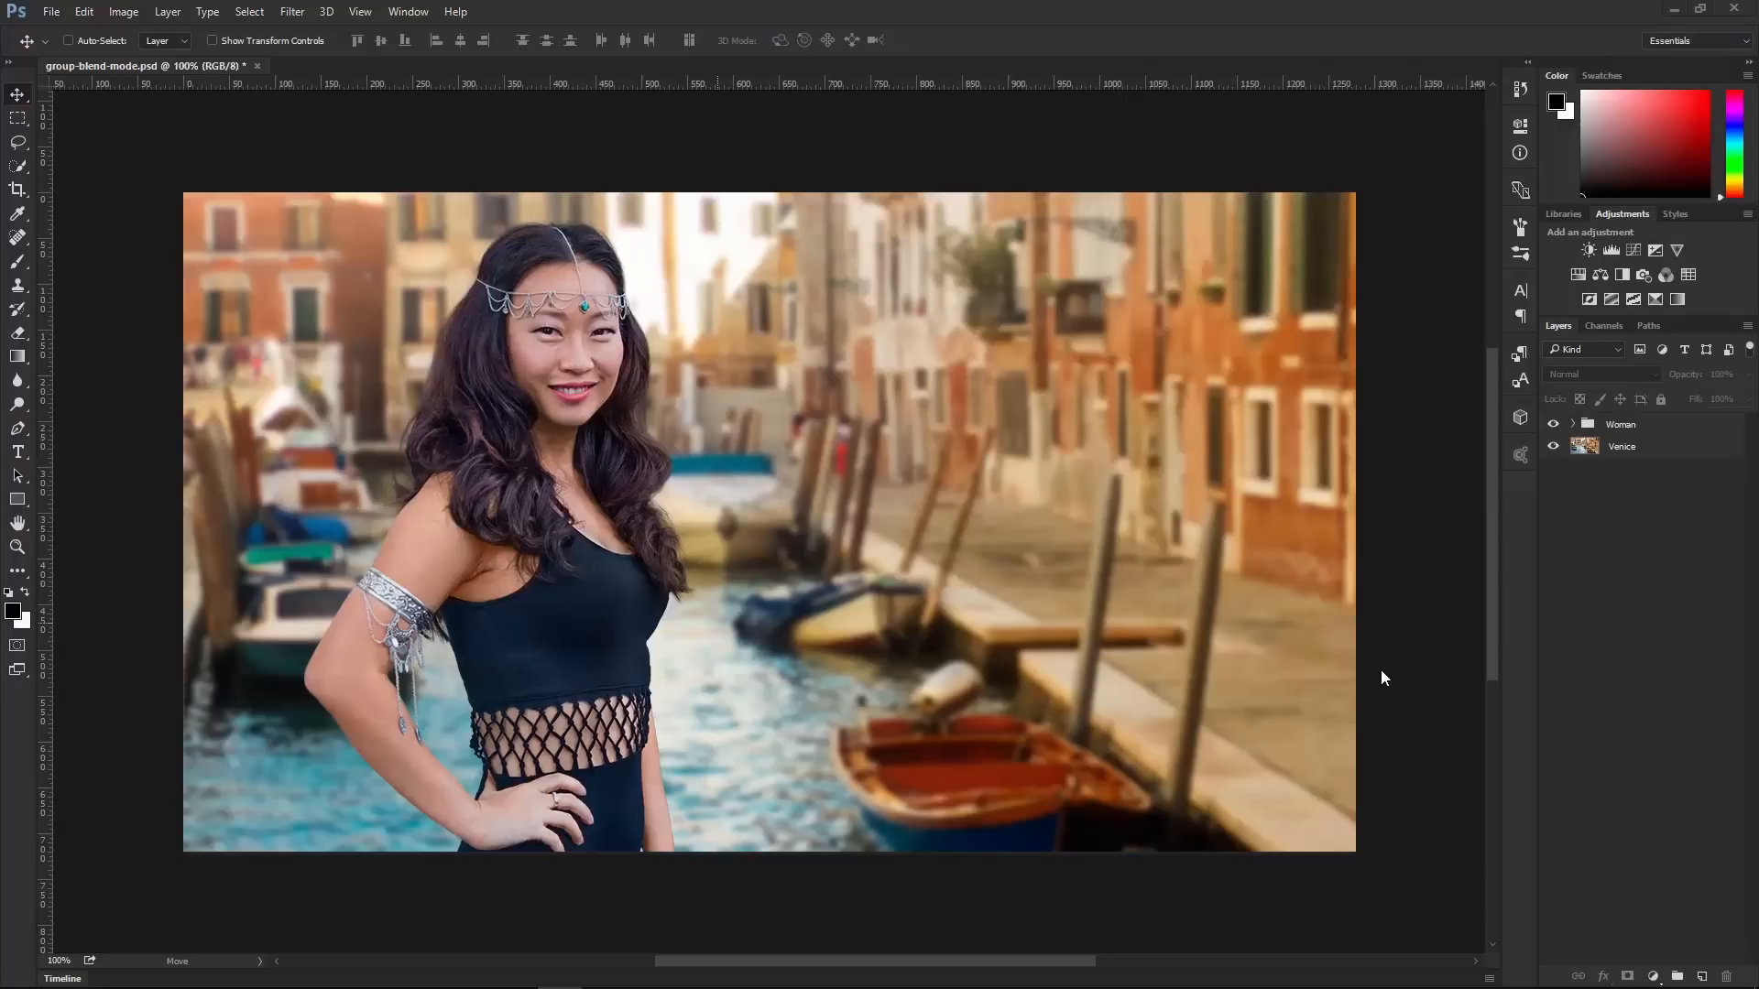
# Expand the Woman group and toggle the visibility of the Model and Venice layers to examine what each contains.
pyautogui.click(1572, 424)
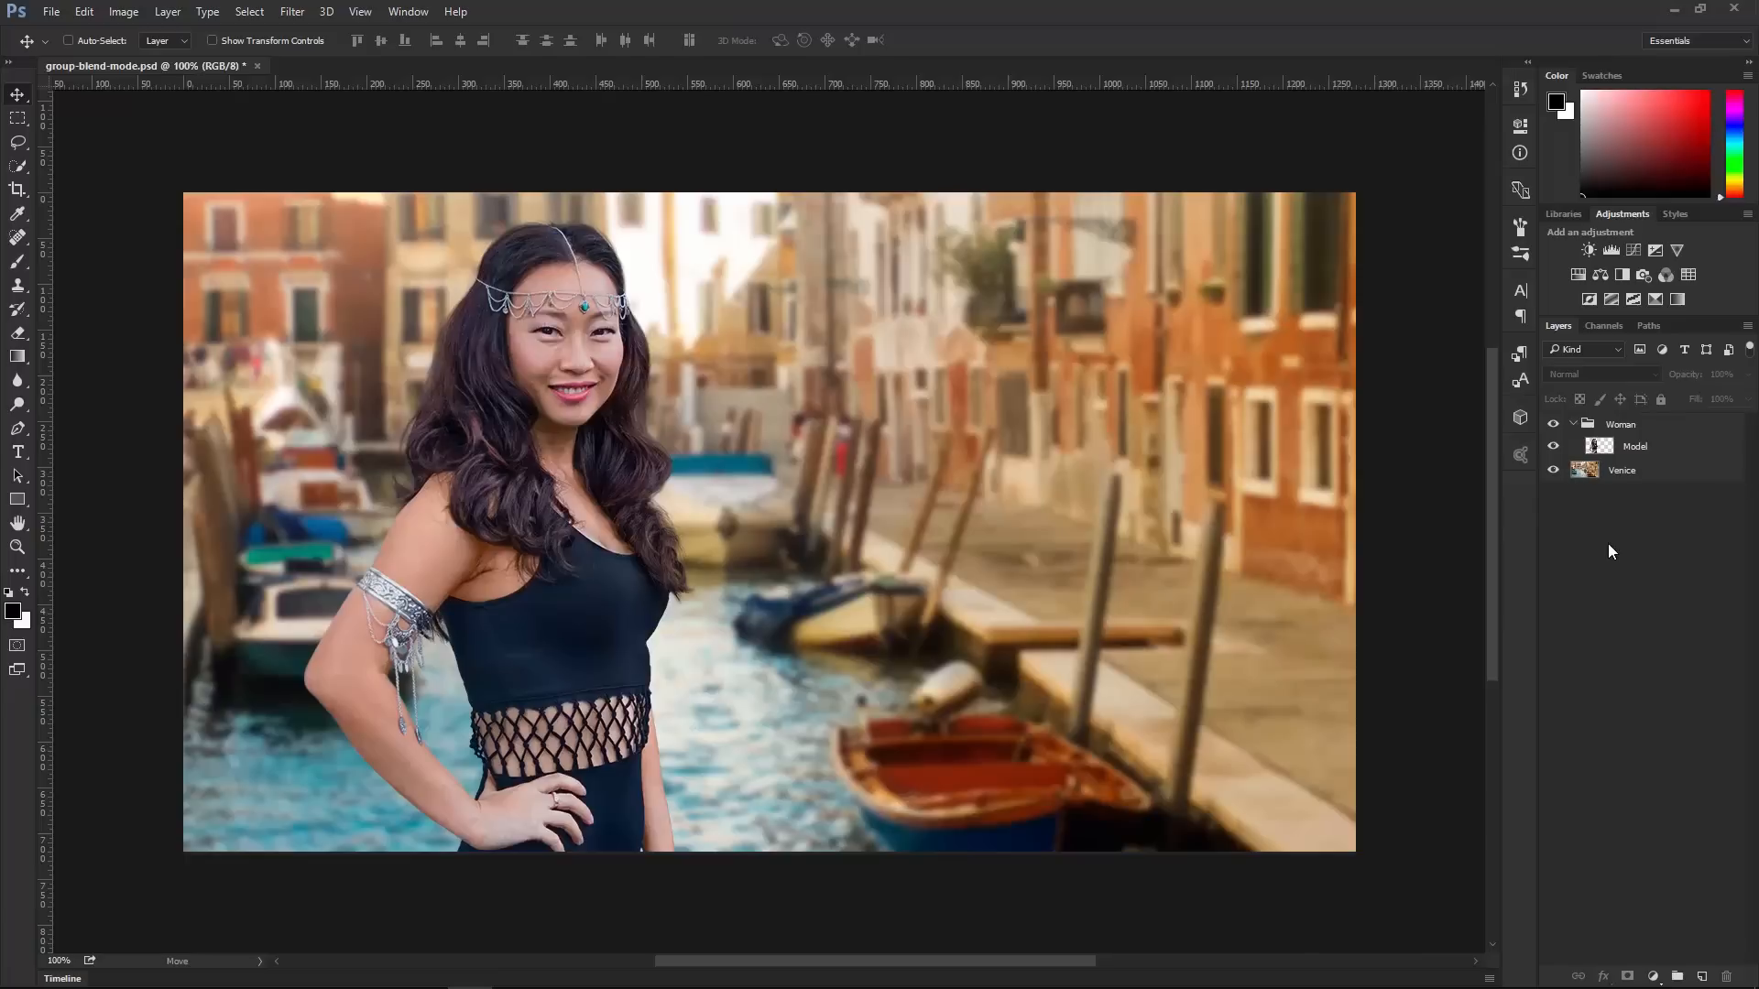
pyautogui.click(1594, 428)
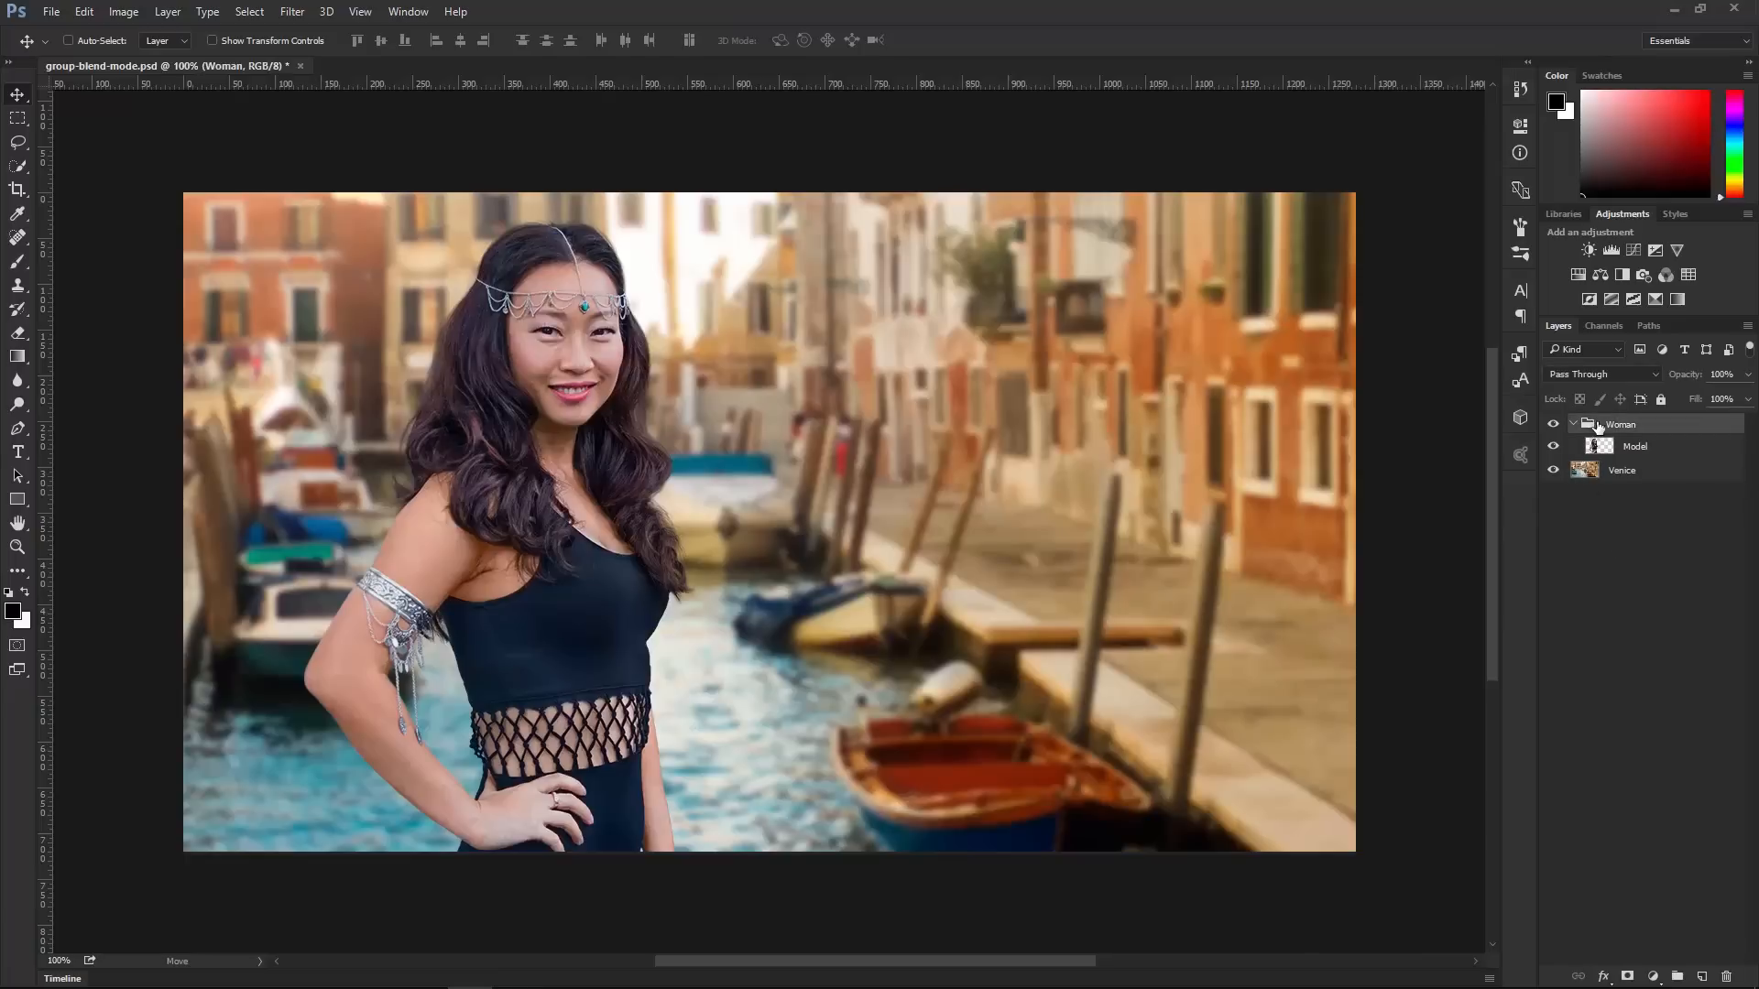
pyautogui.click(1608, 455)
pyautogui.click(1553, 447)
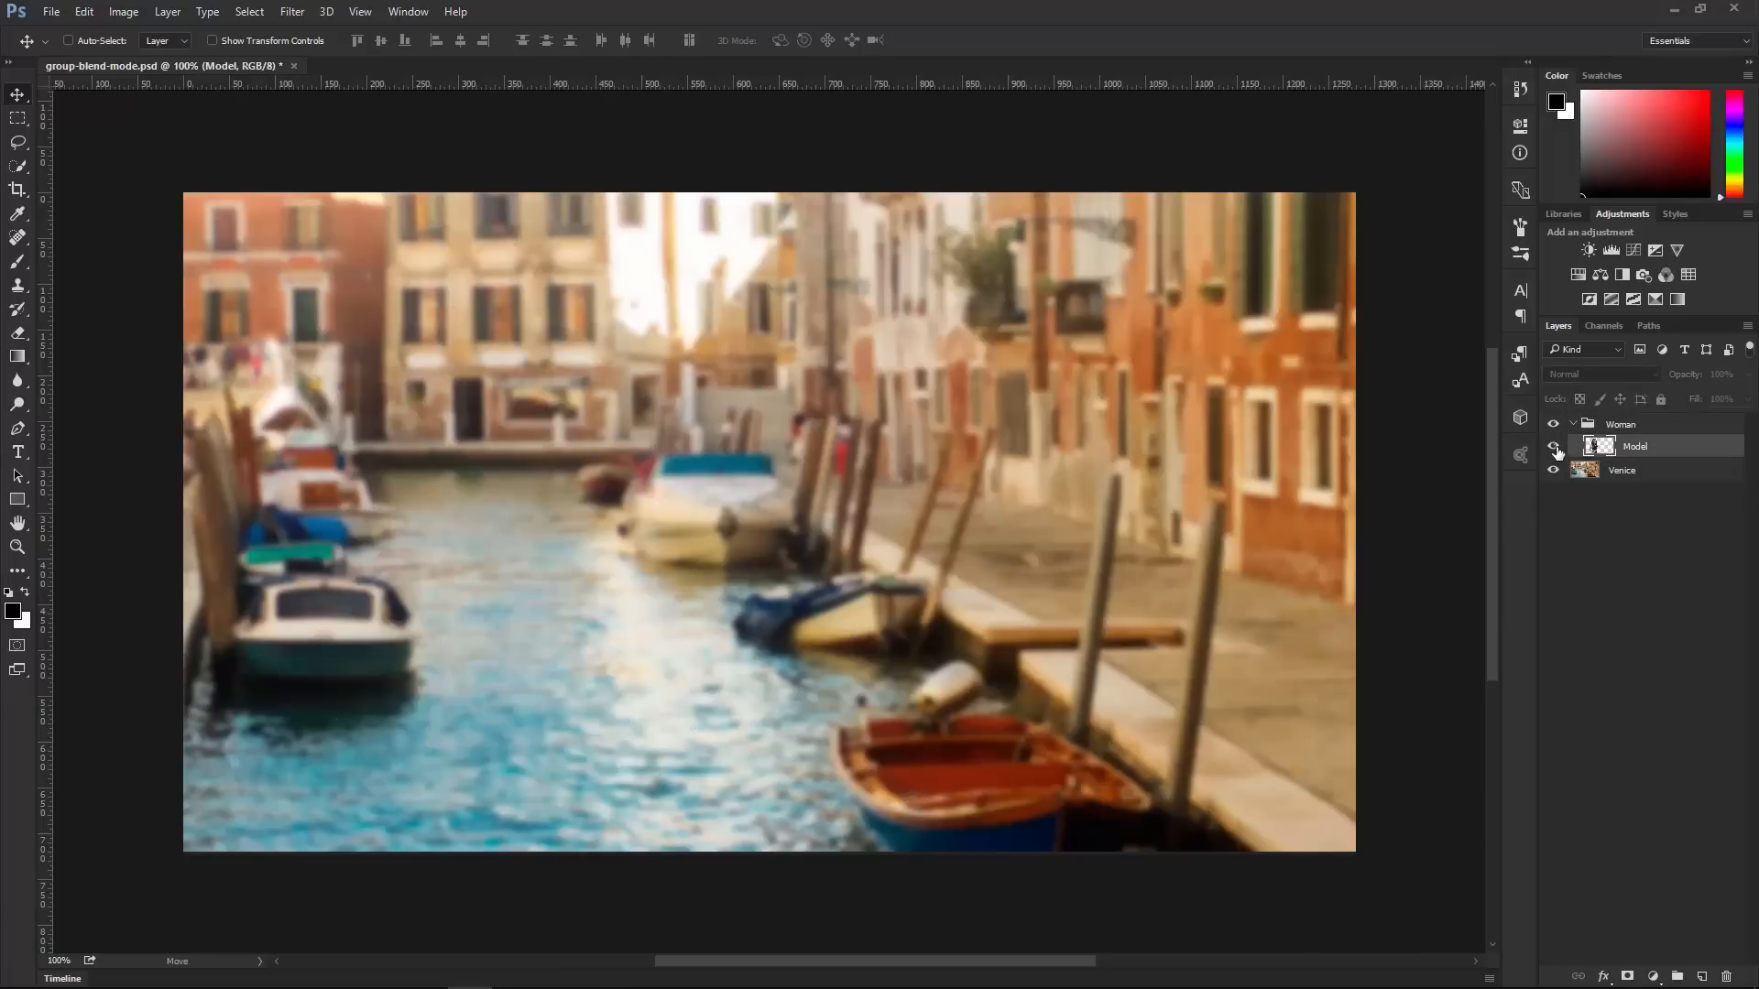
pyautogui.click(1553, 447)
pyautogui.click(1553, 470)
pyautogui.click(1553, 470)
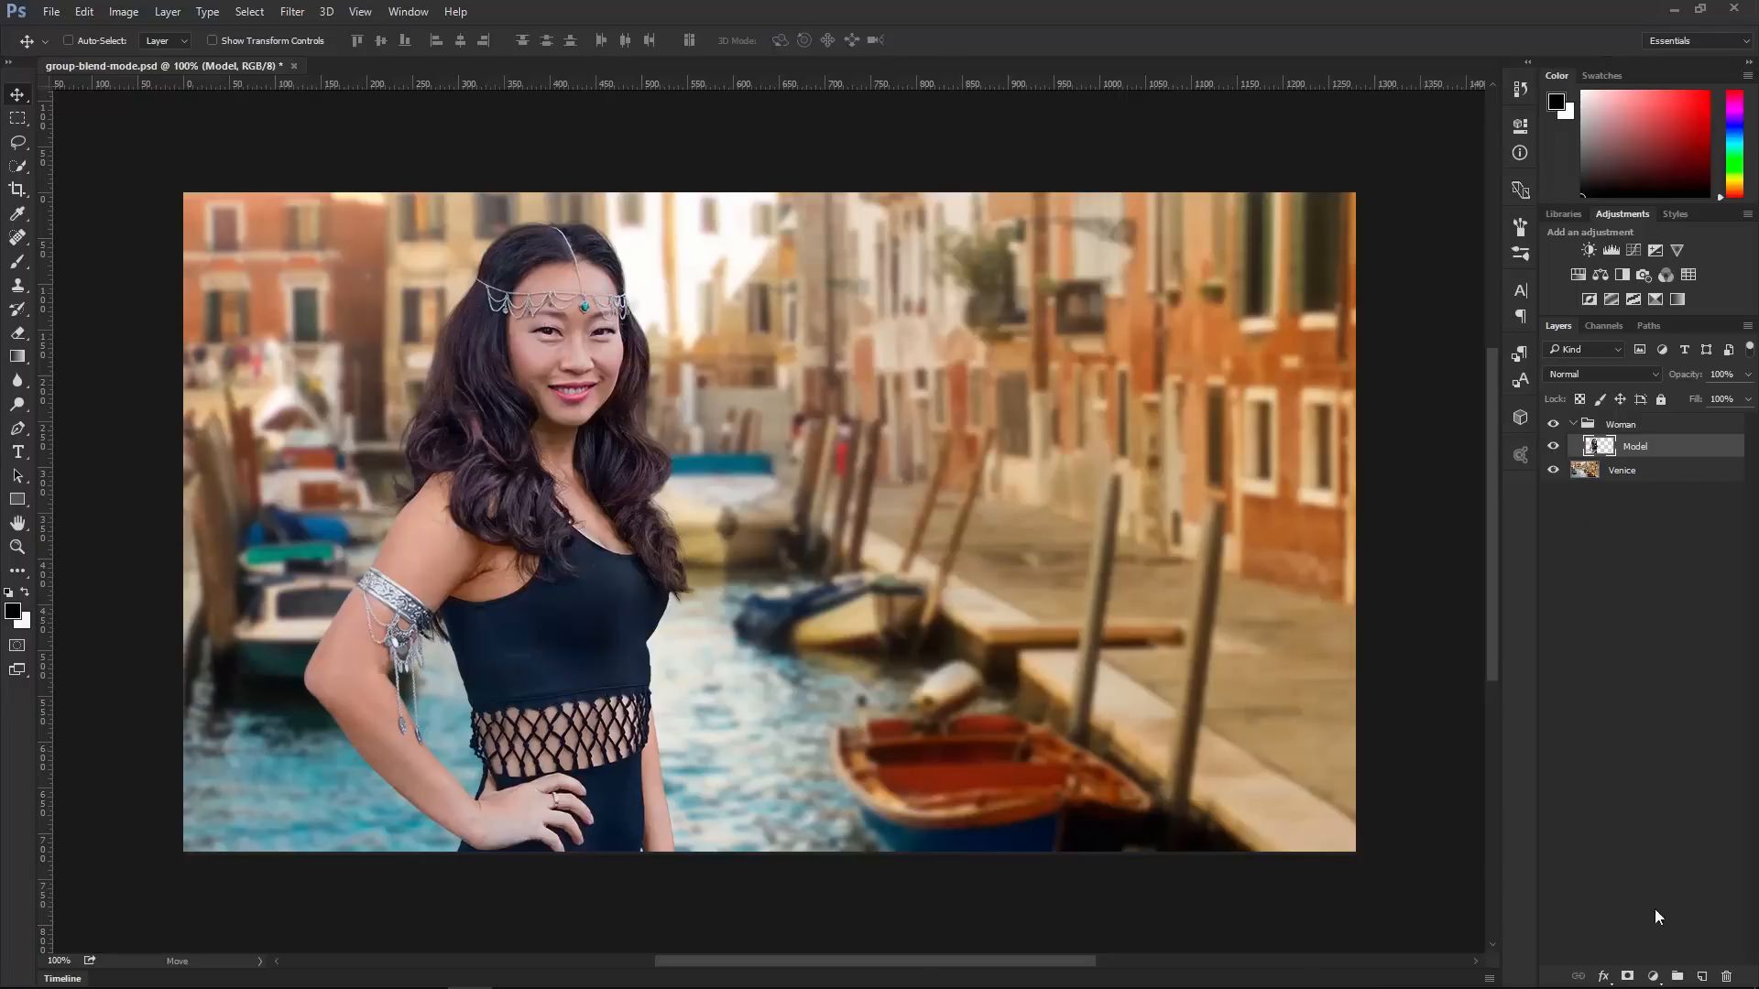
# Add a Color Balance adjustment above Model with midtones Cyan-Red +22 and Yellow-Blue -18, and clip it to the Model layer.
pyautogui.click(1654, 977)
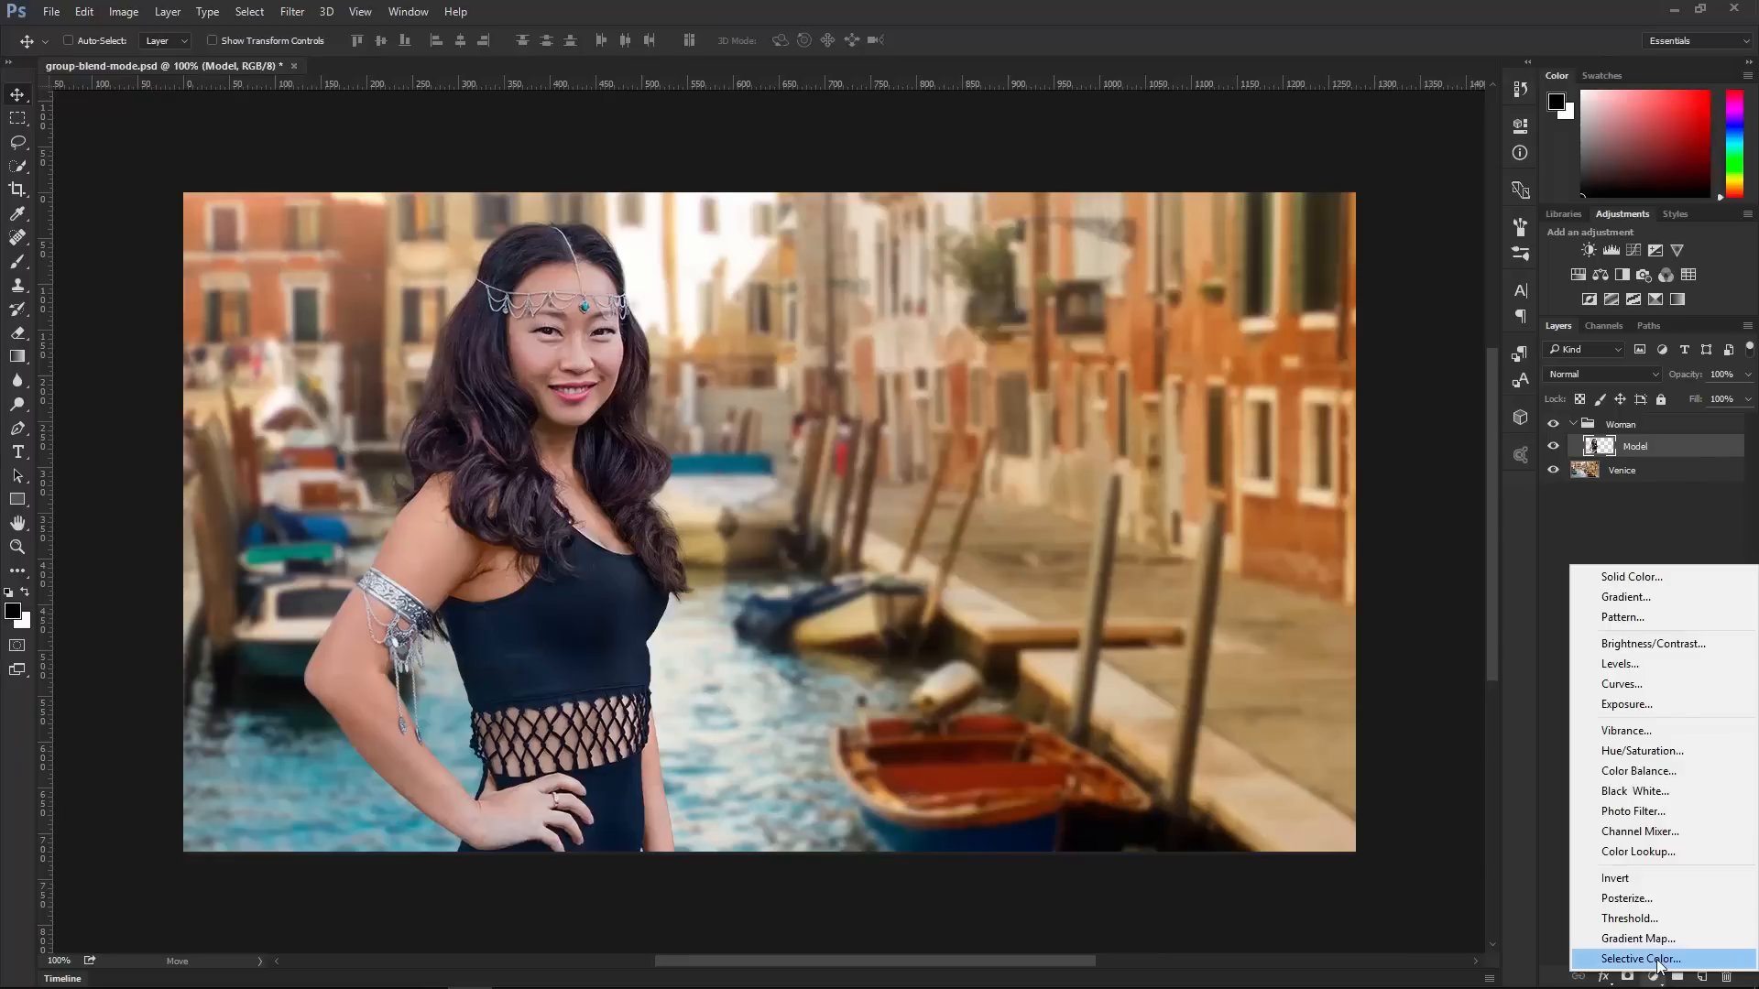
pyautogui.click(1651, 774)
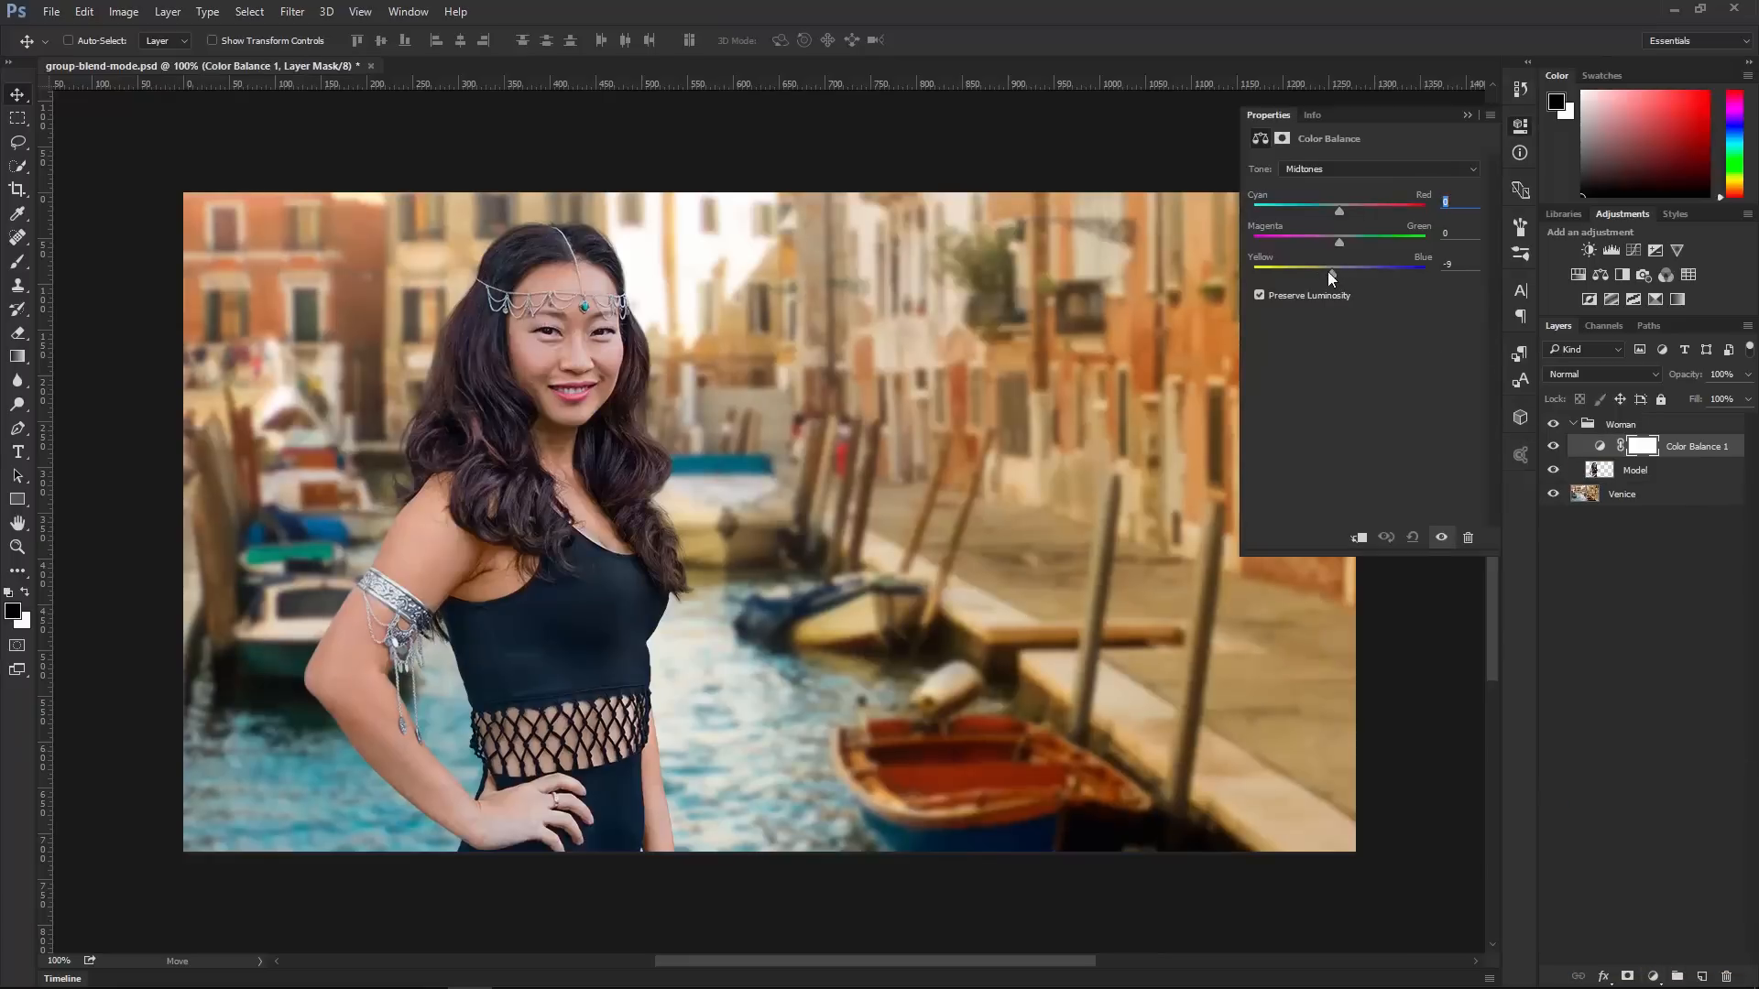
pyautogui.moveTo(1328, 271); pyautogui.dragTo(1323, 272)
pyautogui.moveTo(1339, 211); pyautogui.dragTo(1354, 207)
pyautogui.click(1359, 540)
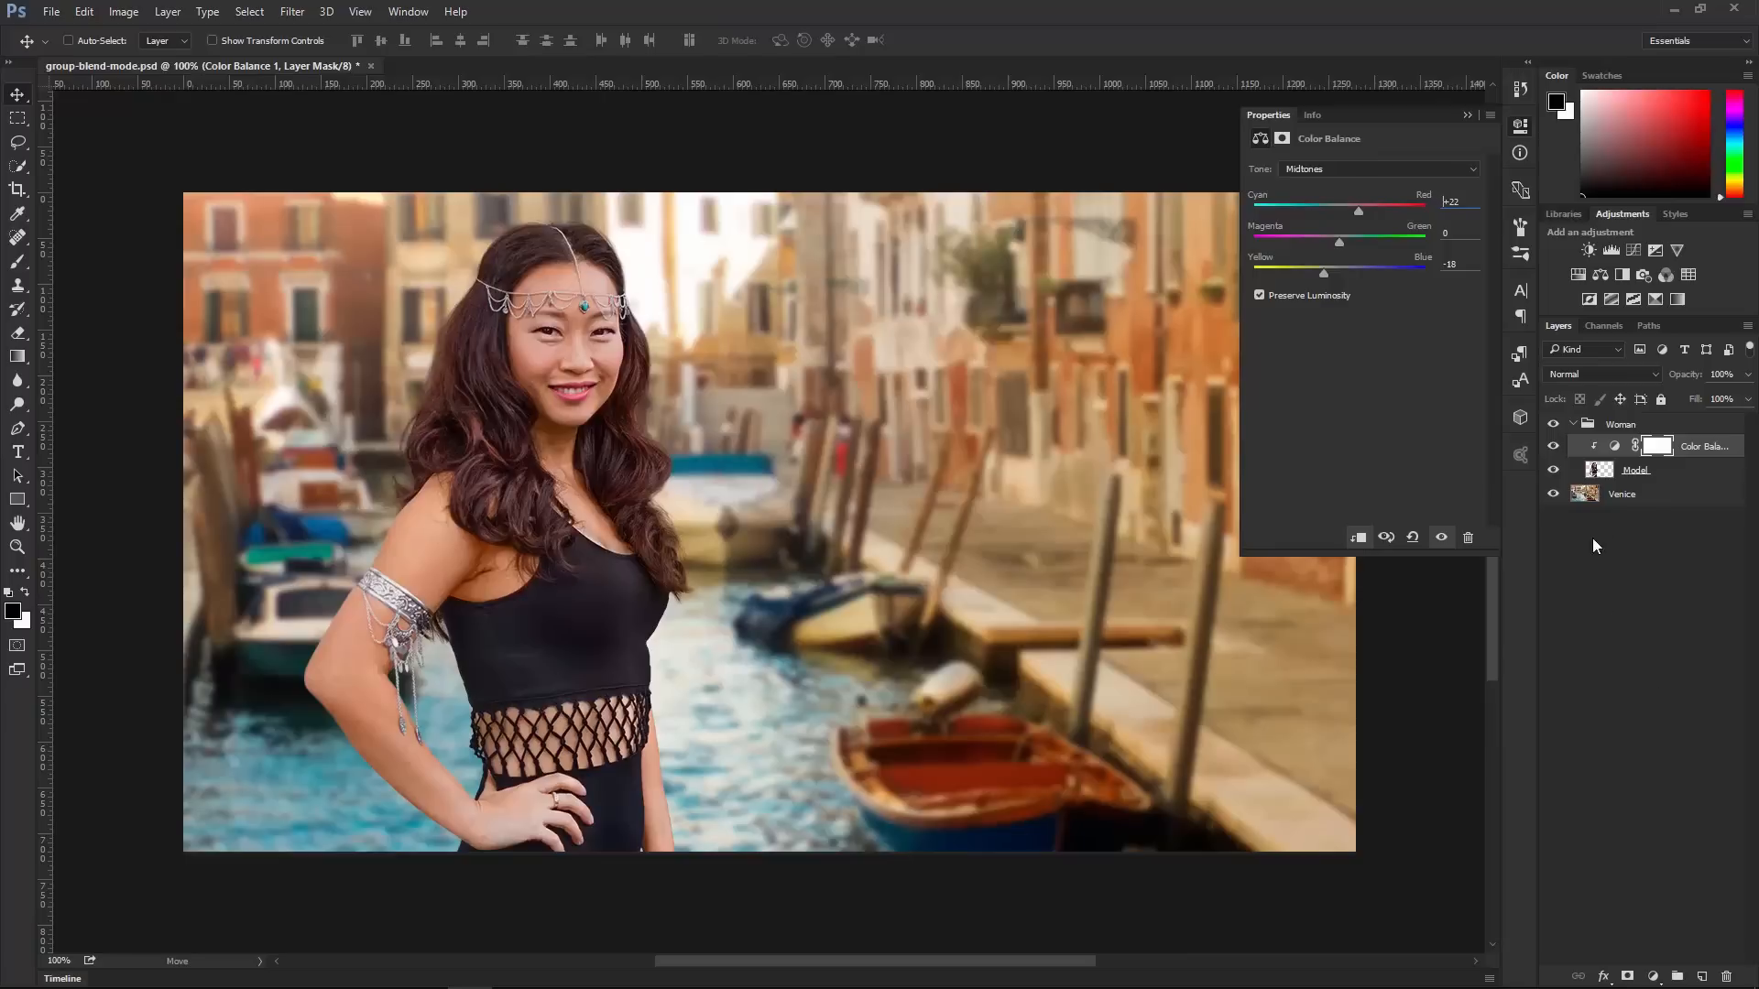
# Duplicate the Model layer and move the original Model to the right of the copy.
pyautogui.click(1606, 470)
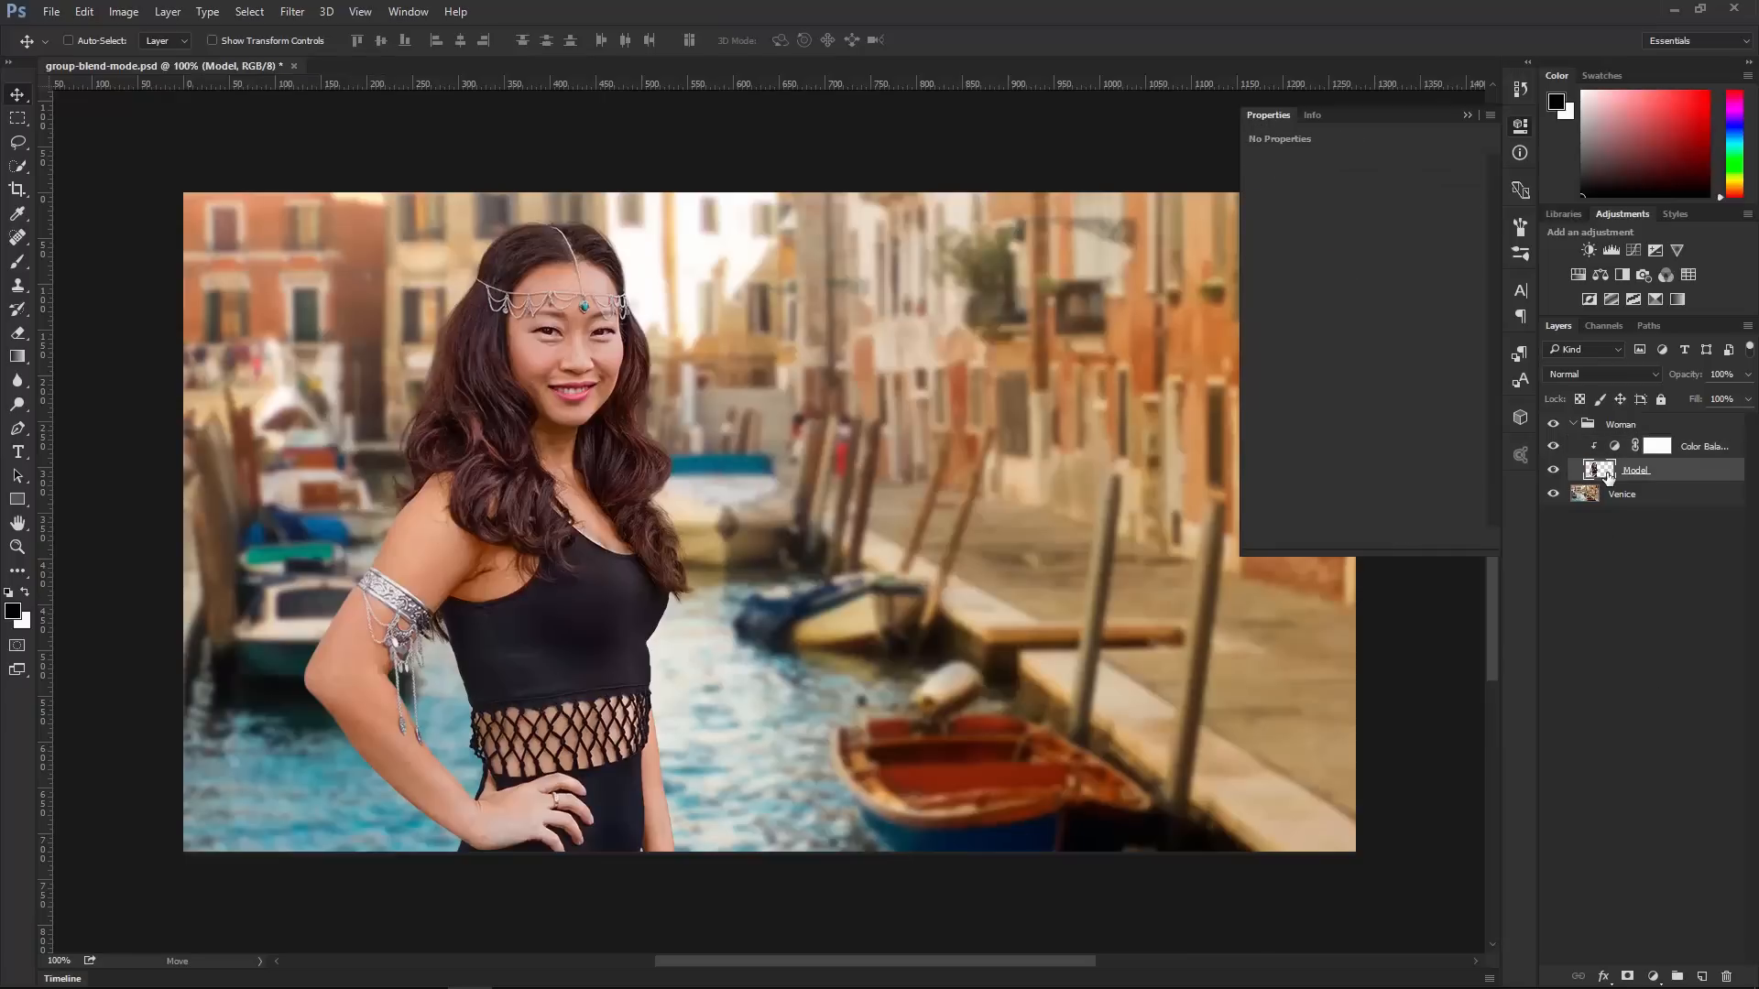
pyautogui.press('ctrl')
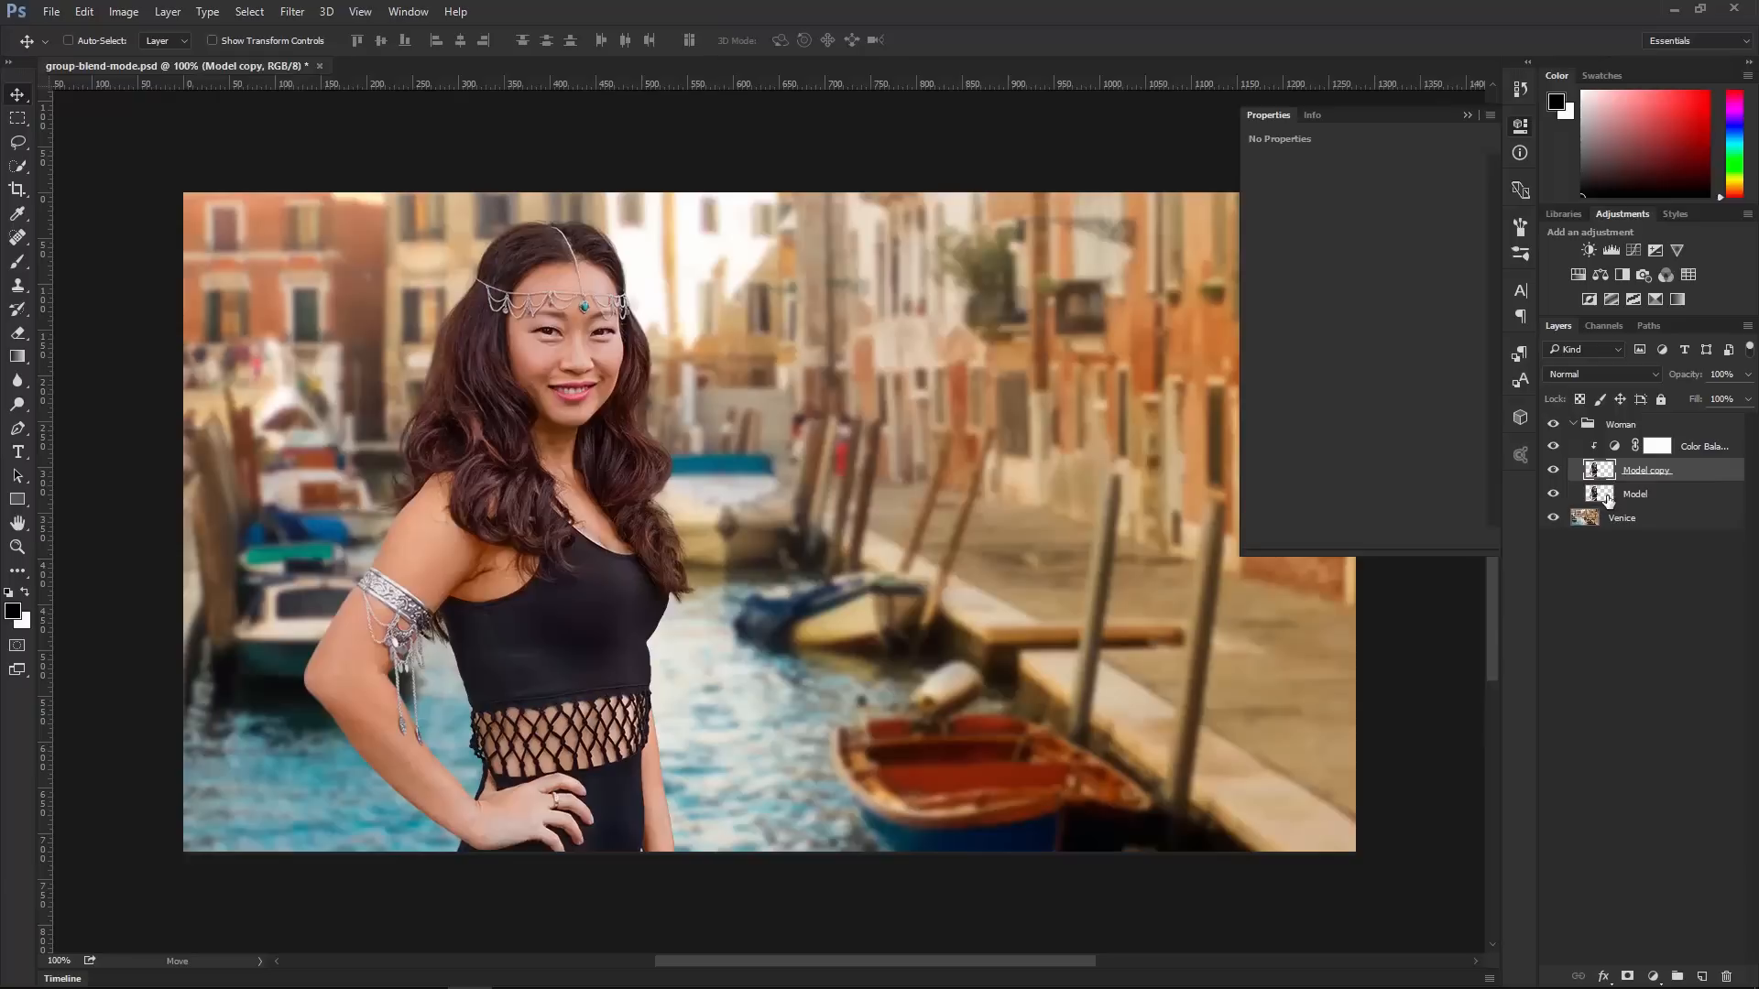
pyautogui.moveTo(566, 434); pyautogui.dragTo(965, 426)
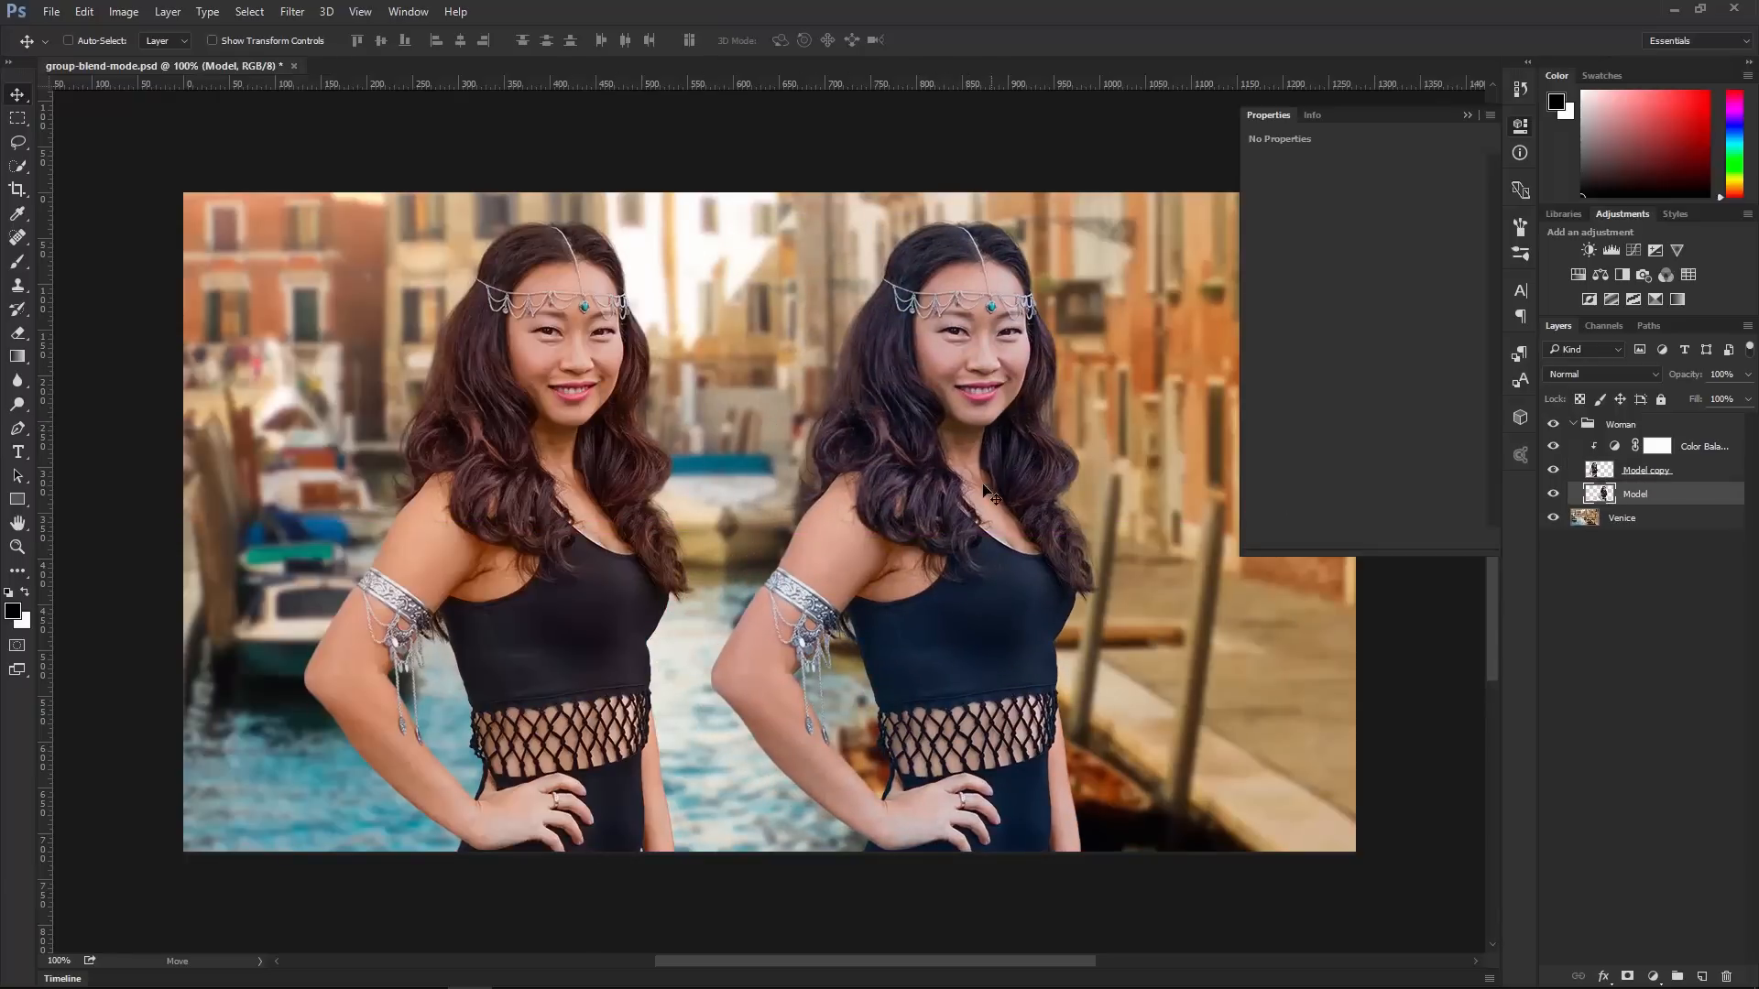
# Flip the original Model layer horizontally and position it at about X 866 px.
pyautogui.press('ctrl')
pyautogui.hotkey('ctrl', 't')
pyautogui.rightClick(931, 437)
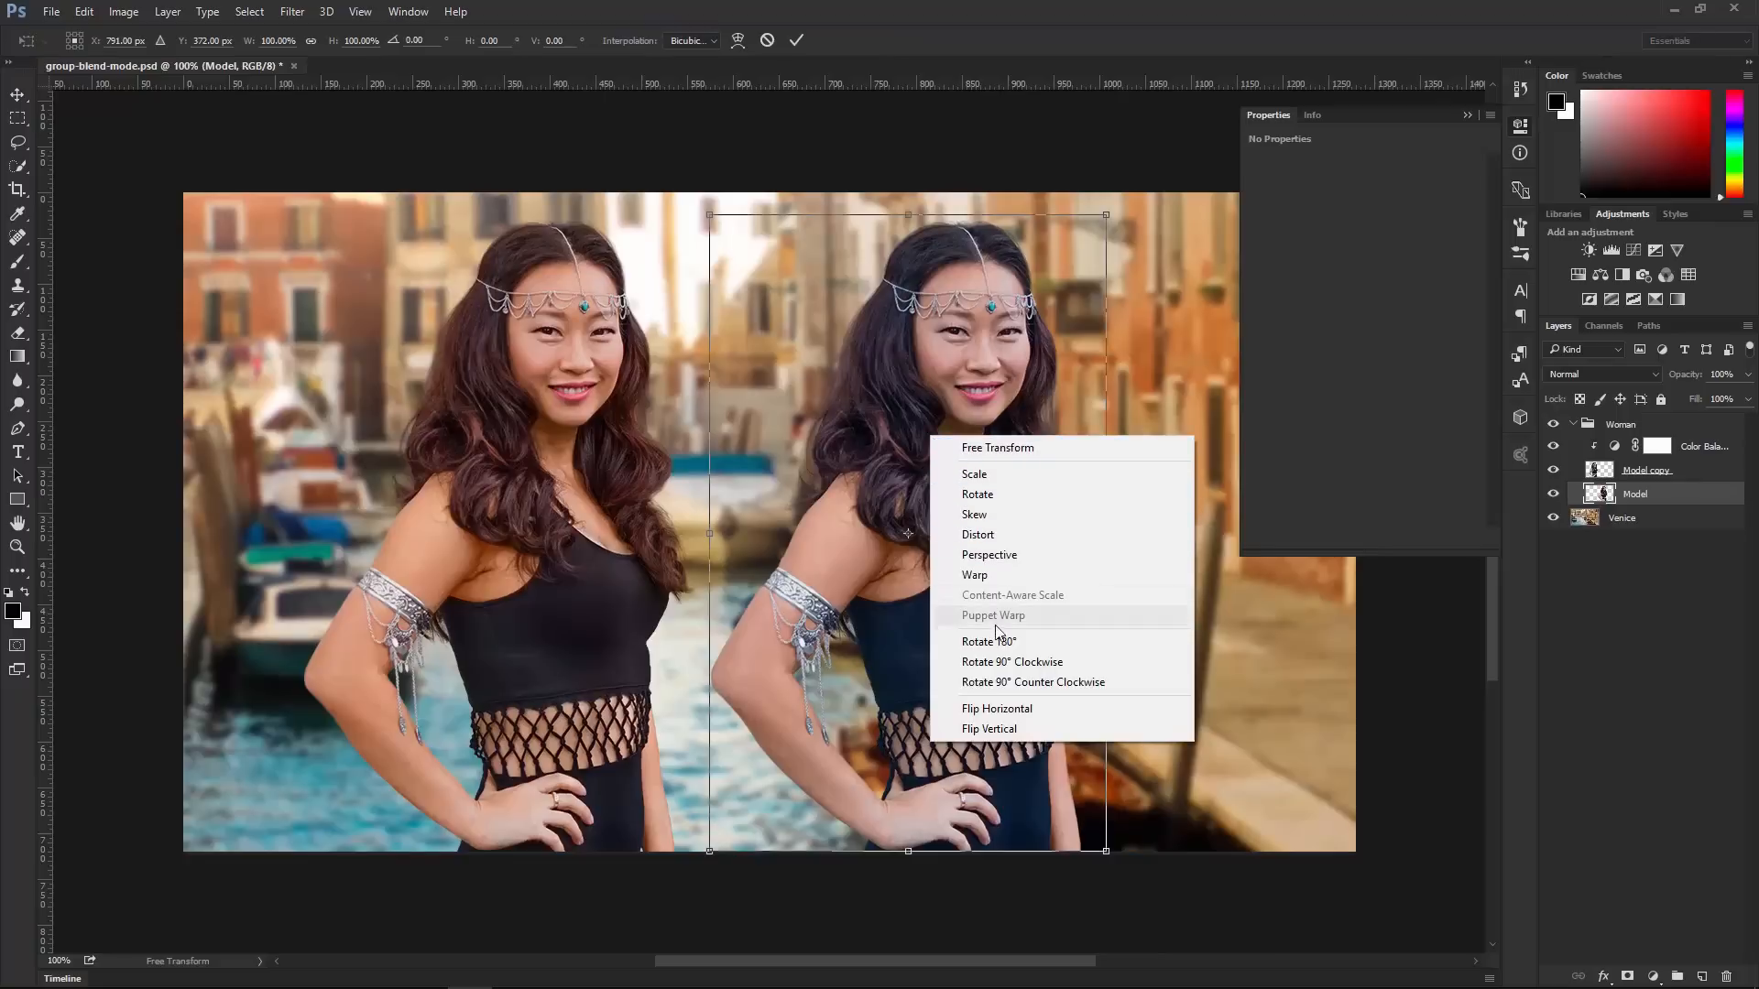
pyautogui.click(996, 709)
pyautogui.moveTo(935, 575); pyautogui.dragTo(965, 583)
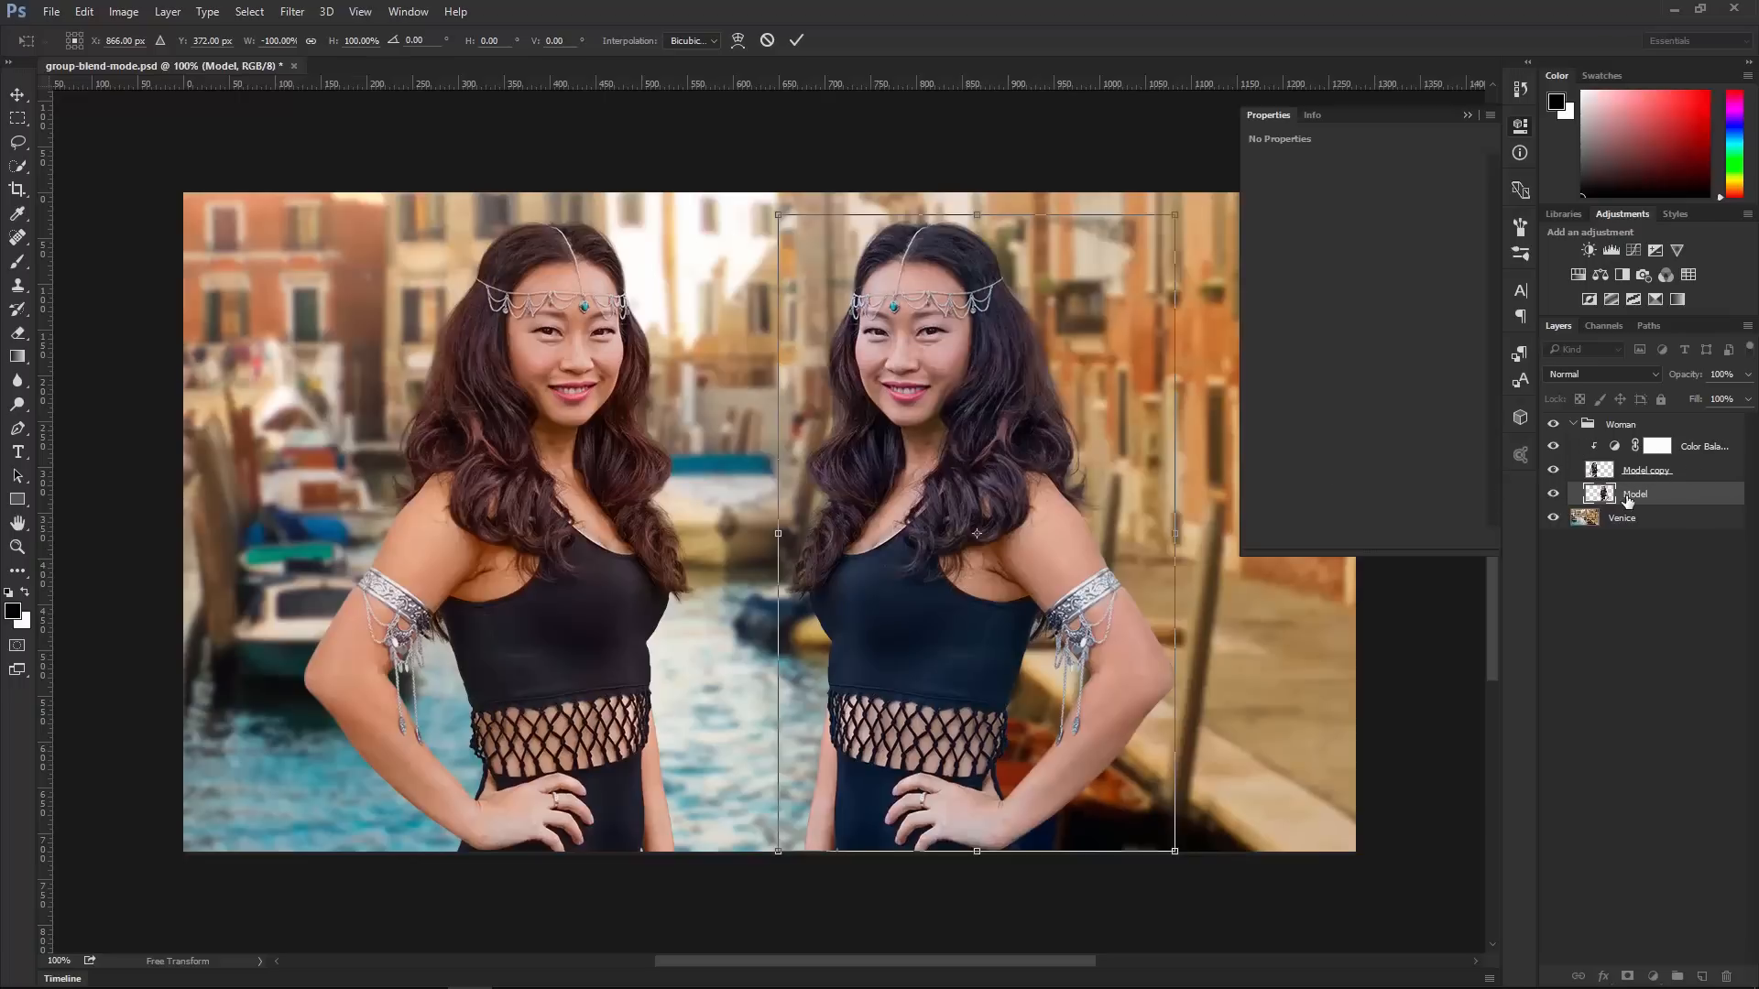
# Replace the Color Balance layer's mask with one made from the combined outlines of Model copy and Model.
pyautogui.click(1612, 448)
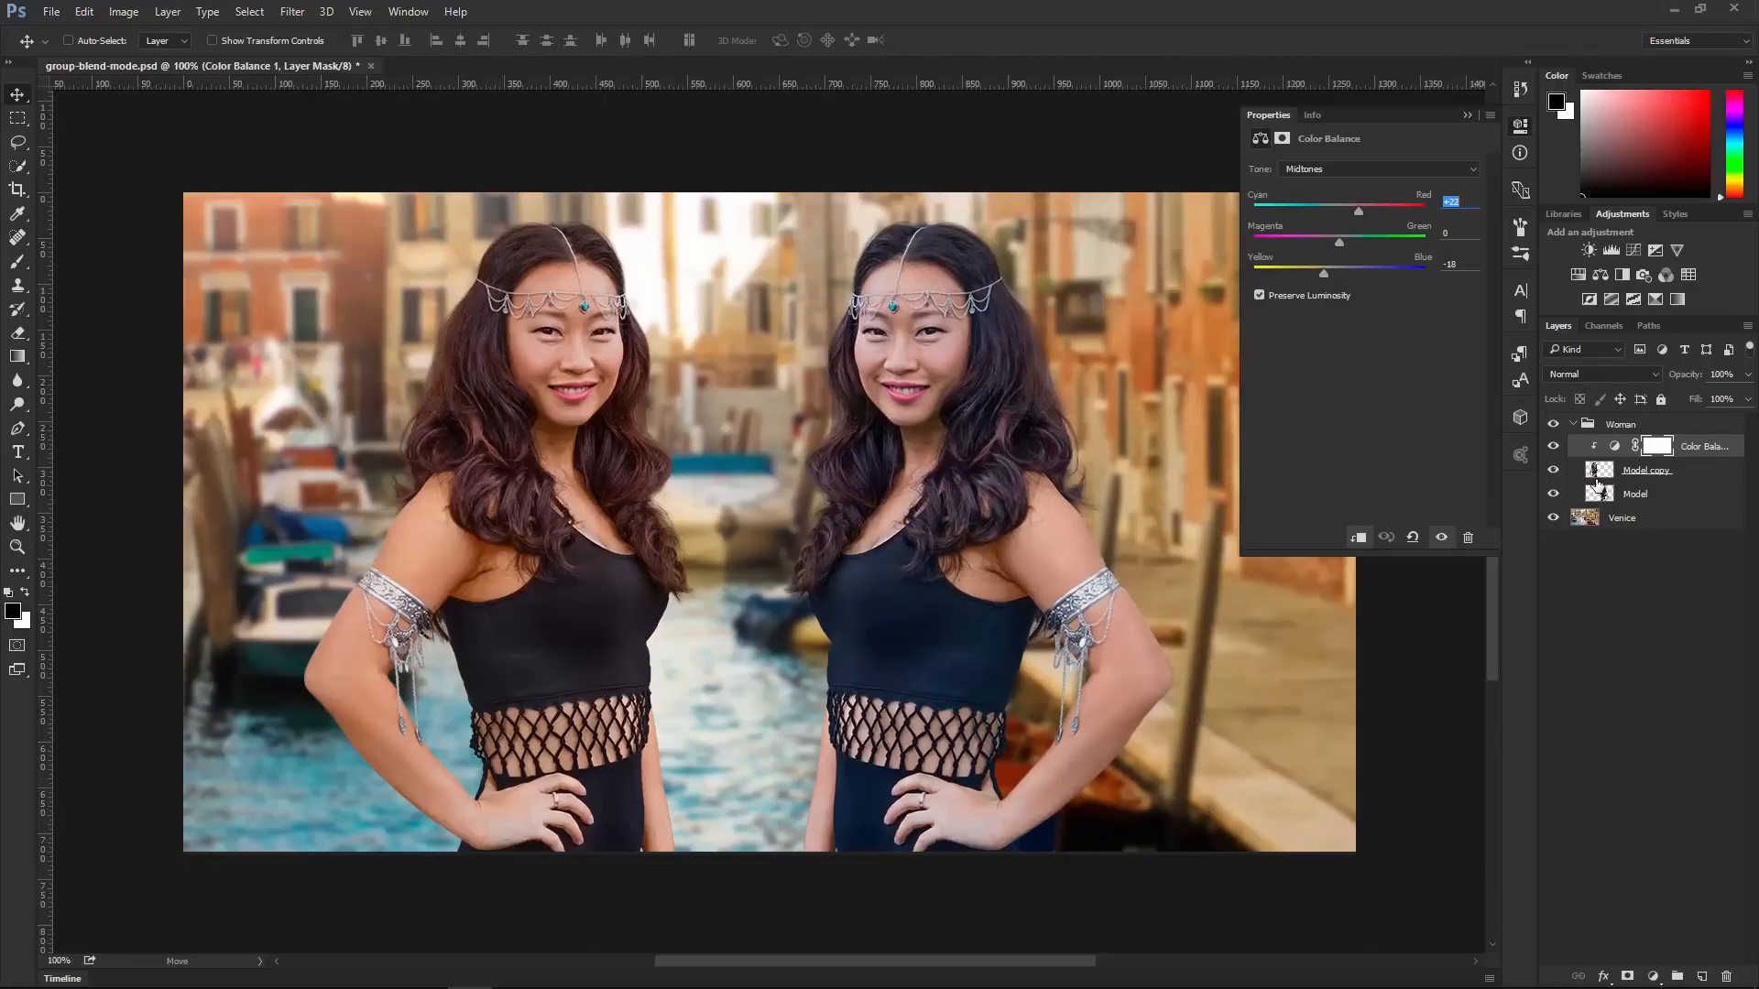
pyautogui.press('ctrl')
pyautogui.keyDown('ctrl'); pyautogui.click(1600, 471); pyautogui.keyUp('ctrl')
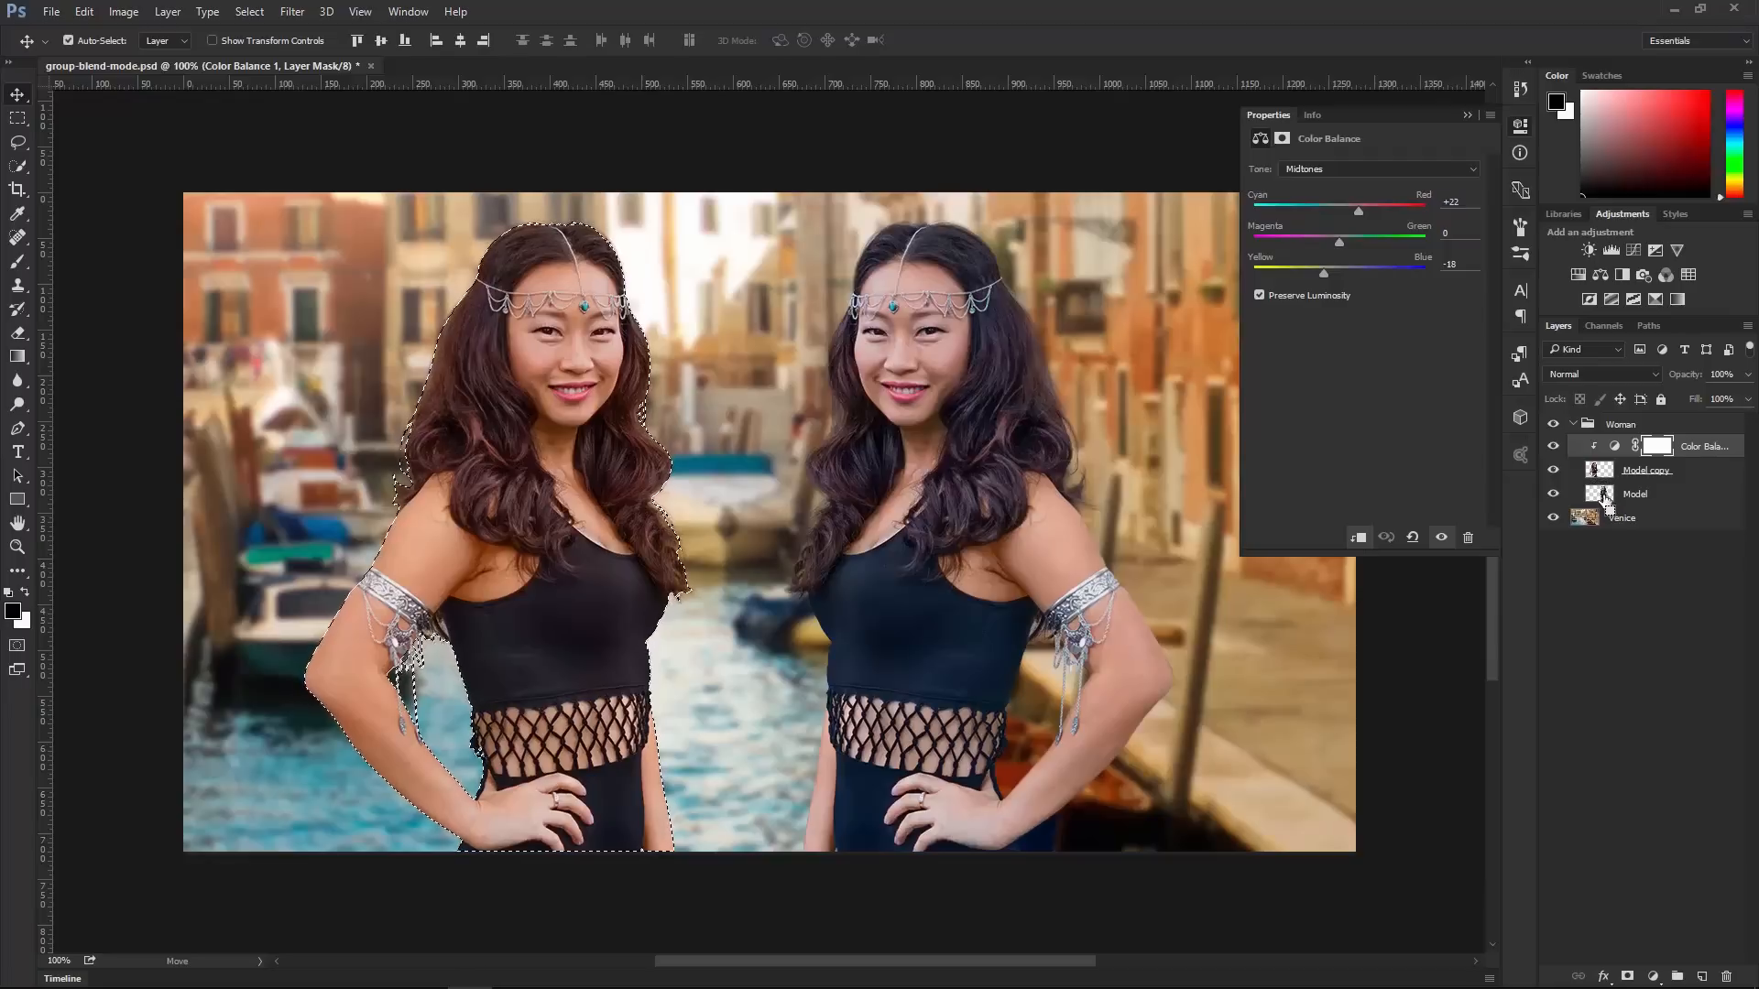
pyautogui.keyDown('ctrl'); pyautogui.keyDown('shift'); pyautogui.click(1602, 499); pyautogui.keyUp('shift'); pyautogui.keyUp('ctrl')
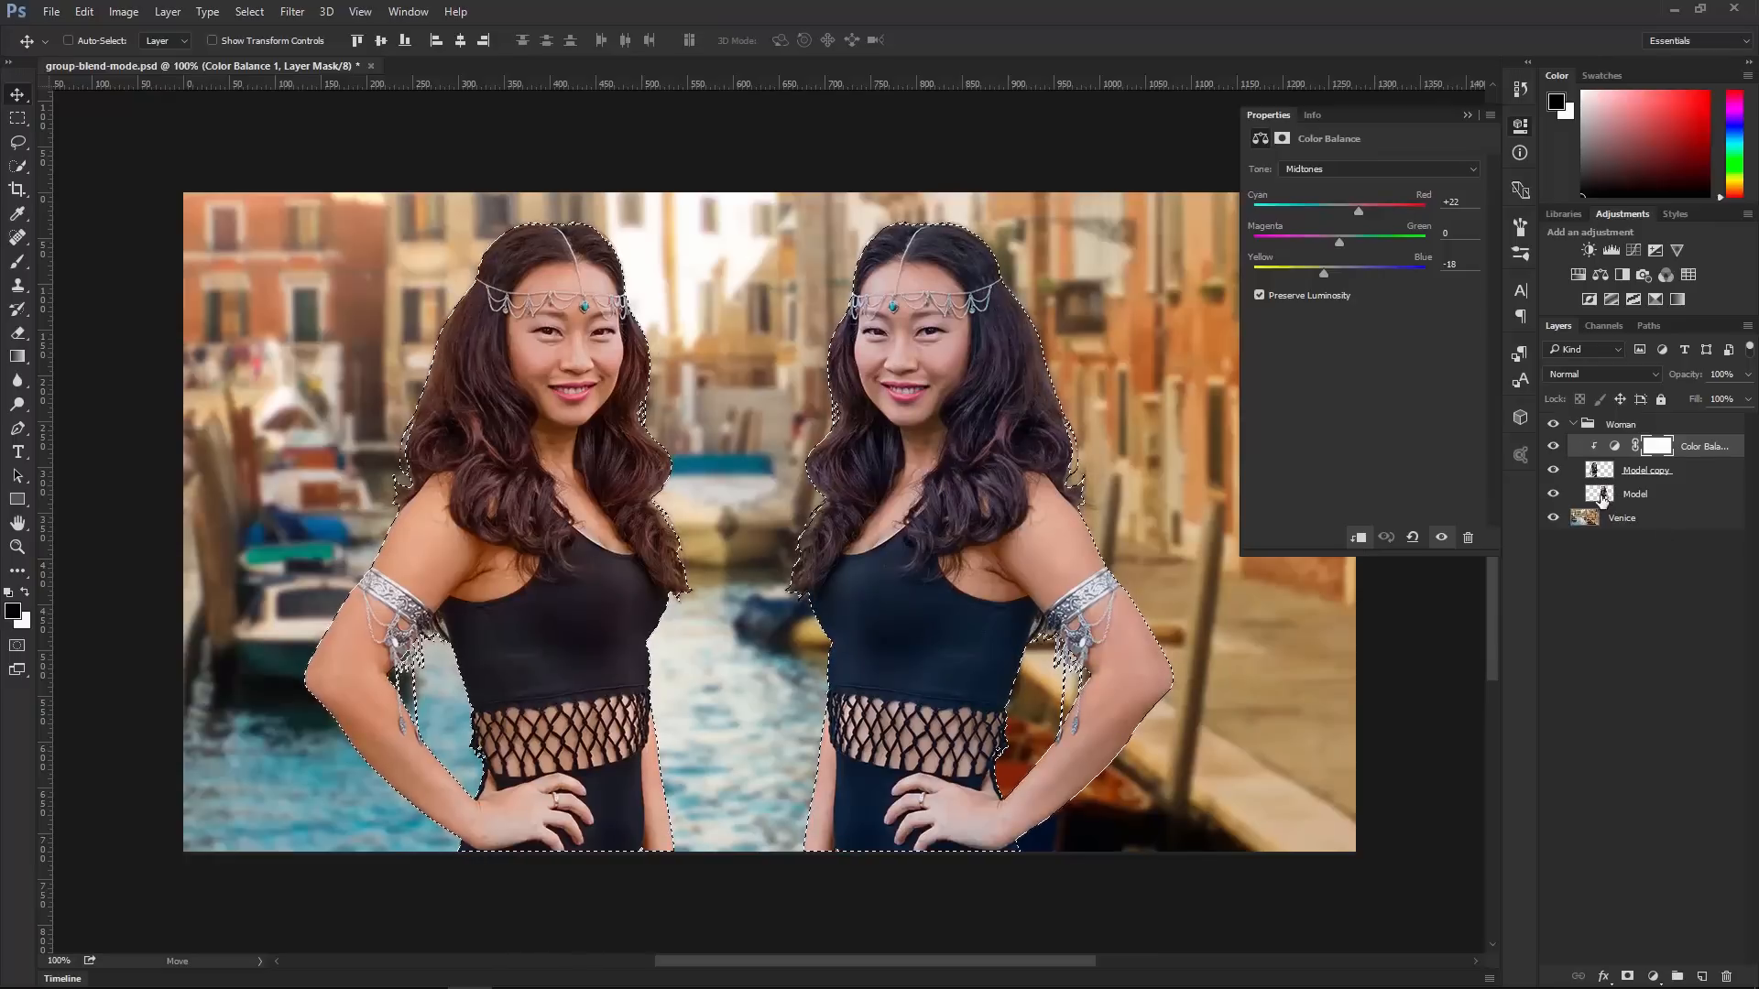
pyautogui.rightClick(1655, 447)
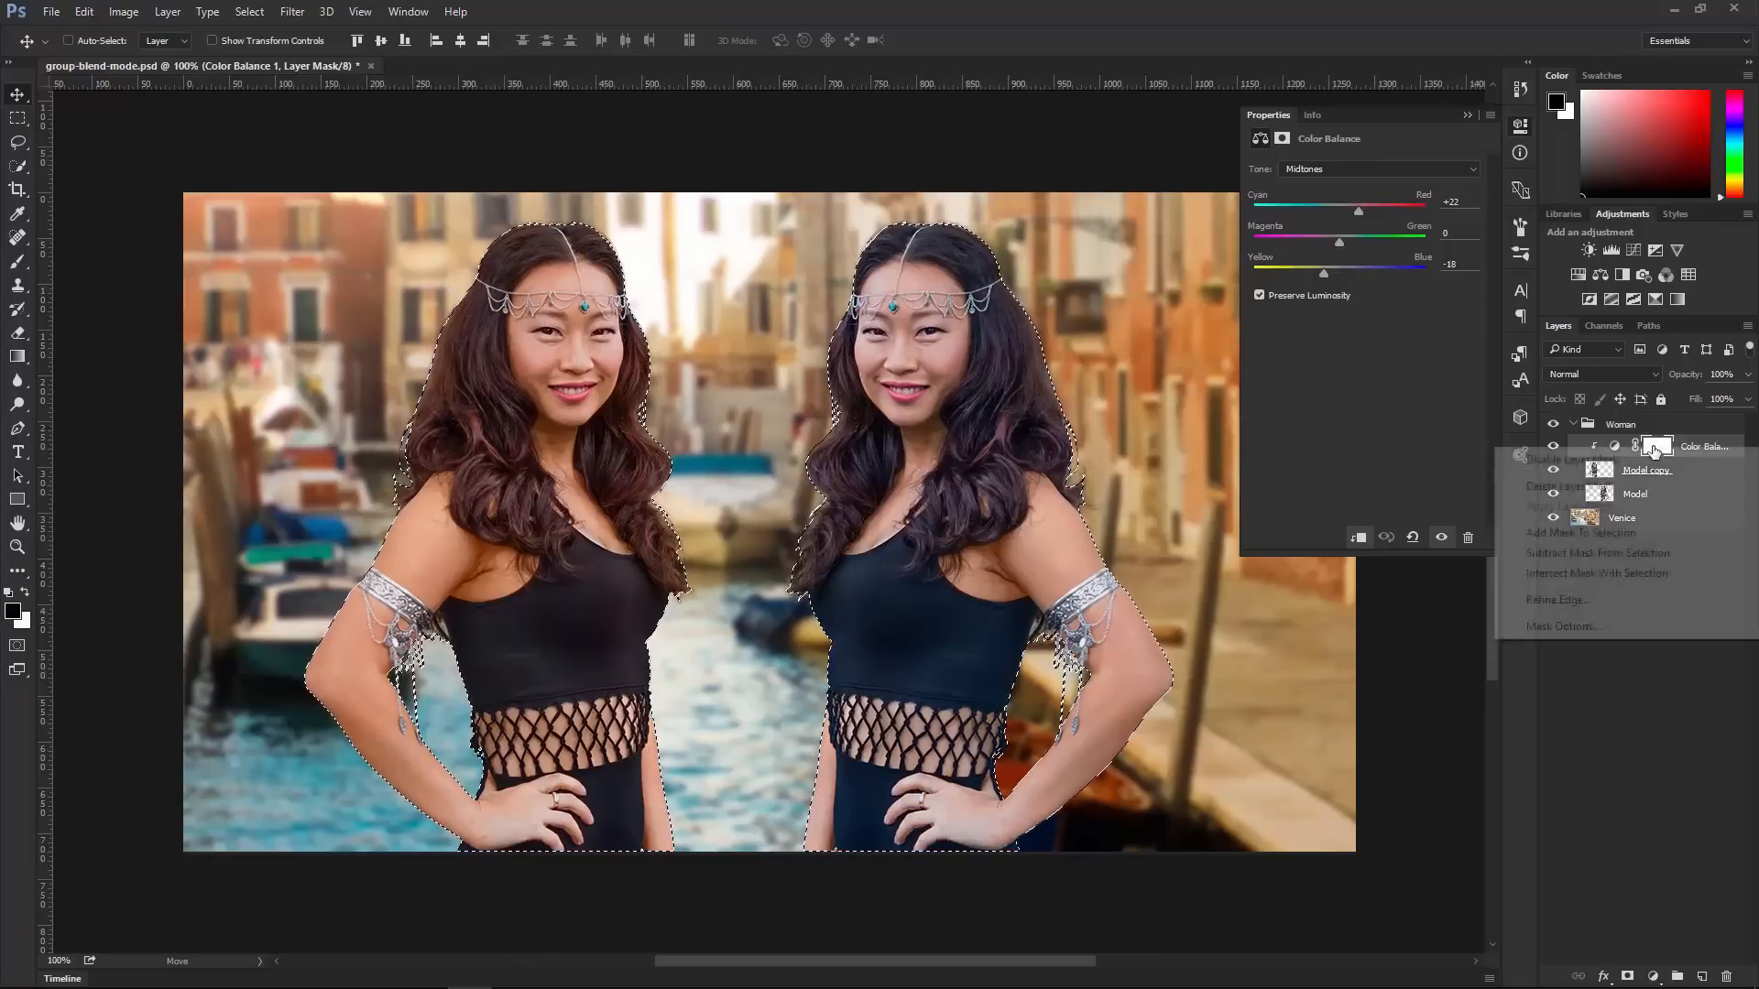
pyautogui.click(1569, 487)
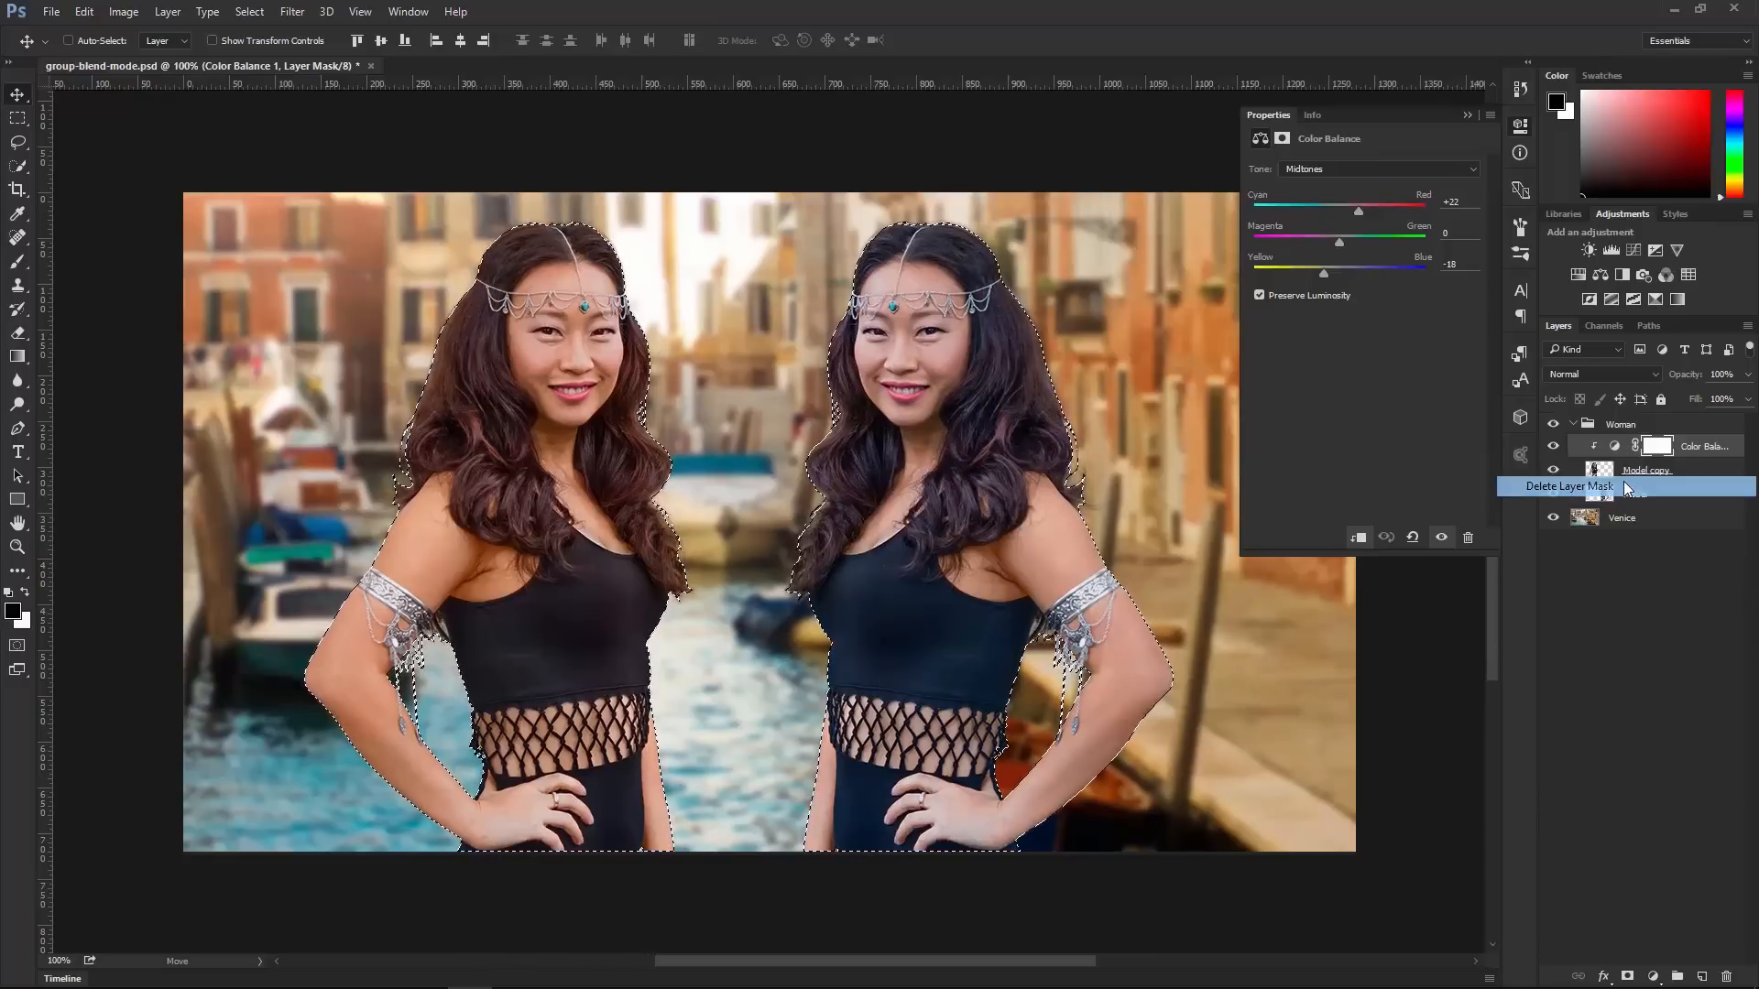
pyautogui.click(1628, 977)
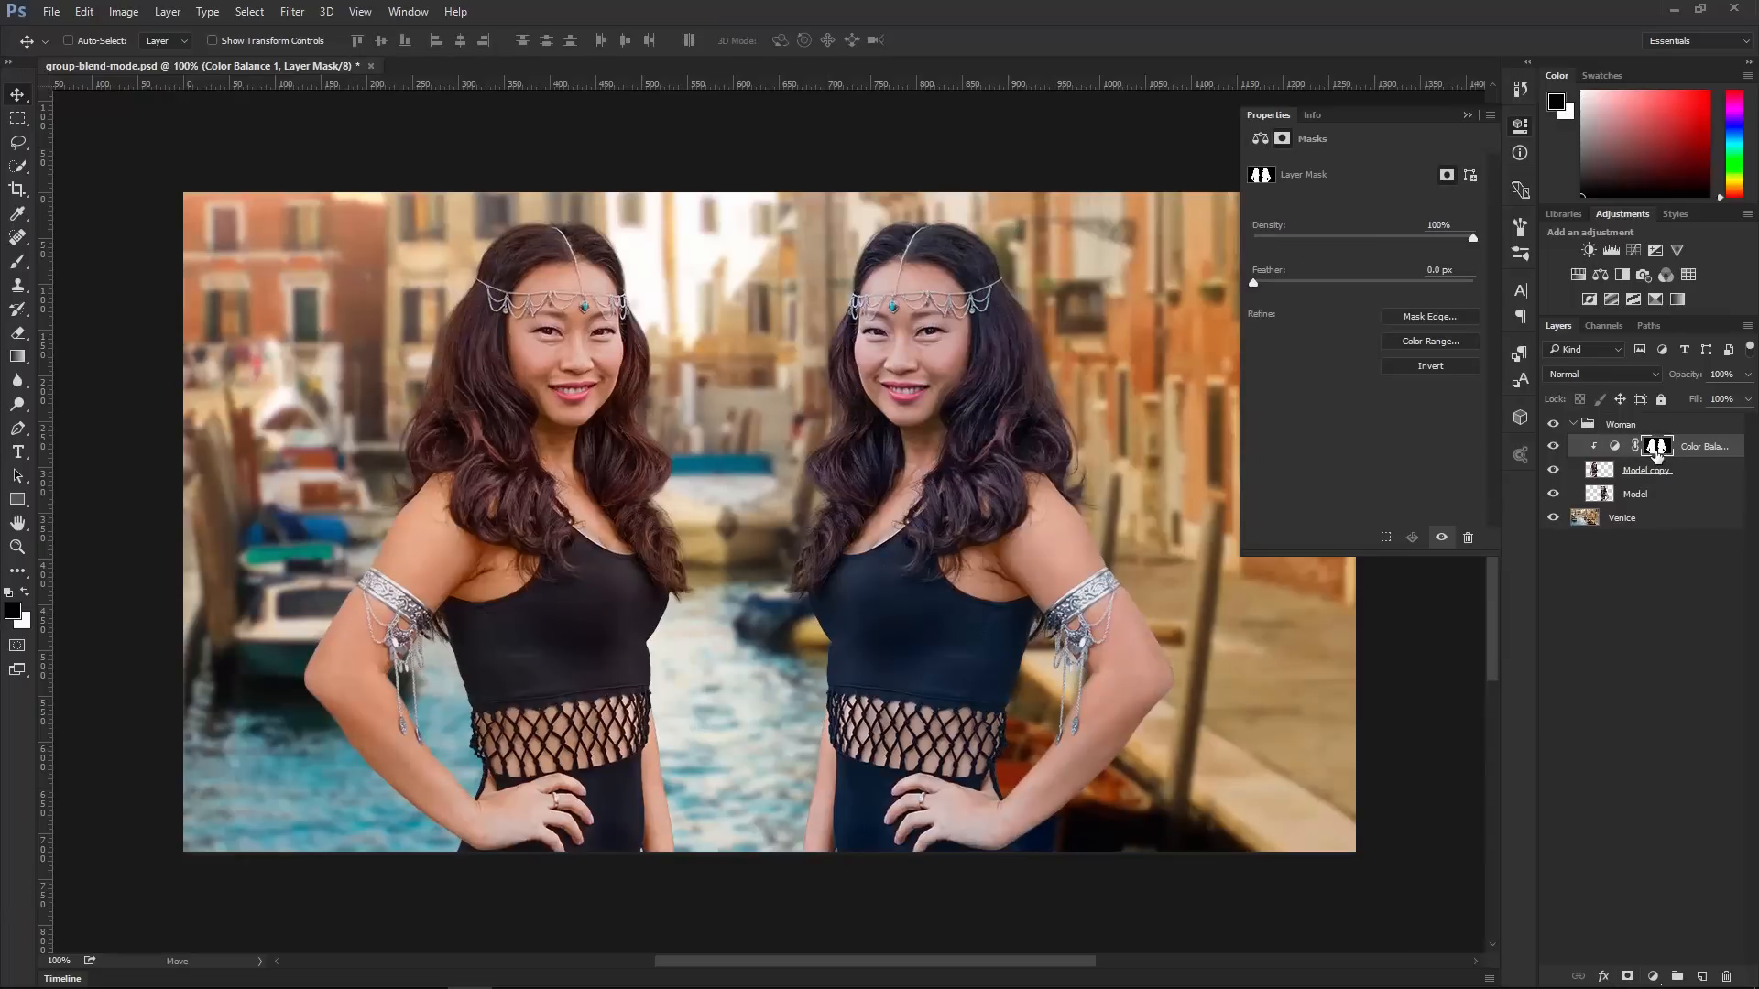
# Release the Color Balance layer from its clipping mask and move the Model layer further toward the image's right edge.
pyautogui.keyDown('alt'); pyautogui.click(1607, 452); pyautogui.keyUp('alt')
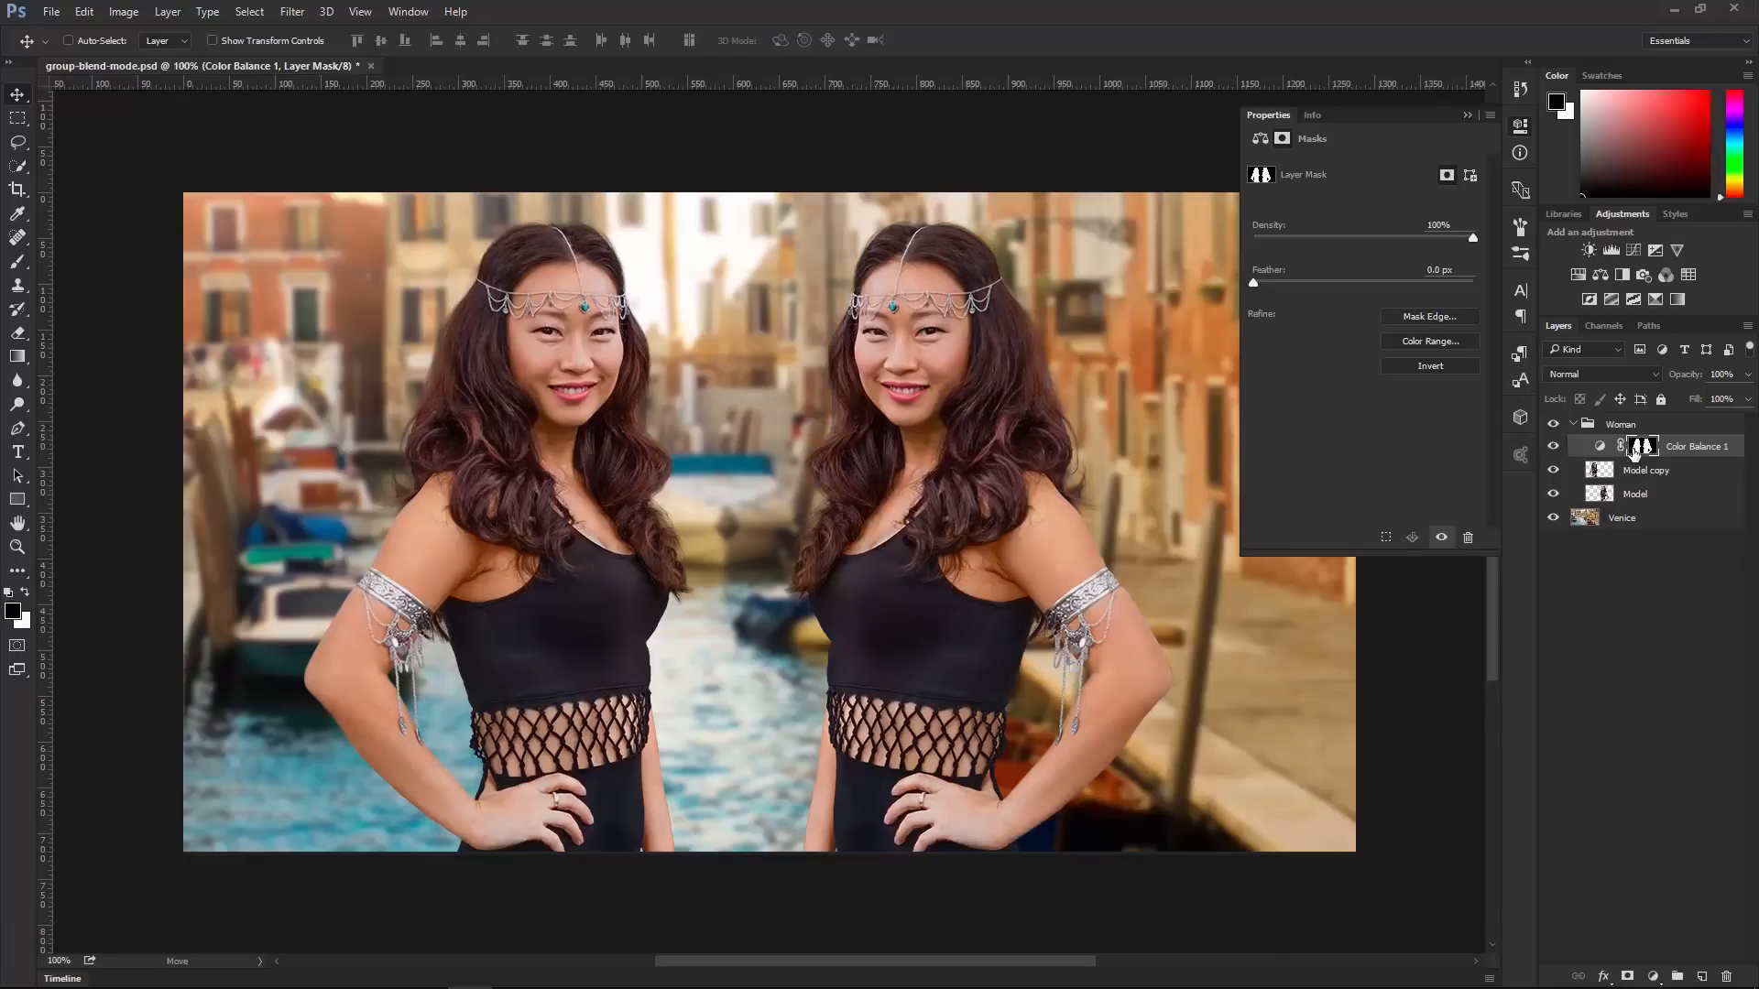
pyautogui.click(1615, 499)
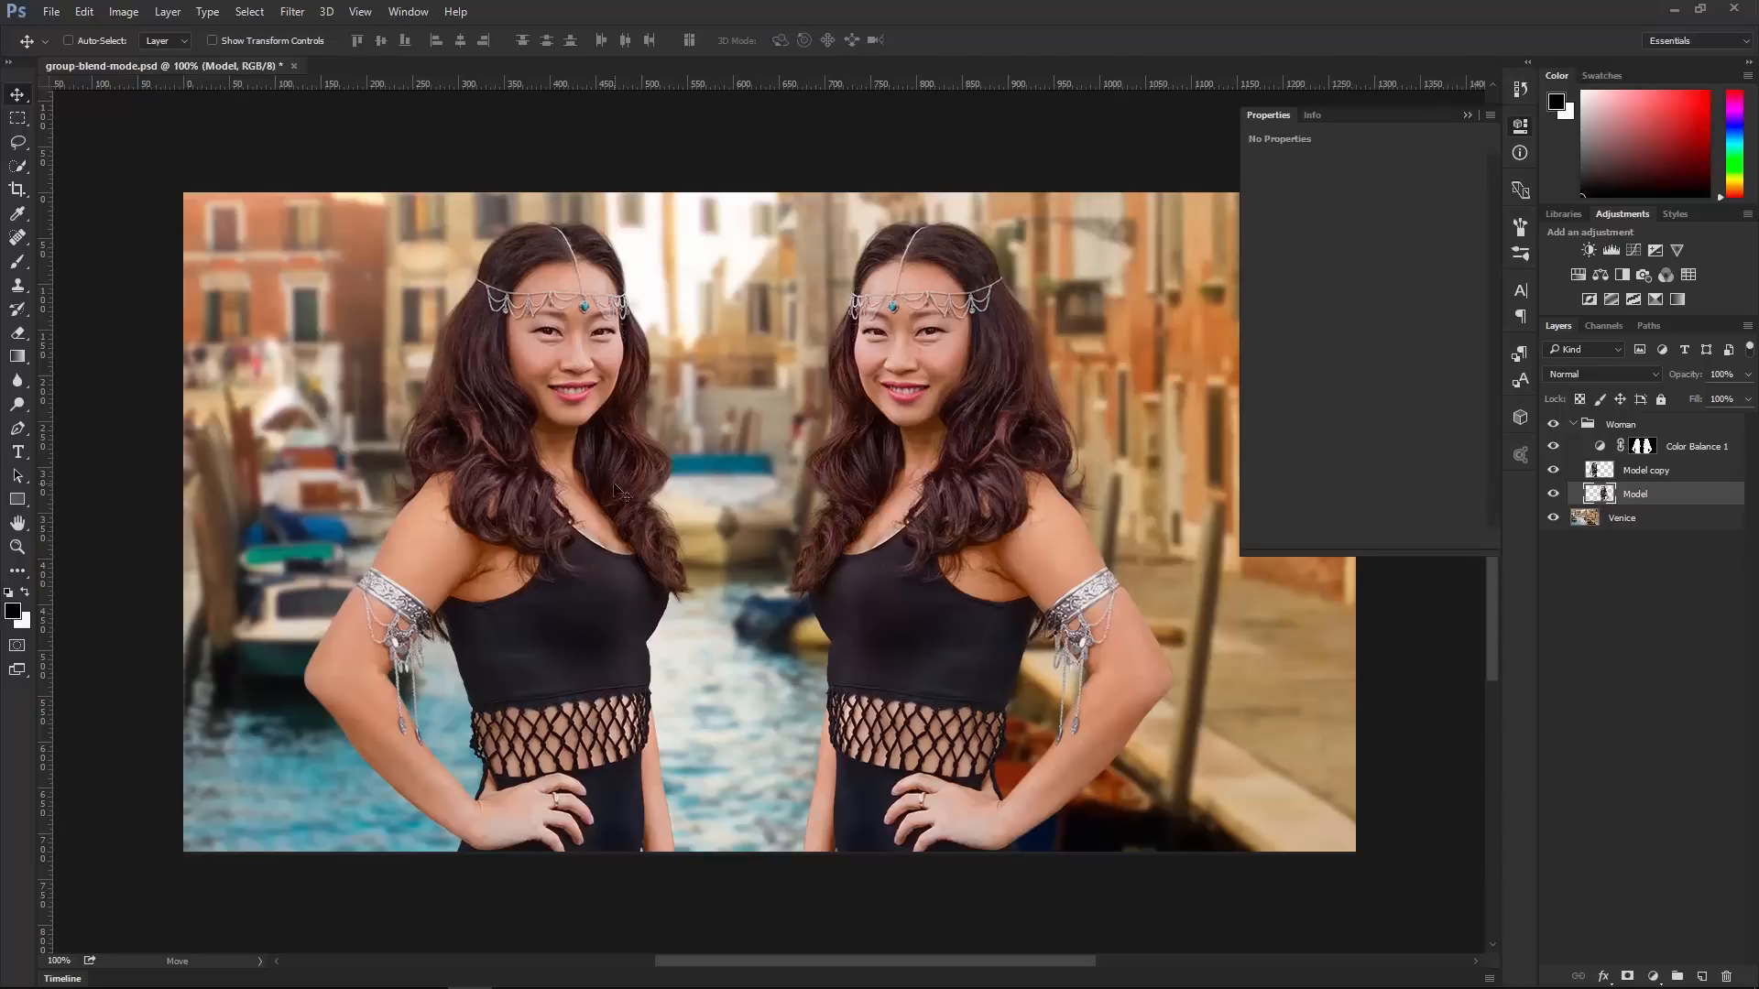
pyautogui.moveTo(578, 500); pyautogui.dragTo(707, 492)
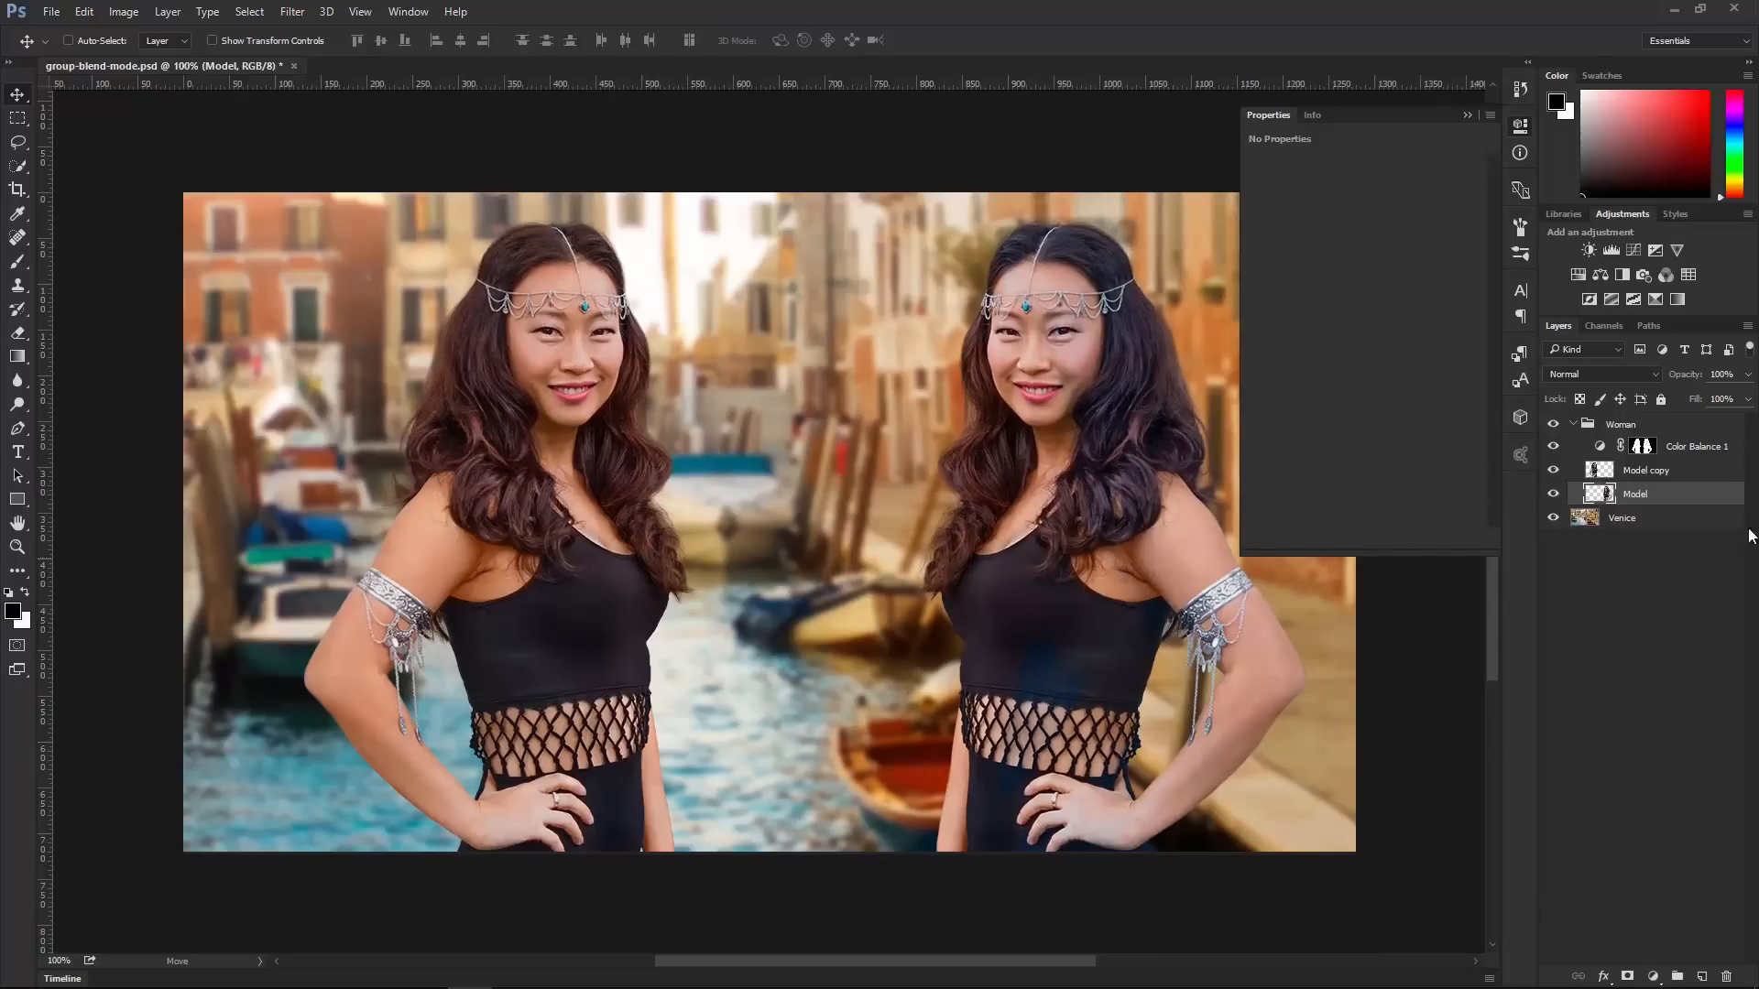
# Delete the Color Balance 1 layer mask and set the Woman group's blend mode to Normal.
pyautogui.rightClick(1644, 448)
pyautogui.click(1644, 485)
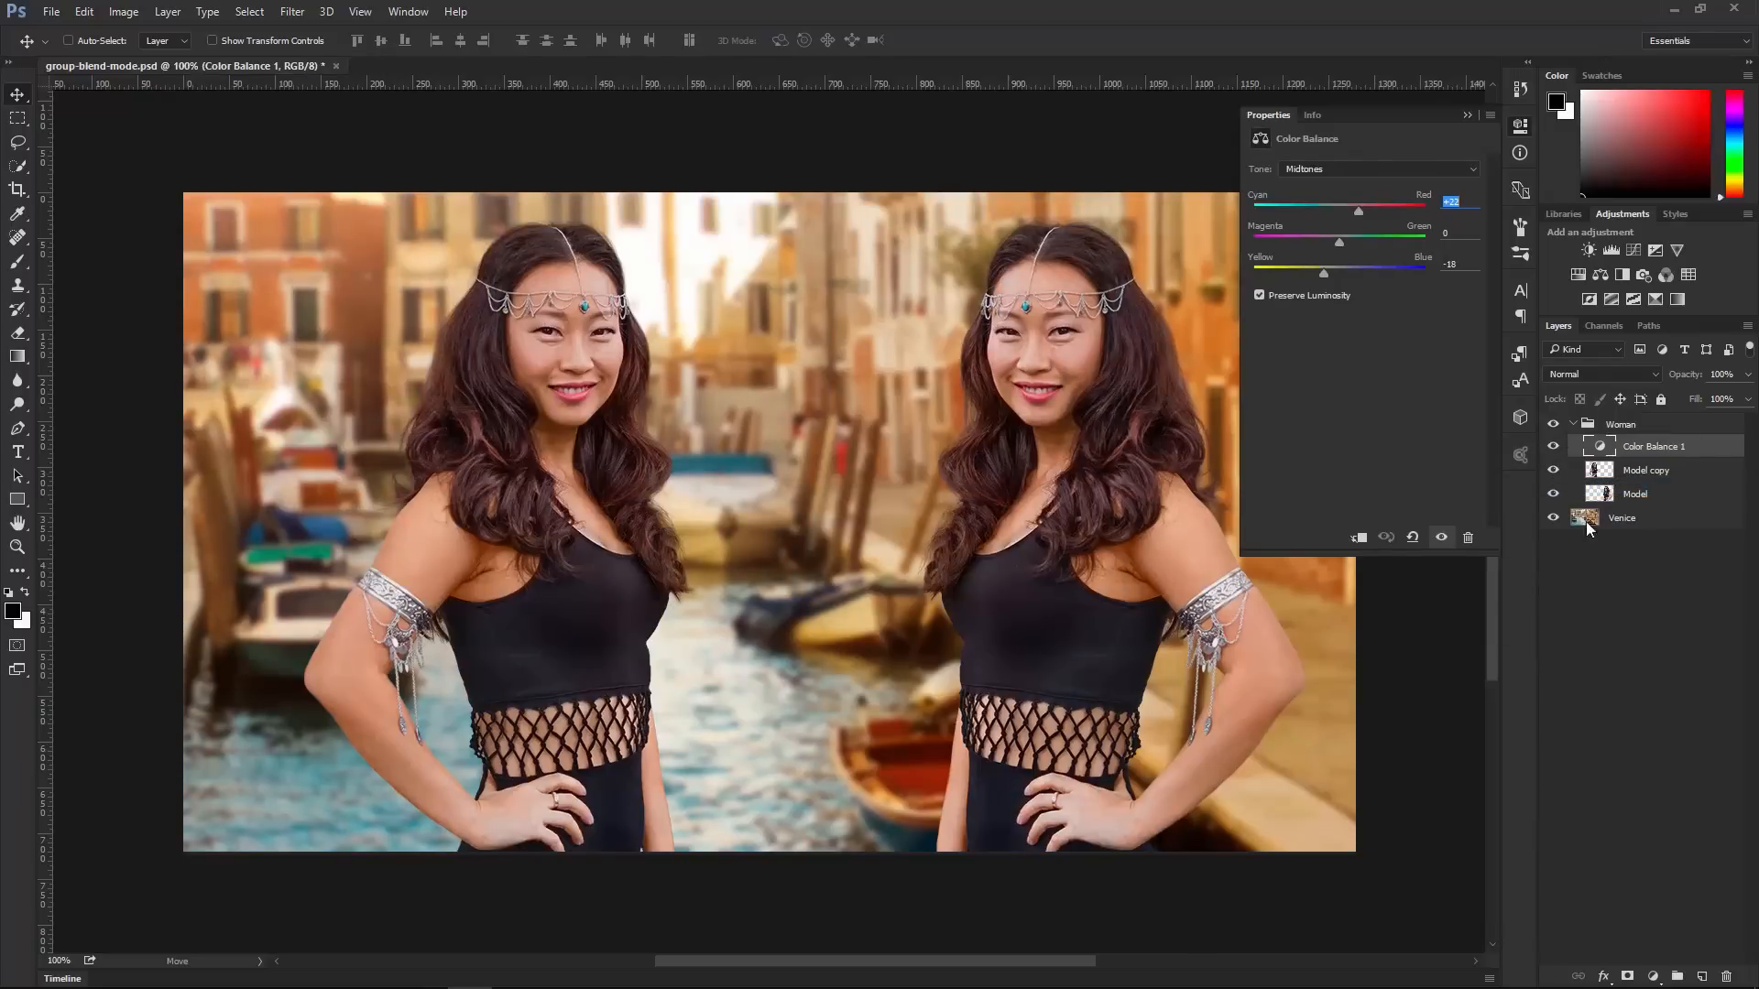
pyautogui.click(1618, 427)
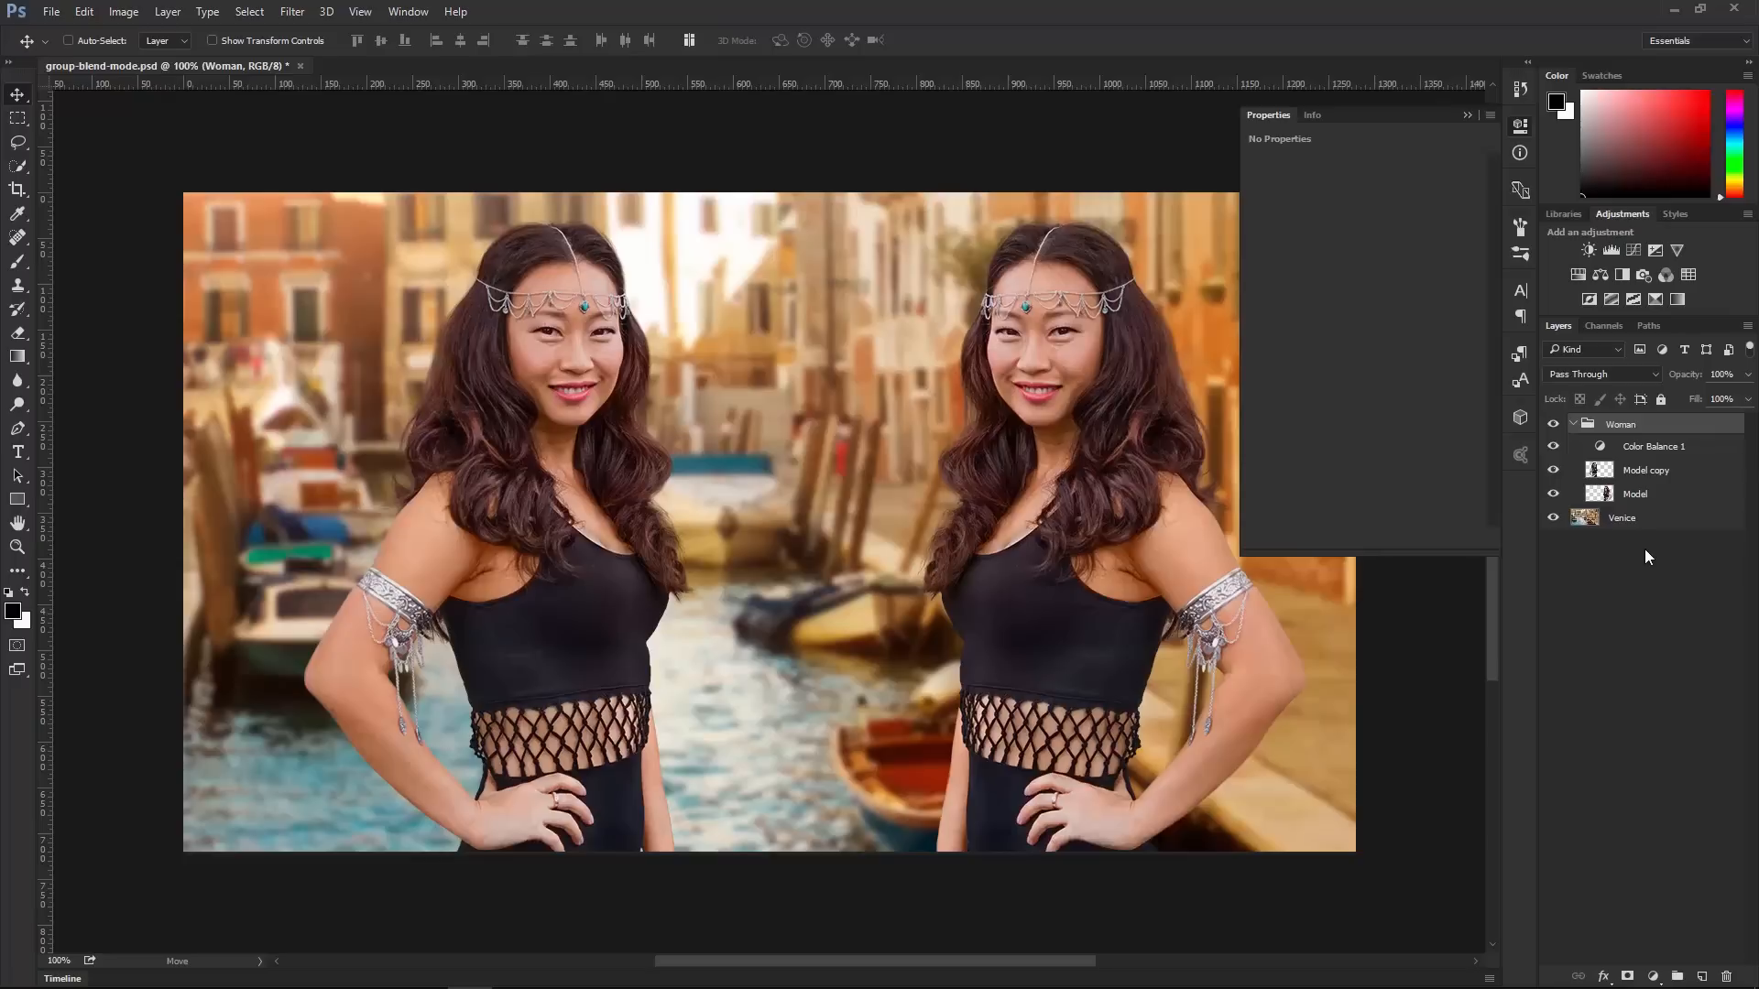
pyautogui.click(1589, 374)
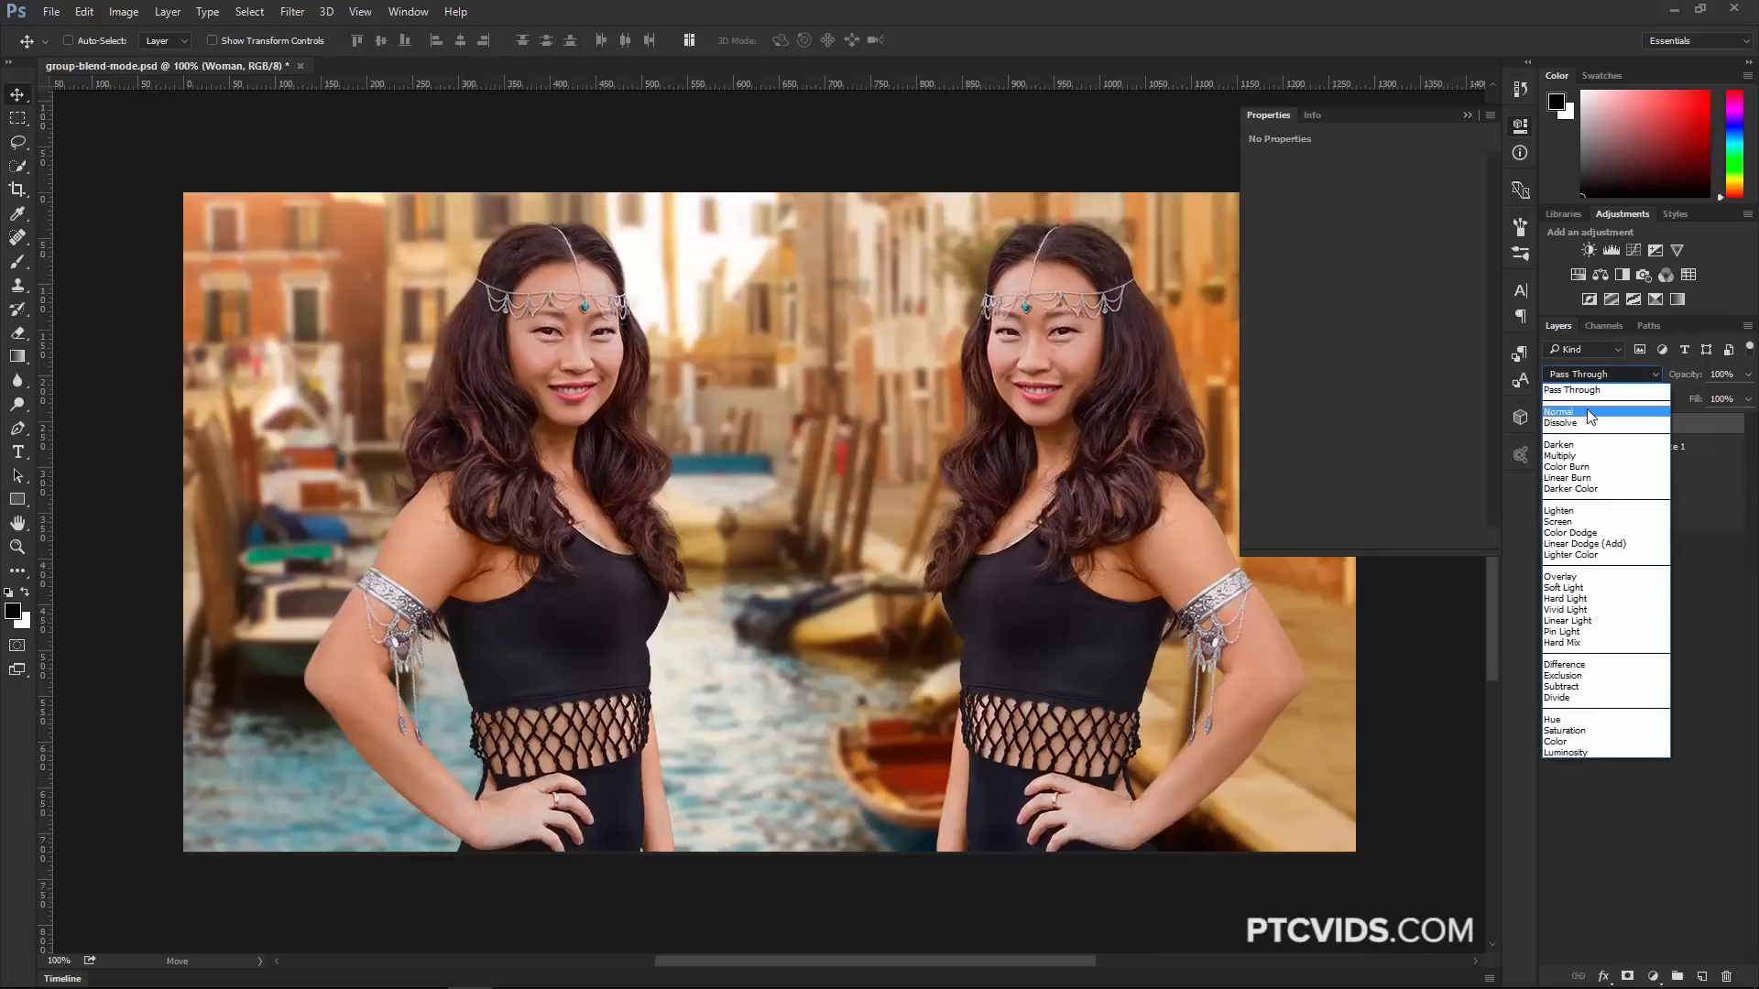
pyautogui.press('Escape')
pyautogui.press('Down')
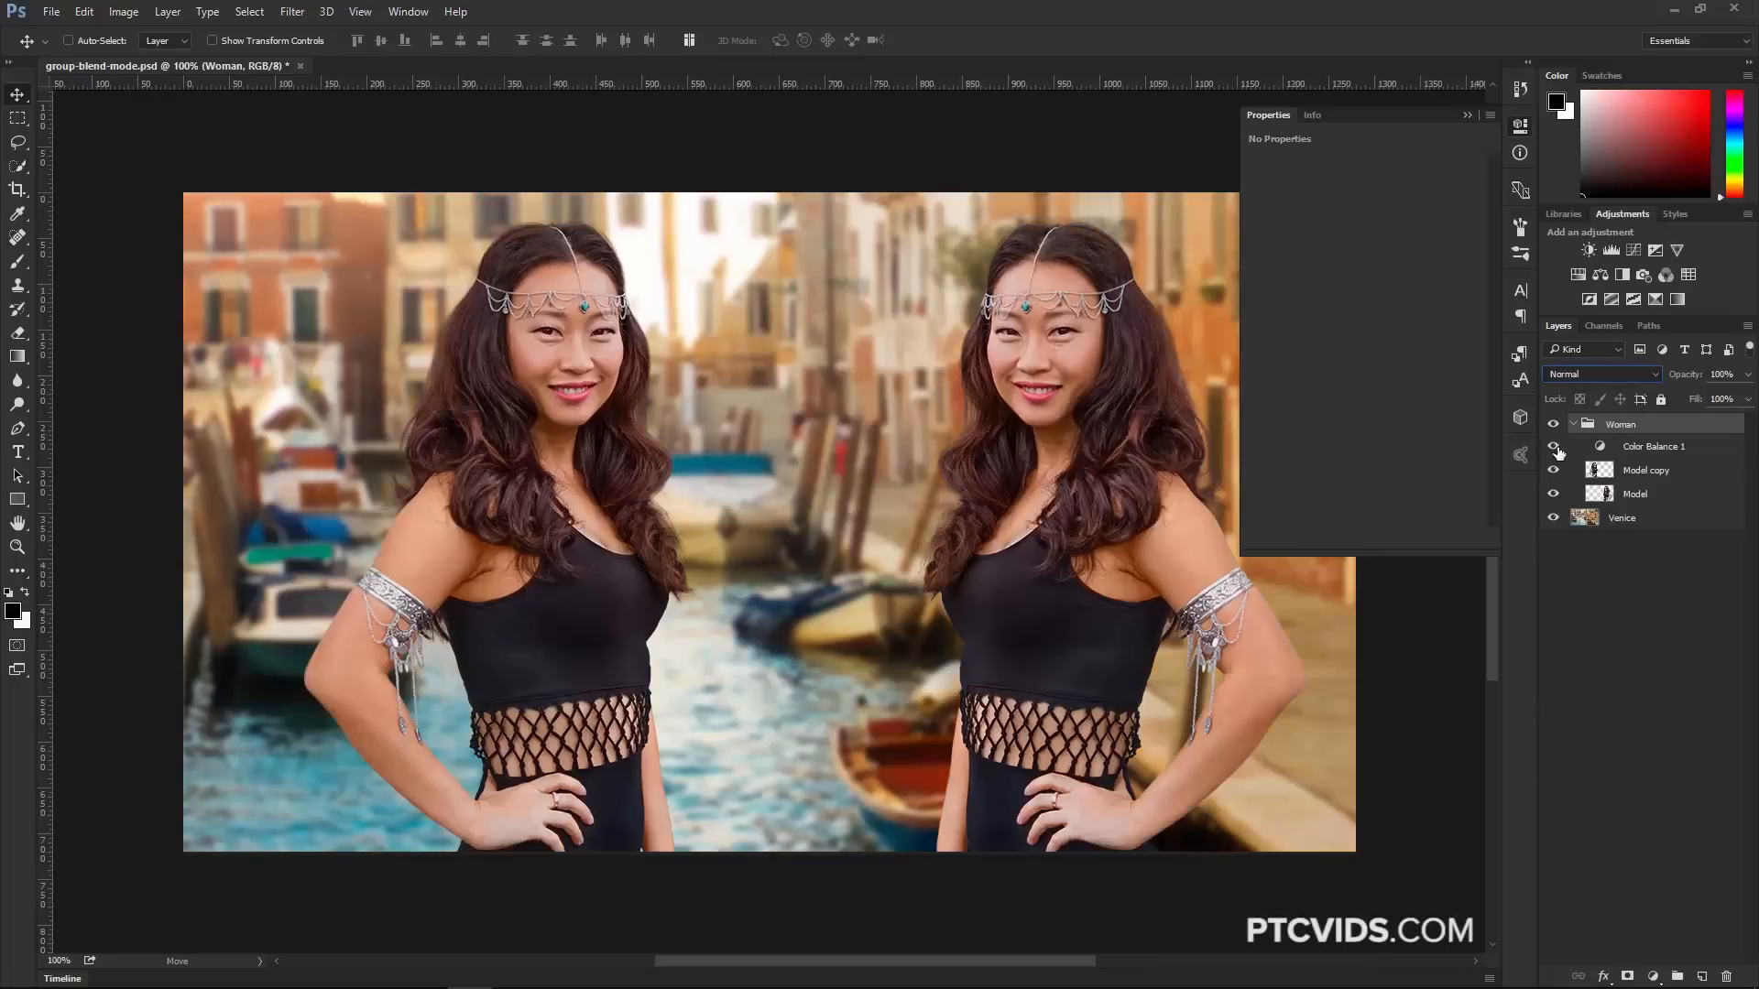
# Toggle the visibility of Color Balance 1 to compare the image with and without the adjustment.
pyautogui.click(1558, 449)
pyautogui.click(1557, 449)
pyautogui.click(1558, 450)
# Add a Curves adjustment above Color Balance 1 and shape an S-curve with lowered shadows and a highlight point at input 163, output 200.
pyautogui.click(1643, 447)
pyautogui.click(1653, 976)
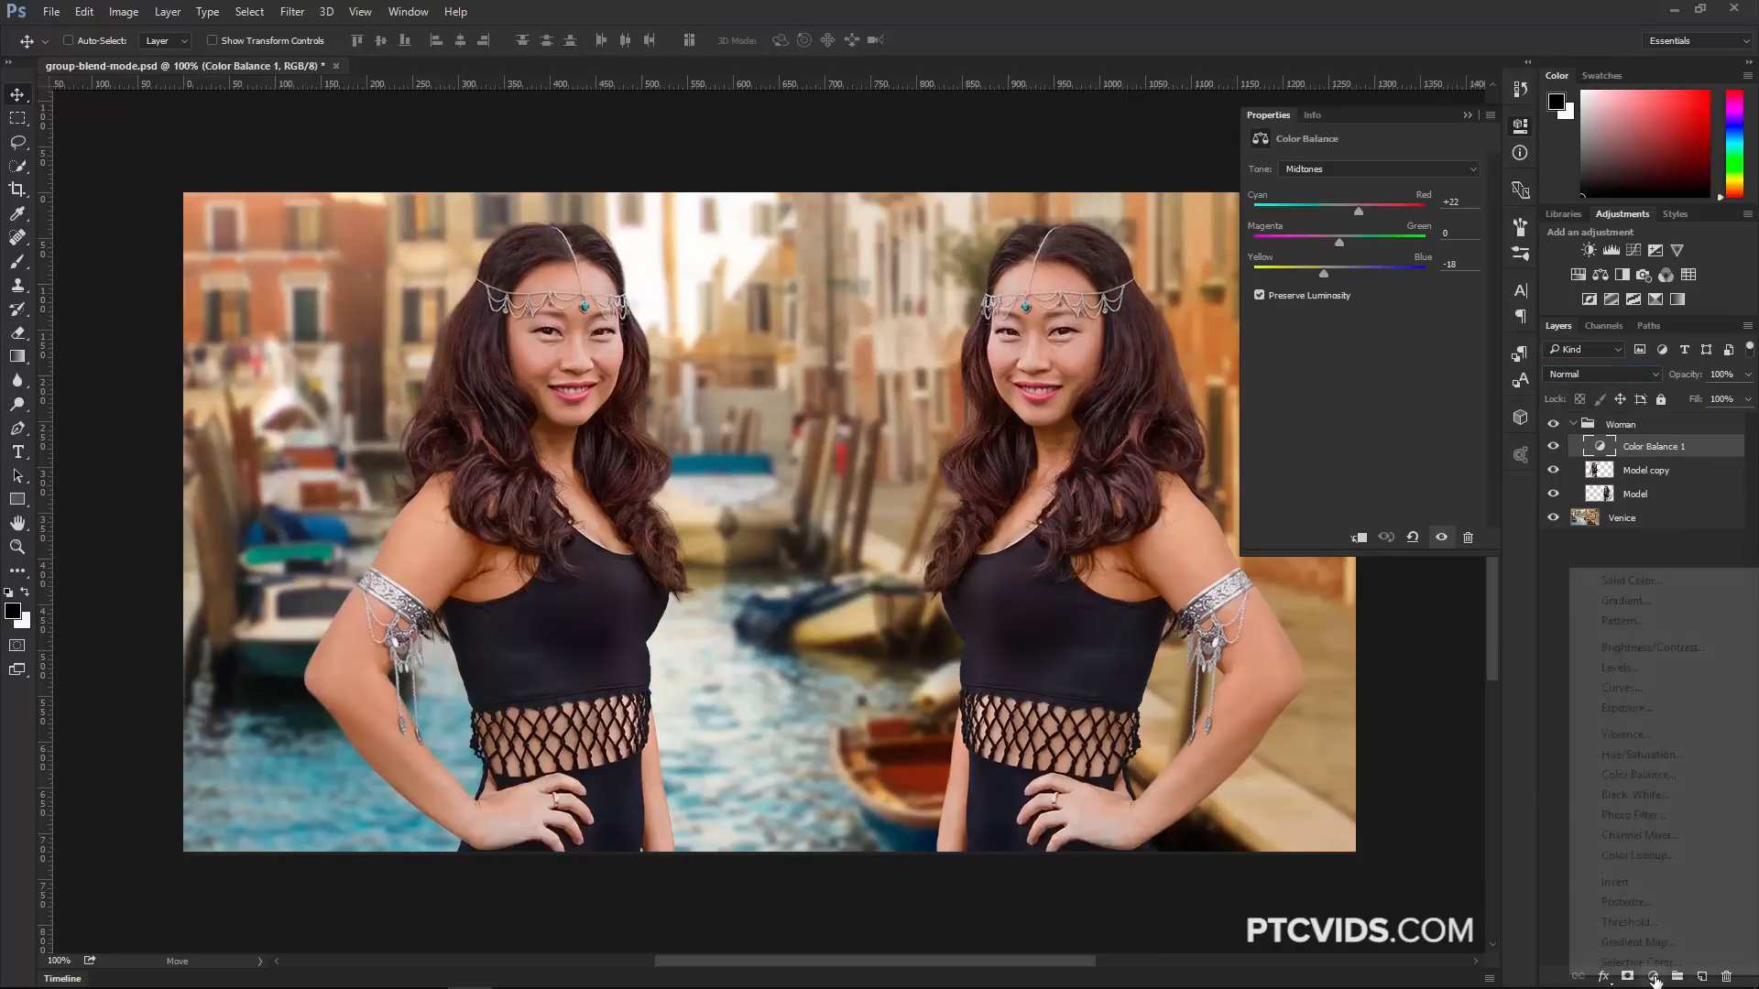
pyautogui.click(1623, 688)
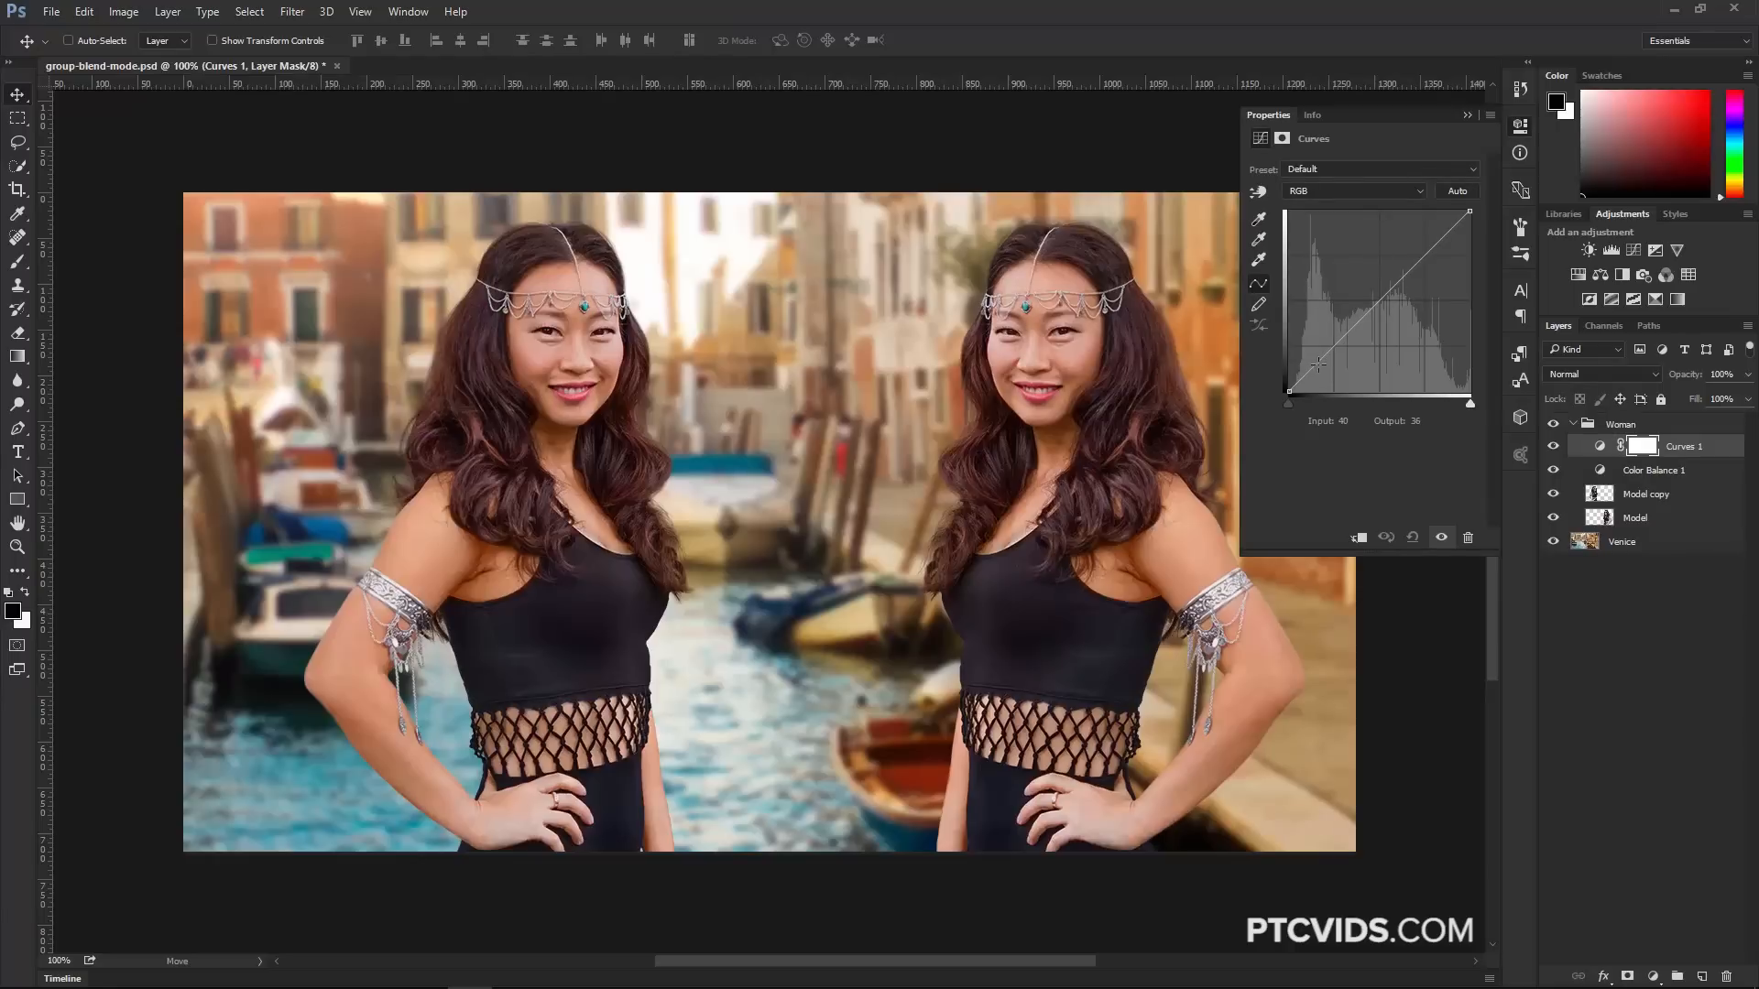
pyautogui.moveTo(1317, 365); pyautogui.dragTo(1340, 372)
pyautogui.moveTo(1414, 281); pyautogui.dragTo(1404, 249)
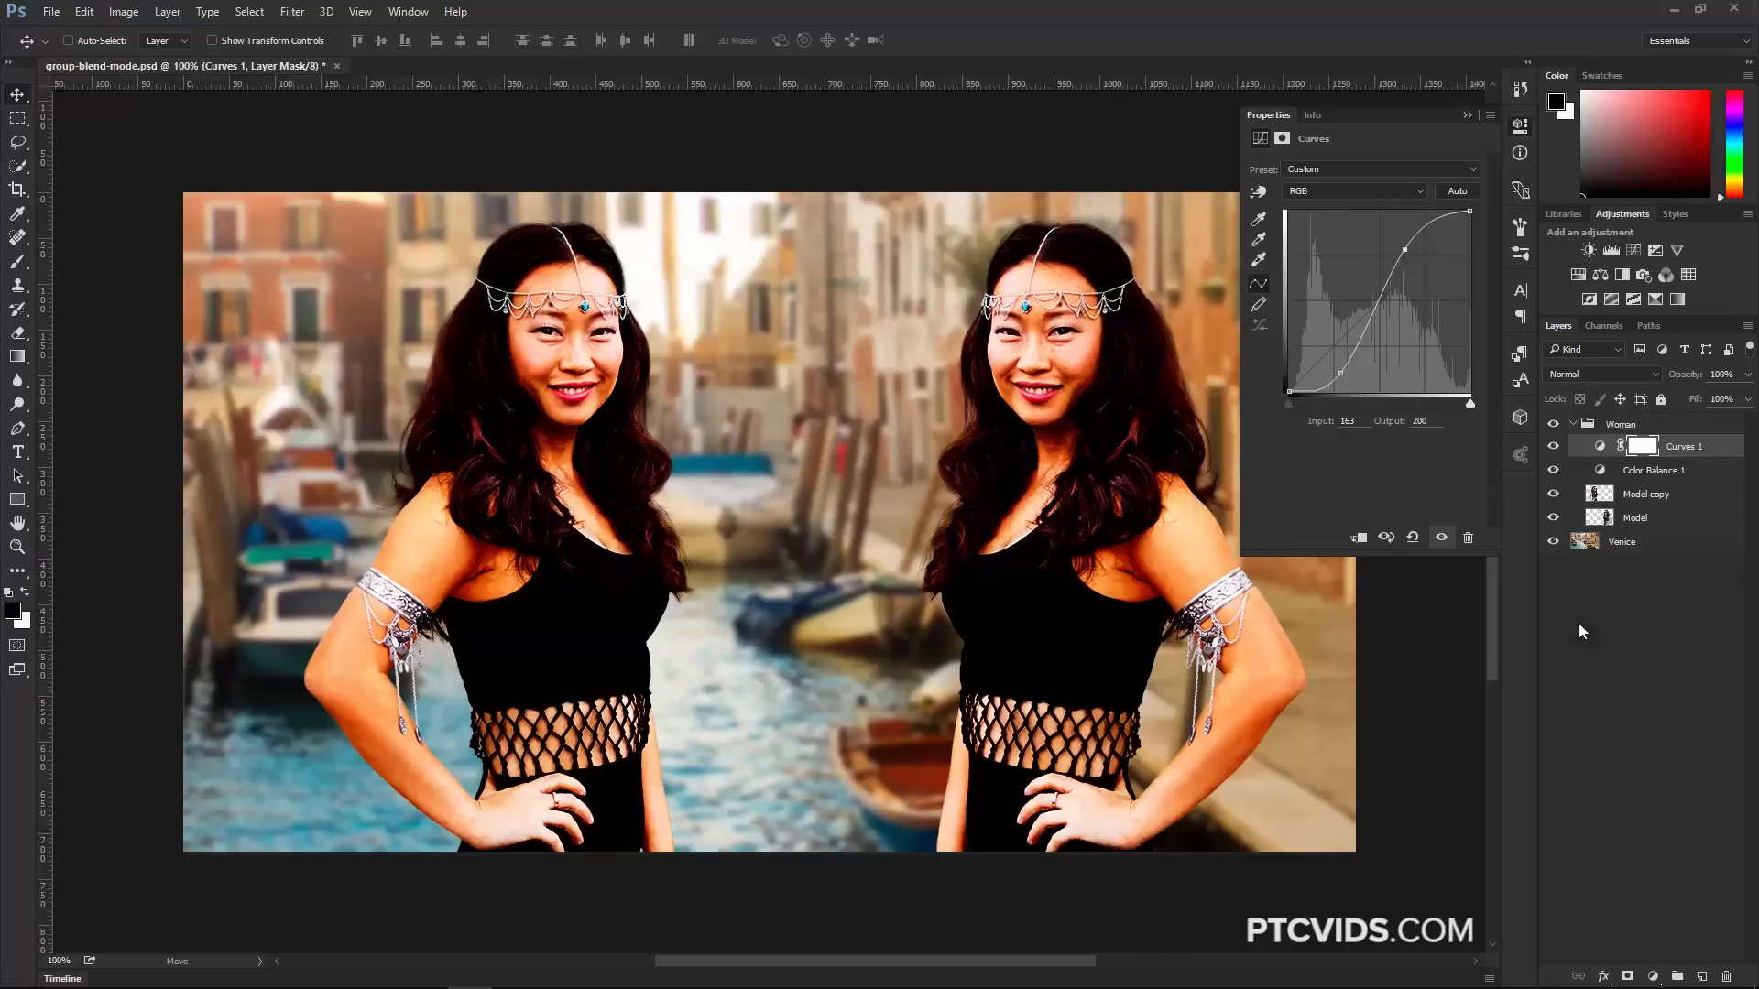
# Add a Black & White adjustment with default settings above Curves 1 and collapse the Woman group.
pyautogui.click(1654, 976)
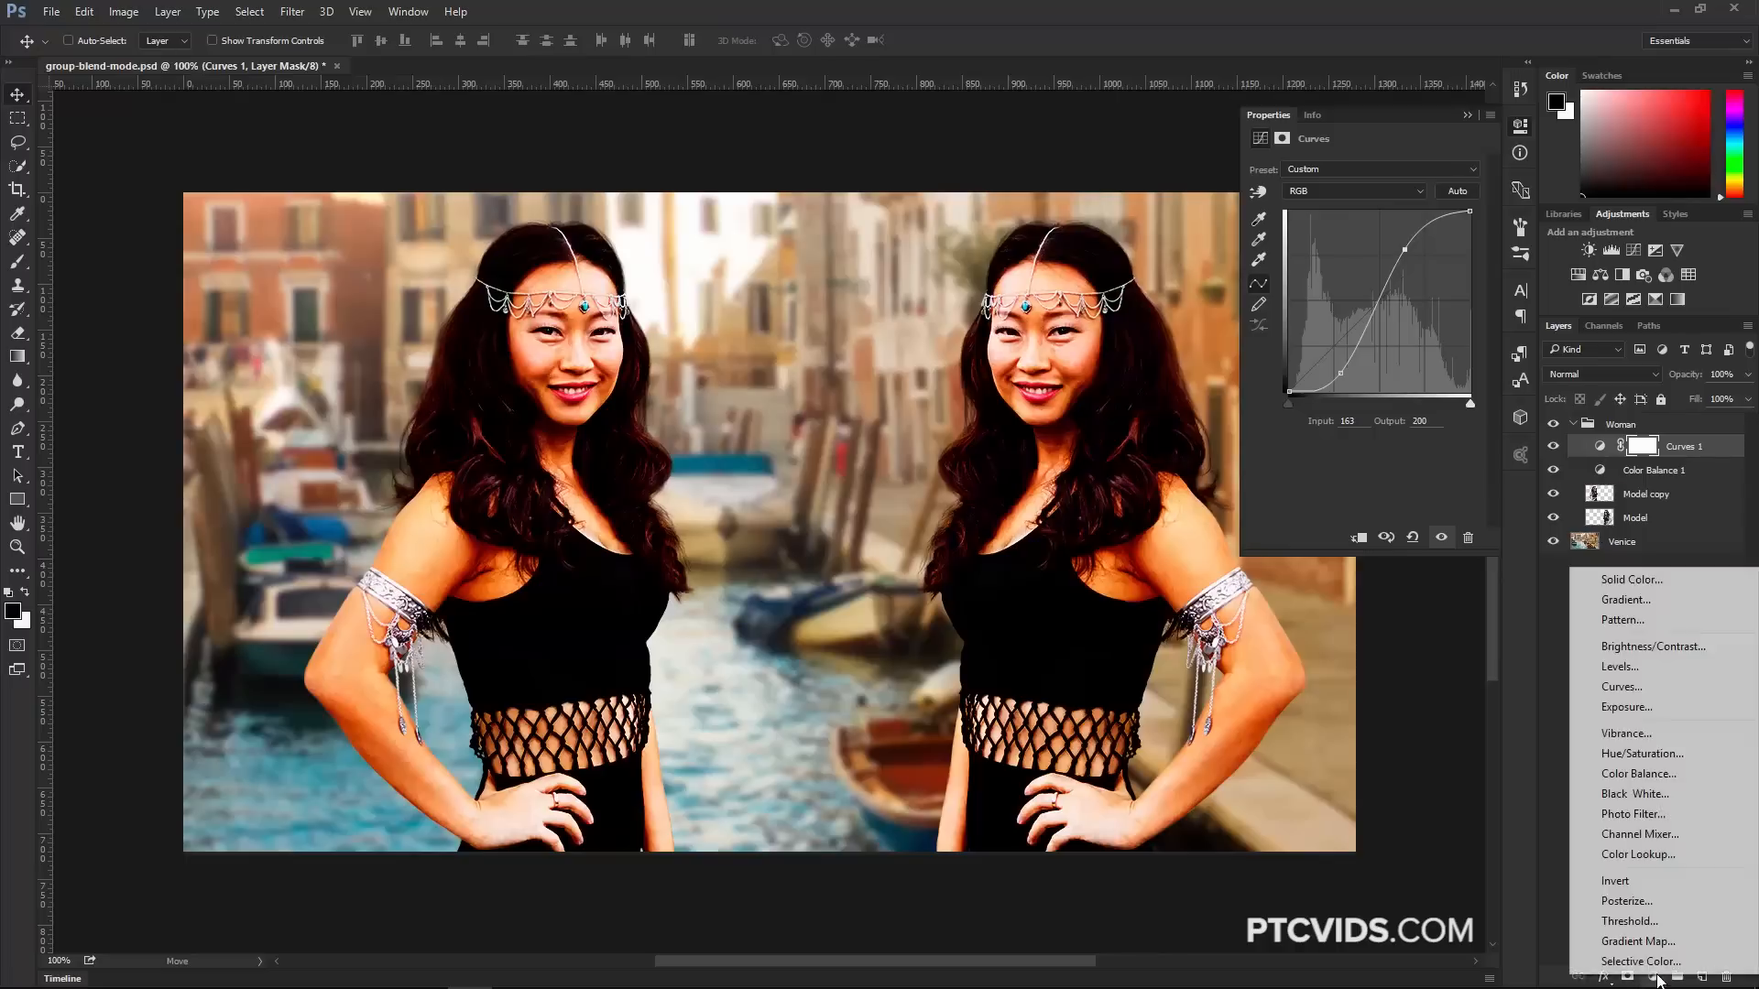
pyautogui.click(1646, 795)
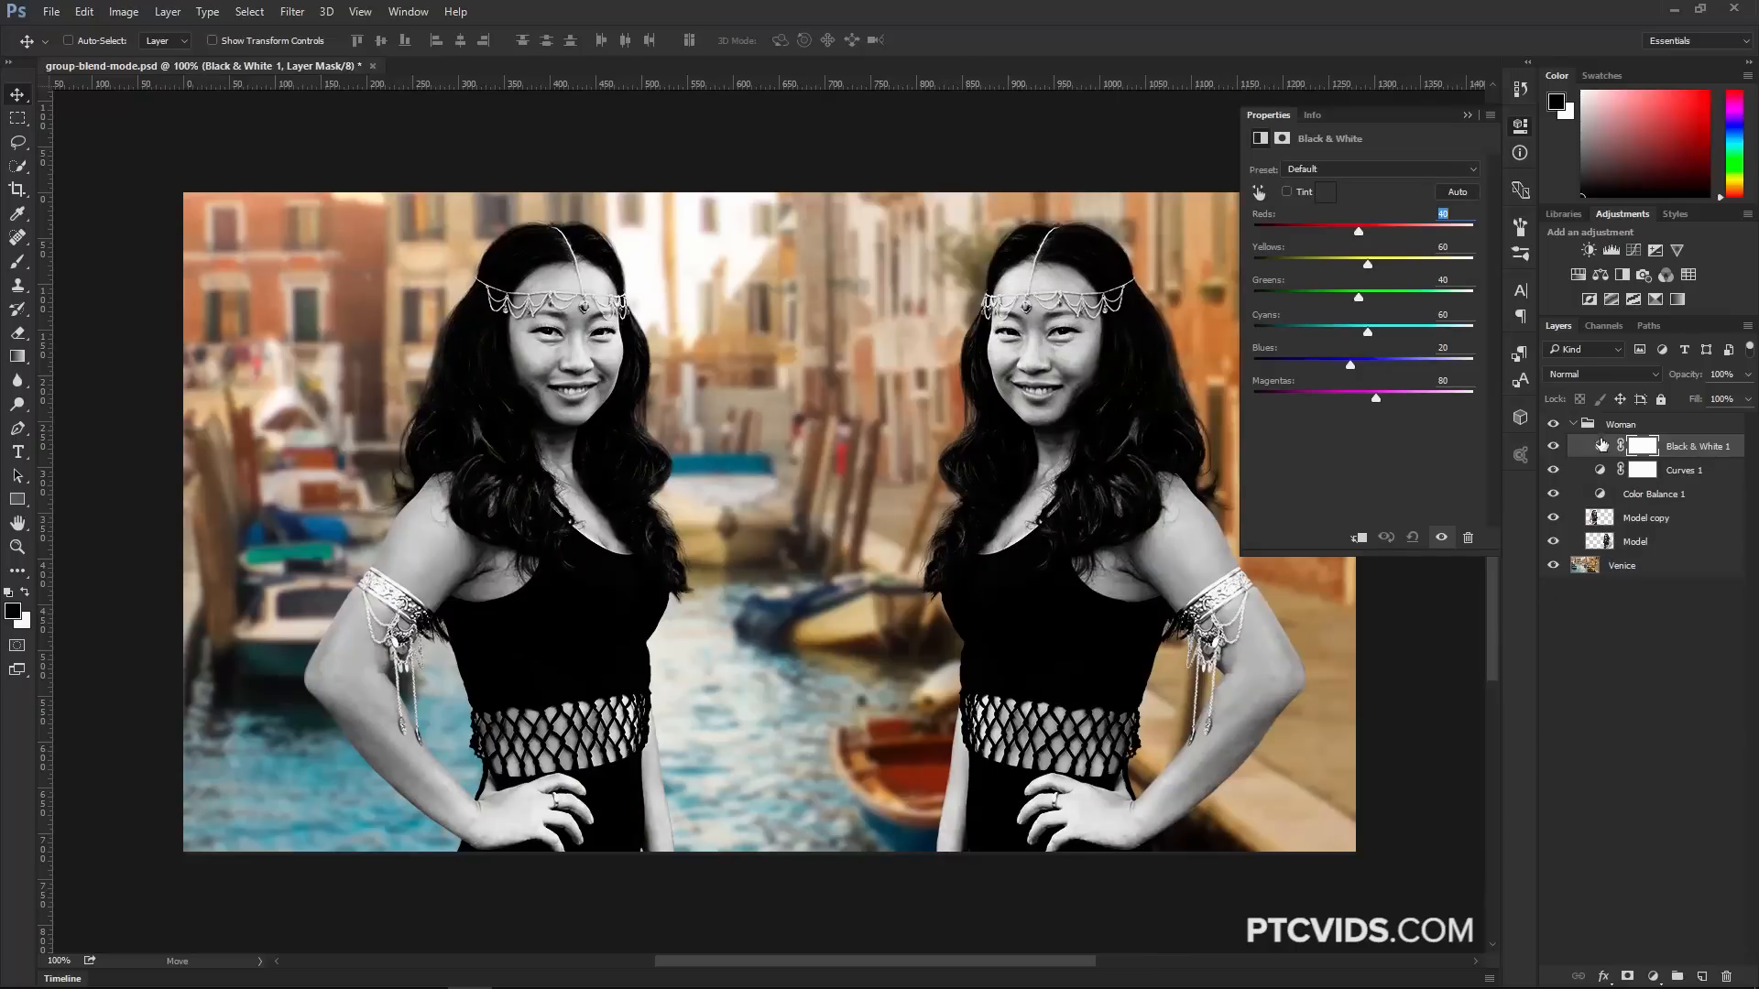
pyautogui.click(1638, 424)
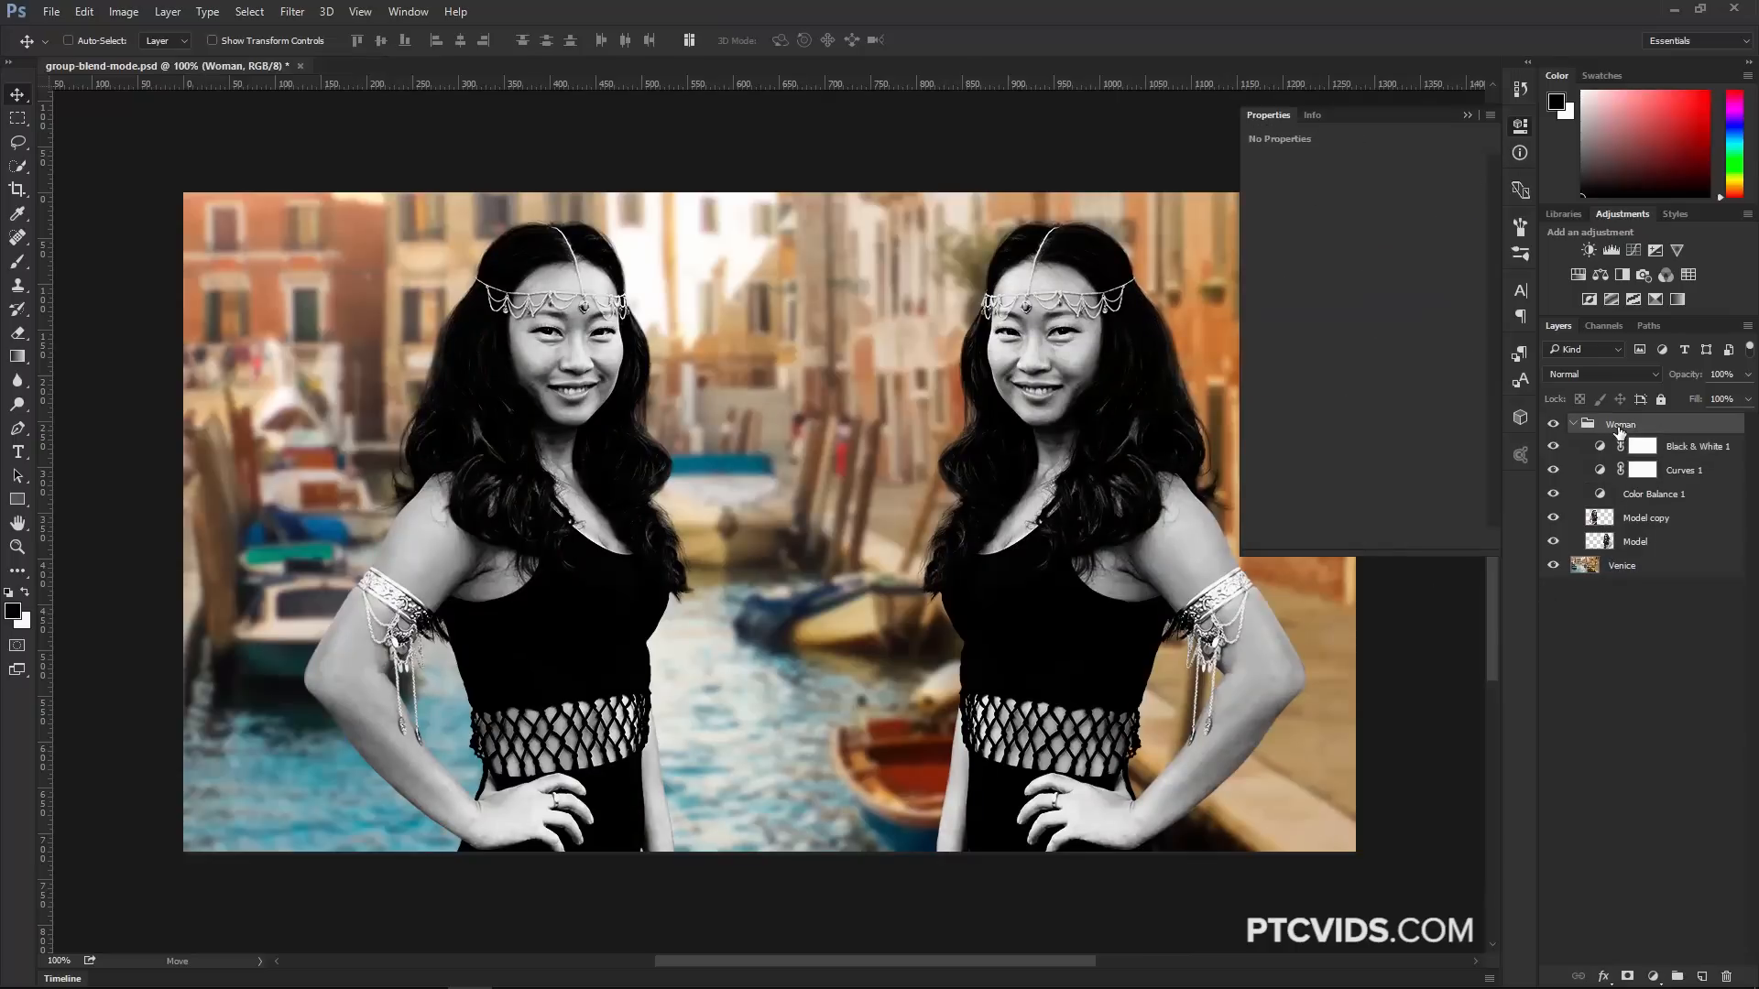
pyautogui.click(1575, 425)
# Switch the Woman group's blend mode to Pass Through for comparison and return it to Normal.
pyautogui.click(1580, 375)
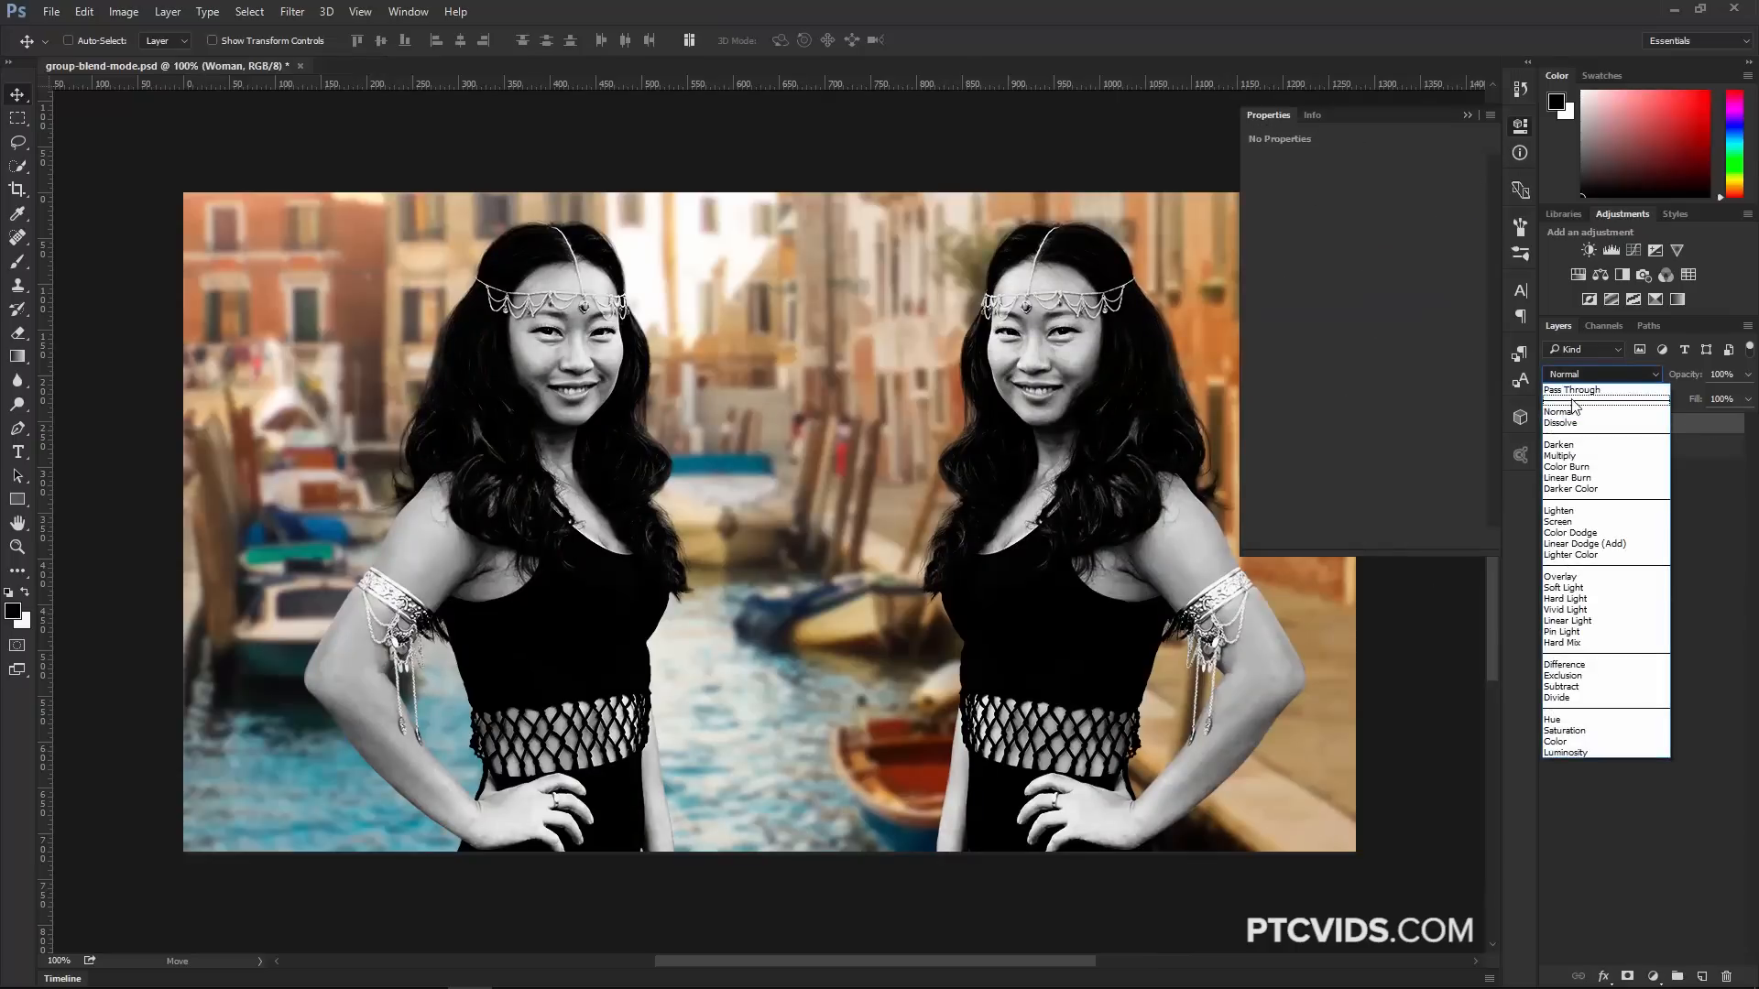
pyautogui.click(1568, 390)
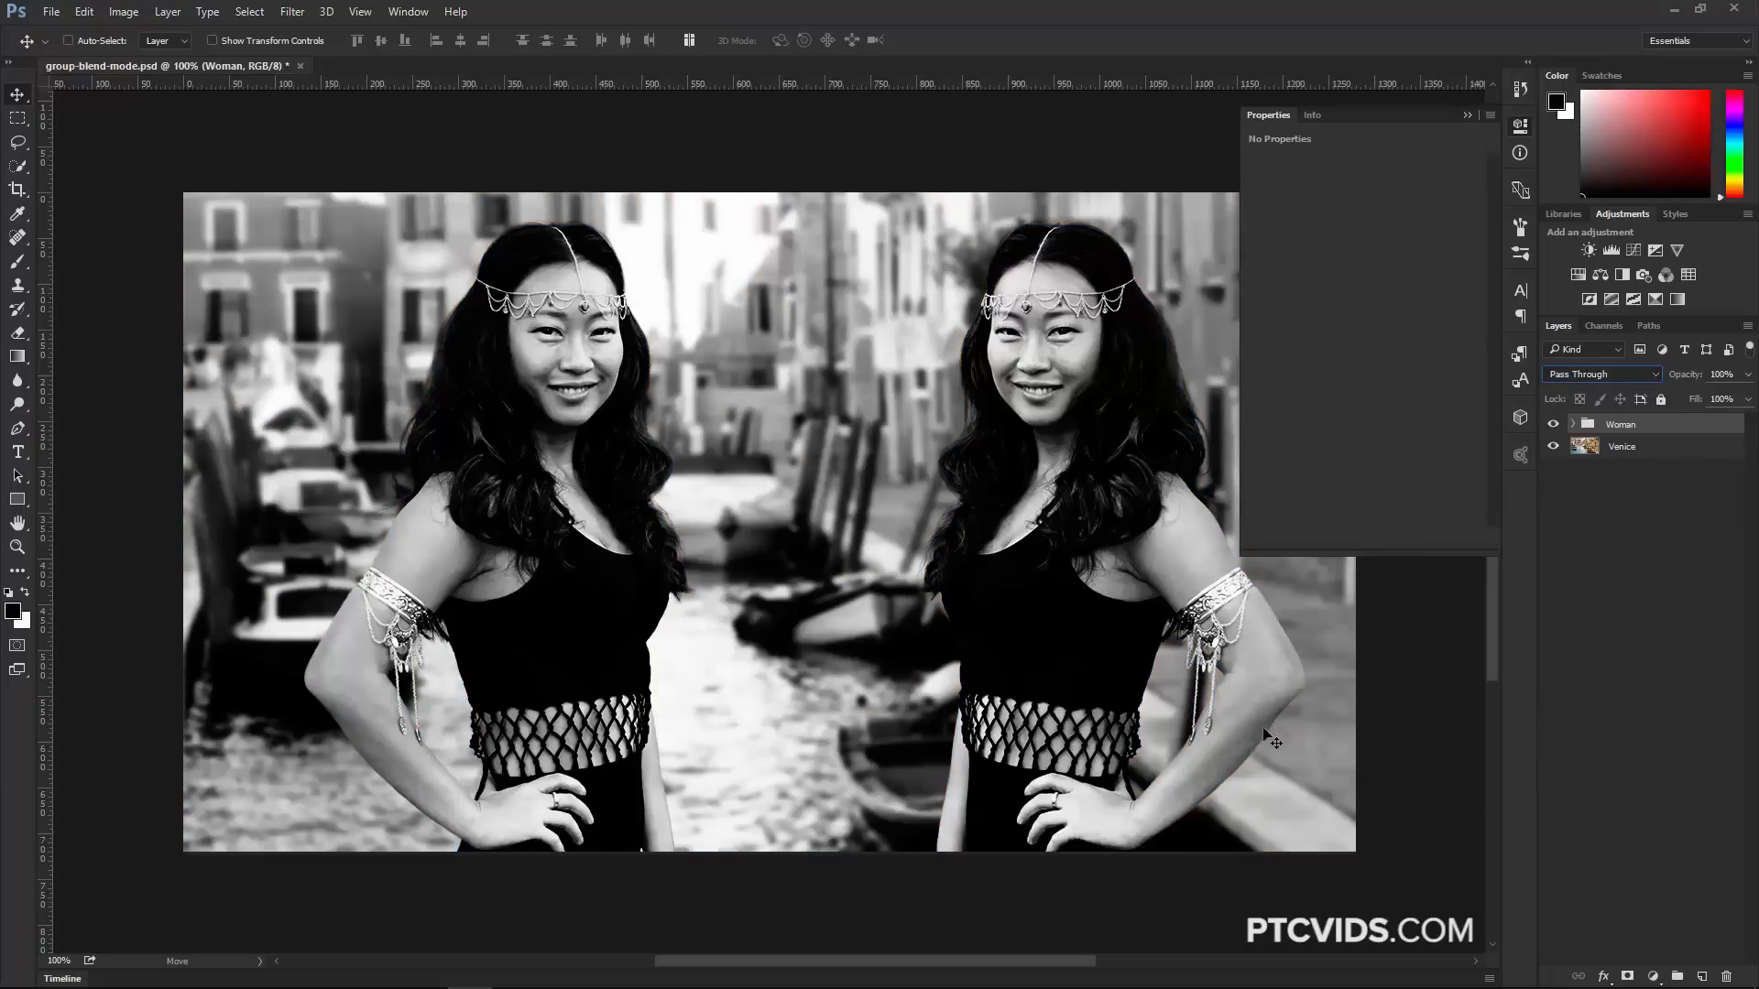
pyautogui.click(1568, 381)
pyautogui.click(1571, 410)
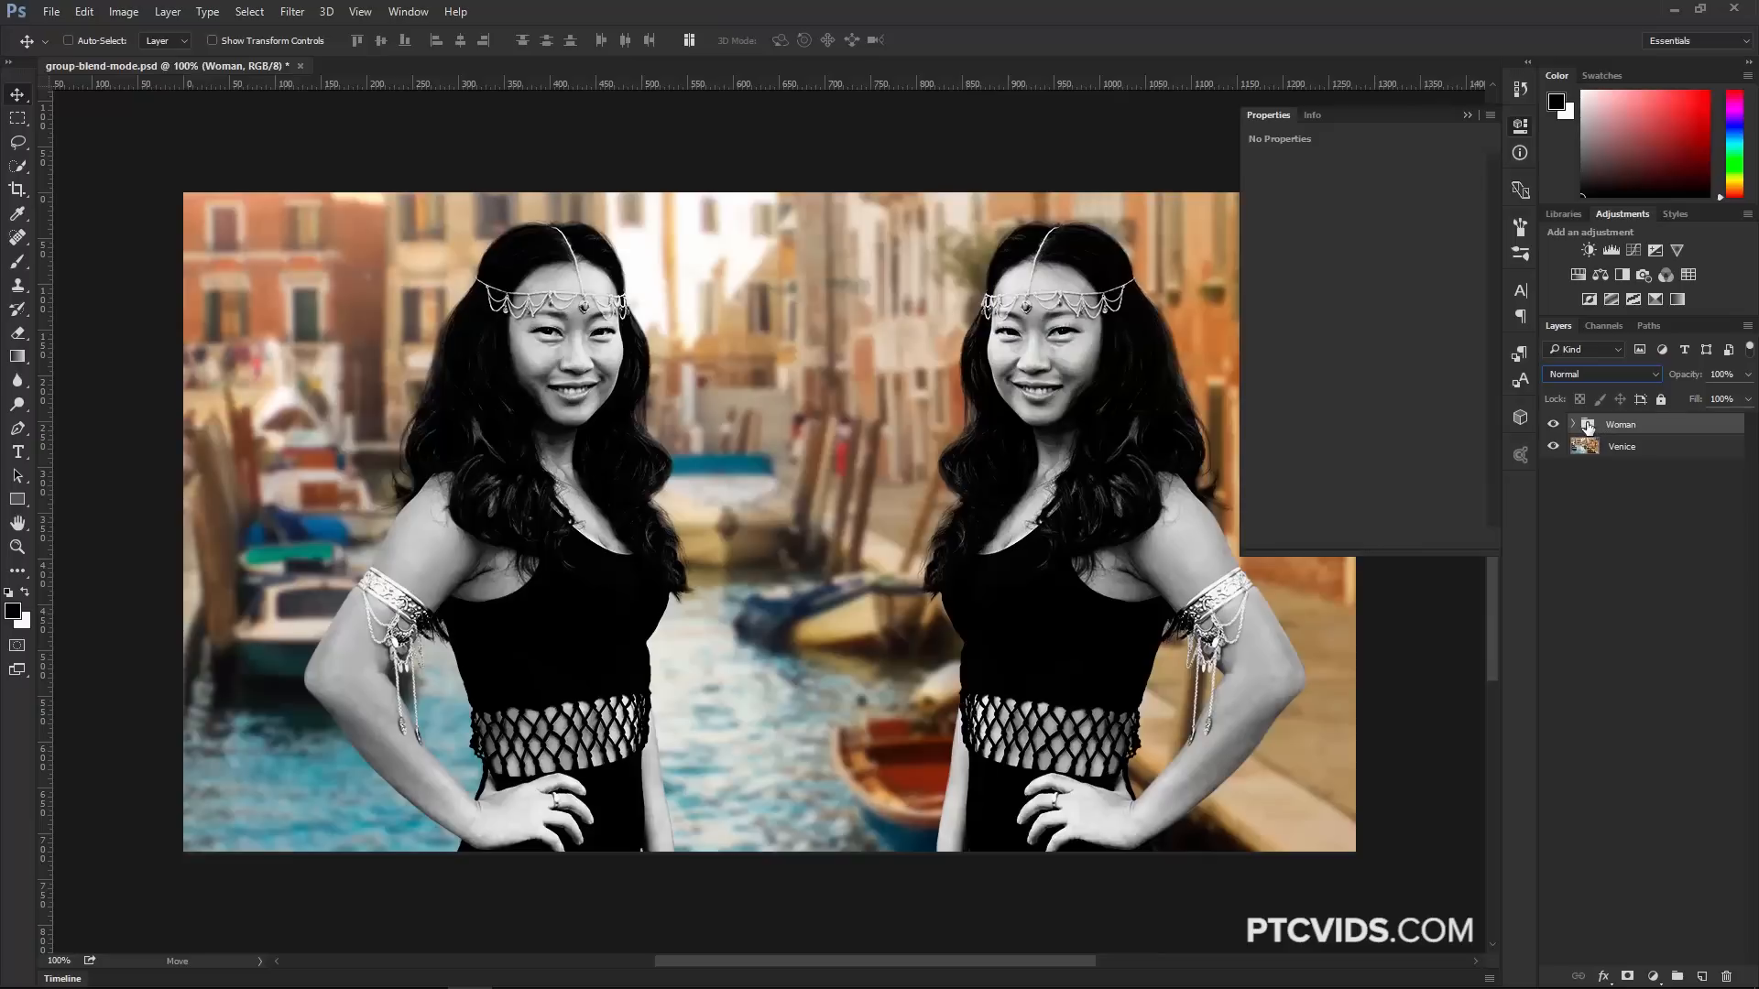
# Duplicate the Woman group.
pyautogui.press('ctrl')
pyautogui.hotkey('ctrl', 'j')
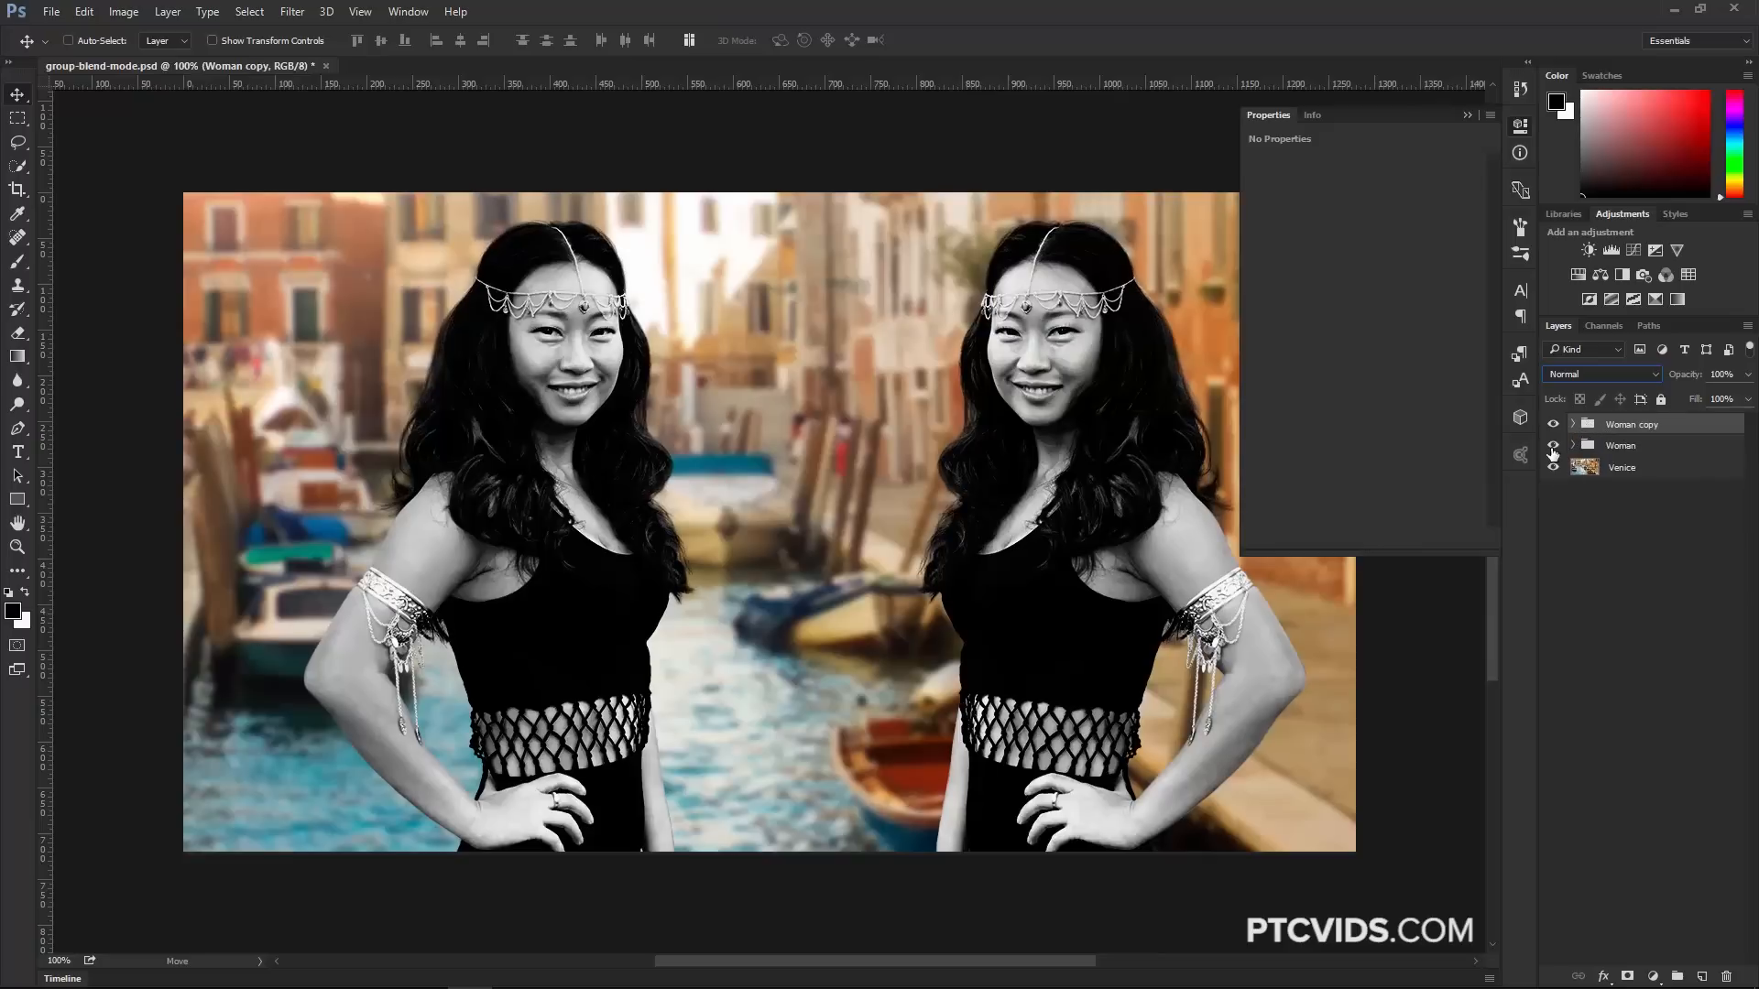
# Hide the Woman group and merge the Woman copy group into a single layer.
pyautogui.click(1553, 448)
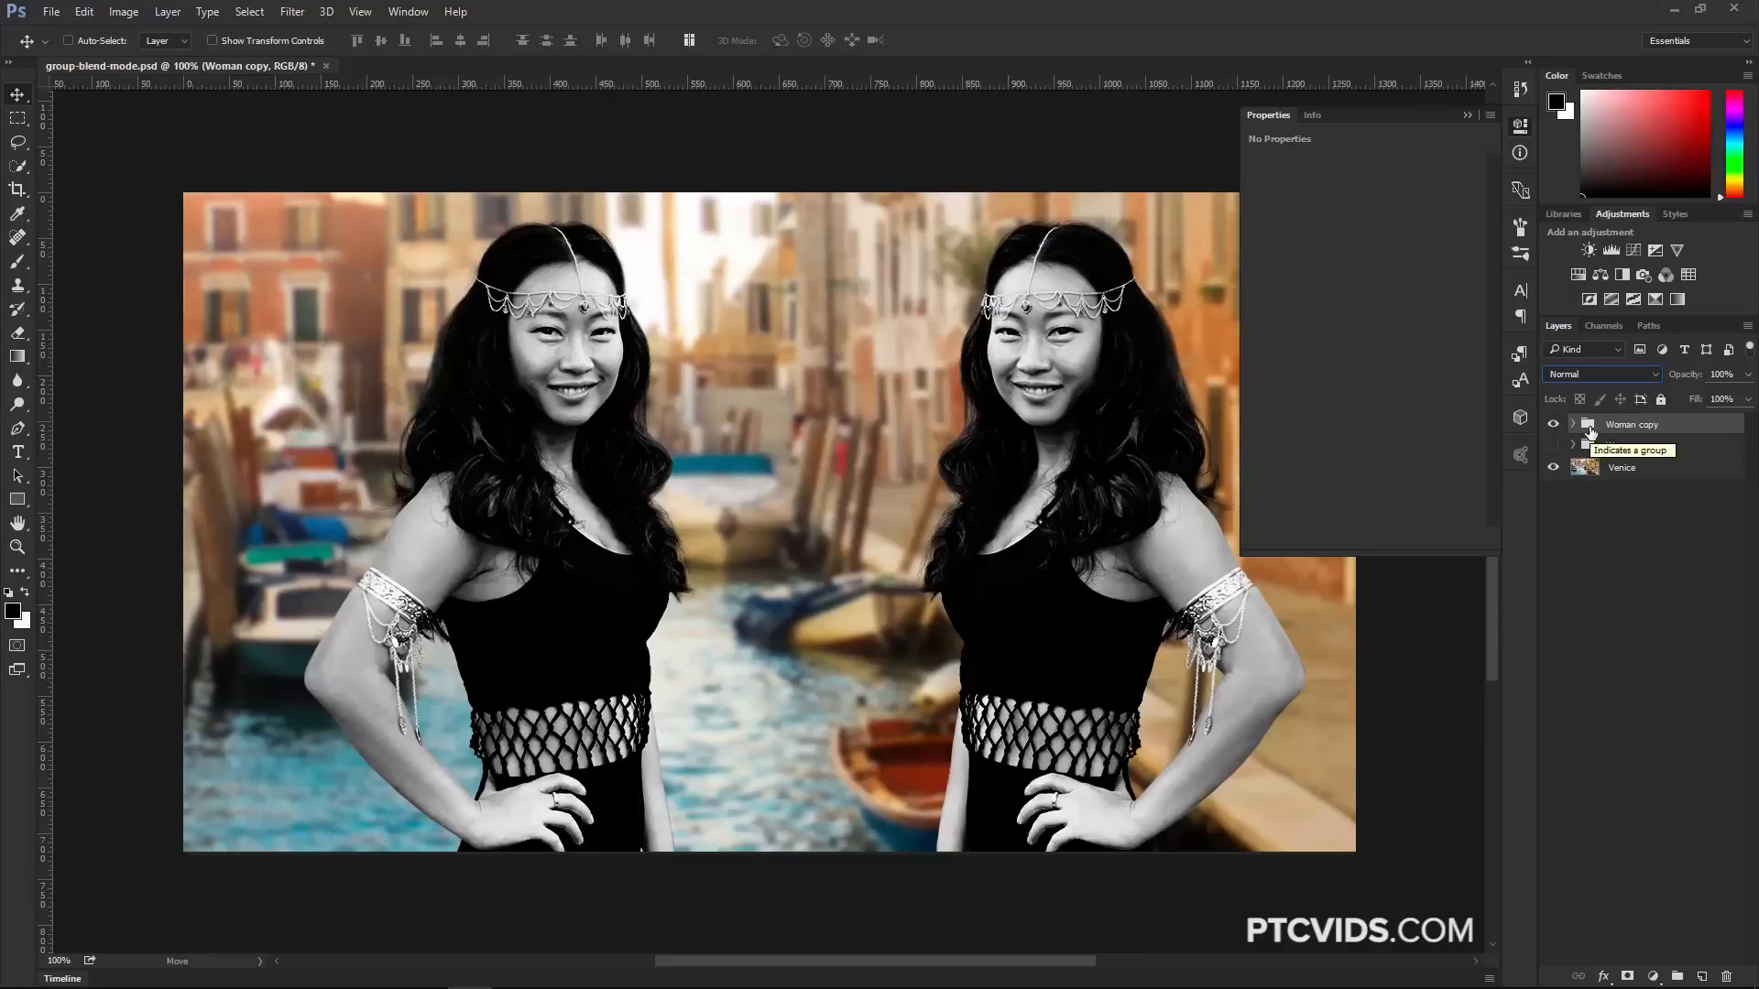
pyautogui.press('ctrl')
pyautogui.hotkey('ctrl', 'e')
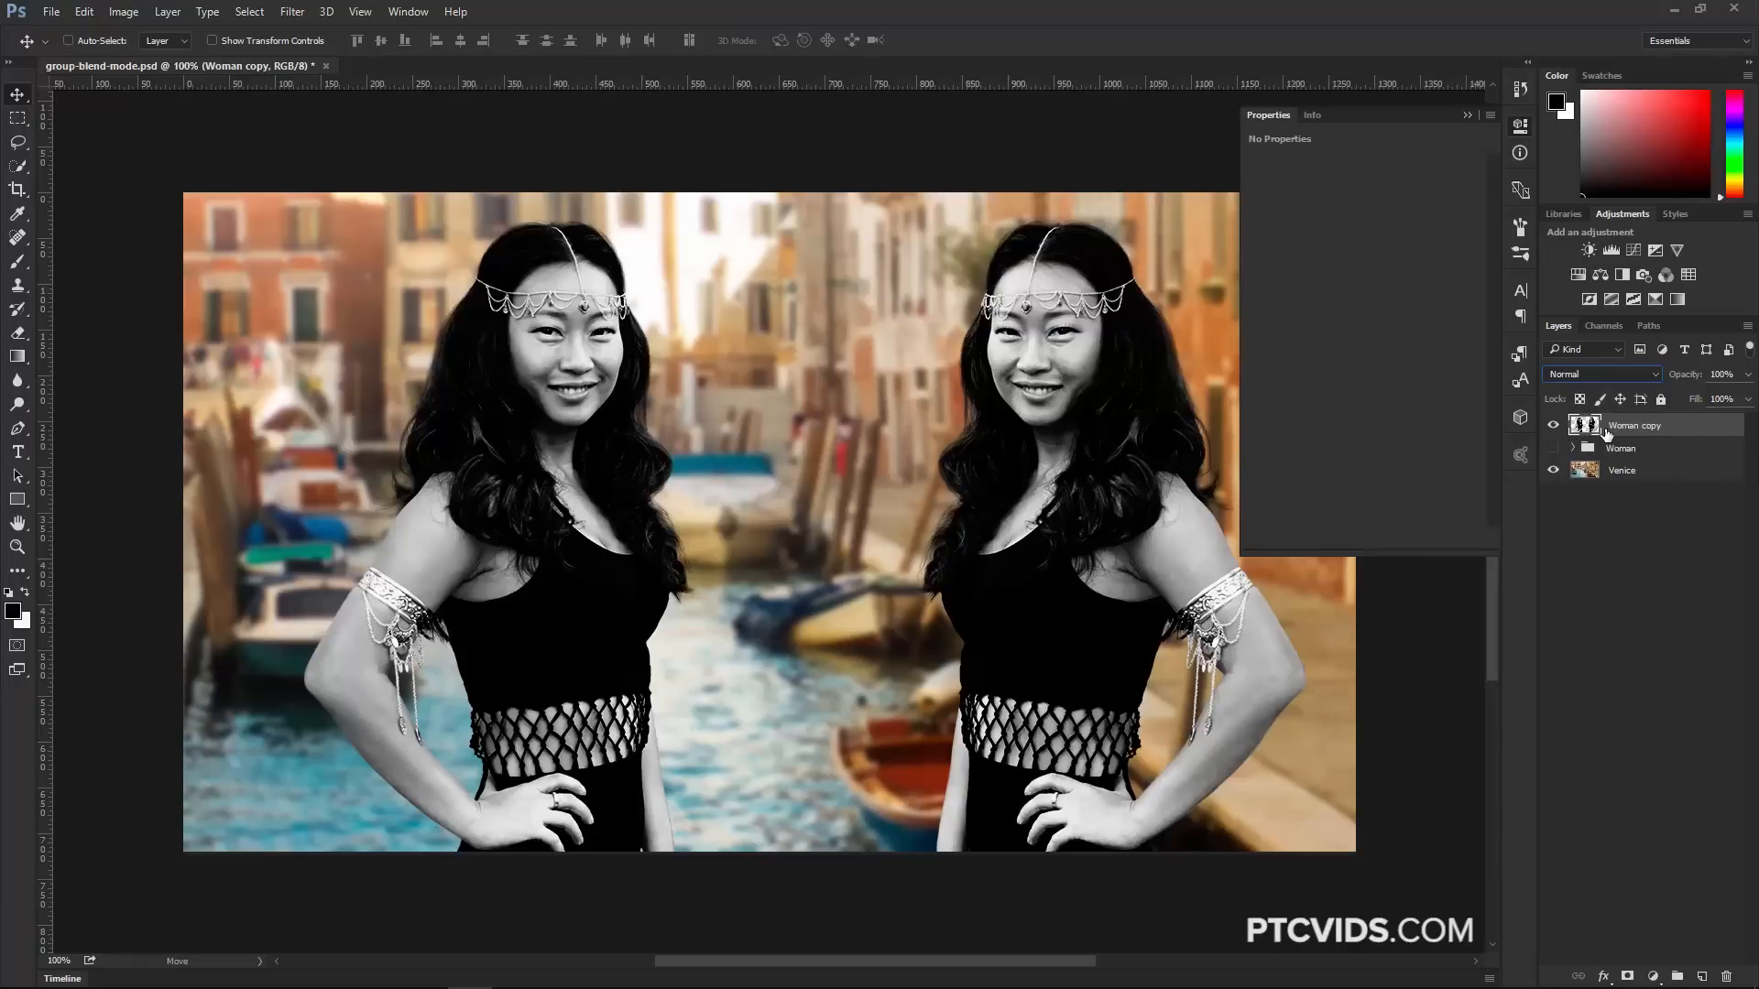
# Hide the merged Woman copy layer, show the Woman group again, and expand and select that group.
pyautogui.click(1553, 426)
pyautogui.click(1552, 448)
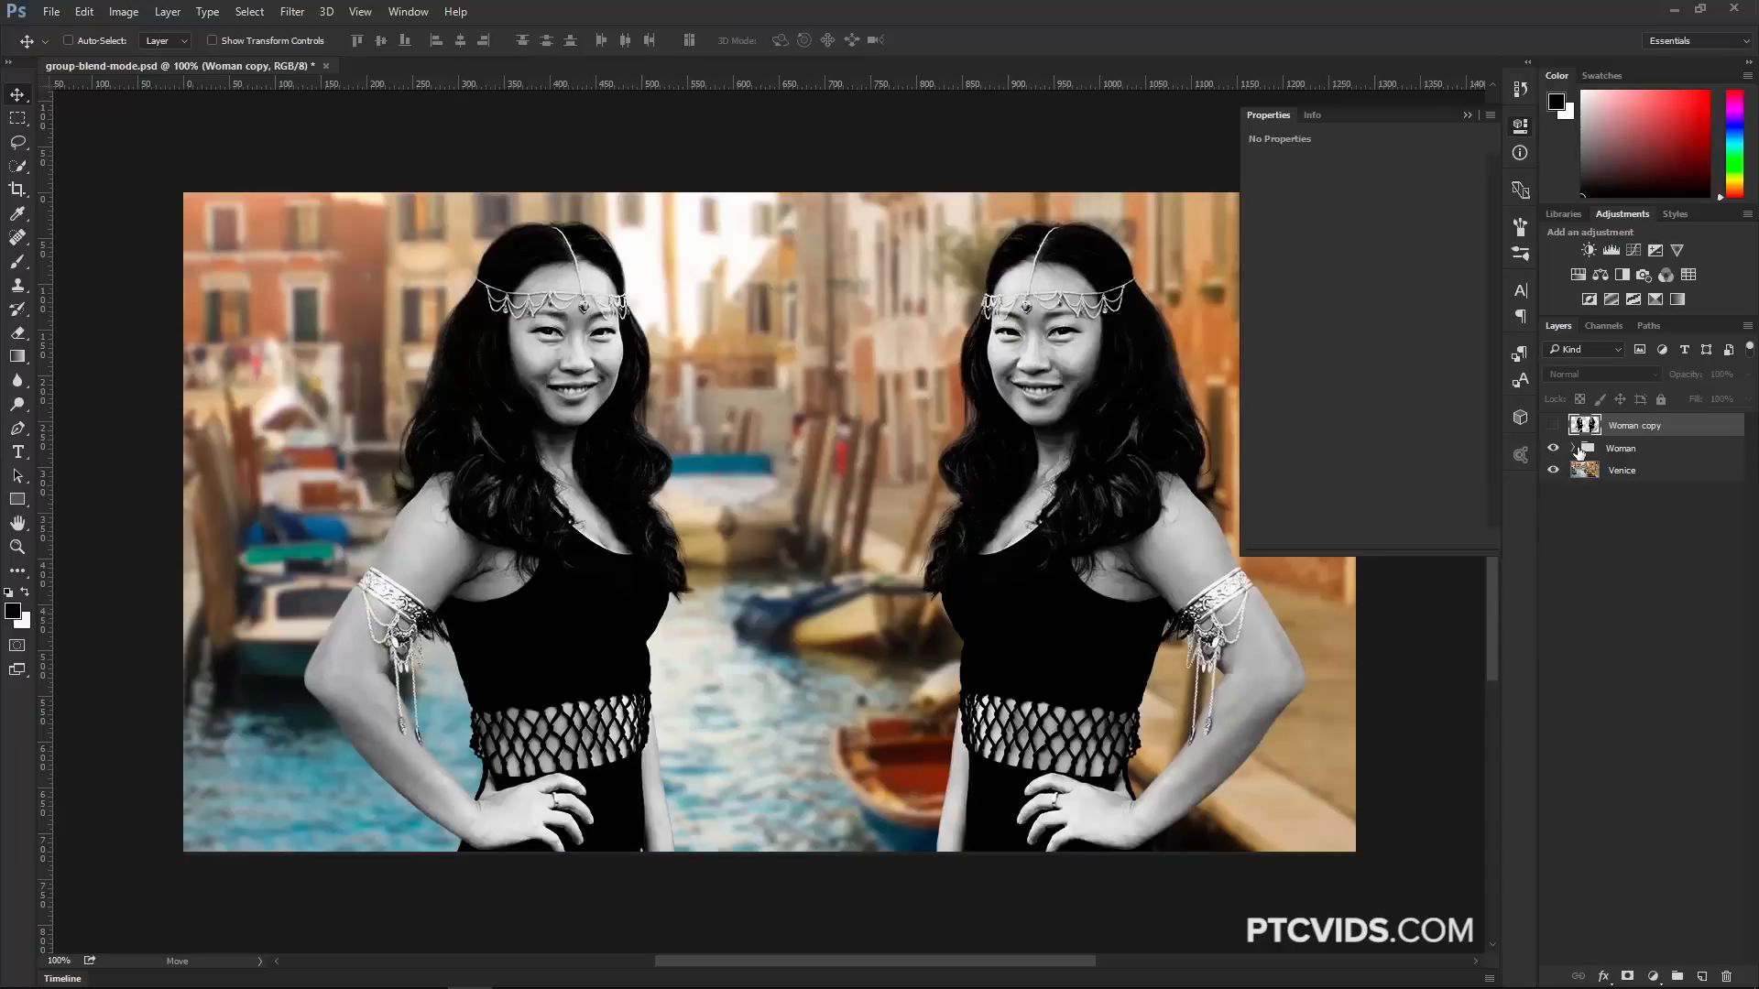
pyautogui.click(1575, 448)
pyautogui.click(1619, 448)
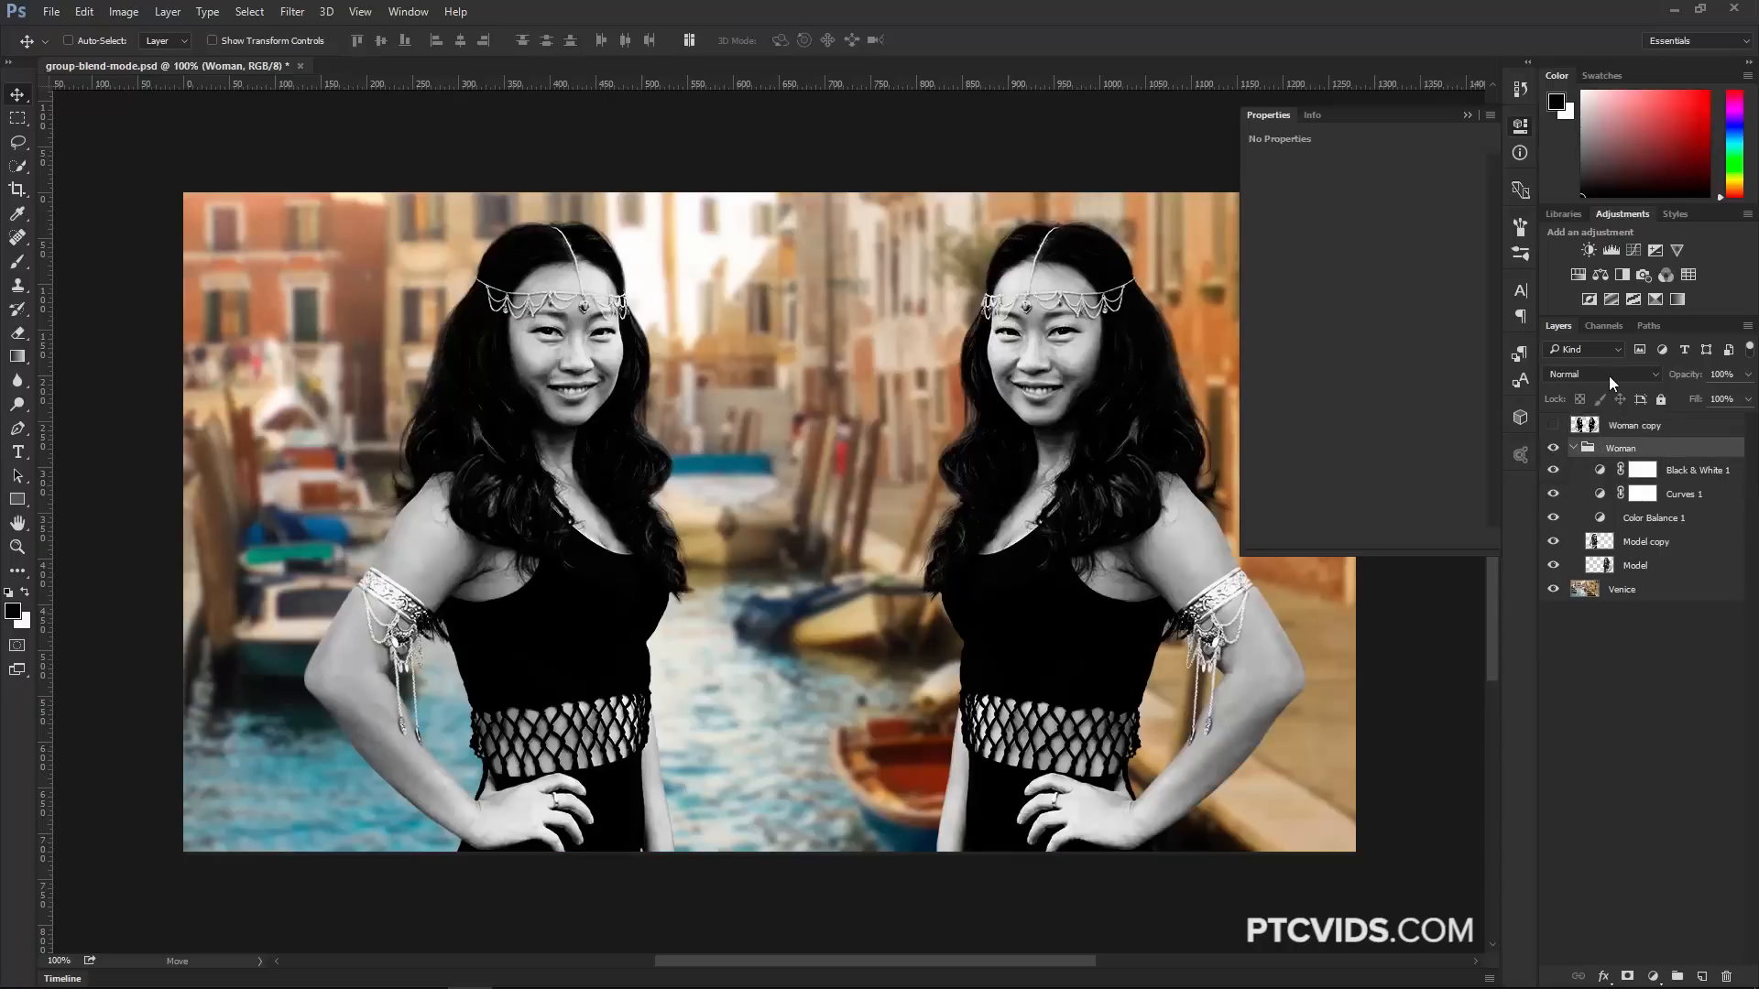
# Hide Black & White 1, Curves 1, Color Balance 1 and Model copy, and move the Woman group about 39 px to the left.
pyautogui.click(1553, 470)
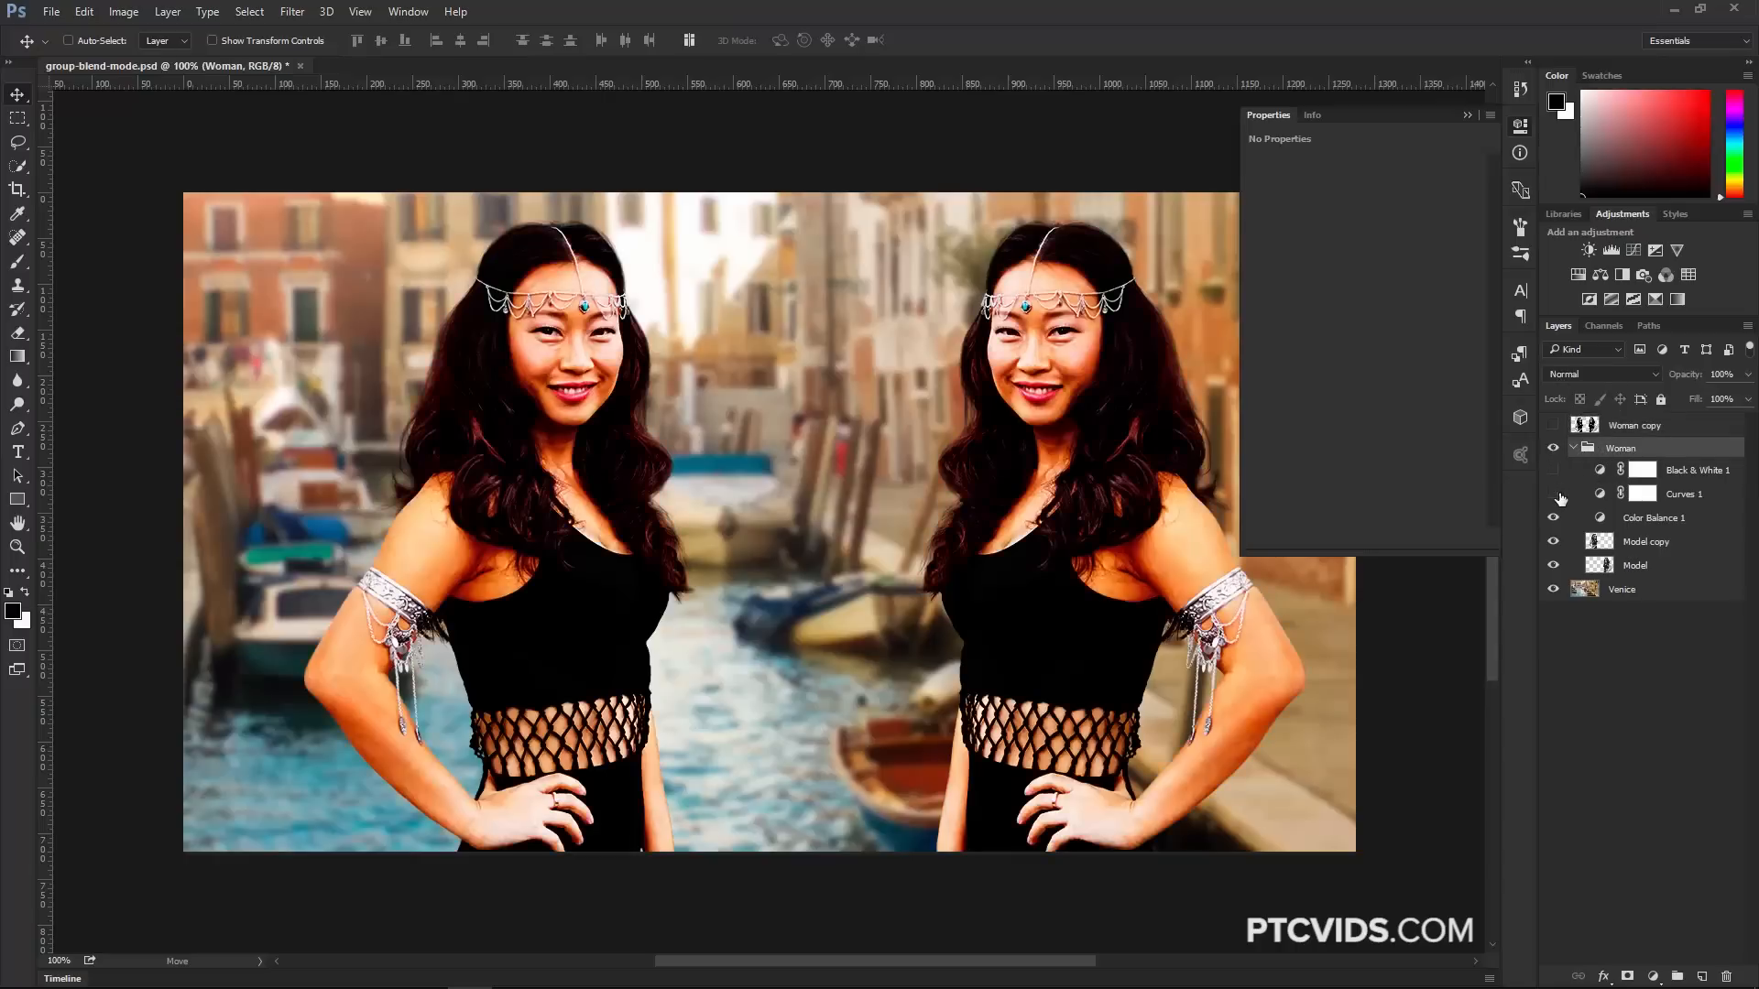
pyautogui.click(1553, 494)
pyautogui.click(1553, 517)
pyautogui.click(1553, 542)
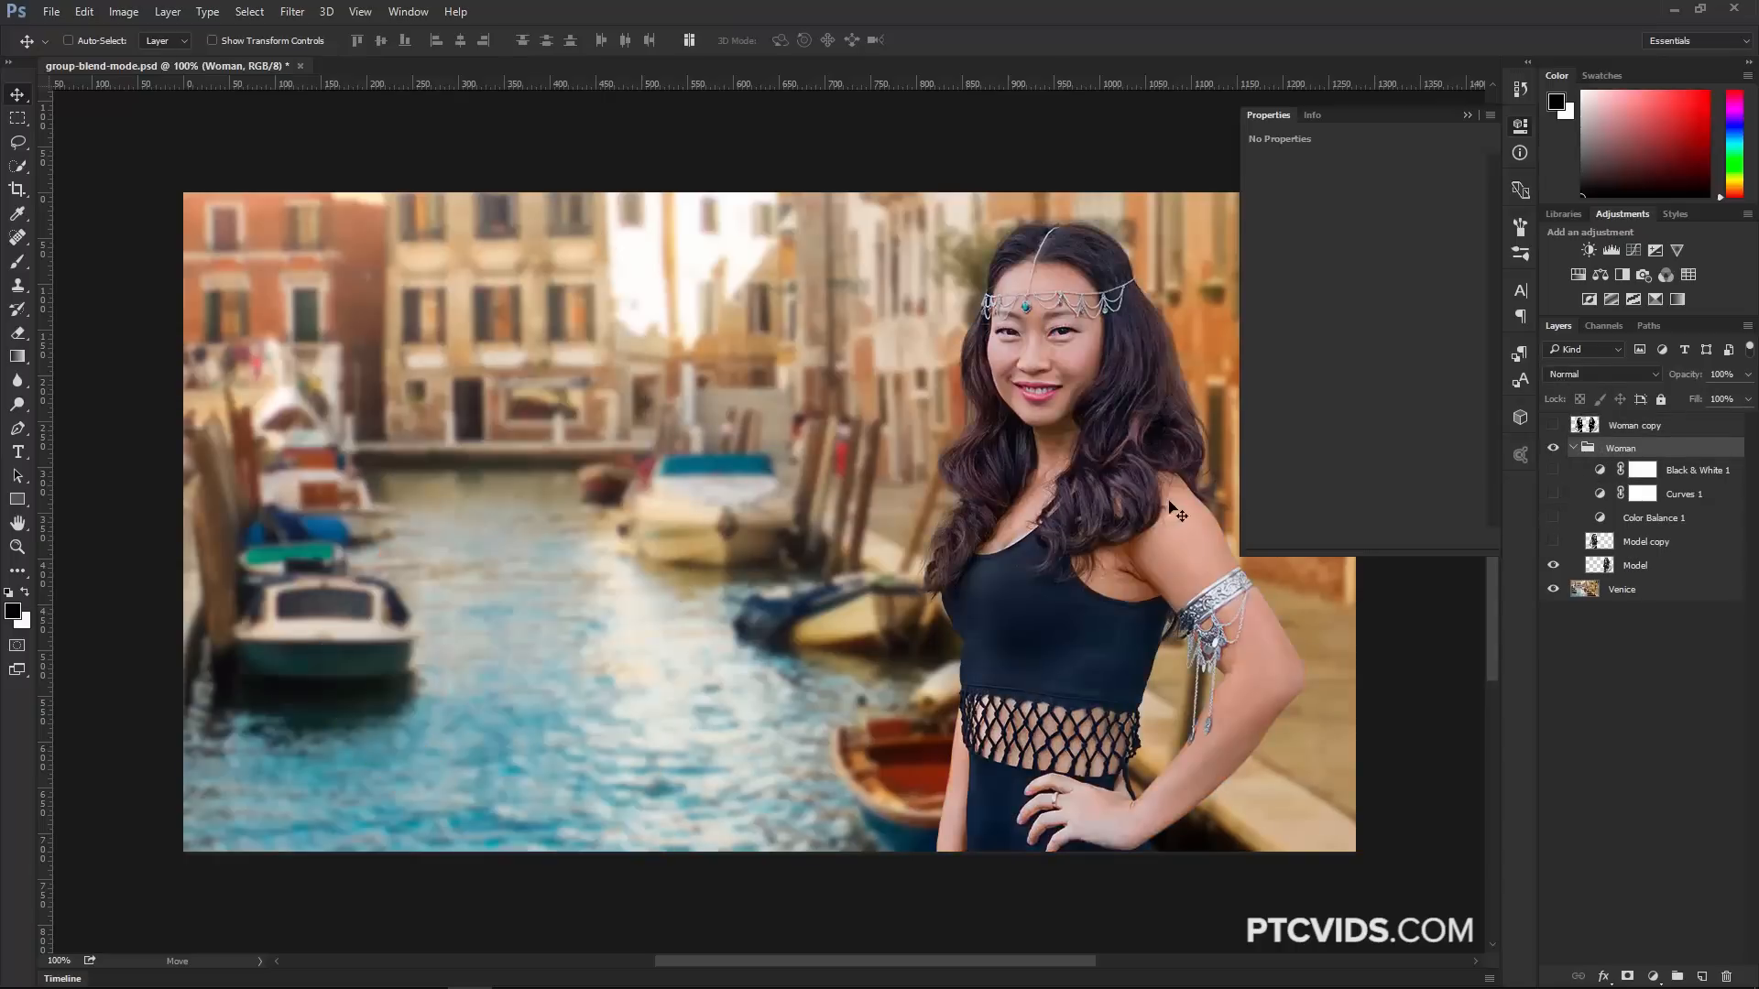
pyautogui.moveTo(1175, 513); pyautogui.dragTo(1124, 502)
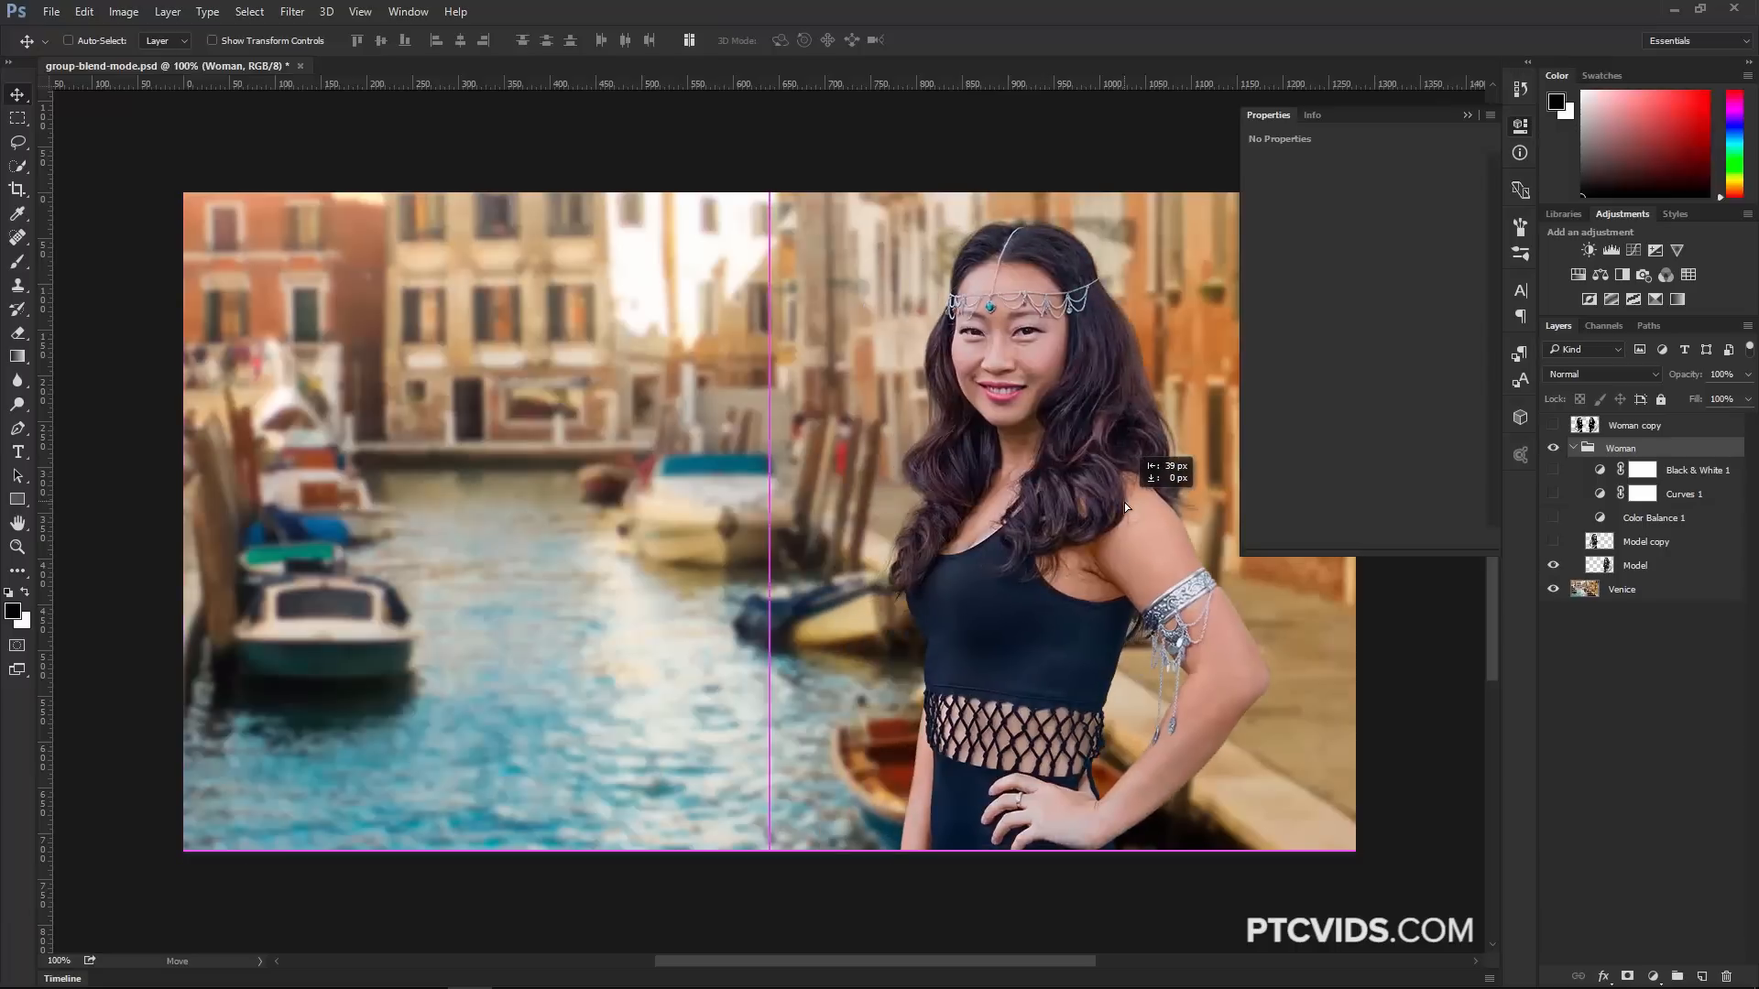
# Show the Model copy, Color Balance 1 and Curves 1 layers again.
pyautogui.click(1552, 541)
pyautogui.click(1553, 518)
pyautogui.click(1553, 494)
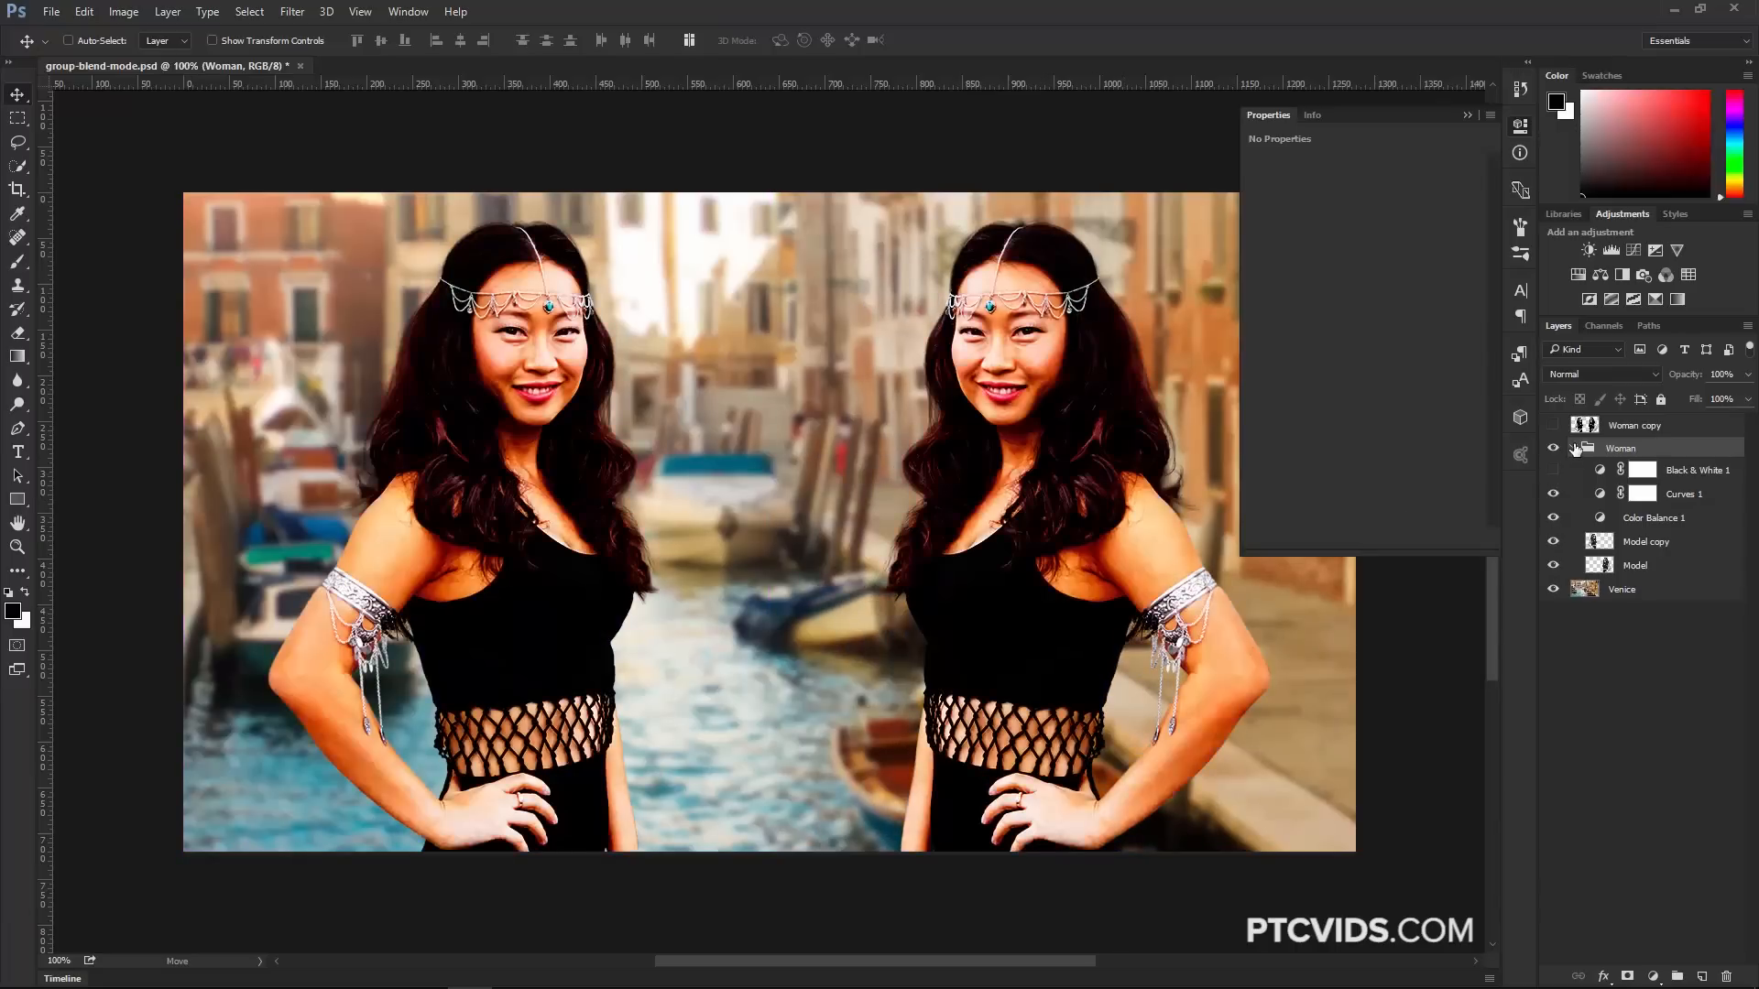
# Delete the merged Woman copy layer and show Black & White 1 again inside the Woman group.
pyautogui.click(1574, 448)
pyautogui.click(1585, 425)
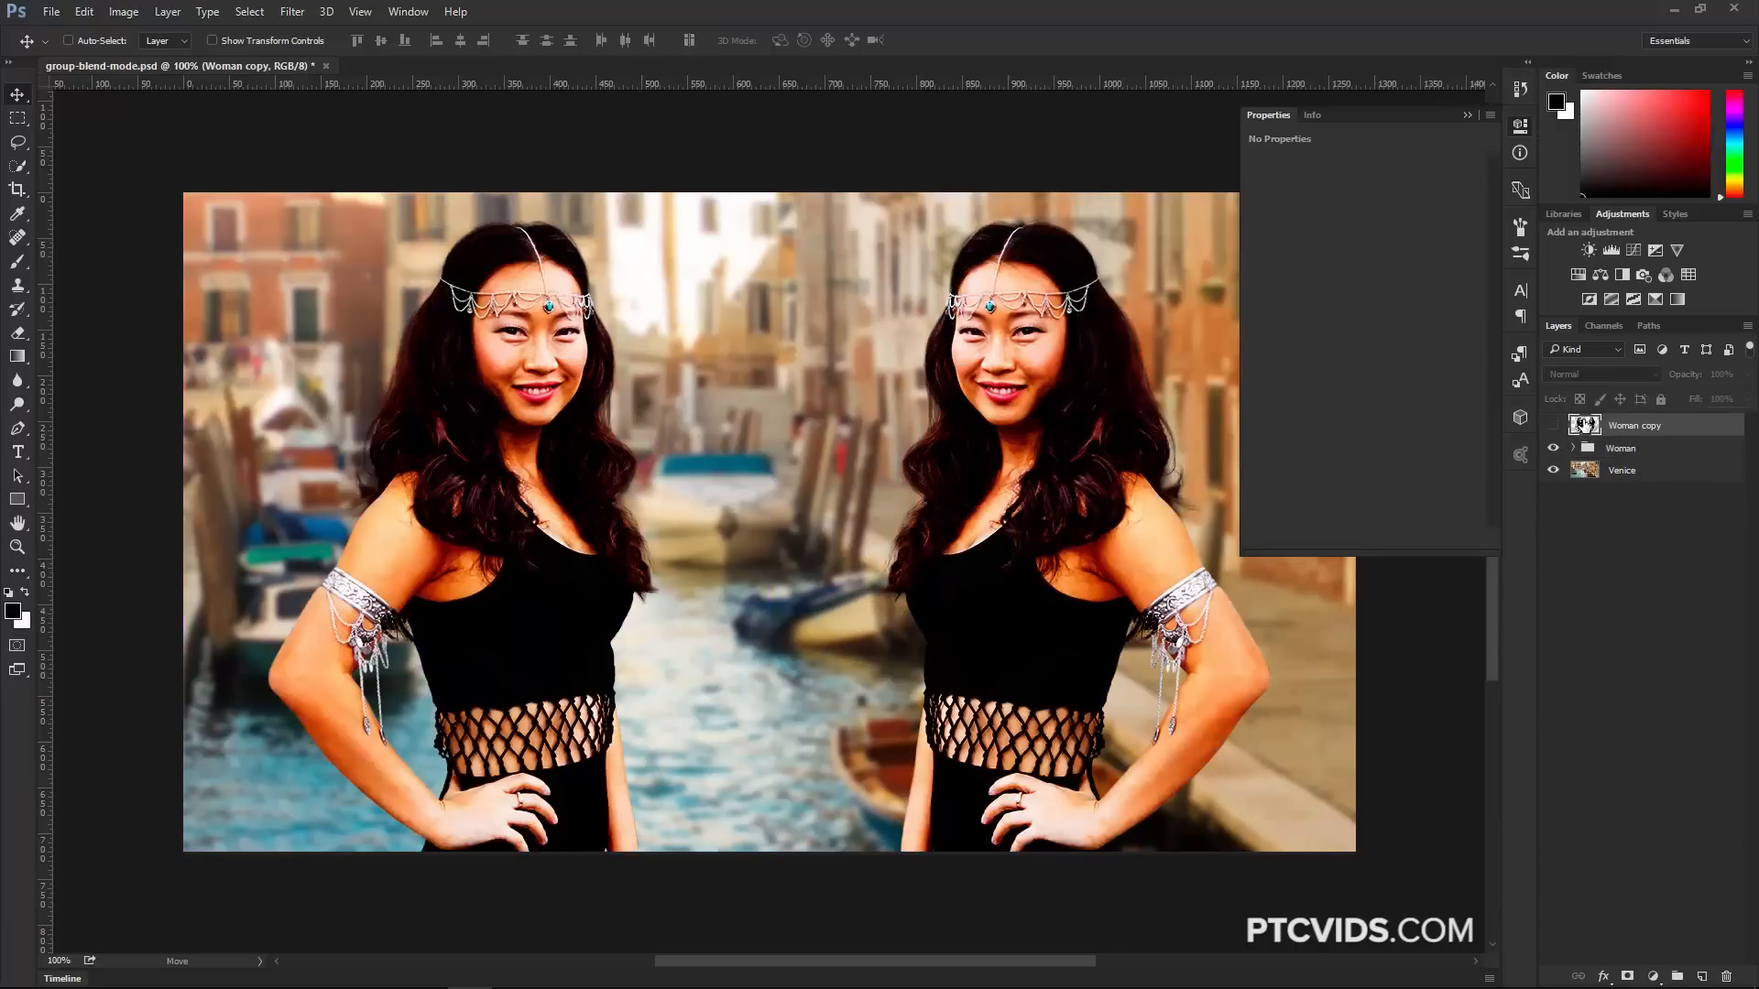
pyautogui.moveTo(1585, 425); pyautogui.dragTo(1725, 977)
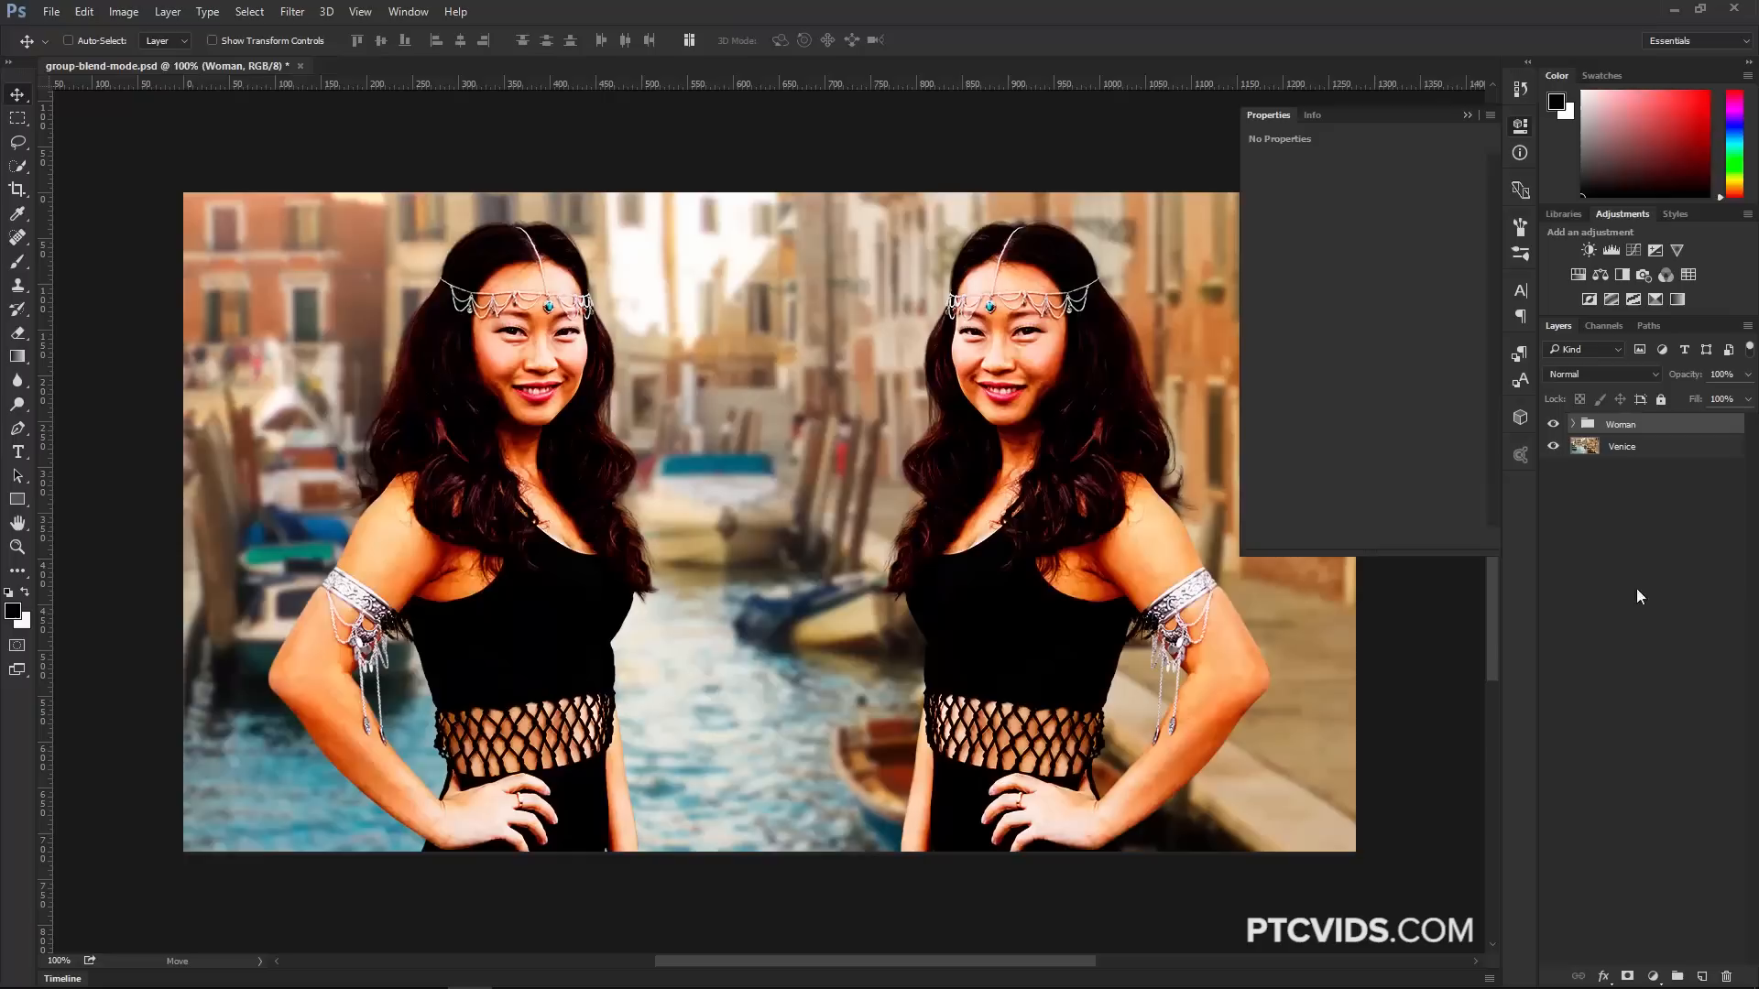
pyautogui.click(1574, 424)
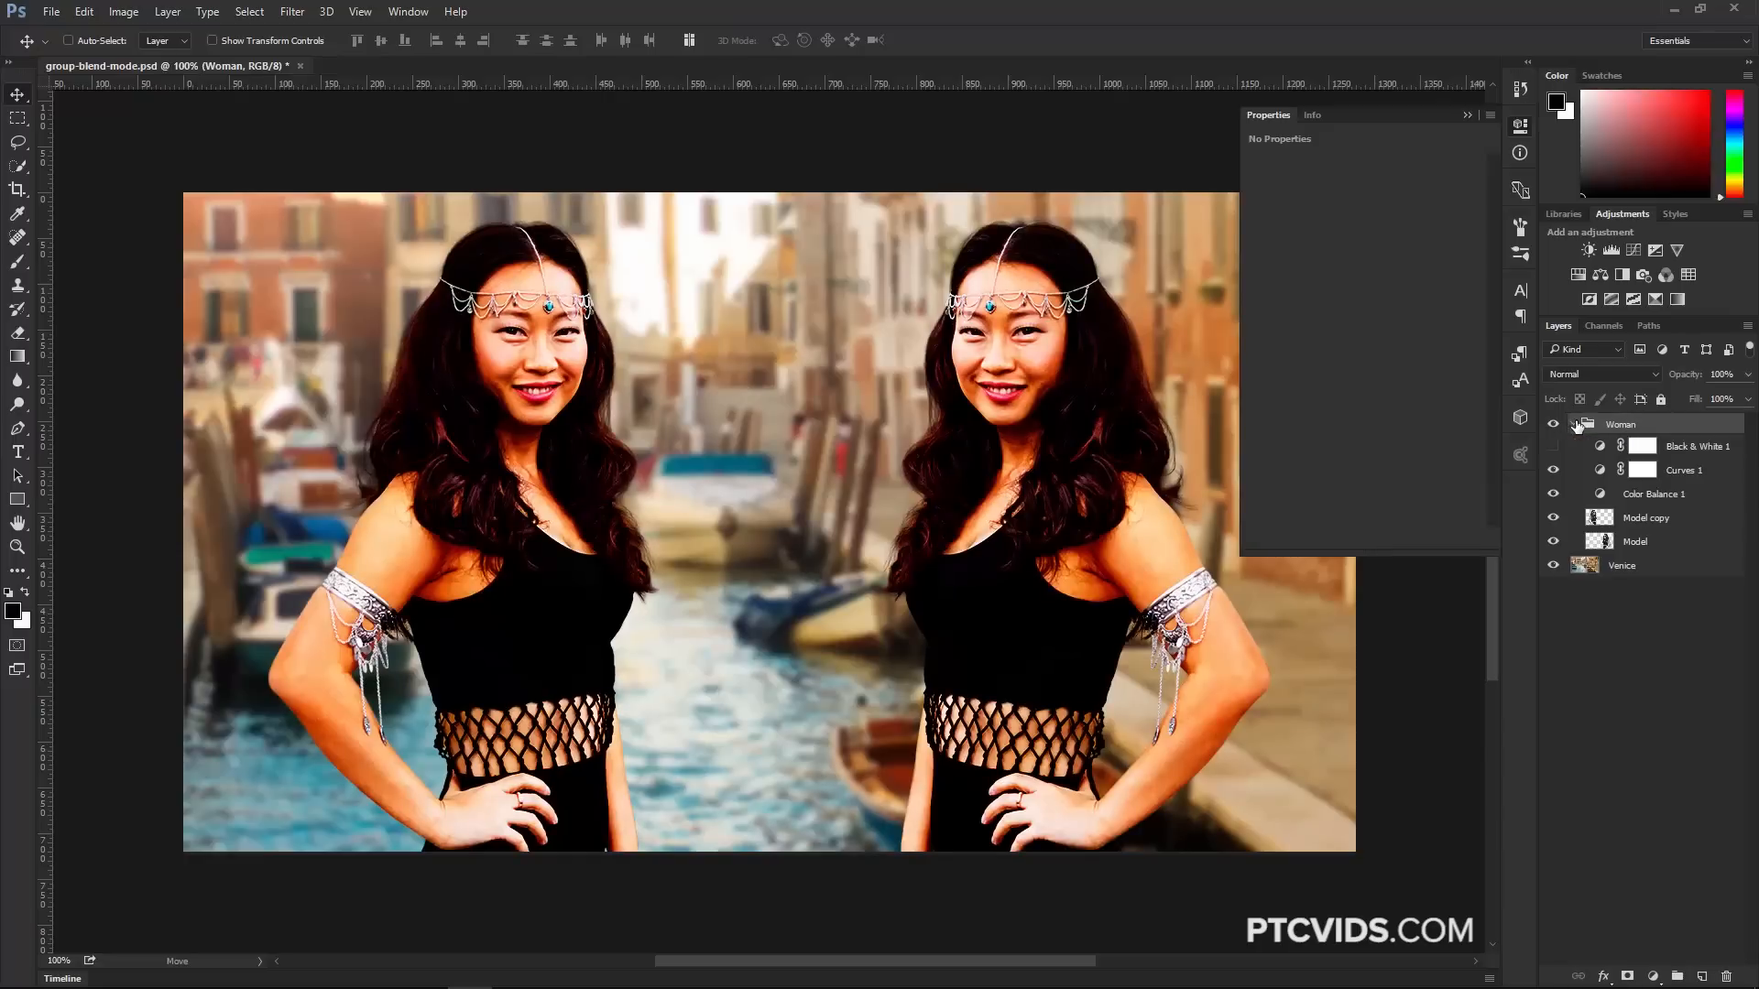
pyautogui.click(1553, 446)
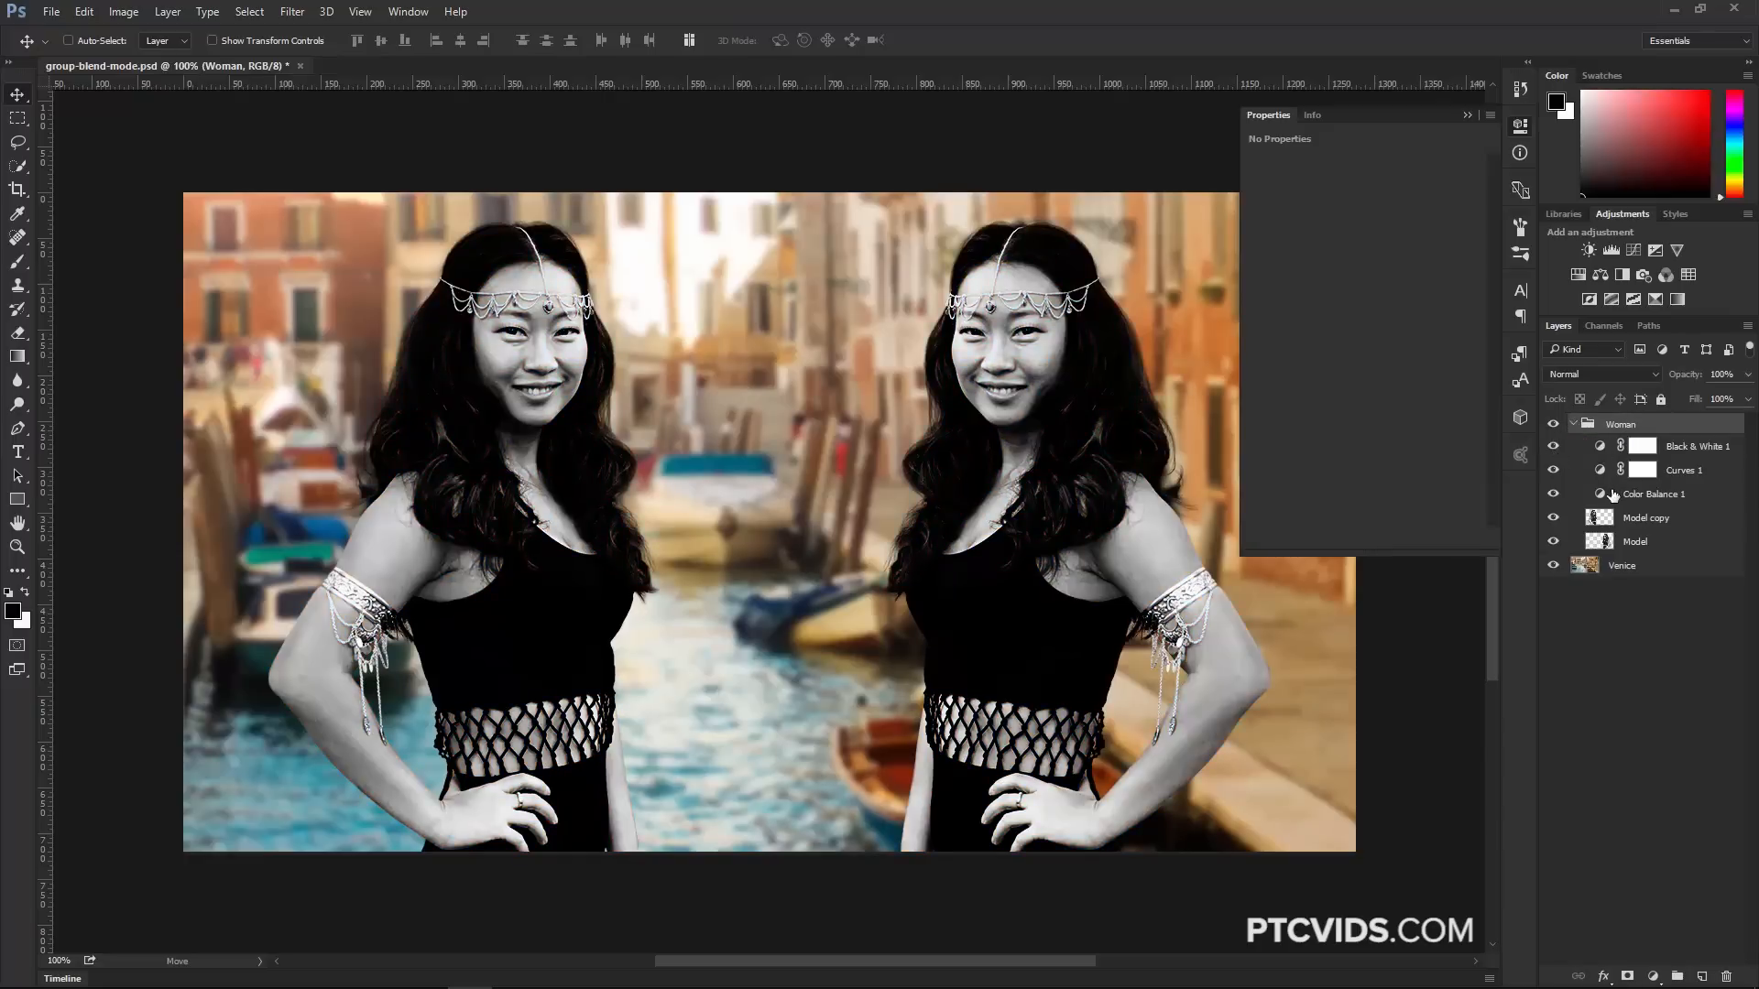
# Move the Color Balance, Curves and Black & White adjustments above the Woman group and clip all three to it.
pyautogui.moveTo(1613, 495); pyautogui.dragTo(1617, 413)
pyautogui.moveTo(1622, 492)
pyautogui.mouseDown()
pyautogui.moveTo(1626, 449)
pyautogui.moveTo(1614, 458)
pyautogui.moveTo(1649, 483)
pyautogui.mouseUp()
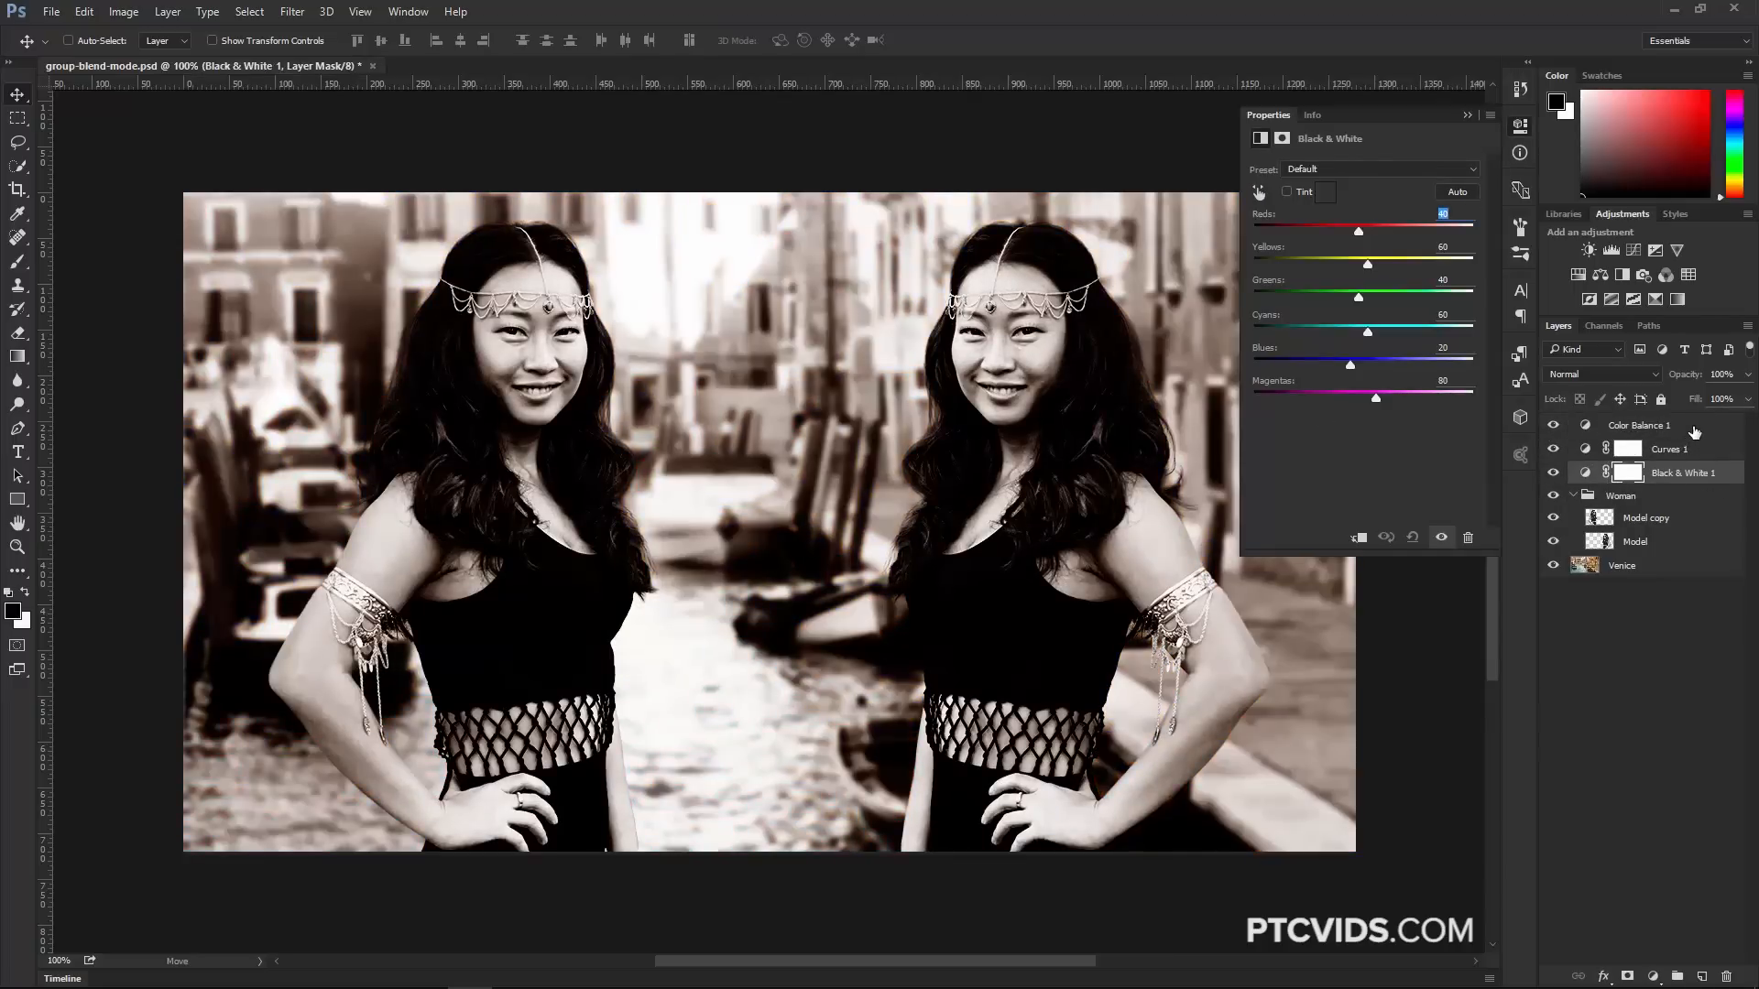
pyautogui.keyDown('shift'); pyautogui.click(1694, 428); pyautogui.keyUp('shift')
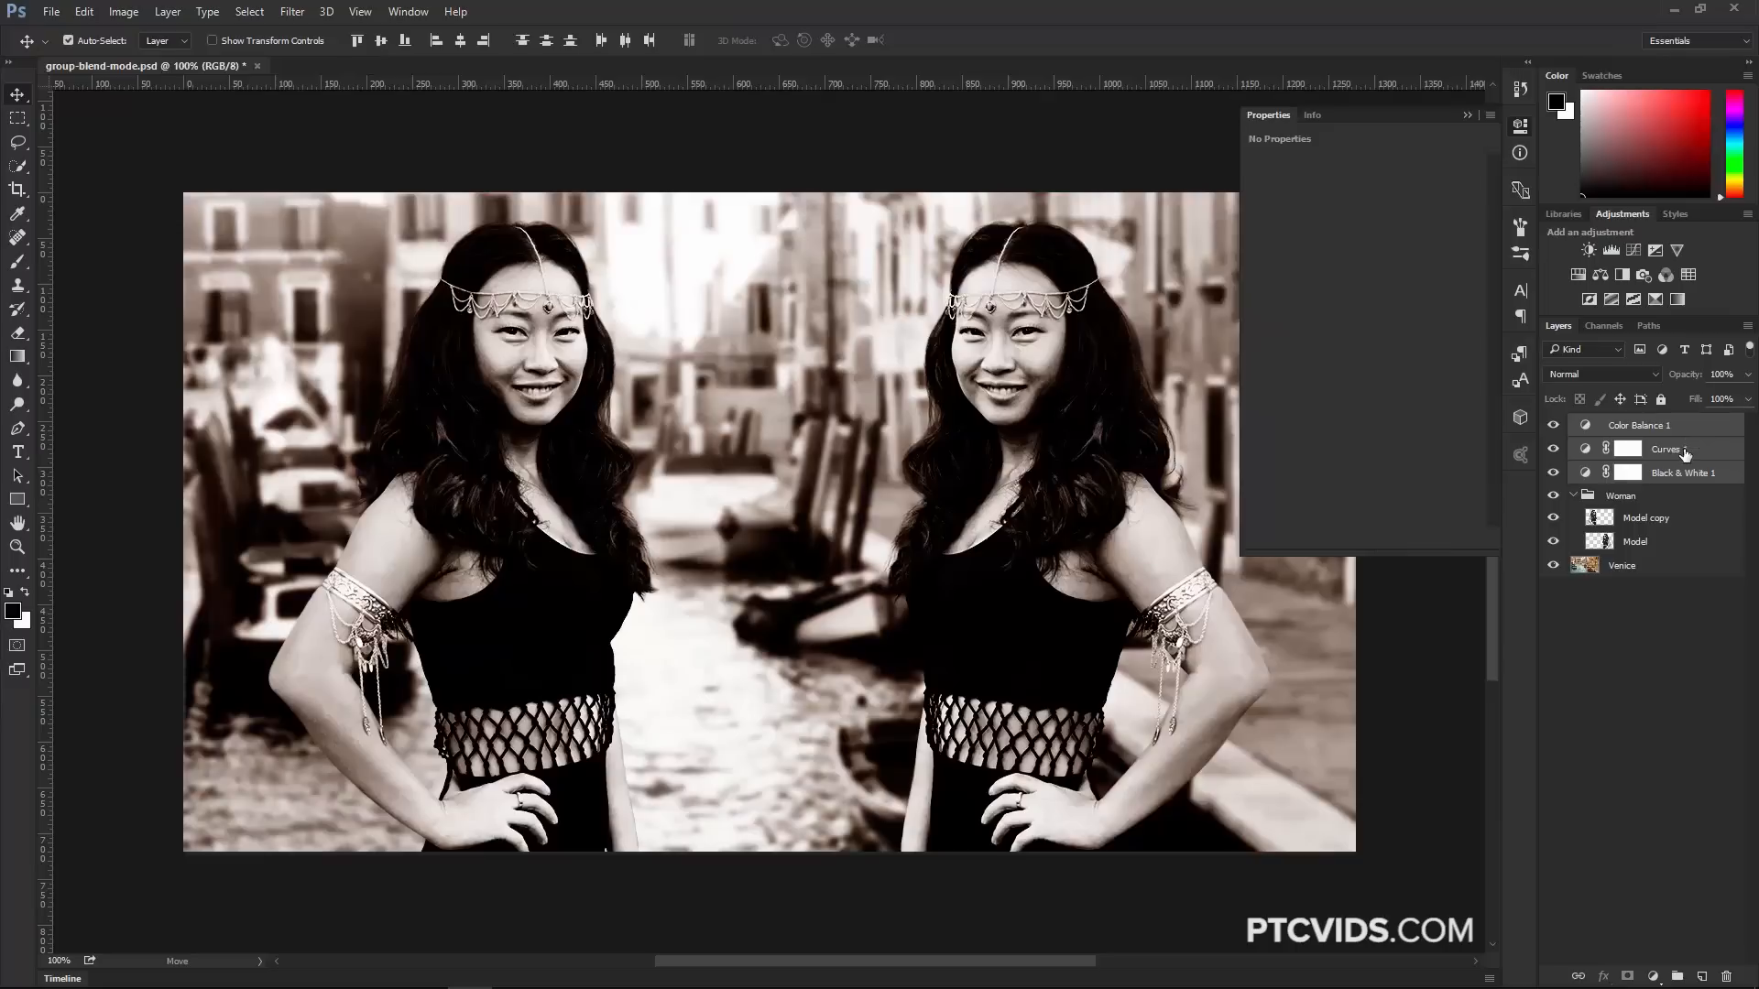
pyautogui.hotkey('ctrl', 'alt', 'g')
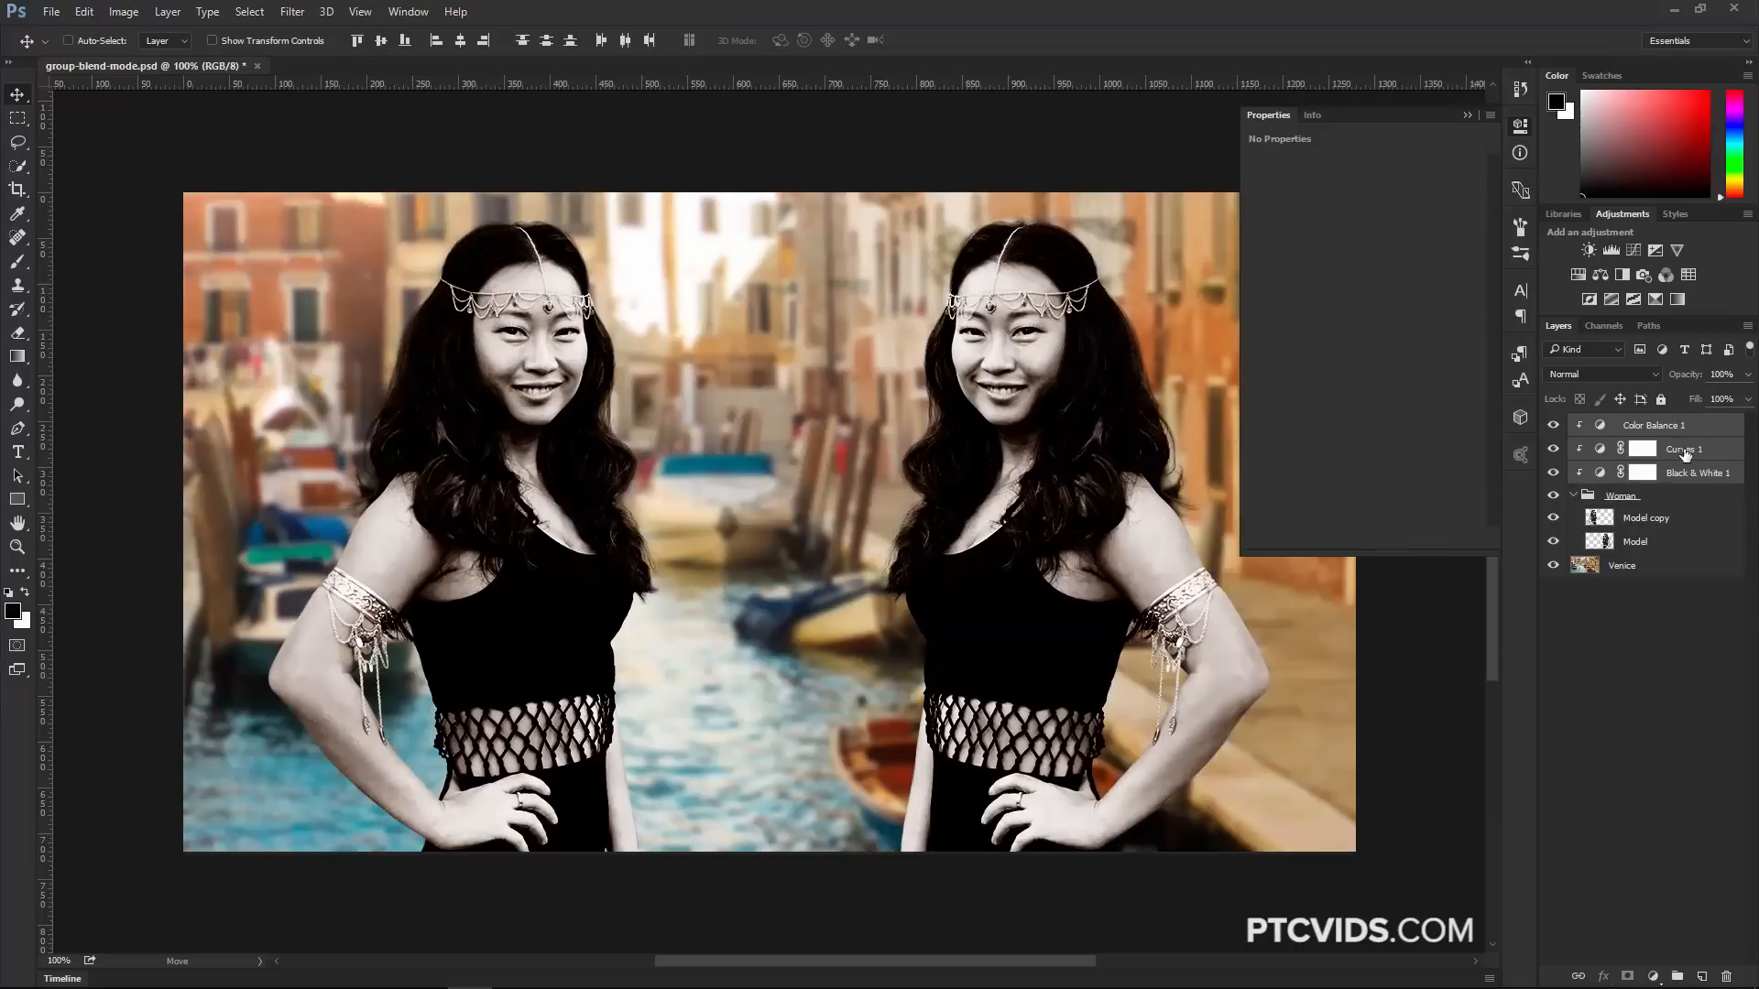
# Collapse the Woman group, group it with its three clipped adjustments, and expand the new group.
pyautogui.click(1610, 497)
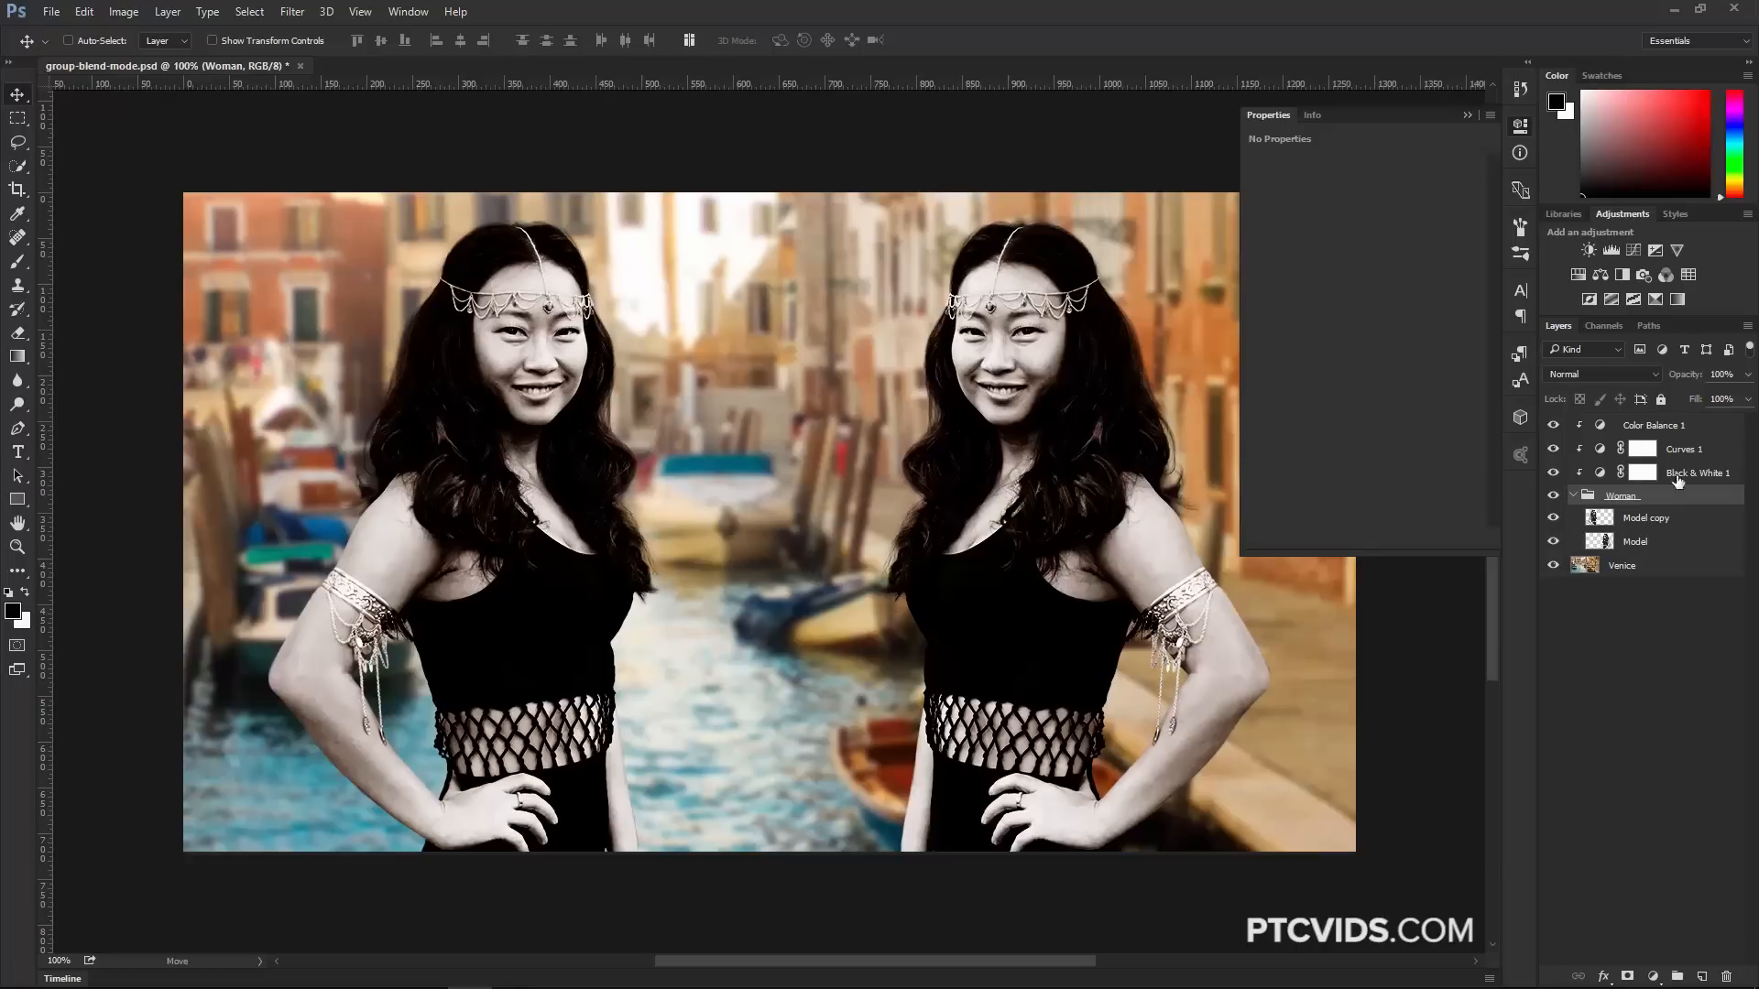
pyautogui.click(1573, 496)
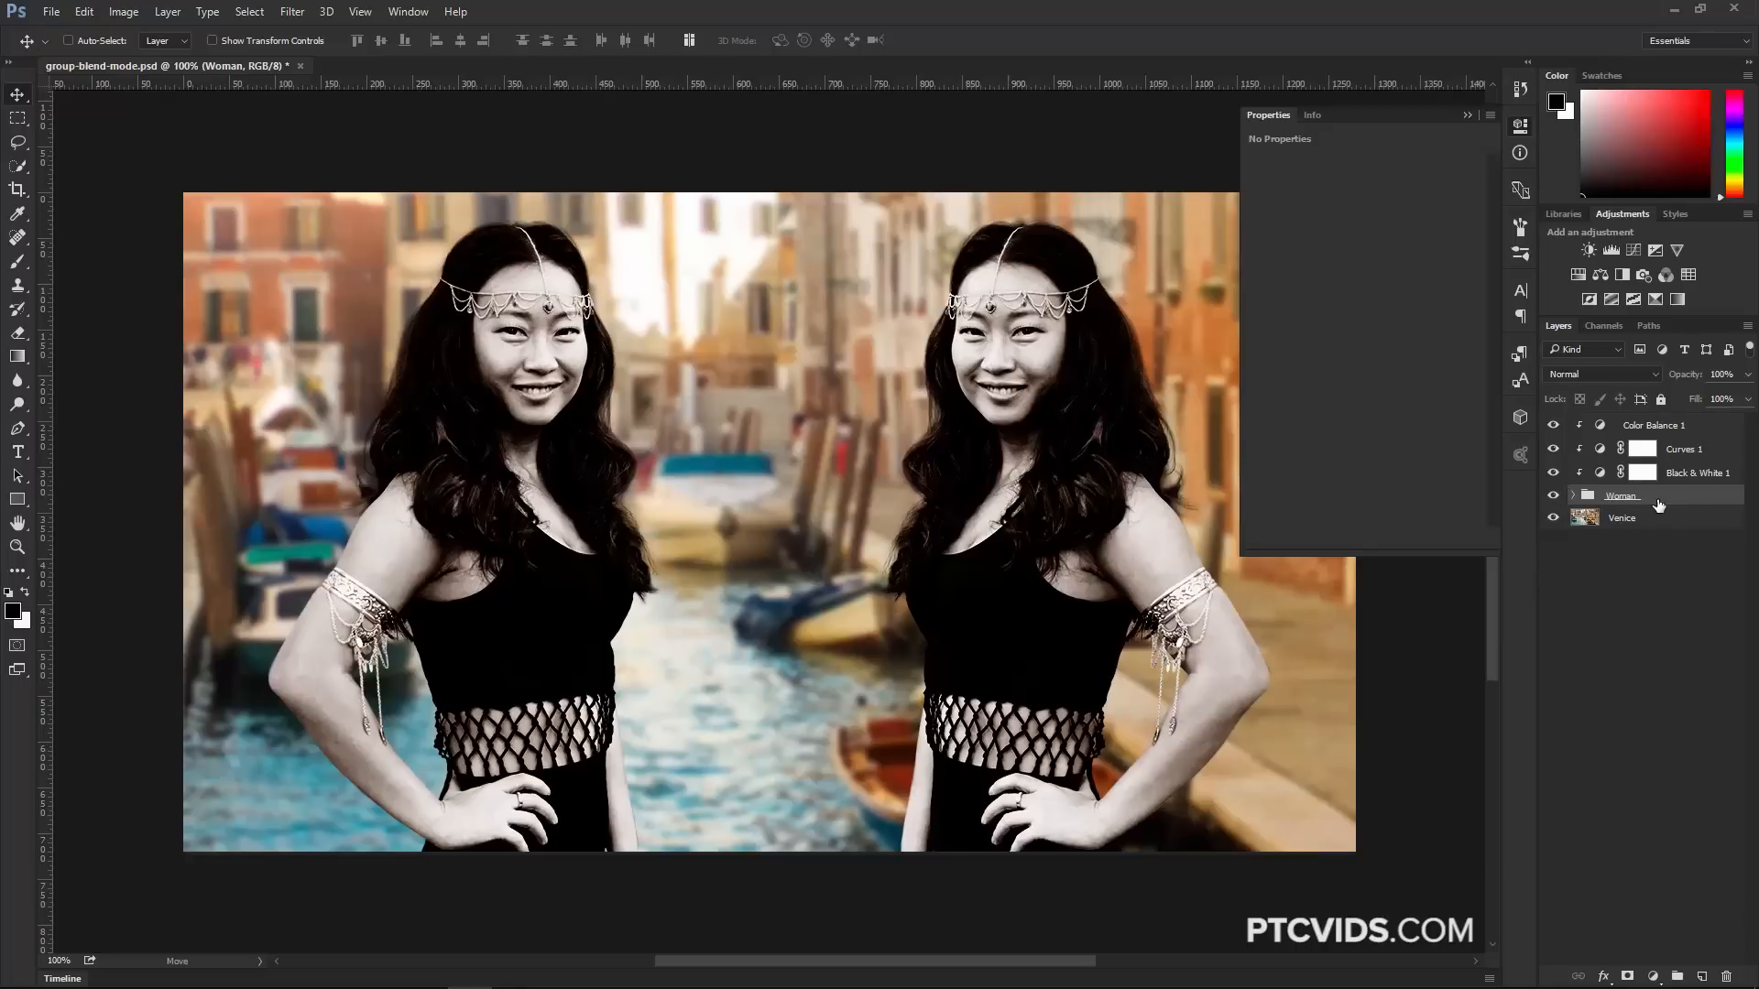
pyautogui.keyDown('shift'); pyautogui.click(1701, 429); pyautogui.keyUp('shift')
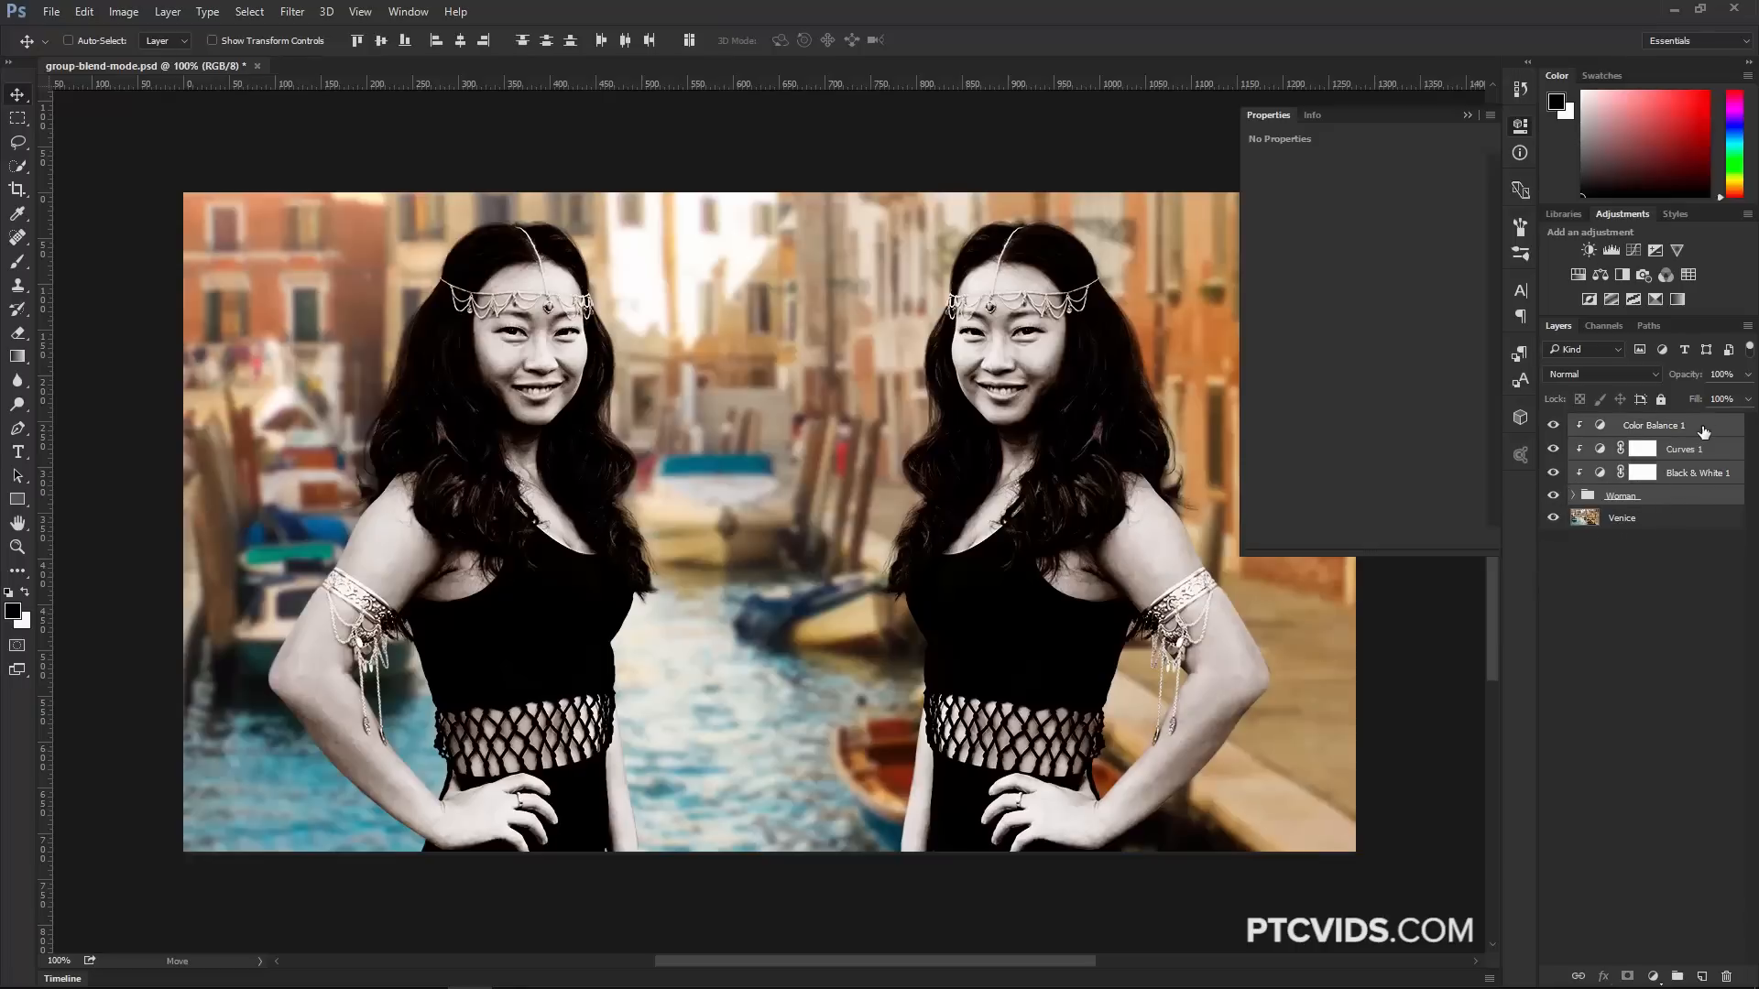
pyautogui.hotkey('ctrl', 'g')
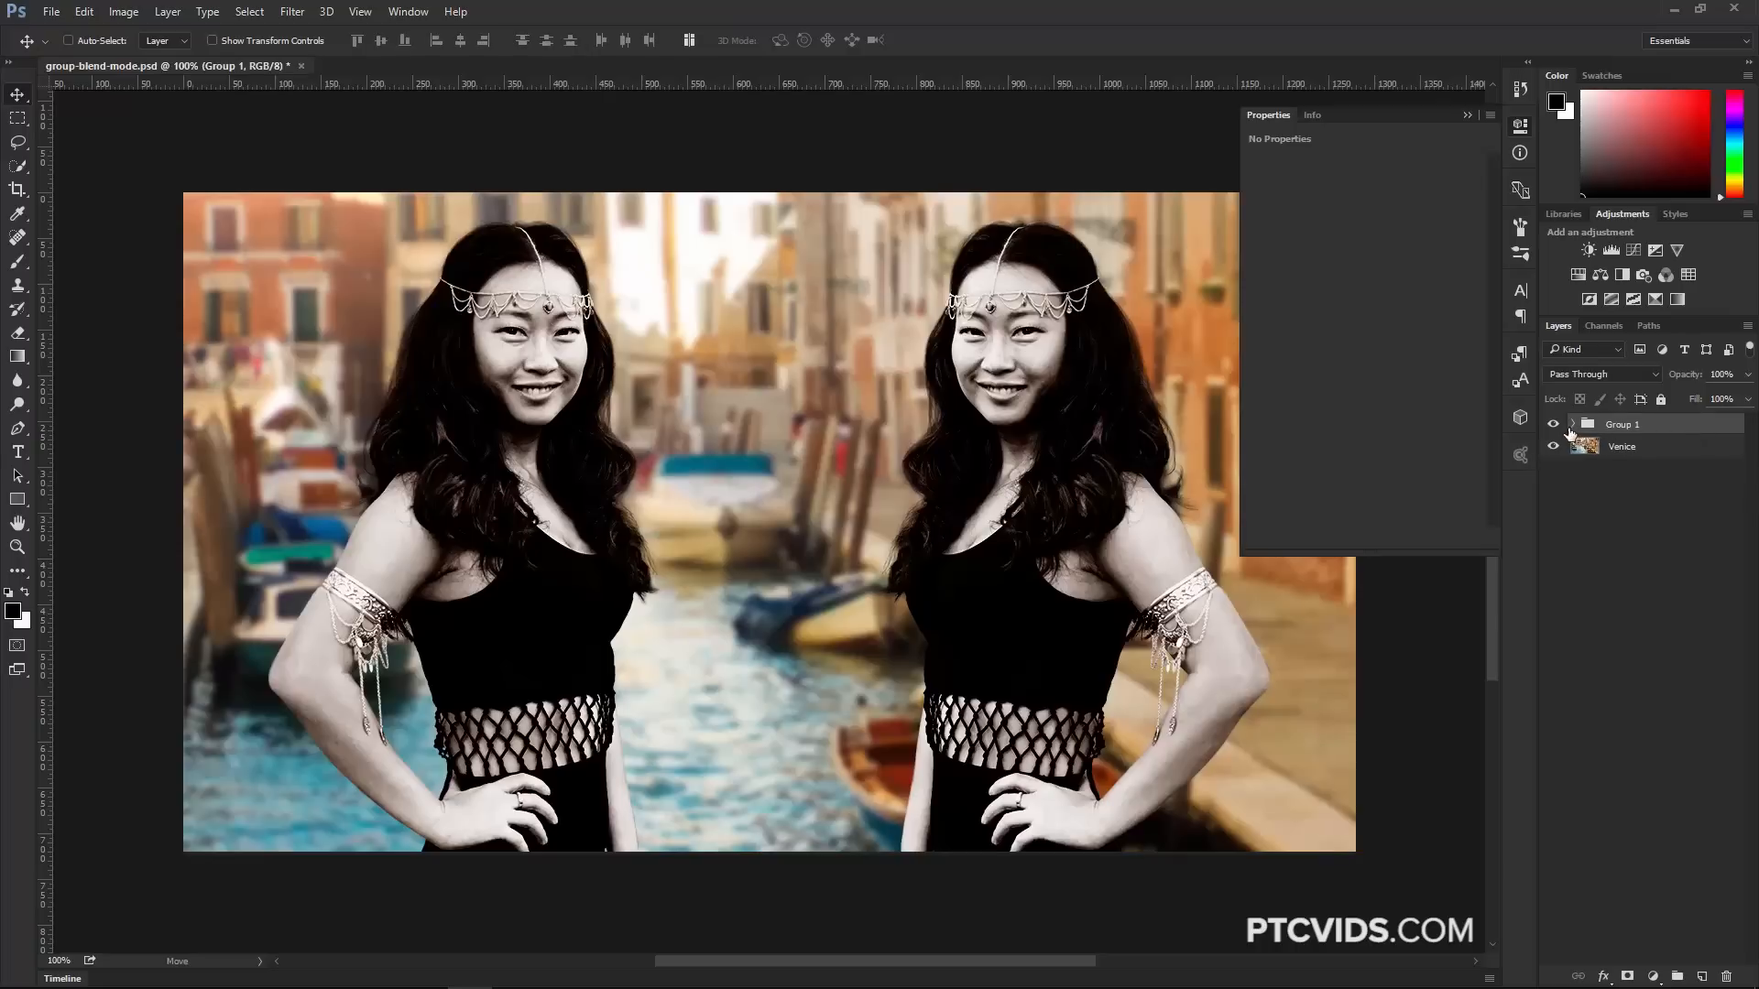
pyautogui.click(1575, 425)
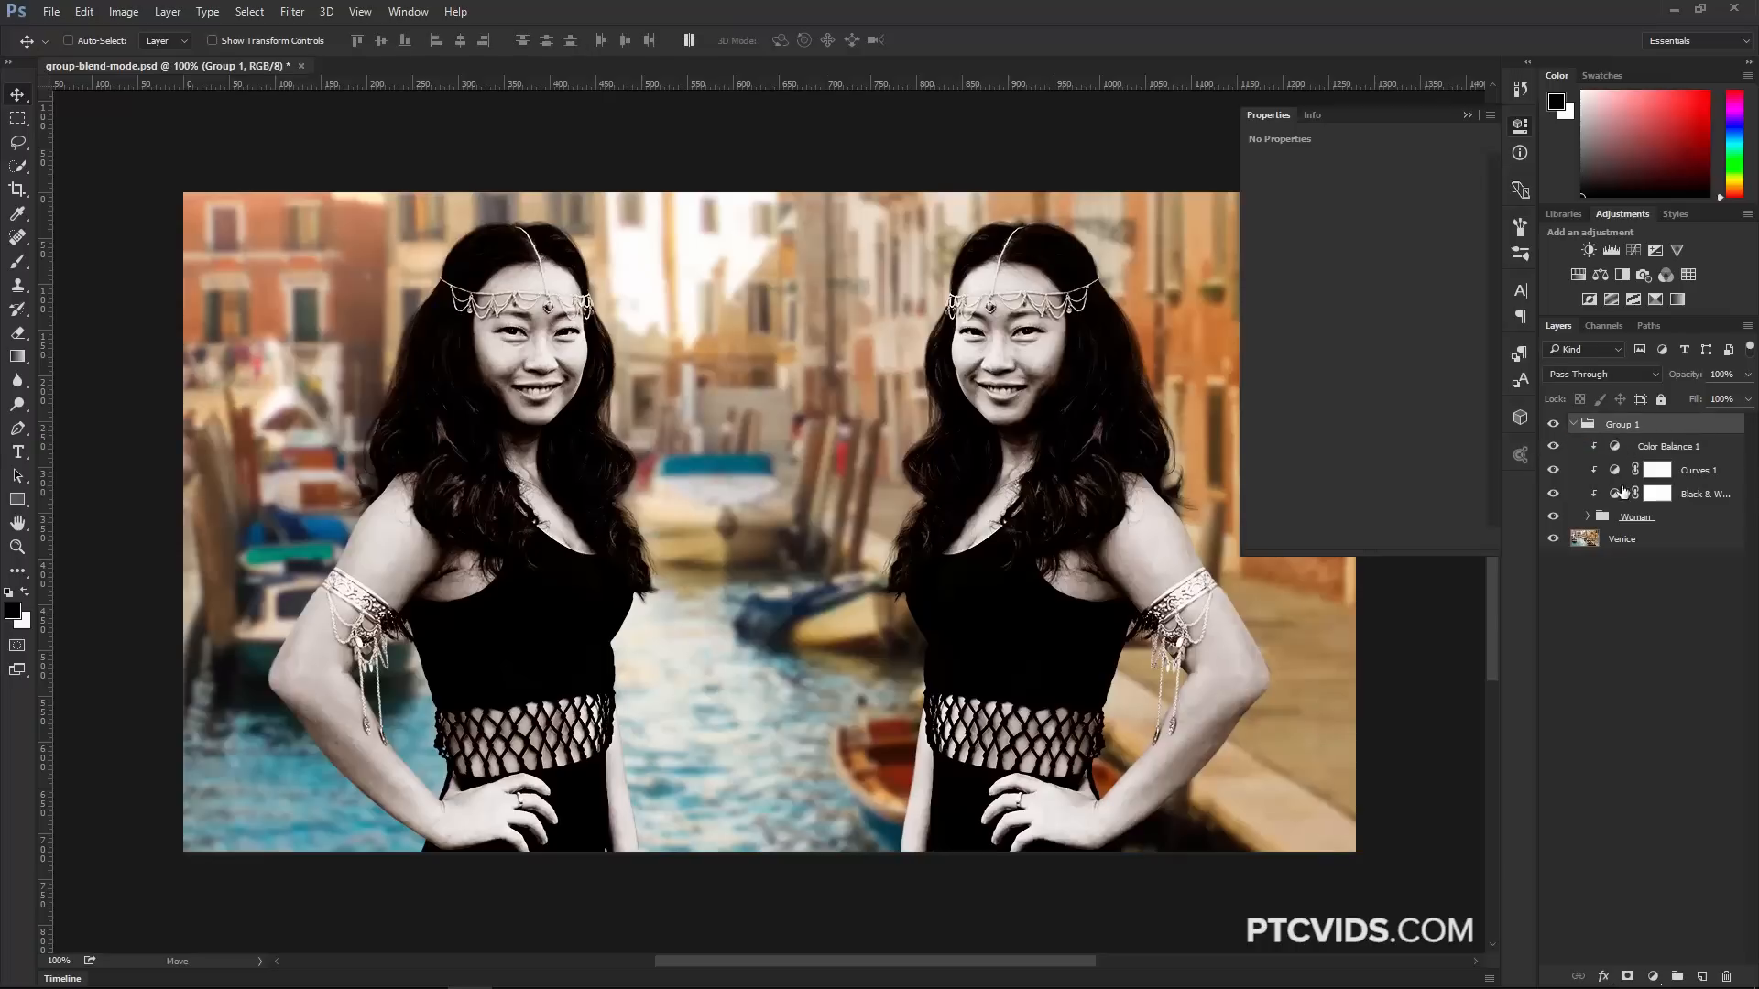
# Undo the grouping, clipping and reordering back to the adjustments inside the Woman group, and collapse that group.
pyautogui.press('ctrl')
pyautogui.hotkey('ctrl', 'alt', 'z')
pyautogui.hotkey('ctrl', 'alt', 'z')
pyautogui.hotkey('ctrl', 'alt', 'z')
pyautogui.hotkey('ctrl', 'alt', 'z')
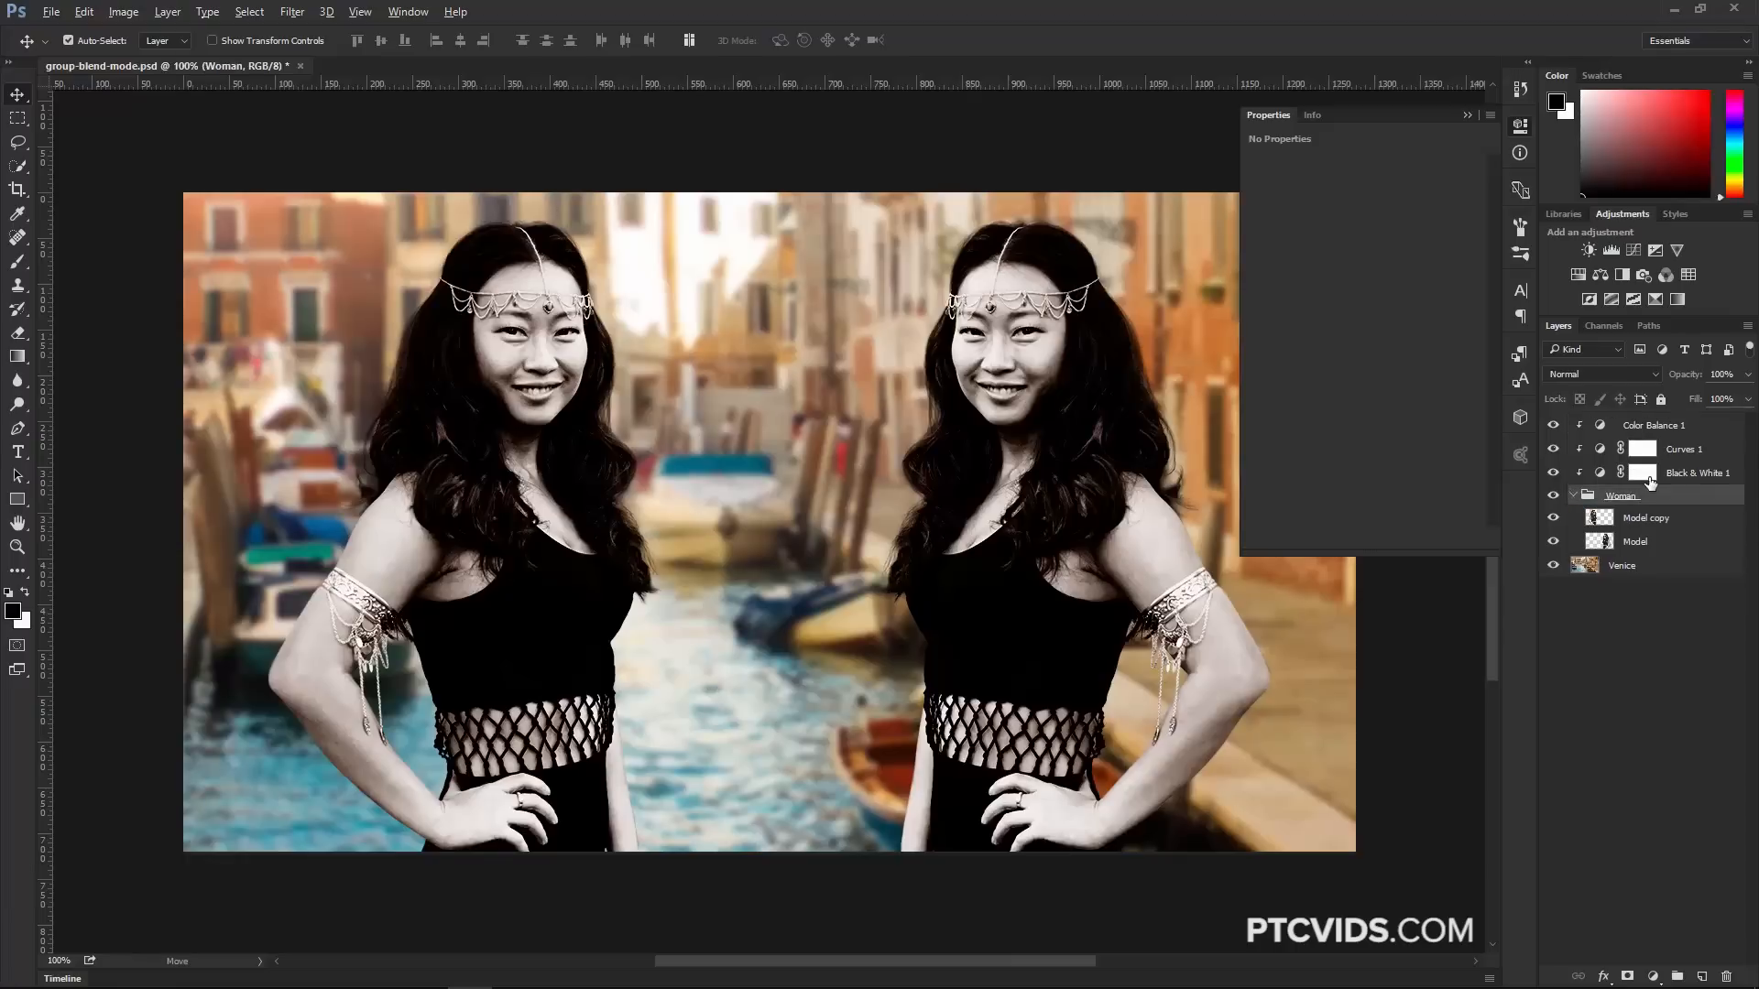
pyautogui.hotkey('ctrl', 'alt', 'z')
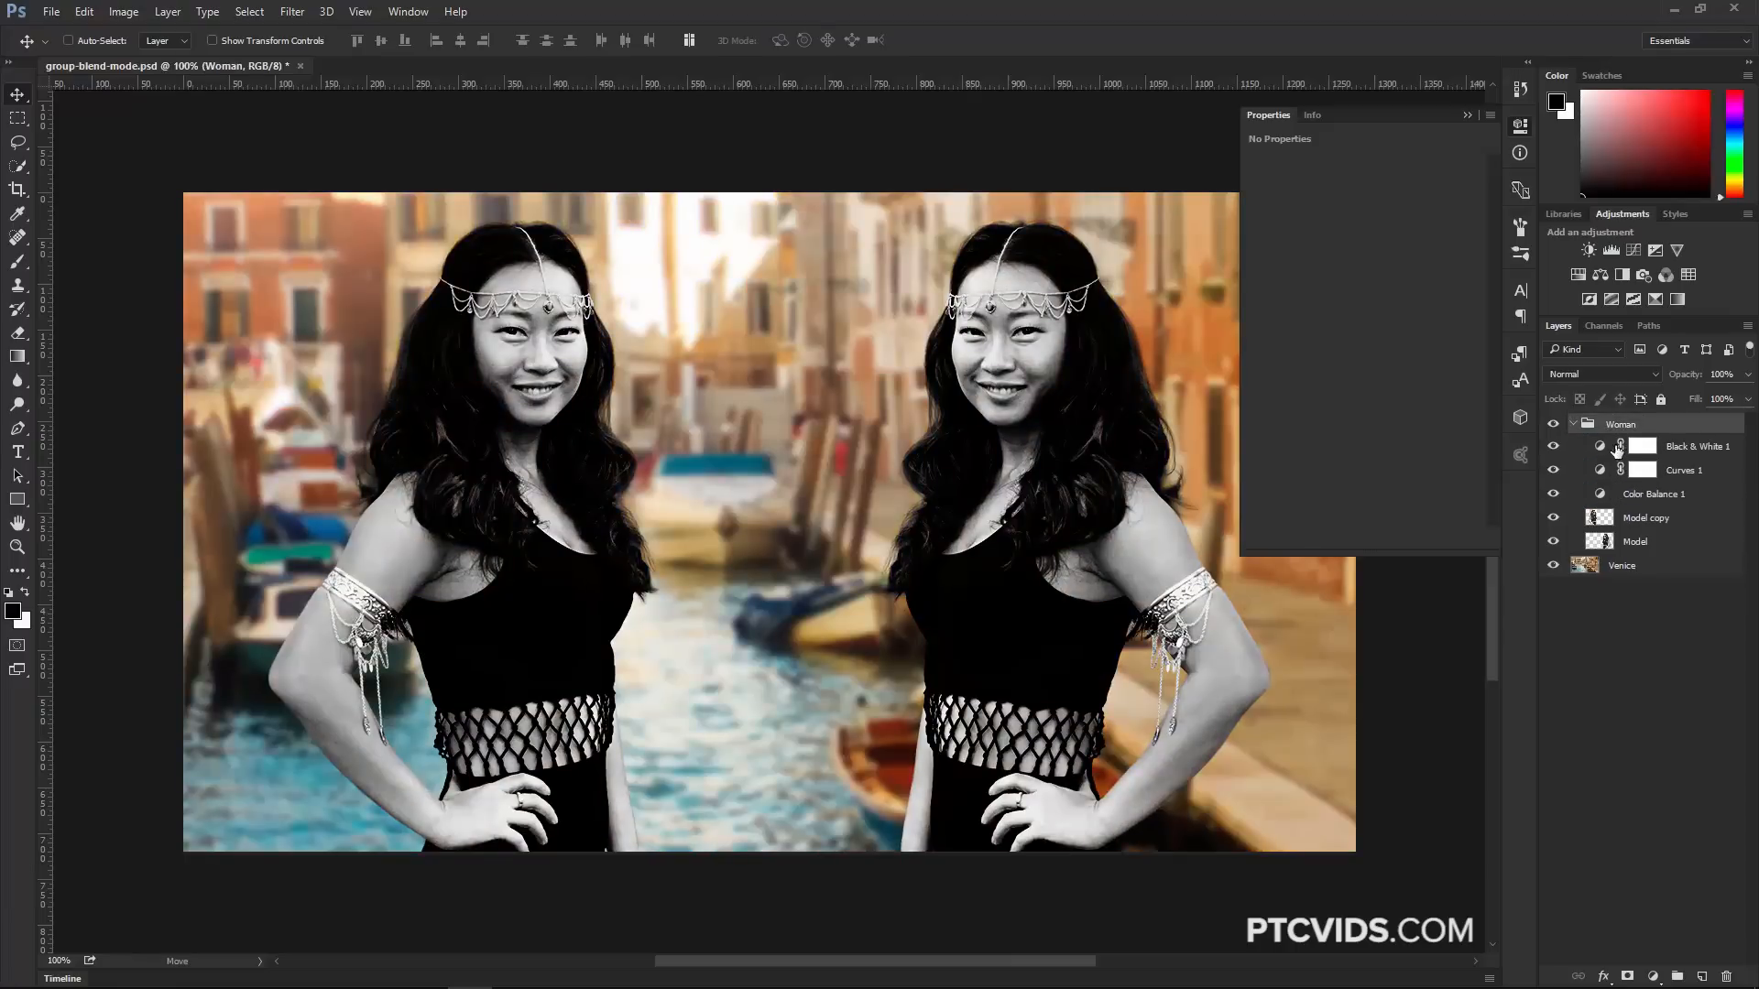
pyautogui.click(1573, 424)
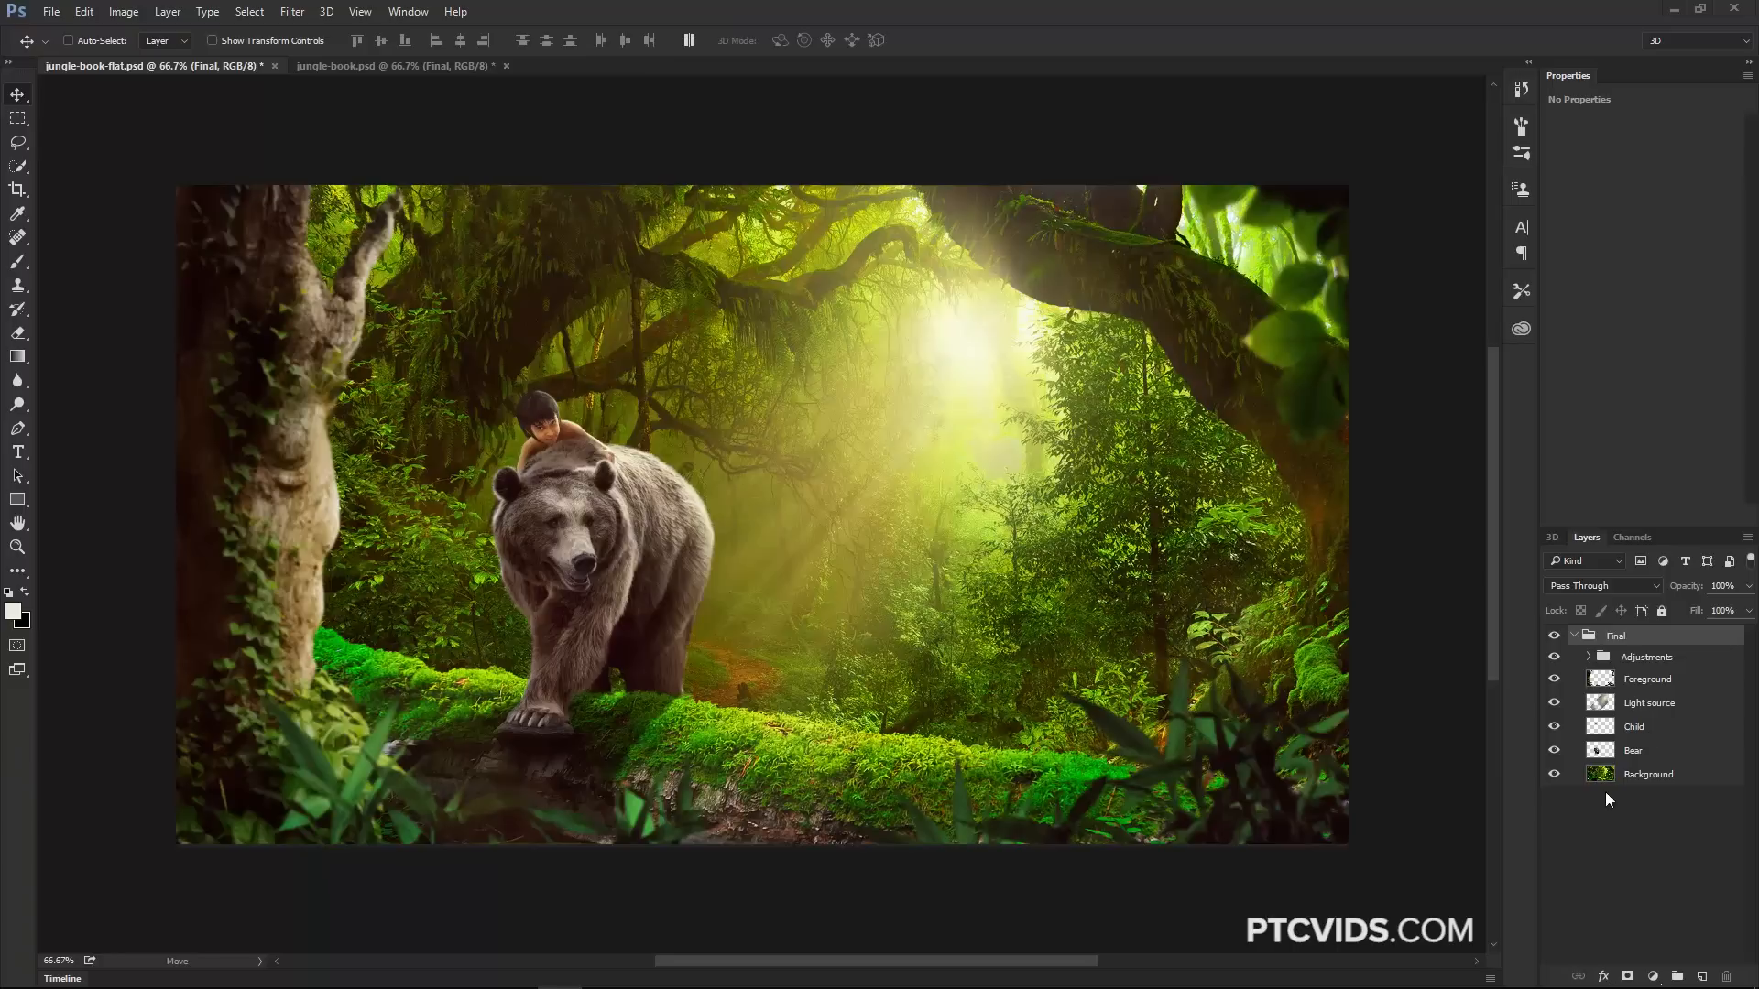
# Examine the full layer structure of jungle-book.psd and return to jungle-book-flat.psd.
pyautogui.click(394, 66)
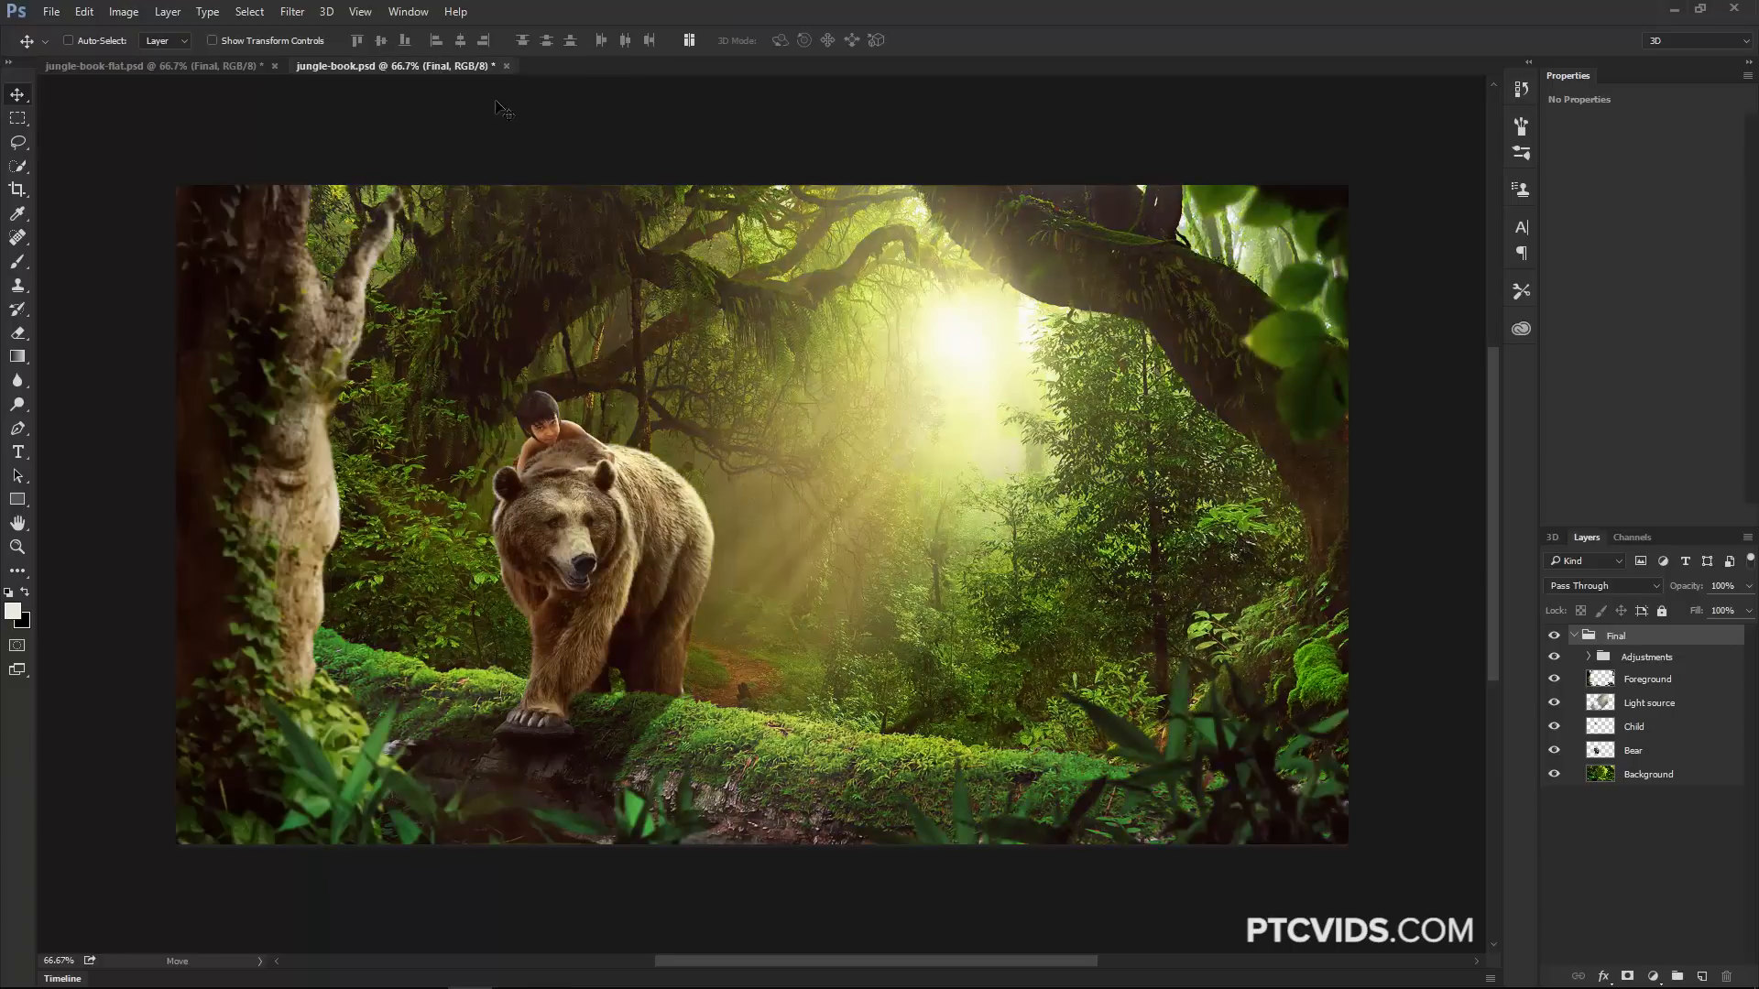
pyautogui.scroll(-5, 1648, 721)
pyautogui.scroll(-5, 1651, 720)
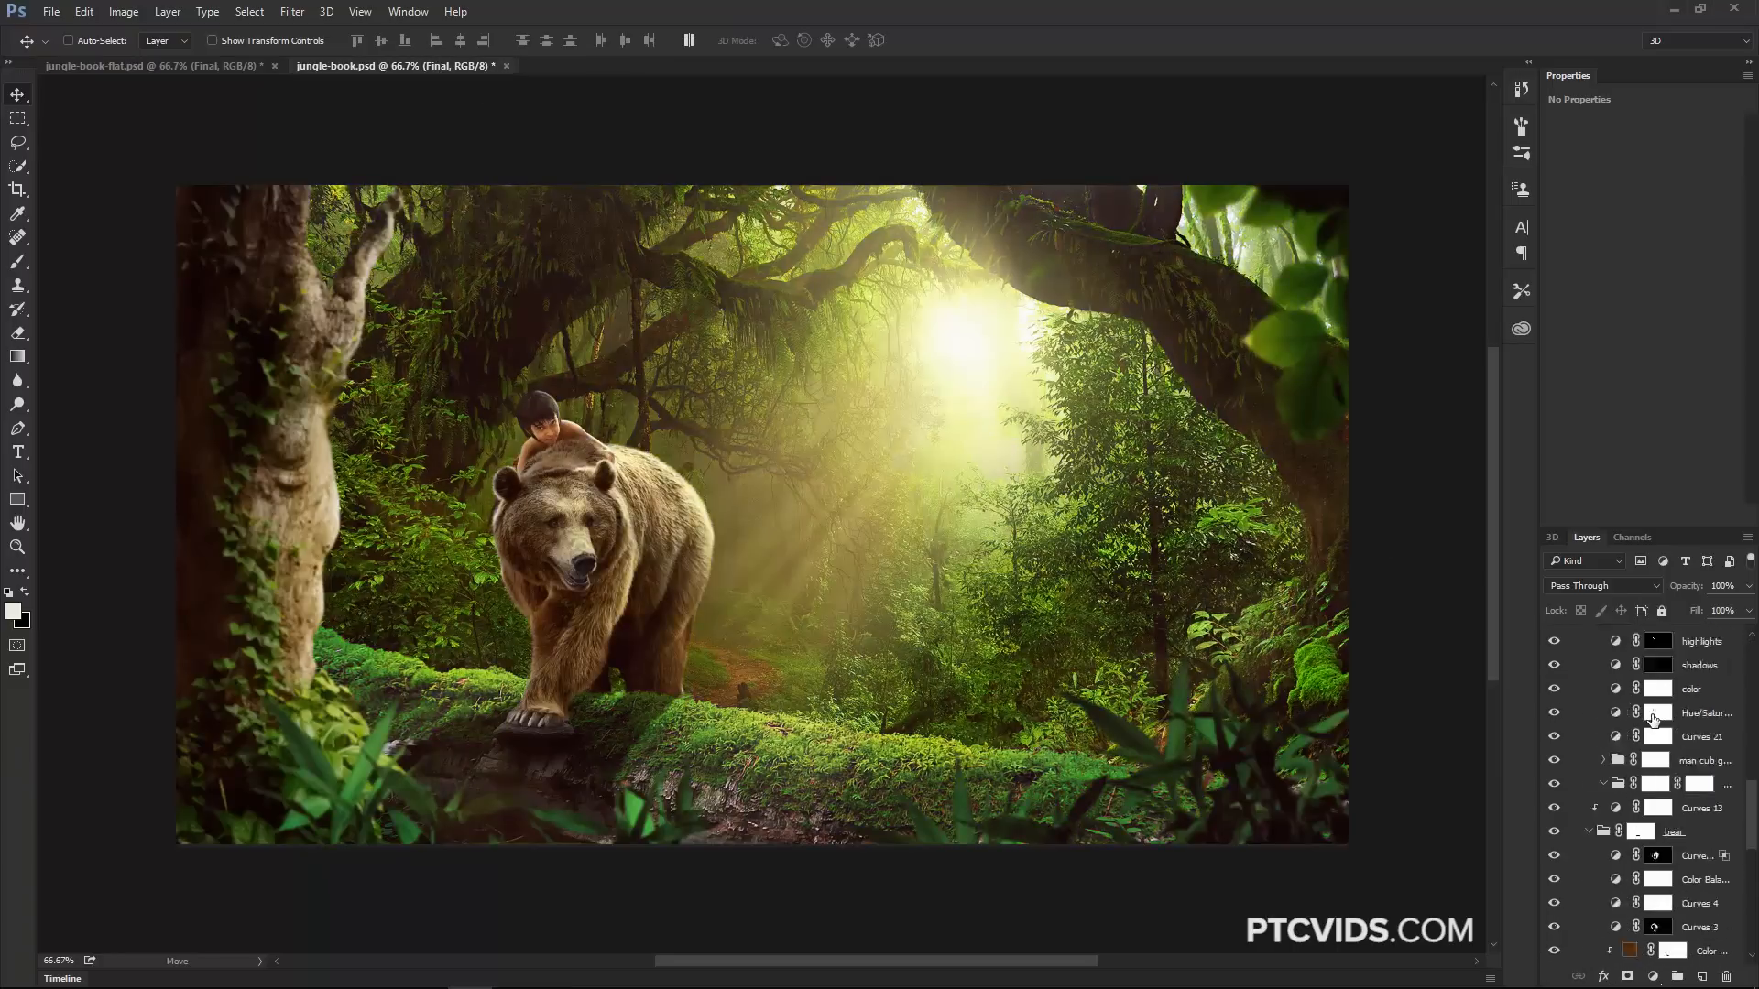
pyautogui.click(220, 66)
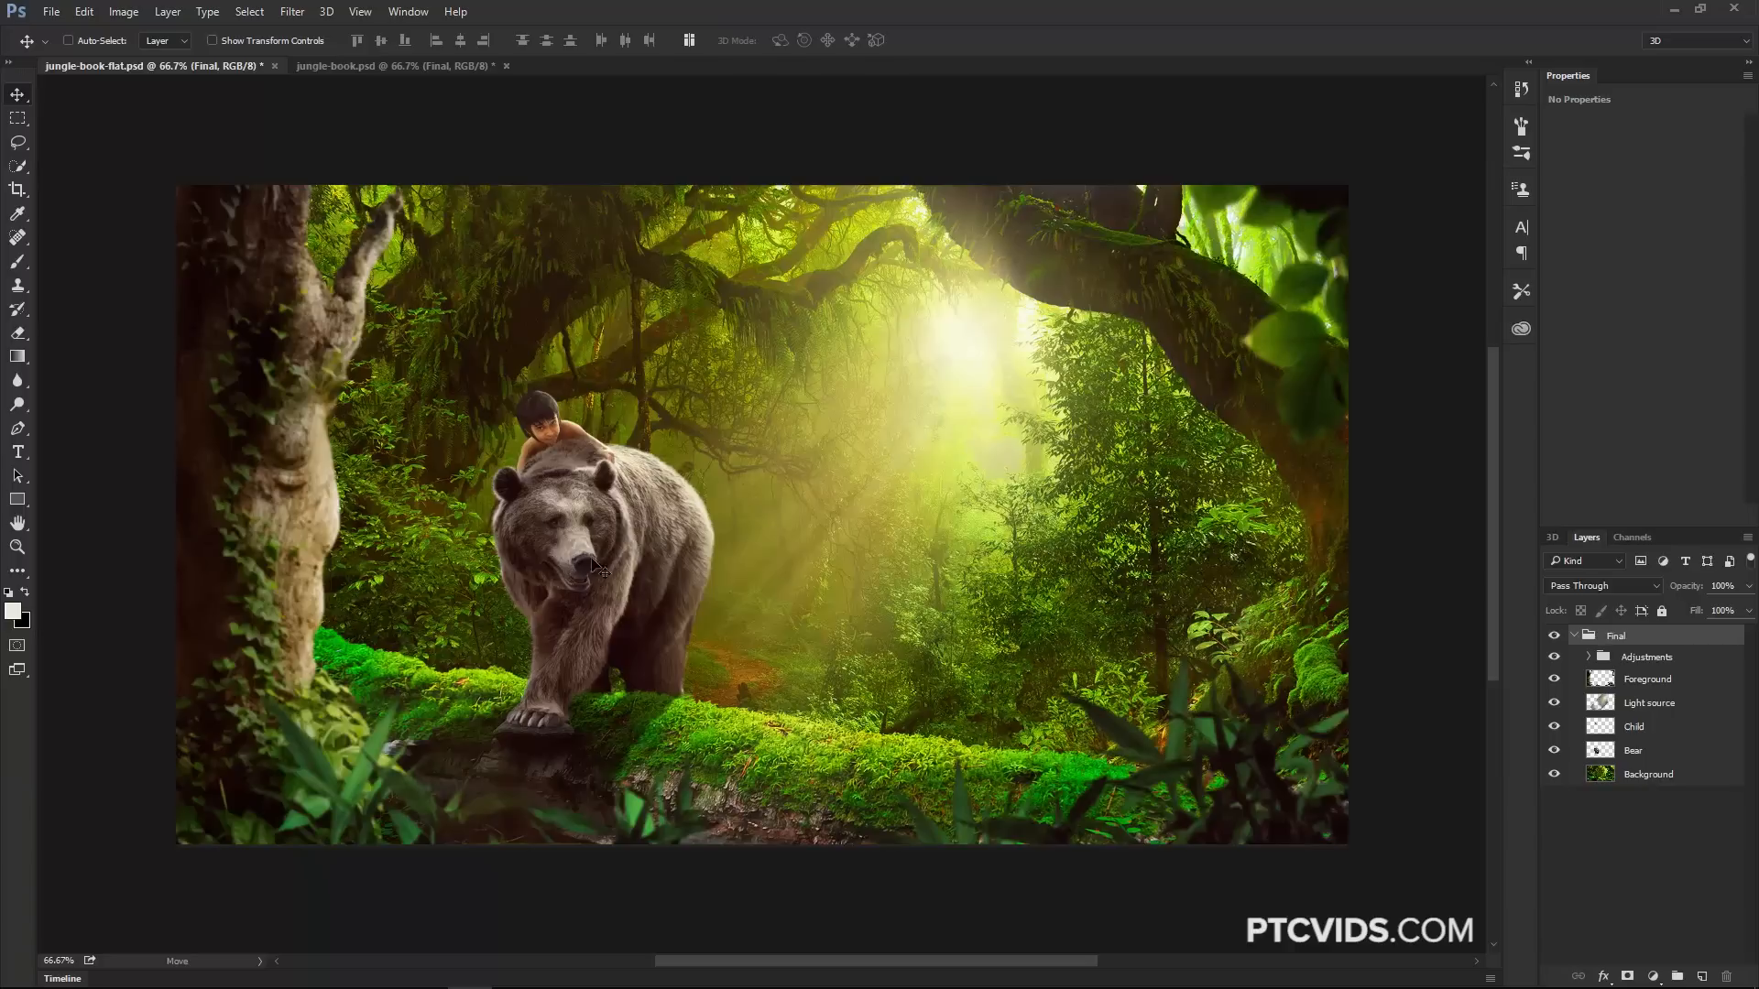
# Hide the Child layer in the Final group and select the Bear layer.
pyautogui.click(1555, 728)
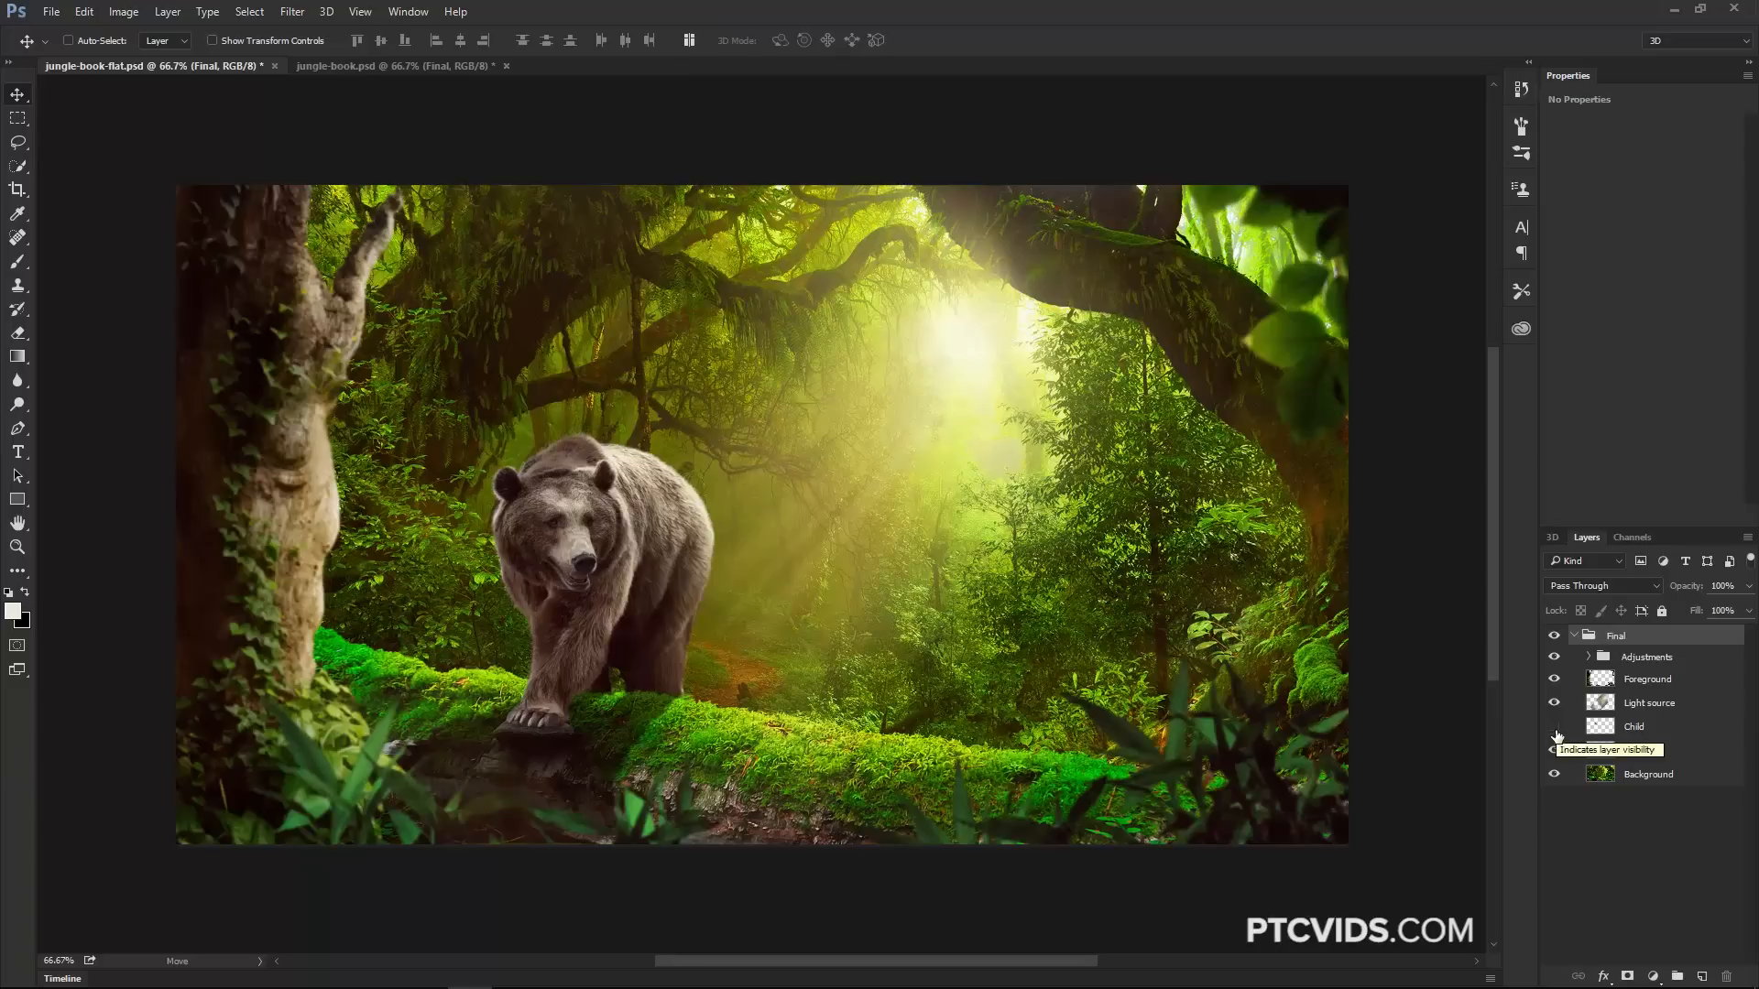
pyautogui.click(1610, 755)
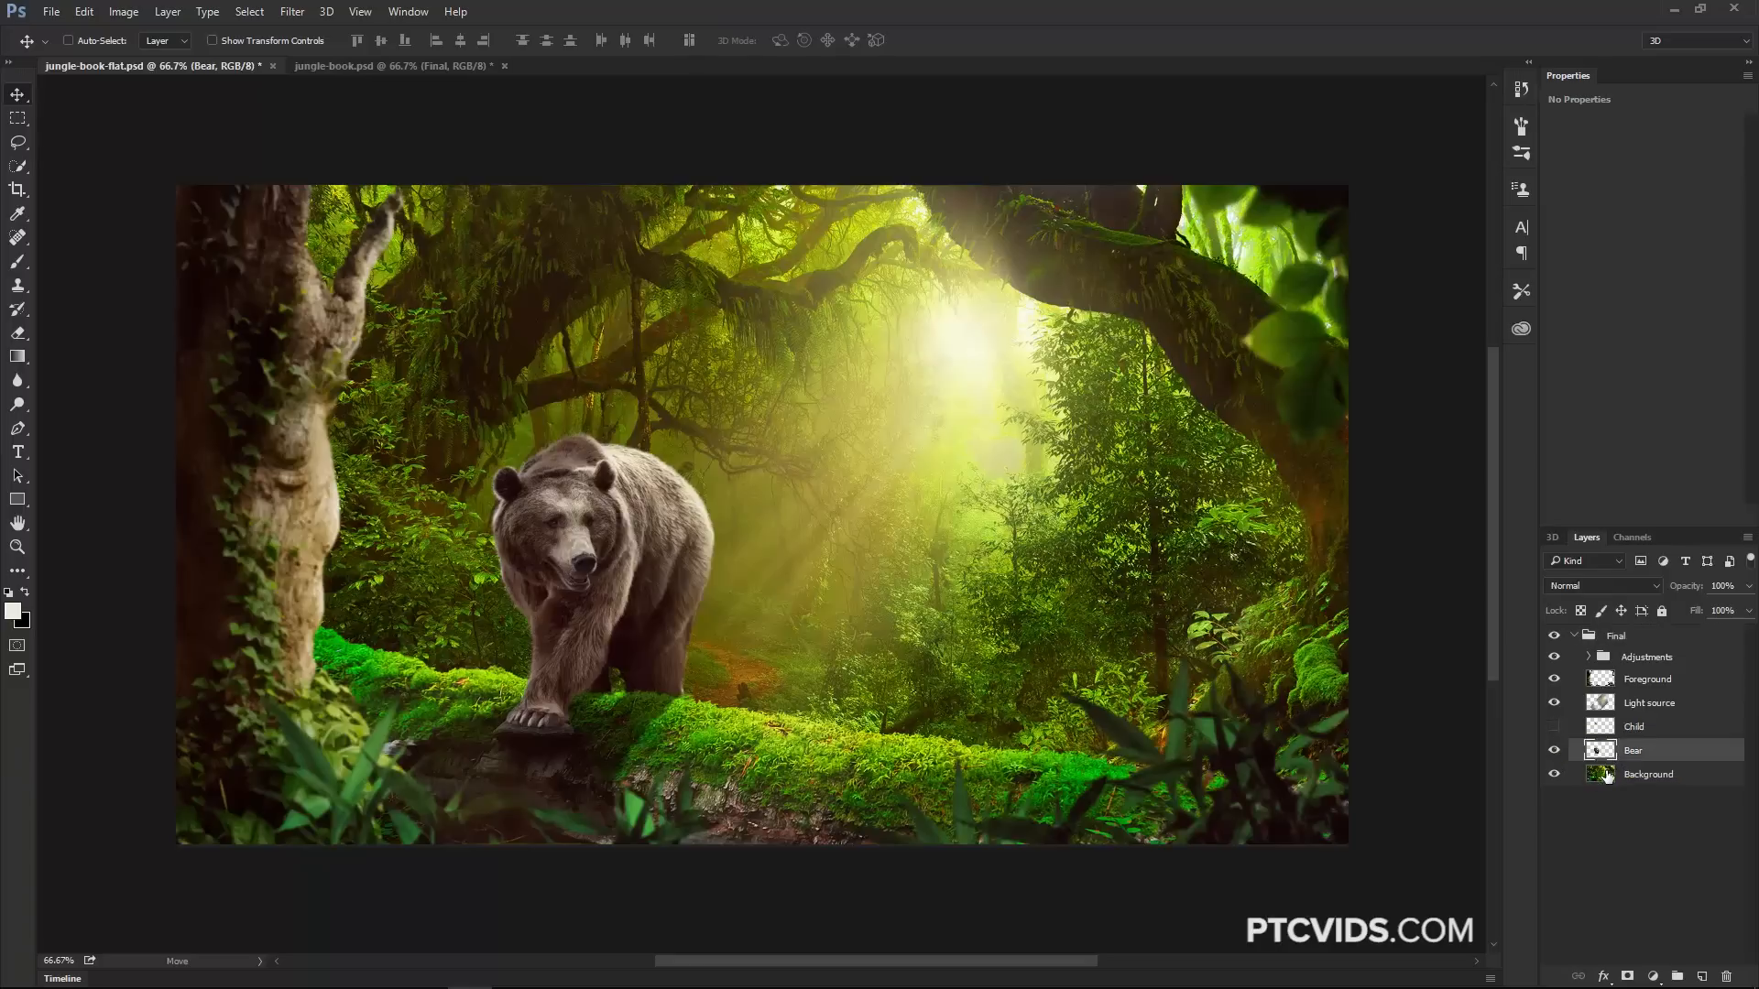
pyautogui.click(1608, 780)
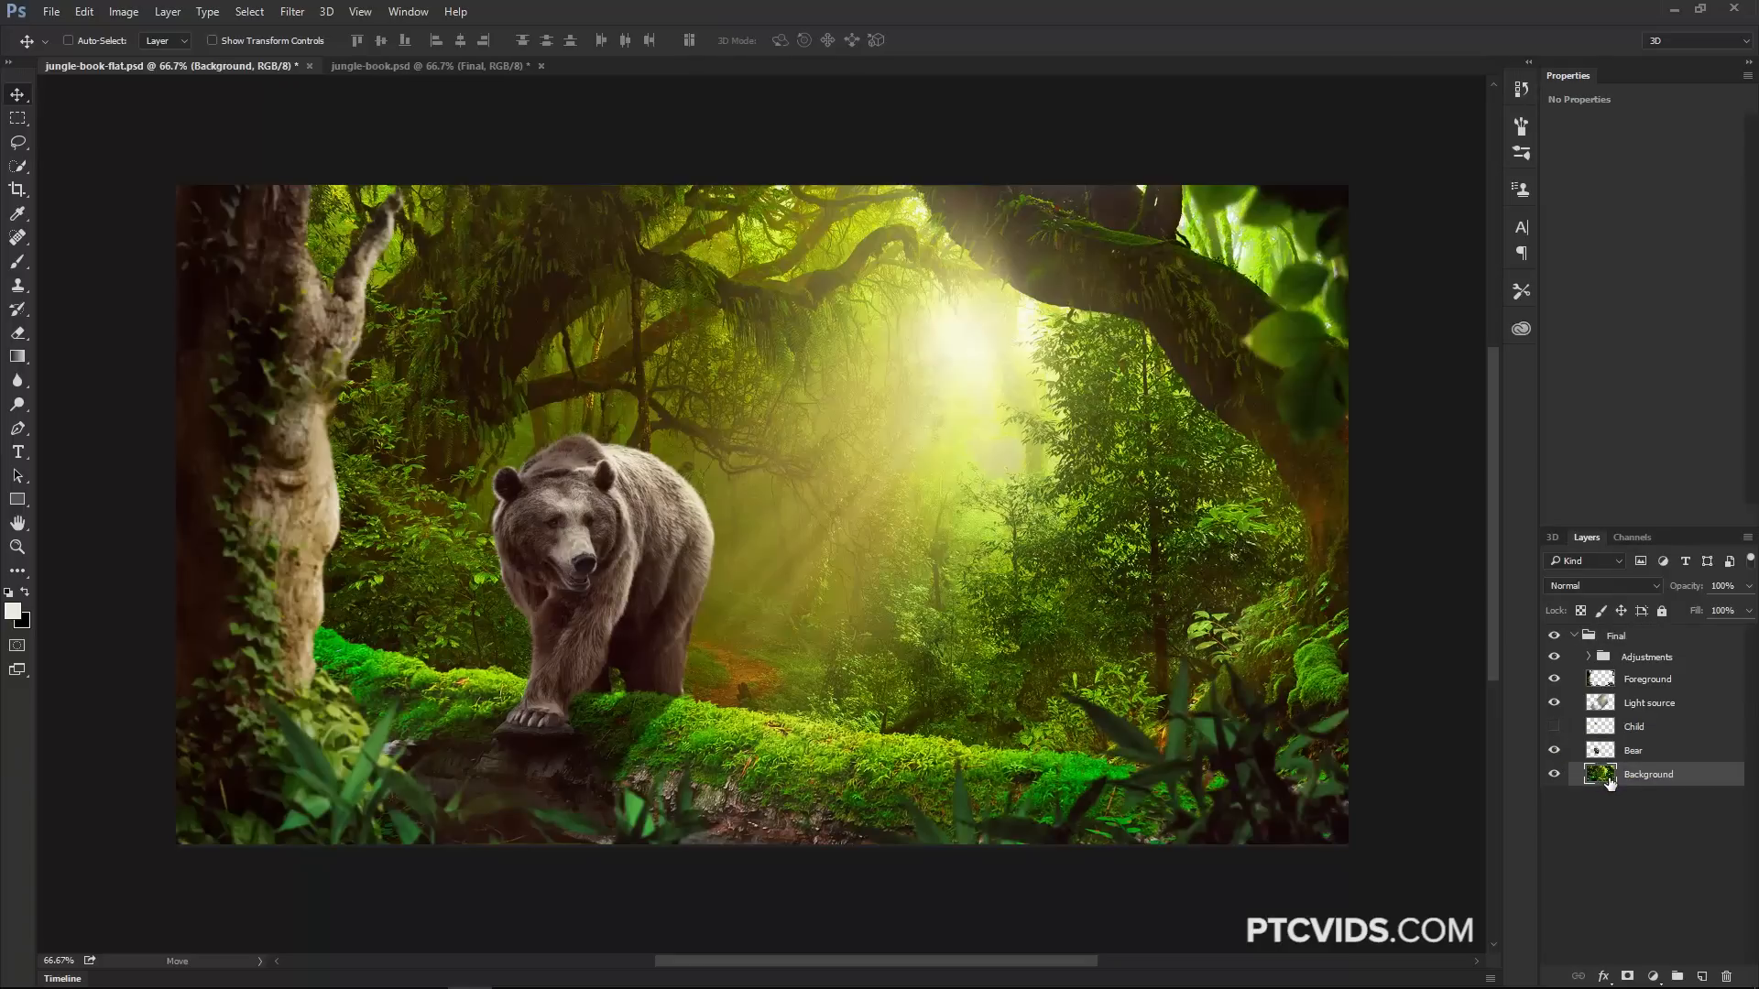
pyautogui.click(1617, 760)
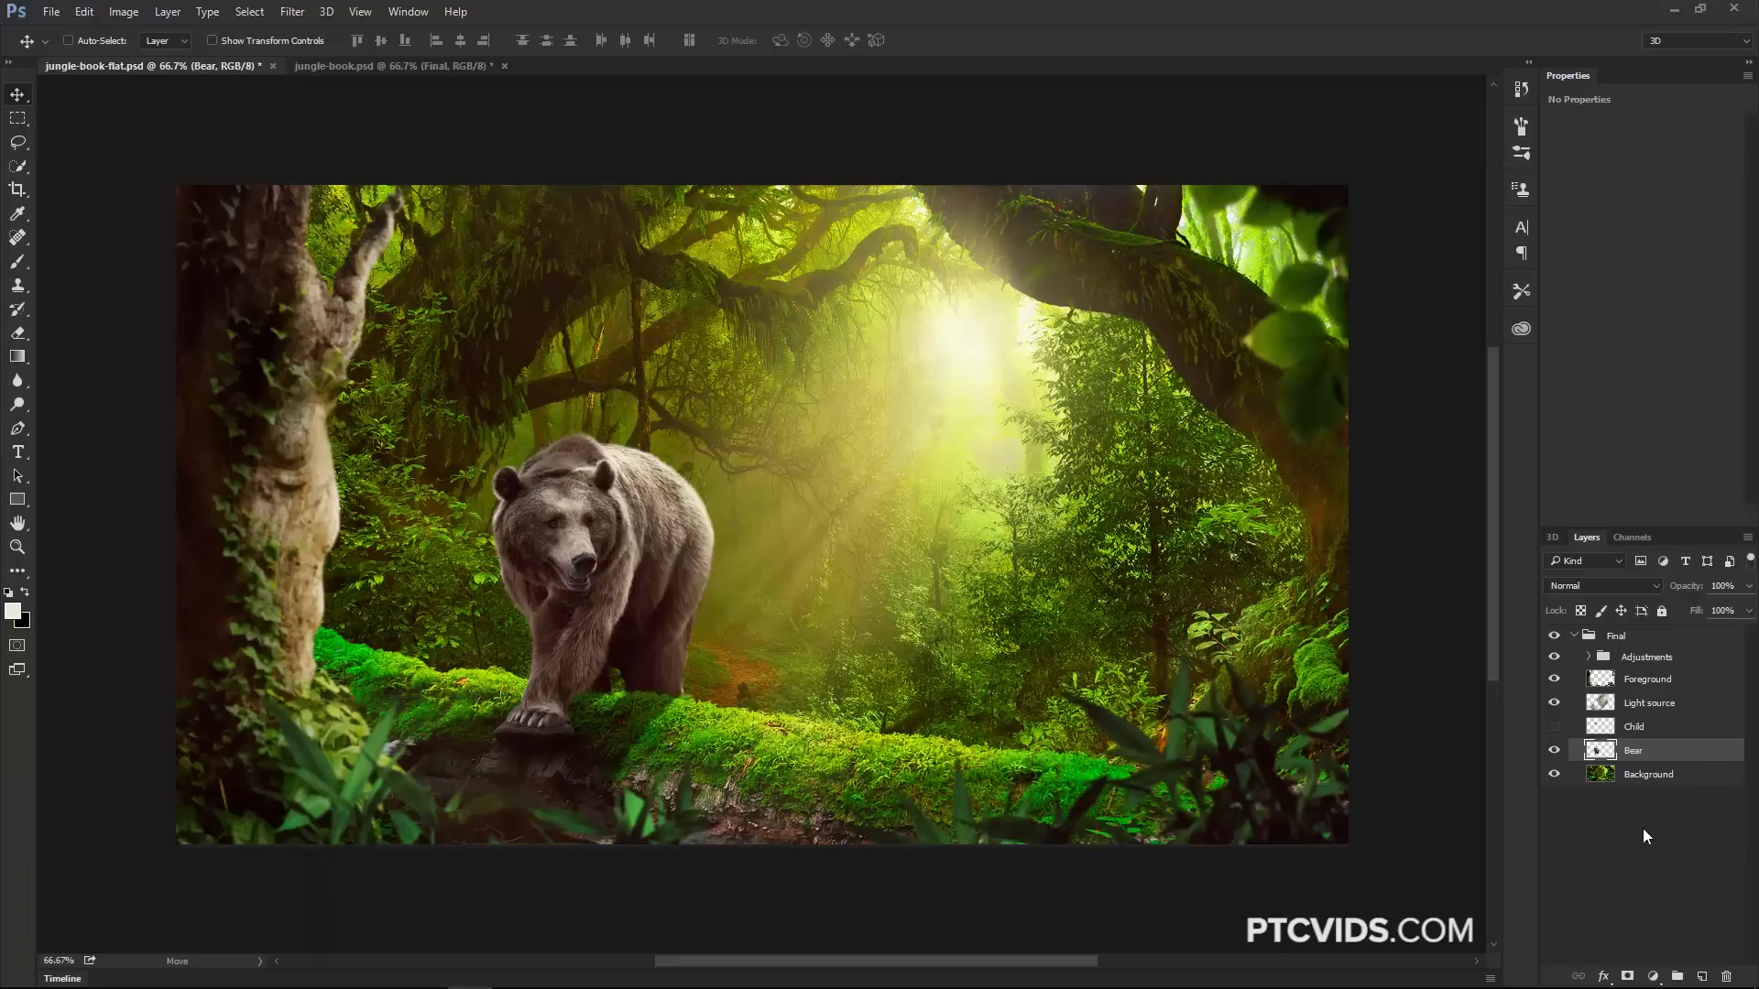
# Add a Selective Color adjustment layer and move it out of and above the Final group.
pyautogui.click(1652, 977)
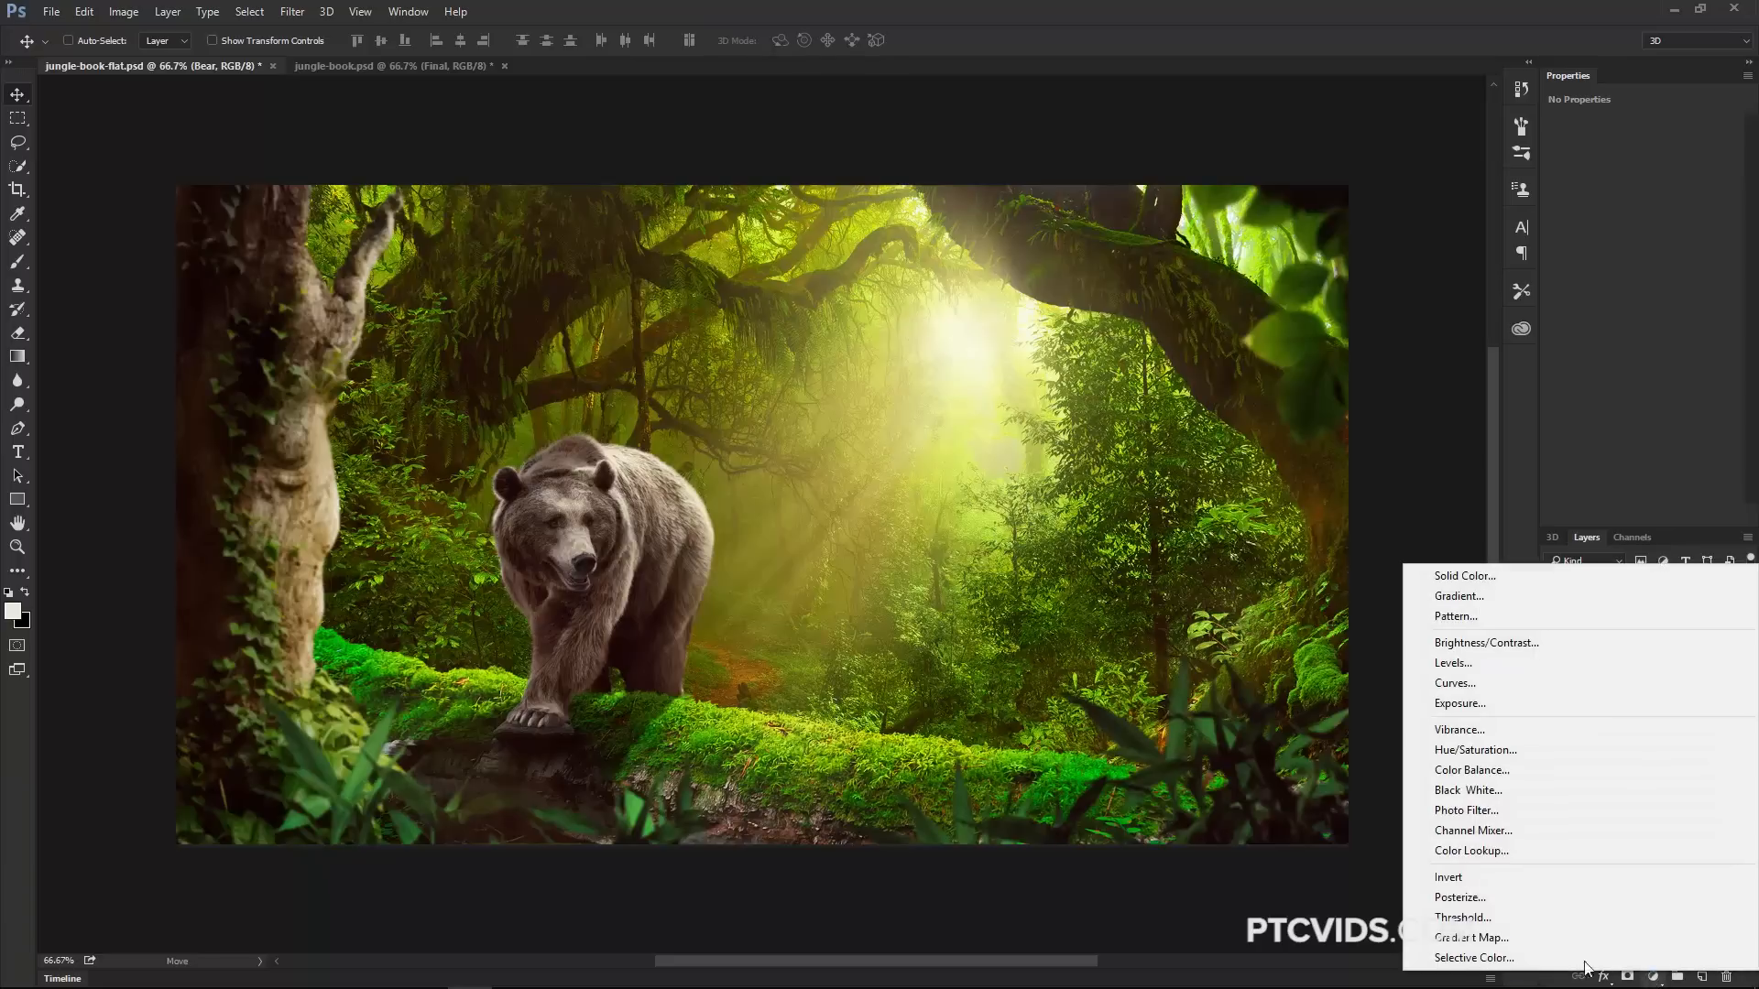
pyautogui.click(1475, 959)
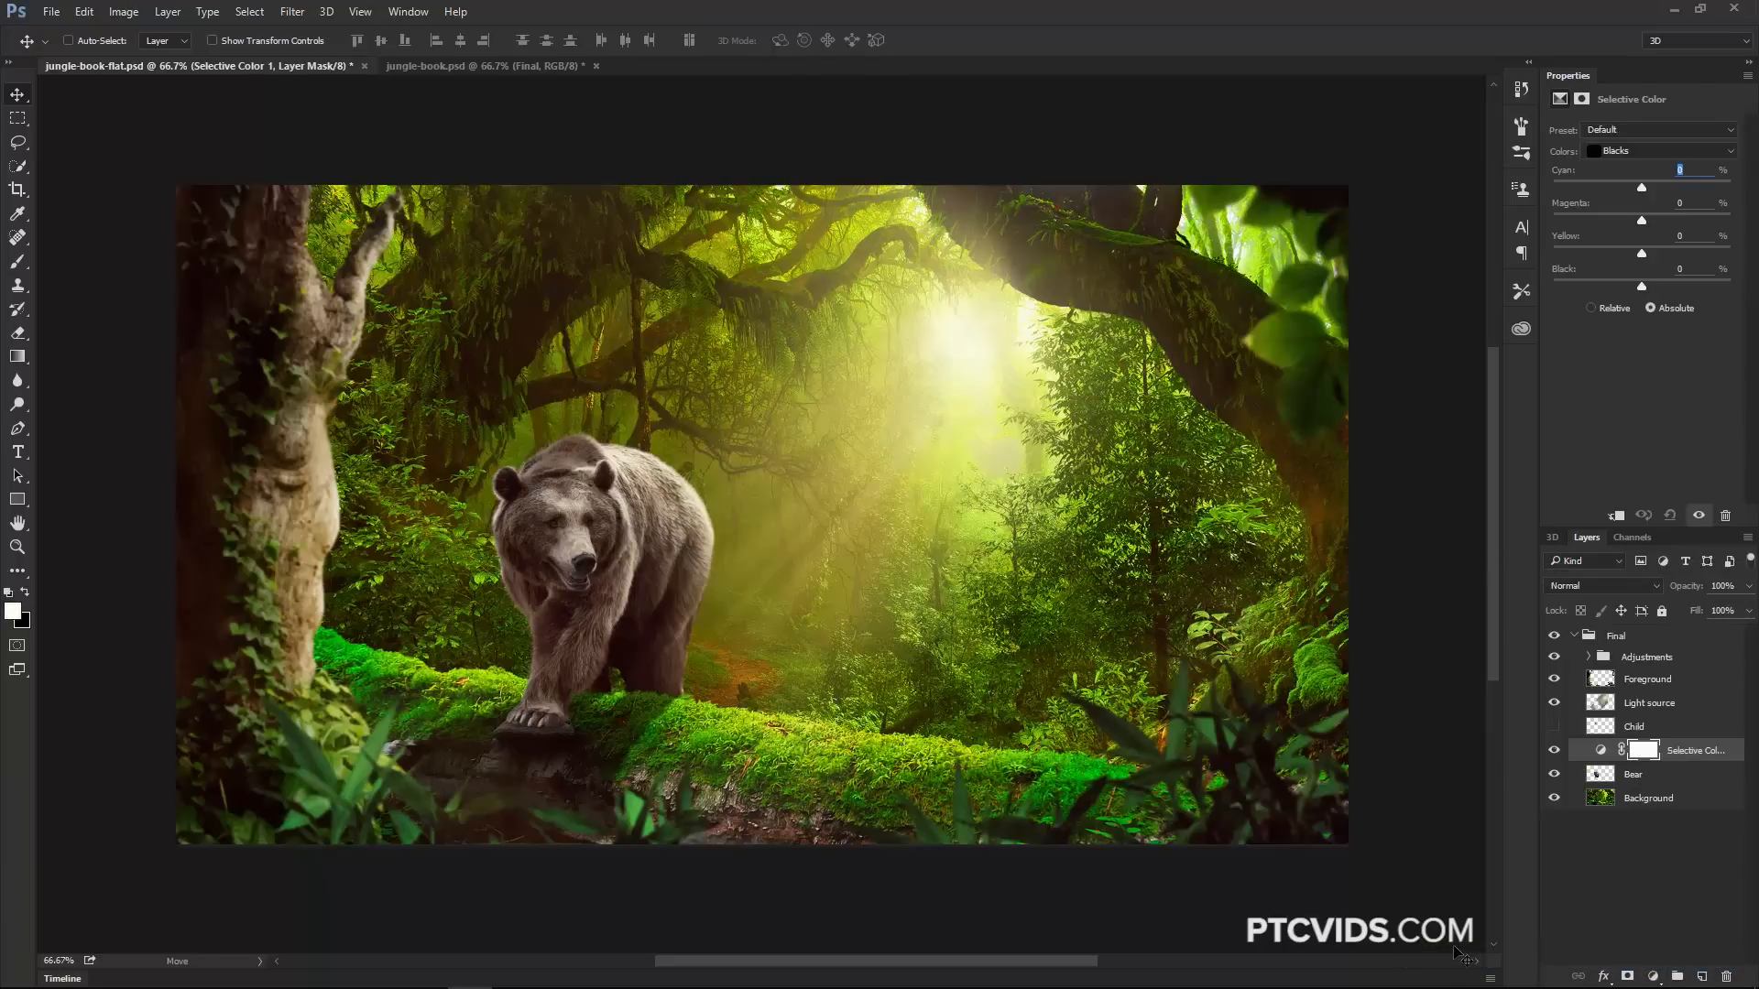
pyautogui.moveTo(1600, 756); pyautogui.dragTo(1626, 632)
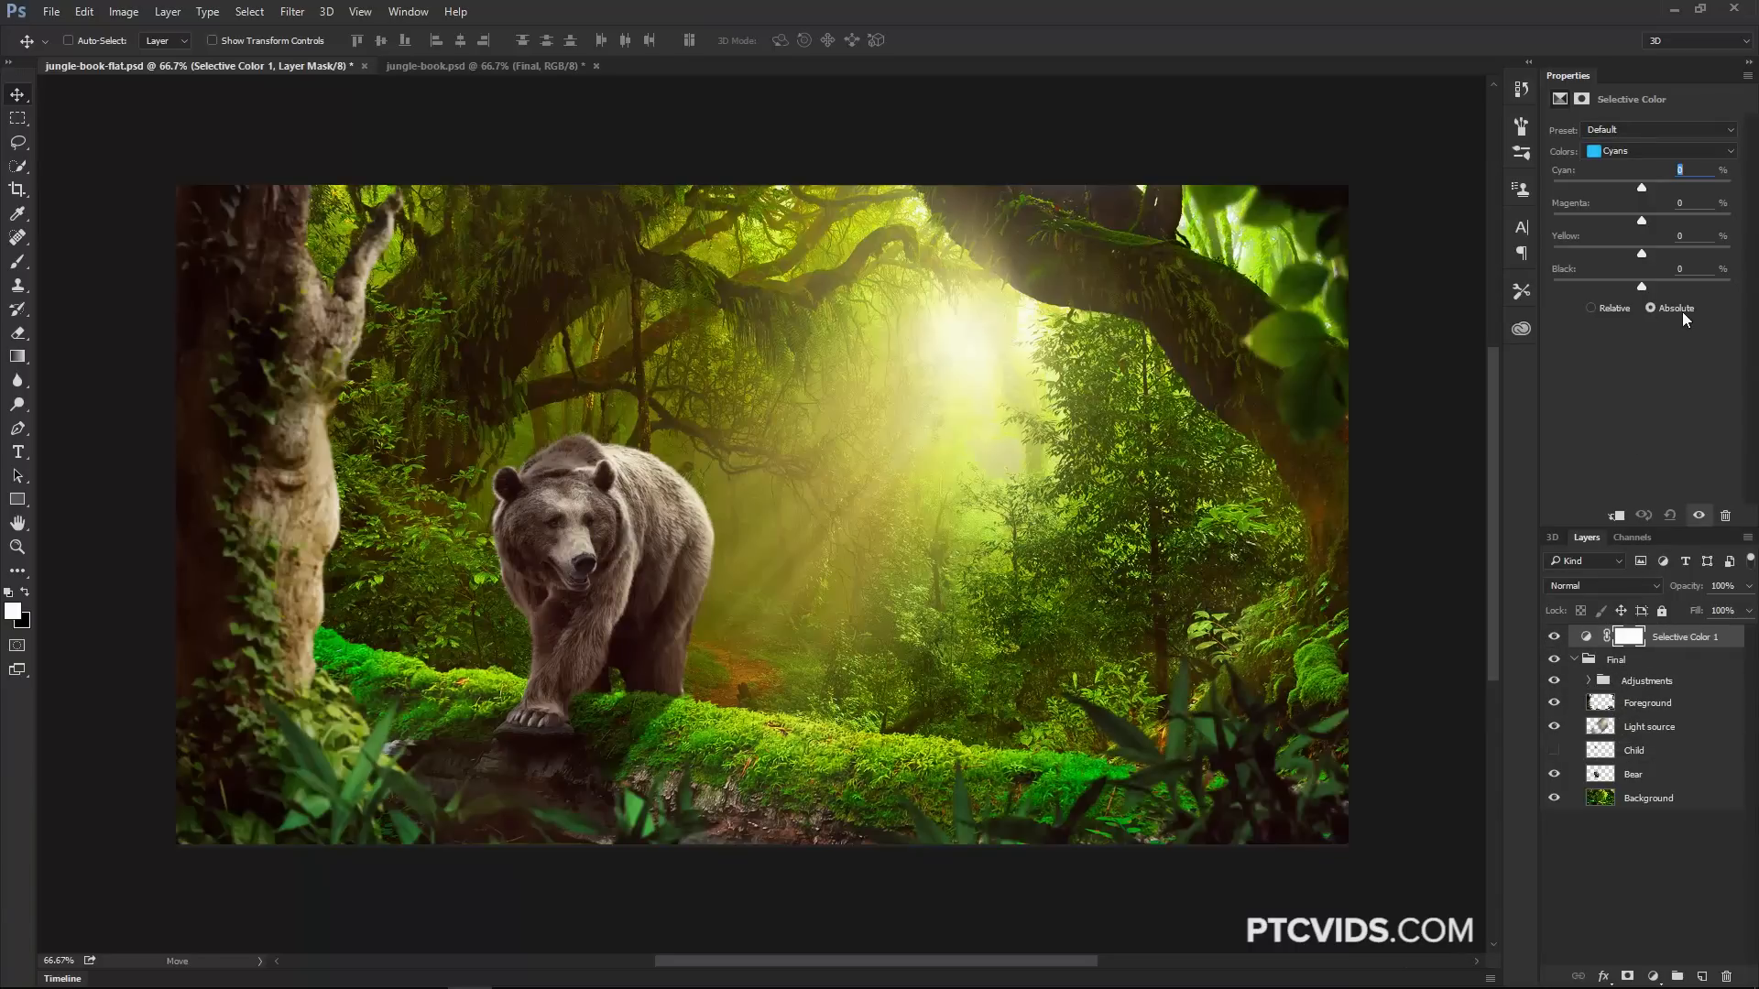
# Set Black to -100% for the Reds, Yellows and Greens in the Selective Color adjustment.
pyautogui.click(1640, 151)
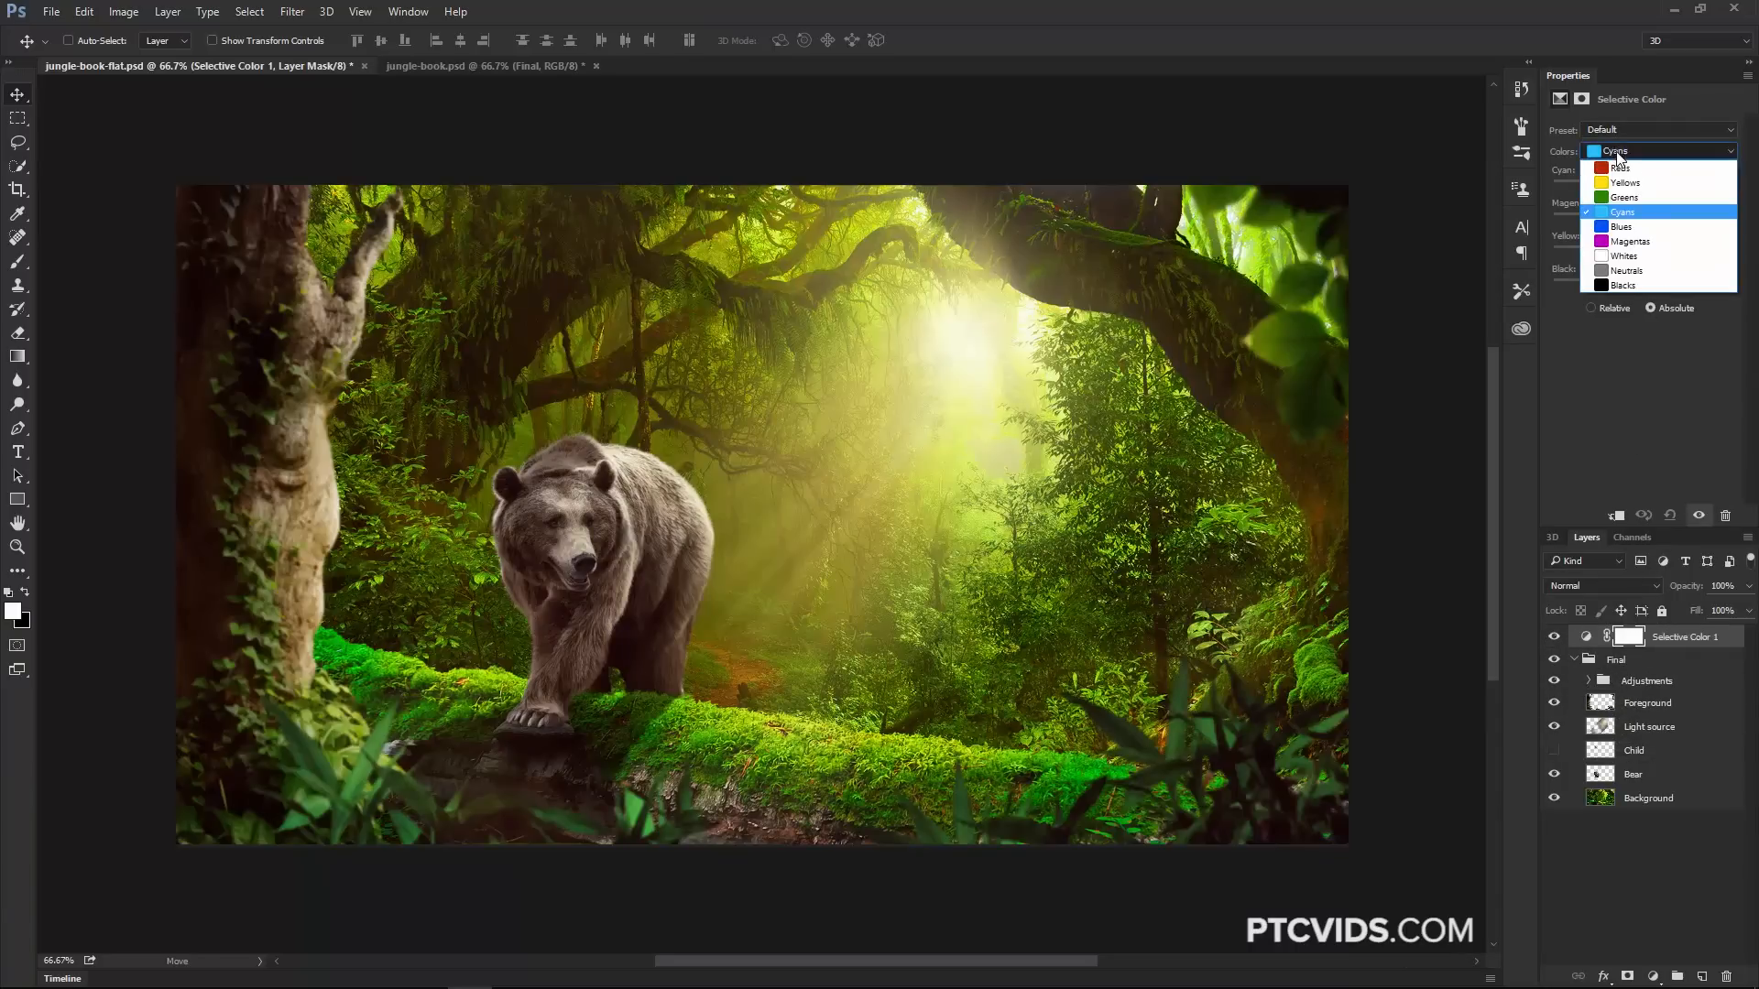
pyautogui.click(1628, 171)
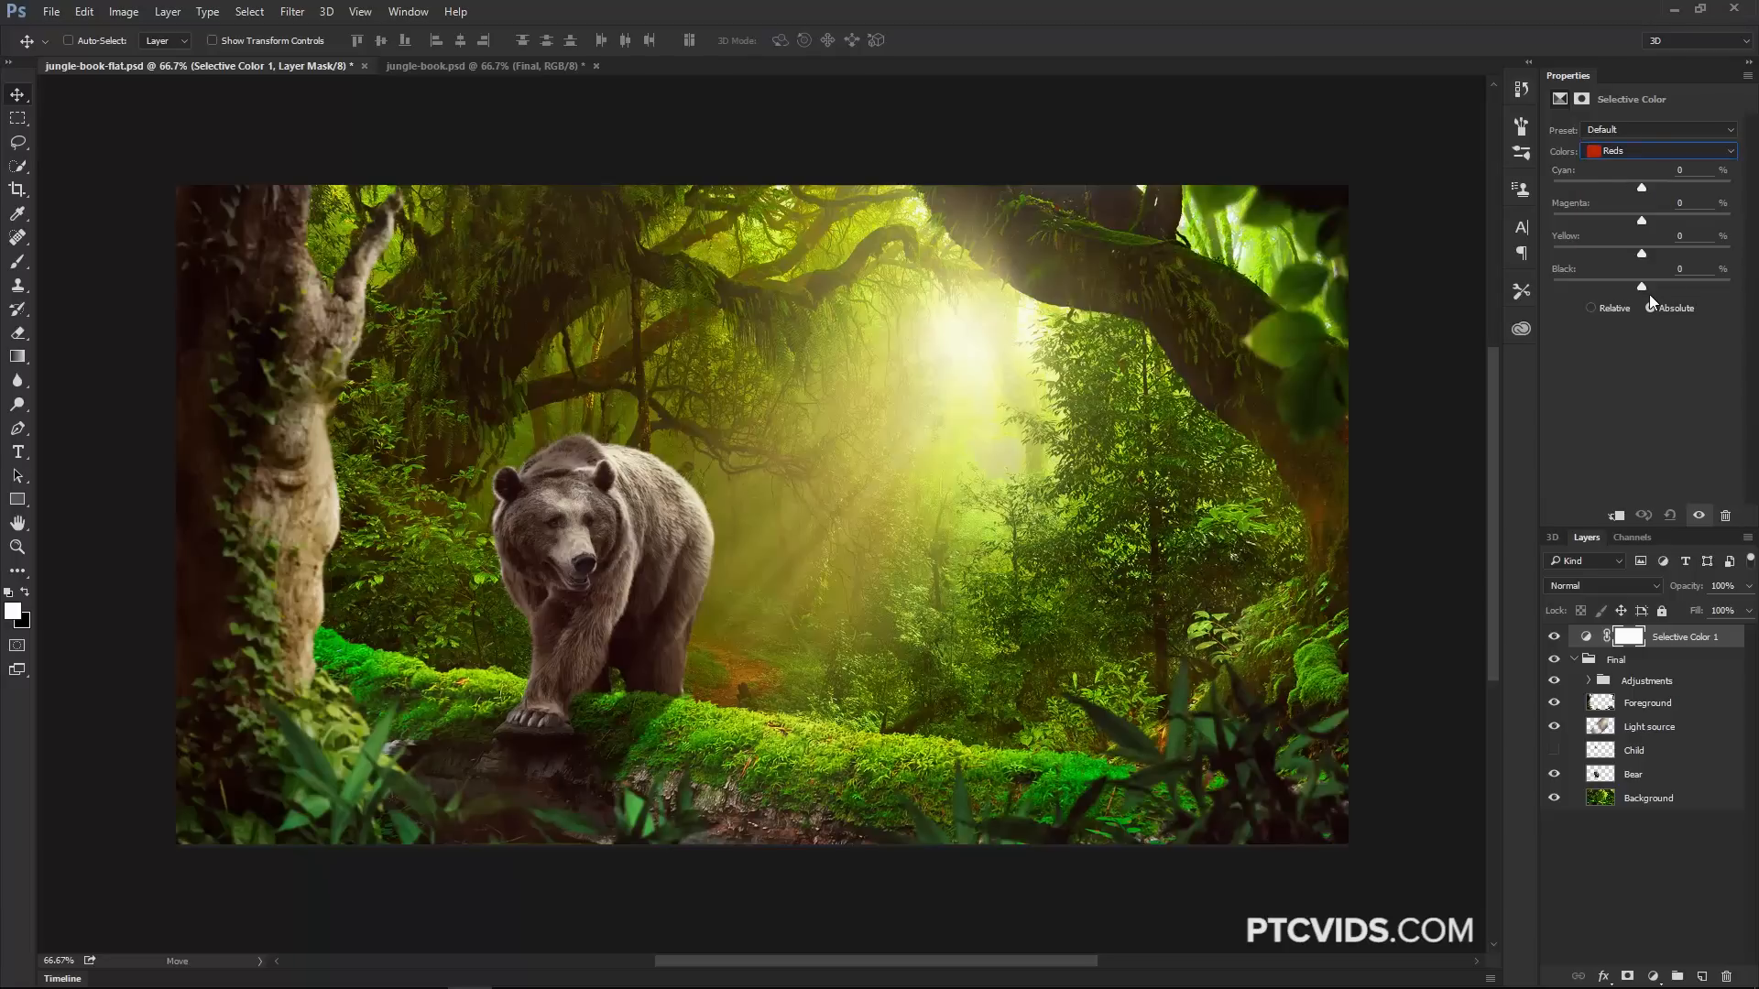
pyautogui.moveTo(1641, 286); pyautogui.dragTo(1612, 286)
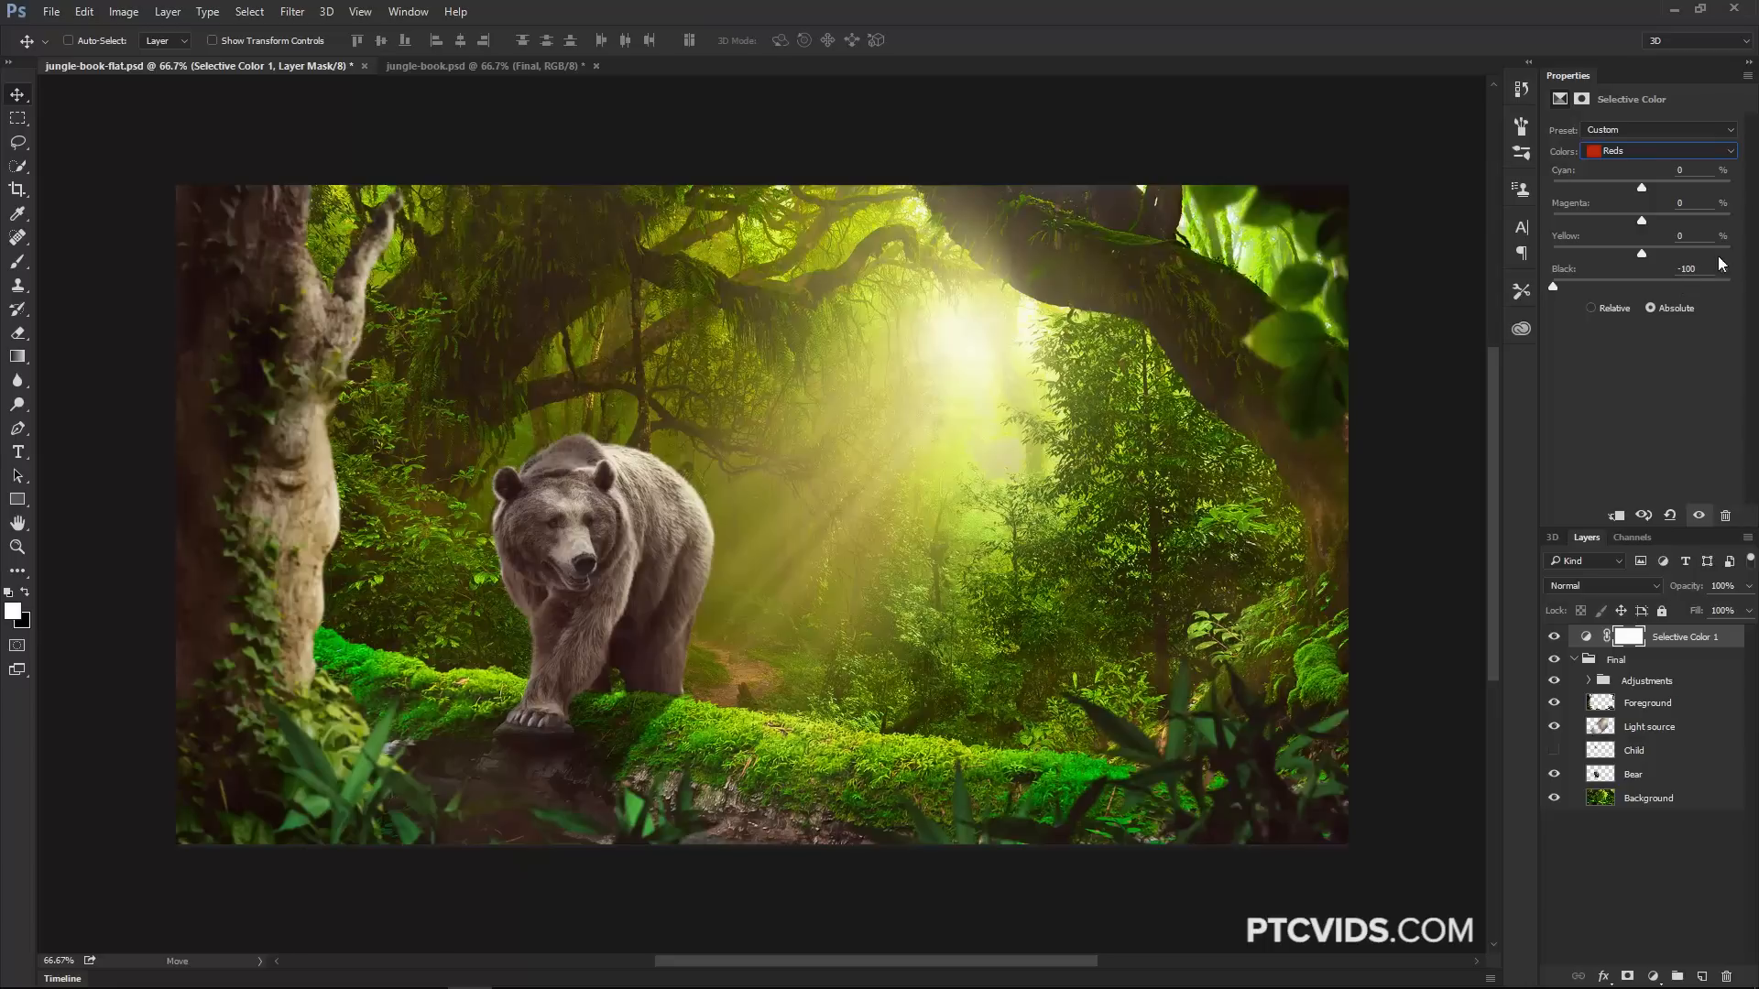
pyautogui.click(1629, 152)
pyautogui.click(1622, 172)
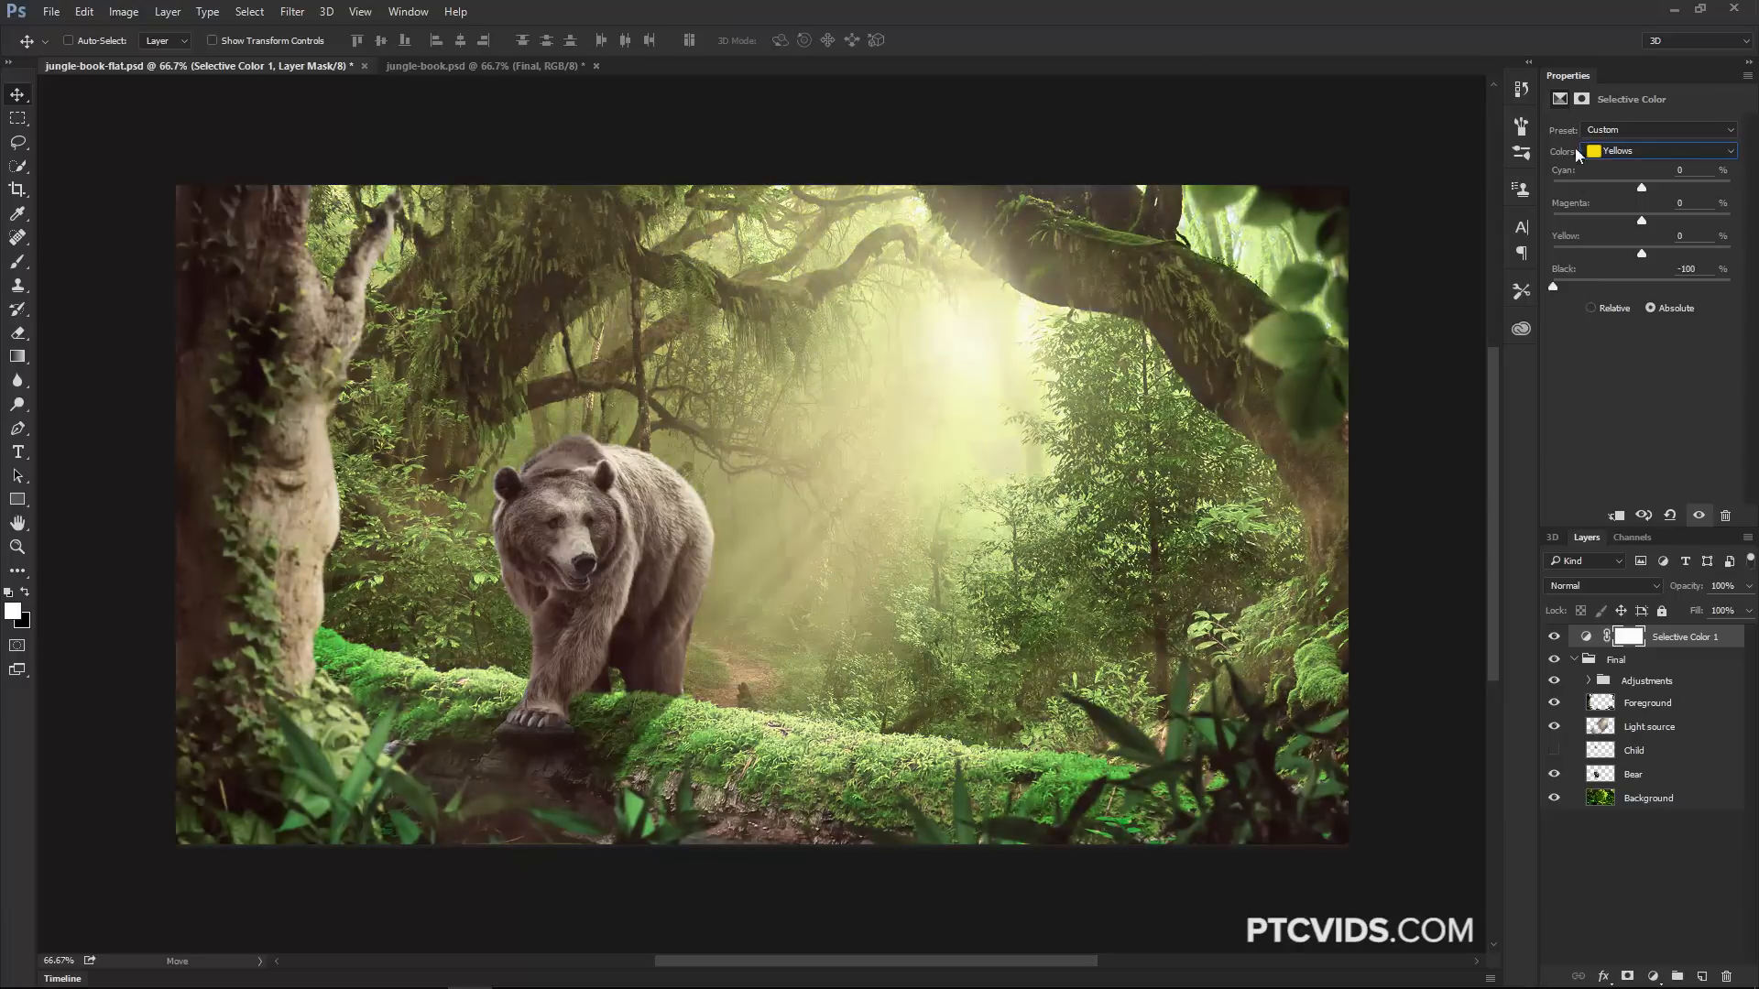
pyautogui.click(1613, 151)
pyautogui.click(1622, 186)
pyautogui.moveTo(1641, 286); pyautogui.dragTo(1551, 279)
# Set Black to -100% for the Cyans, Blues and Magentas in the Selective Color adjustment.
pyautogui.click(1610, 154)
pyautogui.click(1618, 205)
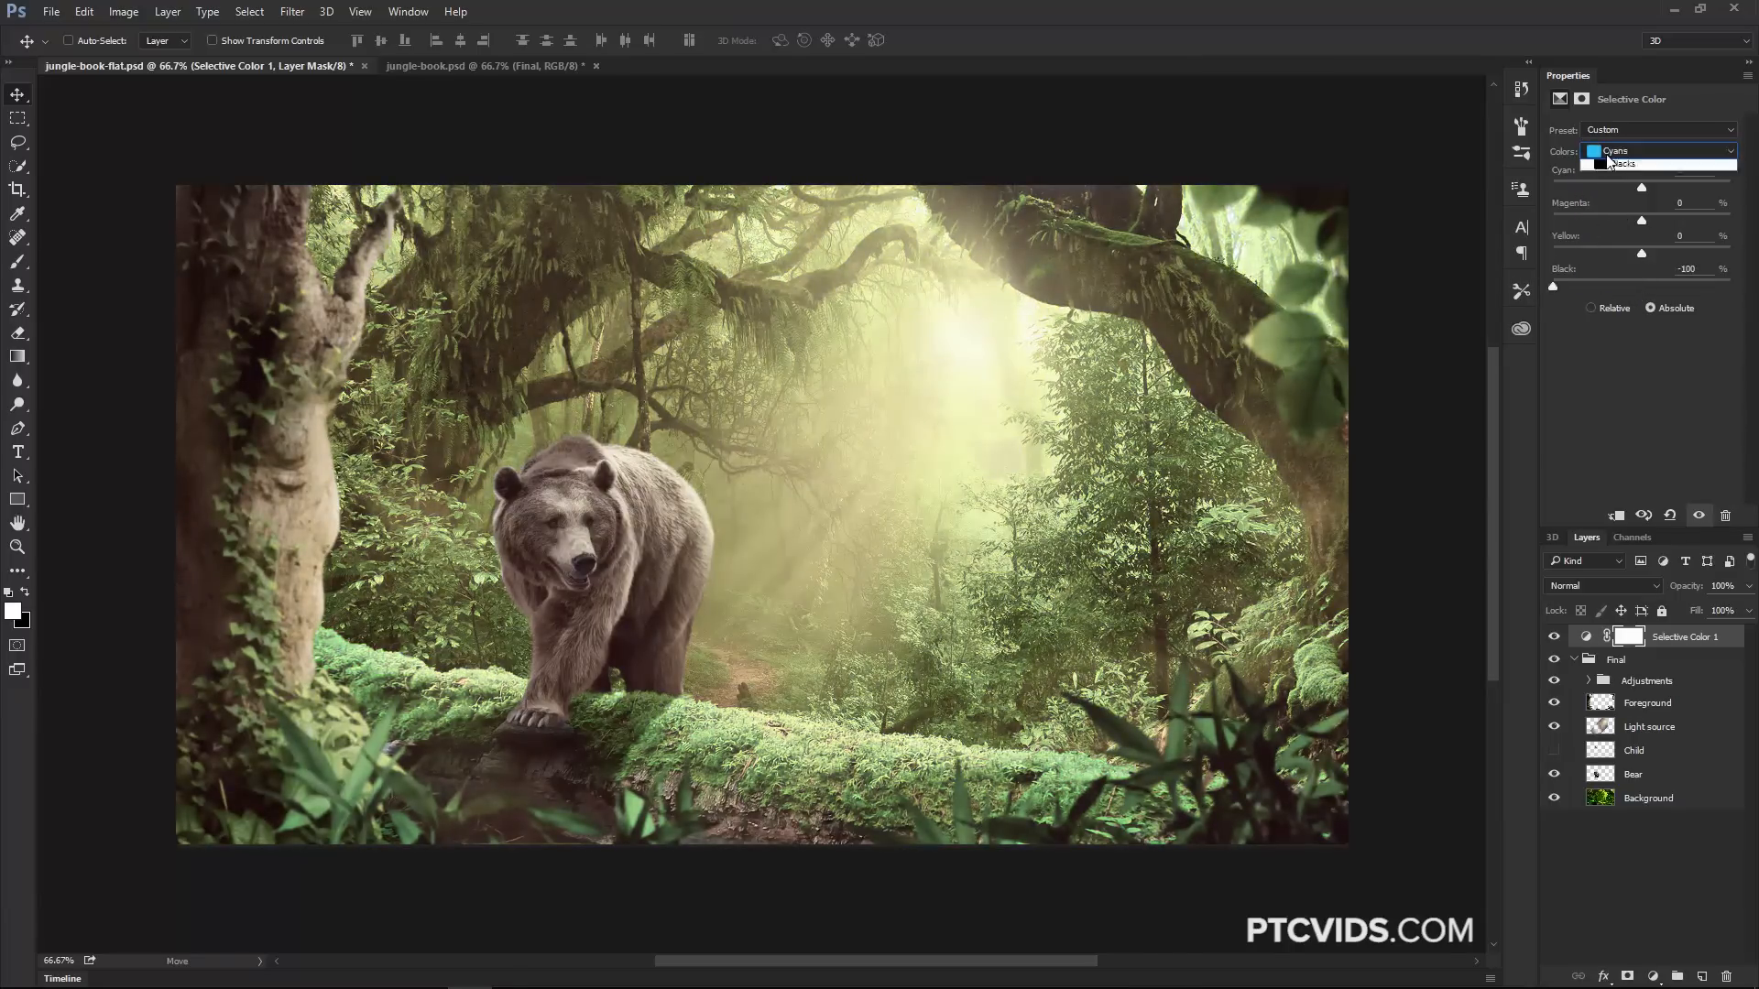
pyautogui.click(1617, 151)
pyautogui.click(1621, 222)
pyautogui.moveTo(1640, 285); pyautogui.dragTo(1553, 286)
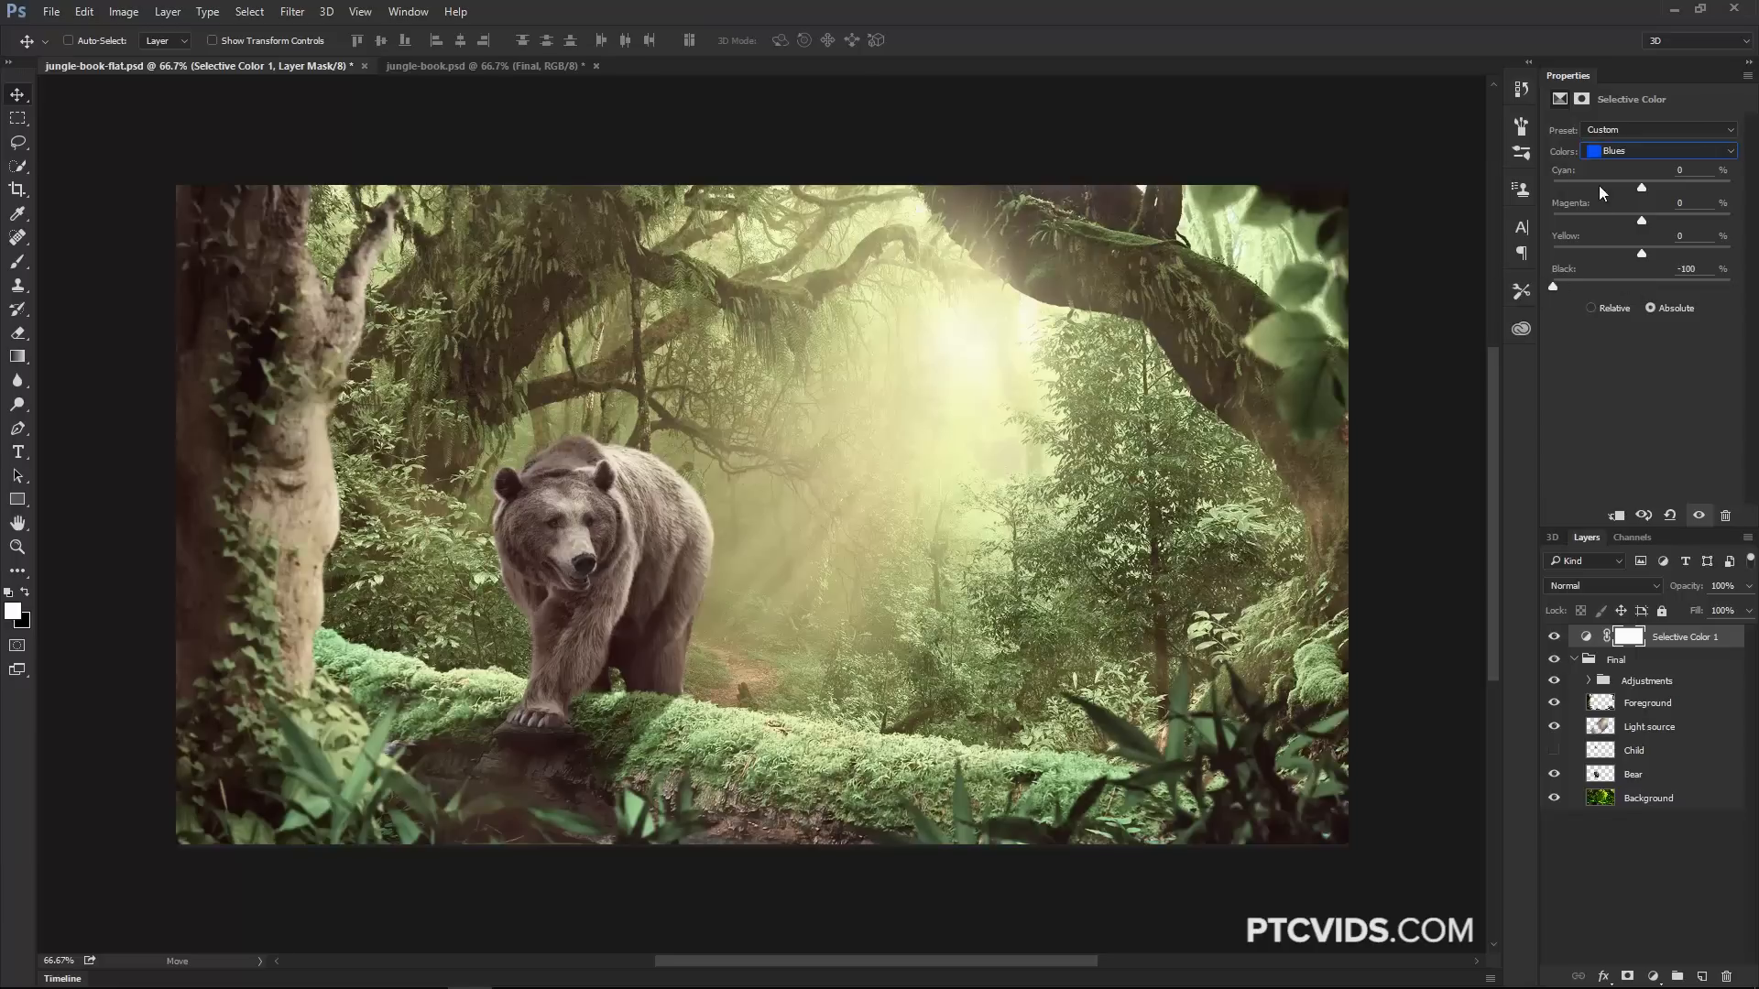
pyautogui.click(1599, 154)
pyautogui.click(1622, 238)
# Set Black to +100% for the Whites, Neutrals and Blacks to finish the Selective Color adjustment as a saturation map.
pyautogui.click(1601, 157)
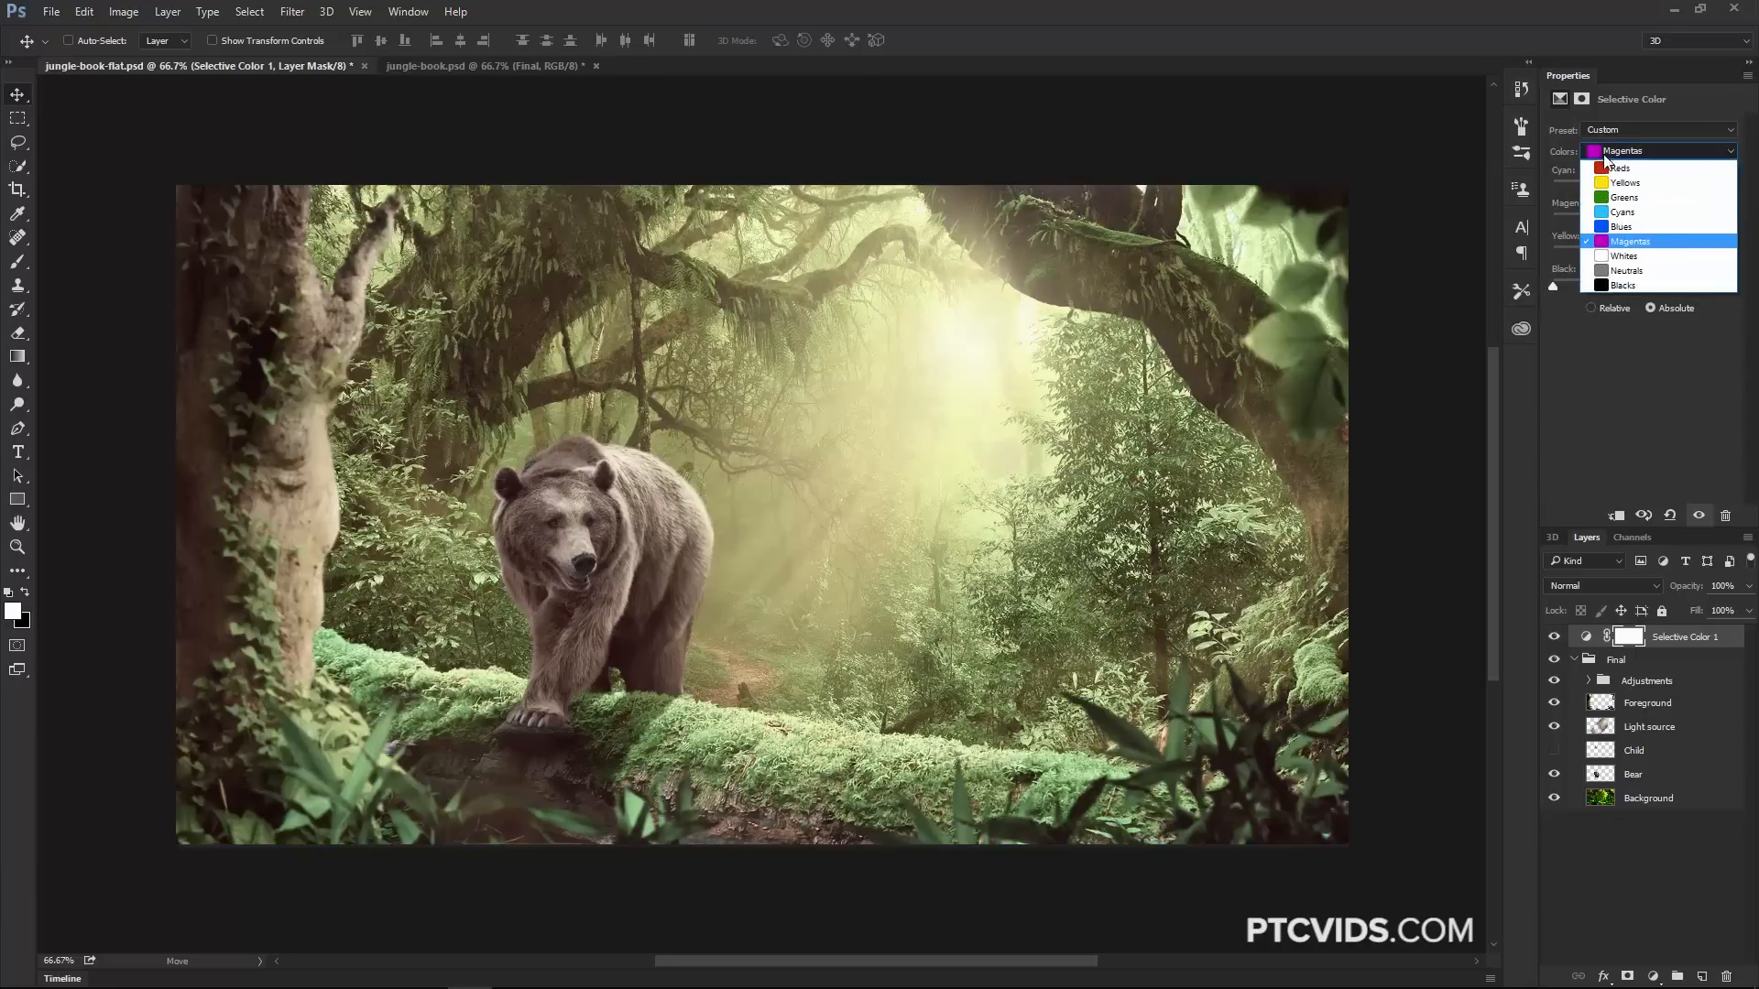
pyautogui.click(1645, 258)
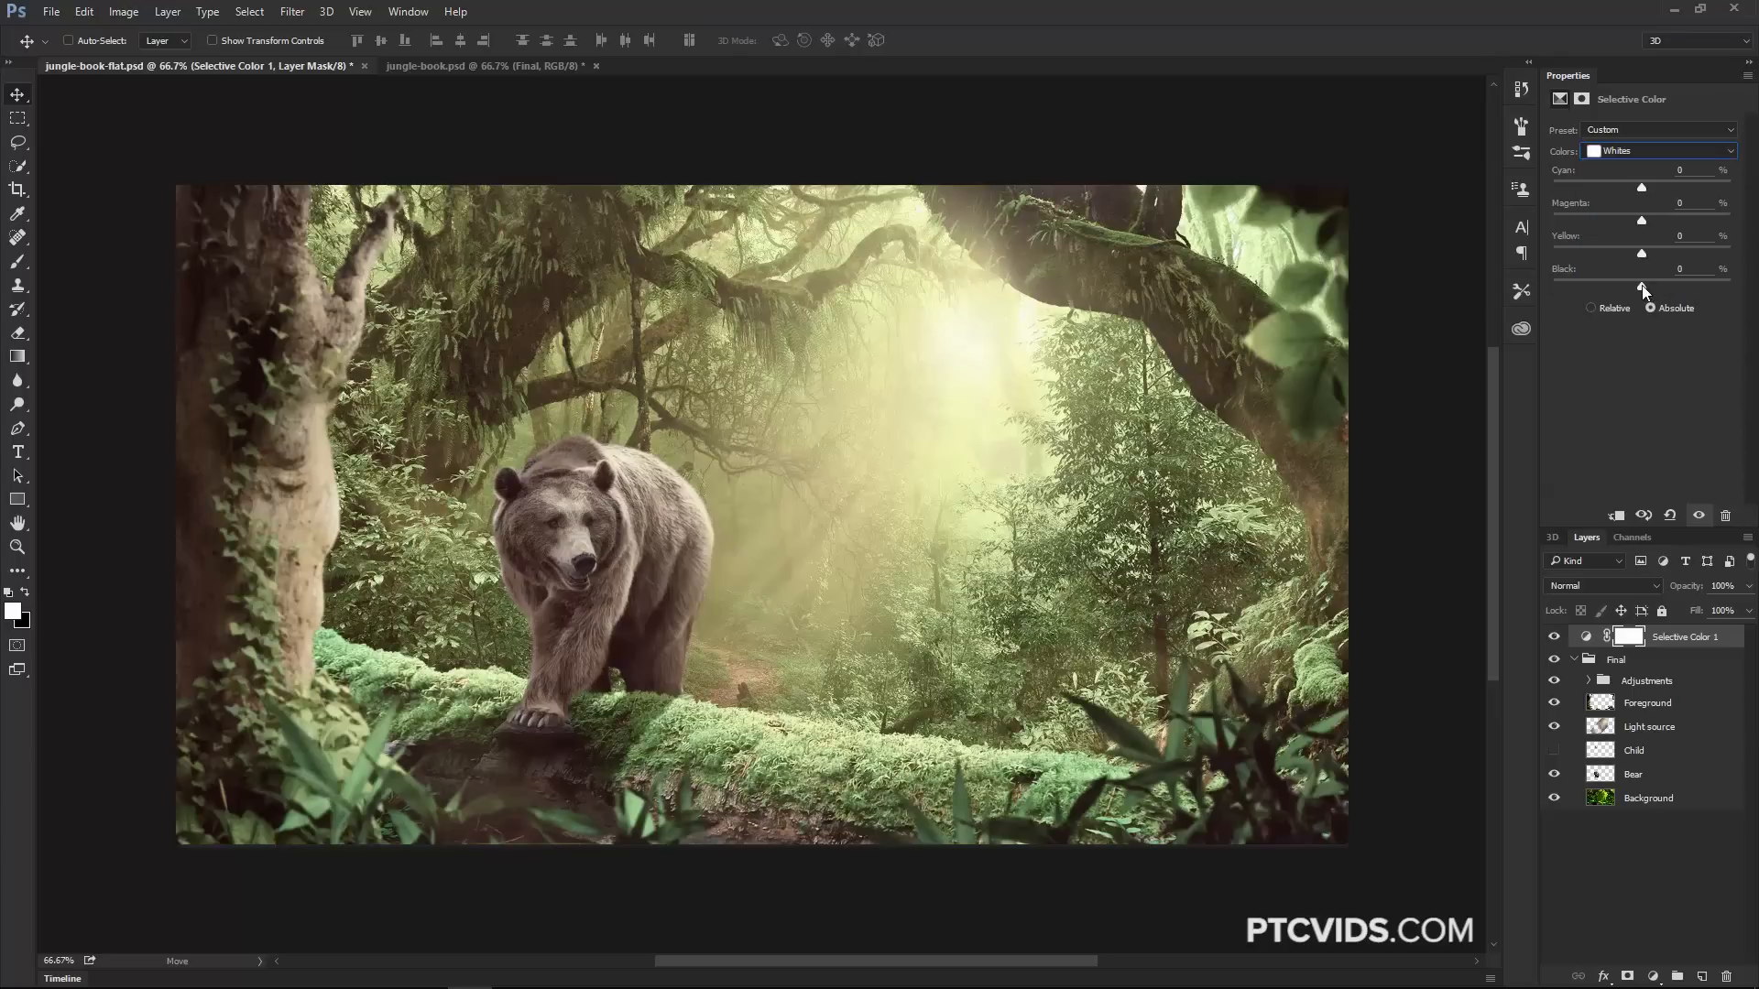
pyautogui.moveTo(1644, 289); pyautogui.dragTo(1718, 286)
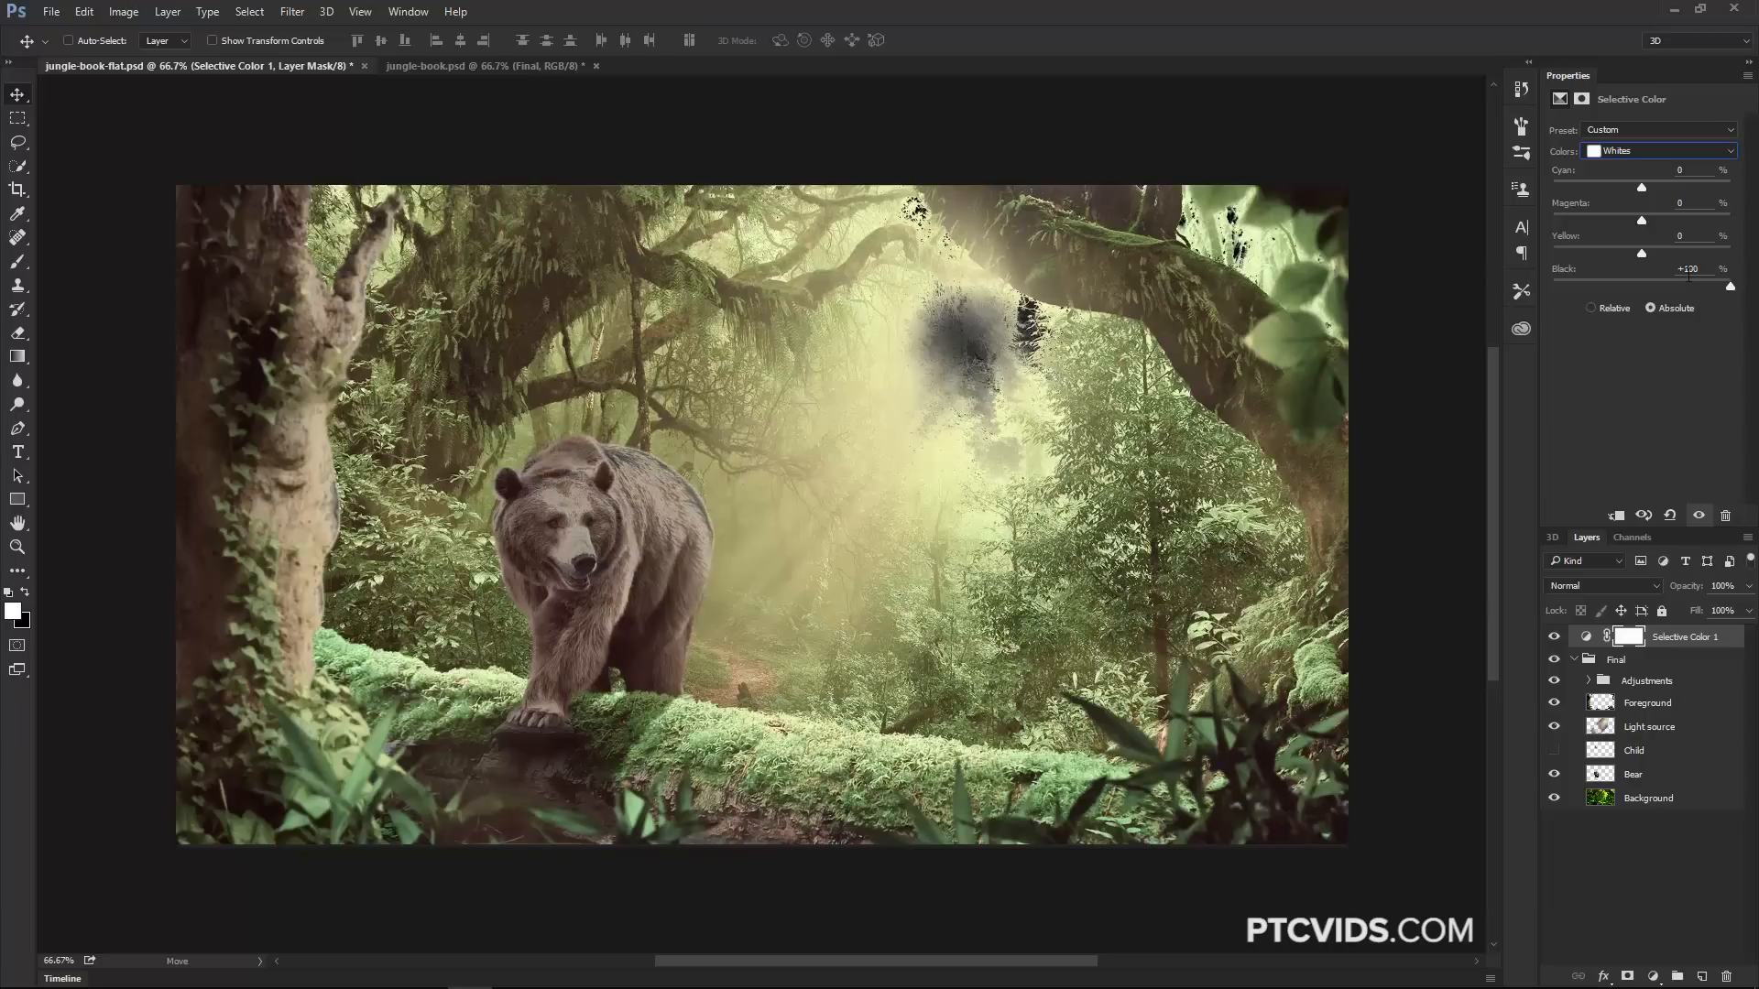
pyautogui.click(1619, 153)
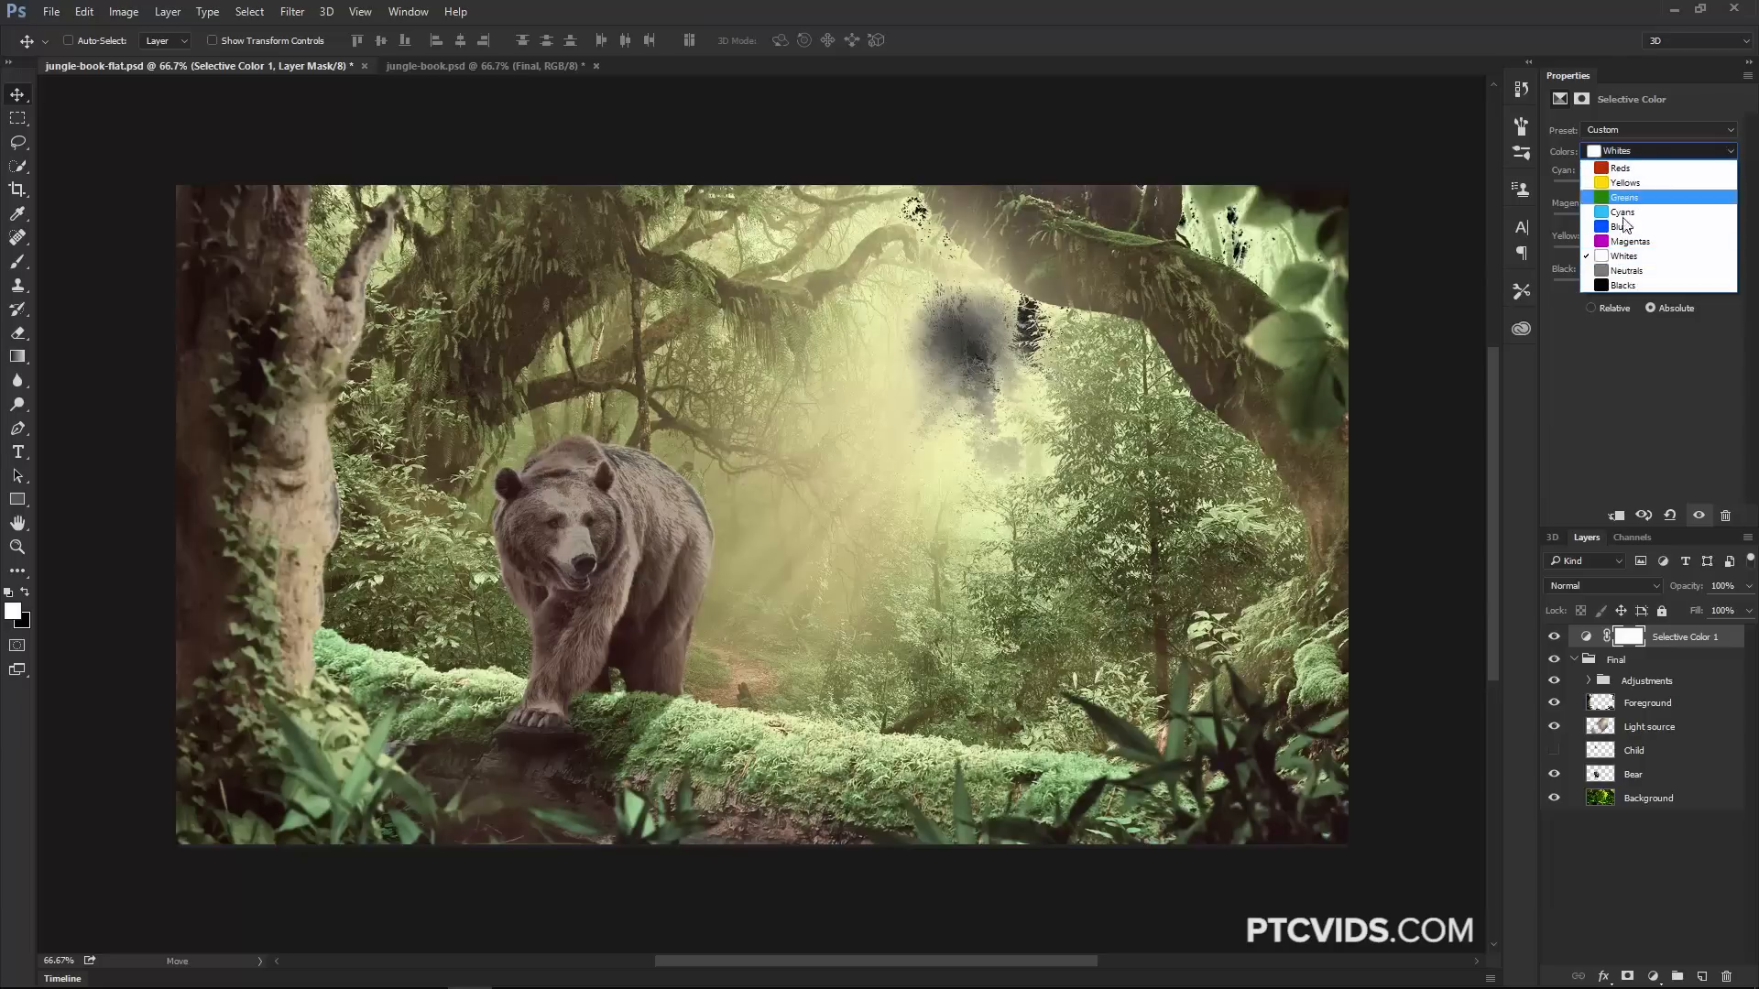
pyautogui.click(1664, 278)
pyautogui.moveTo(1672, 290); pyautogui.dragTo(1742, 298)
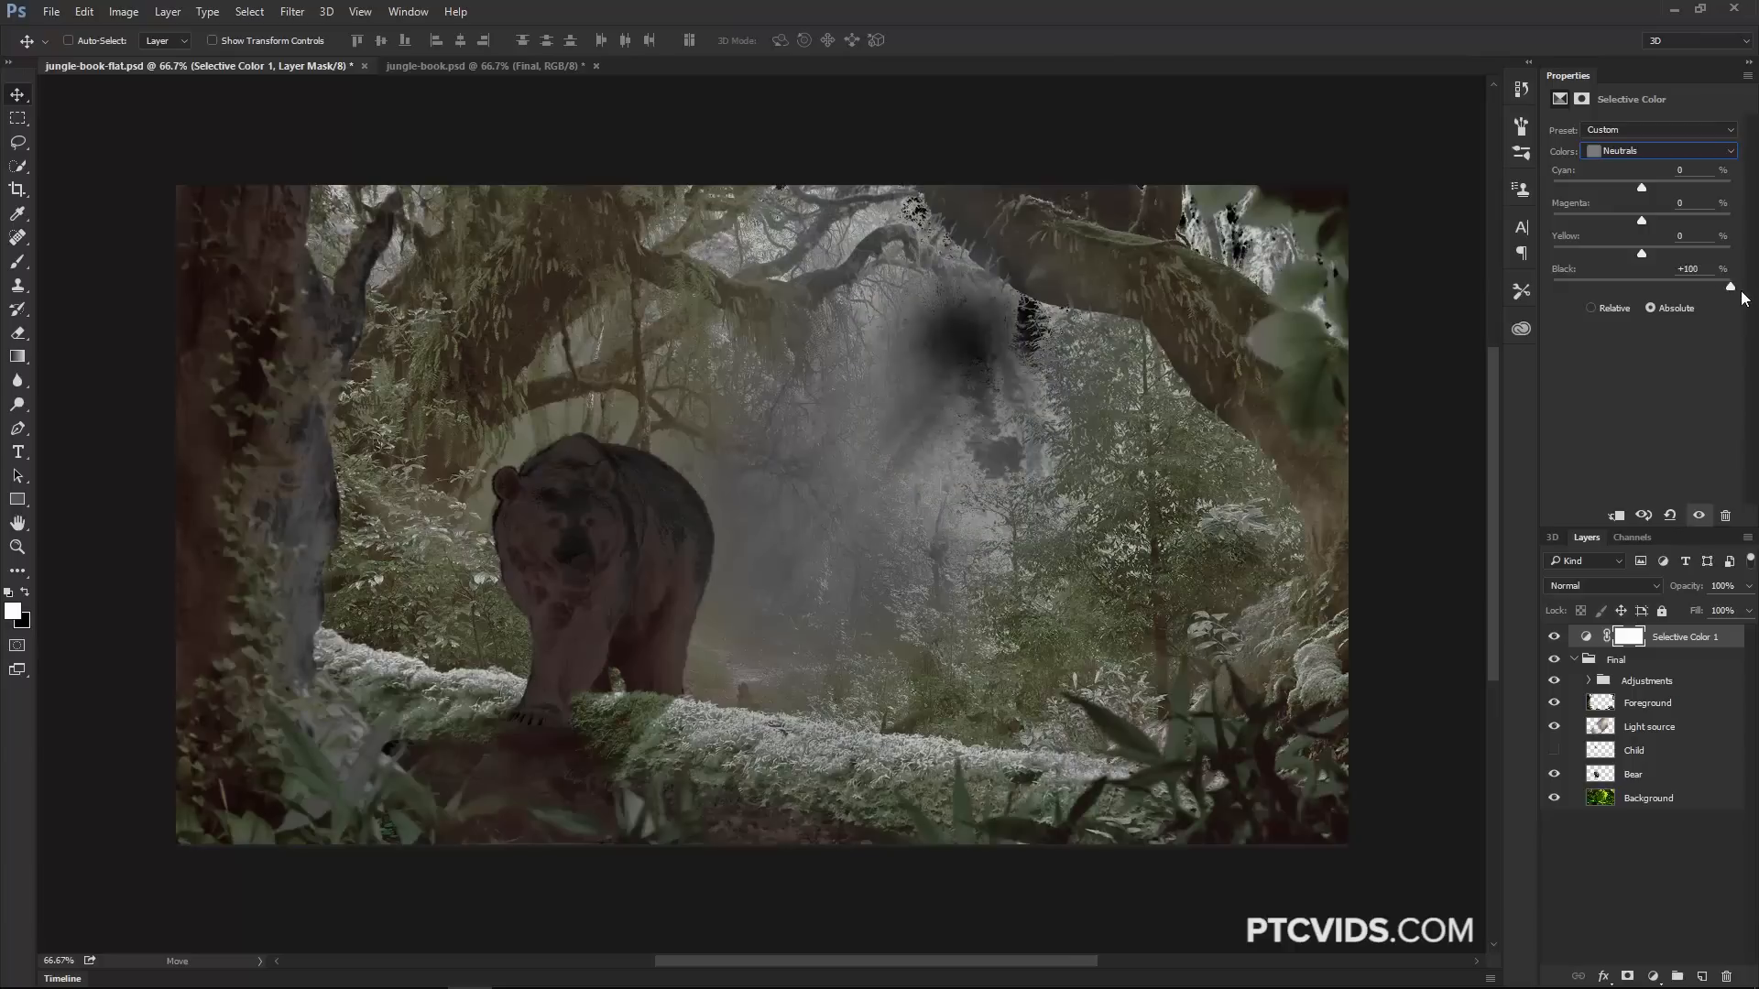
pyautogui.click(1649, 151)
pyautogui.click(1612, 282)
pyautogui.moveTo(1643, 287); pyautogui.dragTo(1736, 290)
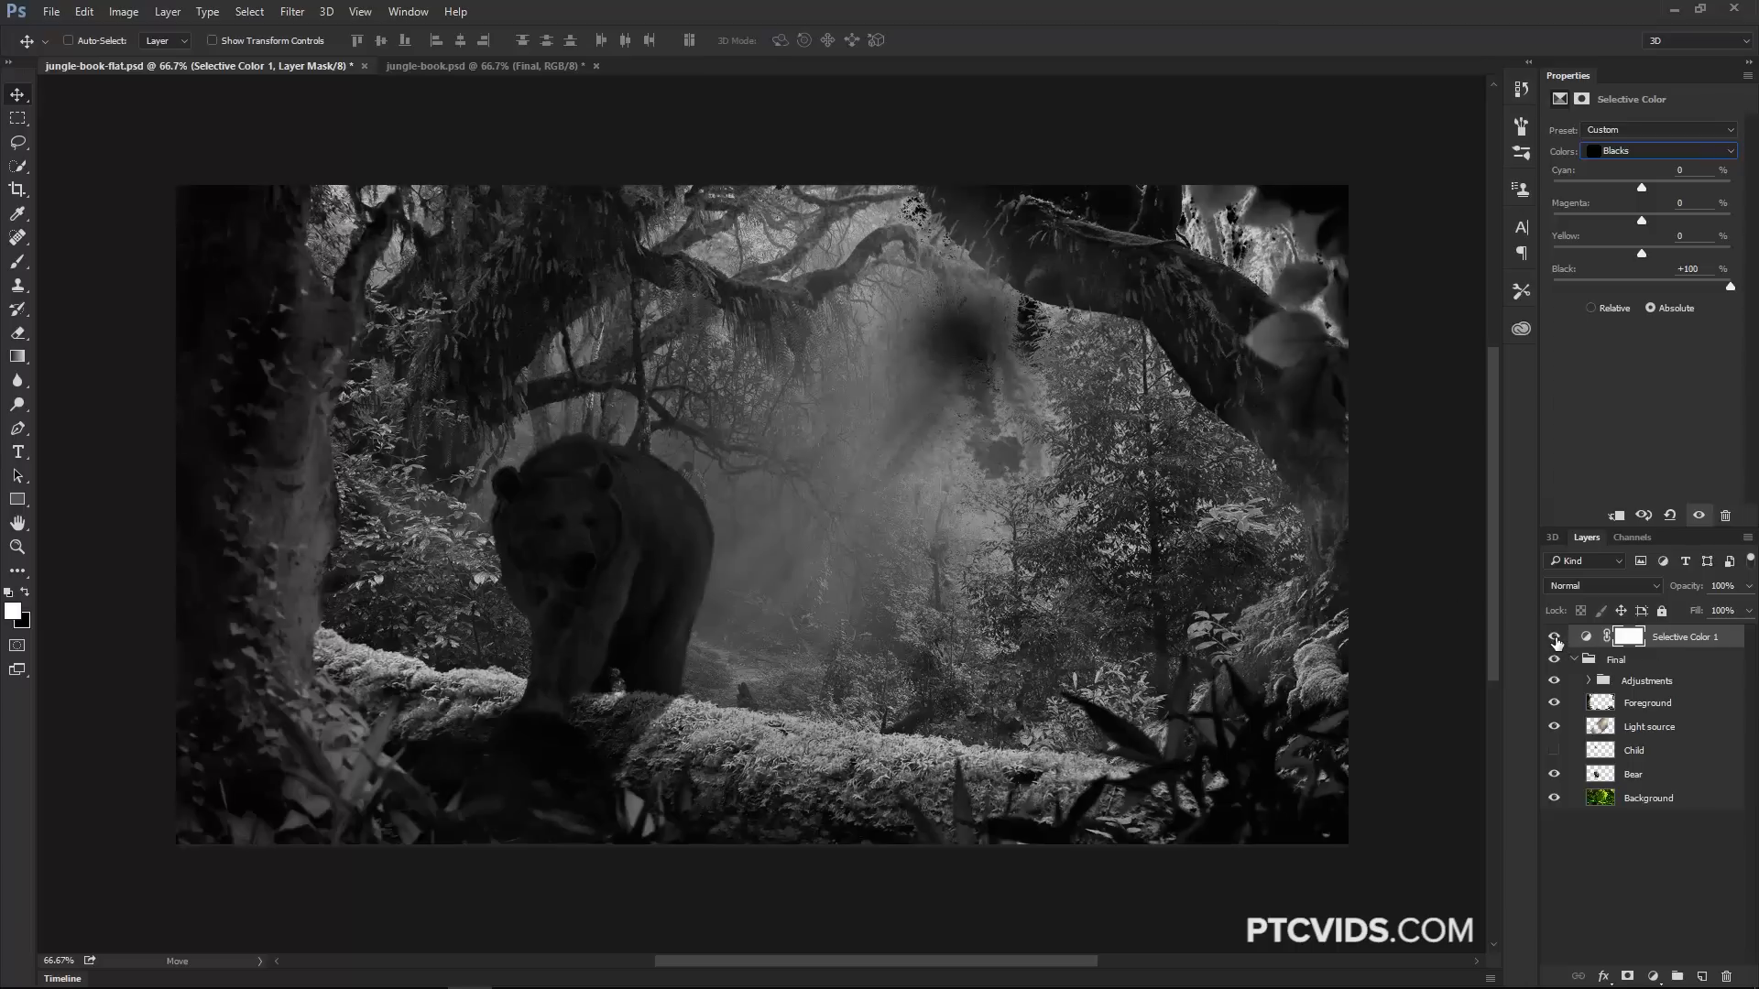
# Rename the Selective Color layer as Saturation Map and switch it off and on to compare it with the color image.
pyautogui.doubleClick(1708, 639)
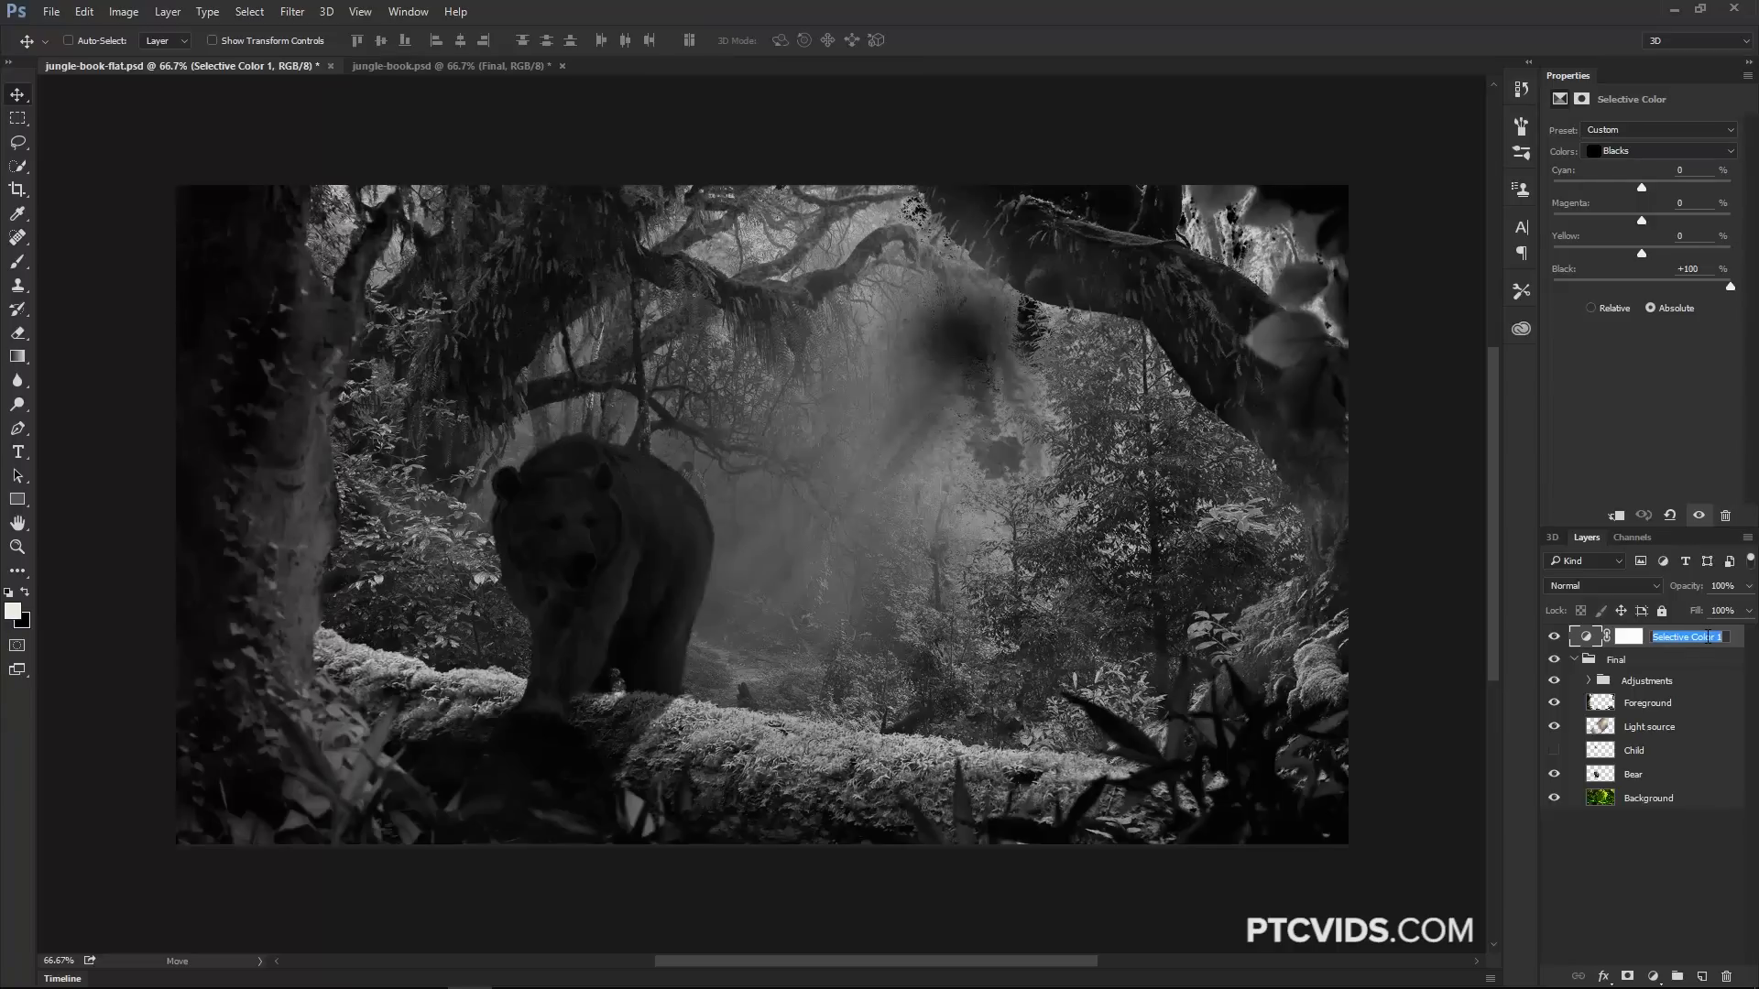
pyautogui.write('Saturation Map')
pyautogui.click(1554, 637)
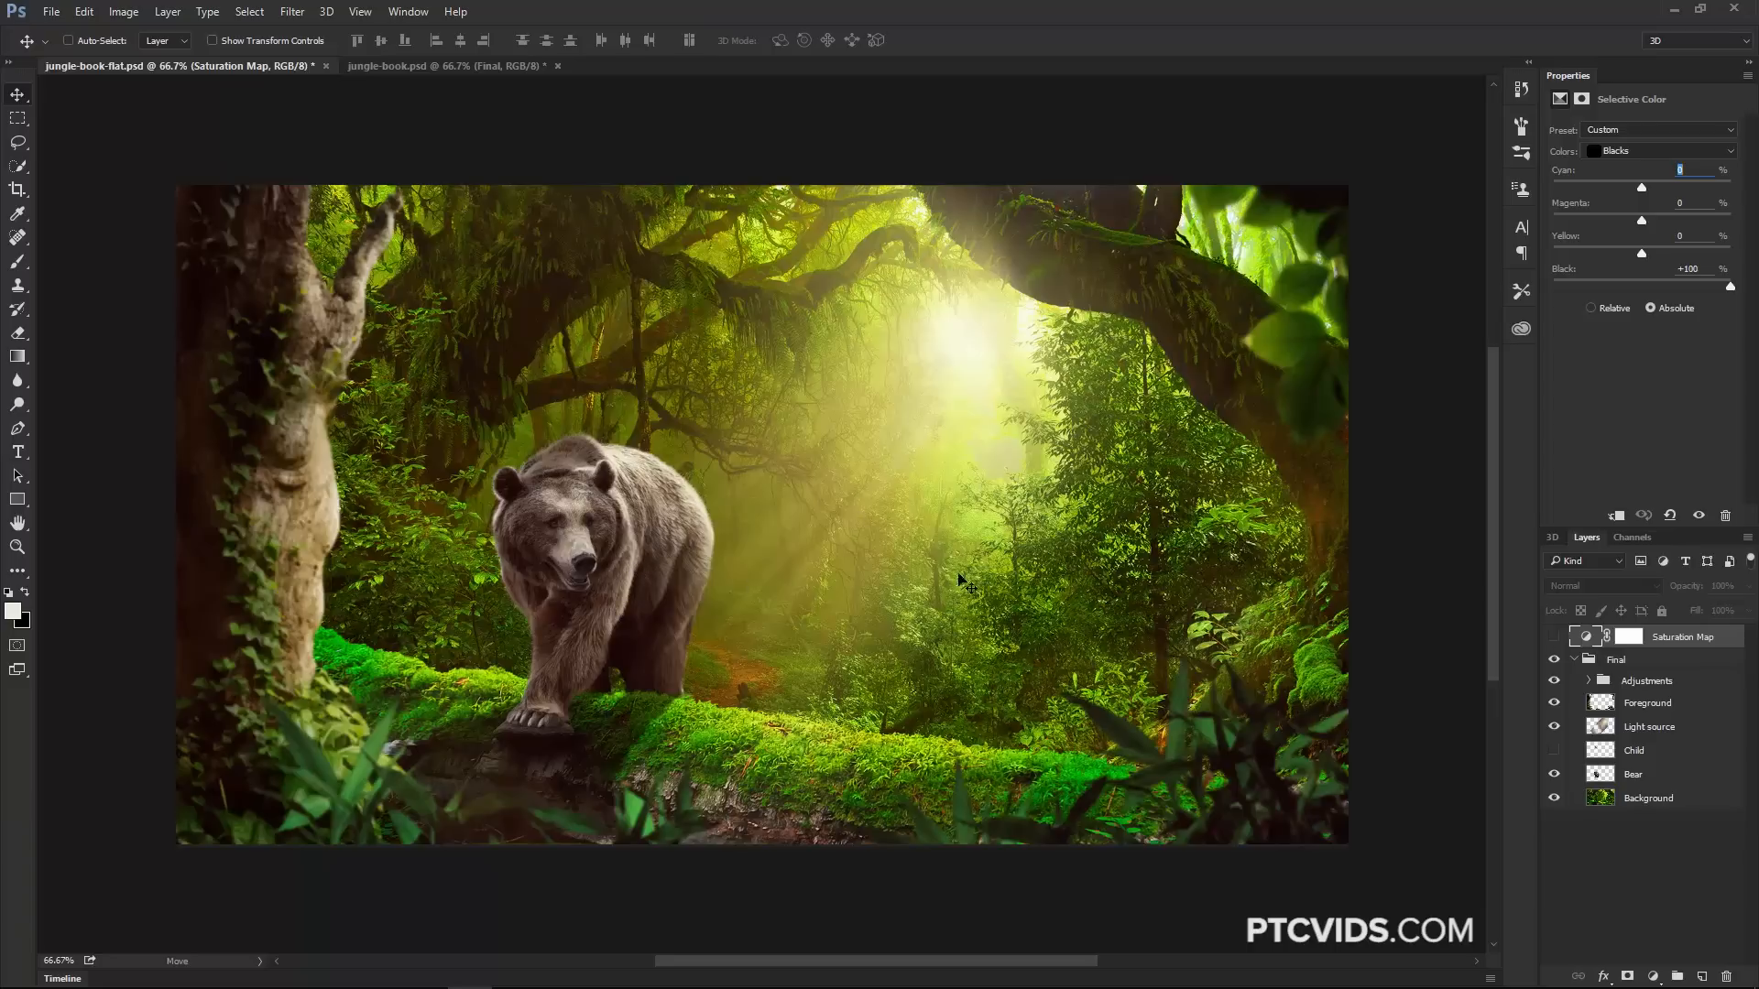
pyautogui.click(1555, 637)
# Add a Hue/Saturation adjustment layer above the Bear layer and clip it to the bear.
pyautogui.click(1635, 775)
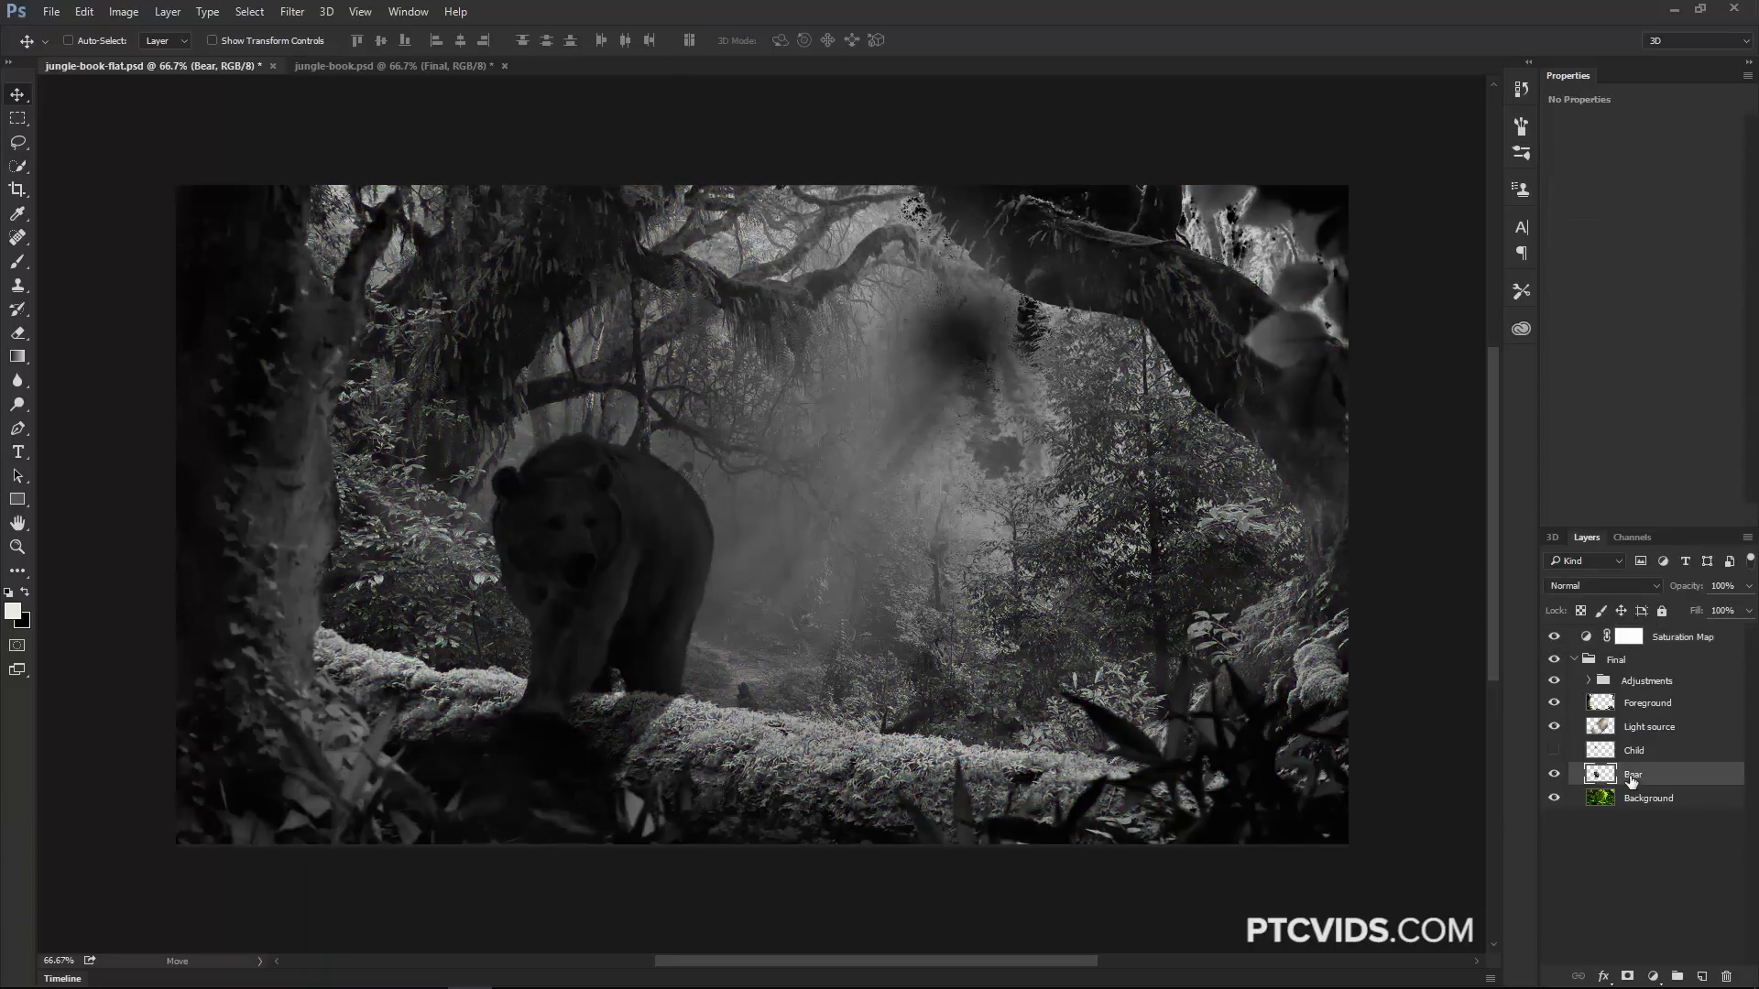
pyautogui.click(1655, 976)
pyautogui.click(1528, 751)
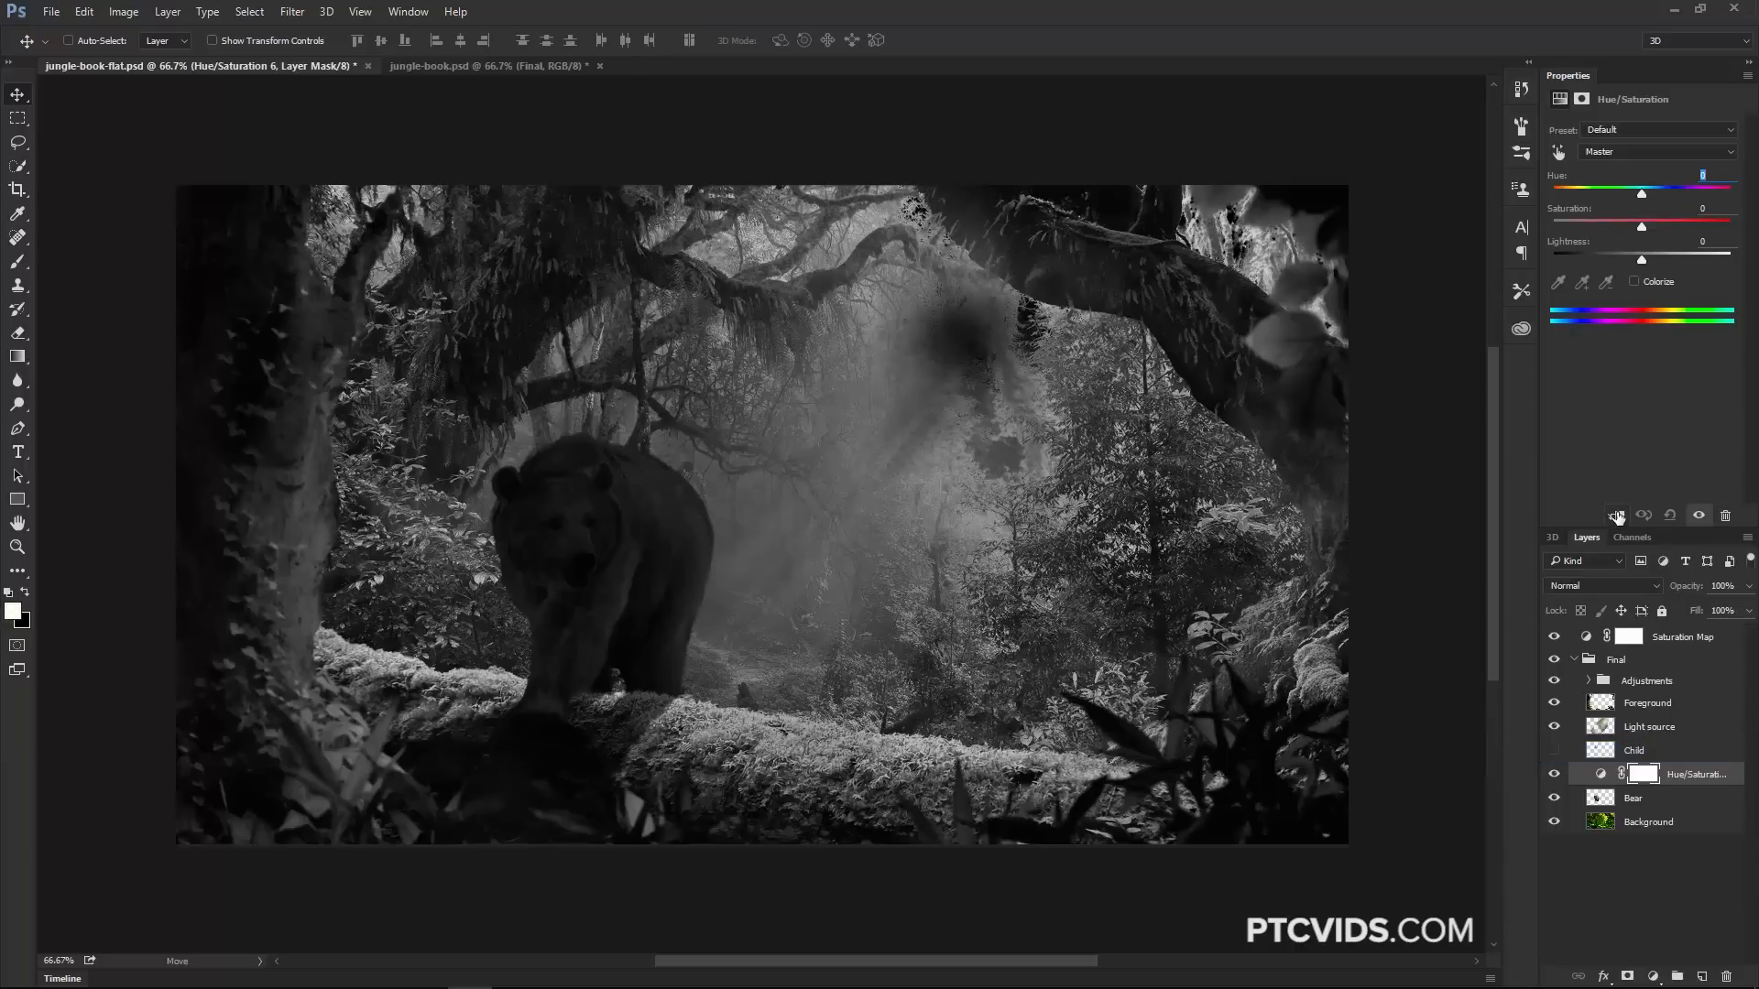
pyautogui.click(1616, 516)
# Test the bear's saturation at the extremes of -100 and +100, viewing it both with and without the Saturation Map.
pyautogui.moveTo(1640, 226); pyautogui.dragTo(1543, 233)
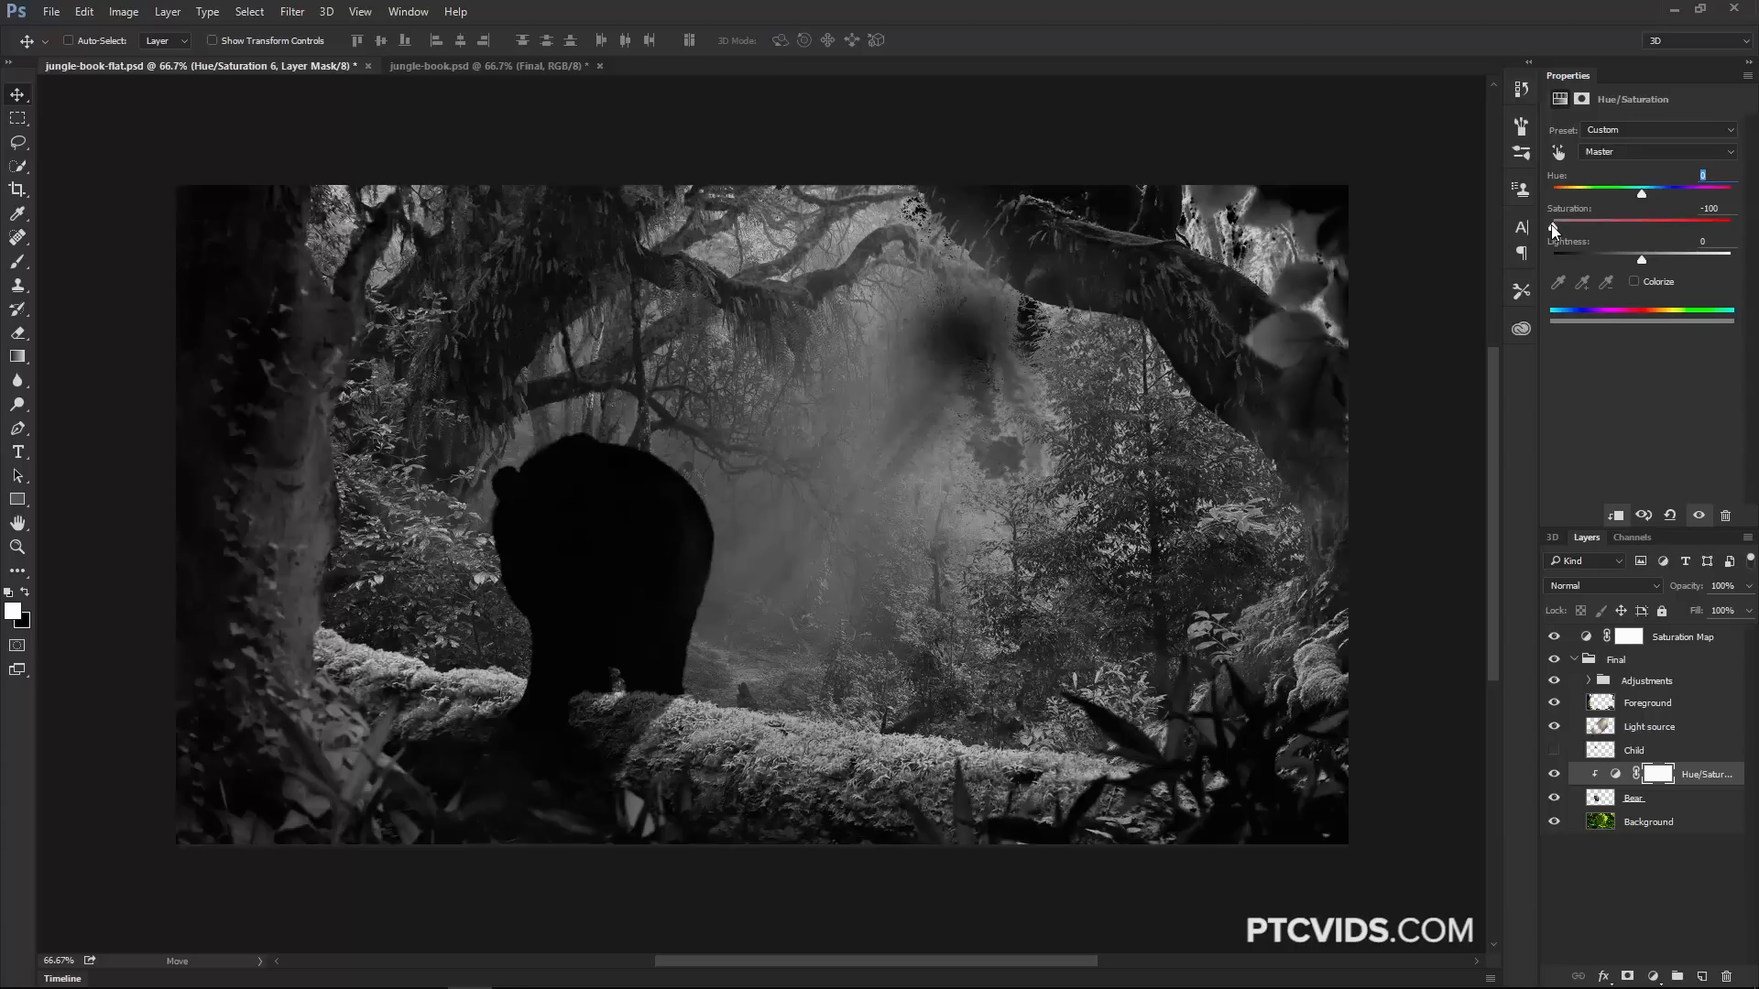
pyautogui.moveTo(1553, 229); pyautogui.dragTo(1749, 237)
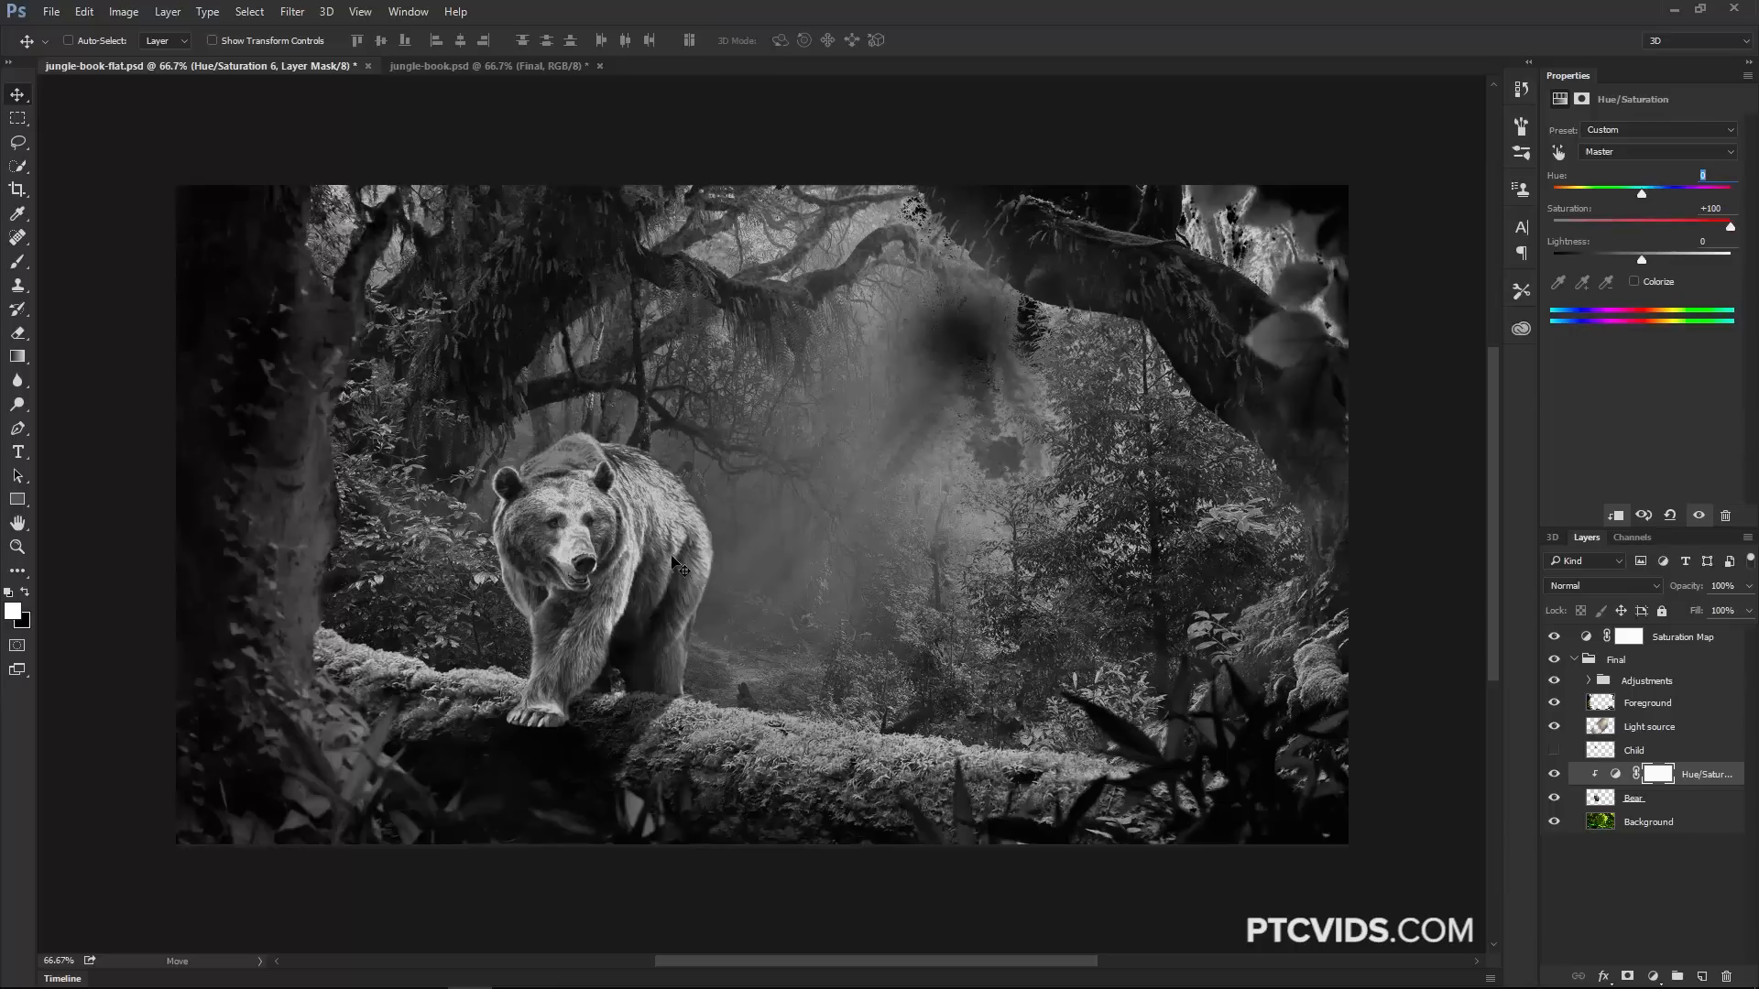
pyautogui.click(1554, 638)
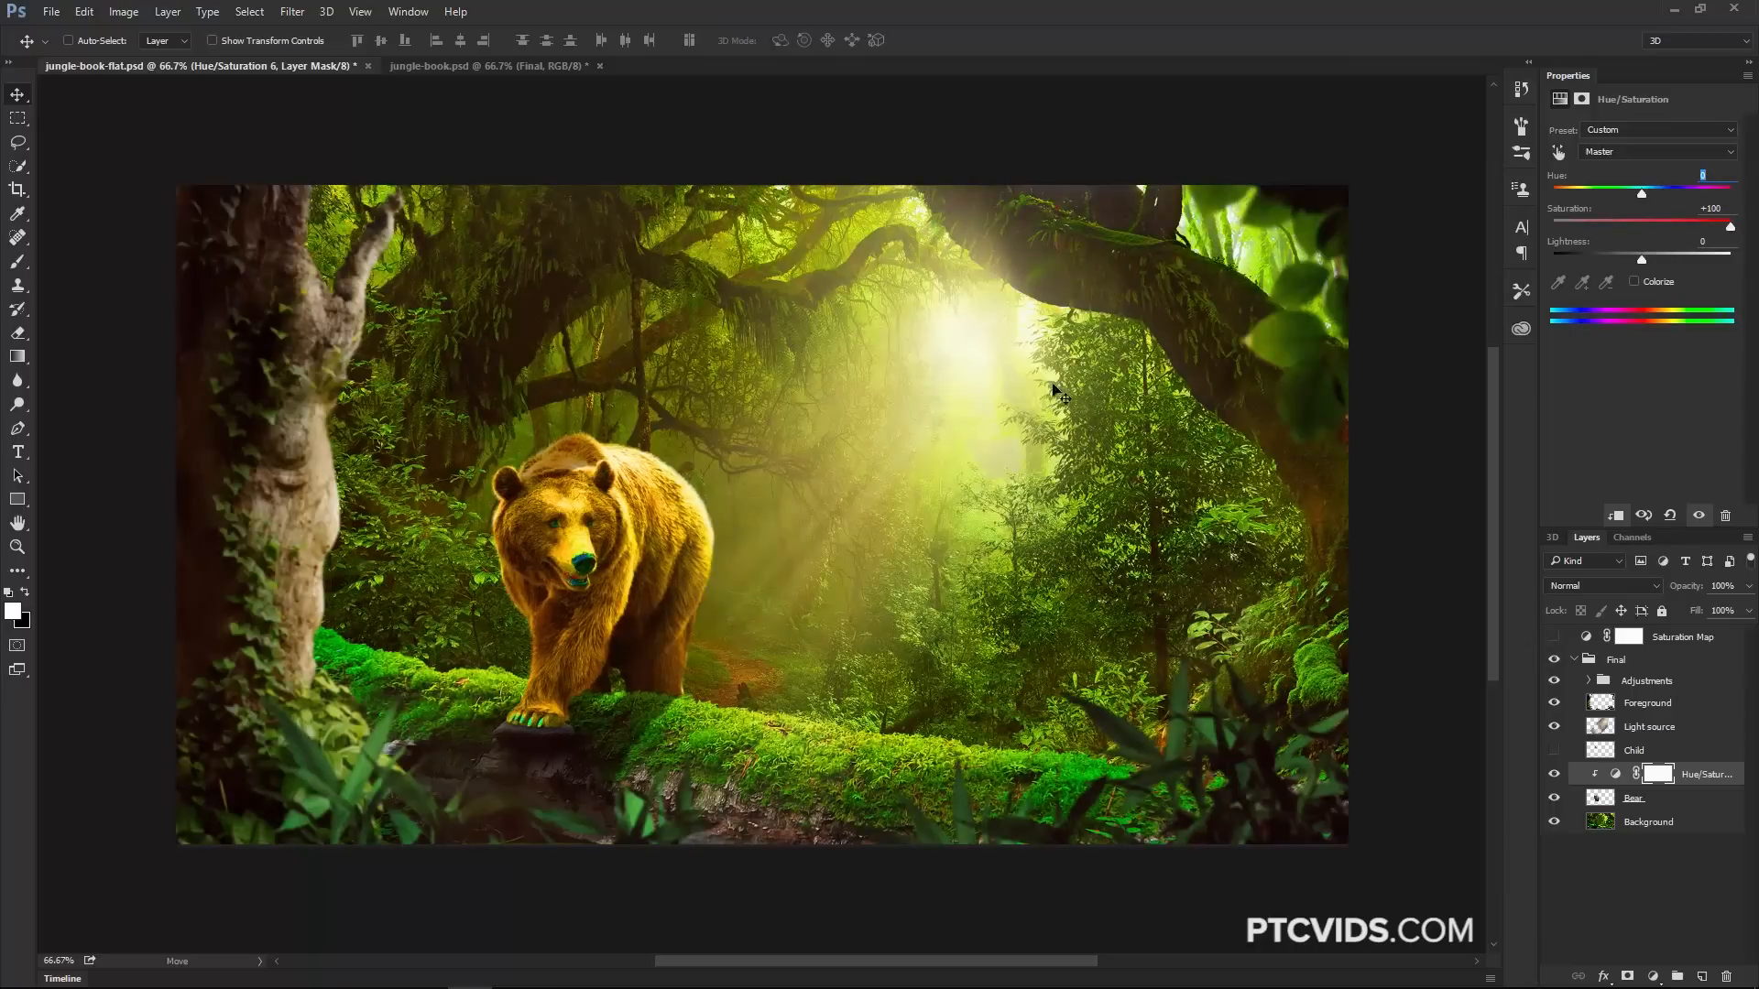
pyautogui.moveTo(1731, 227); pyautogui.dragTo(1546, 229)
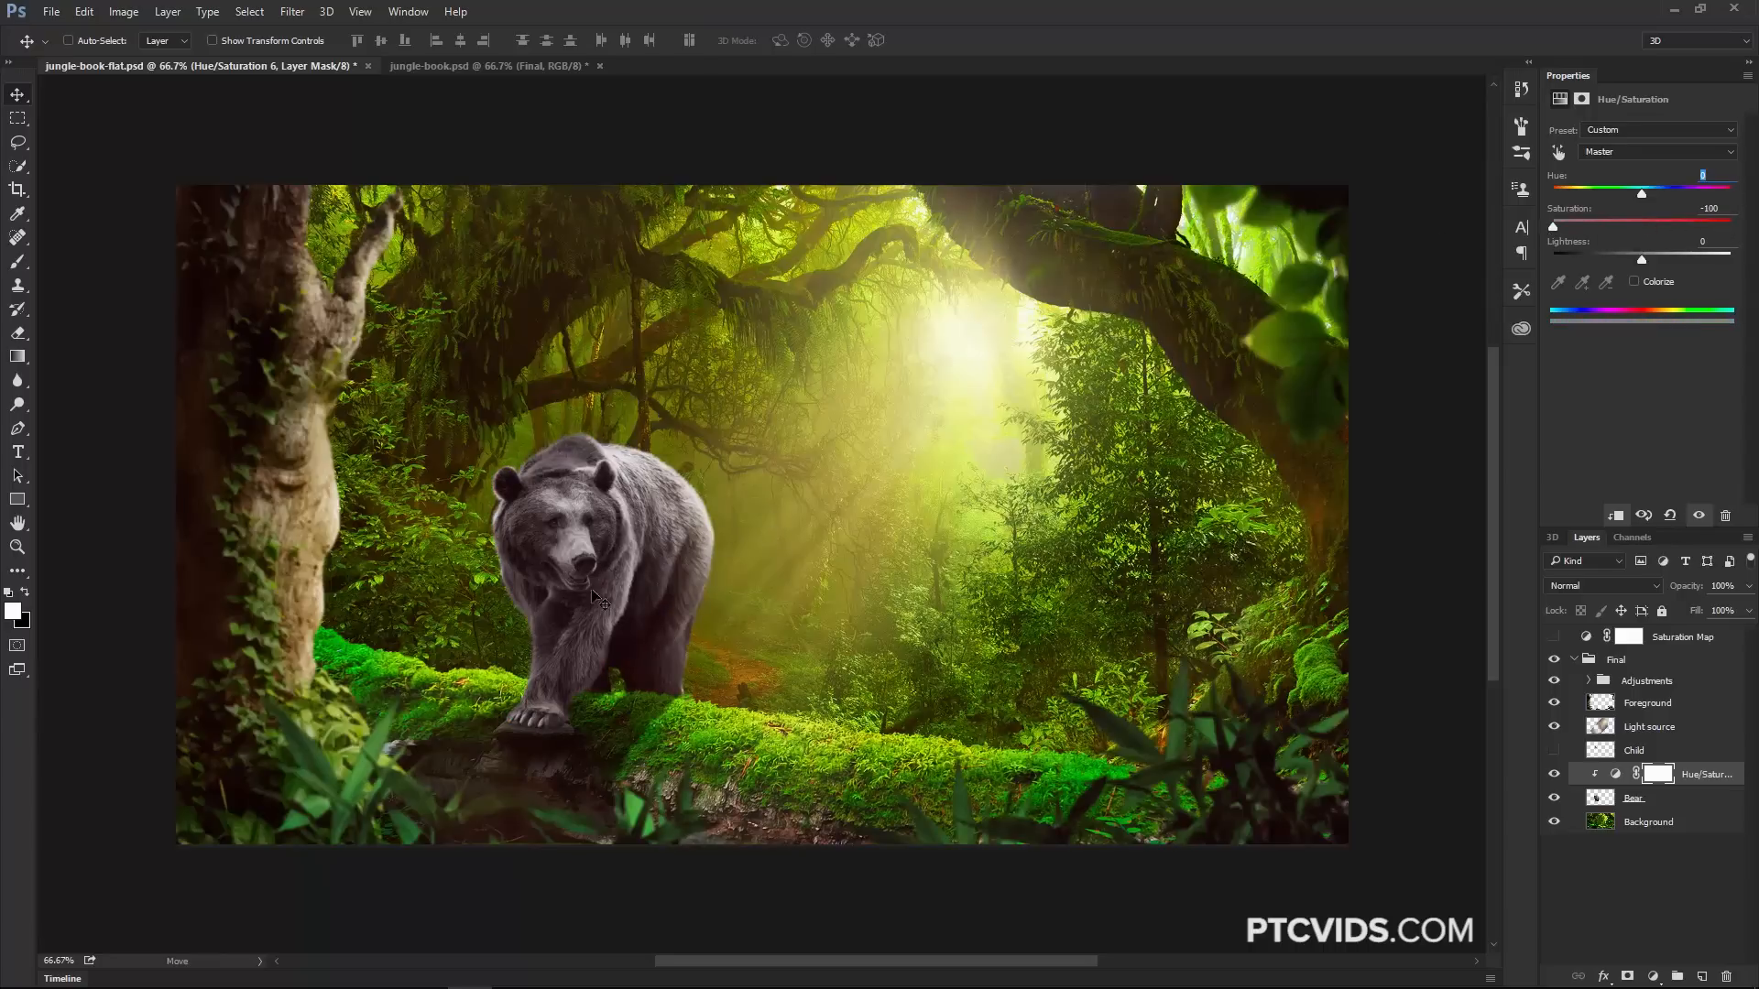
# Compare the image with and without the Adjustments group, leave the group hidden, and show the Saturation Map again.
pyautogui.click(1555, 681)
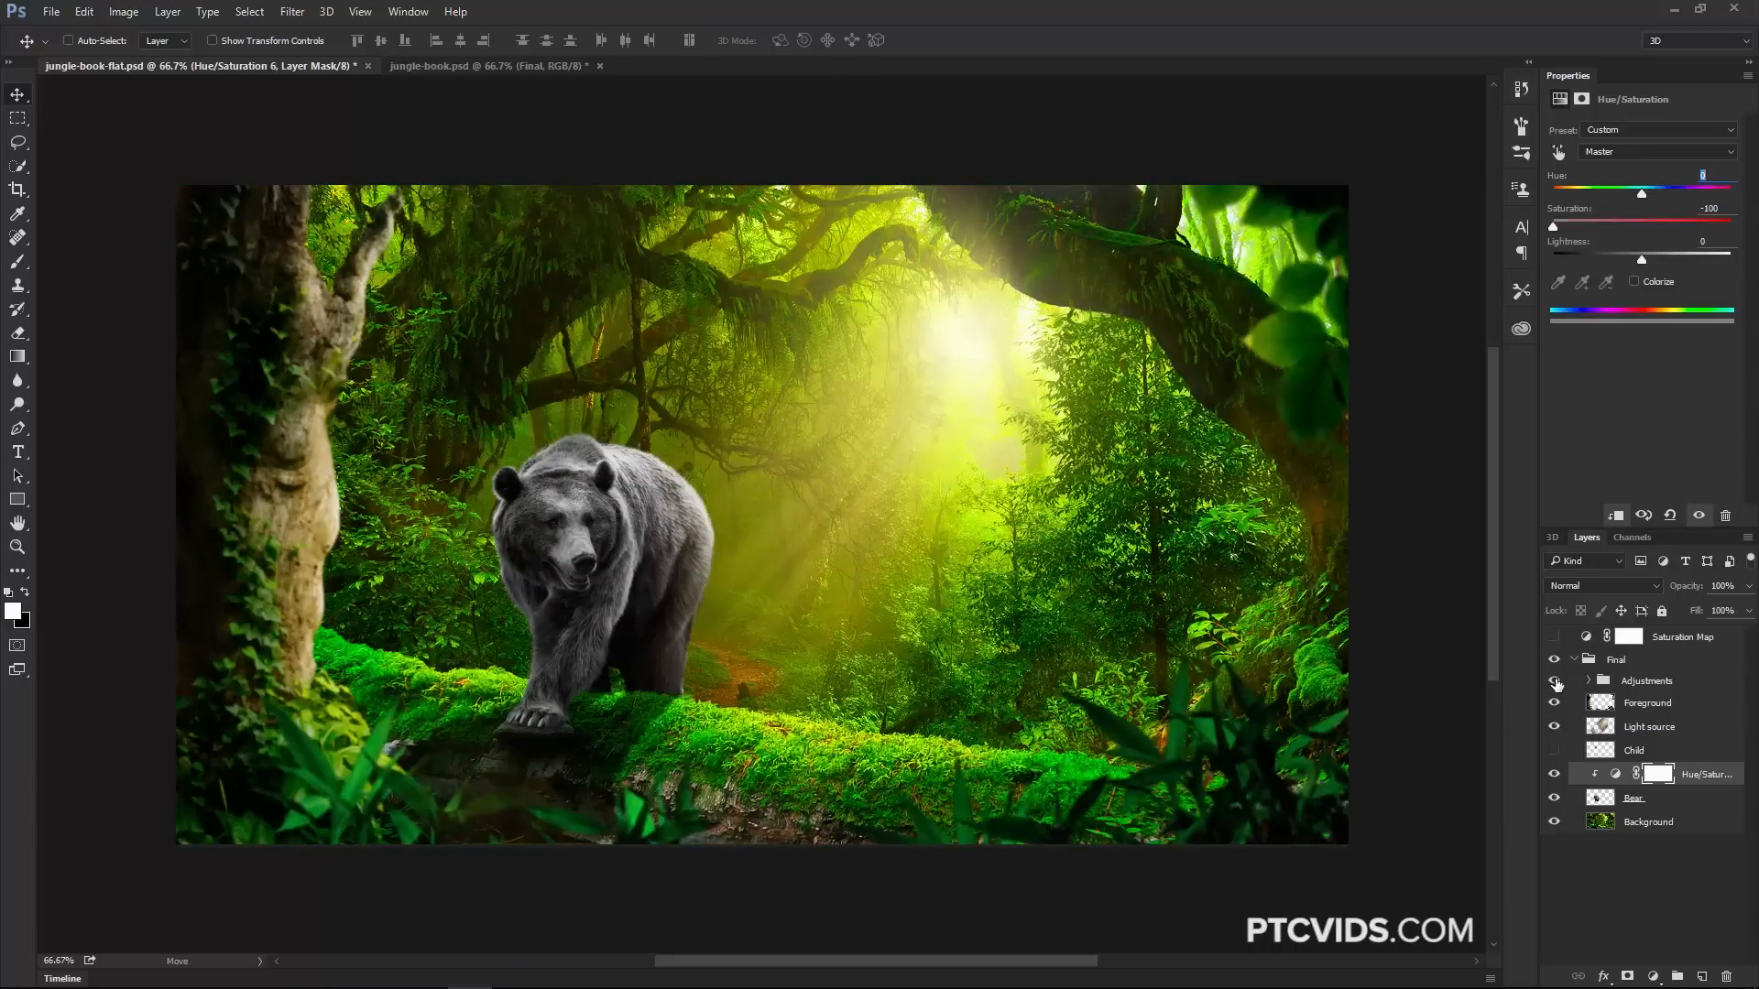
pyautogui.click(1555, 681)
pyautogui.click(1555, 680)
pyautogui.click(1554, 637)
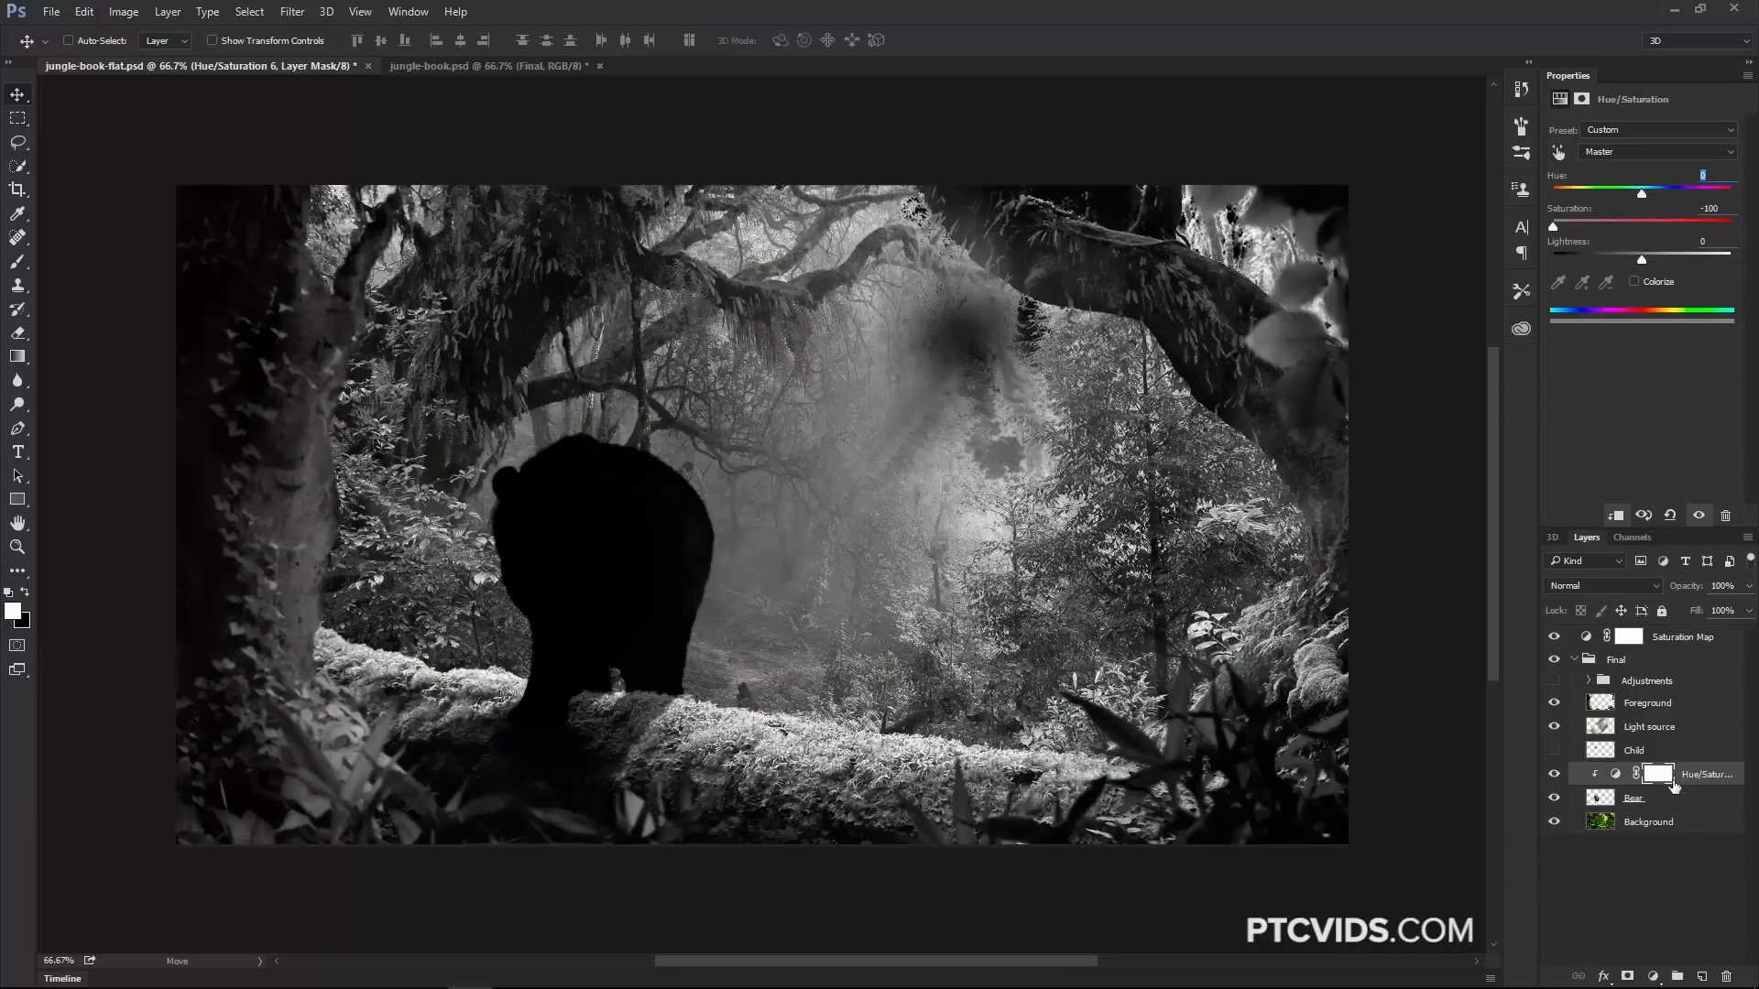
# Set the bear's saturation to +73, hide the Saturation Map, and compare the bear with and without the adjustment.
pyautogui.moveTo(1554, 228); pyautogui.dragTo(1700, 227)
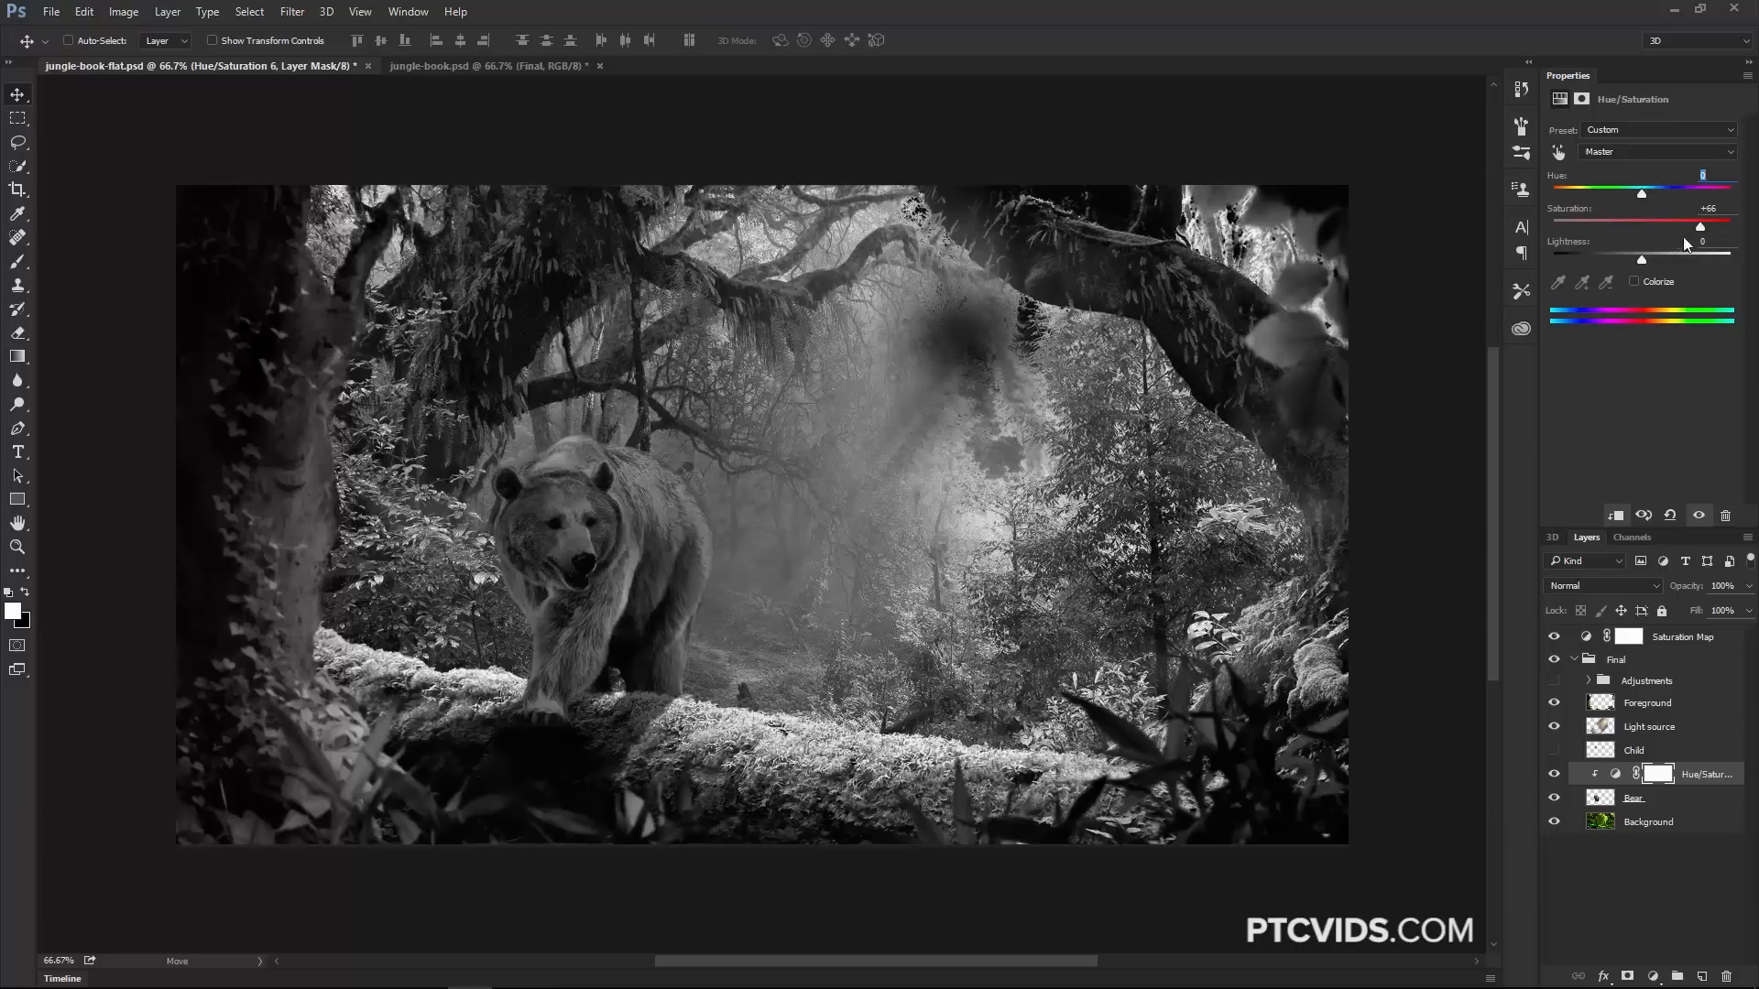
pyautogui.moveTo(1700, 227); pyautogui.dragTo(1707, 227)
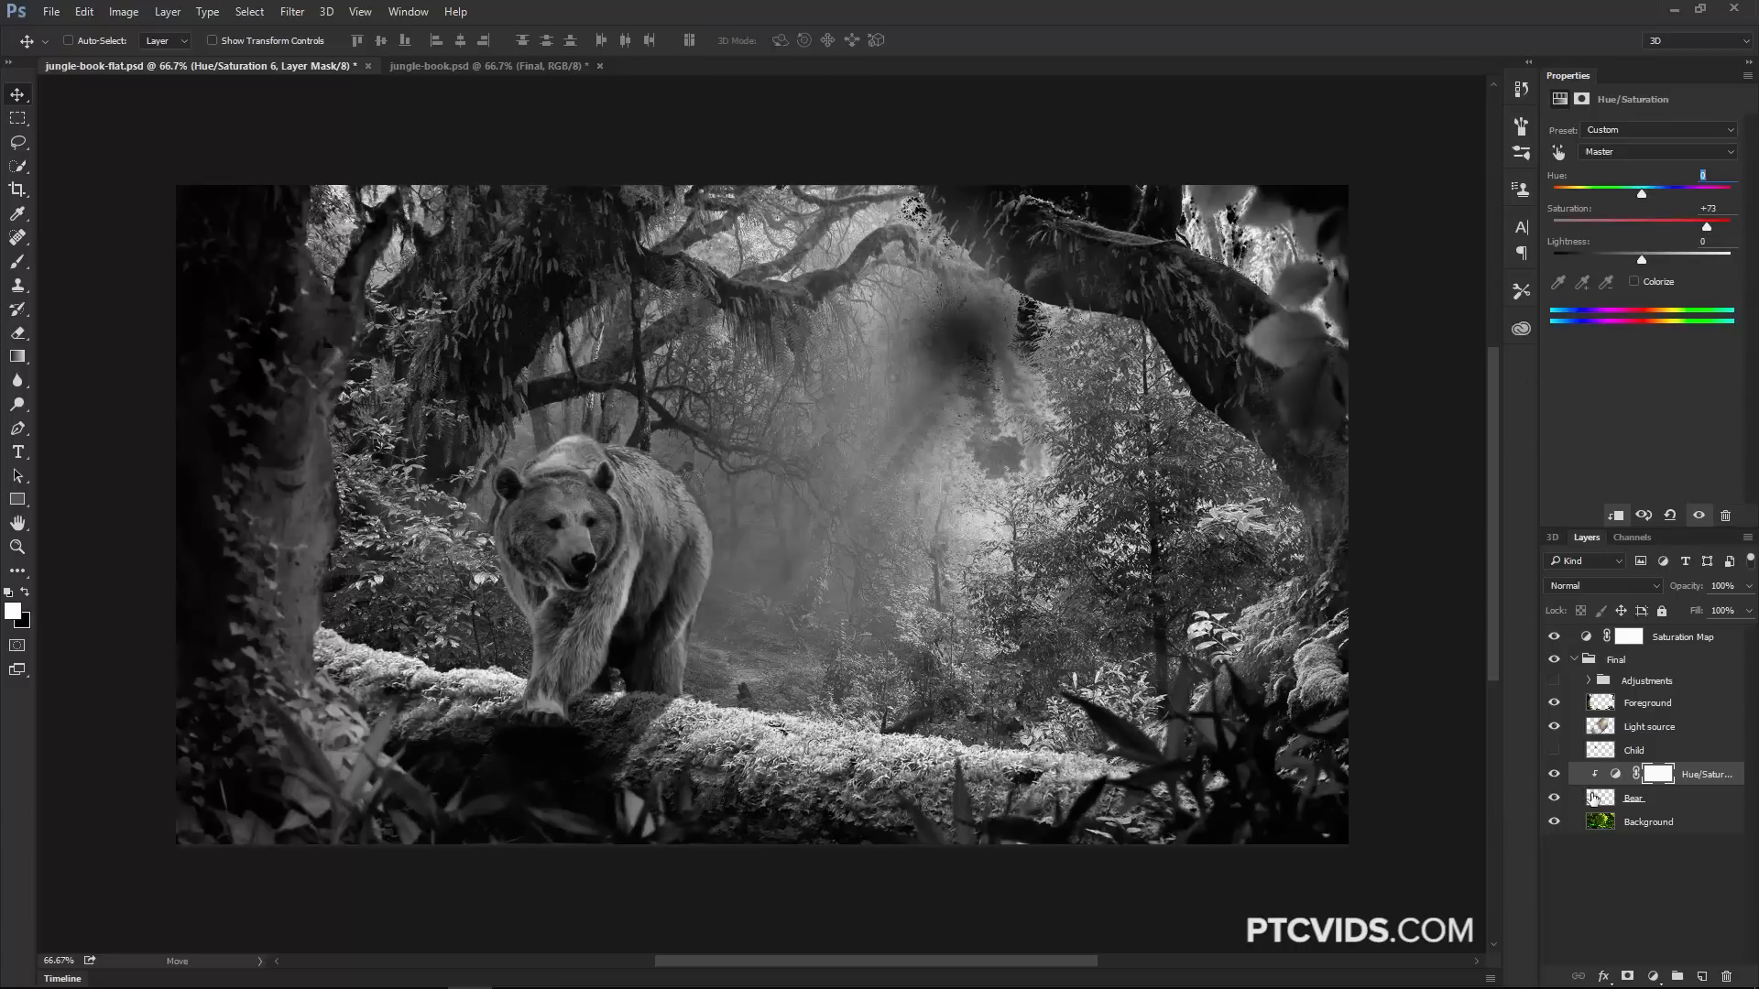
pyautogui.click(1554, 639)
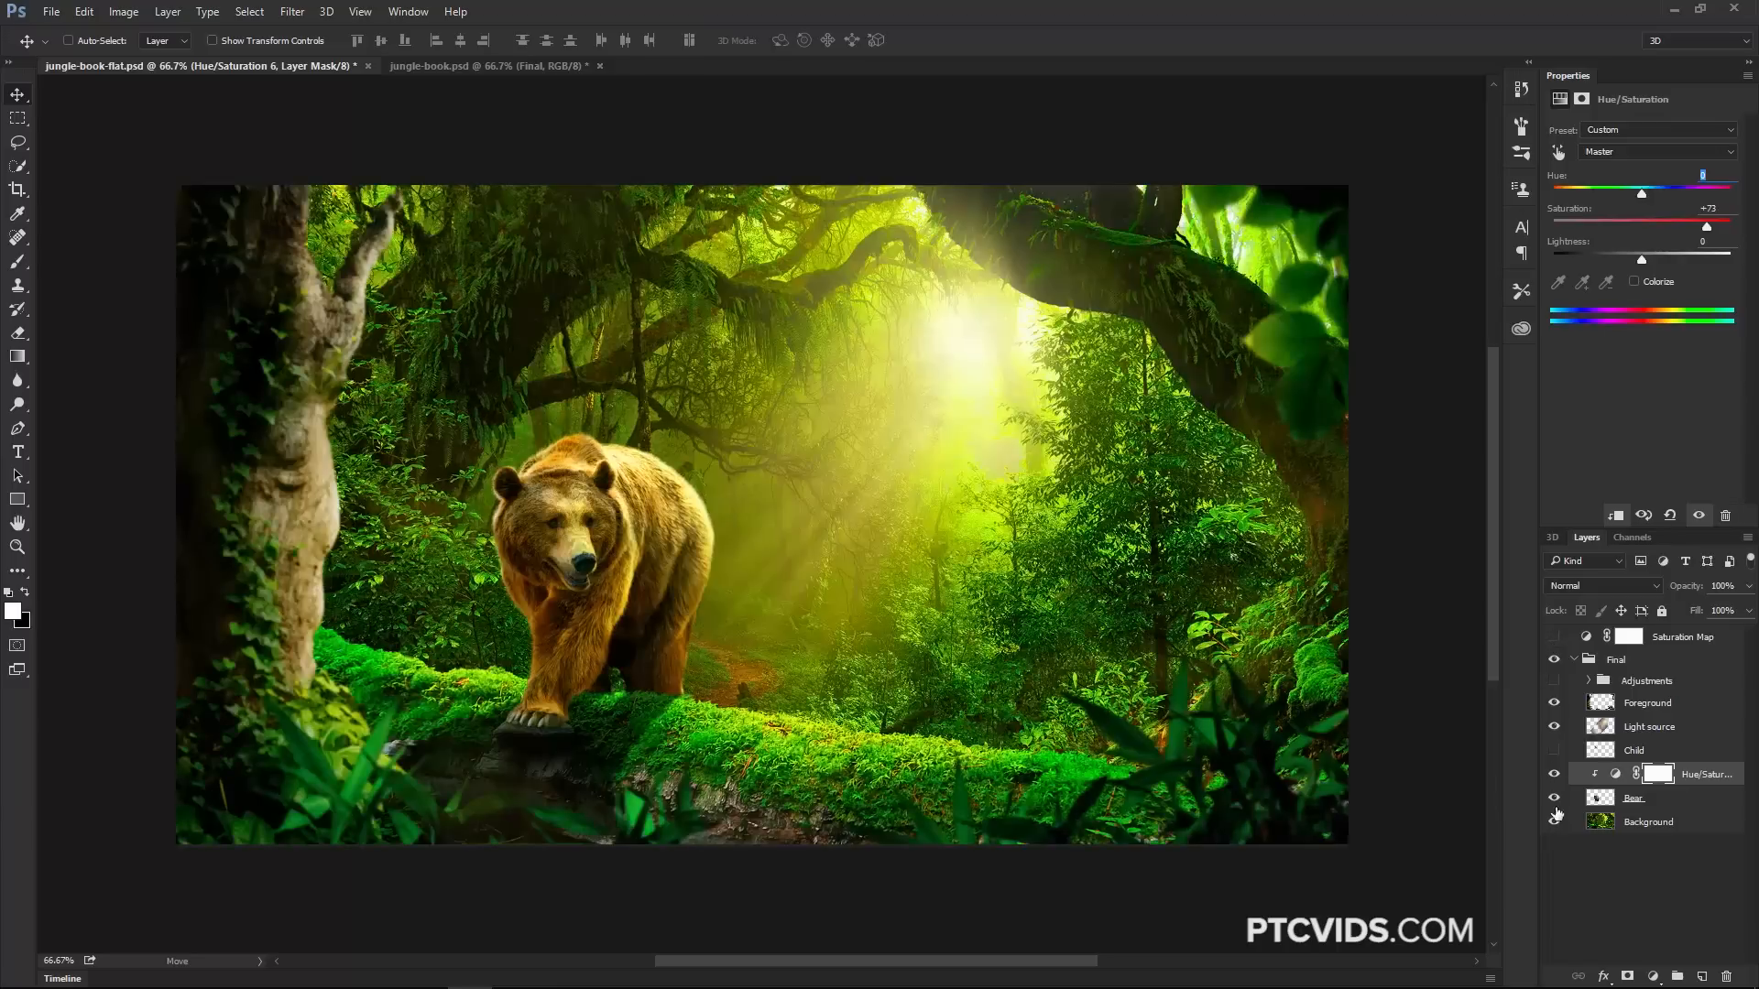
pyautogui.click(1554, 777)
pyautogui.click(1554, 777)
# Add a Hue/Saturation adjustment clipped to the Background layer and, with the Saturation Map shown, set its saturation to -53.
pyautogui.click(1649, 824)
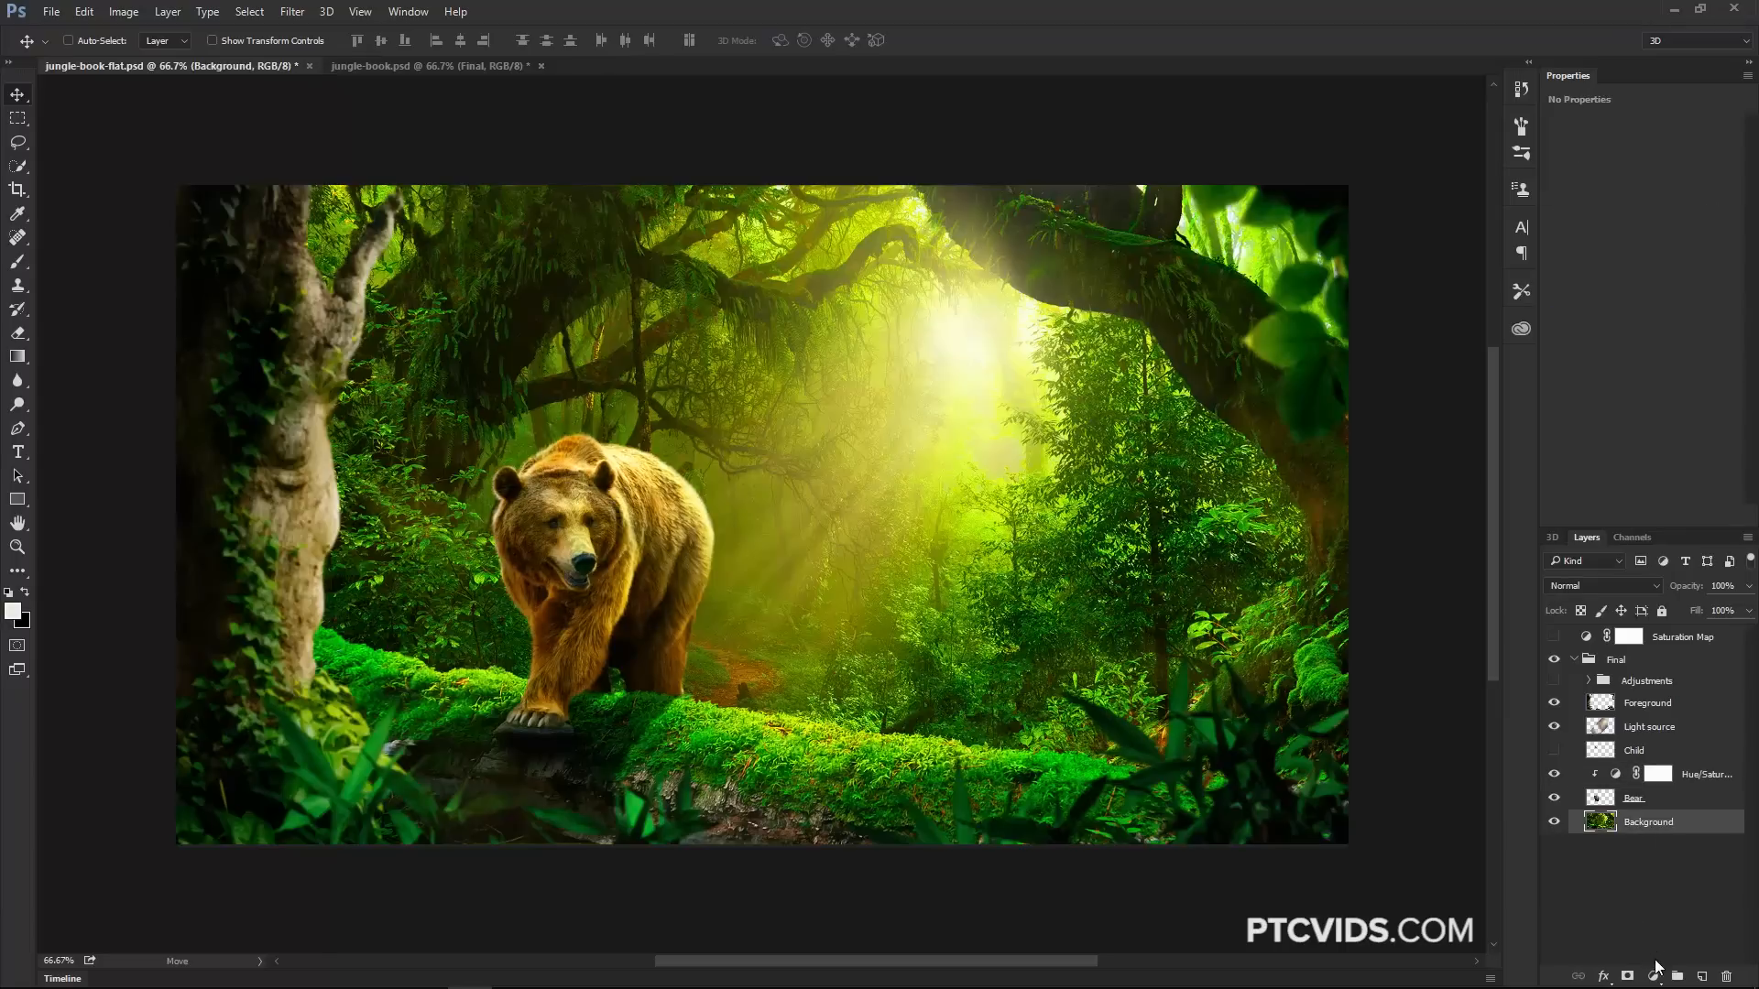
pyautogui.click(1654, 977)
pyautogui.click(1507, 747)
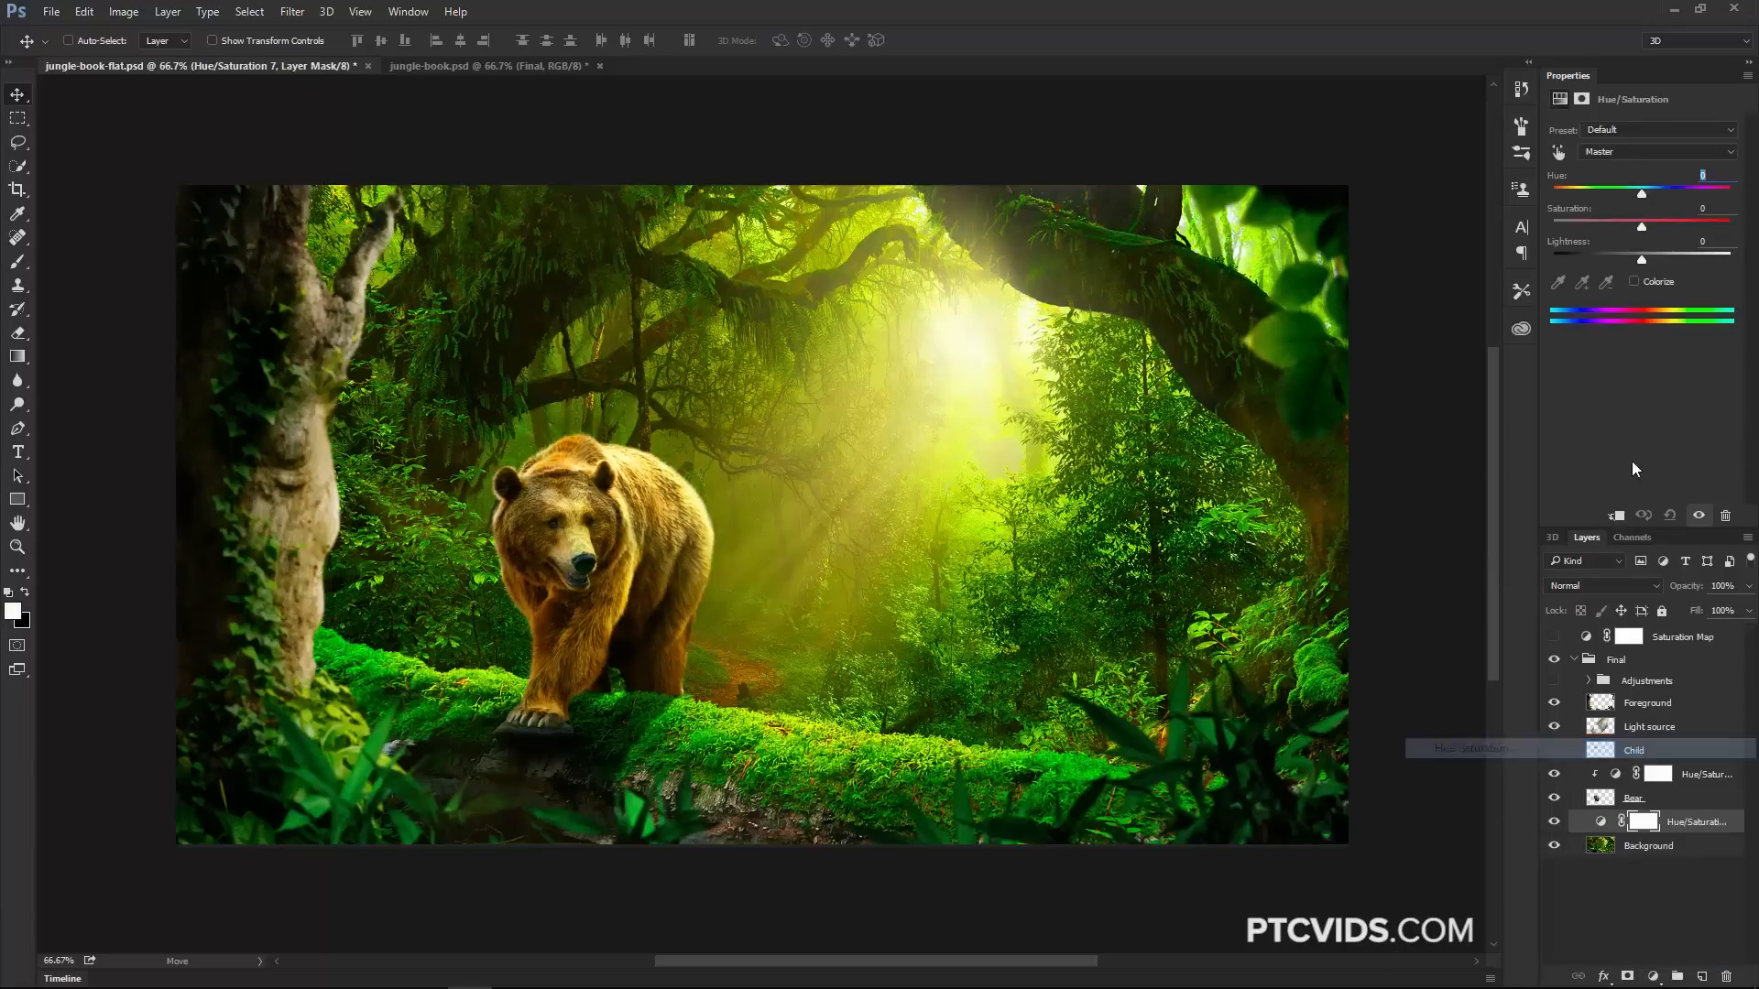
pyautogui.click(1616, 516)
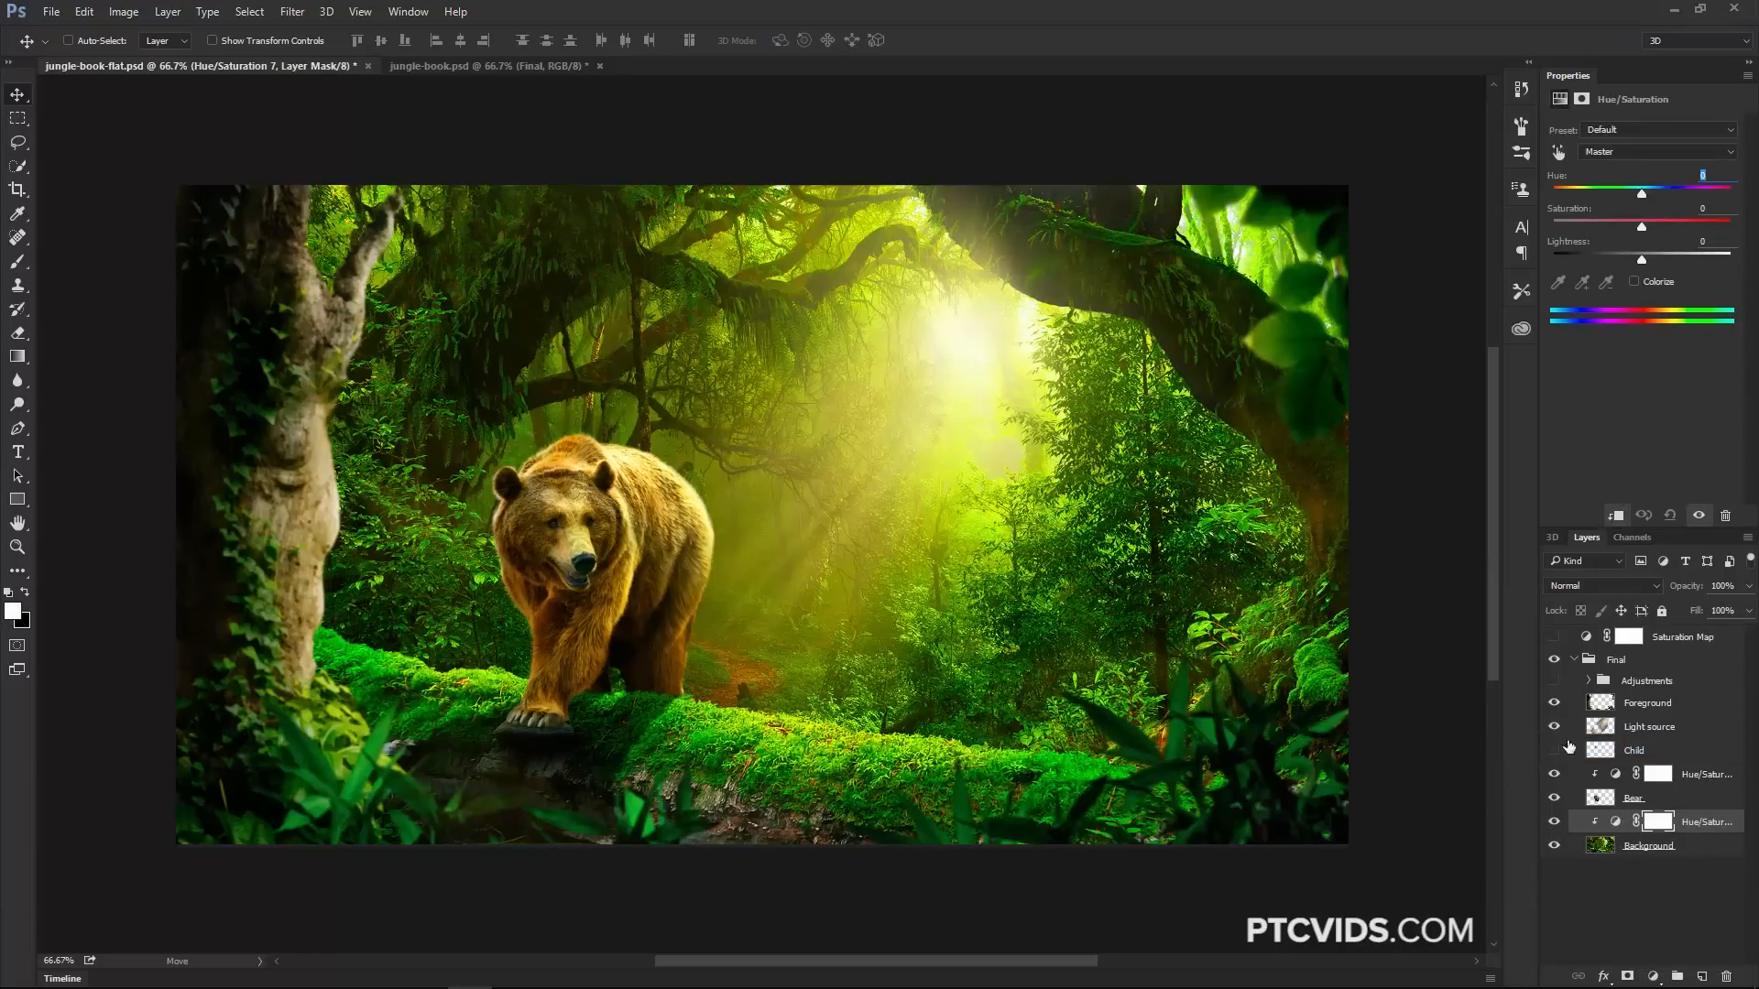
pyautogui.click(1553, 637)
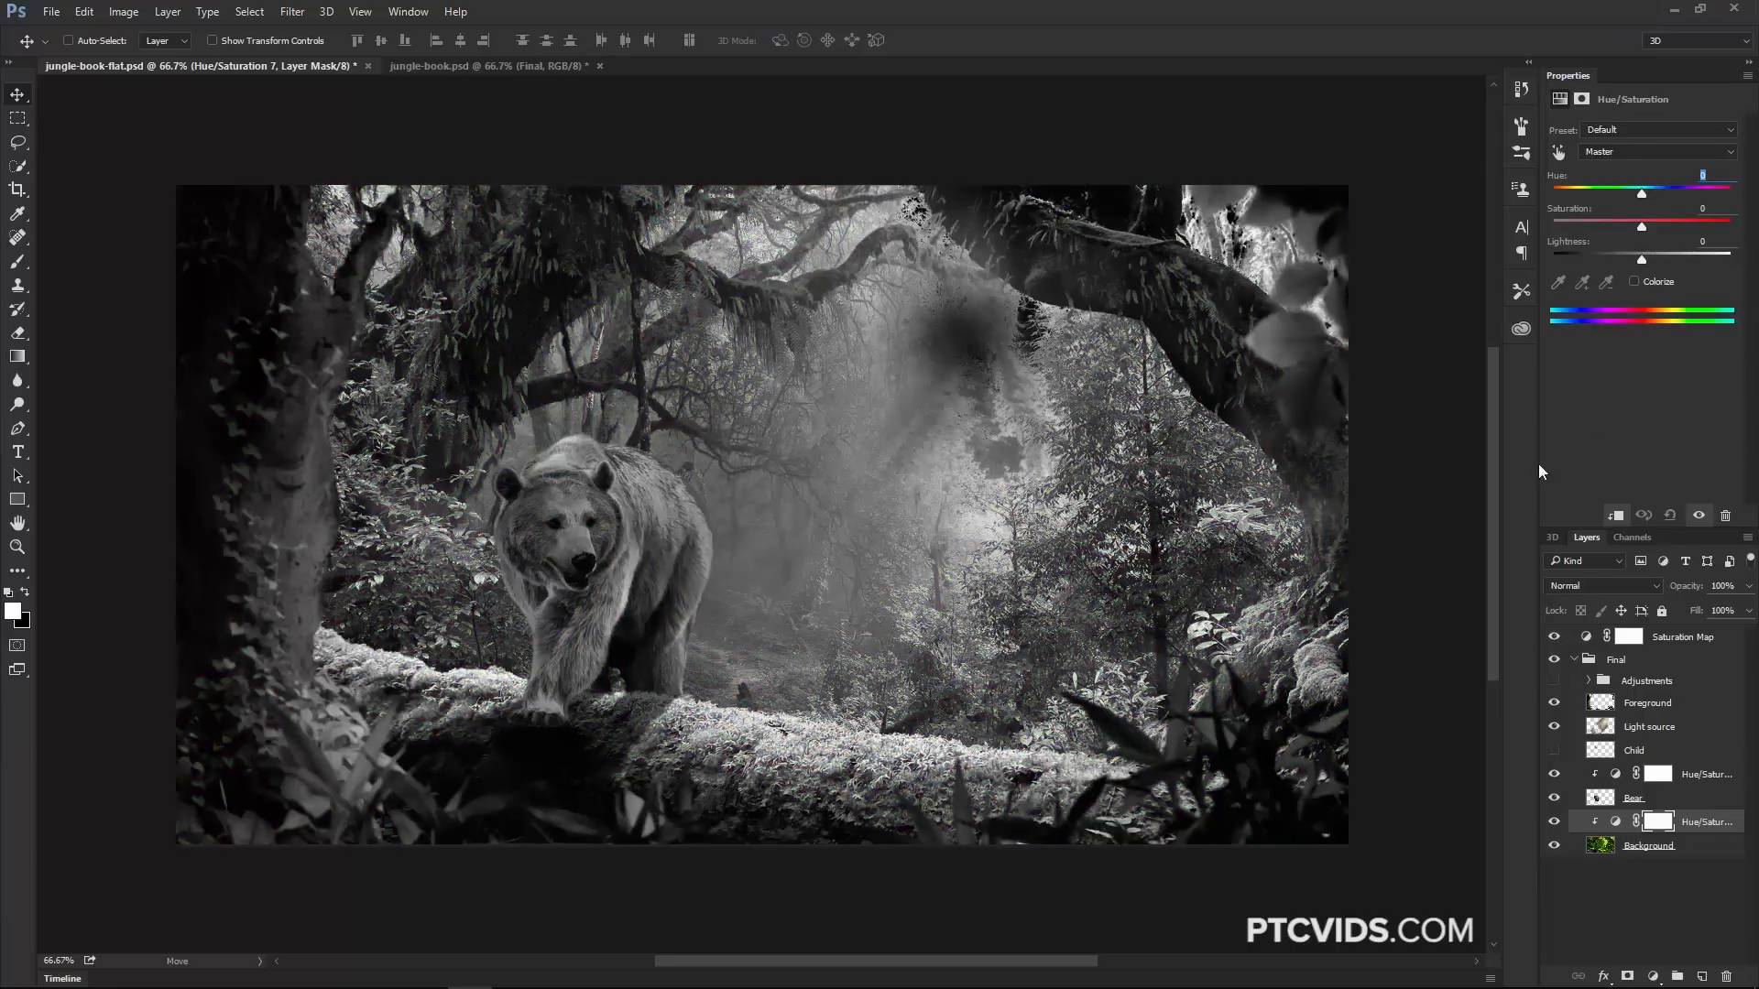
pyautogui.moveTo(1642, 225); pyautogui.dragTo(1596, 228)
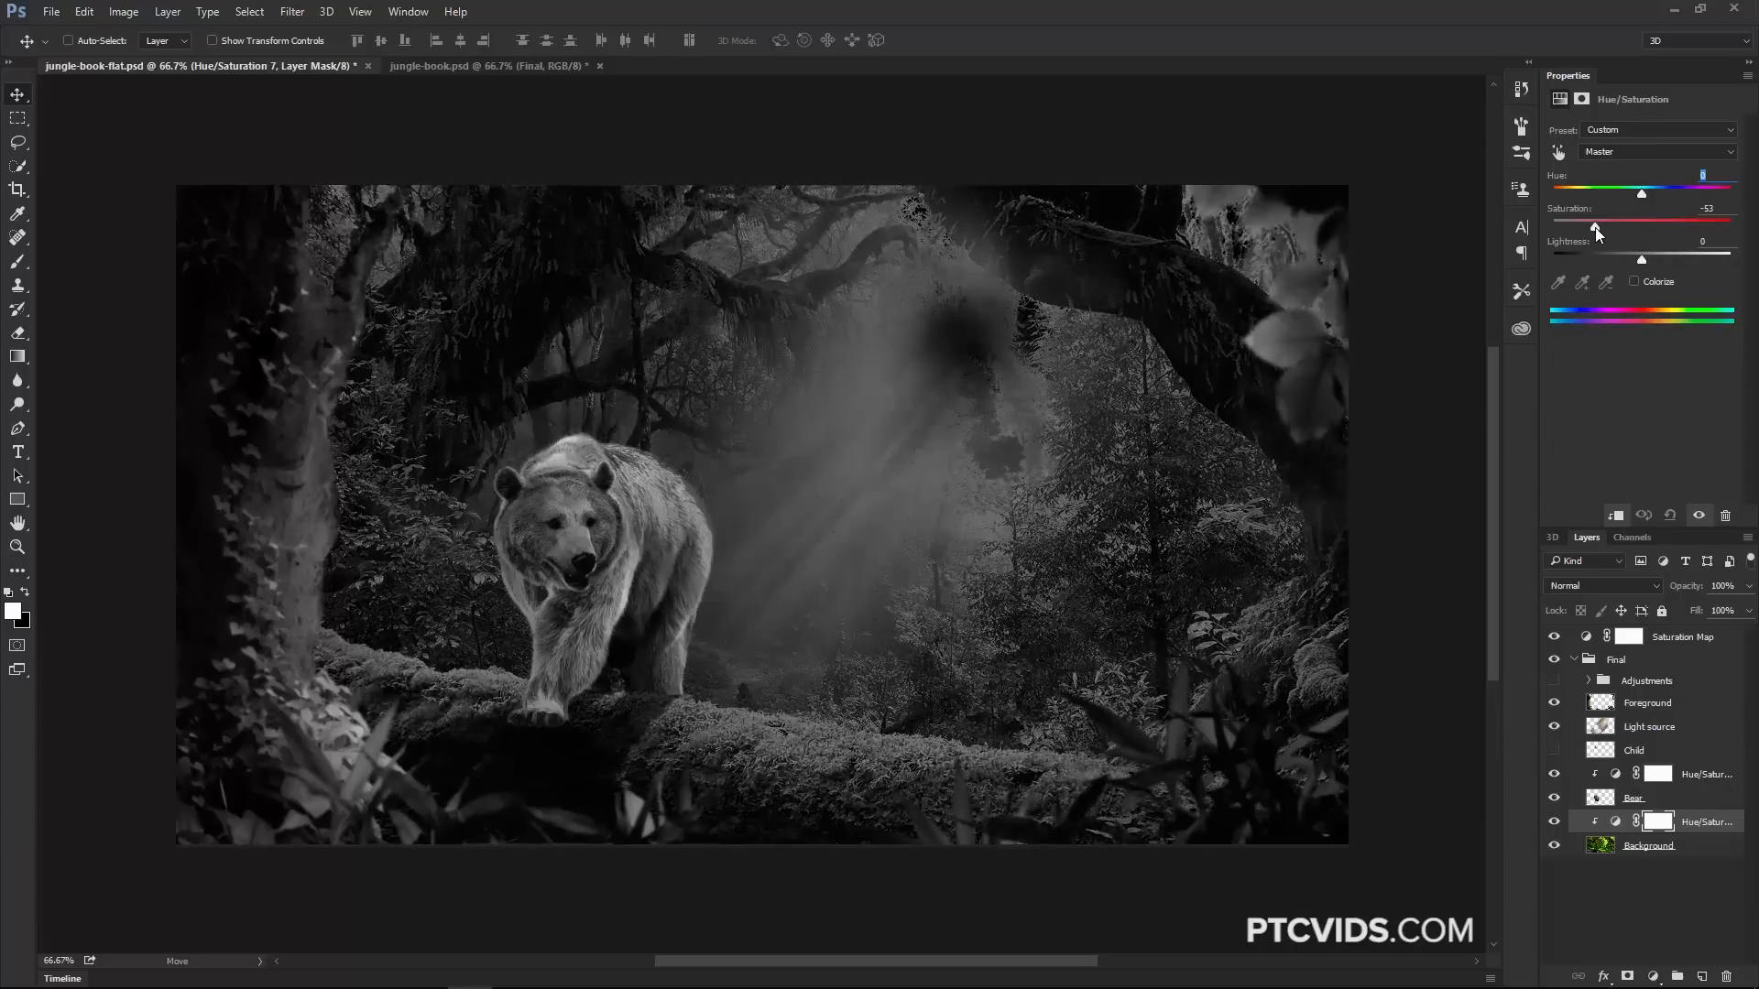
# Reduce the saturation of the bear's clipped Hue/Saturation adjustment to +64 to match the darker background.
pyautogui.click(1702, 785)
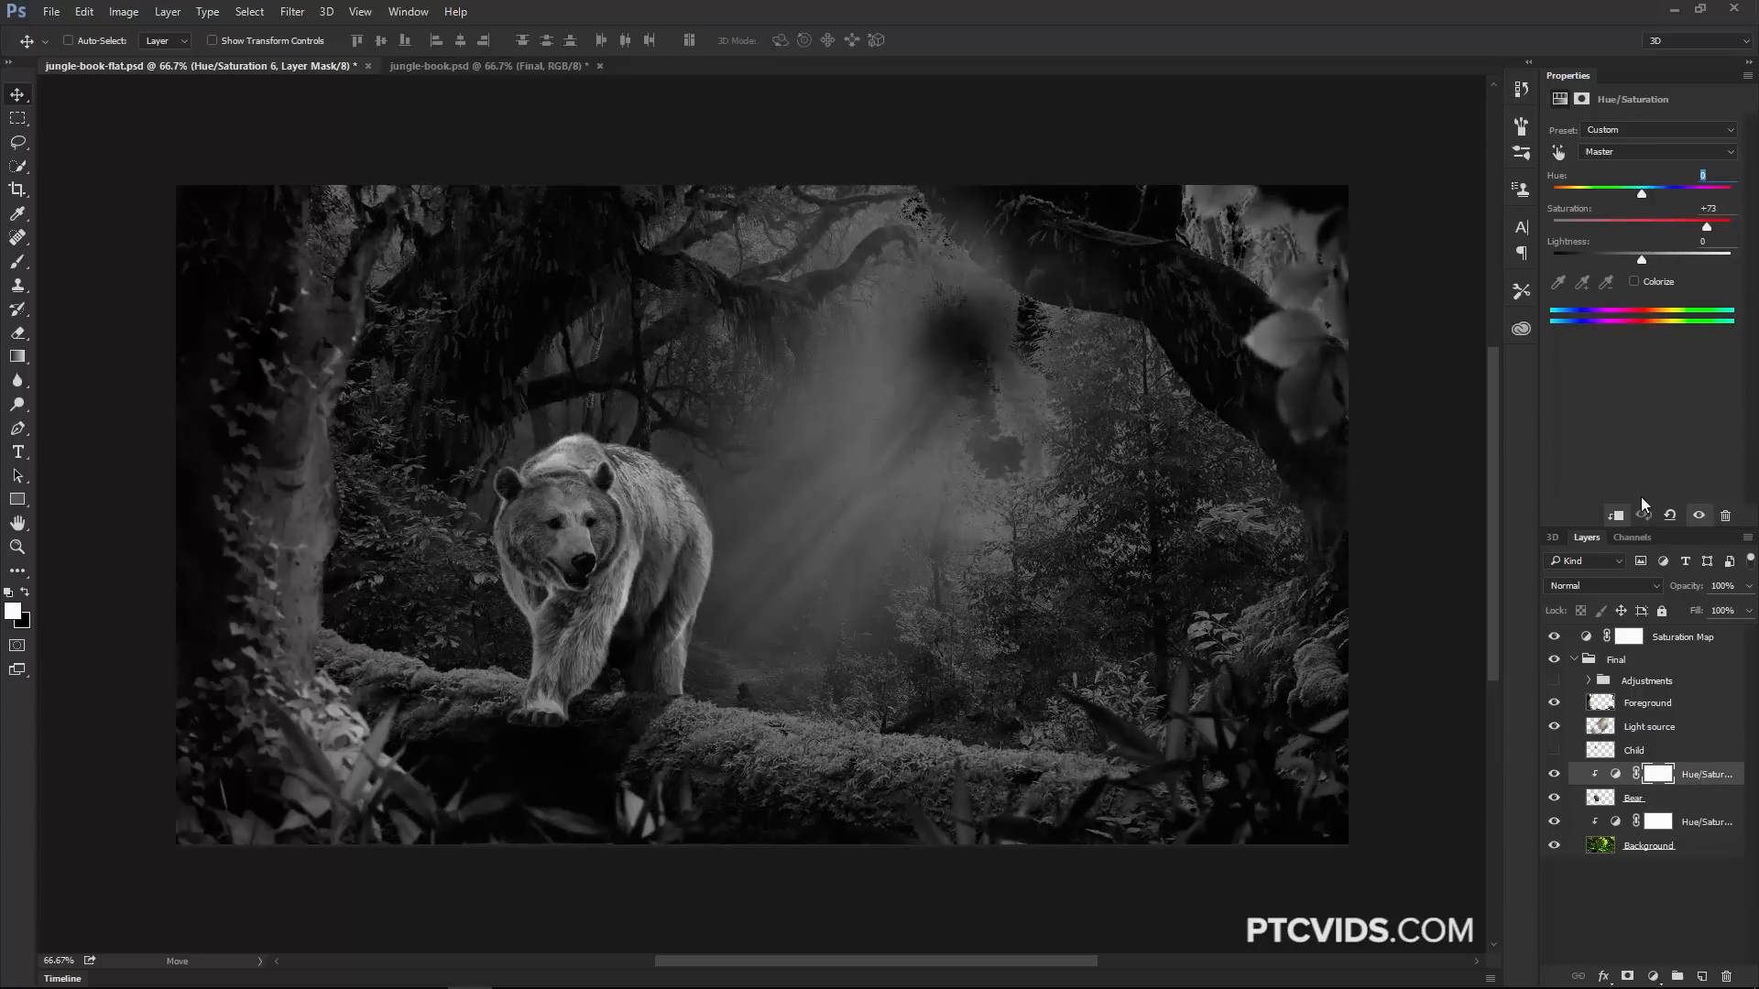
pyautogui.moveTo(1707, 227); pyautogui.dragTo(1696, 233)
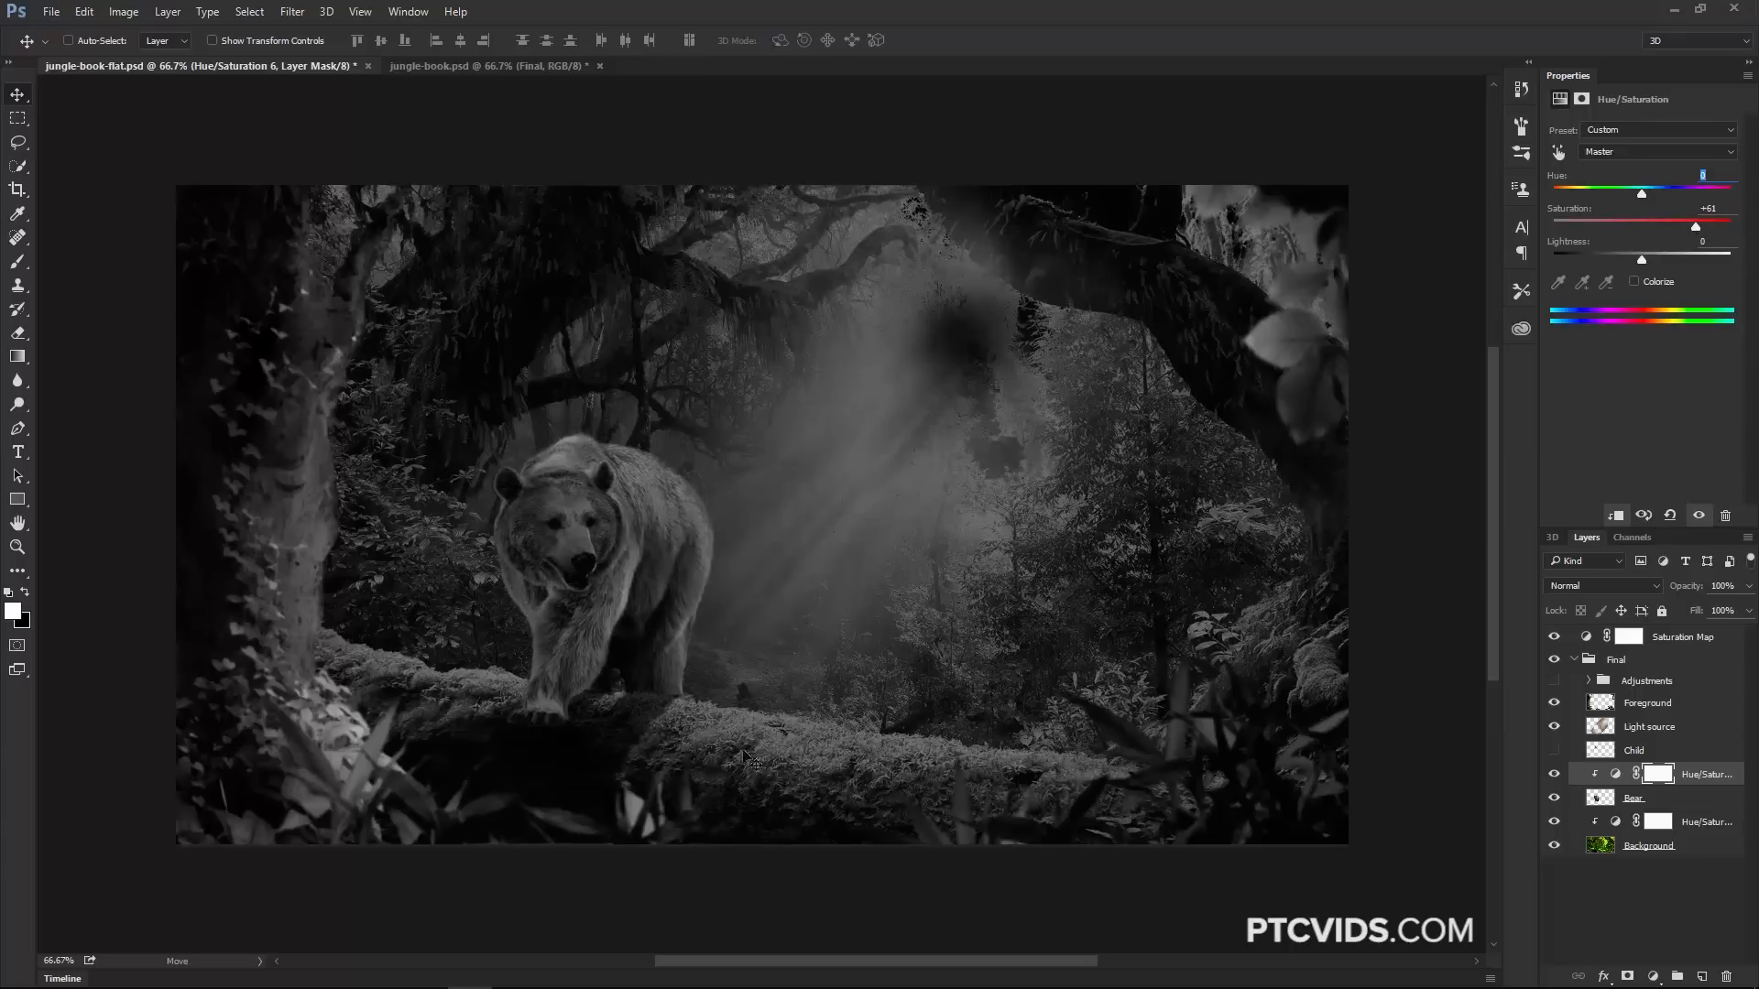
pyautogui.click(1701, 228)
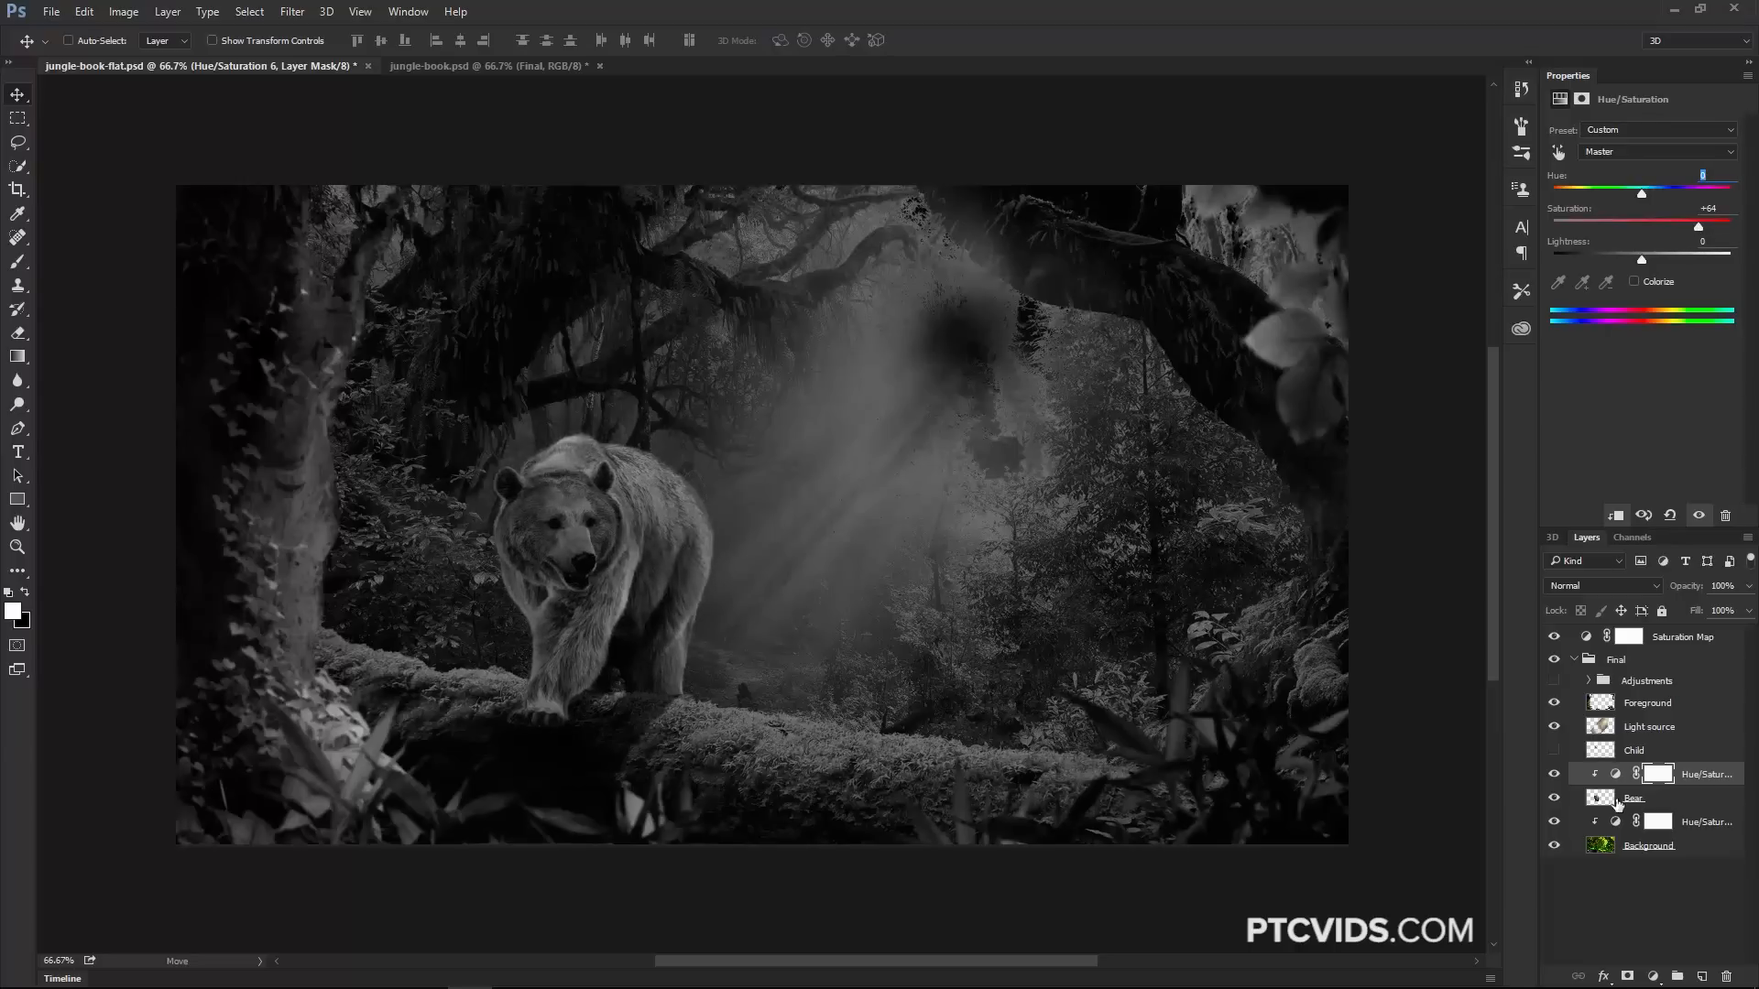
# Hide the Saturation Map and both clipped Hue/Saturation adjustments to view the composite before the saturation correction.
pyautogui.click(1555, 638)
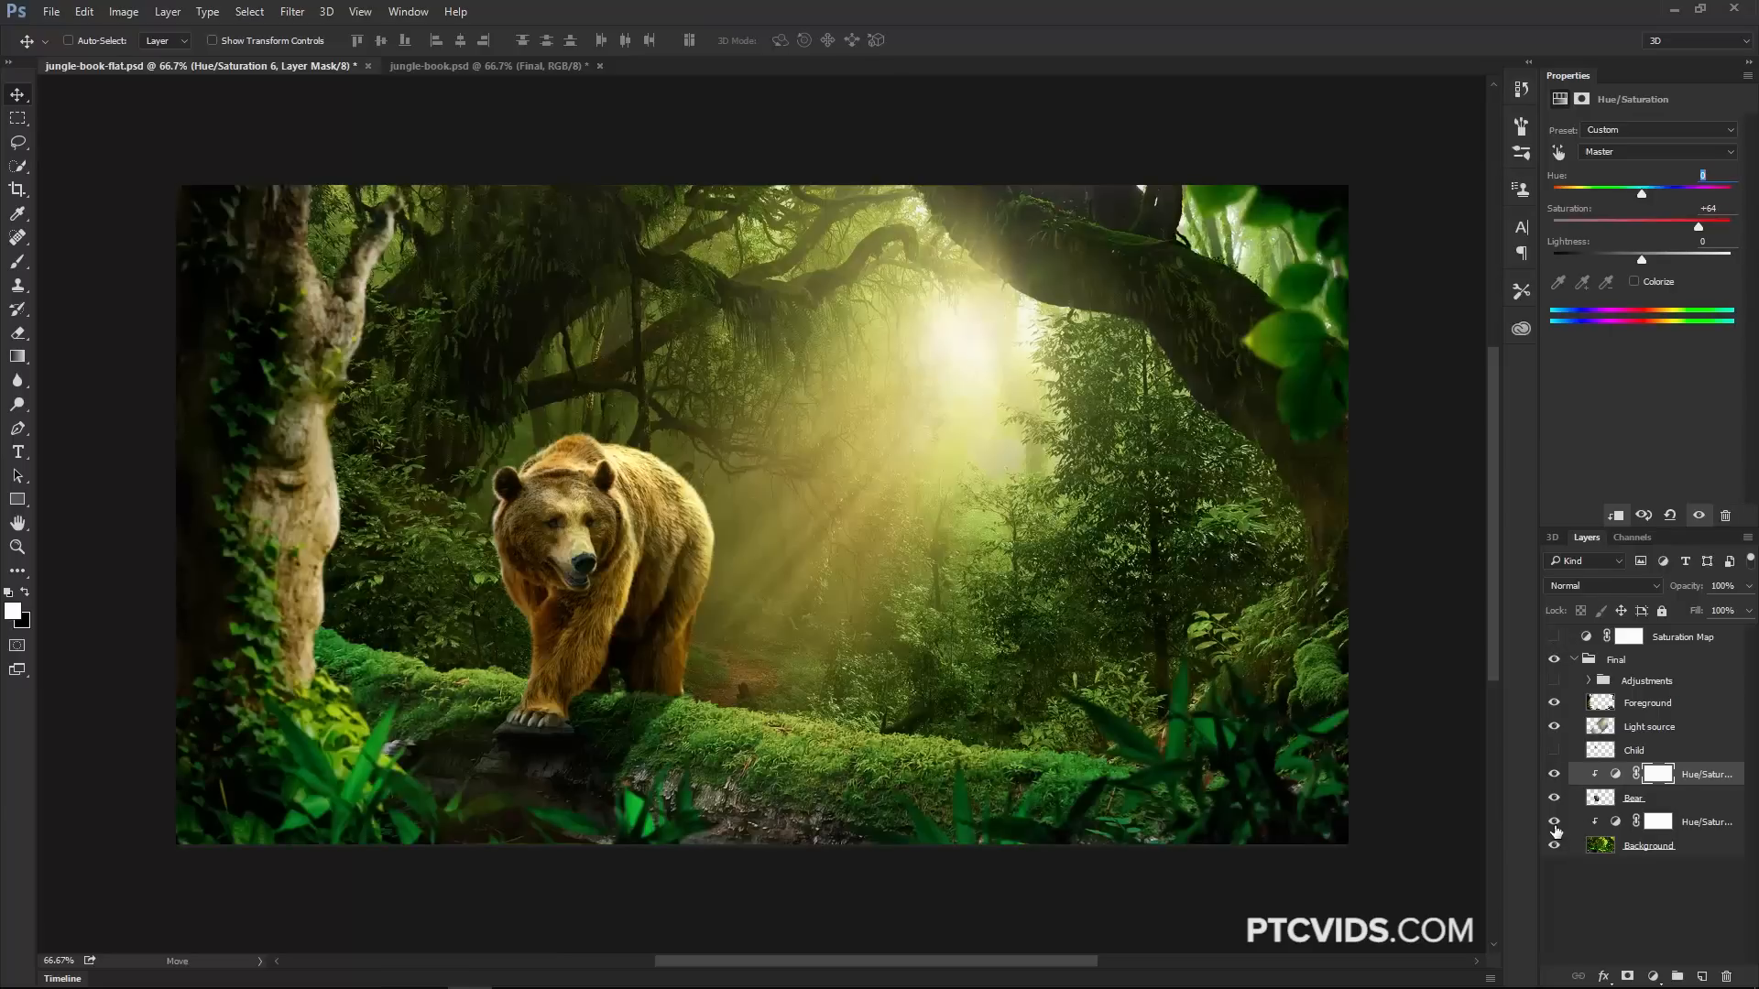
pyautogui.click(1555, 821)
pyautogui.click(1555, 775)
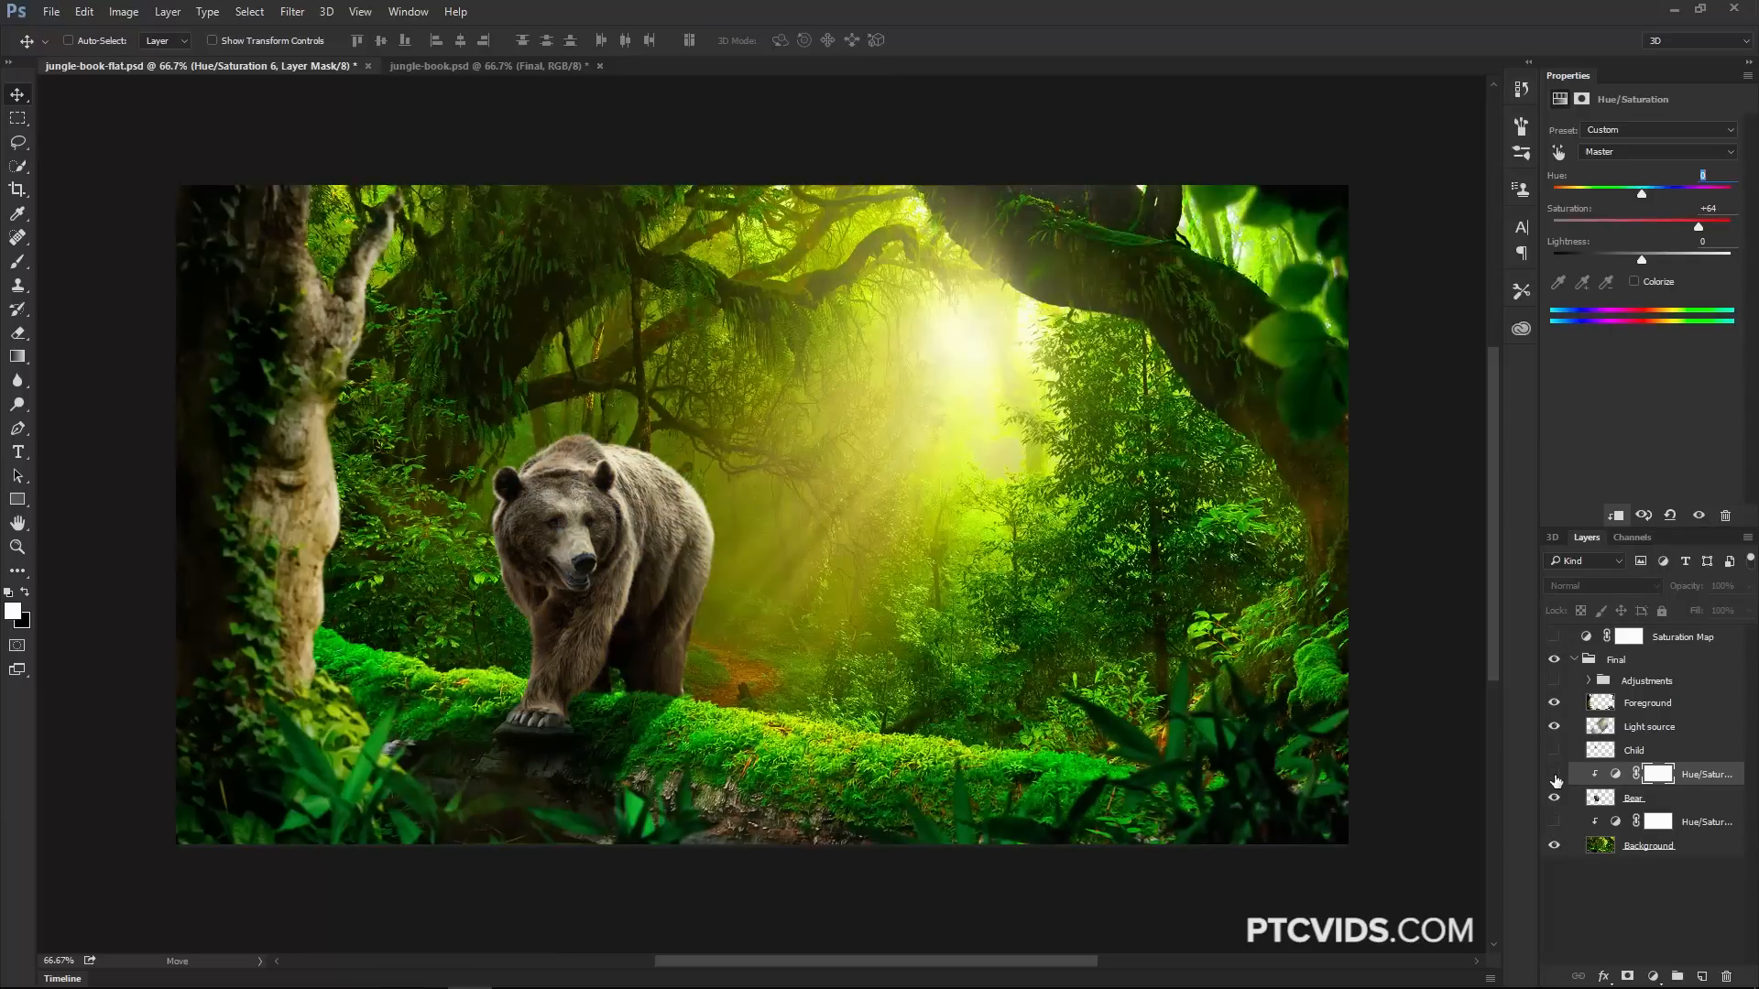
# Show both clipped Hue/Saturation adjustments again and collapse the Final group.
pyautogui.click(1555, 775)
pyautogui.click(1555, 822)
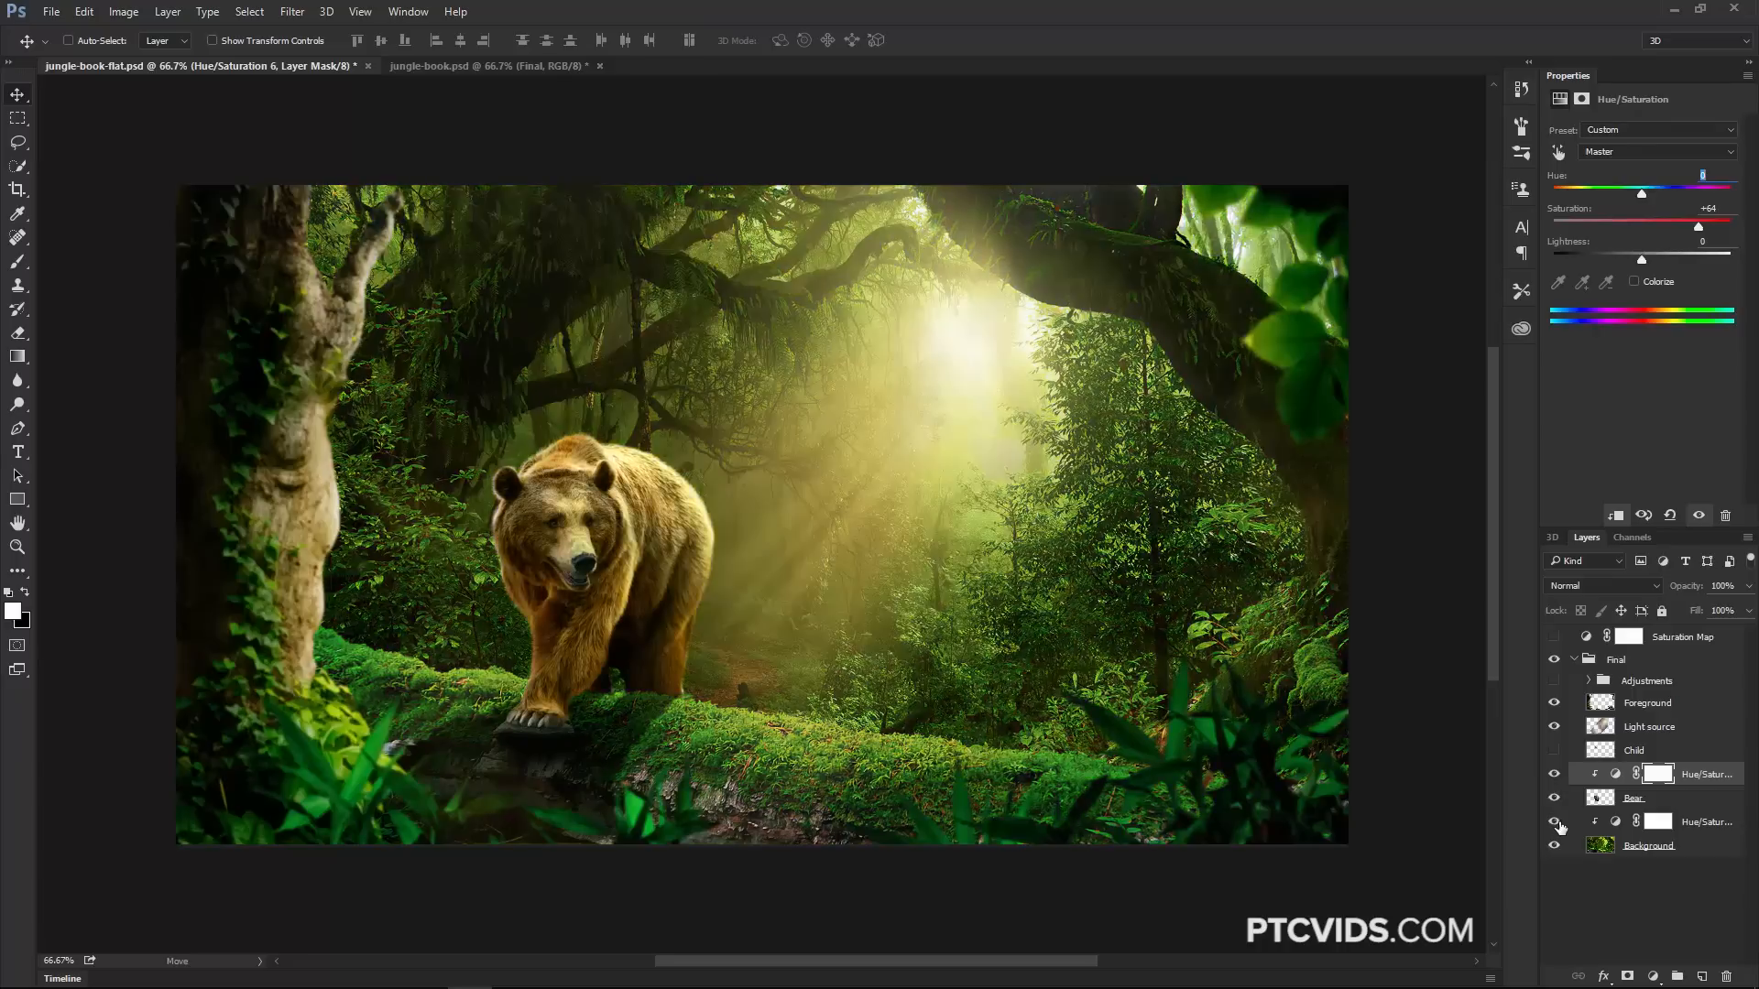
pyautogui.click(1616, 660)
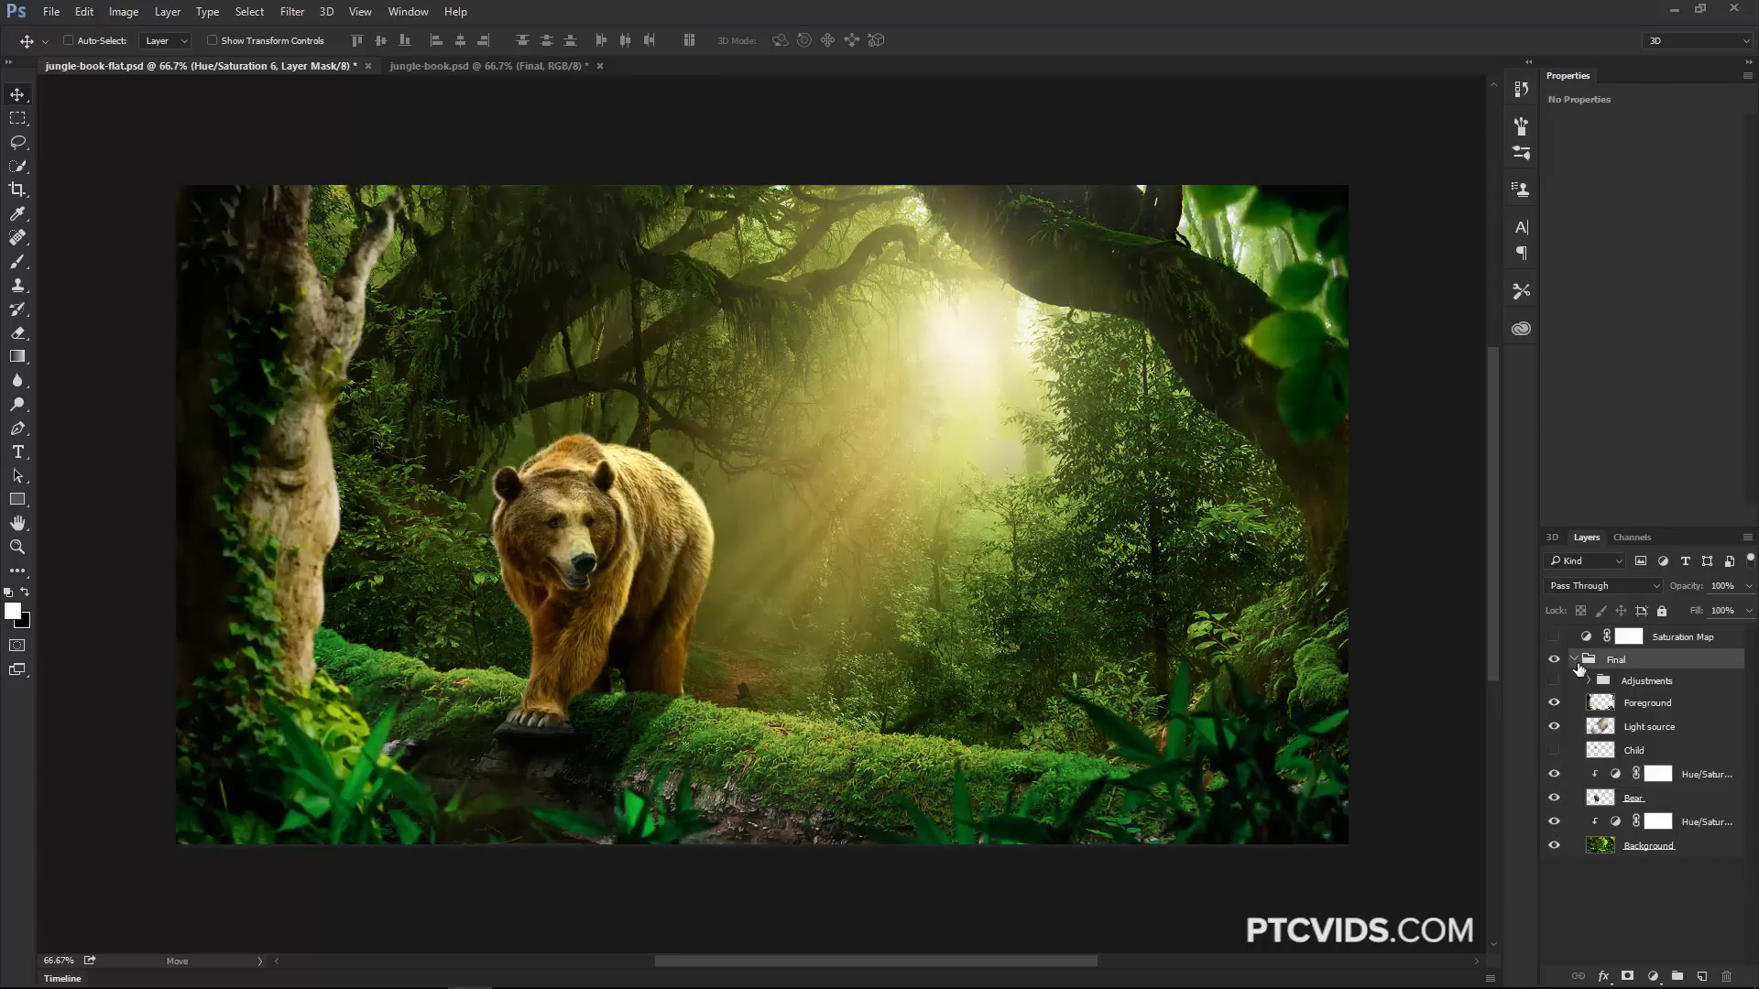
pyautogui.click(1575, 659)
# Show the Saturation Map layer, check the option for saving its settings, and apply the Saturation Map preset to its Selective Color adjustment.
pyautogui.click(1685, 641)
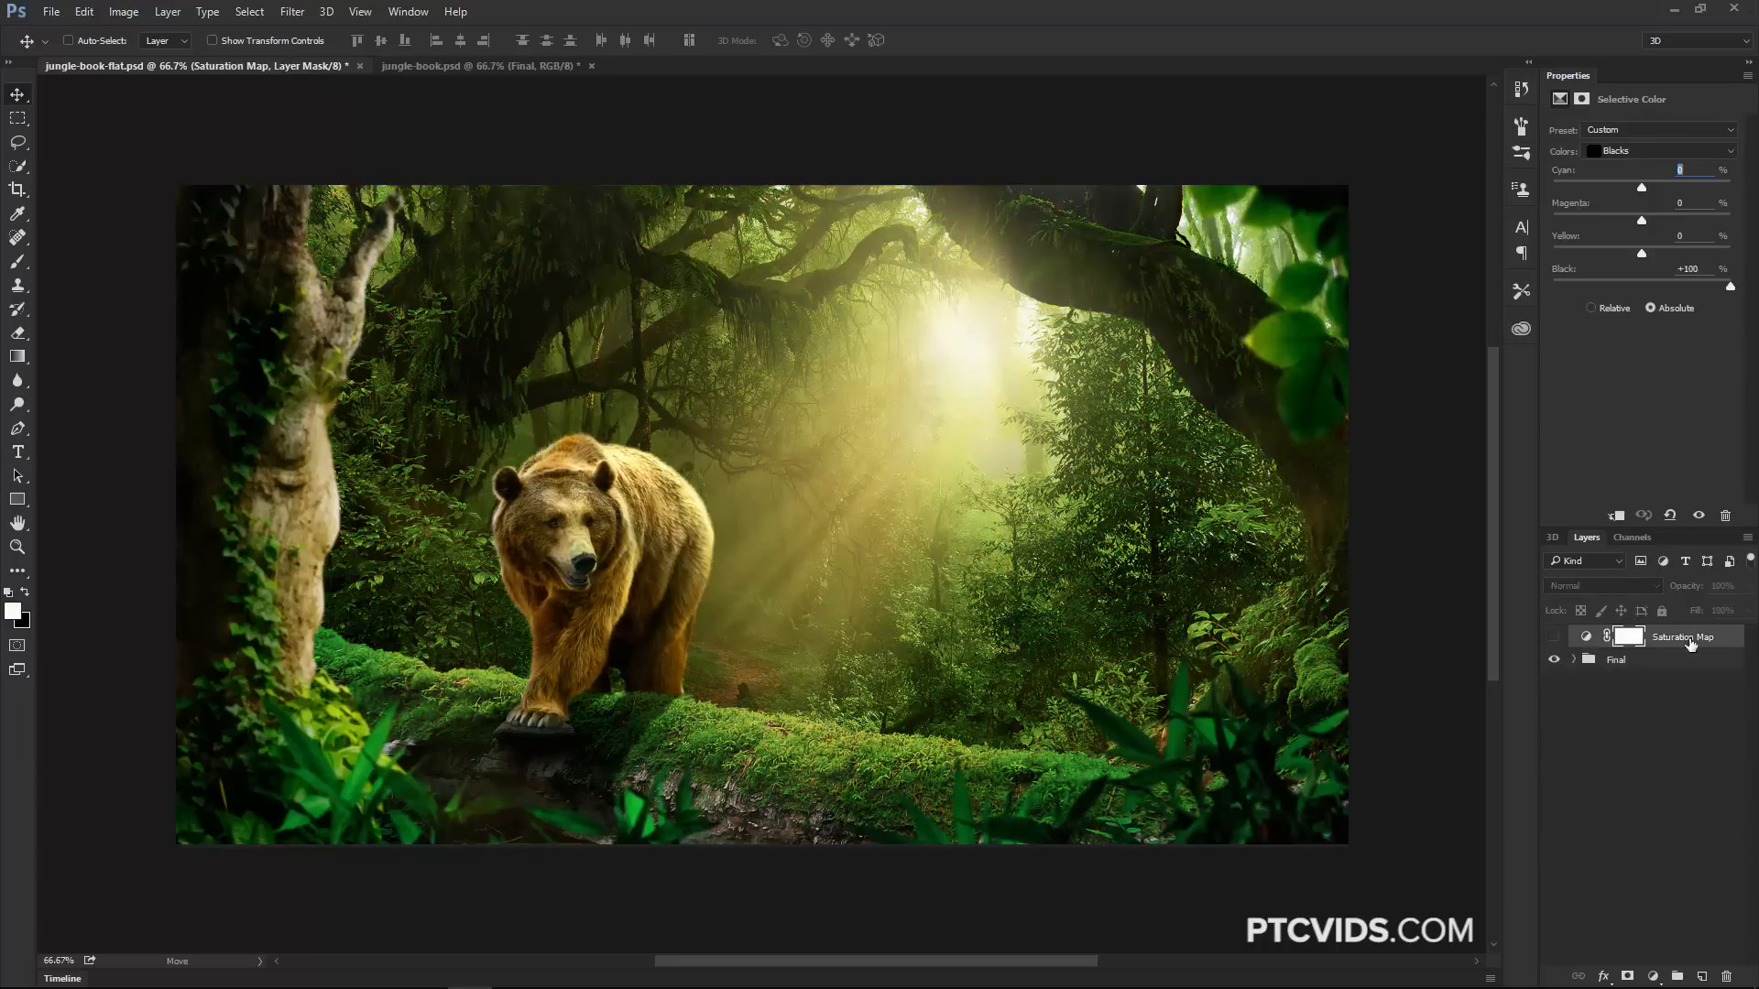
pyautogui.click(1555, 636)
pyautogui.click(1585, 638)
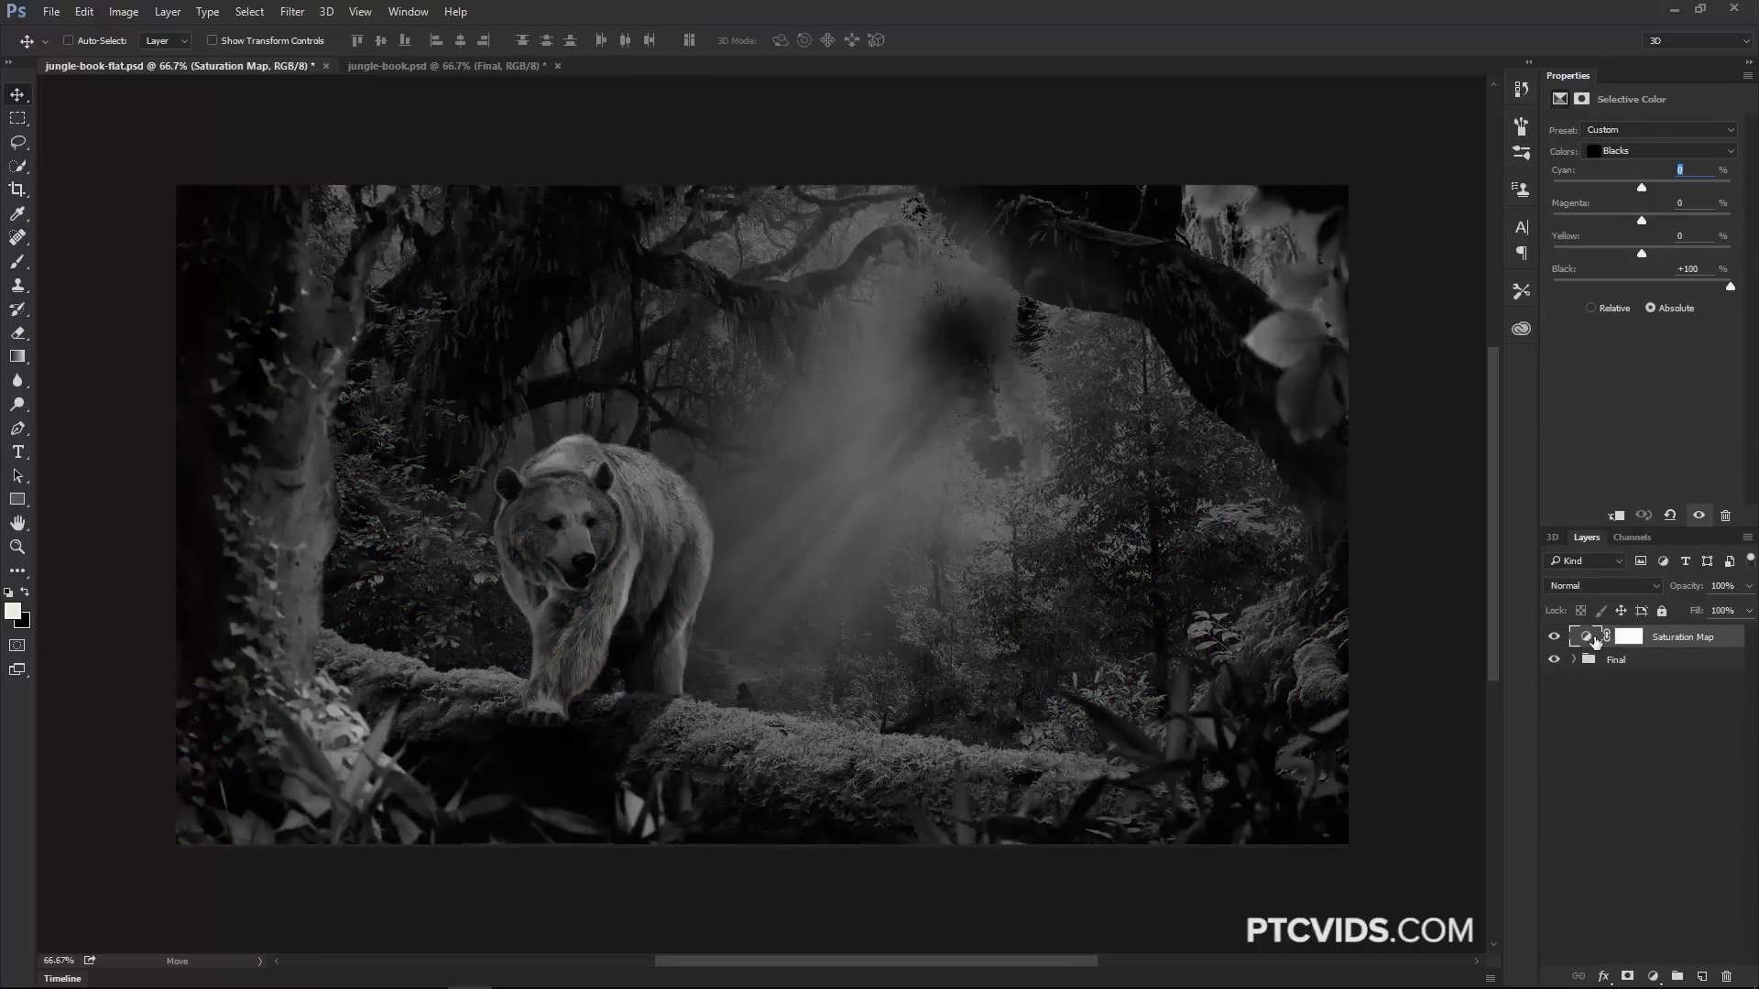
pyautogui.click(1747, 76)
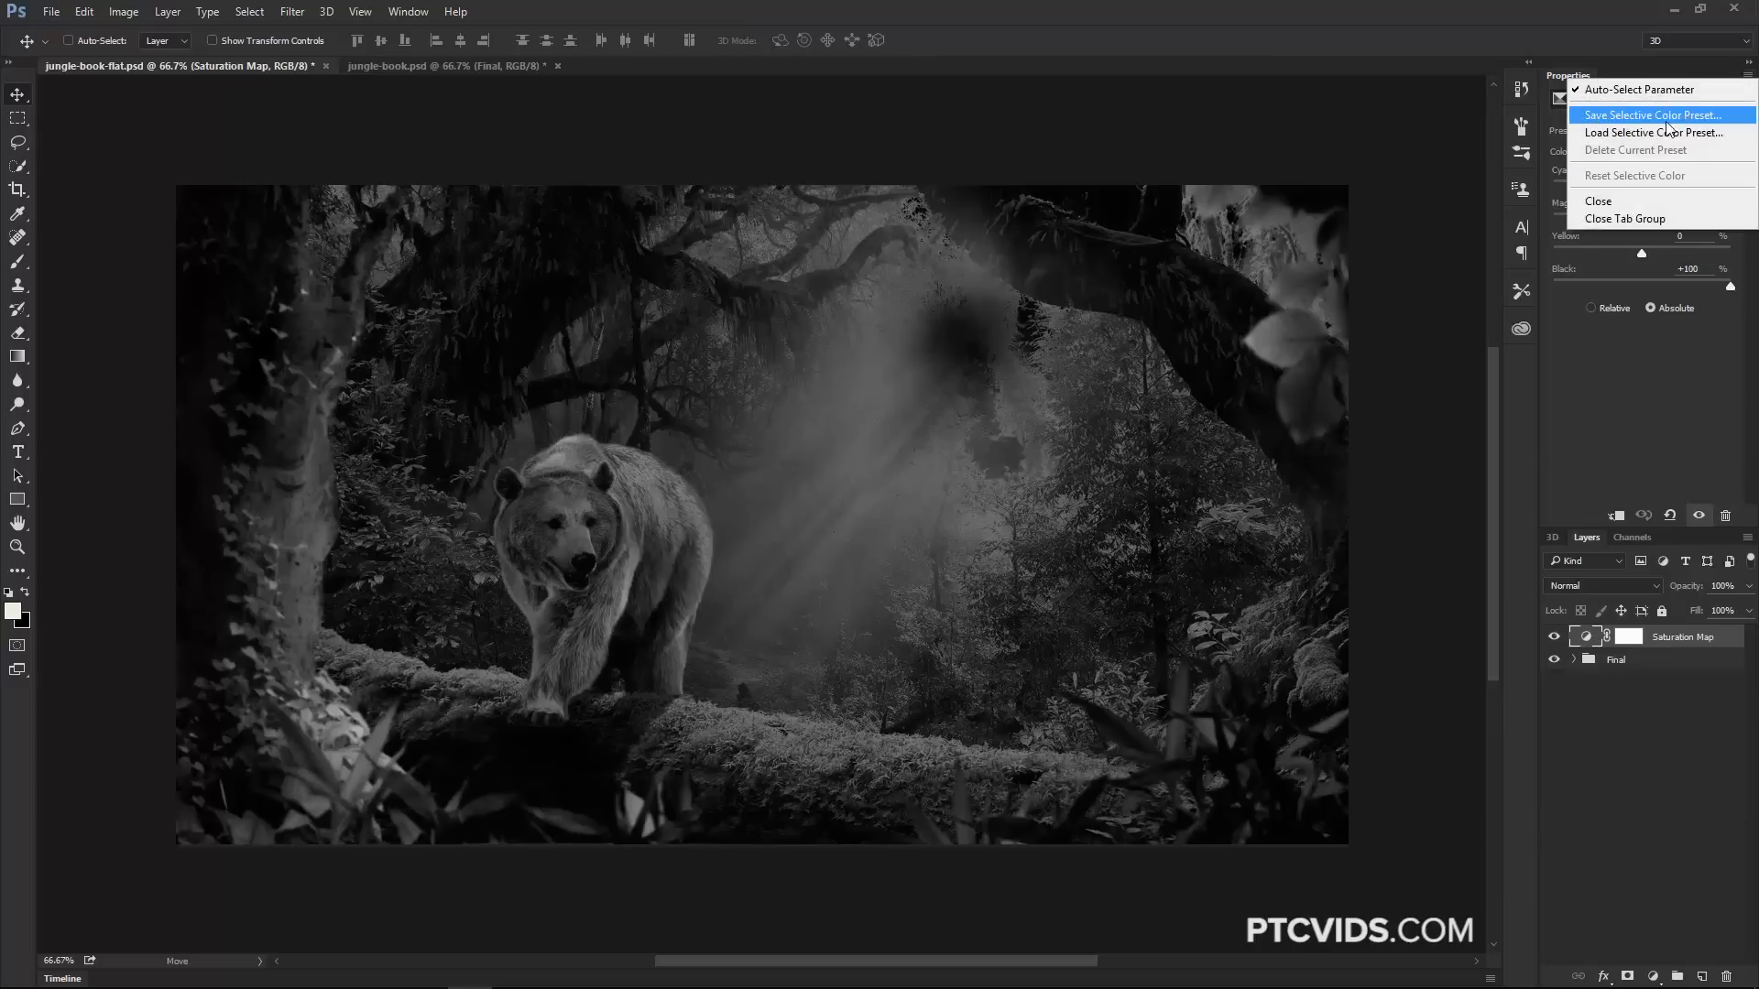
pyautogui.click(1679, 463)
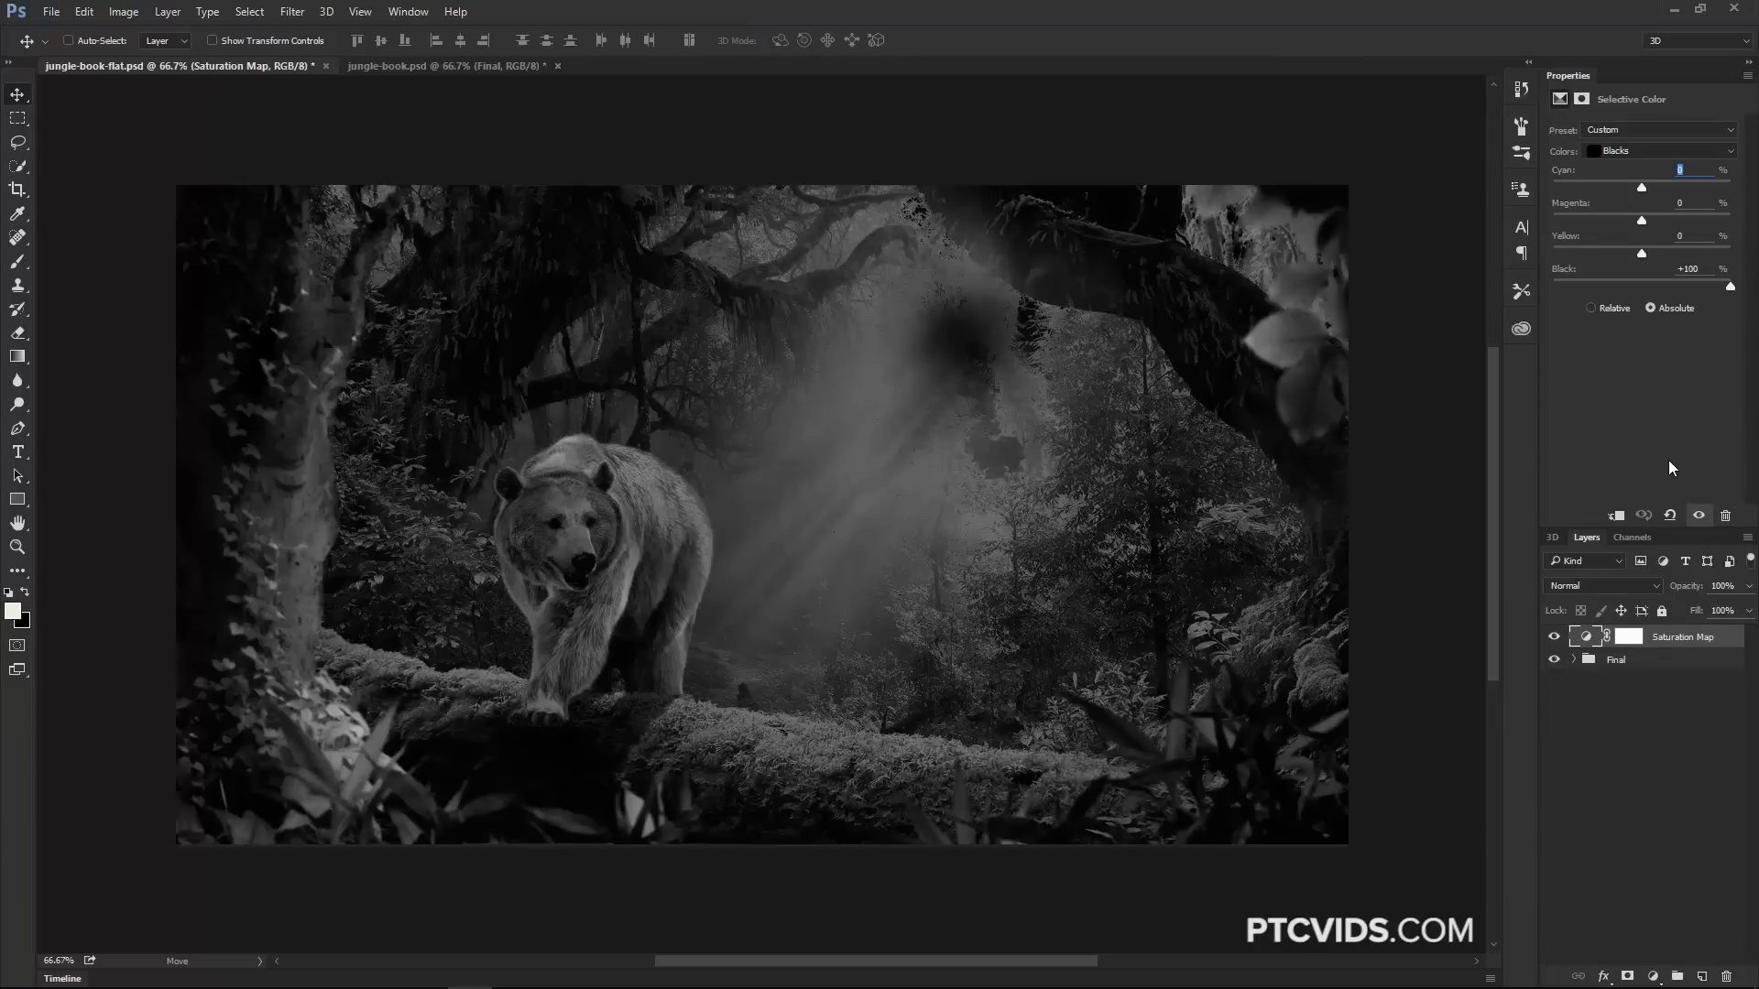
pyautogui.click(1598, 130)
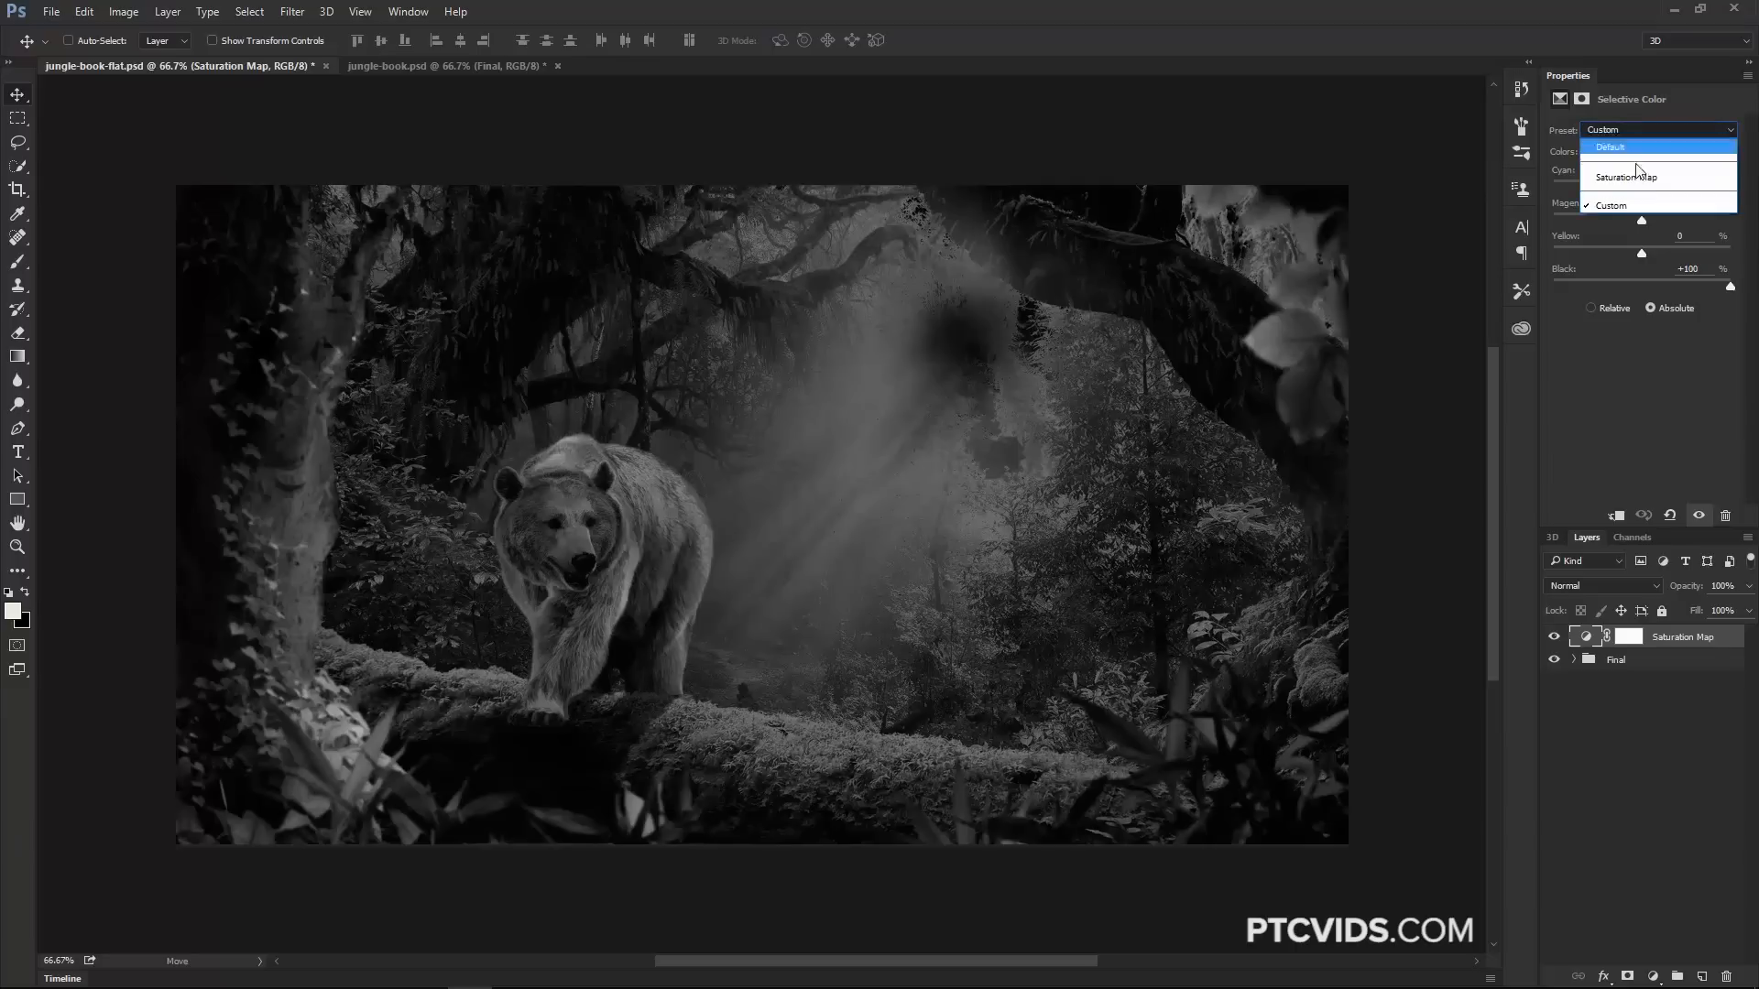
pyautogui.click(1692, 179)
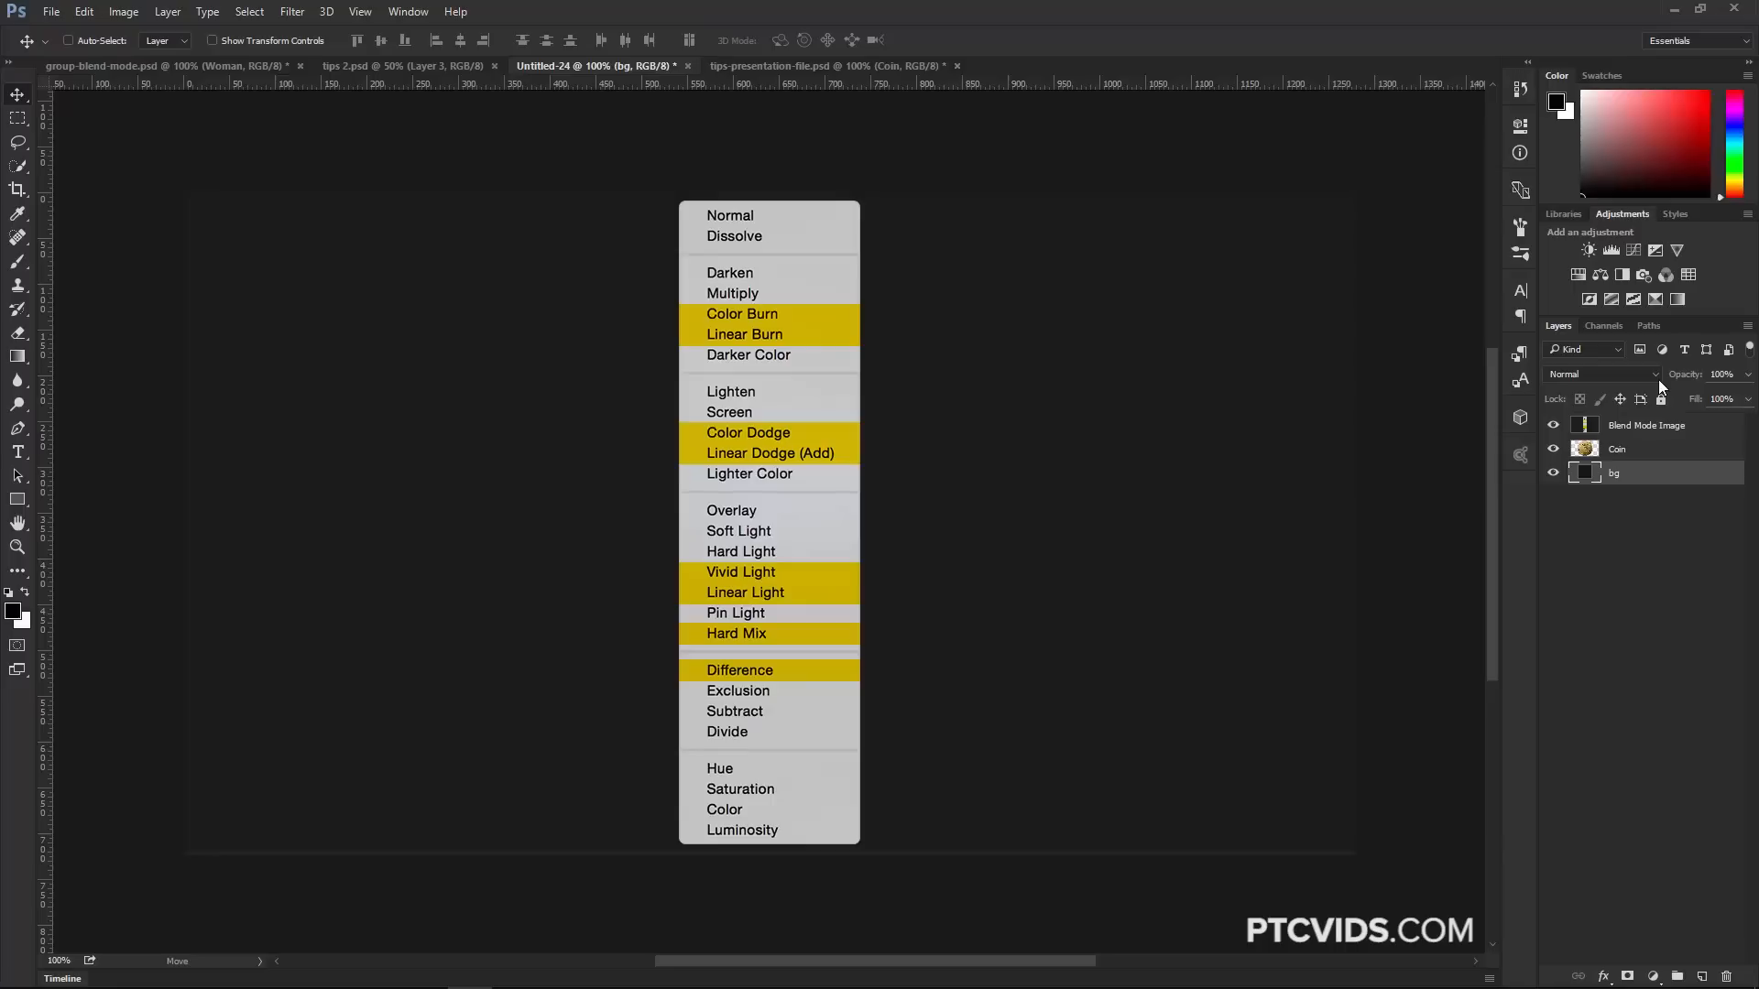
# In the coin document, hide the Blend Mode Image layer and add a new empty layer above the Coin layer.
pyautogui.click(1553, 426)
pyautogui.click(1635, 458)
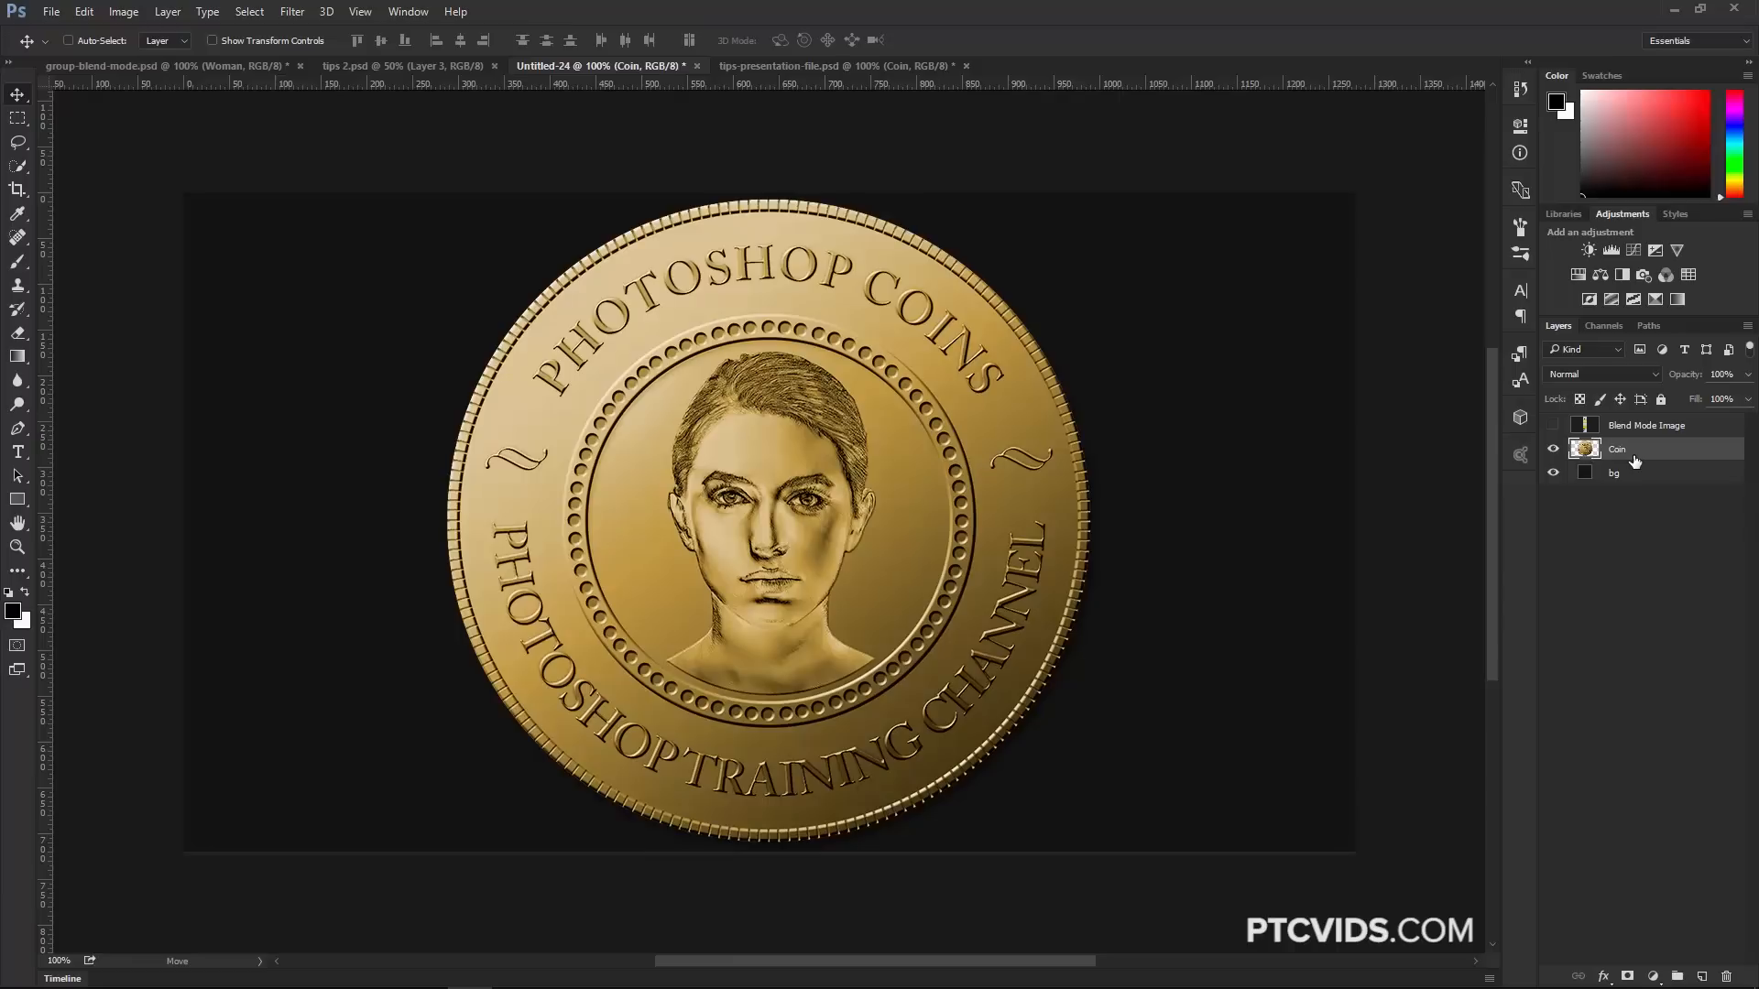
pyautogui.click(1540, 630)
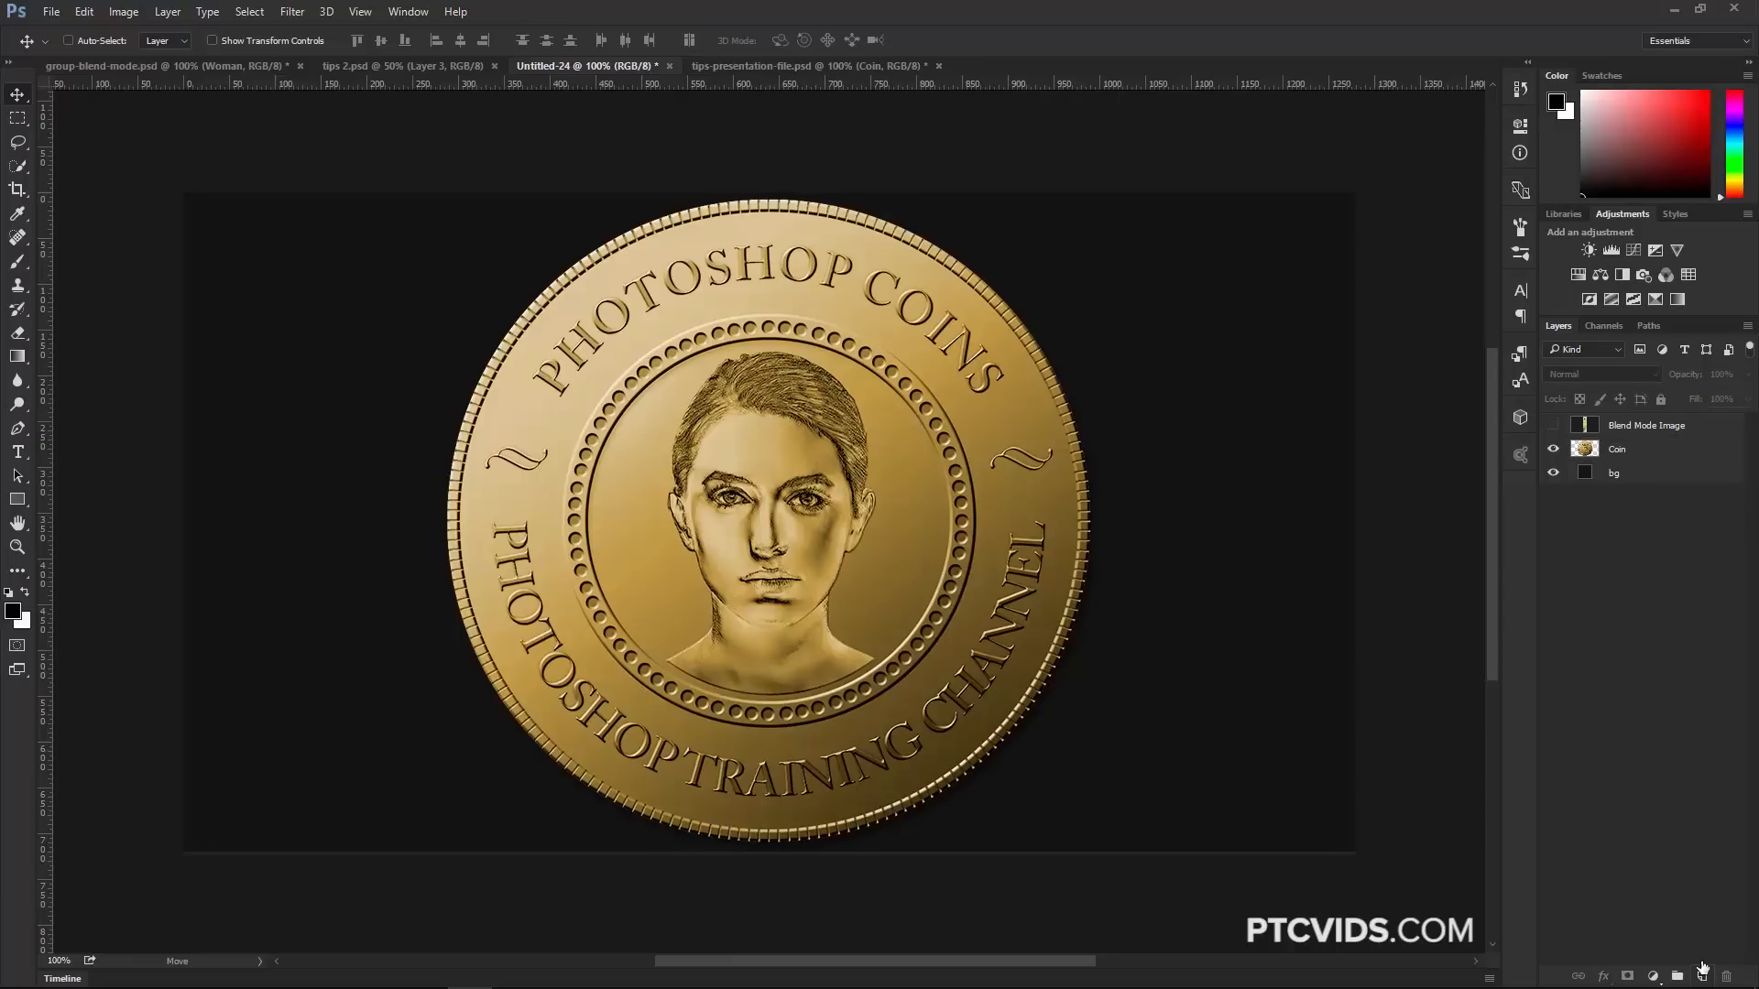
pyautogui.click(1701, 975)
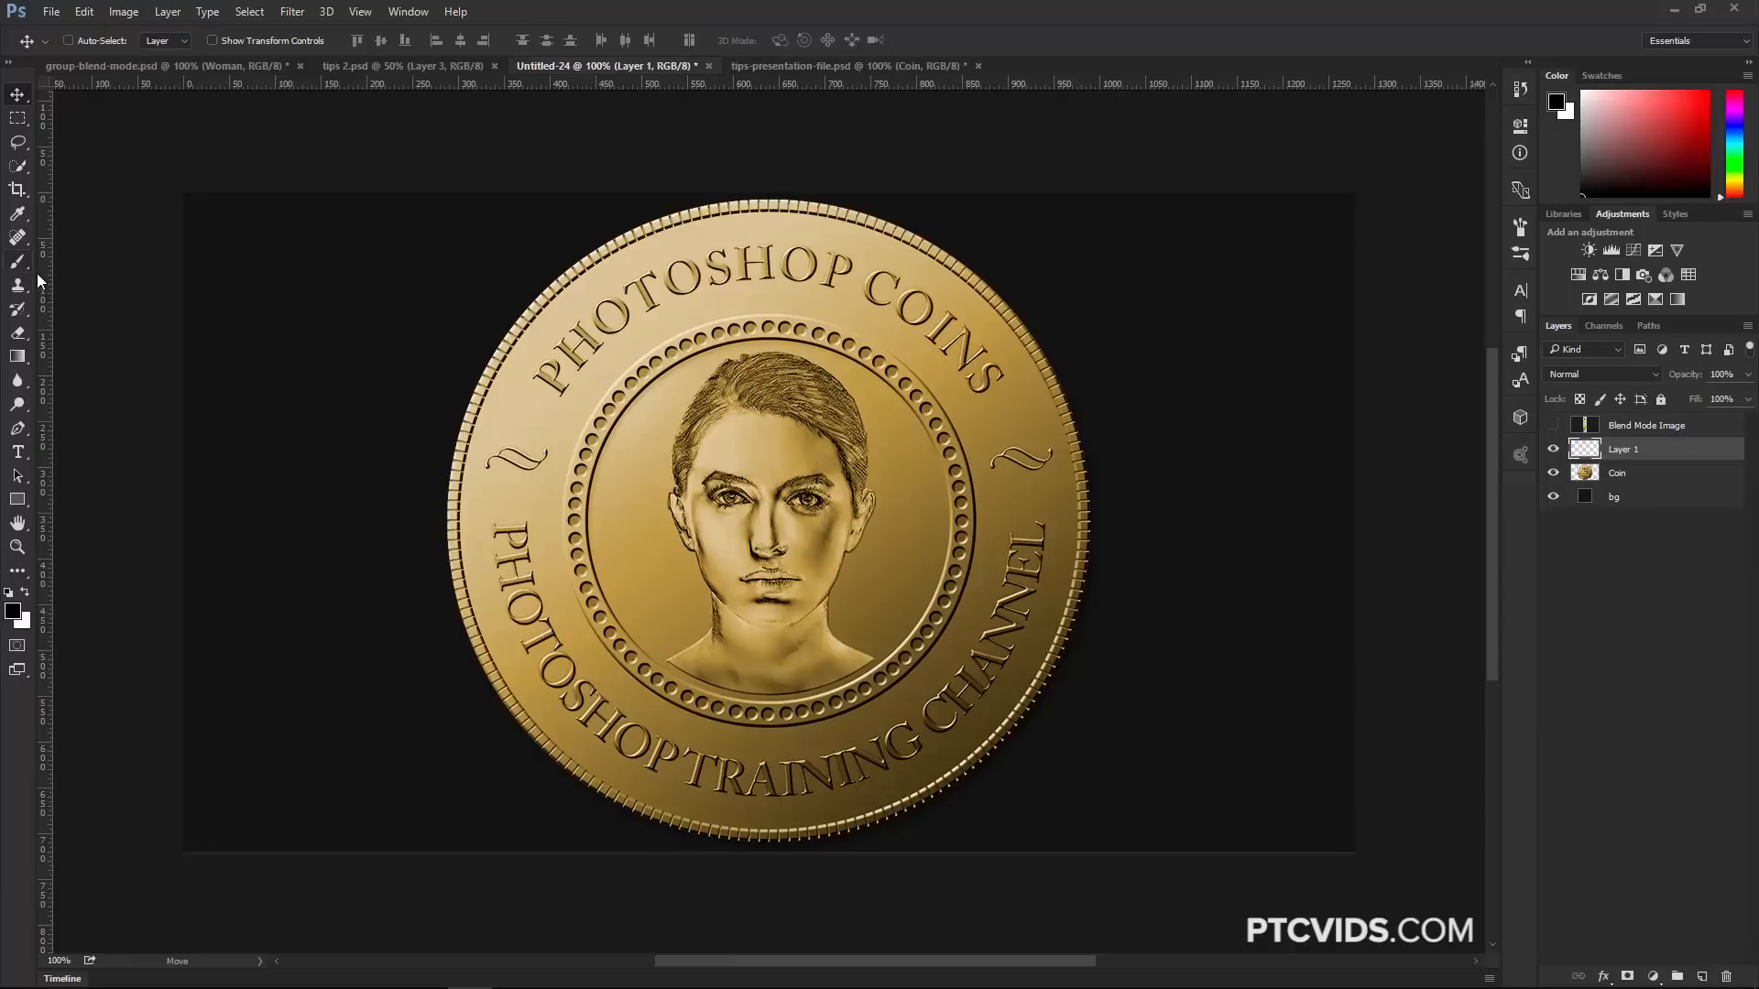
# Paint soft white brush spots over the coin portrait's face on Layer 1, reducing the brush size between dabs.
pyautogui.click(18, 262)
pyautogui.click(26, 591)
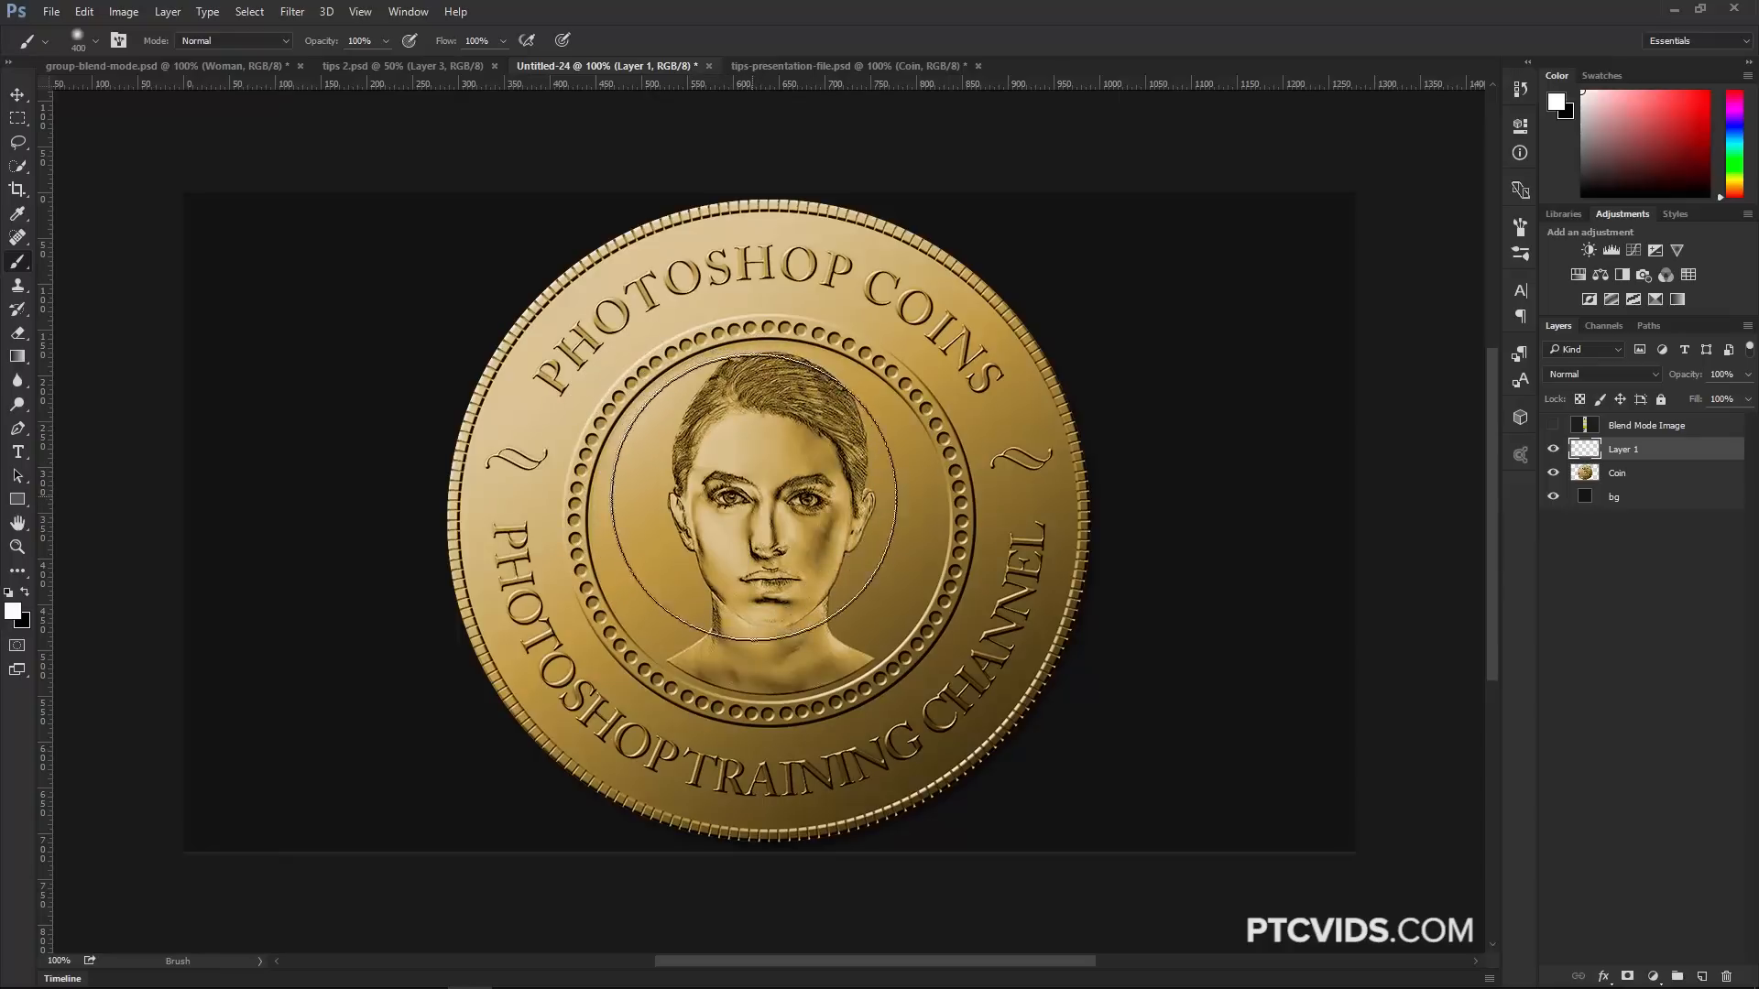
pyautogui.click(759, 512)
pyautogui.press('[')
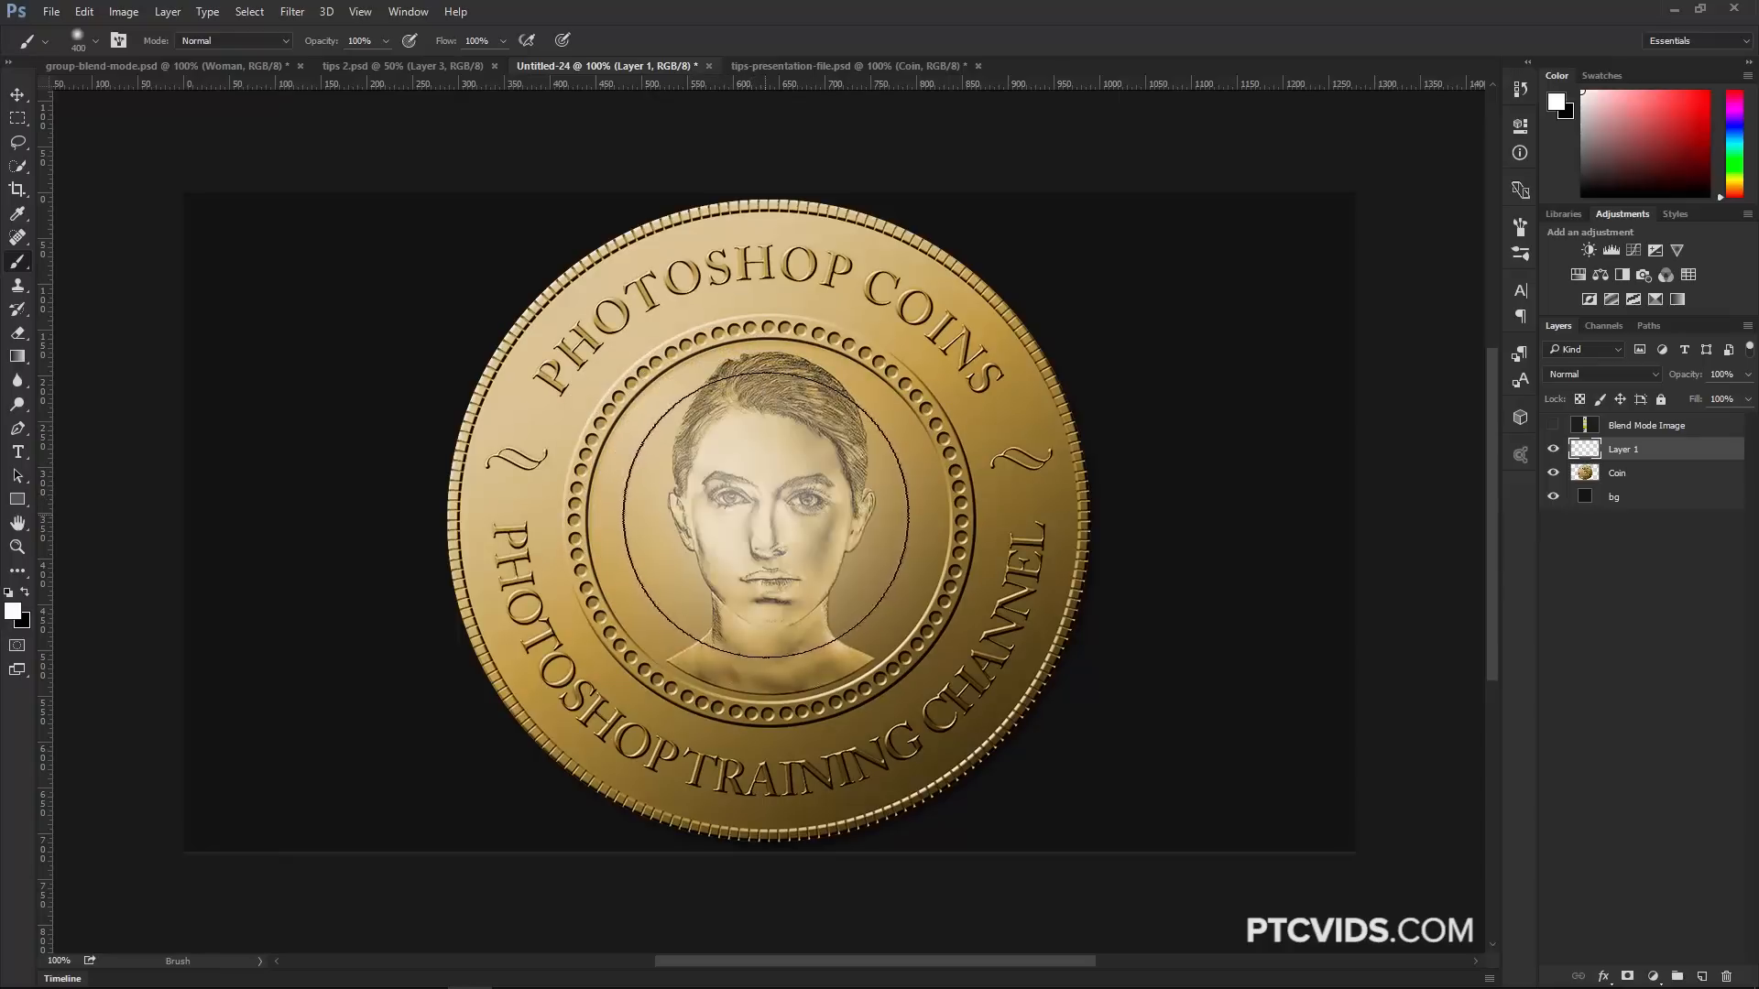
pyautogui.press('[')
pyautogui.press('[')
pyautogui.press('[')
pyautogui.press('[')
pyautogui.press('[')
pyautogui.press('[')
pyautogui.press('[')
pyautogui.click(746, 510)
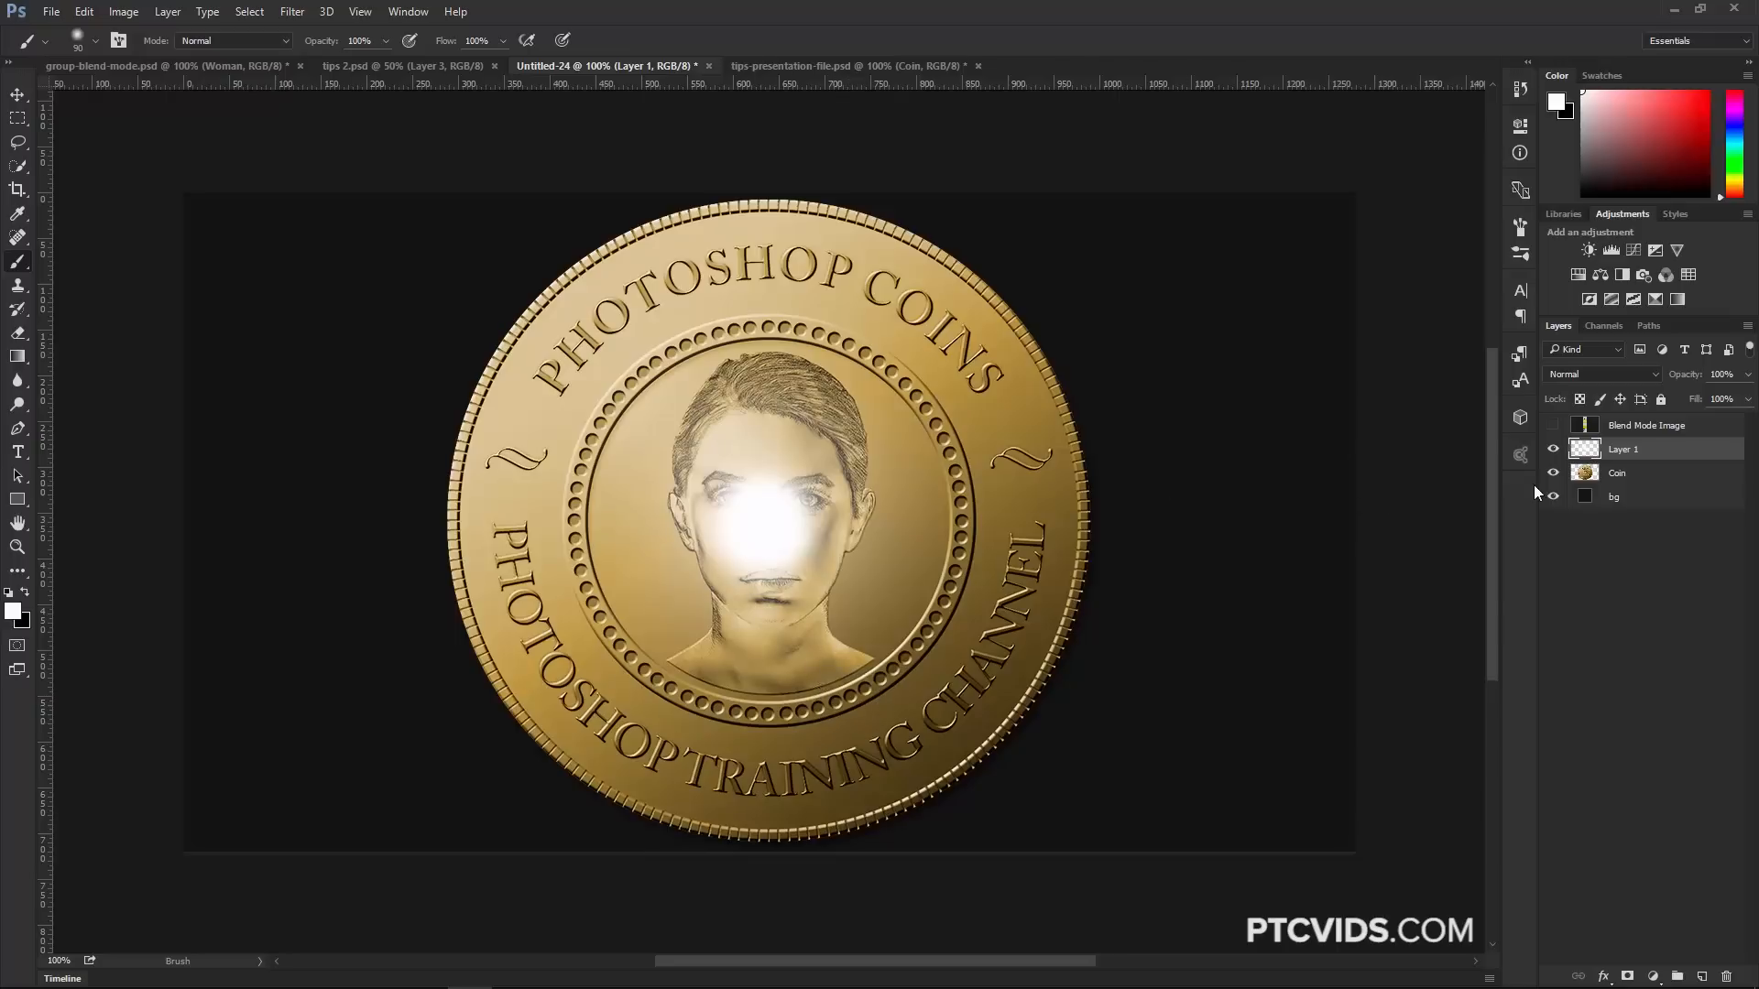
# Compare the coin with and without Layer 1, and set that layer's blend mode to Linear Dodge (Add).
pyautogui.click(1553, 449)
pyautogui.click(1553, 449)
pyautogui.click(1597, 374)
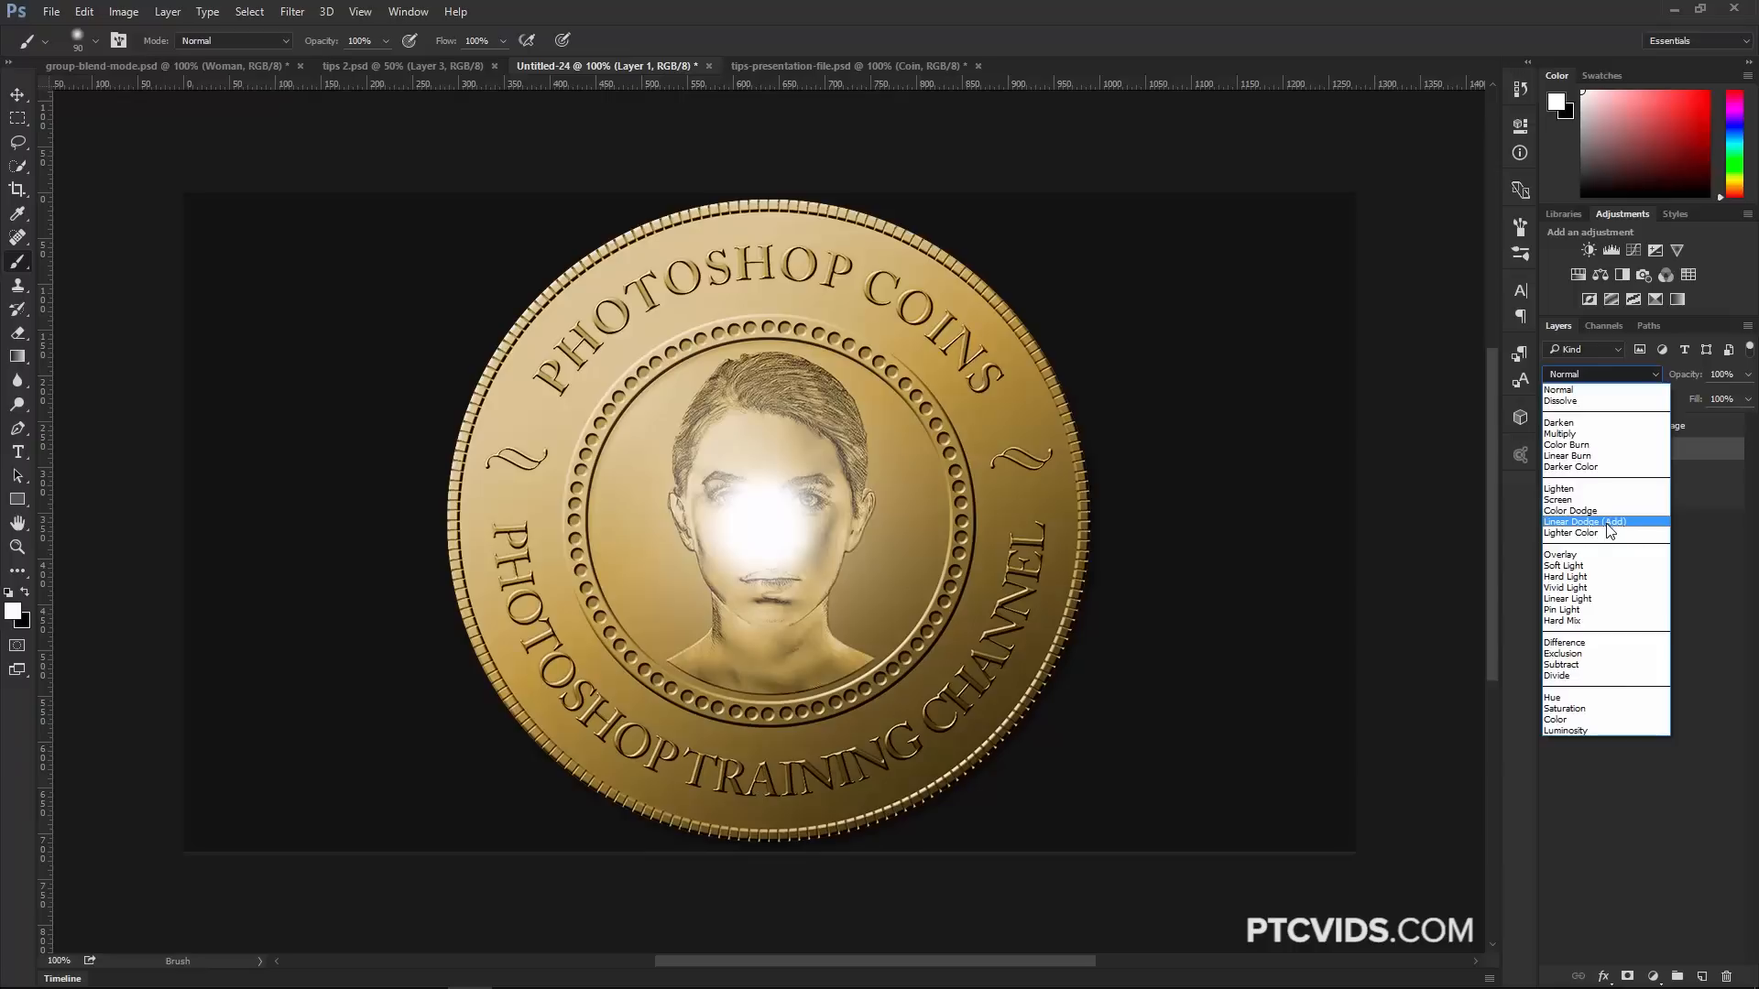
pyautogui.click(1581, 522)
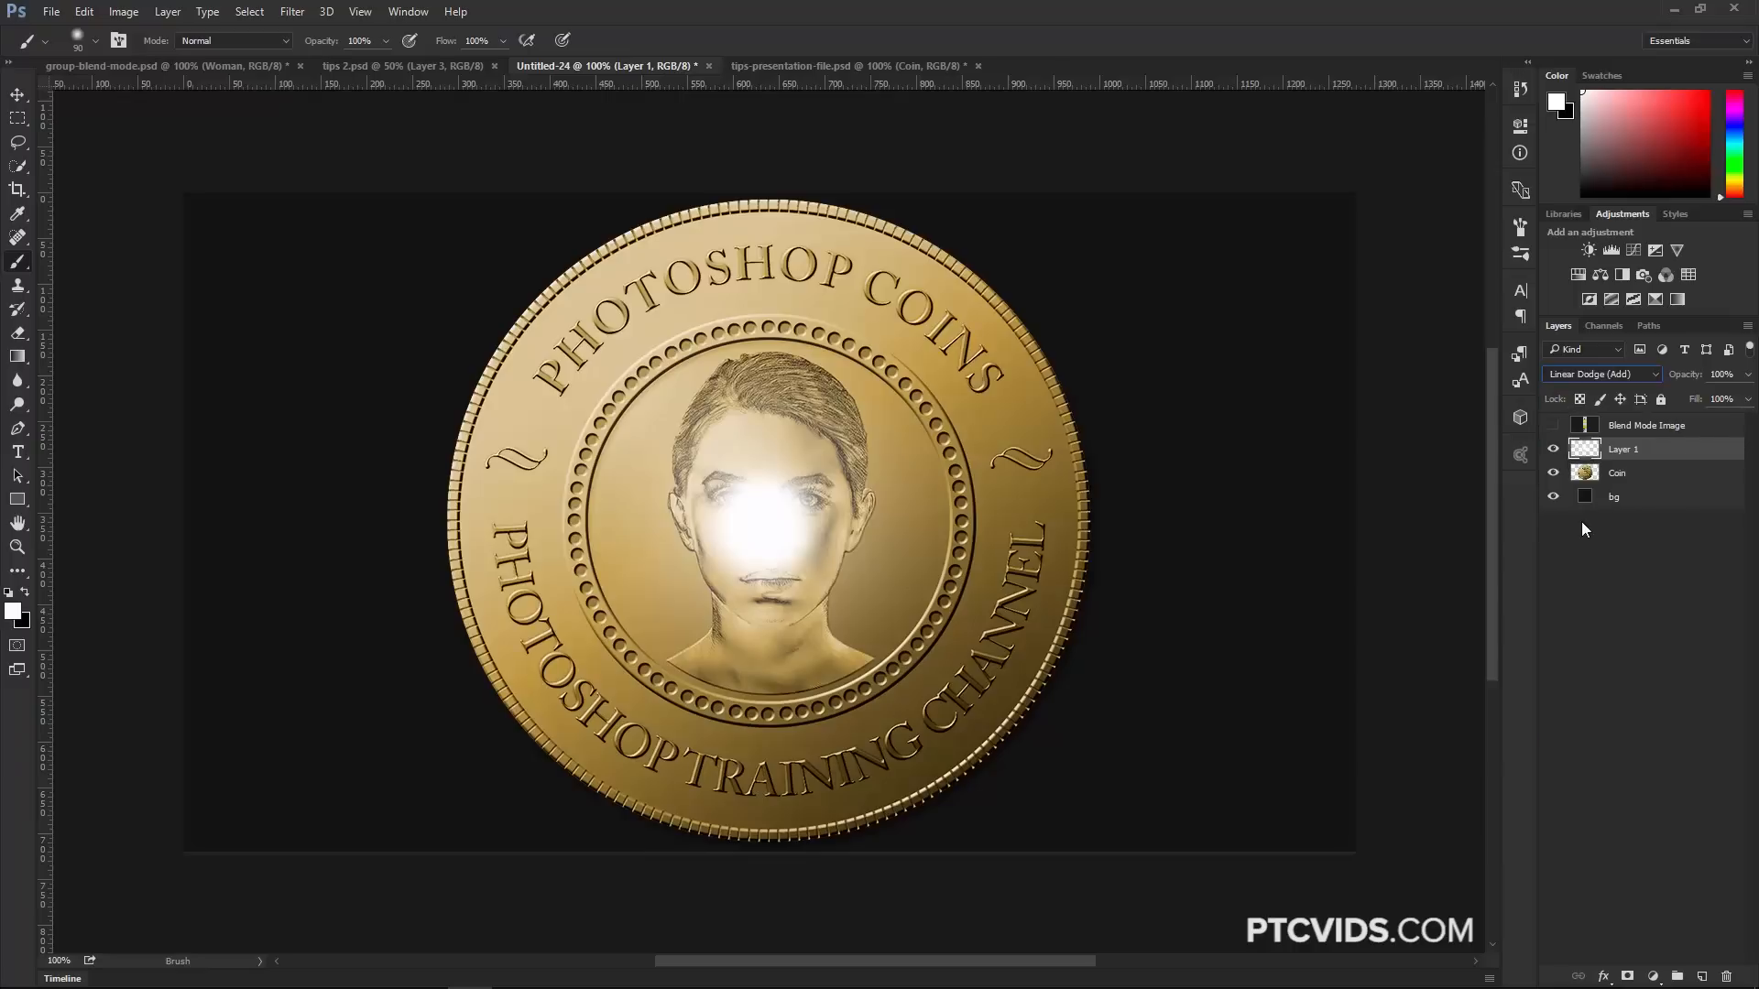
# Turn off Transparency Shapes Layer in Layer 1's blending options, comparing the glow with the option on and off.
pyautogui.doubleClick(1693, 449)
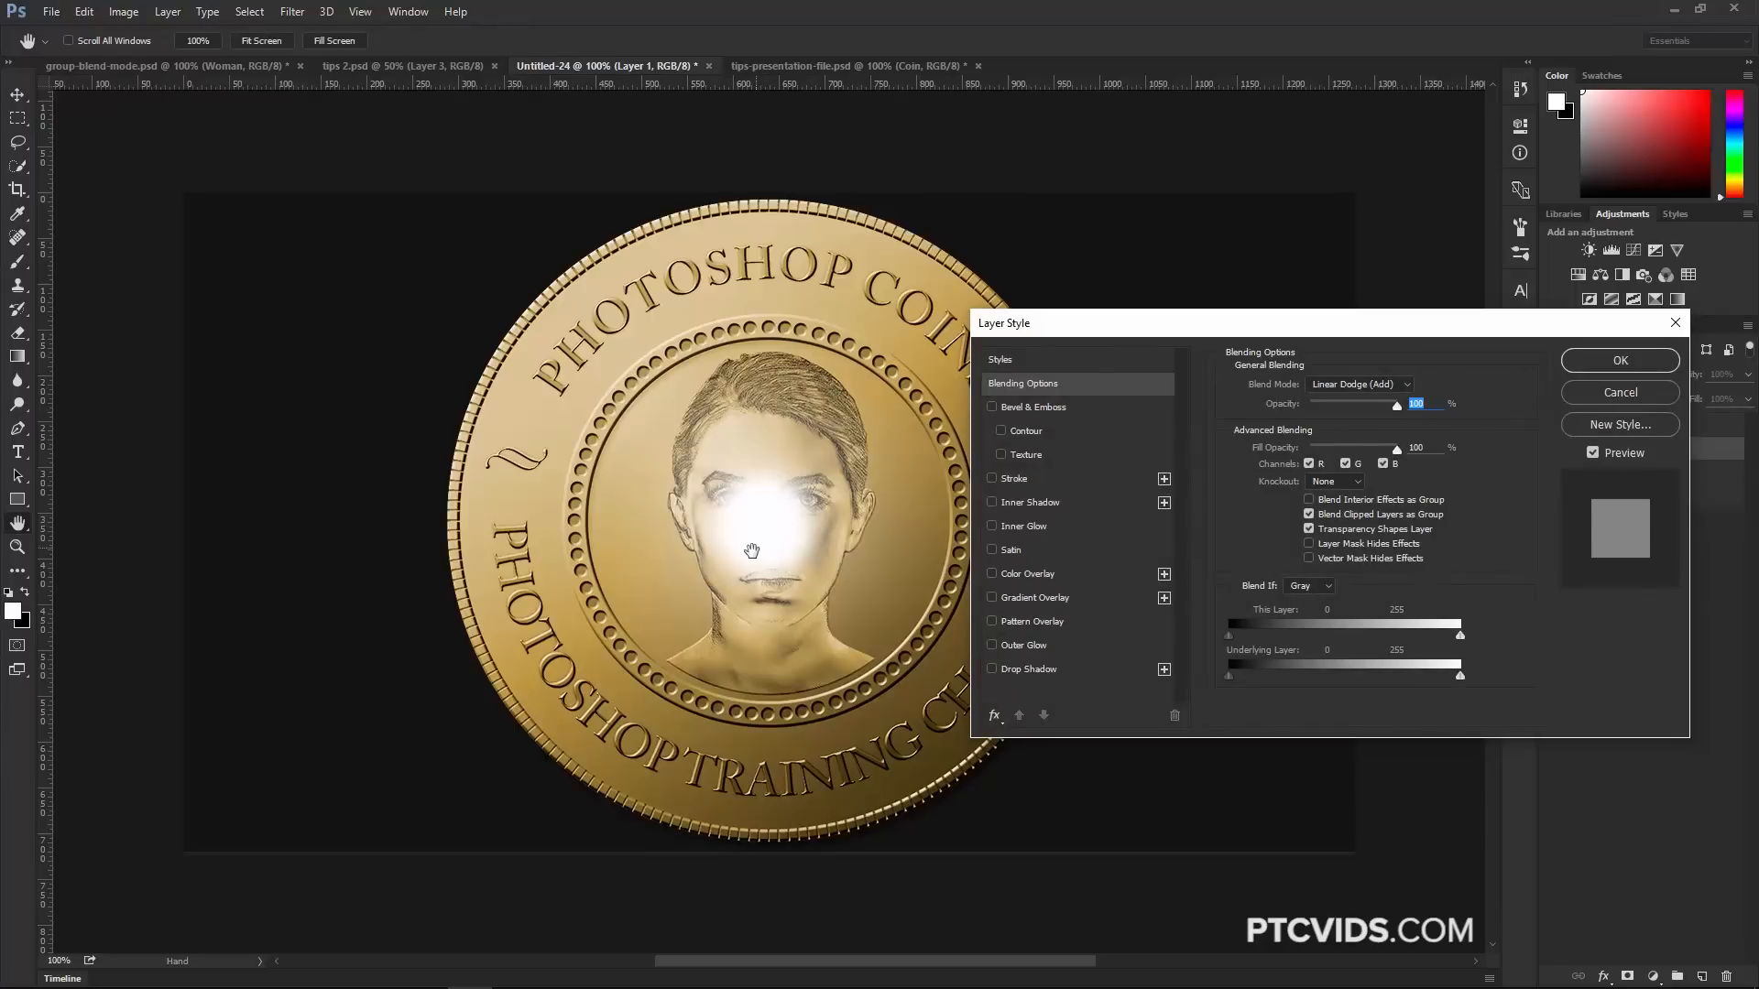
pyautogui.click(1310, 530)
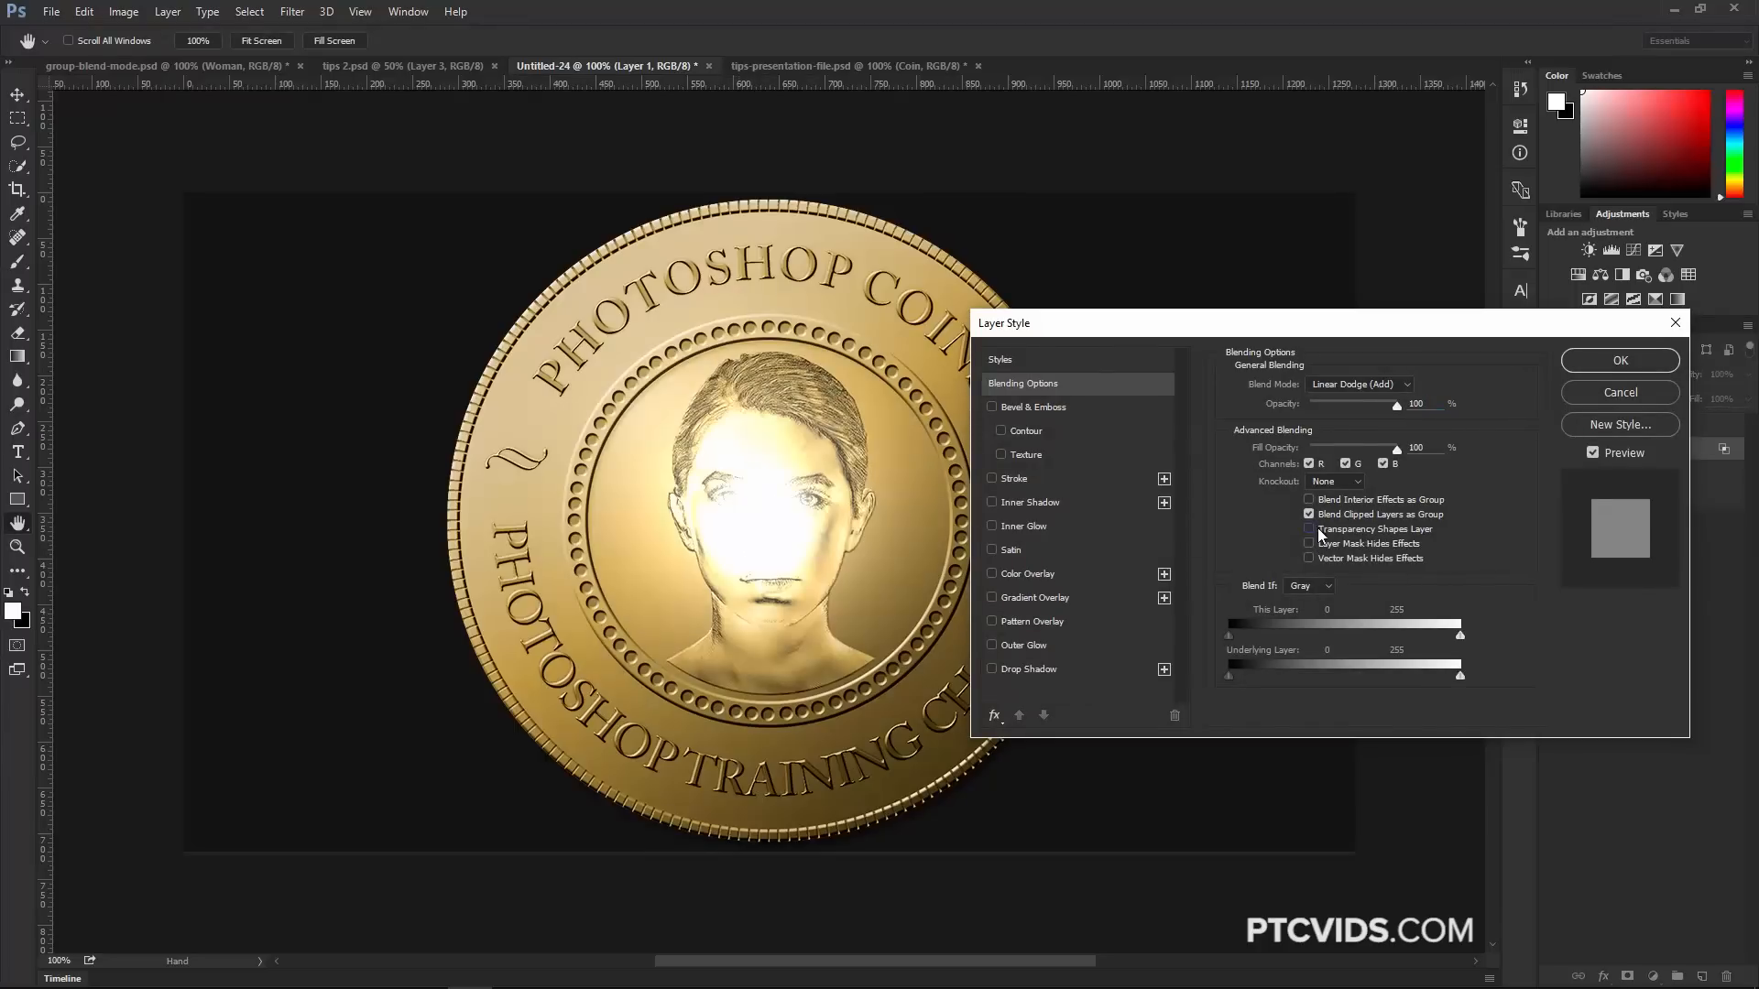
pyautogui.click(1310, 529)
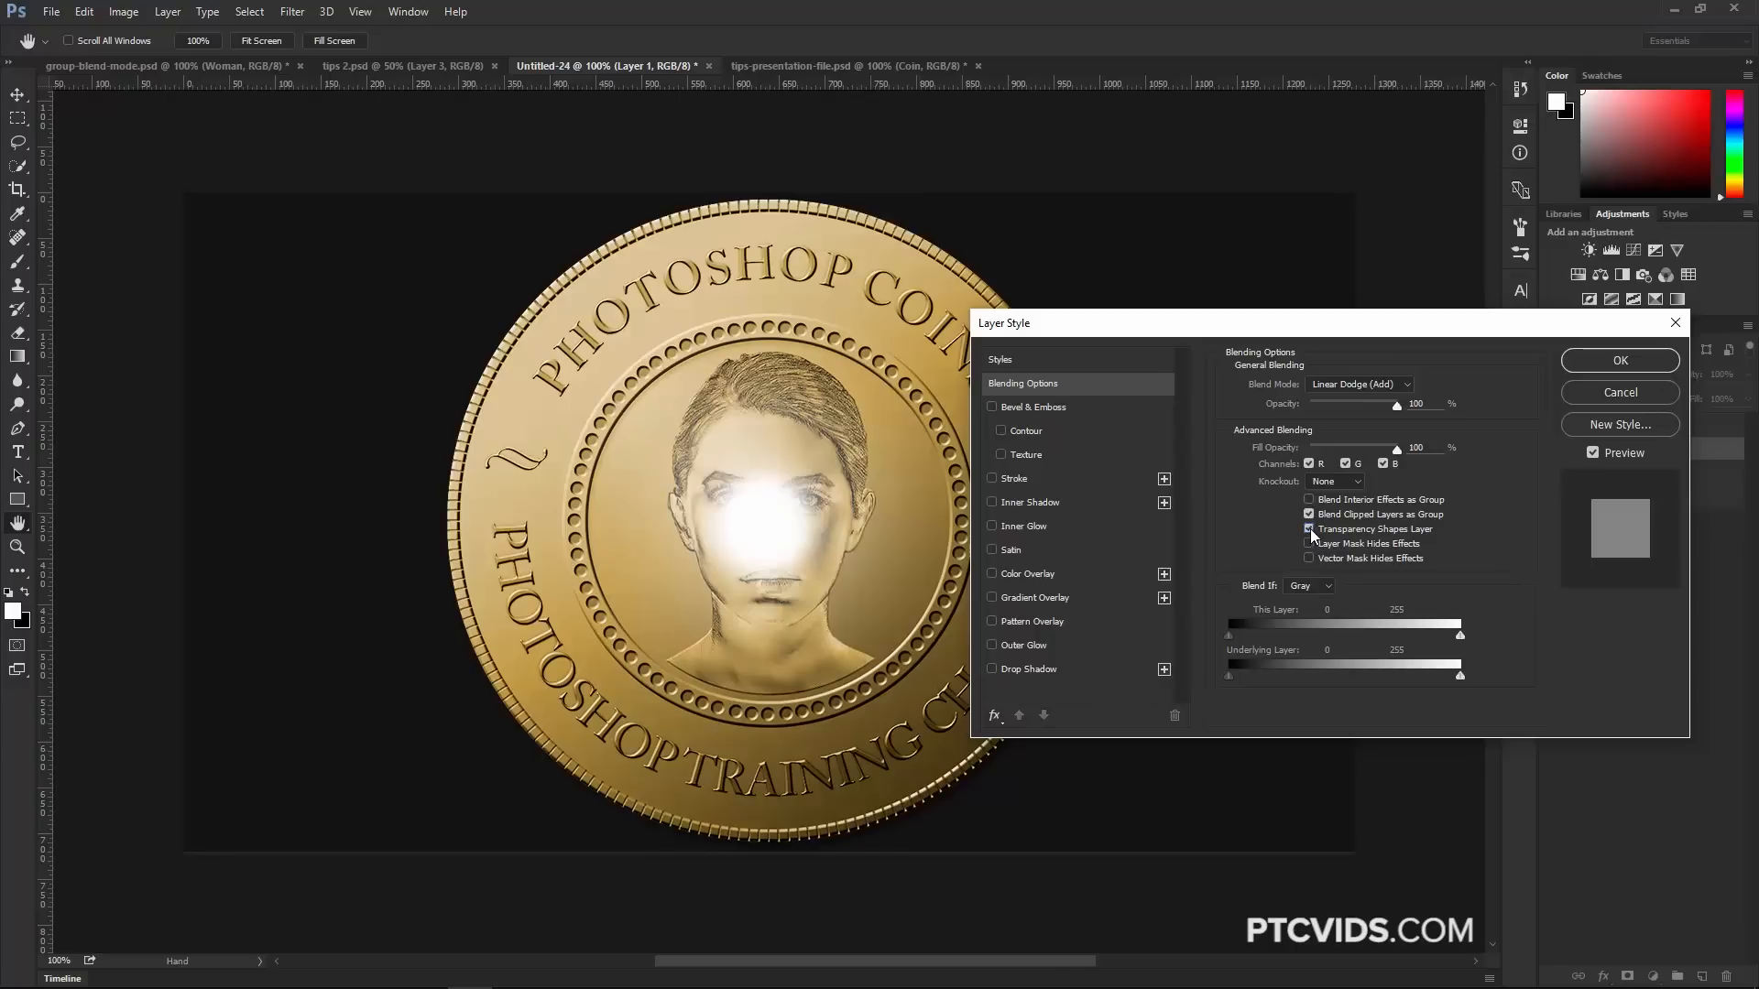
pyautogui.click(1308, 528)
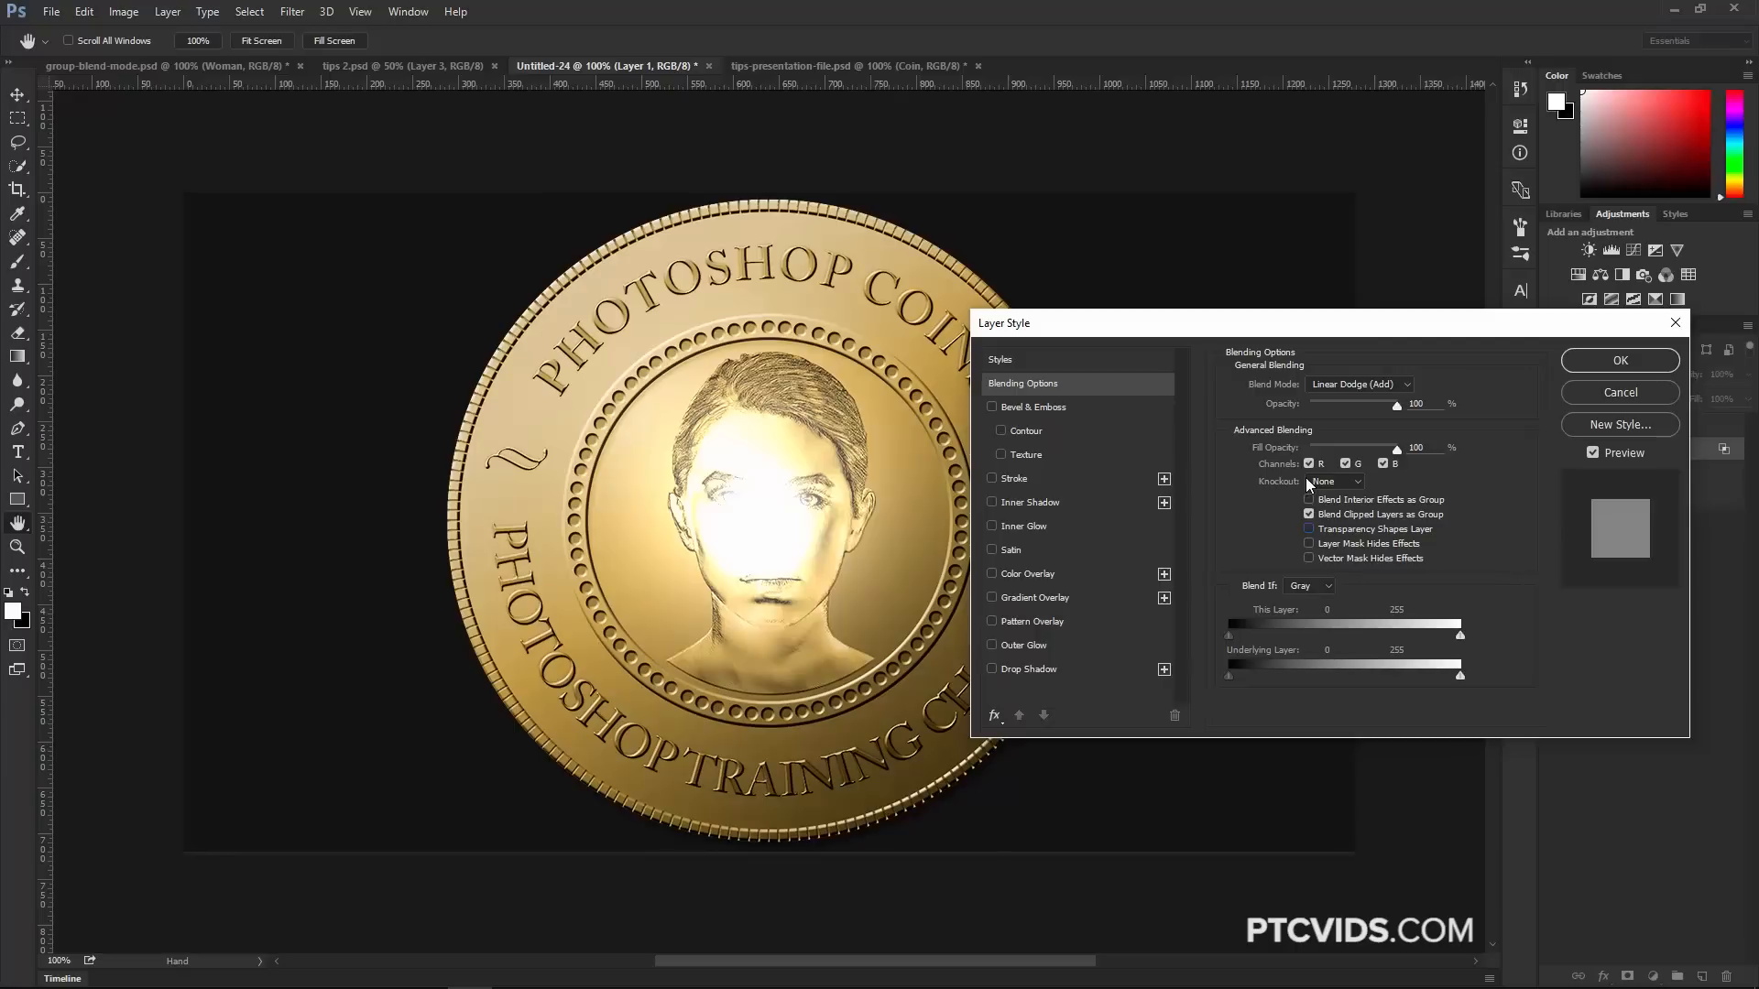
# Compare lowered Opacity with lowered Fill Opacity on Layer 1, and apply the style with Opacity 100% and Fill Opacity 93%.
pyautogui.moveTo(1396, 404); pyautogui.dragTo(1356, 409)
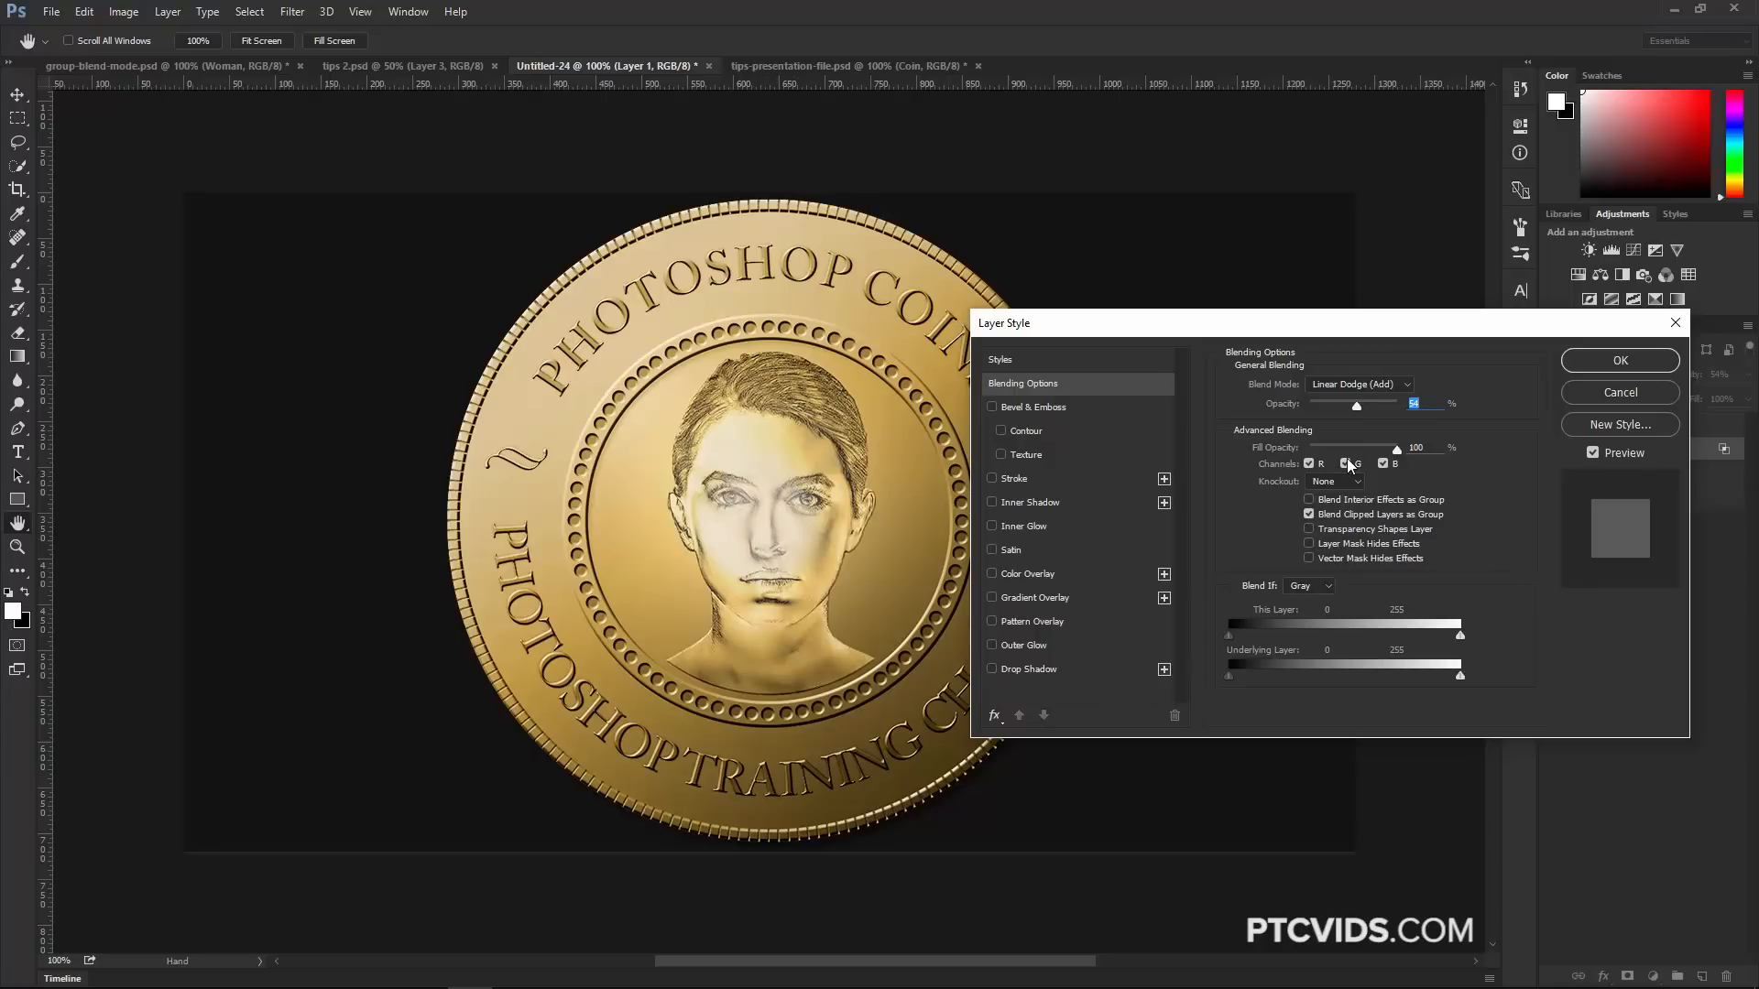
pyautogui.moveTo(1371, 406); pyautogui.dragTo(1358, 453)
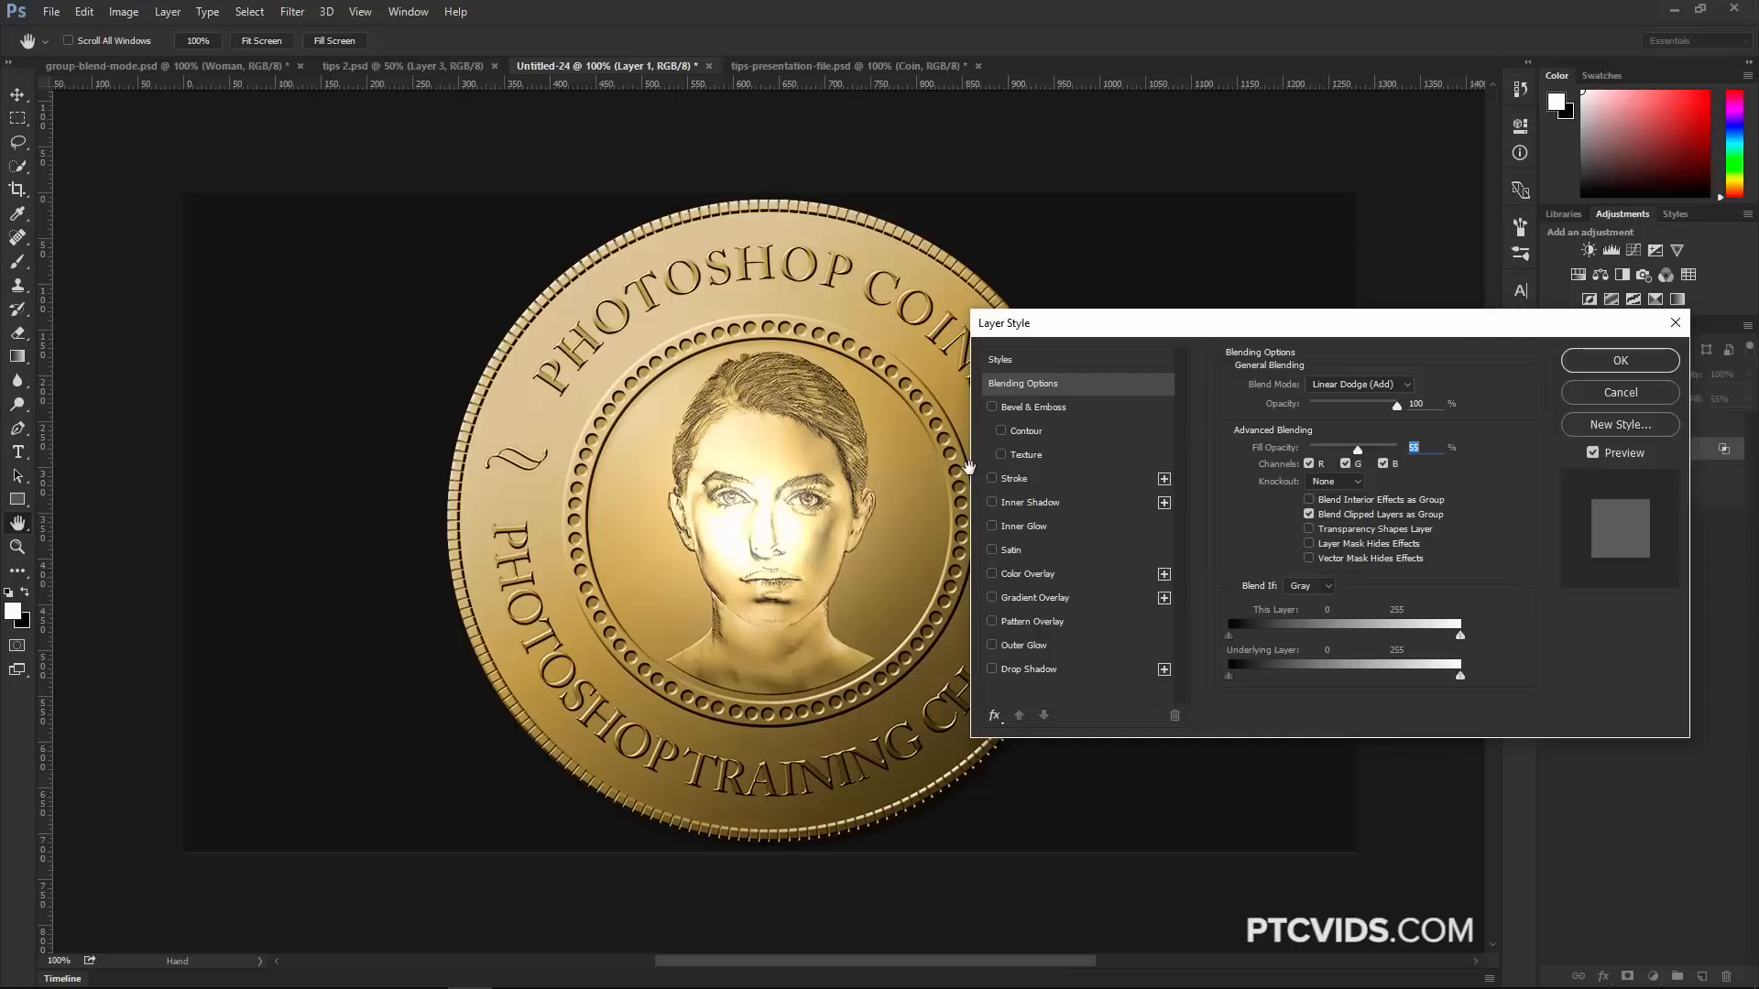
pyautogui.moveTo(1357, 450)
pyautogui.mouseDown()
pyautogui.moveTo(1329, 453)
pyautogui.moveTo(1389, 453)
pyautogui.mouseUp()
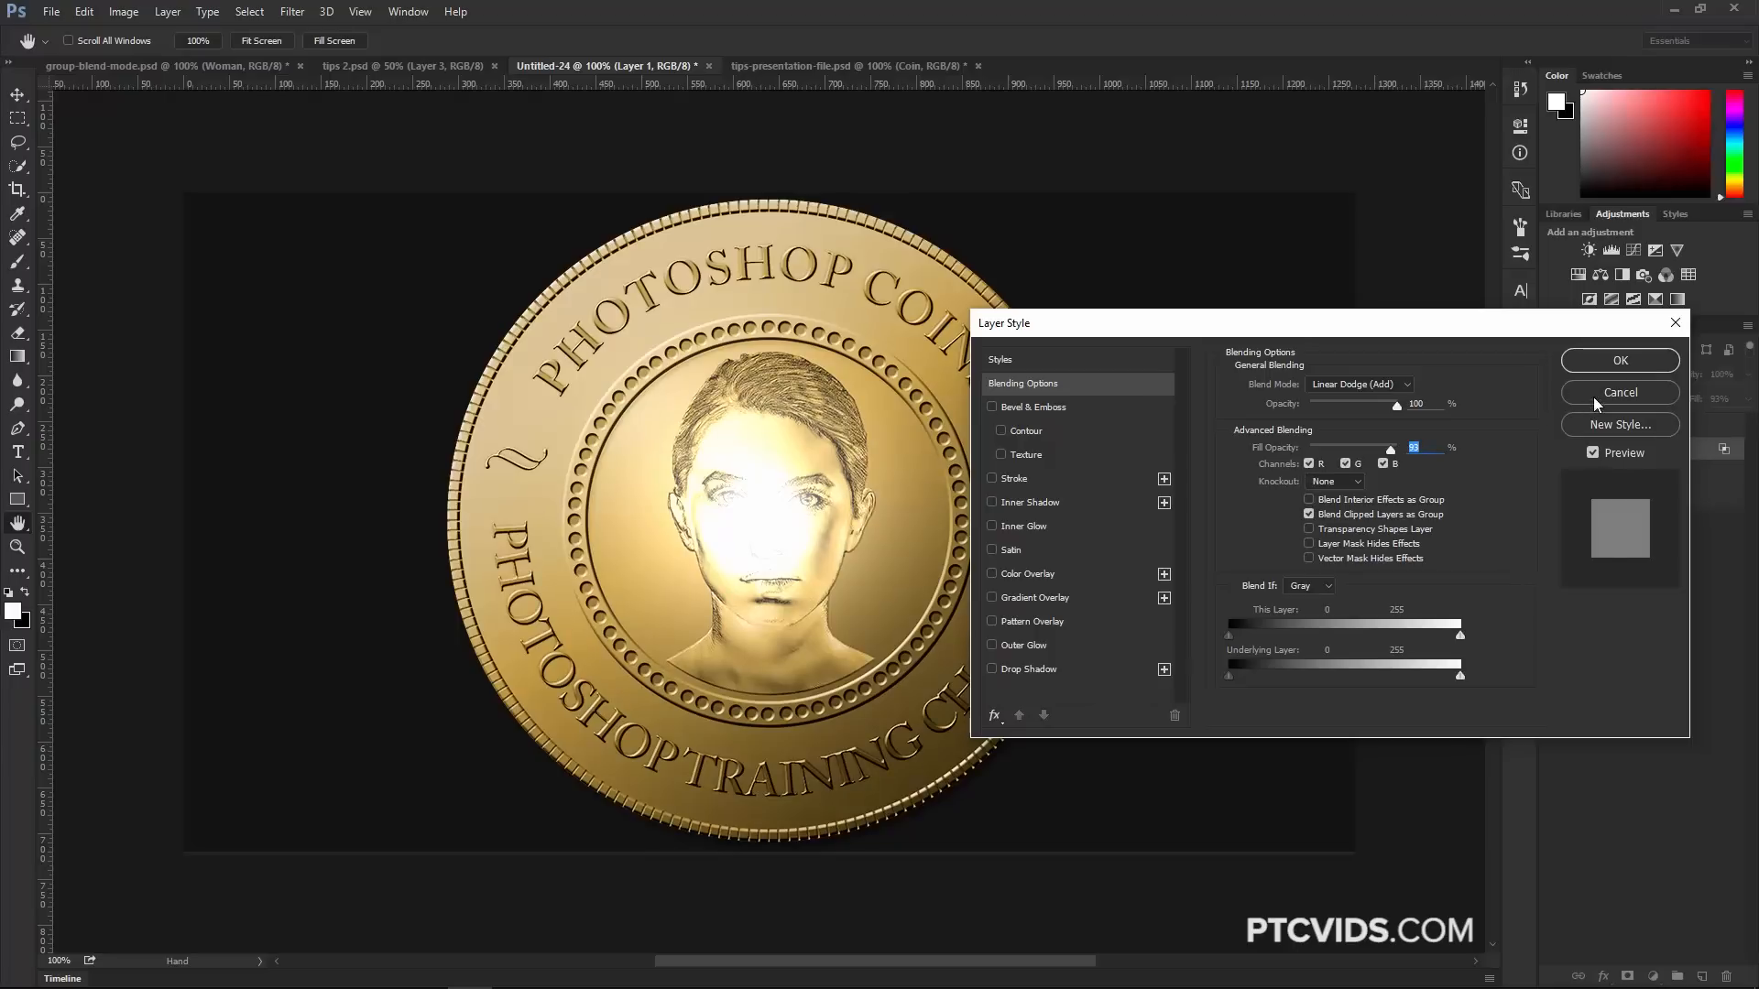
pyautogui.click(1605, 363)
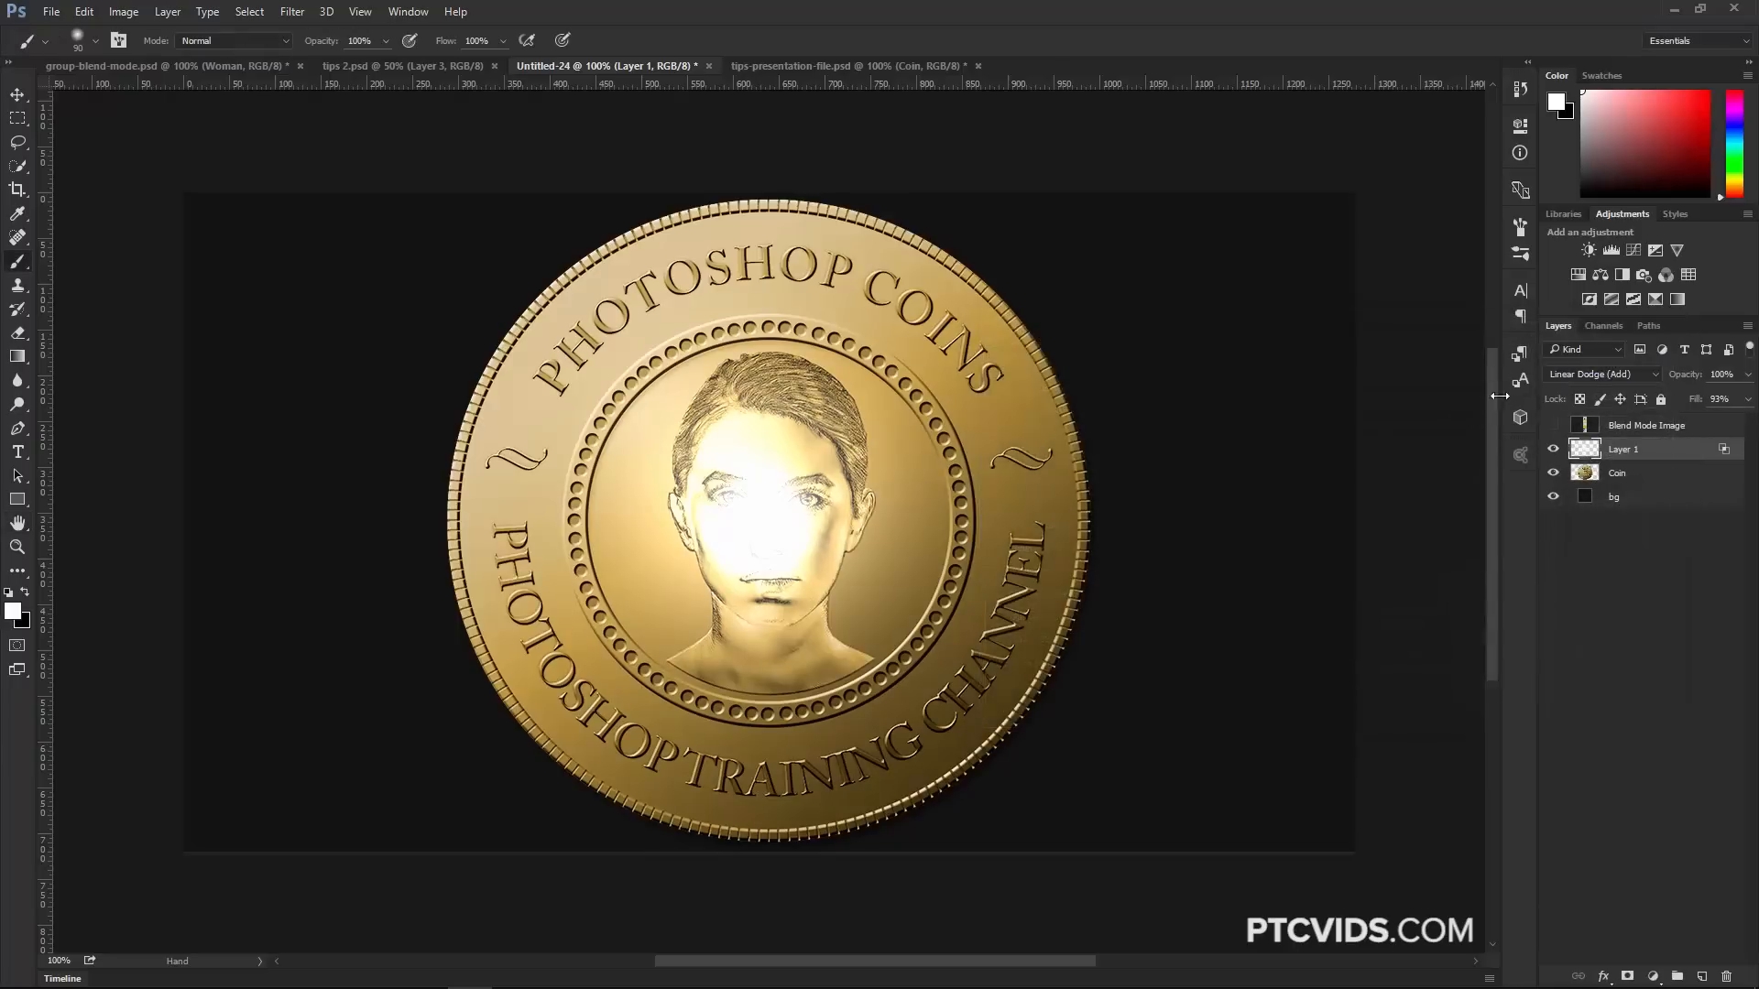
# Try a Fill Opacity of 35% in Layer 1's blending options, and close them without applying it.
pyautogui.doubleClick(1698, 454)
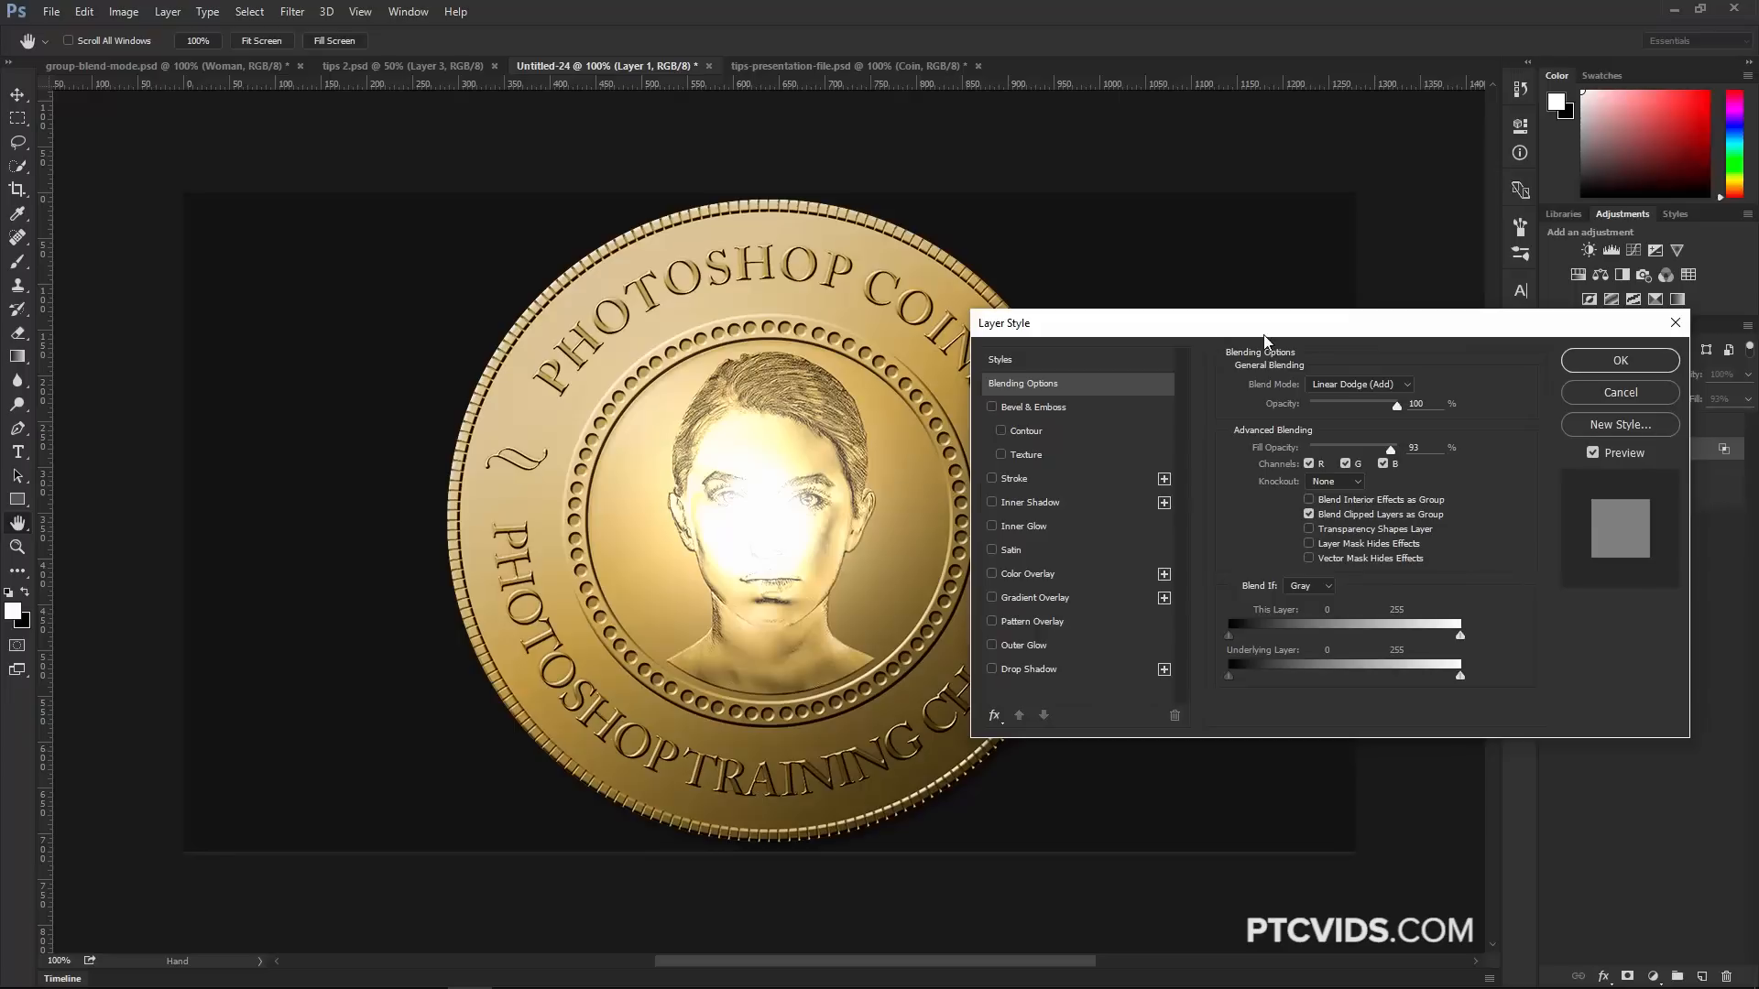
pyautogui.click(1411, 403)
pyautogui.moveTo(1526, 325); pyautogui.dragTo(1429, 330)
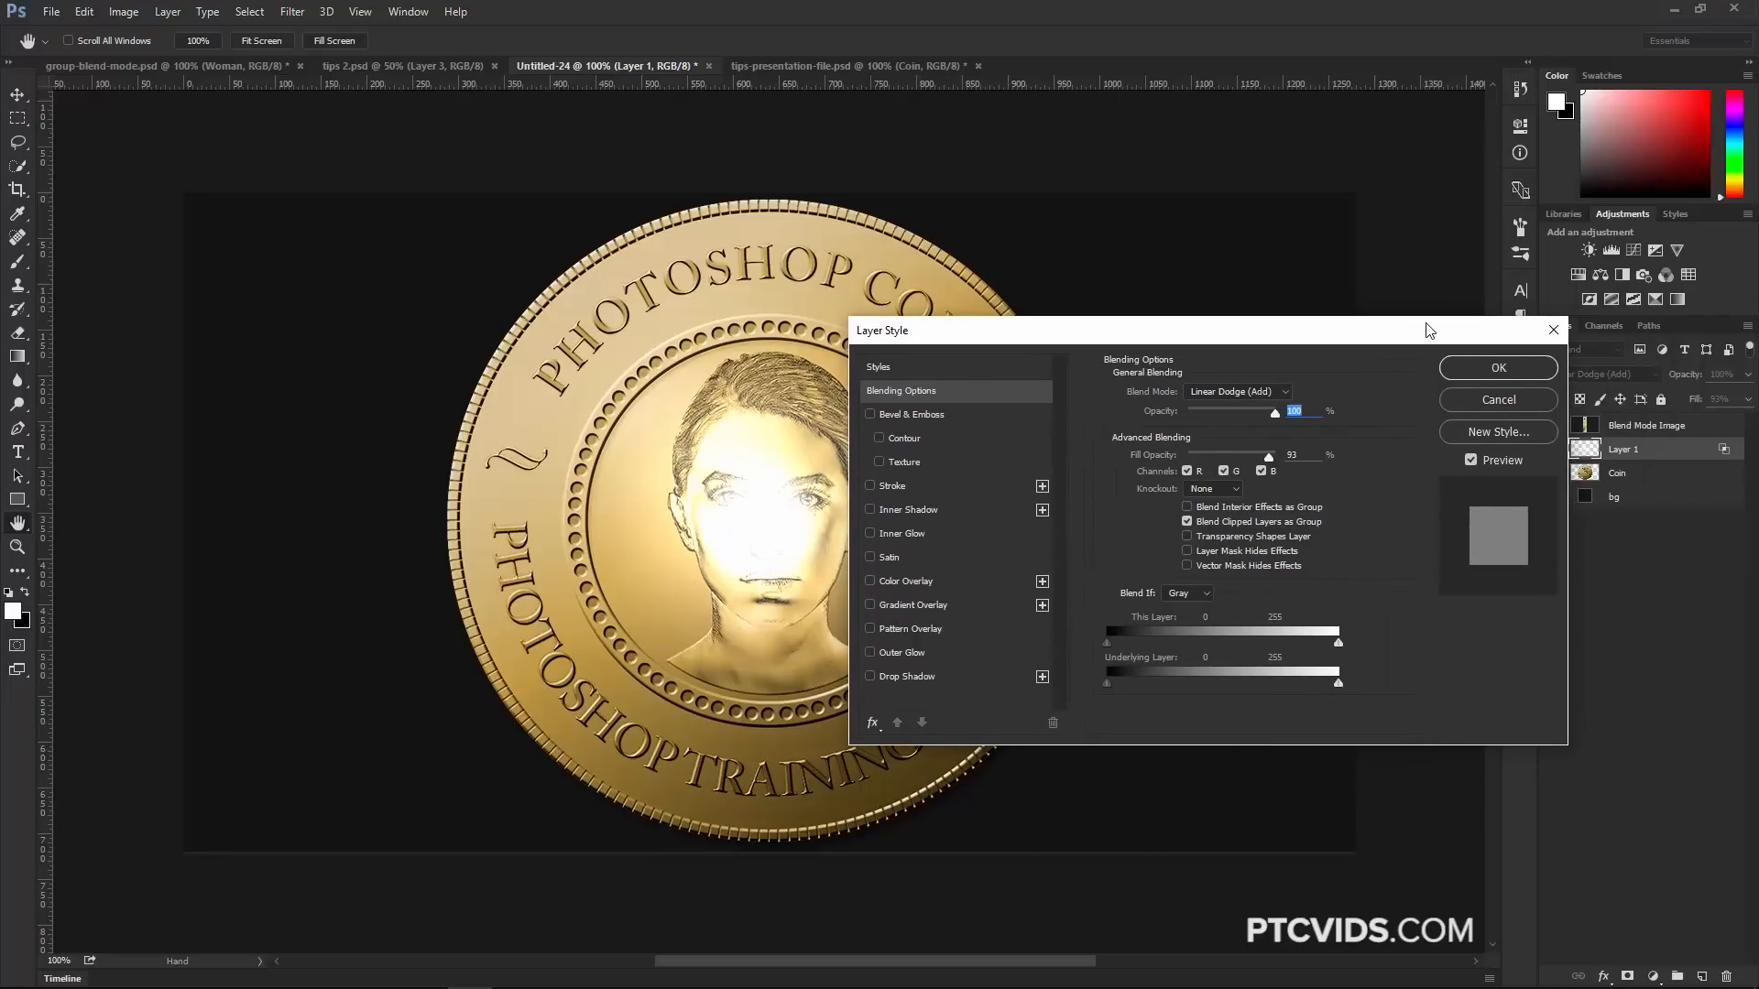
pyautogui.moveTo(1268, 455); pyautogui.dragTo(1218, 454)
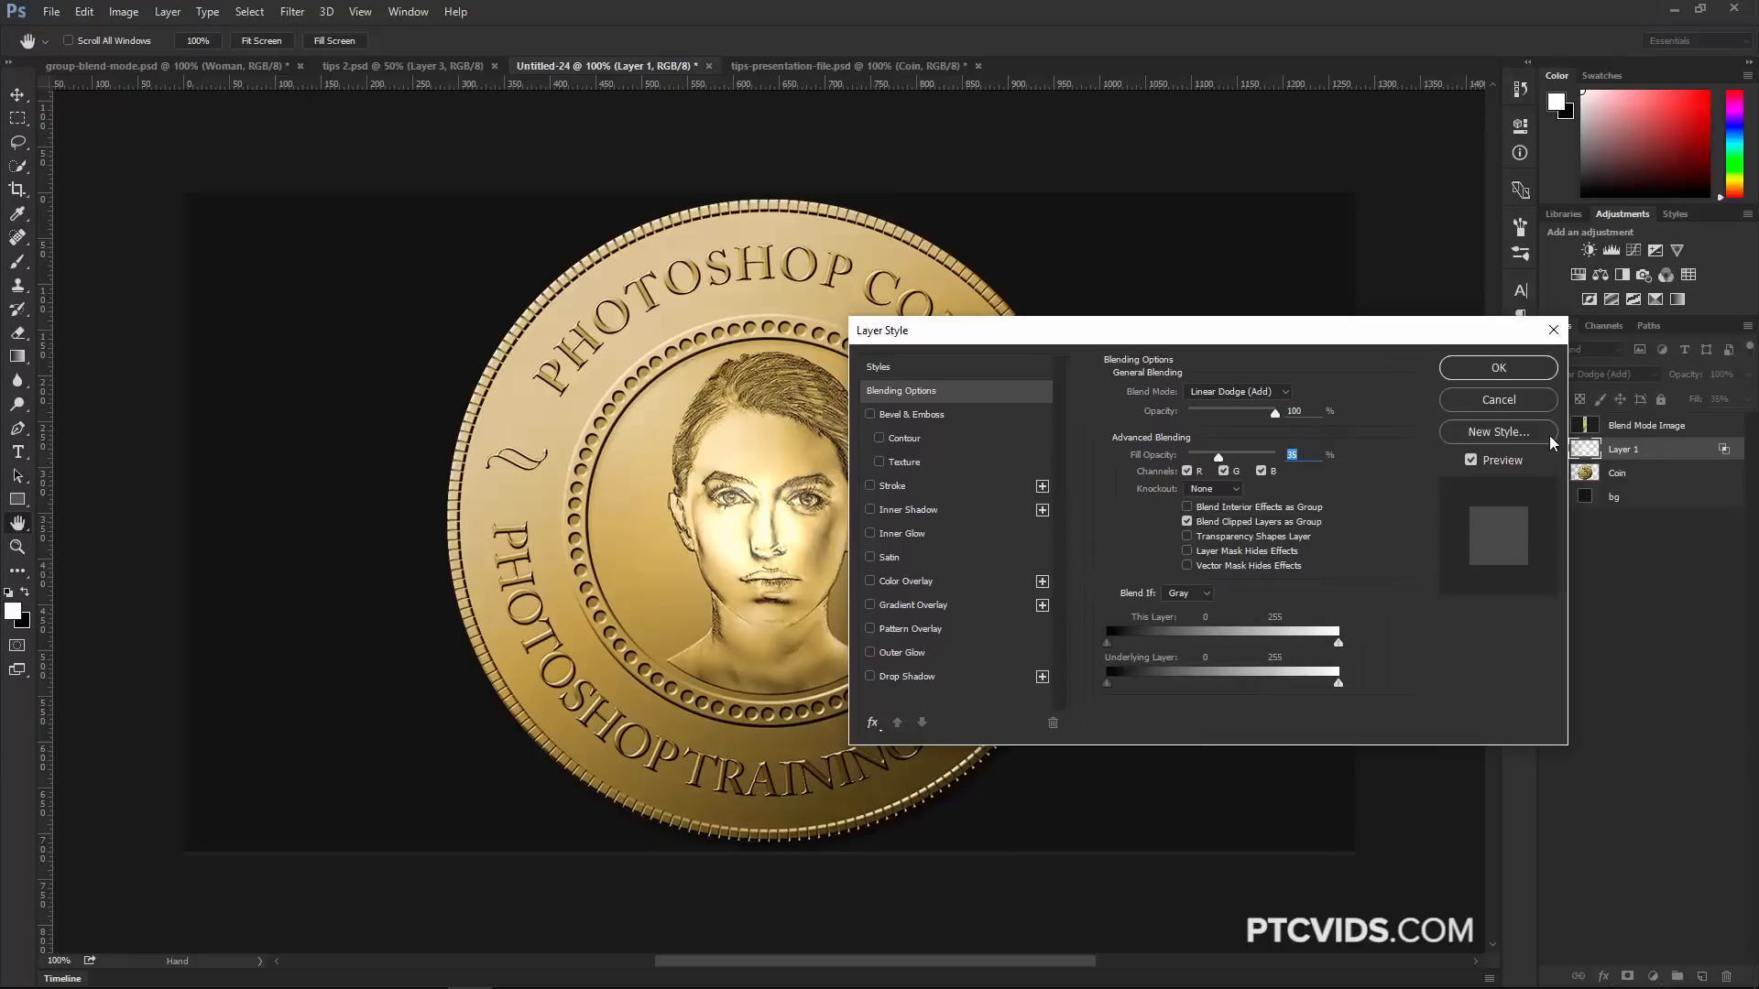
pyautogui.click(1553, 330)
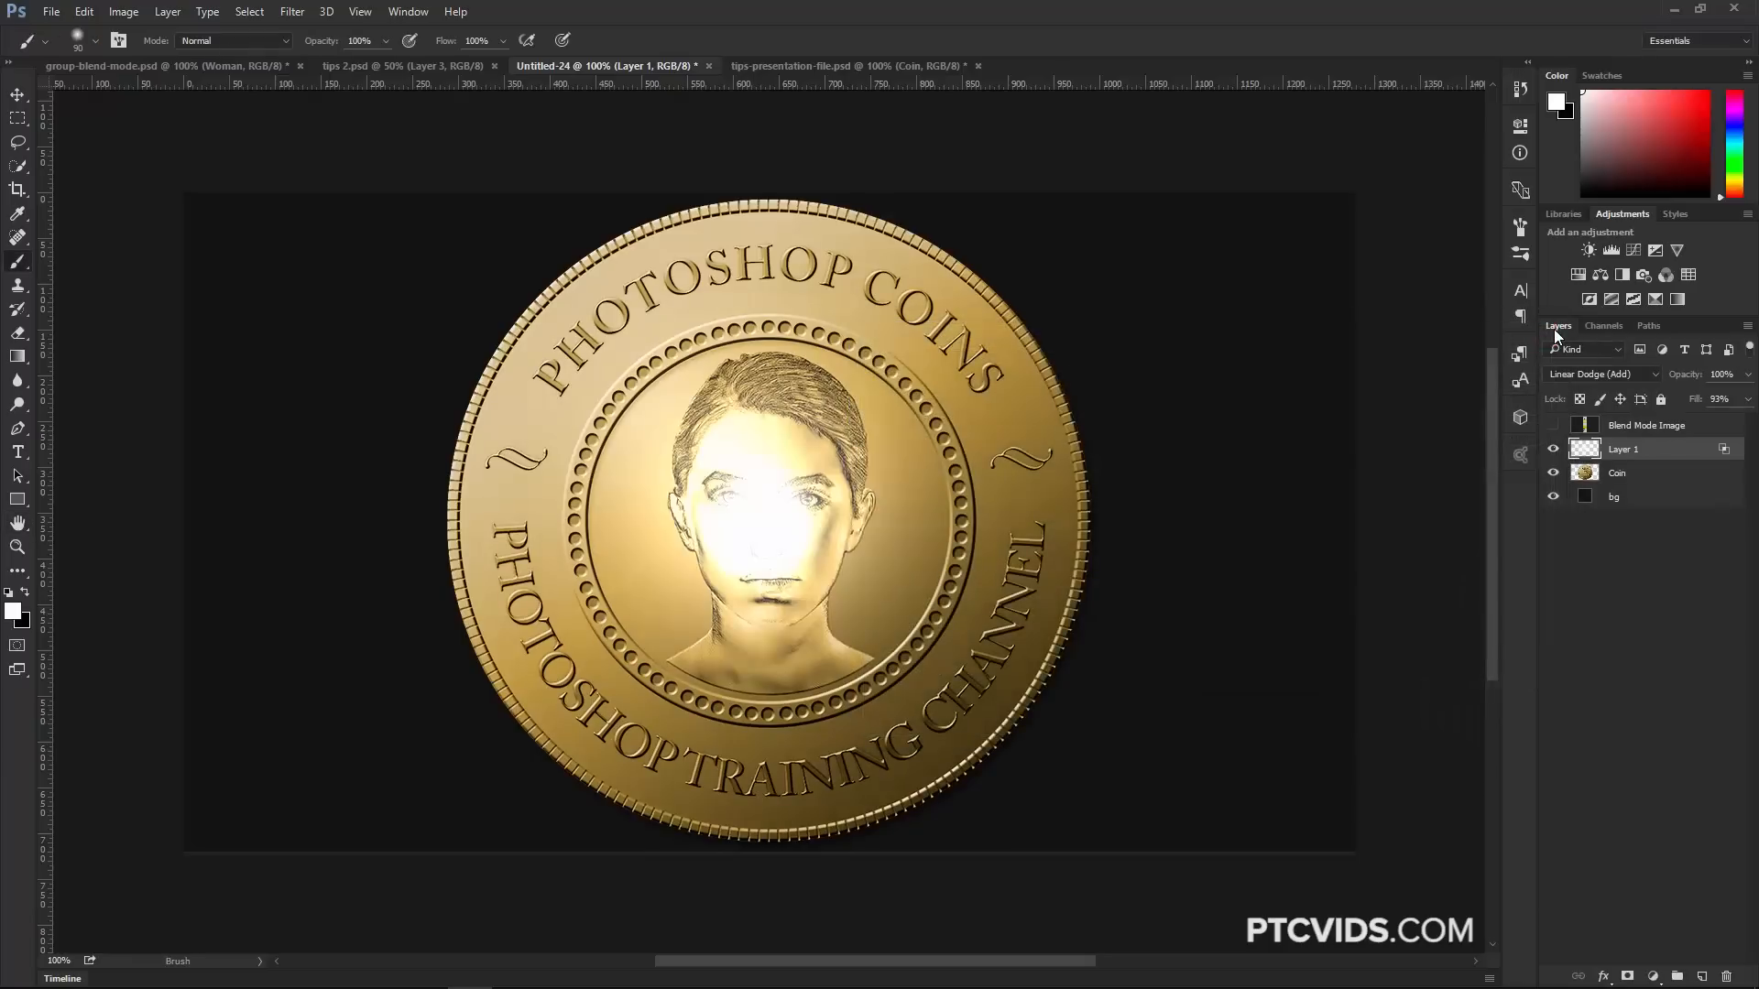
# Show the Blend Mode Image layer to review the highlighted blend modes, and open Layer 1's blending options.
pyautogui.moveTo(1684, 400); pyautogui.dragTo(1658, 403)
pyautogui.click(1553, 425)
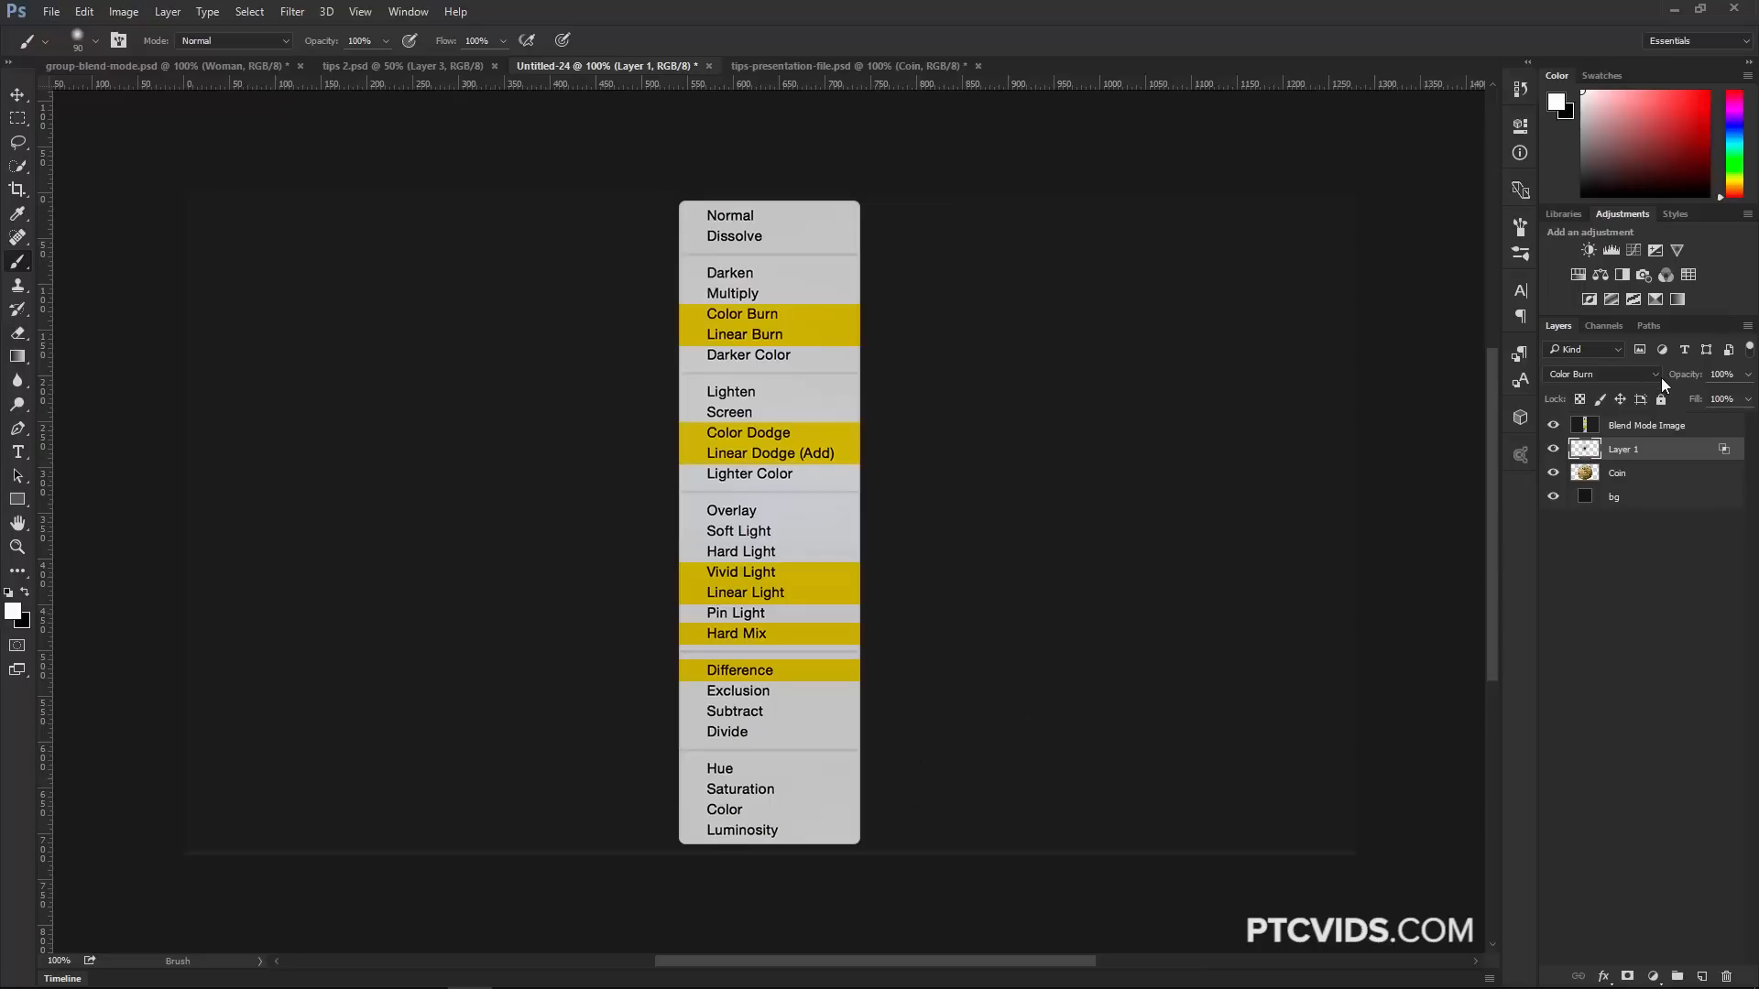
pyautogui.doubleClick(1685, 451)
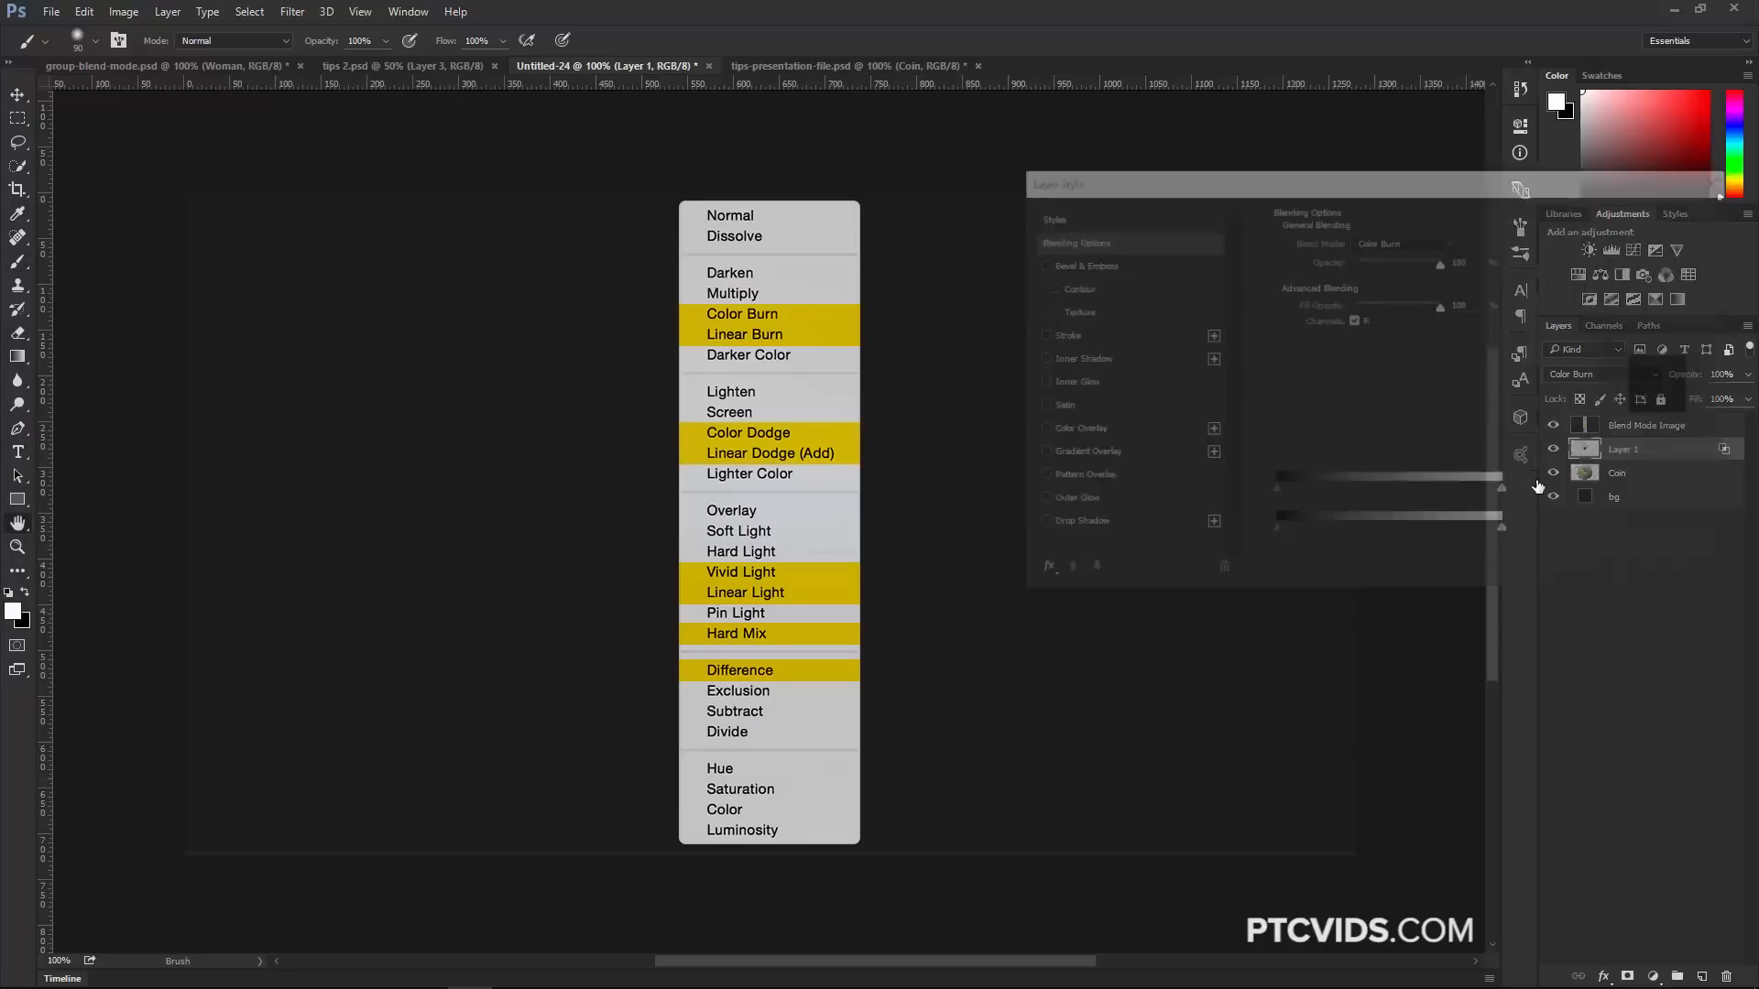
pyautogui.click(1356, 386)
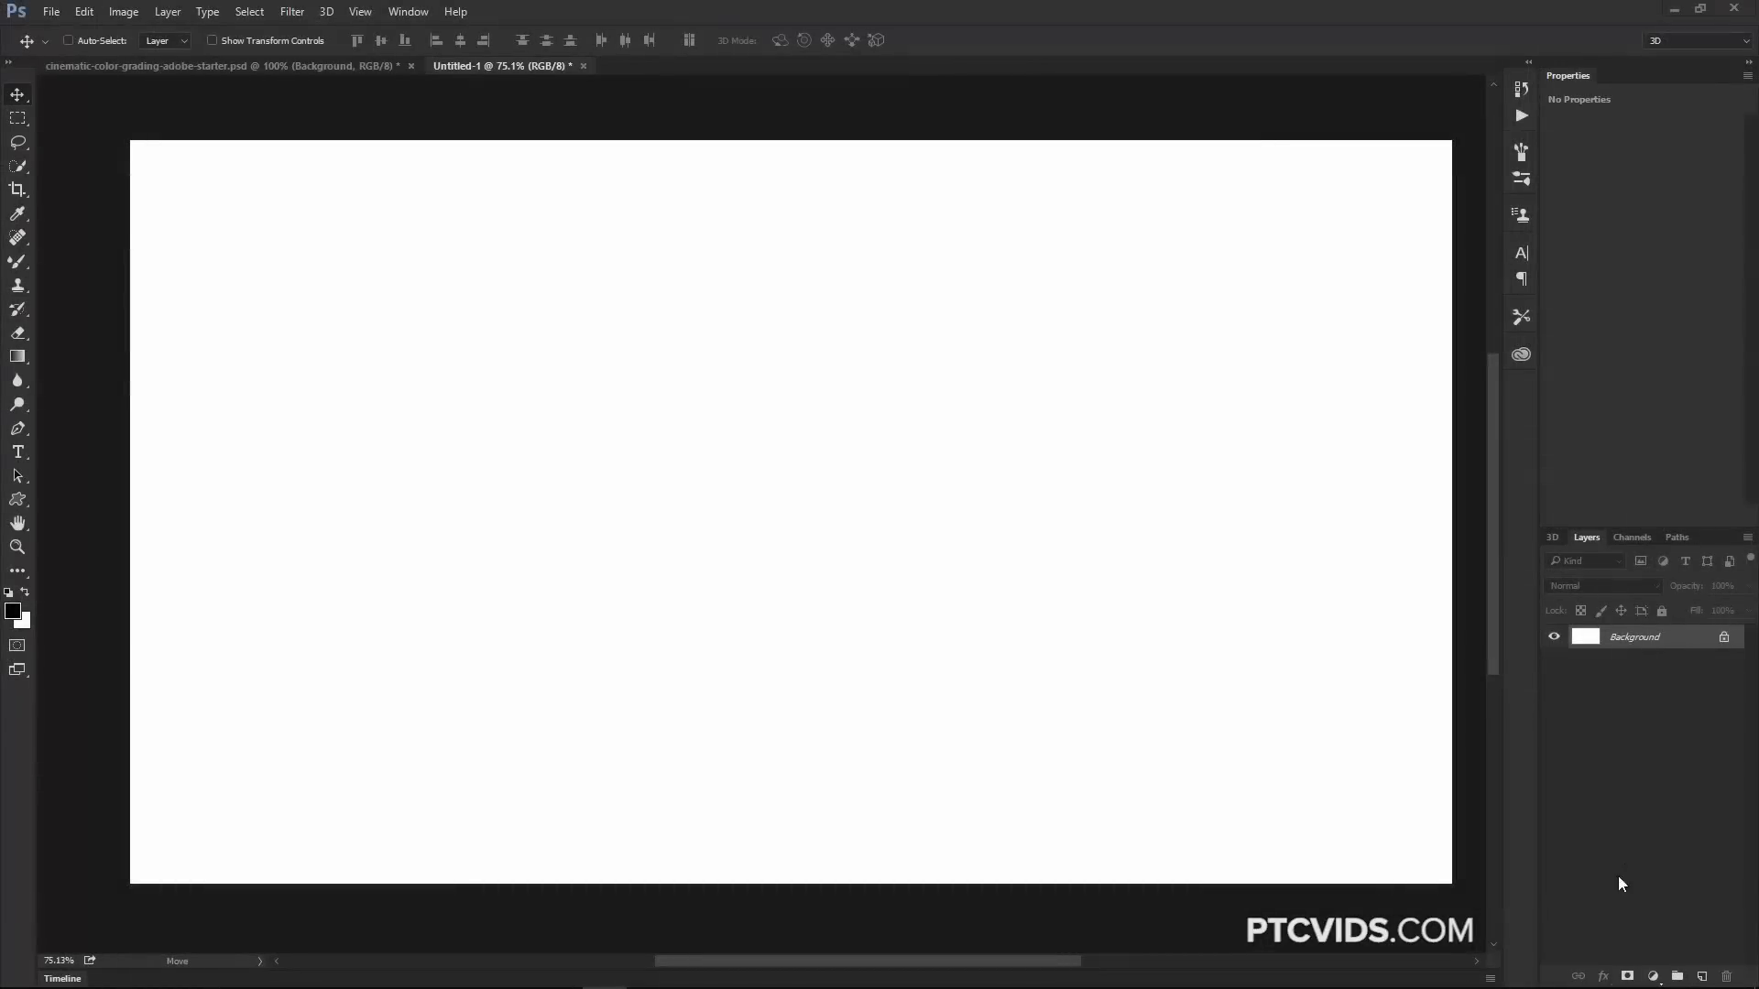
# Add a pattern fill layer and preview the blue, the black-and-white and the concentric-squares patterns across the canvas.
pyautogui.click(1653, 977)
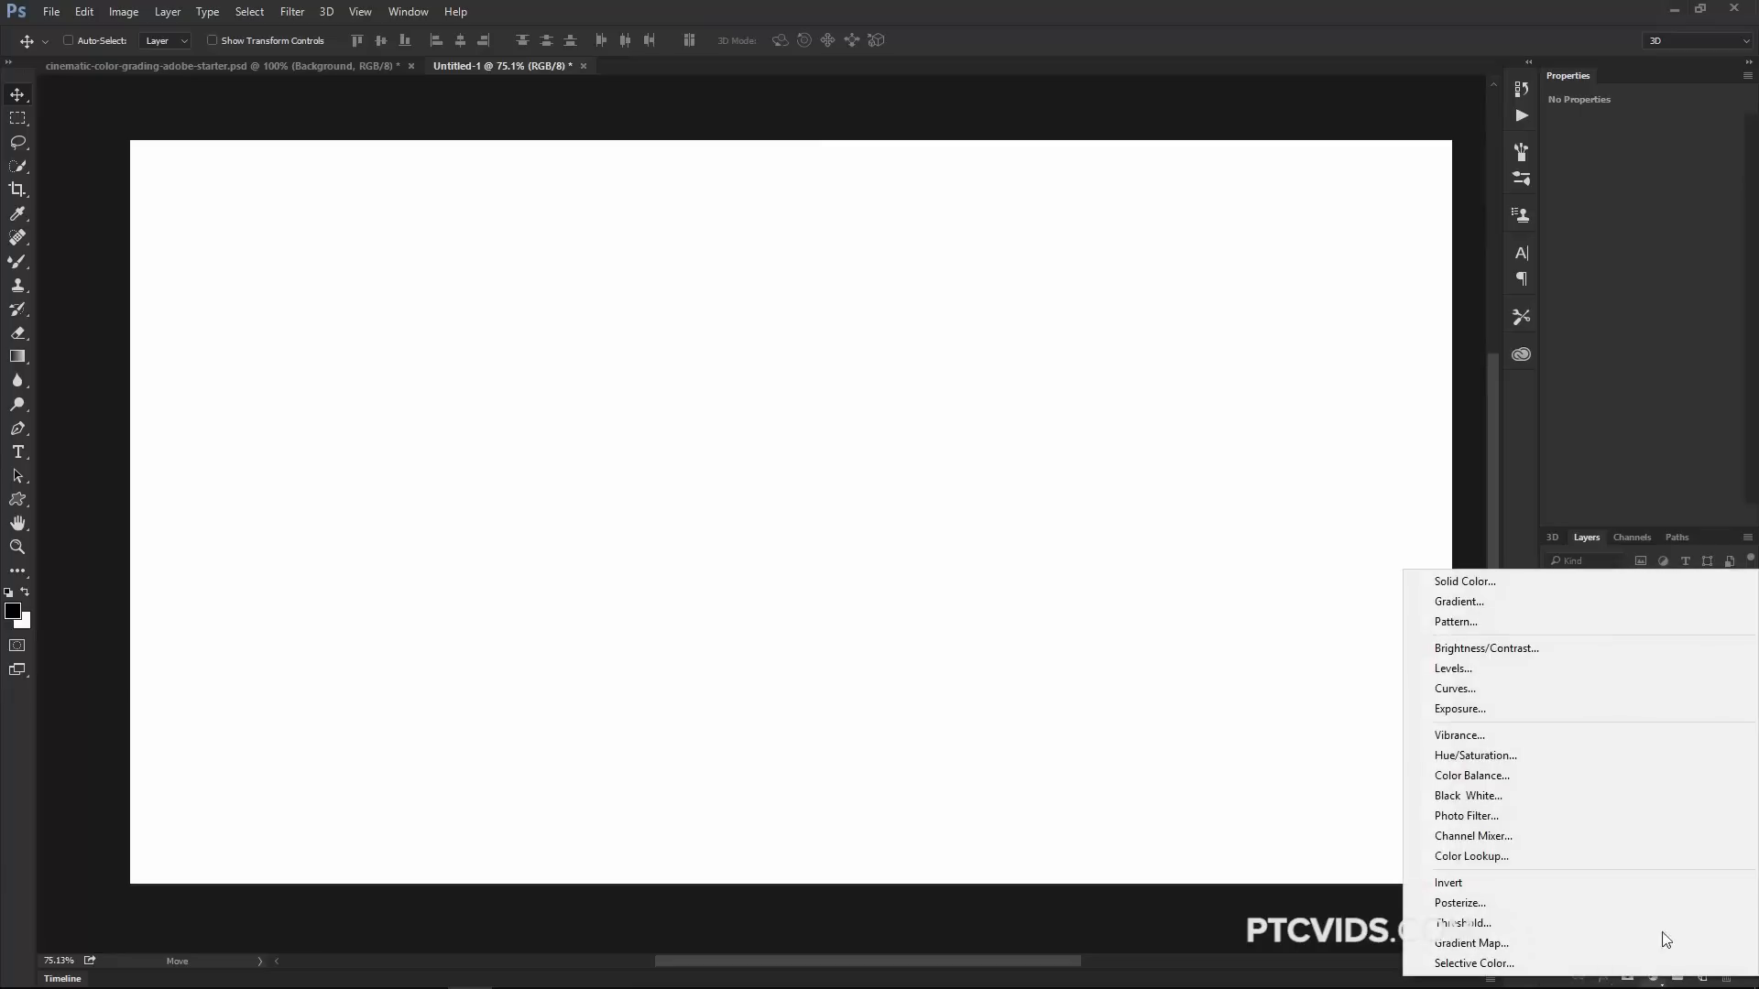
pyautogui.click(1511, 622)
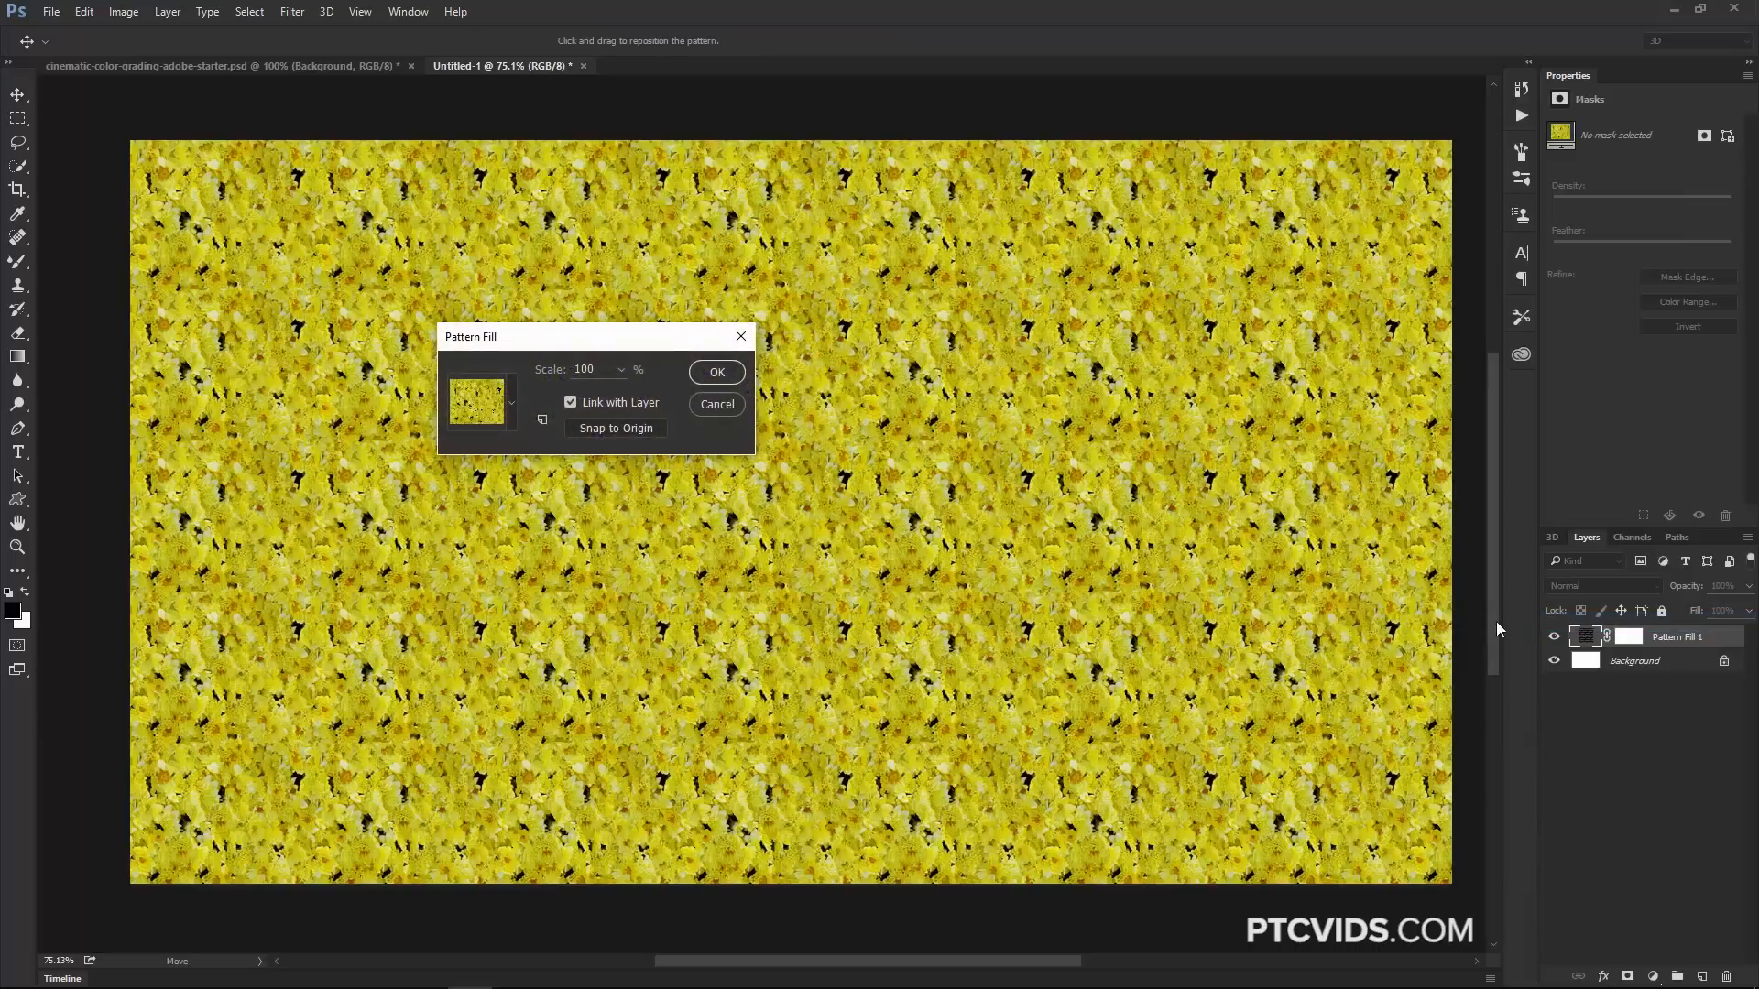
pyautogui.moveTo(568, 345); pyautogui.dragTo(568, 334)
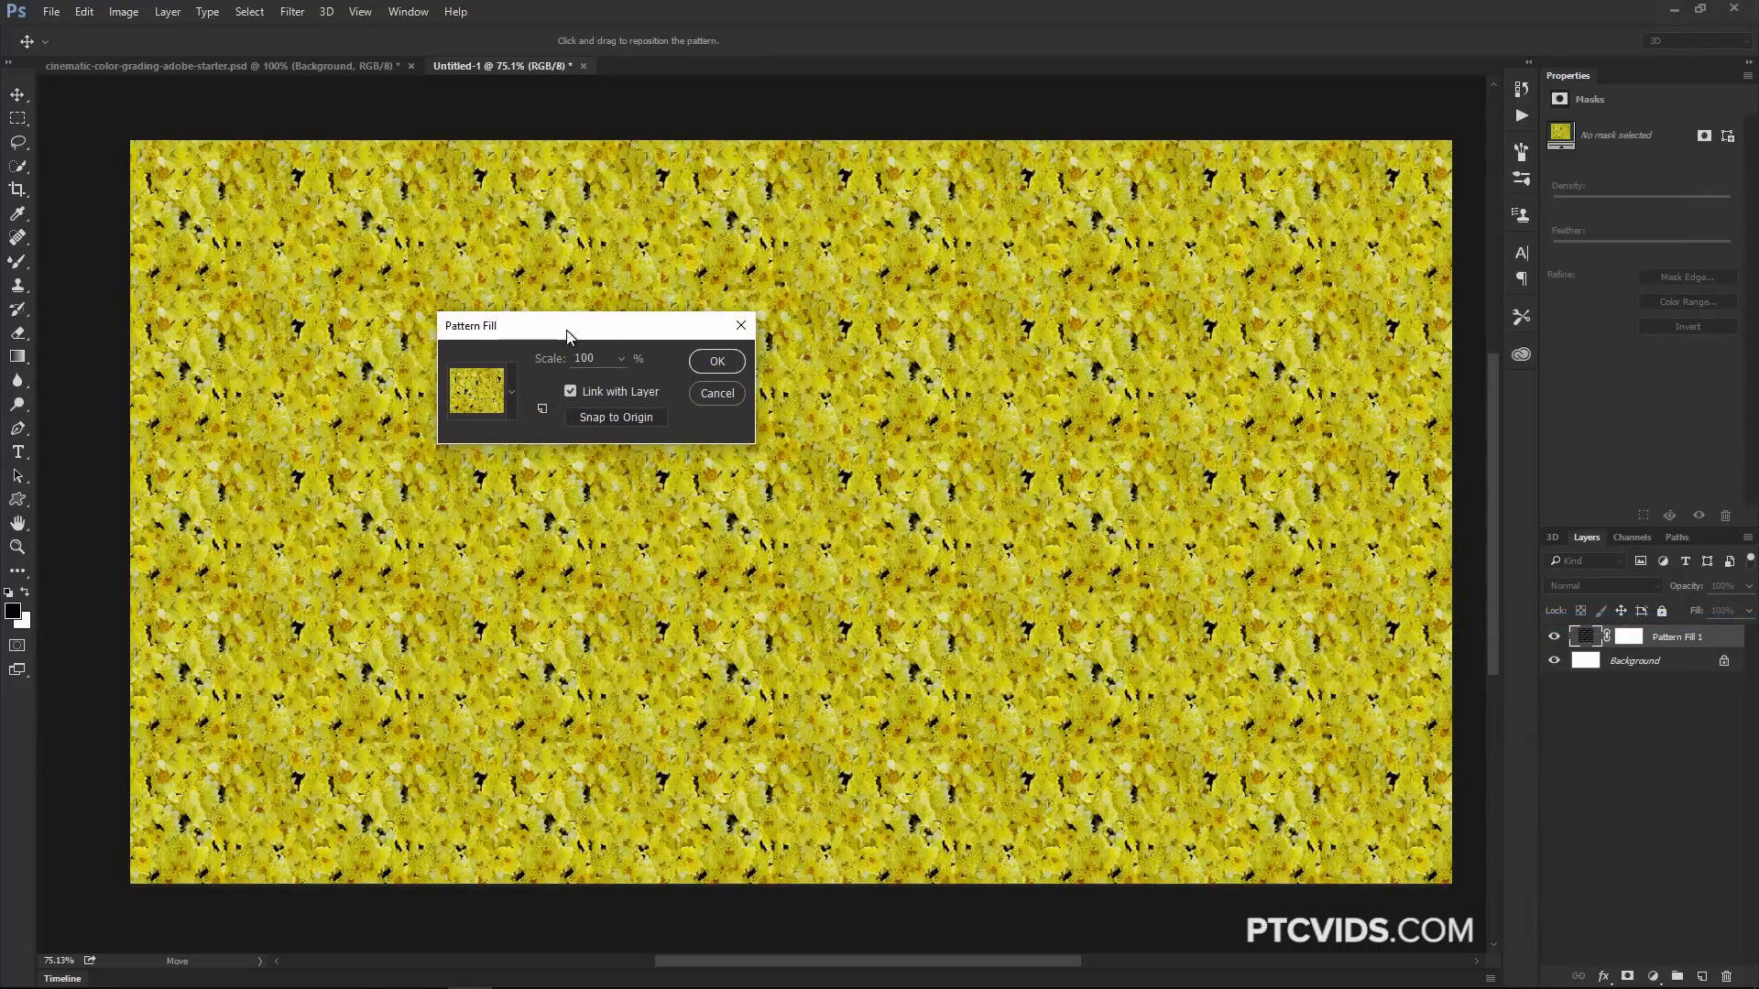
pyautogui.click(510, 394)
pyautogui.click(383, 475)
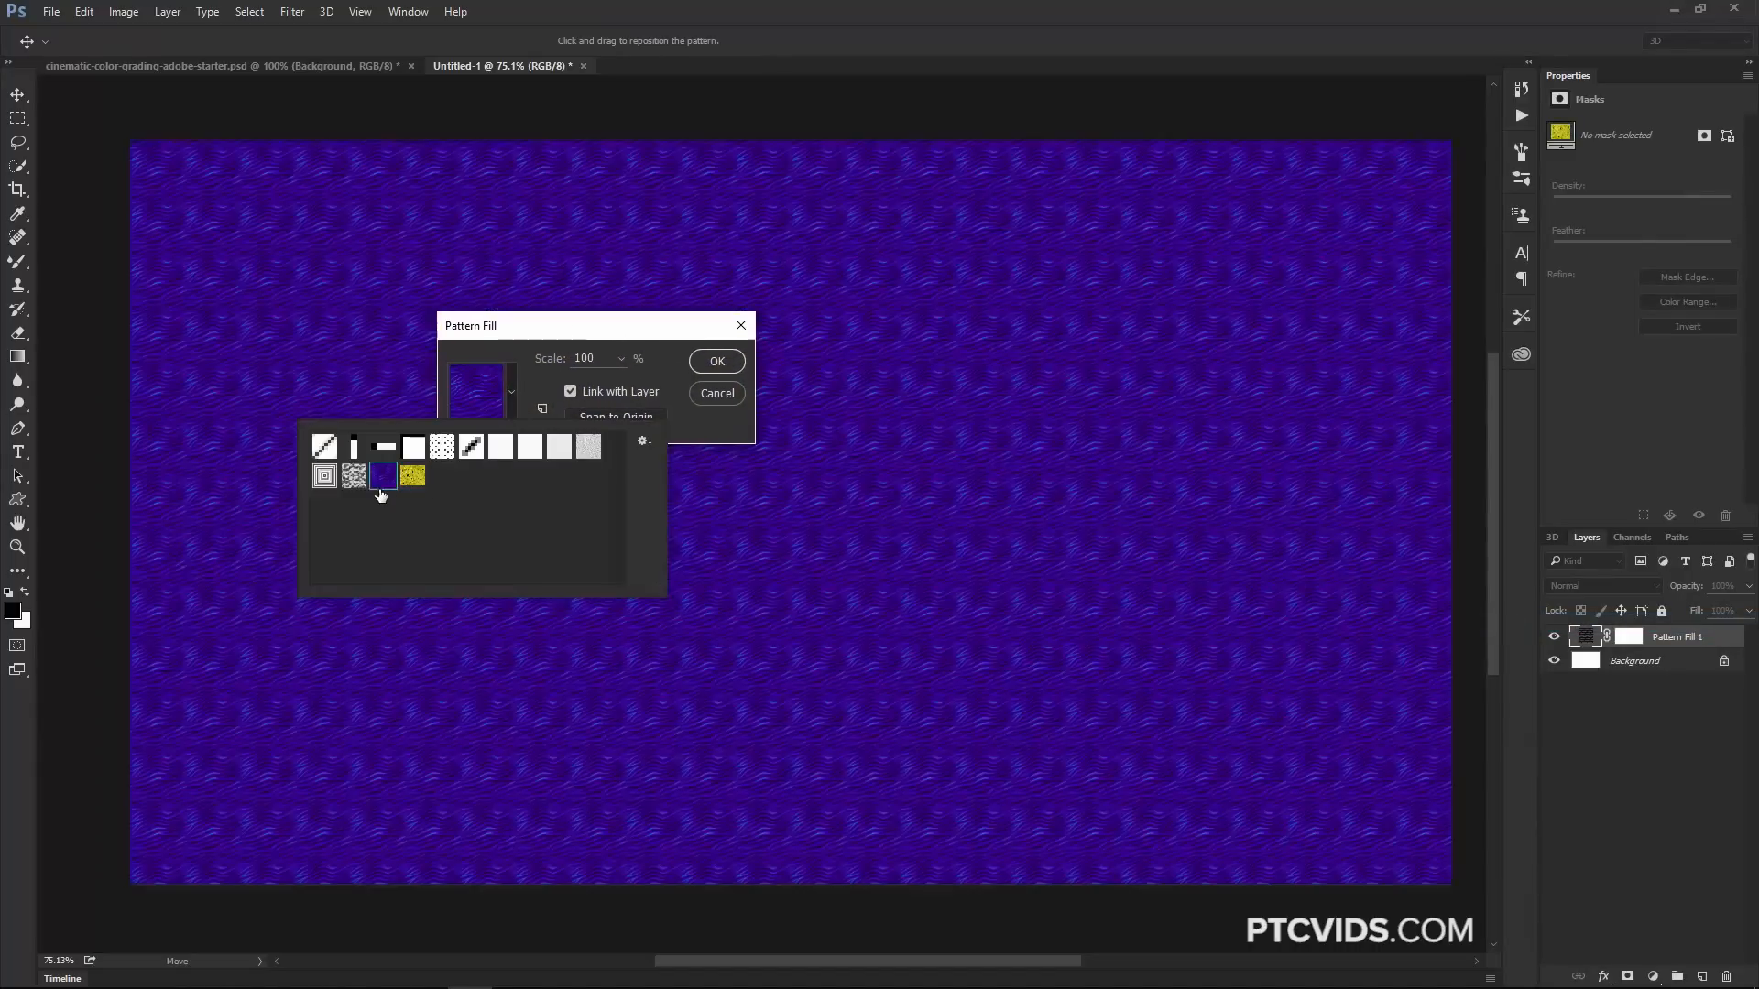
pyautogui.click(354, 475)
pyautogui.click(325, 476)
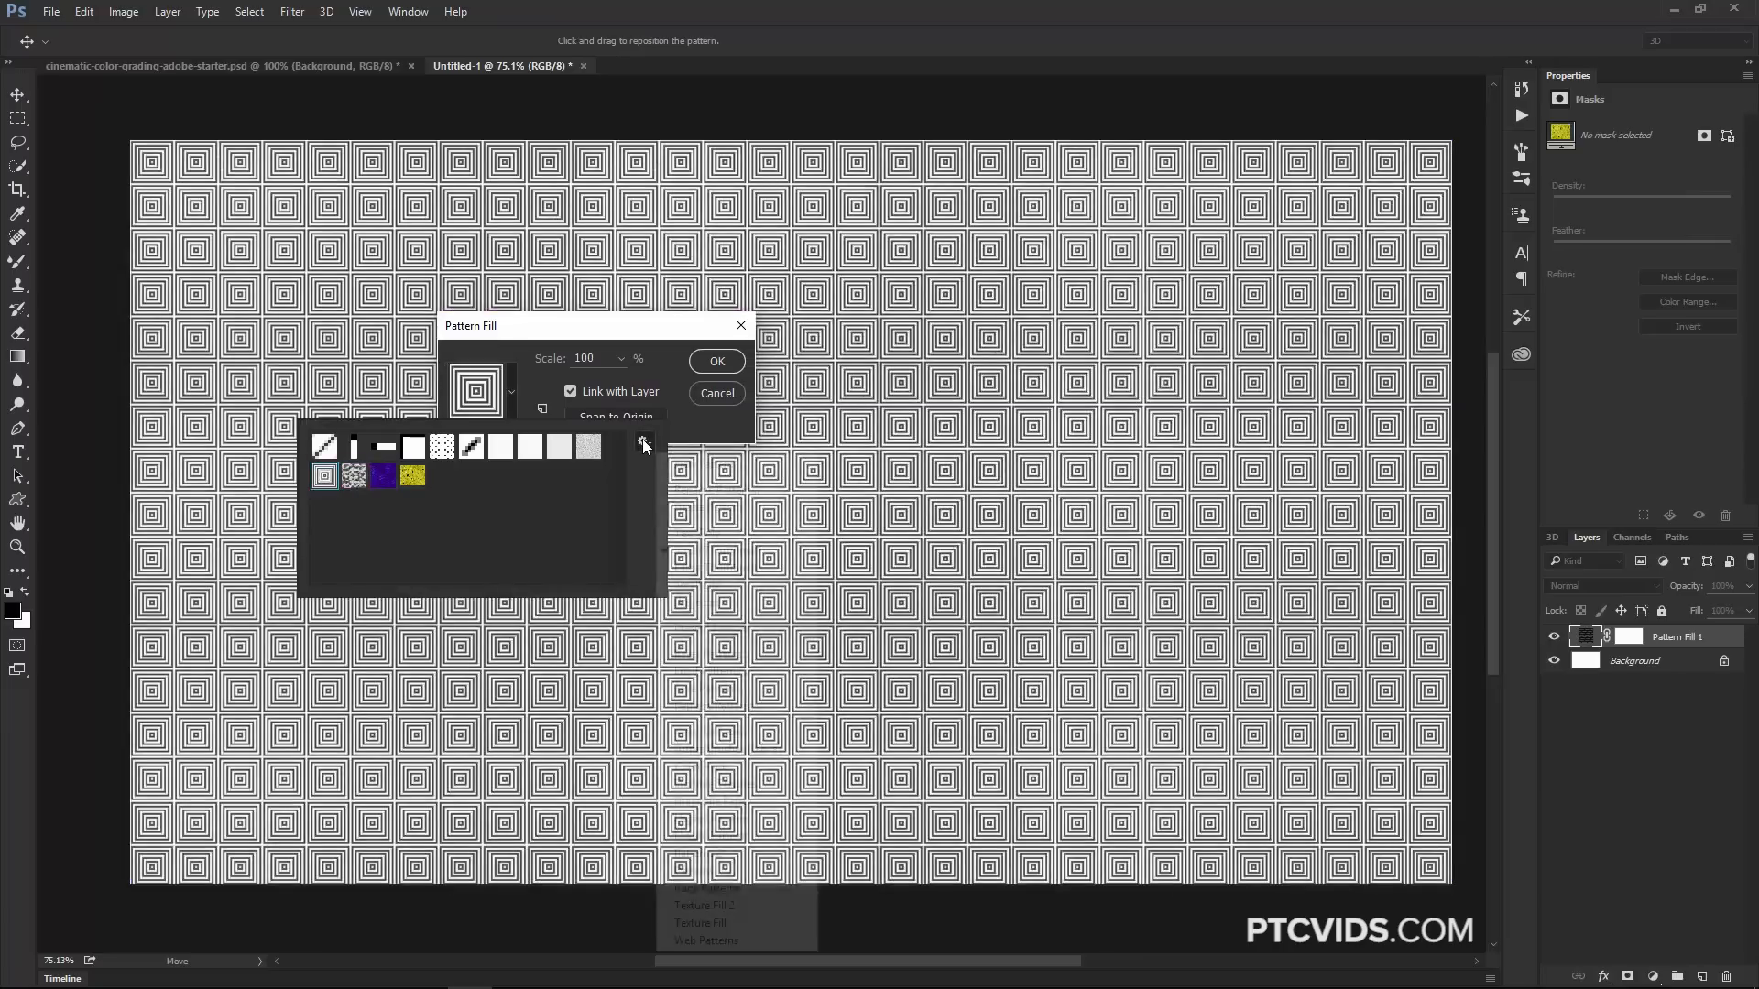
# Look through the available pattern sets, try the yellow flower pattern at 99% scale in a shifted position, and cancel the pattern fill.
pyautogui.click(642, 442)
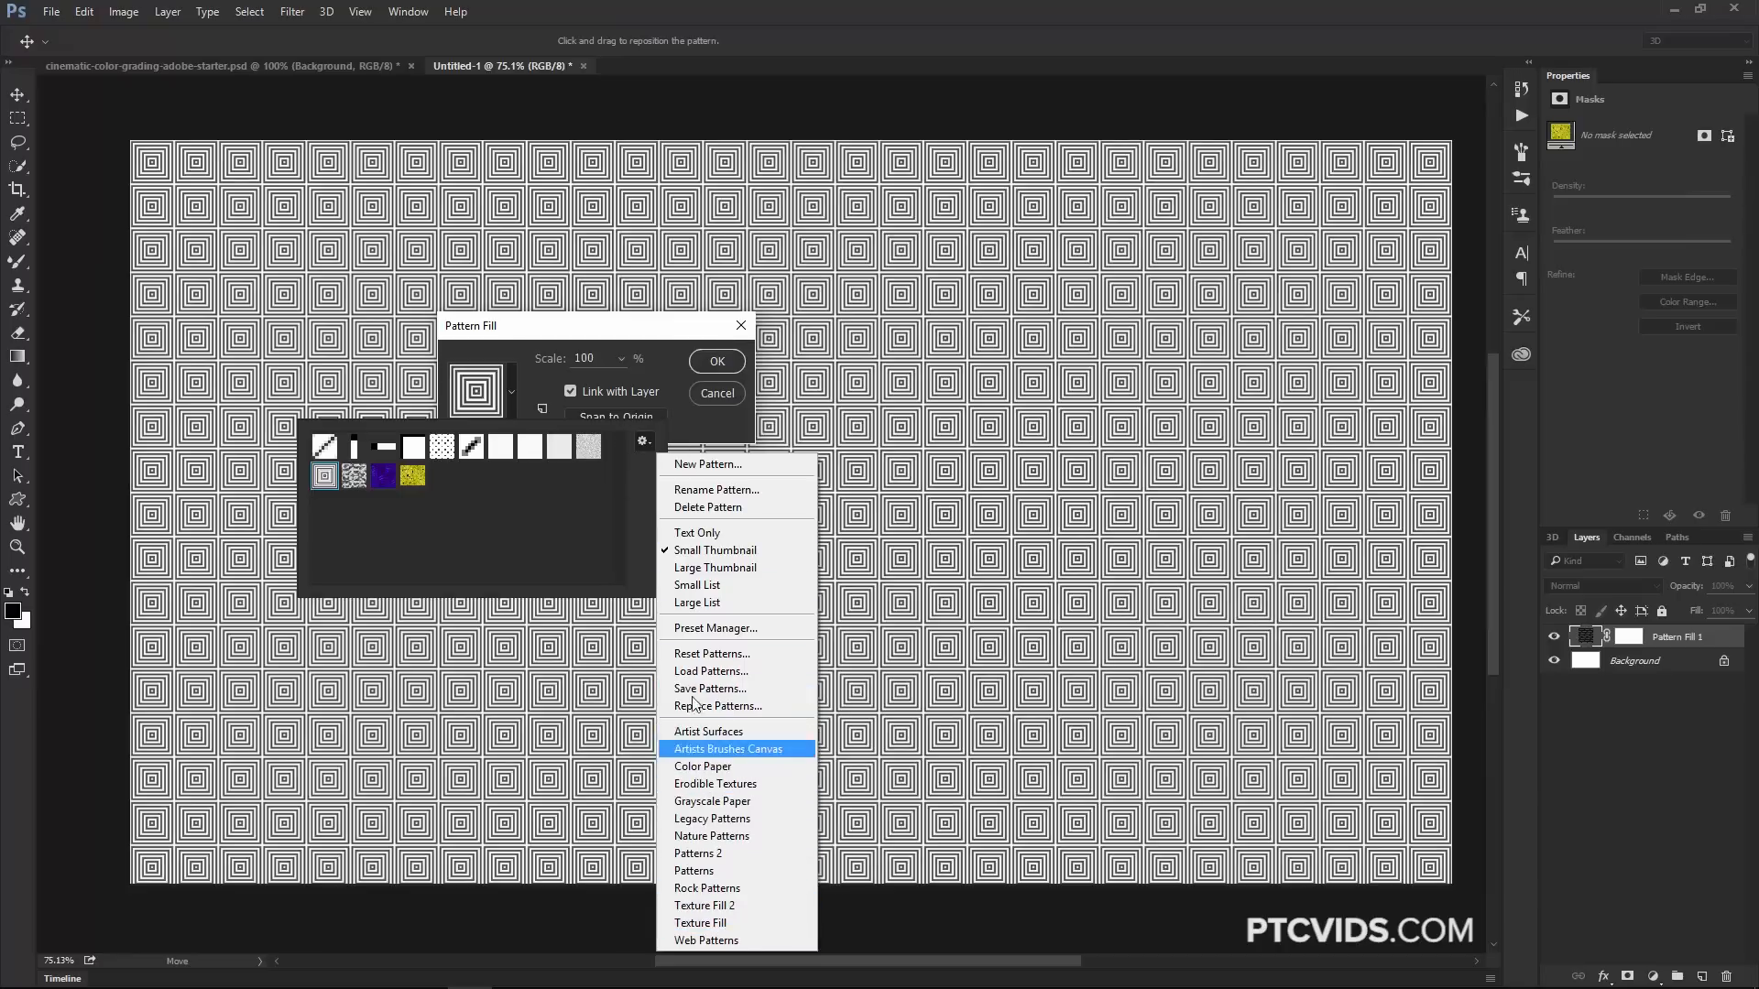
pyautogui.click(603, 547)
pyautogui.click(416, 485)
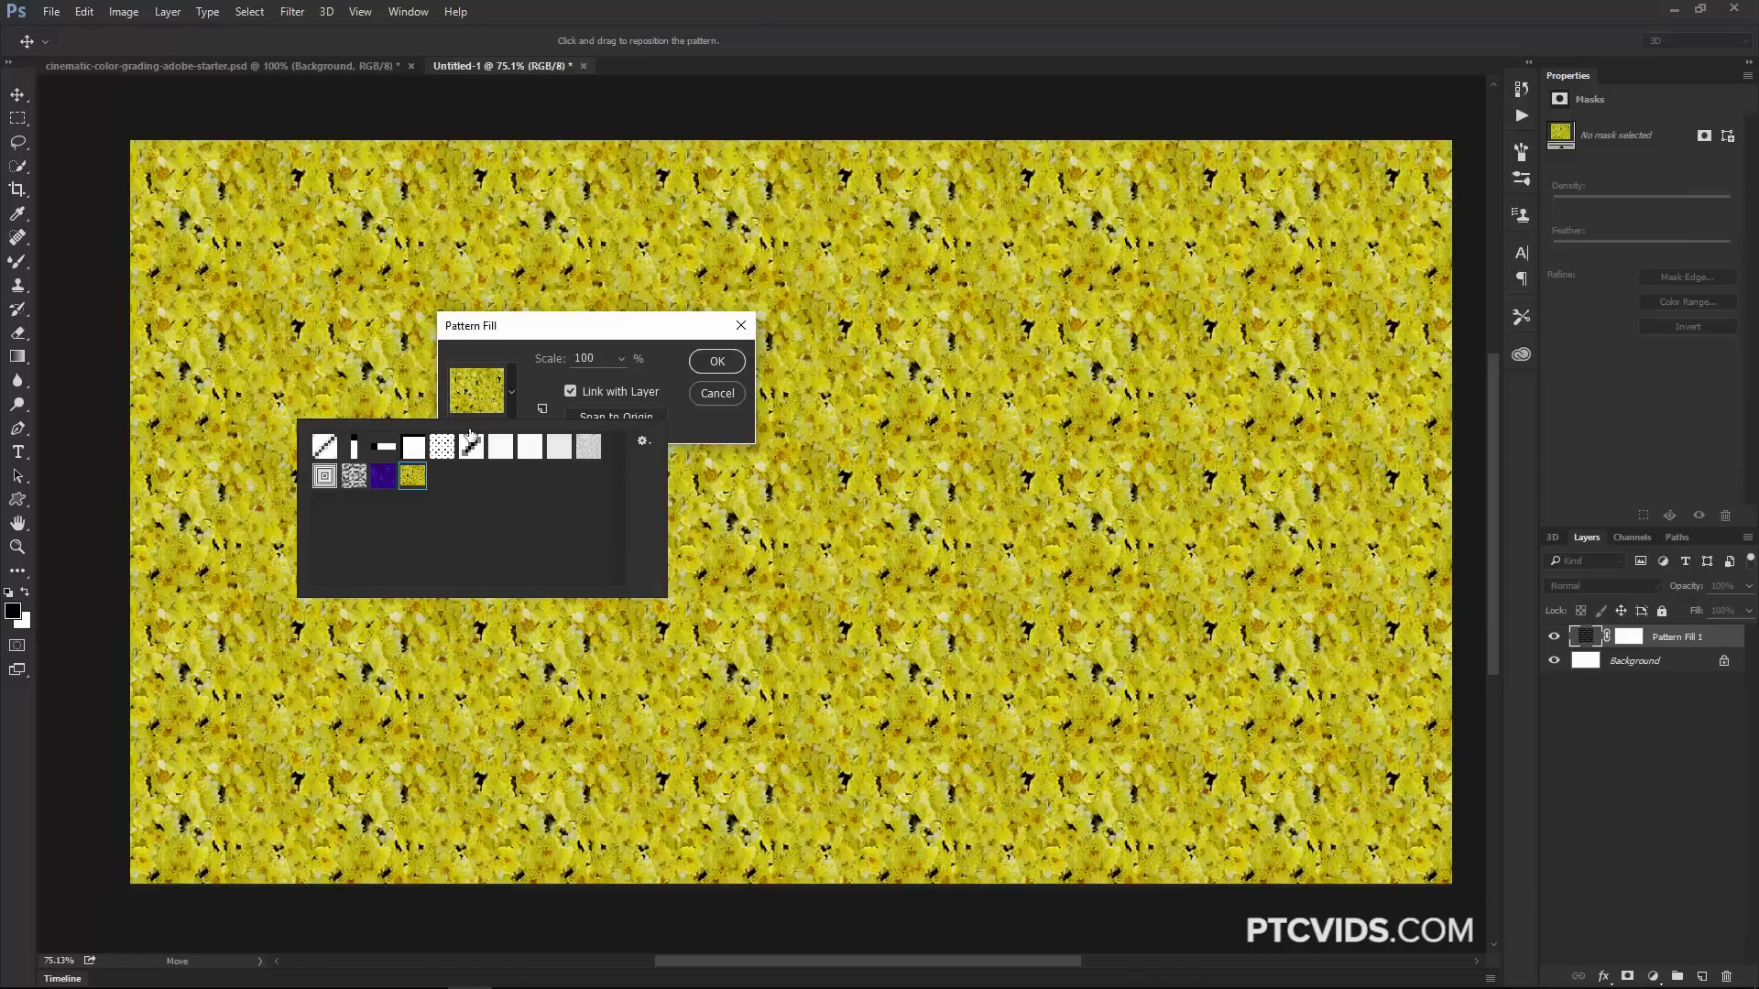
pyautogui.click(562, 336)
pyautogui.moveTo(569, 366); pyautogui.dragTo(561, 365)
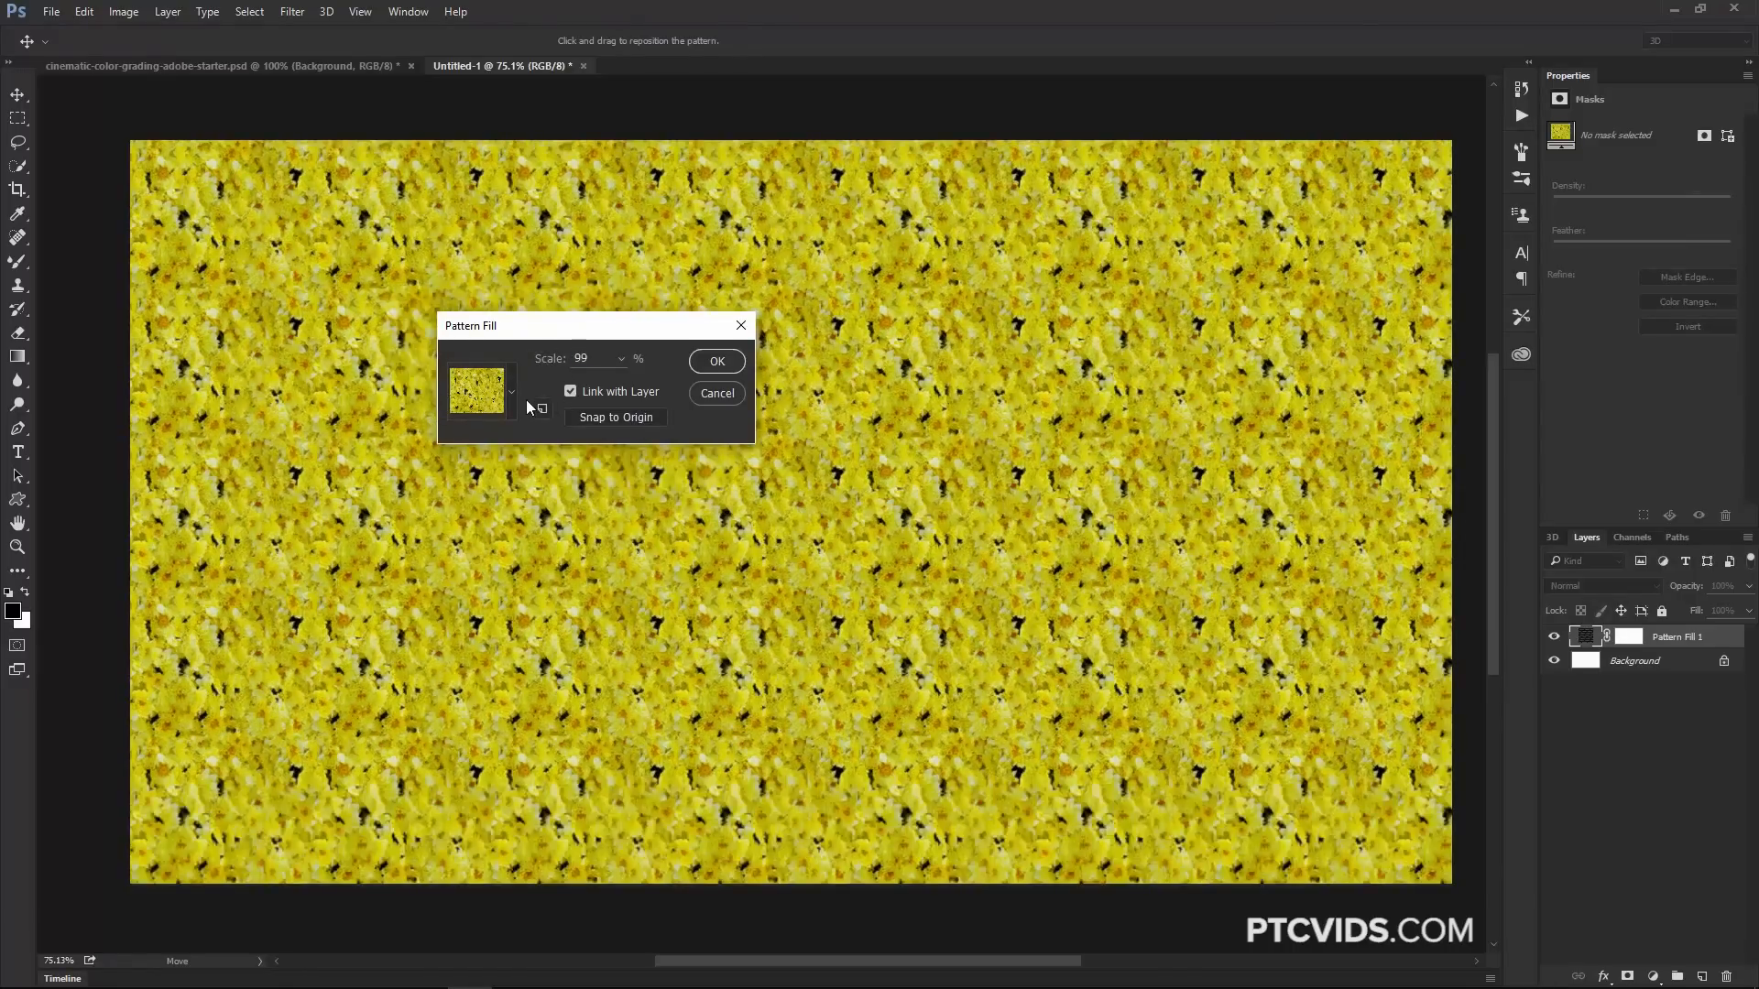
pyautogui.moveTo(629, 574); pyautogui.dragTo(804, 715)
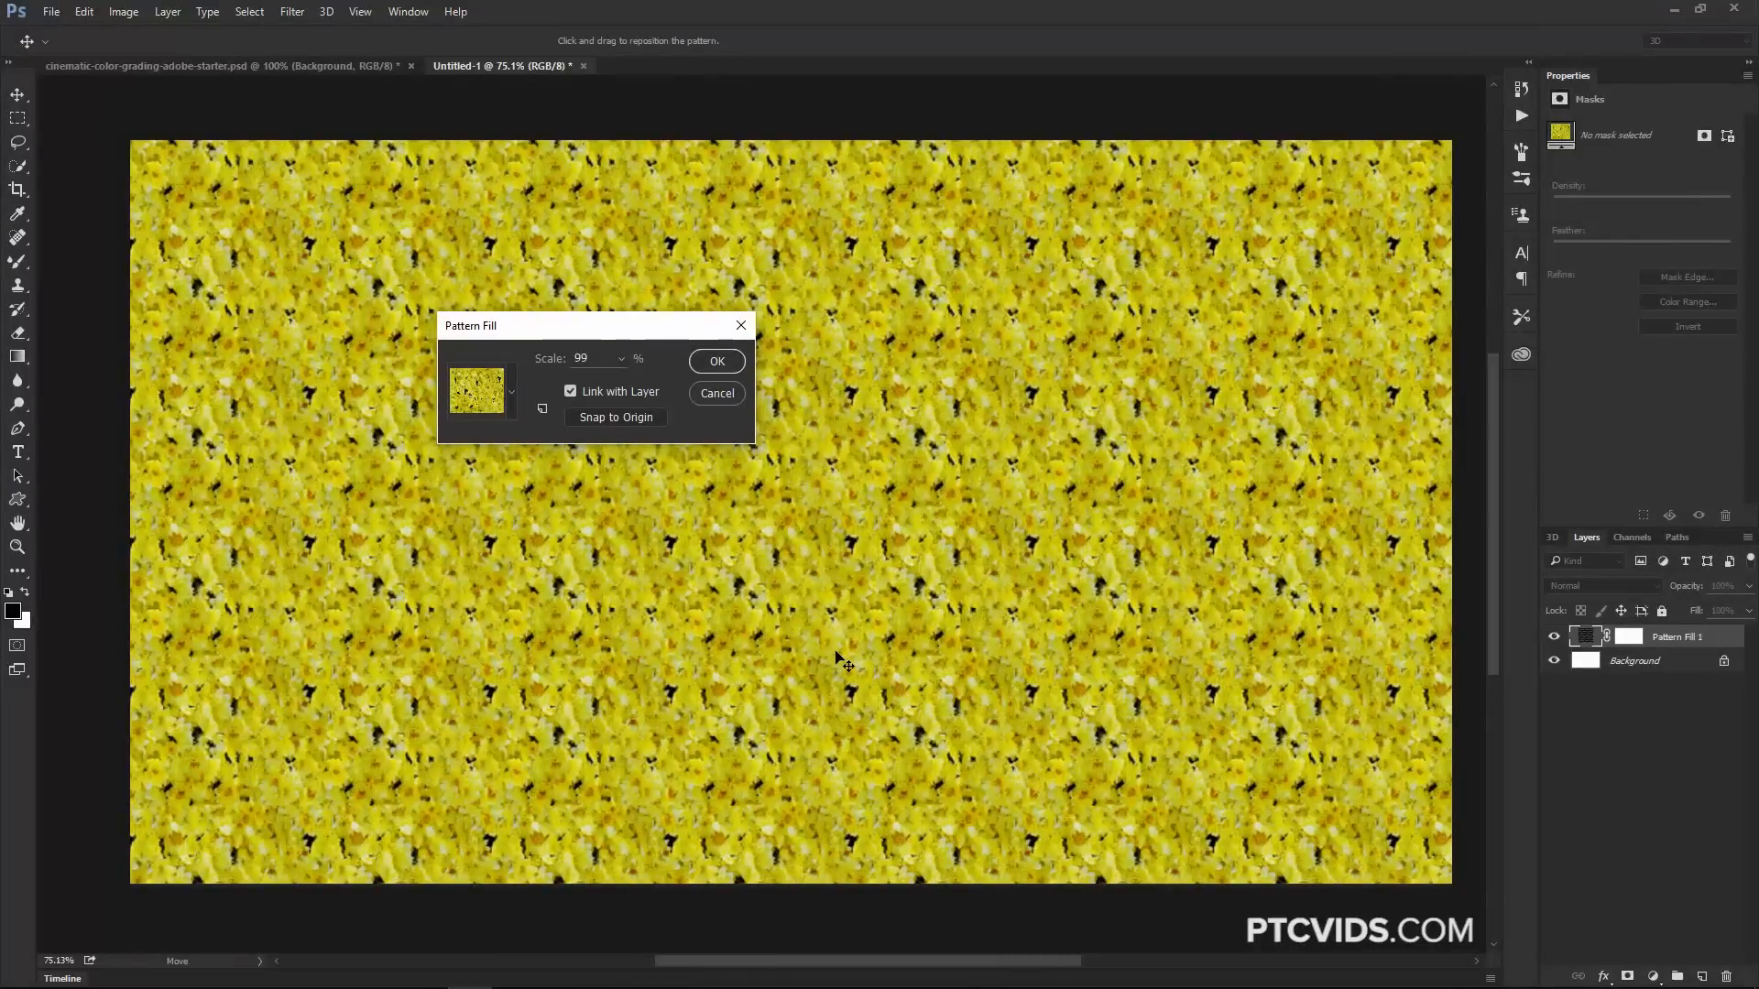
pyautogui.click(716, 394)
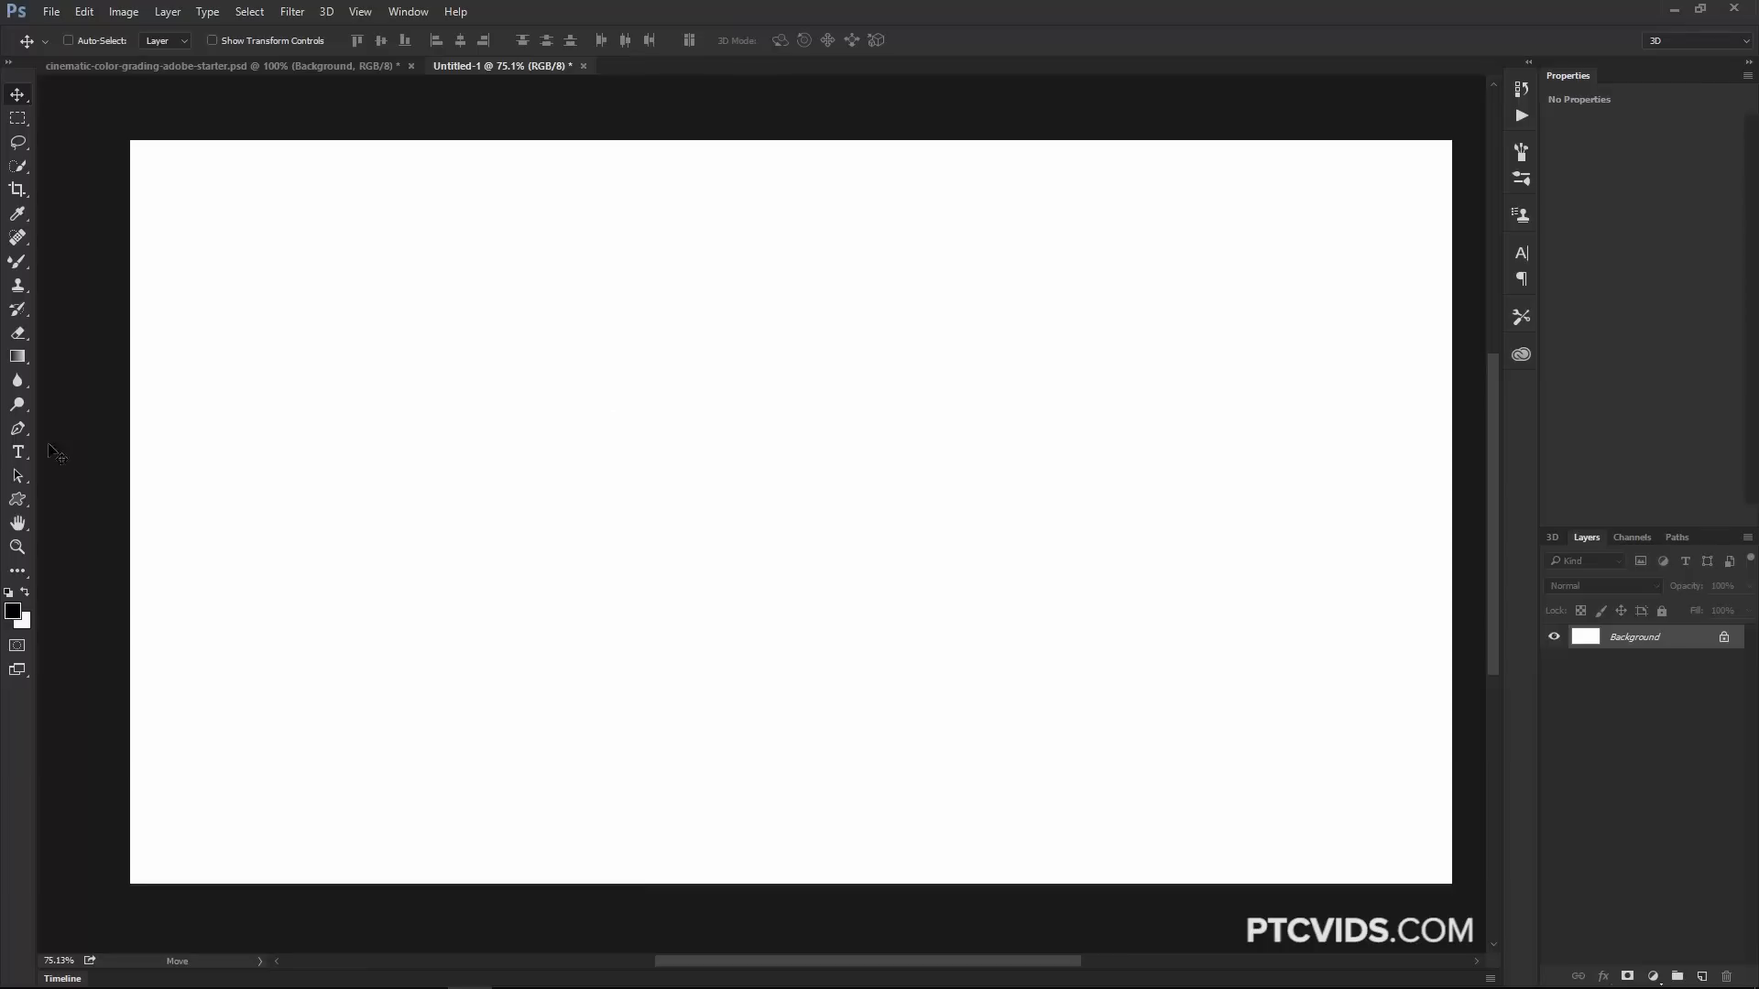
# Draw an open S-shaped path with three anchor points across the canvas, using the Pen tool in Path mode.
pyautogui.click(13, 434)
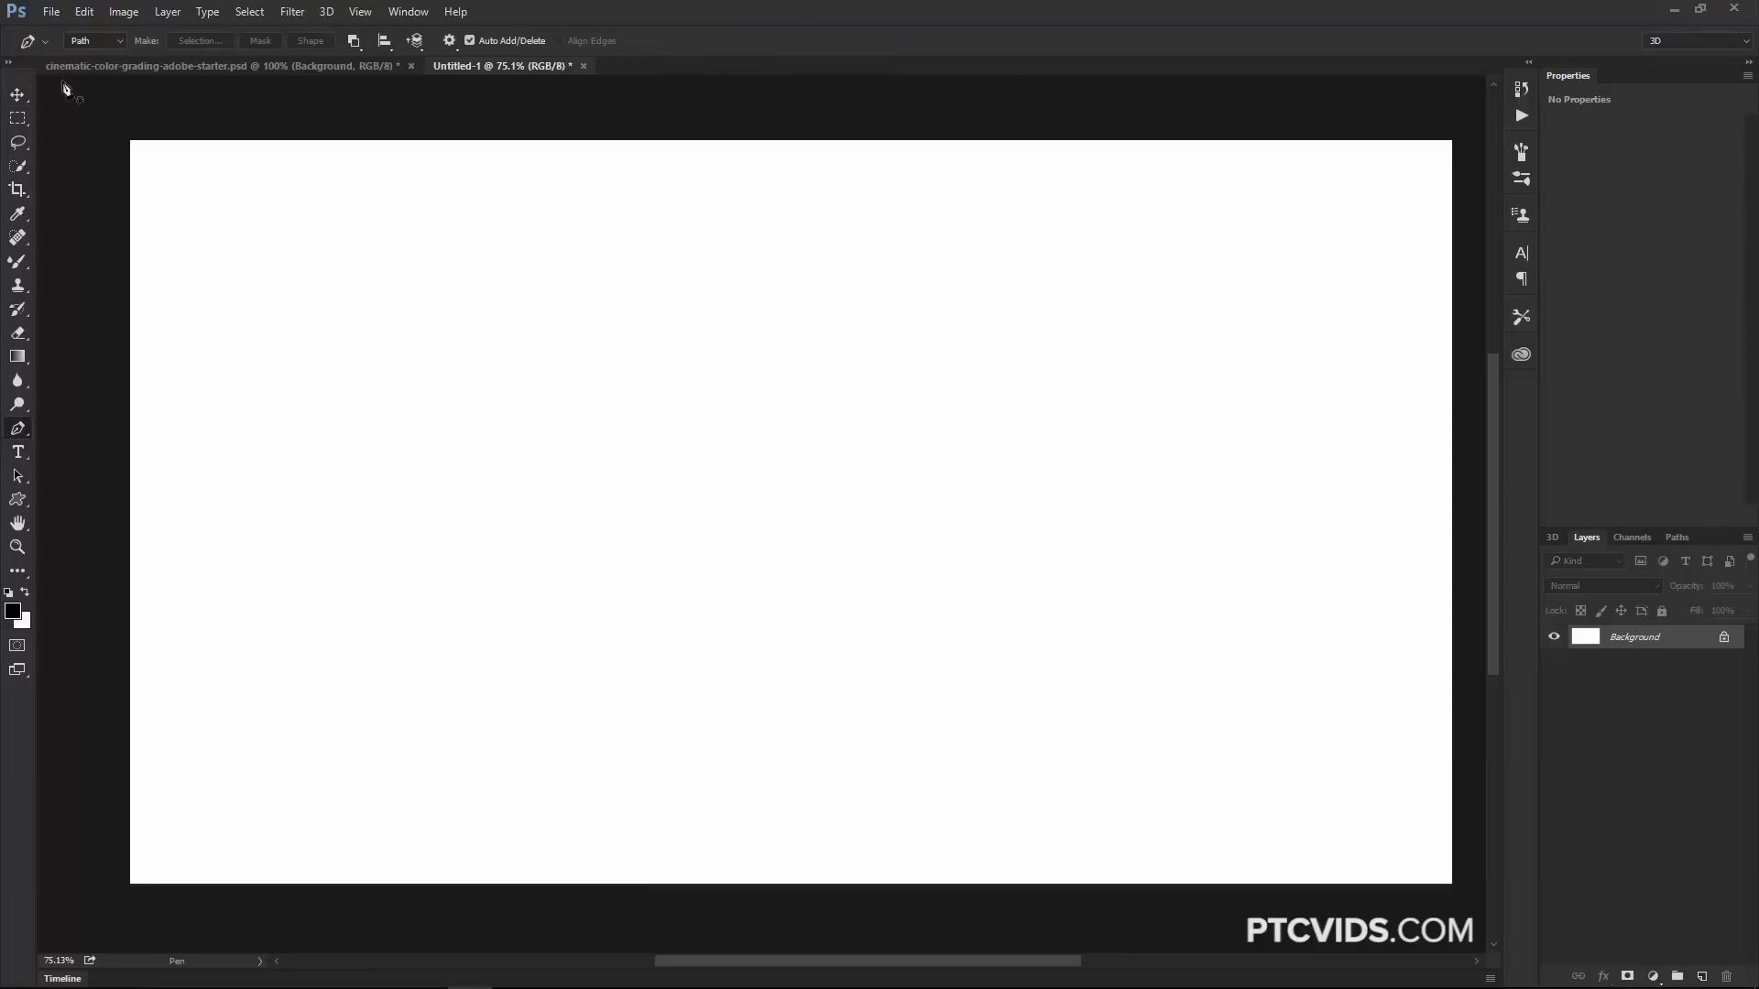
pyautogui.click(64, 40)
pyautogui.moveTo(202, 790); pyautogui.dragTo(212, 712)
pyautogui.moveTo(474, 456)
pyautogui.mouseDown()
pyautogui.moveTo(479, 487)
pyautogui.moveTo(795, 500)
pyautogui.mouseUp()
pyautogui.moveTo(1369, 264); pyautogui.dragTo(1418, 278)
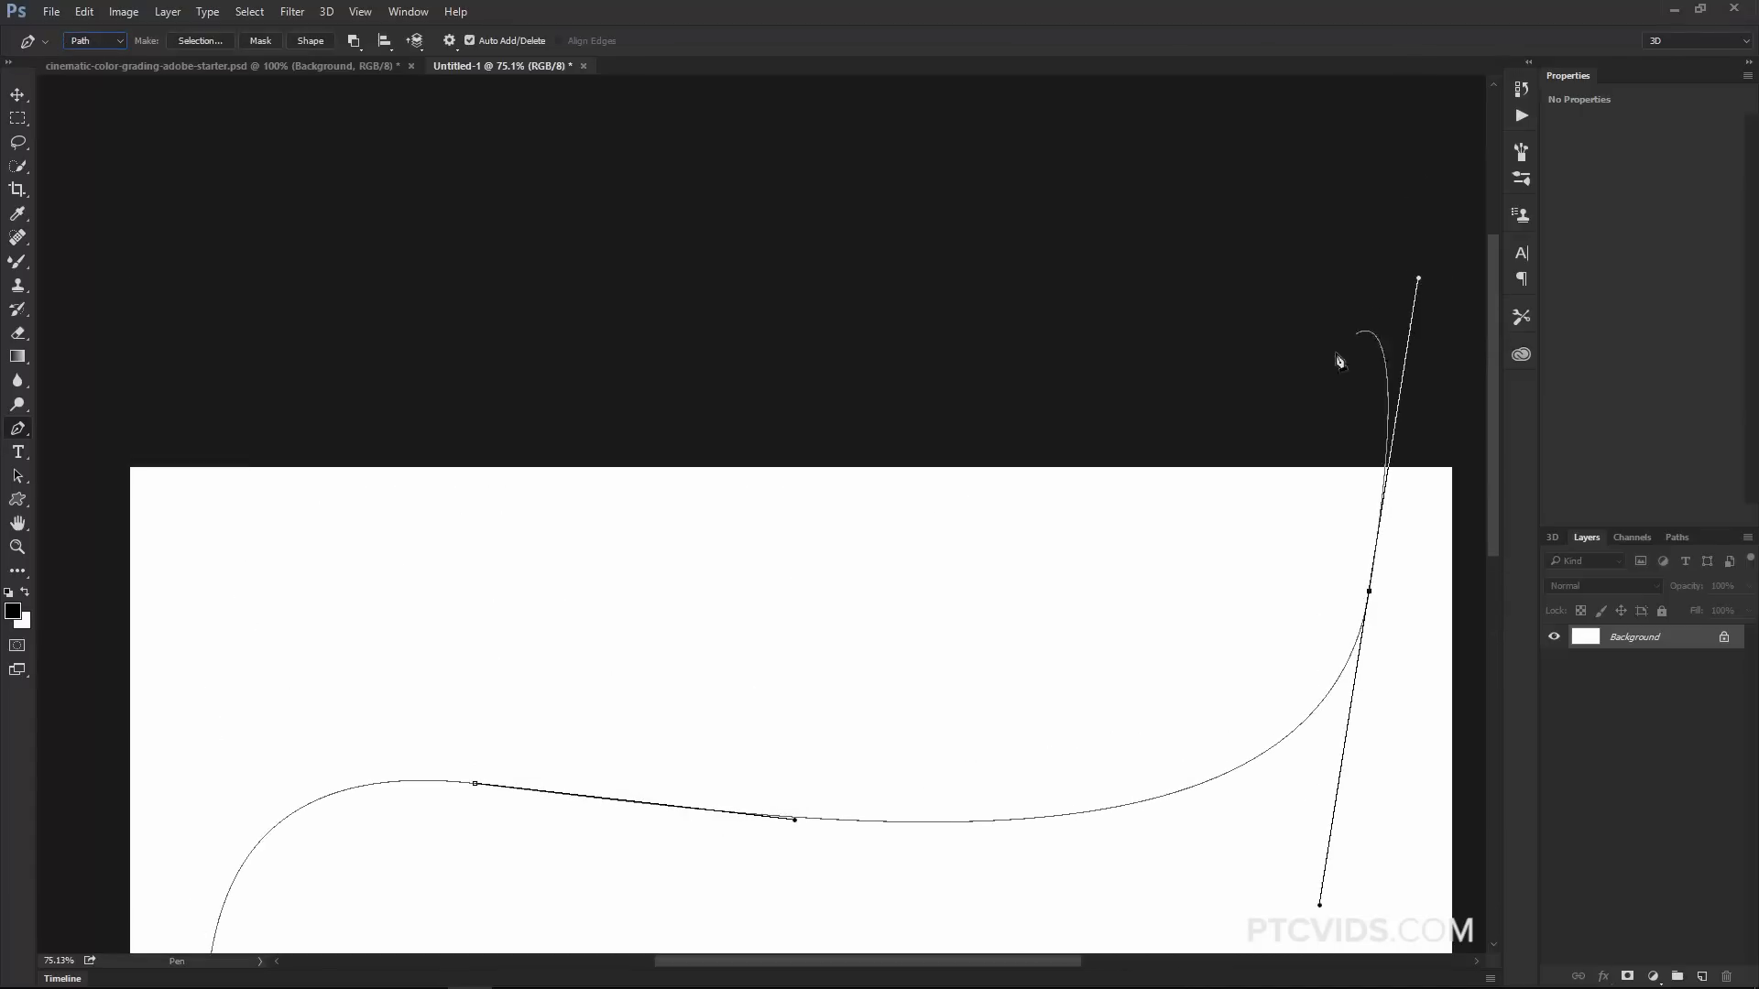
pyautogui.press('Escape')
pyautogui.moveTo(964, 662); pyautogui.dragTo(911, 314)
# Show the drawn work path in the list of paths, and add a new empty layer above the Background.
pyautogui.click(406, 12)
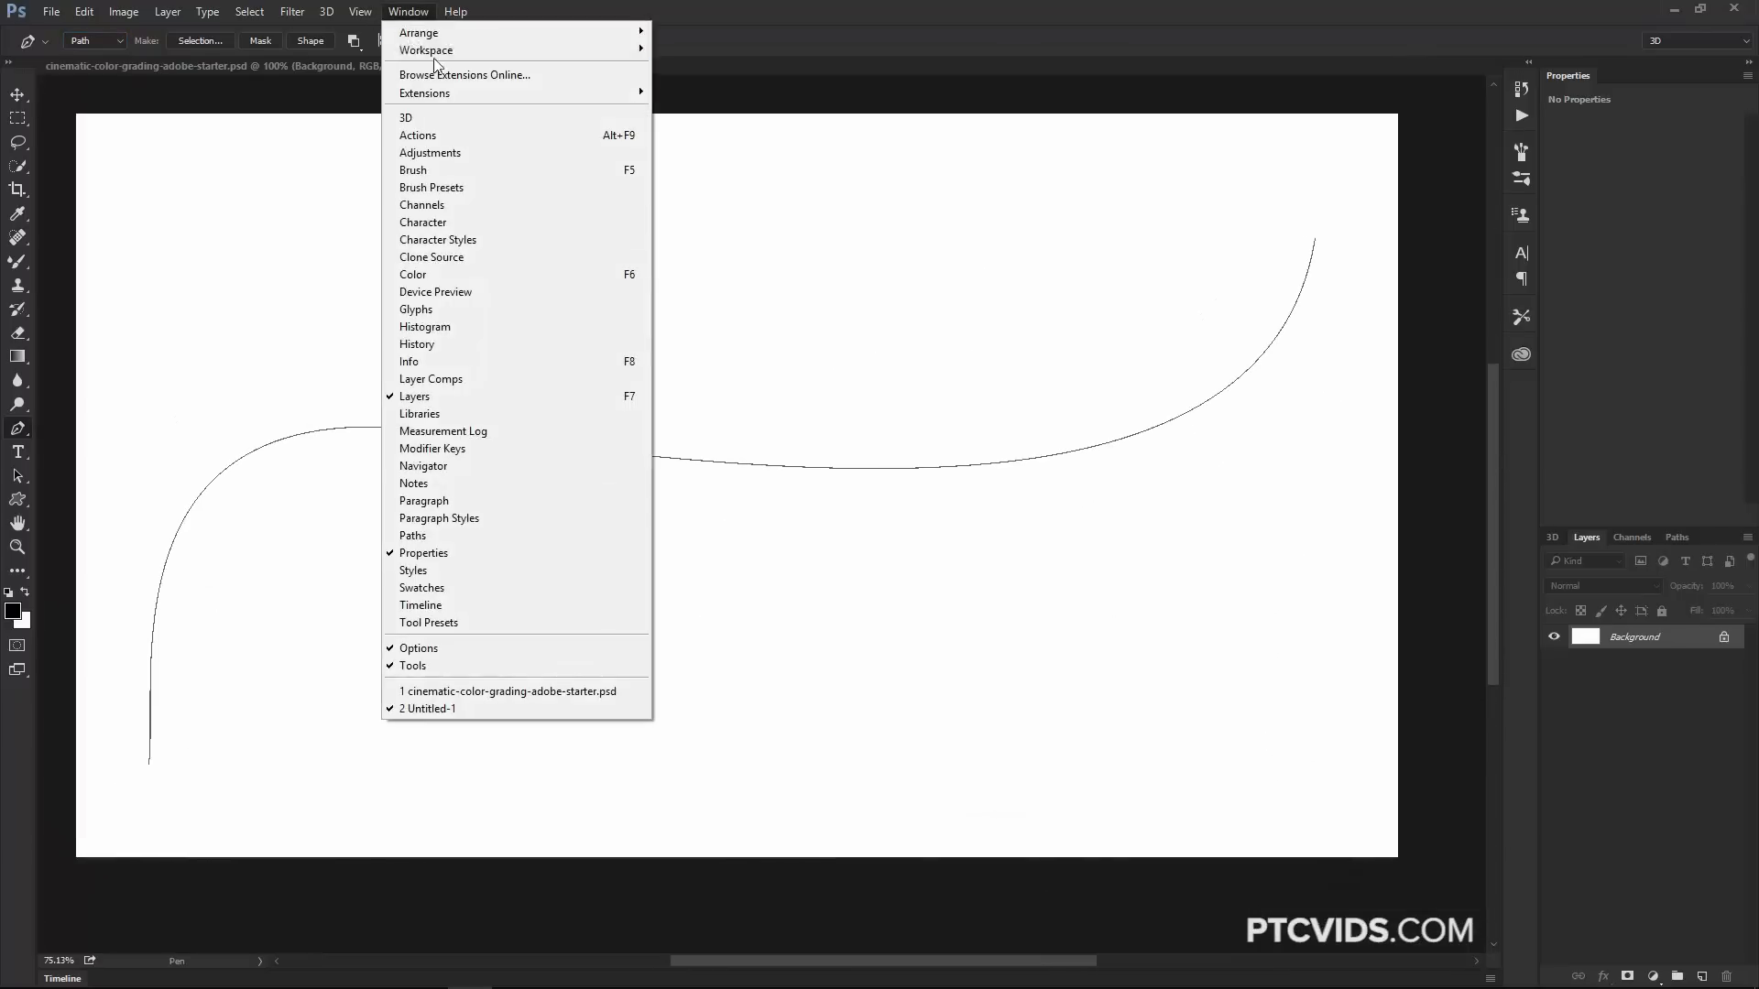
pyautogui.click(412, 535)
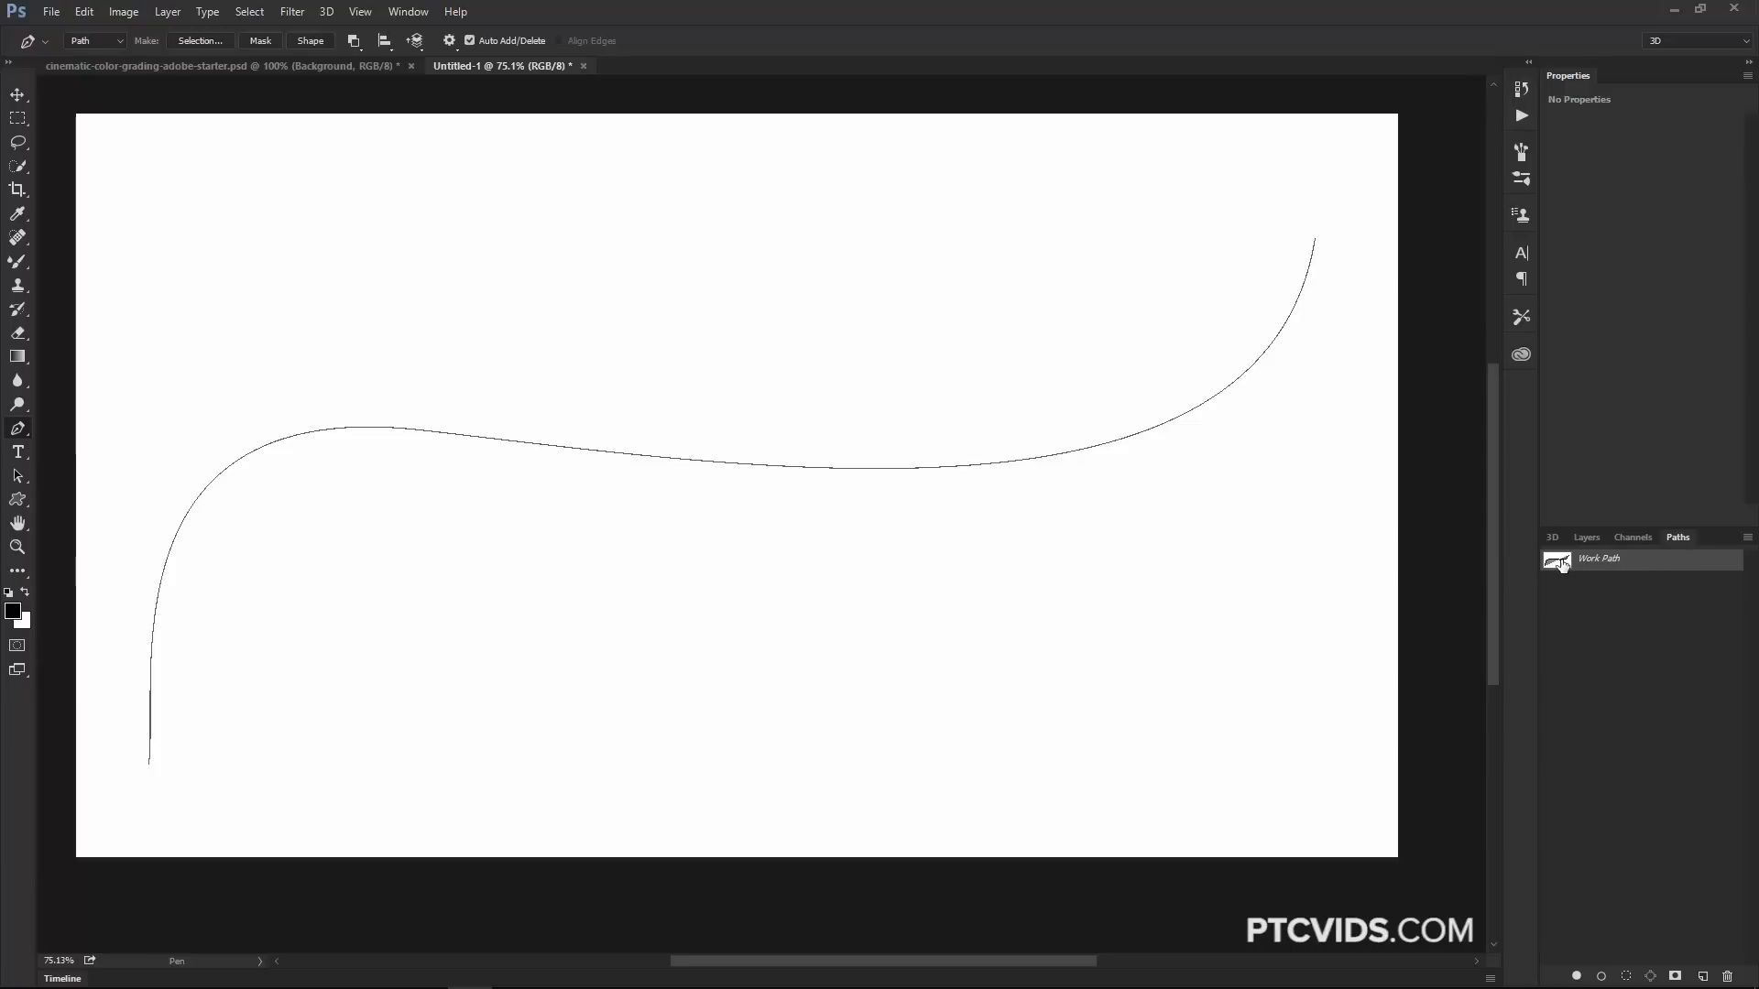
pyautogui.click(1587, 538)
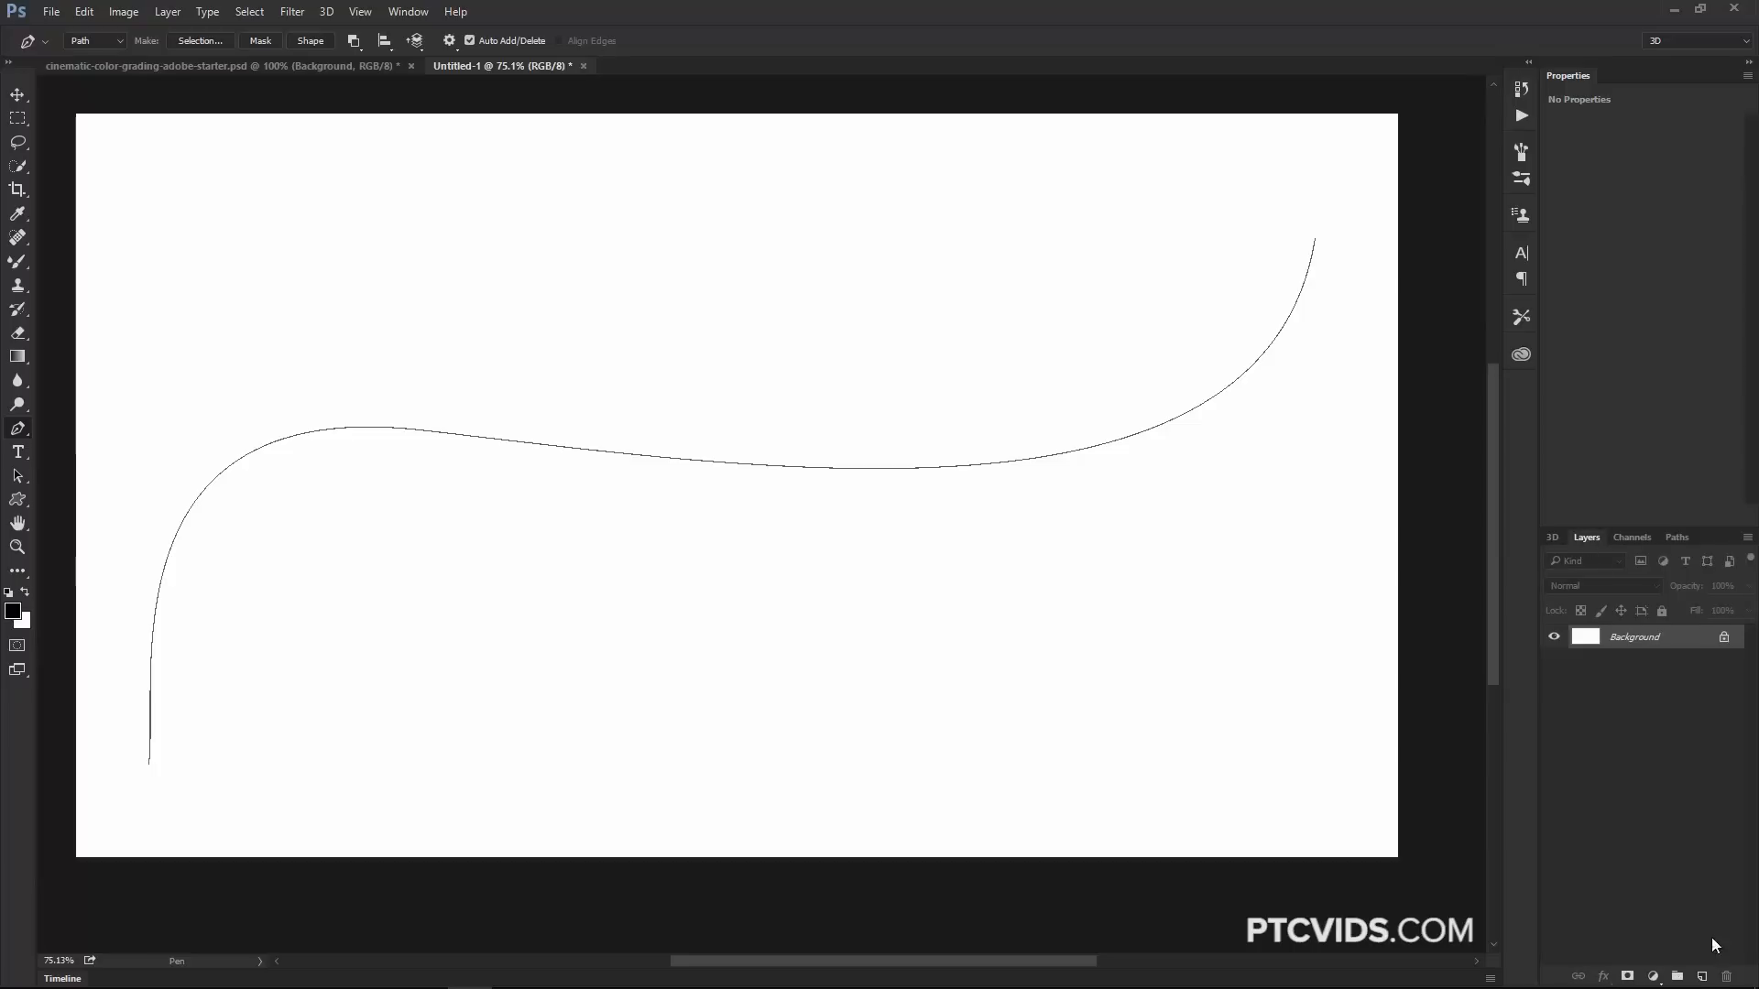
pyautogui.click(1702, 976)
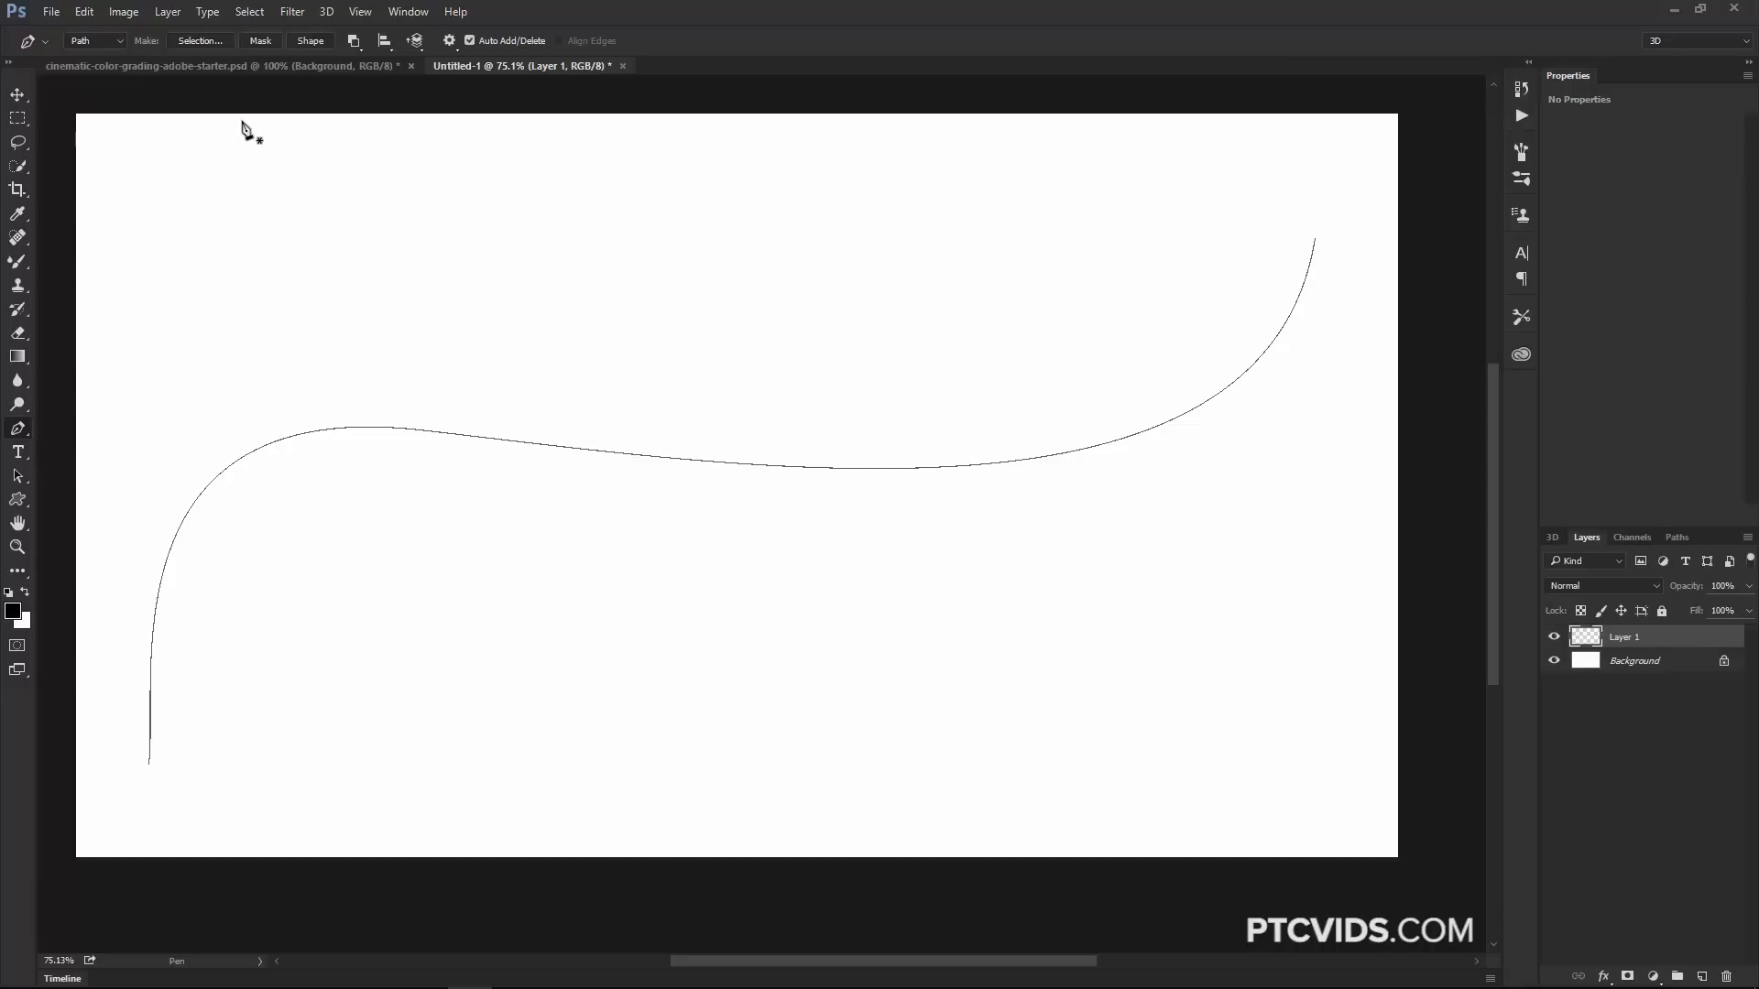
# Start a pattern fill on Layer 1 using the yellow flower pattern and the Place Along Path script.
pyautogui.click(84, 12)
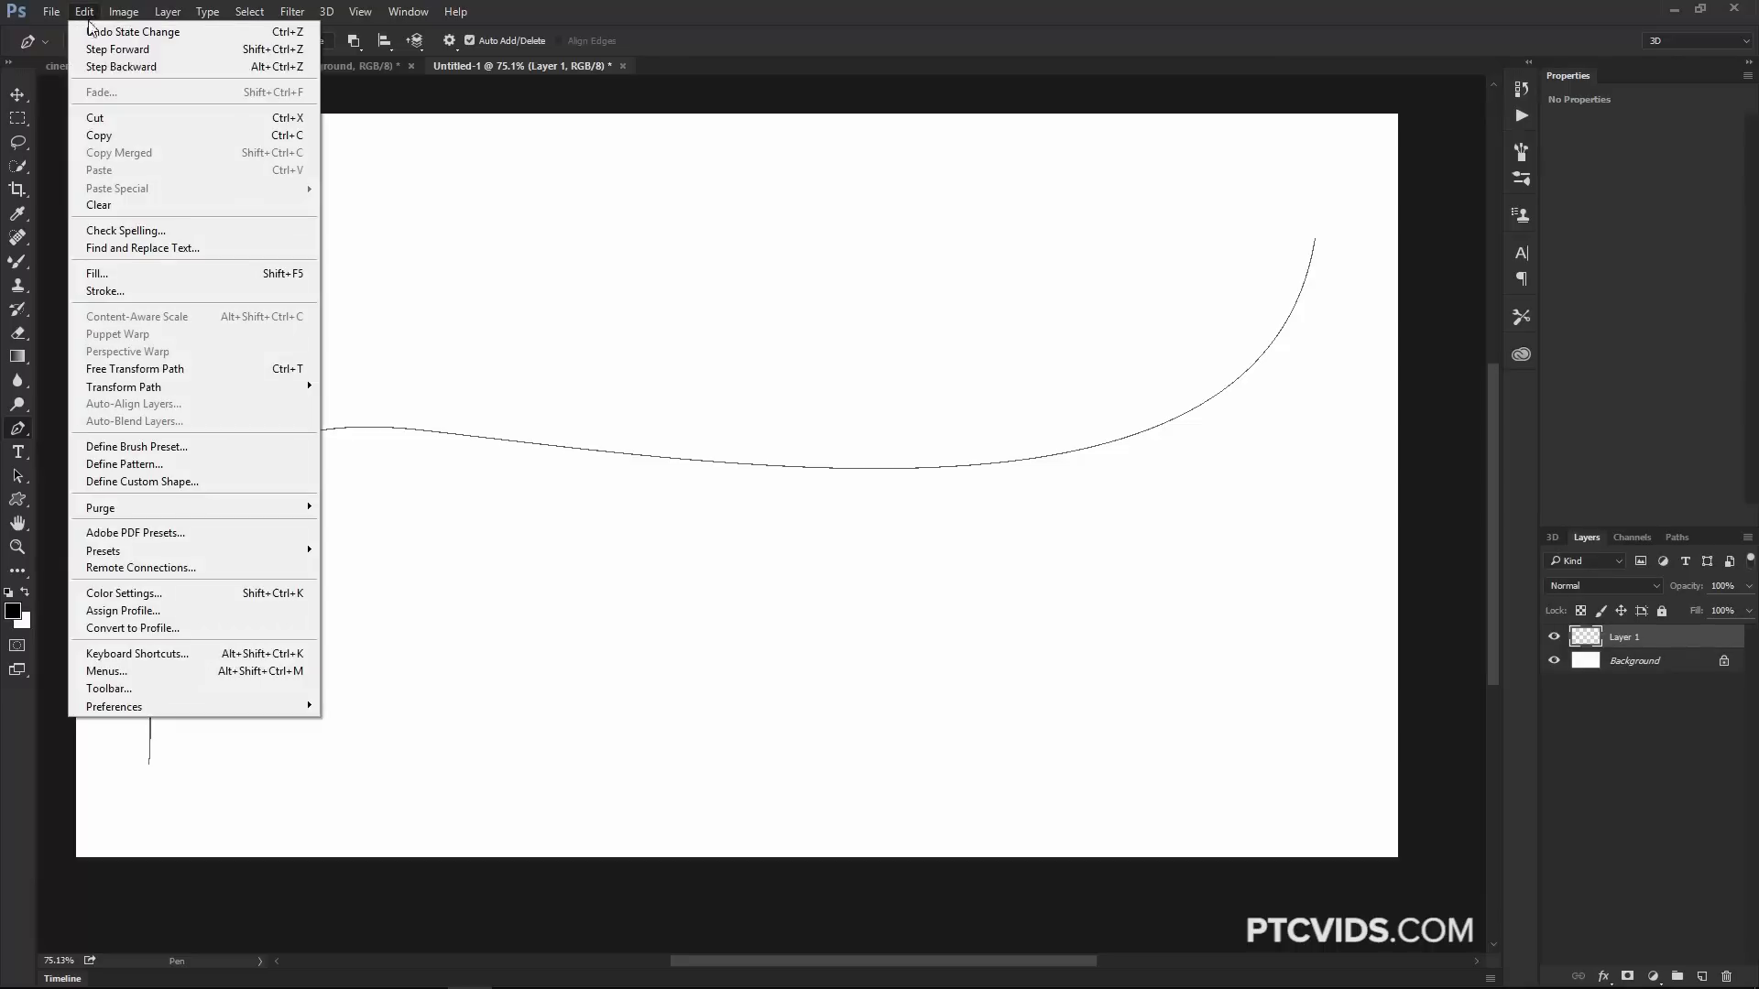
pyautogui.click(117, 274)
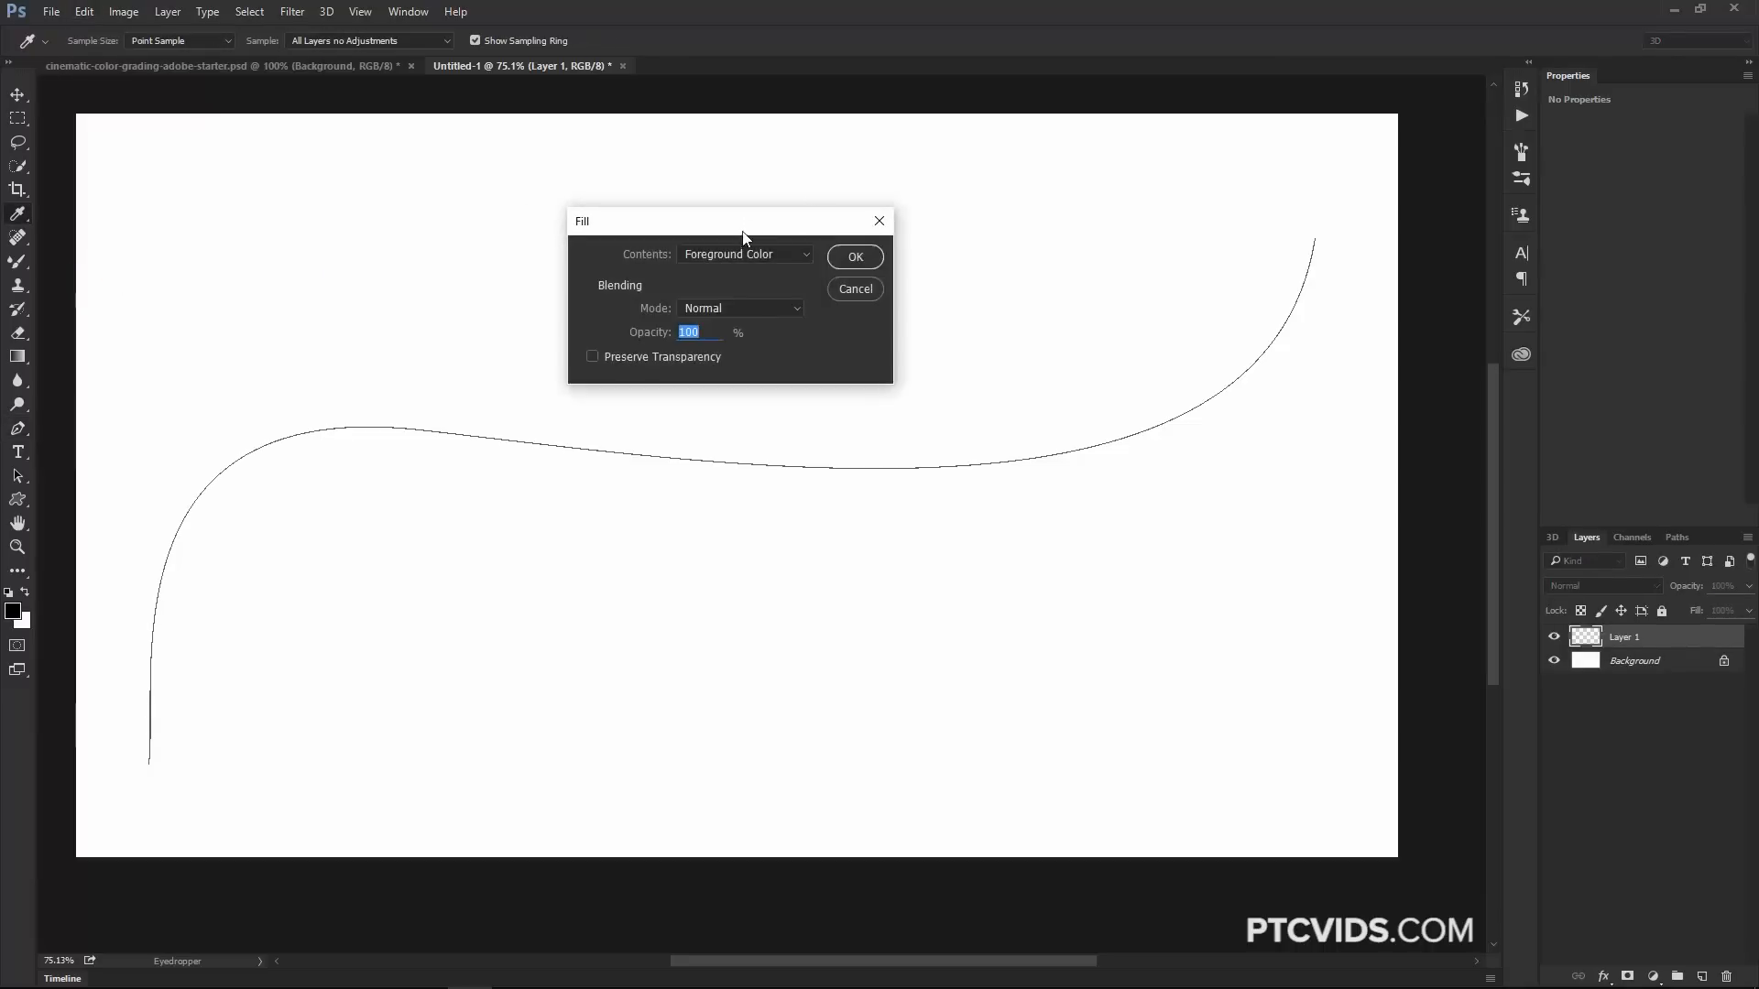
pyautogui.moveTo(746, 225); pyautogui.dragTo(706, 222)
pyautogui.click(705, 247)
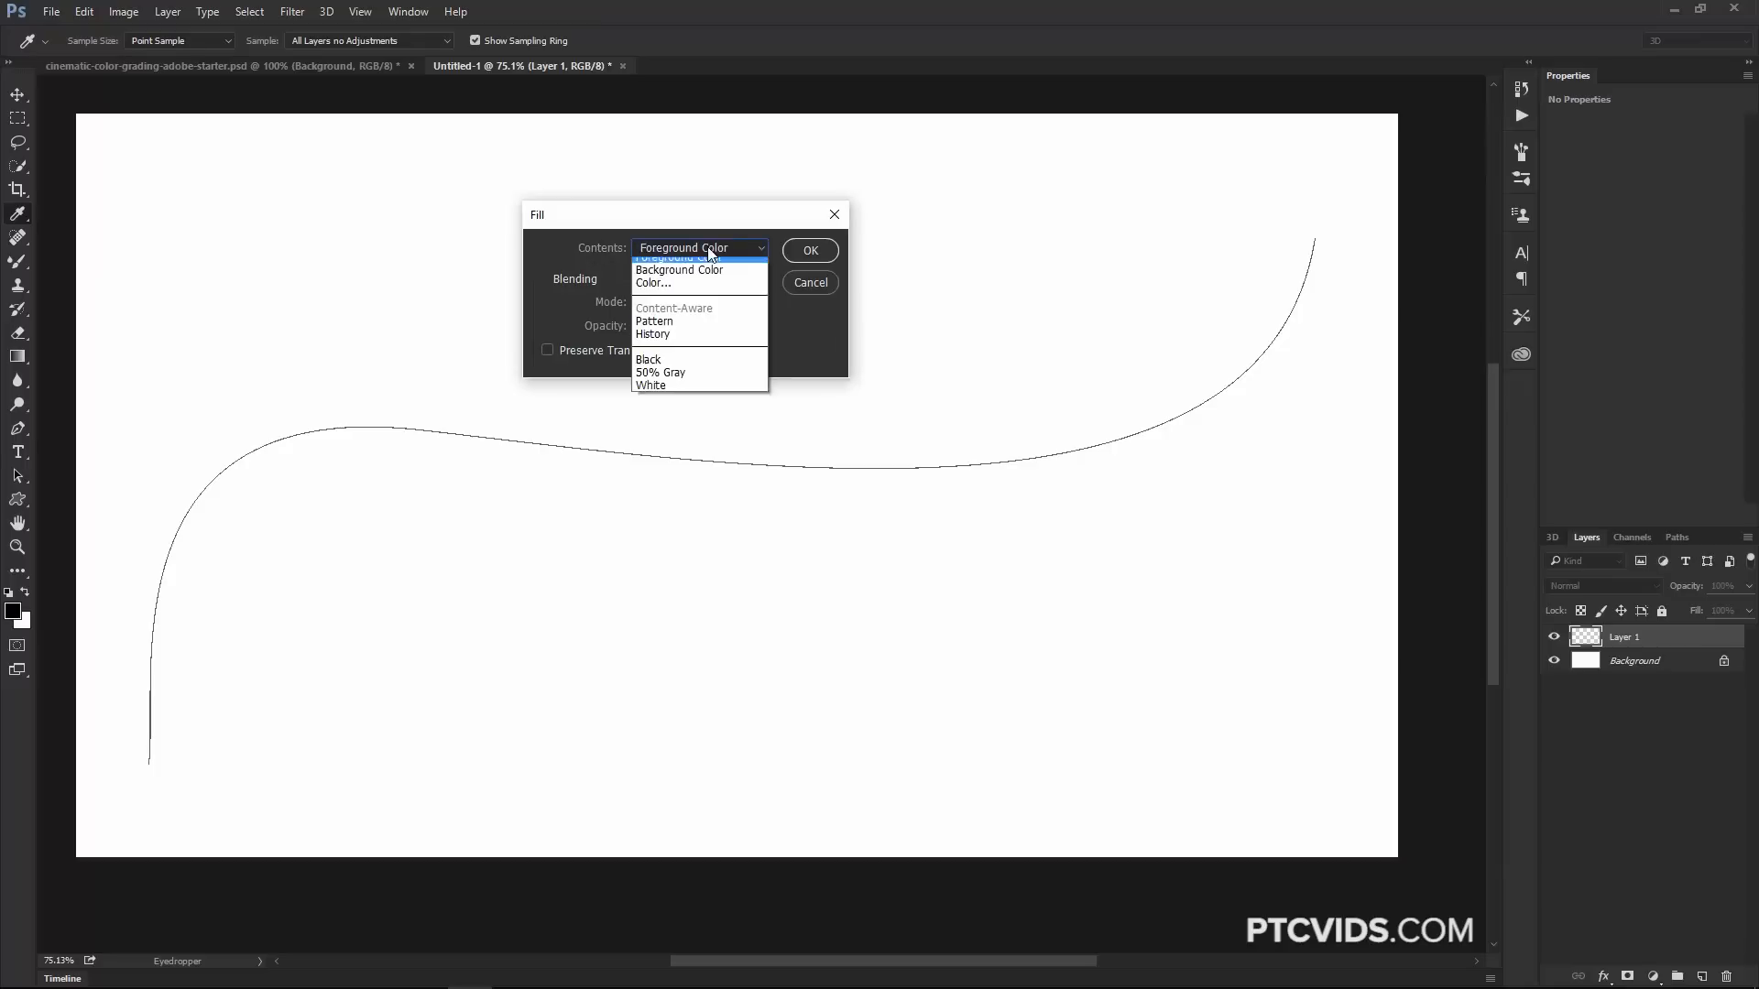
pyautogui.click(699, 329)
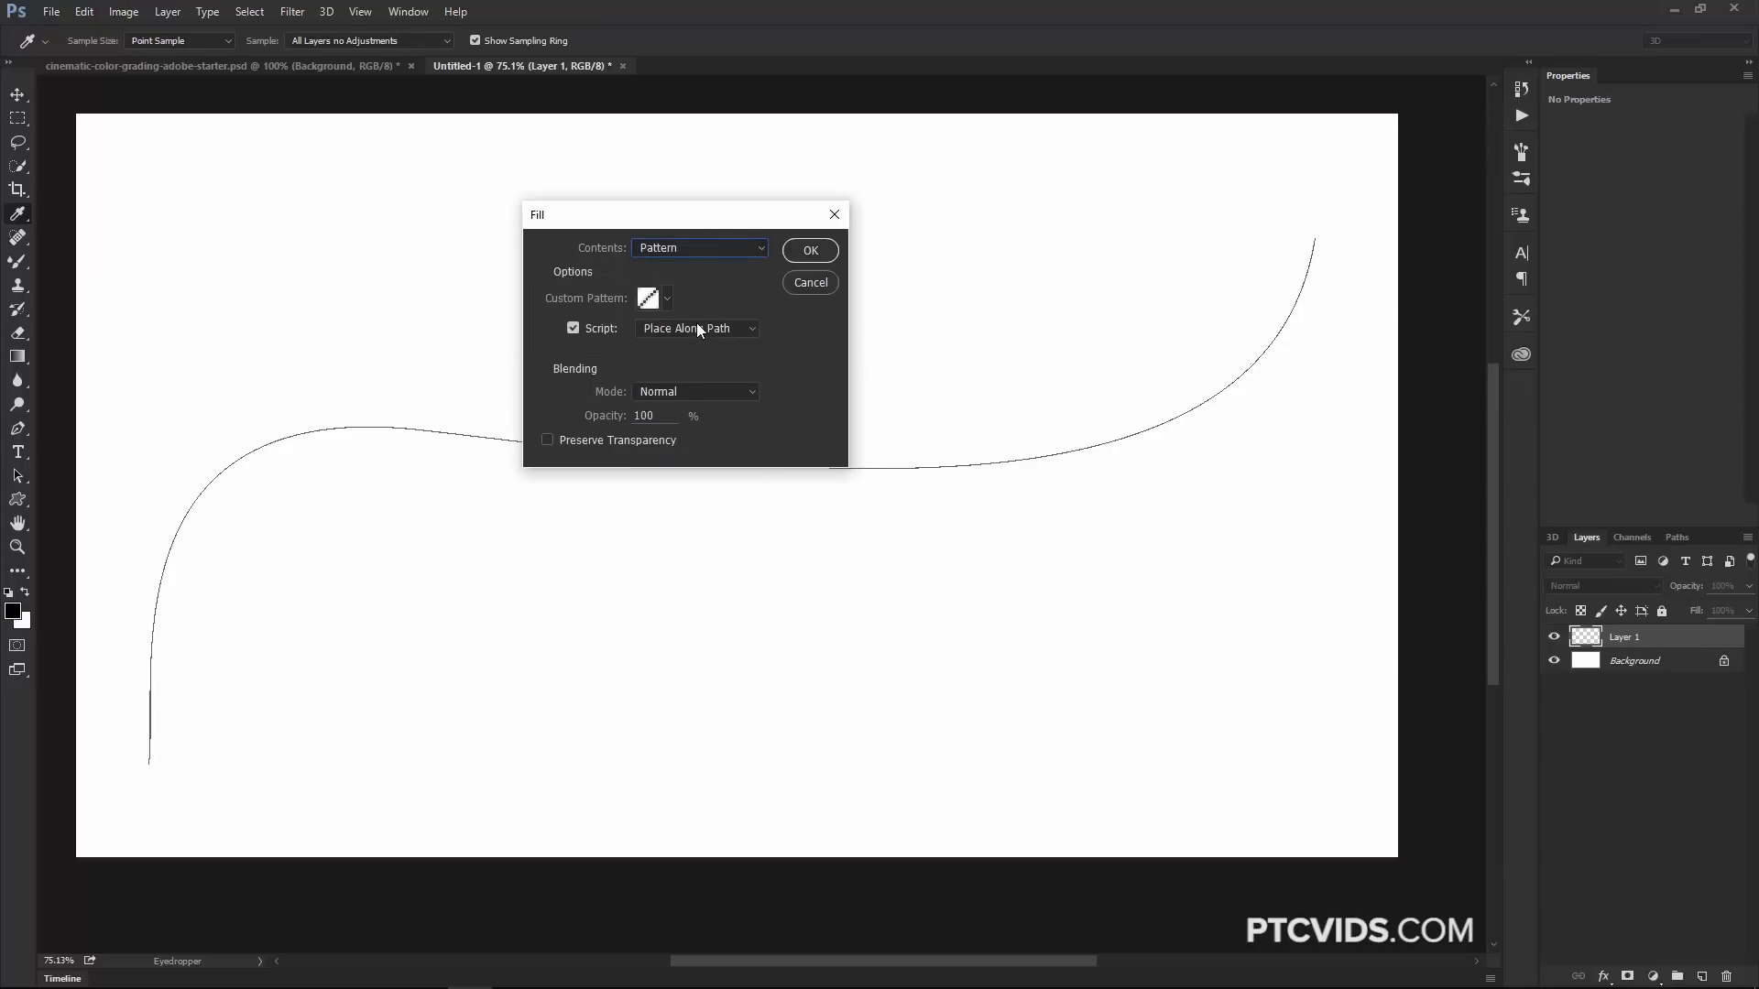
pyautogui.click(574, 328)
pyautogui.click(650, 297)
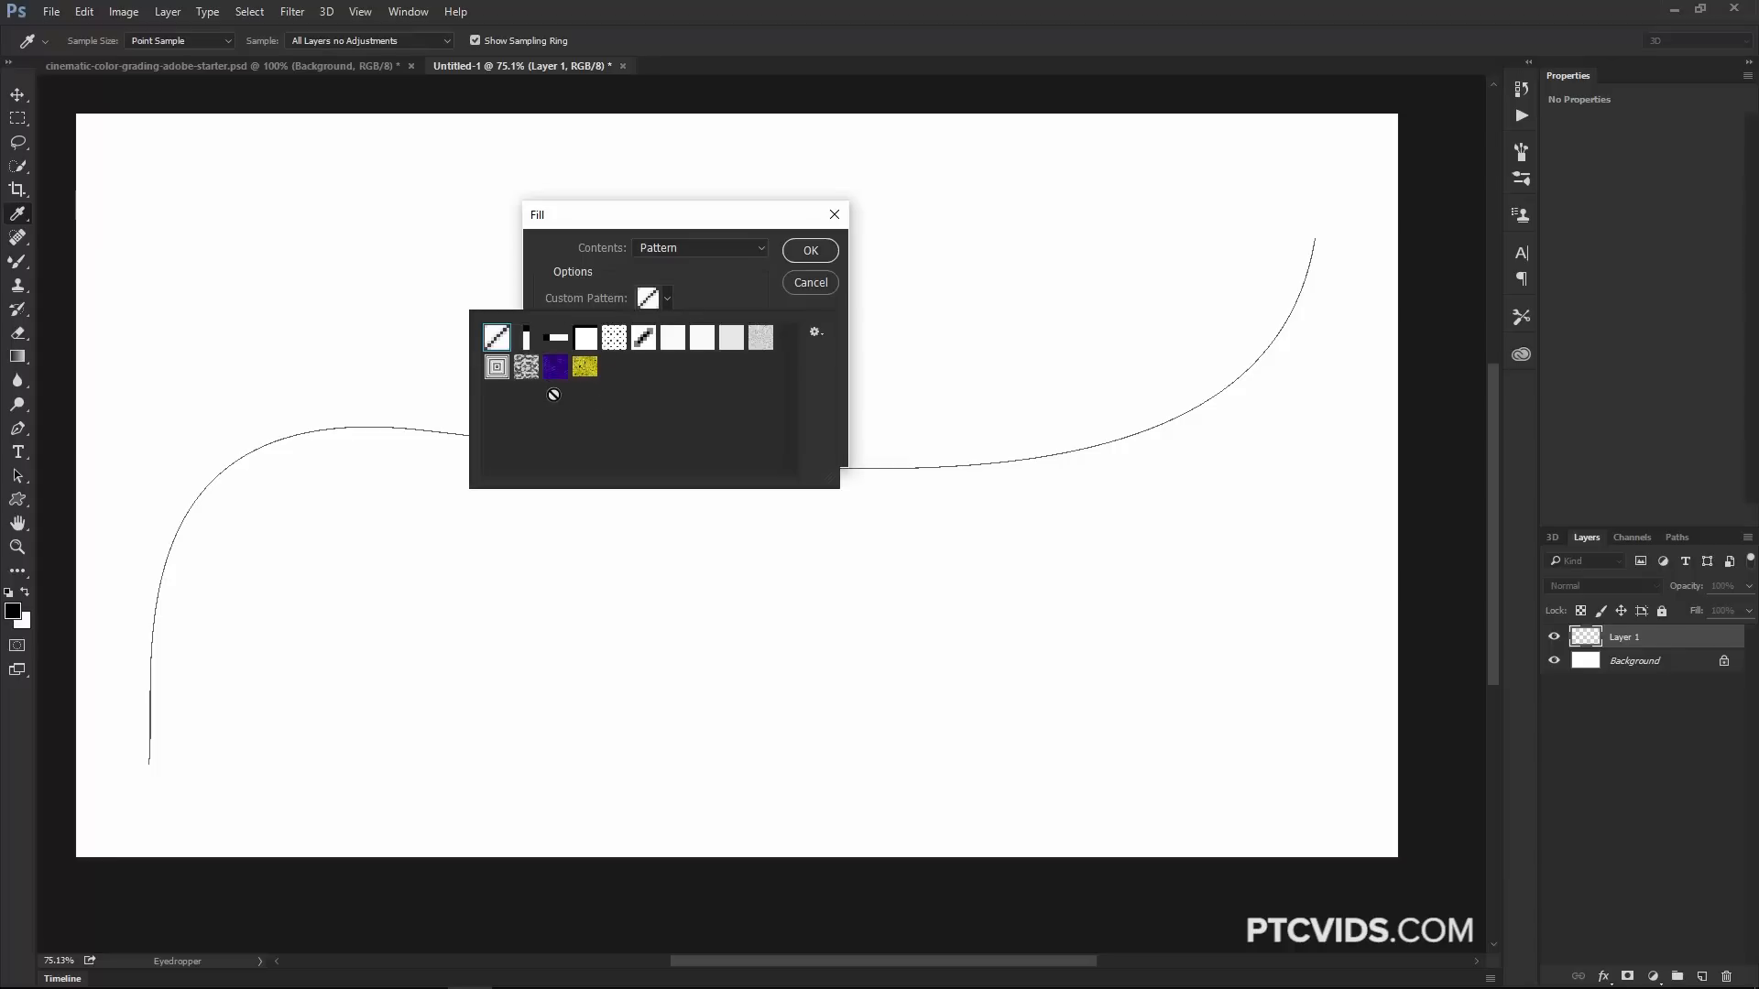
pyautogui.click(585, 370)
pyautogui.click(749, 276)
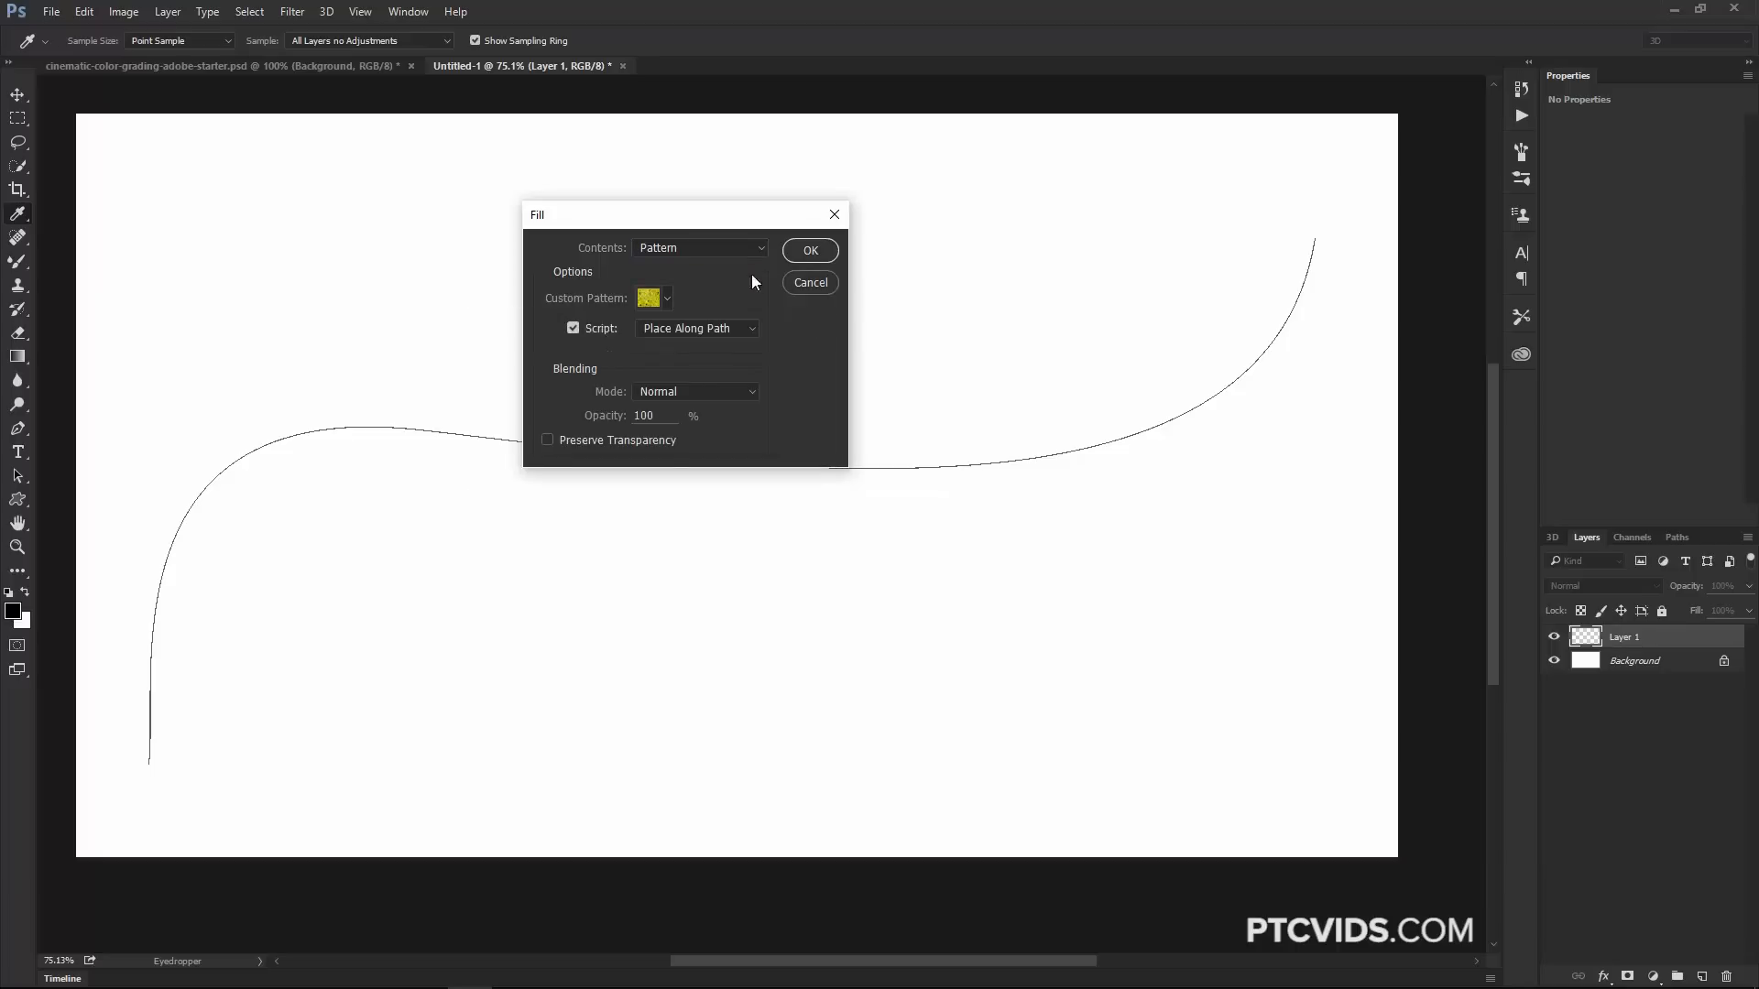
pyautogui.click(810, 252)
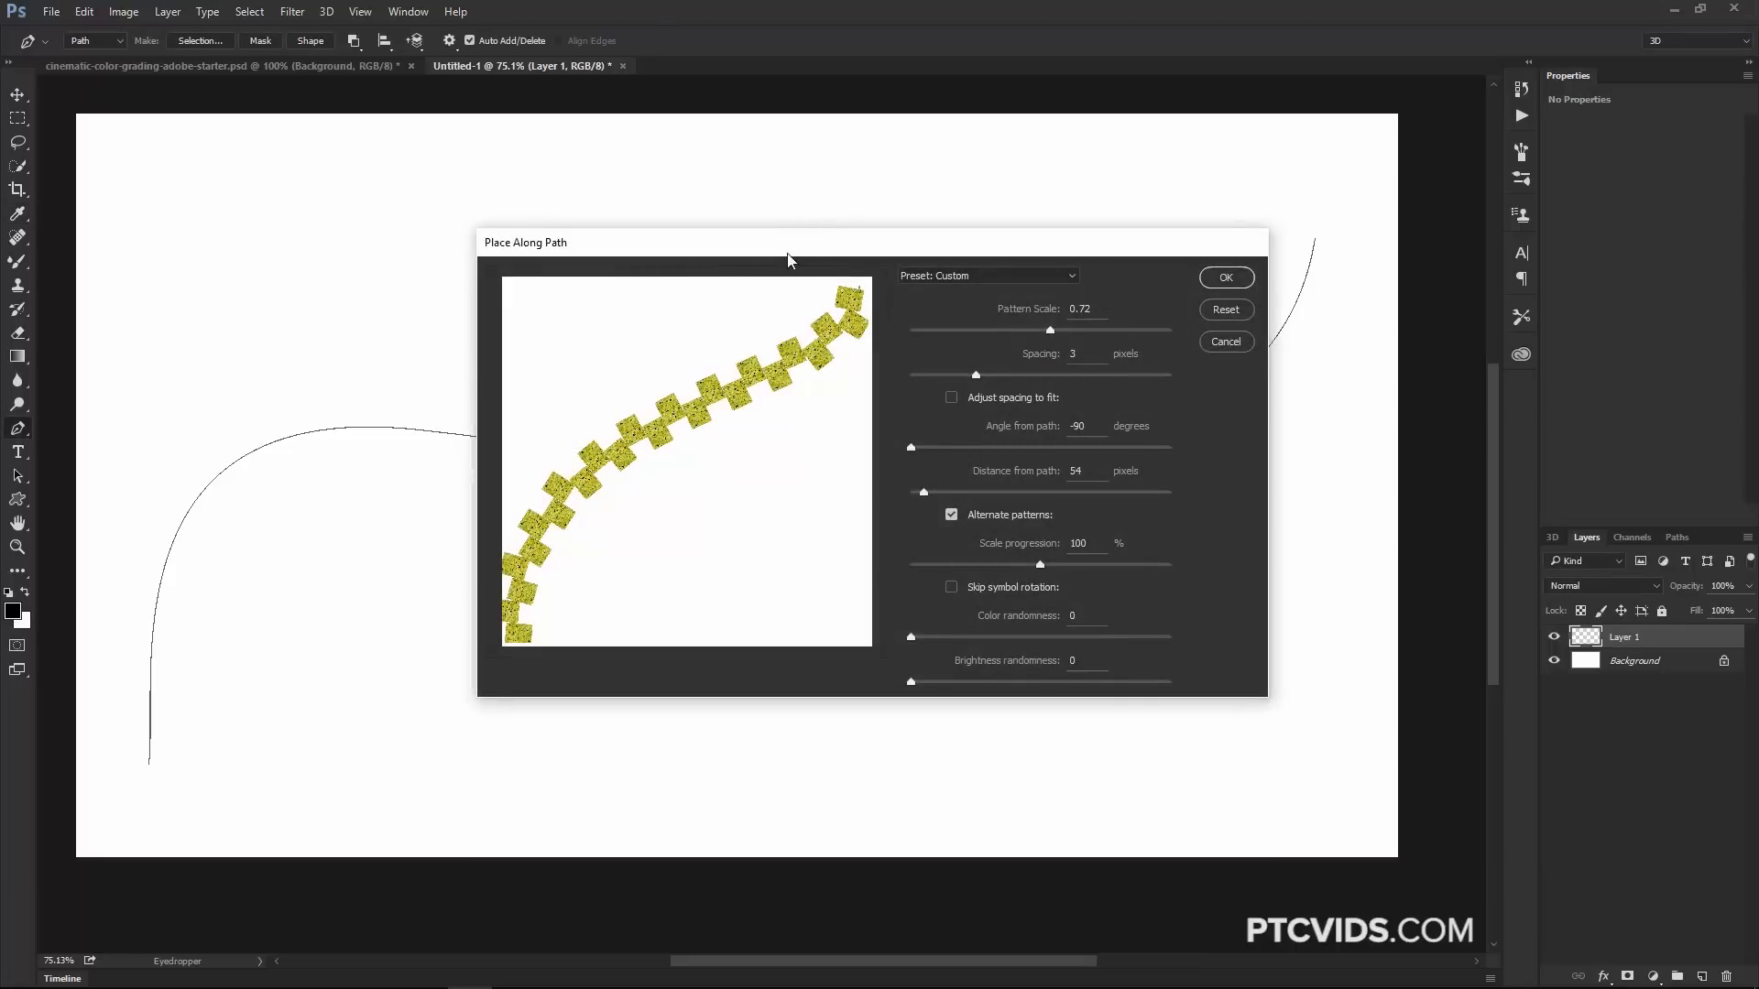
# Set the Place Along Path options to pattern scale 0.89, spacing 81 pixels, angle from path -23 degrees and distance from path 372 pixels.
pyautogui.moveTo(788, 260); pyautogui.dragTo(743, 226)
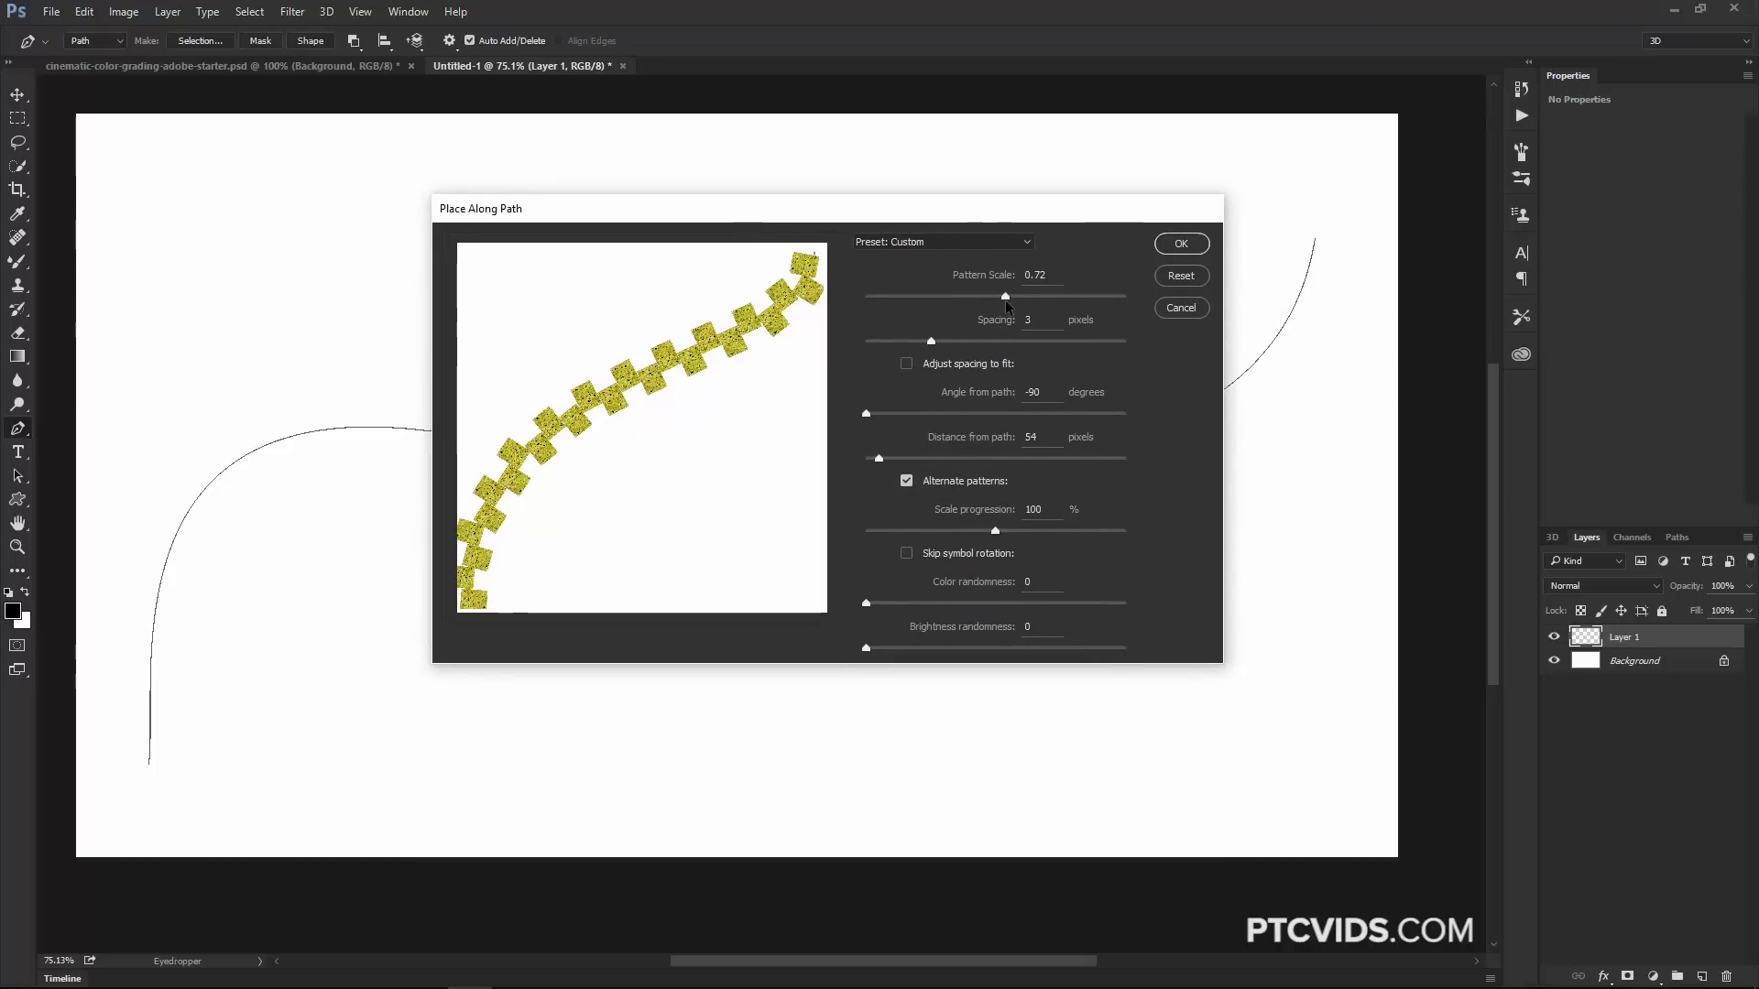
pyautogui.moveTo(1005, 297); pyautogui.dragTo(1045, 297)
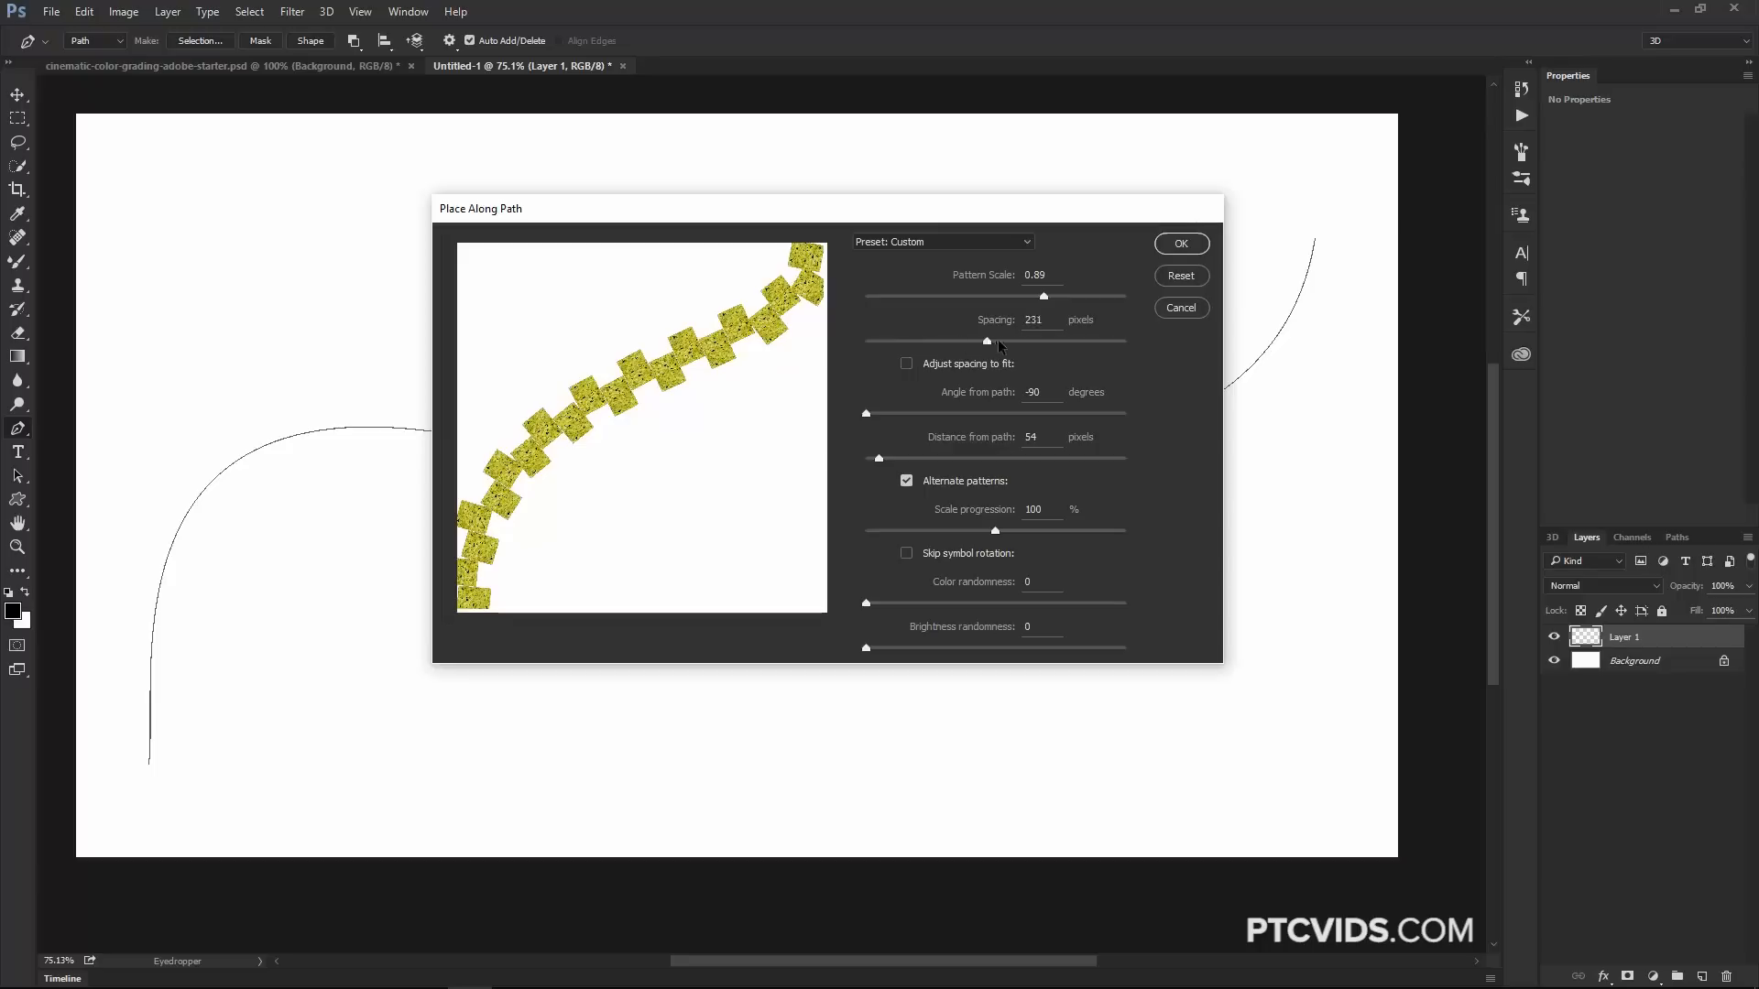
pyautogui.click(997, 340)
pyautogui.click(904, 341)
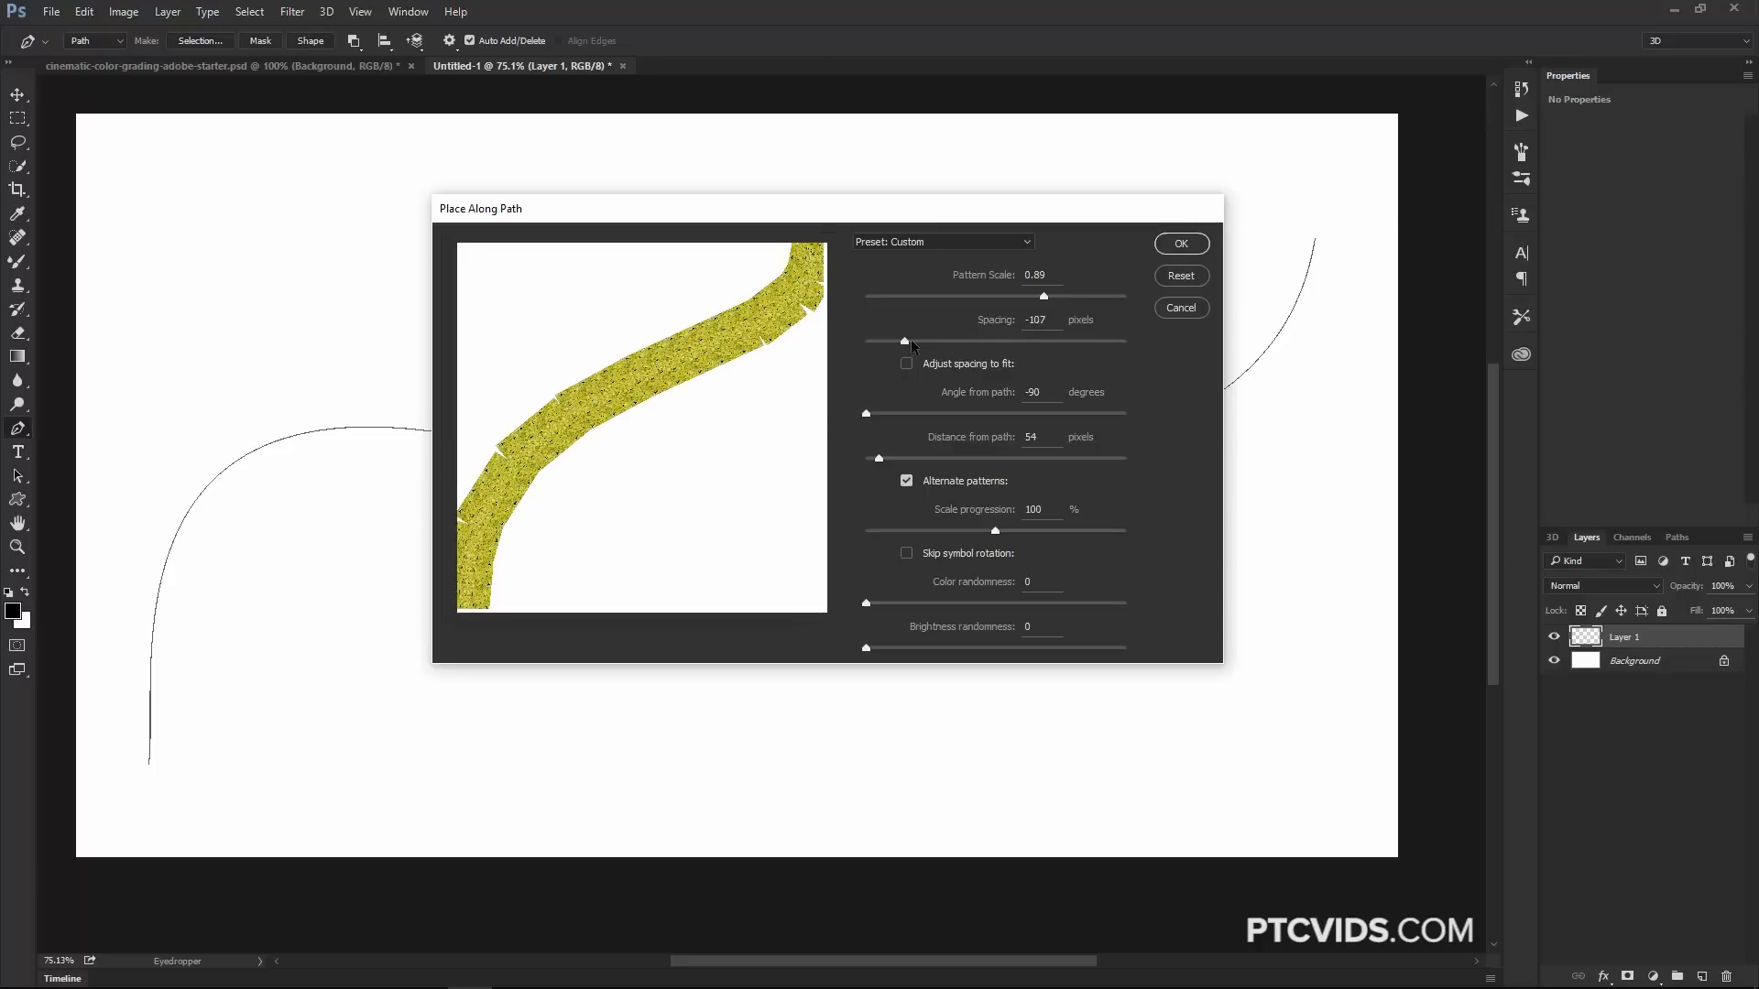
pyautogui.moveTo(905, 342); pyautogui.dragTo(951, 342)
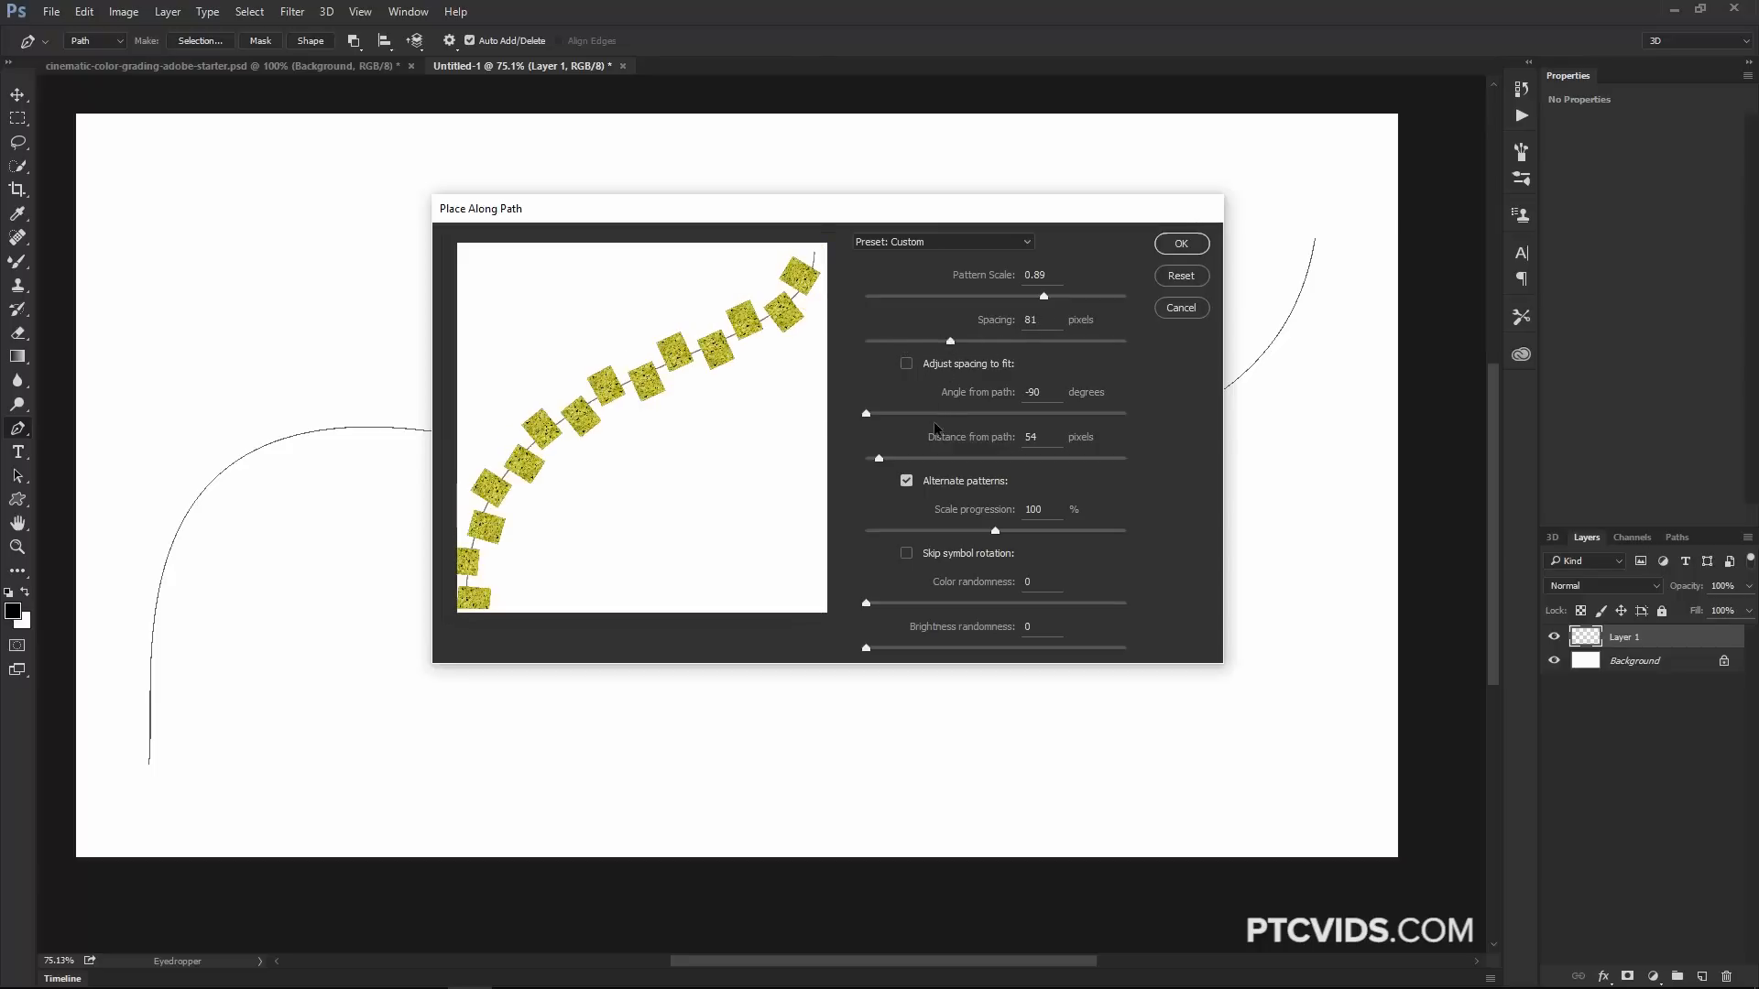
pyautogui.moveTo(866, 414); pyautogui.dragTo(962, 413)
pyautogui.moveTo(880, 458); pyautogui.dragTo(957, 460)
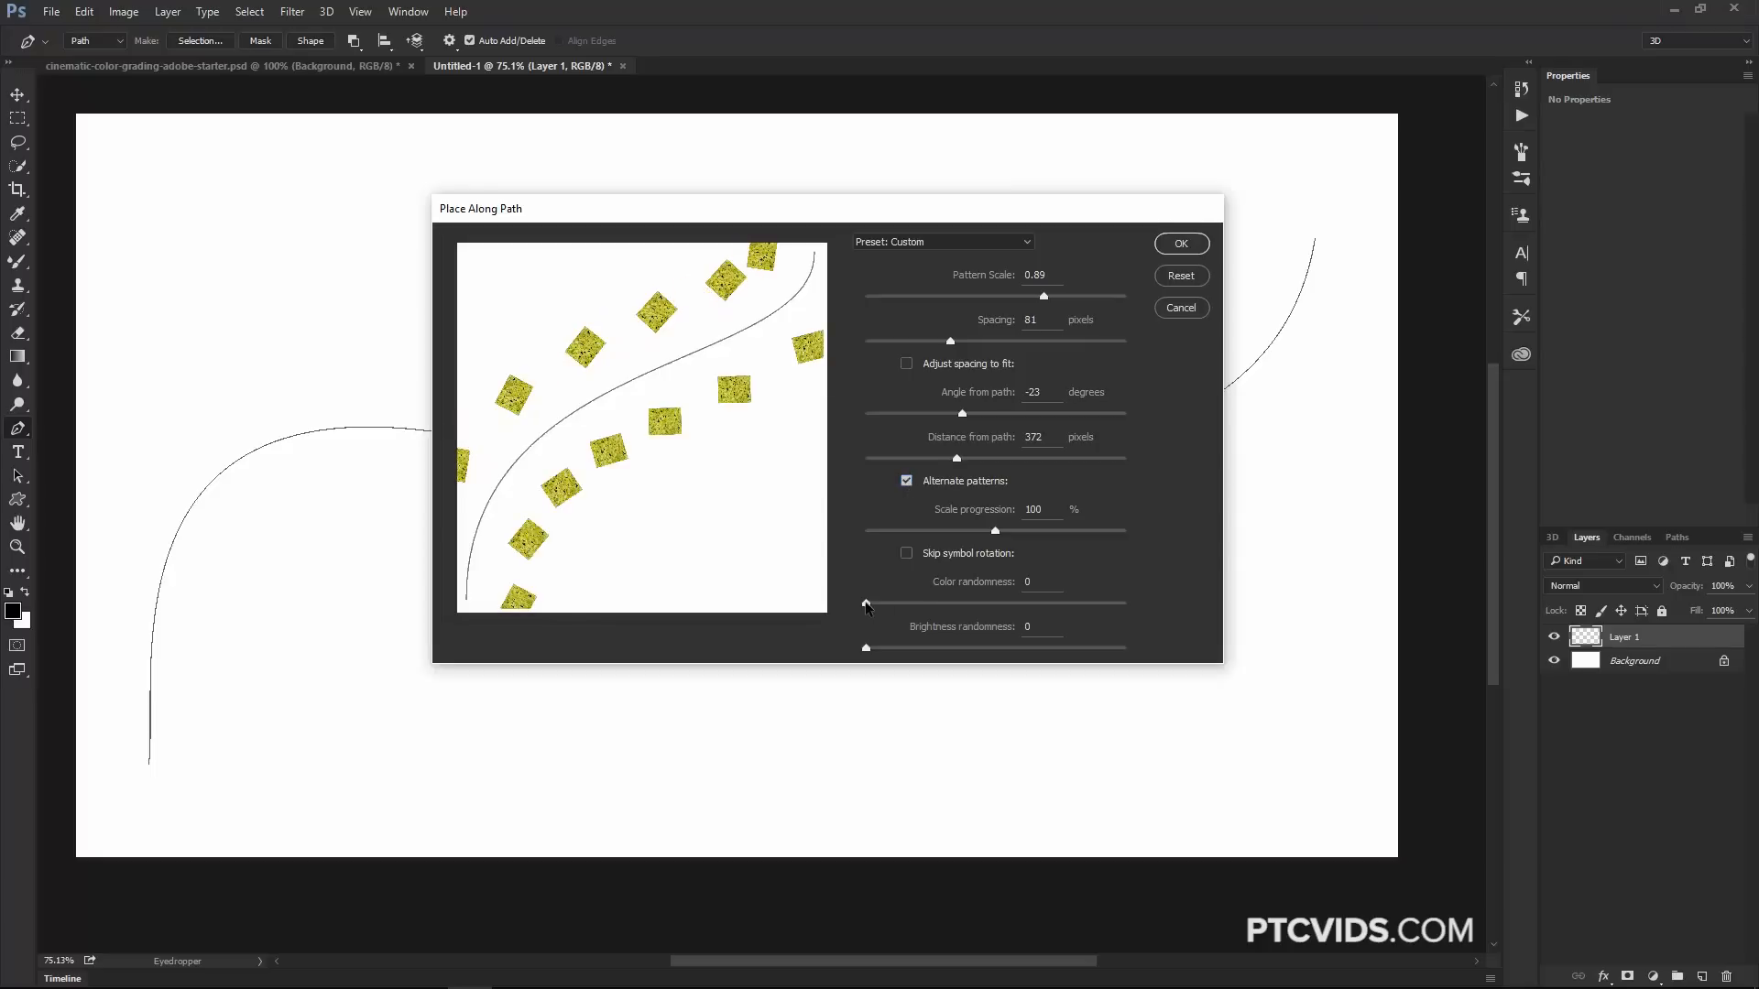
# Try a color randomness of 1 and return it to 0, then apply the pattern fill along the path and undo it.
pyautogui.moveTo(866, 604); pyautogui.dragTo(1011, 609)
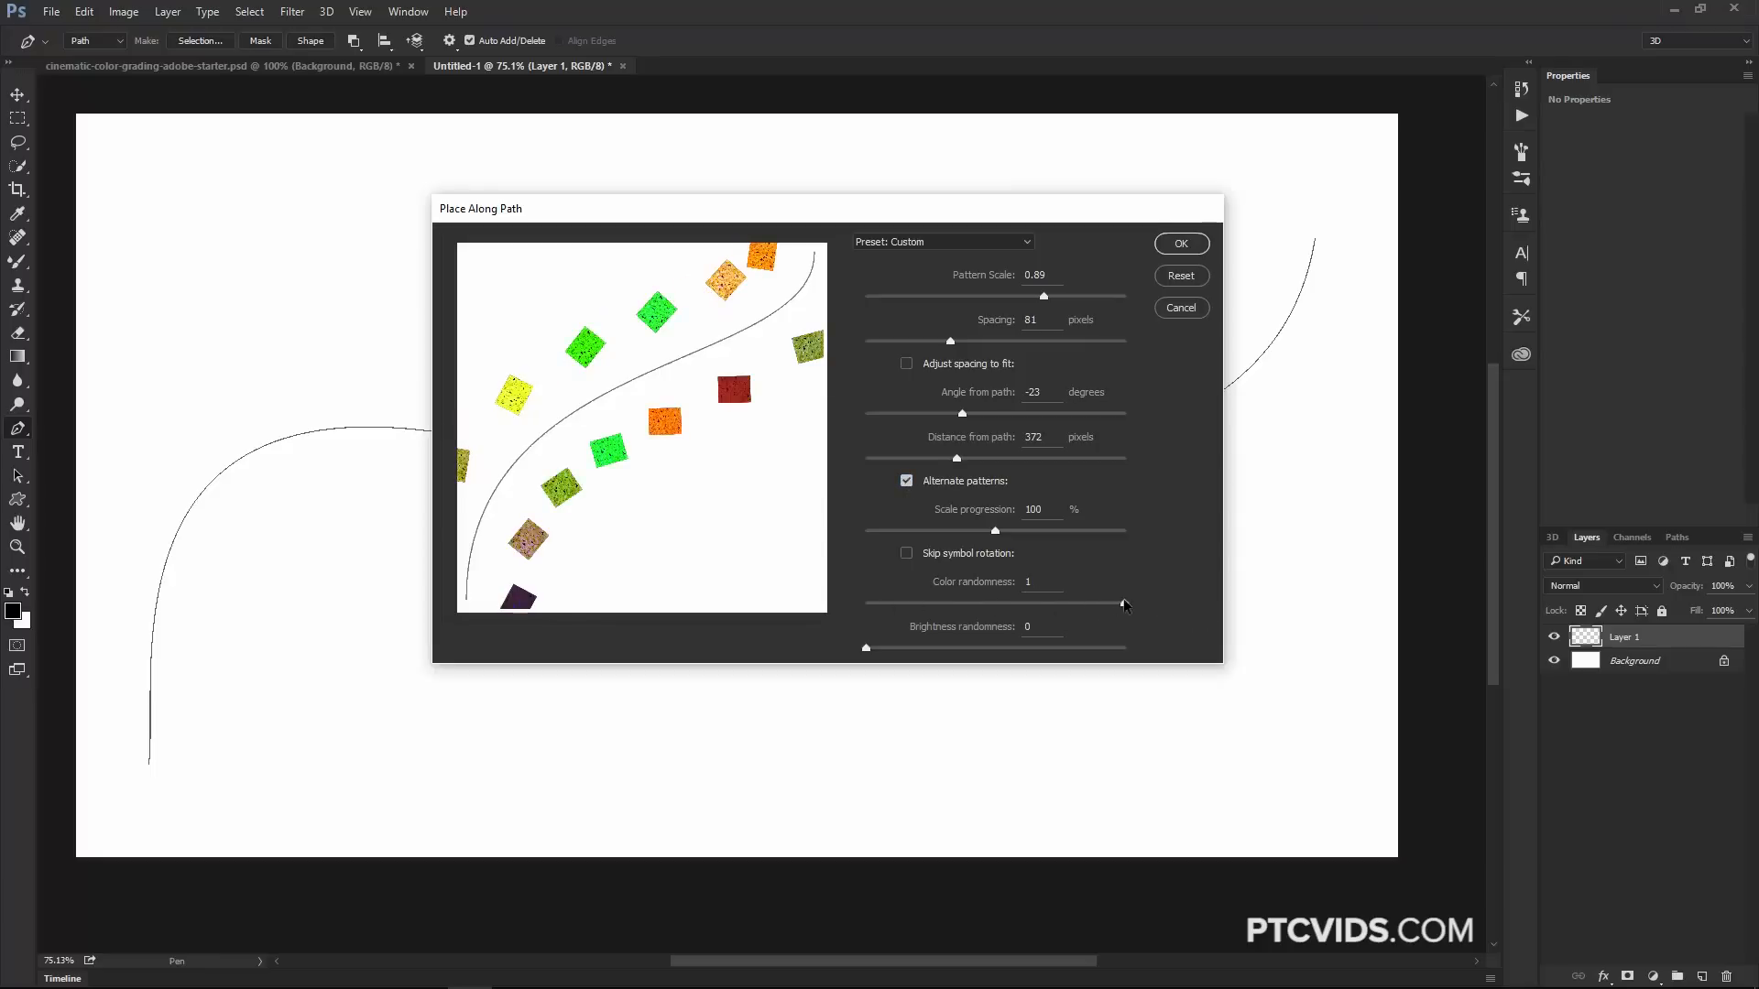
pyautogui.moveTo(1126, 606); pyautogui.dragTo(827, 652)
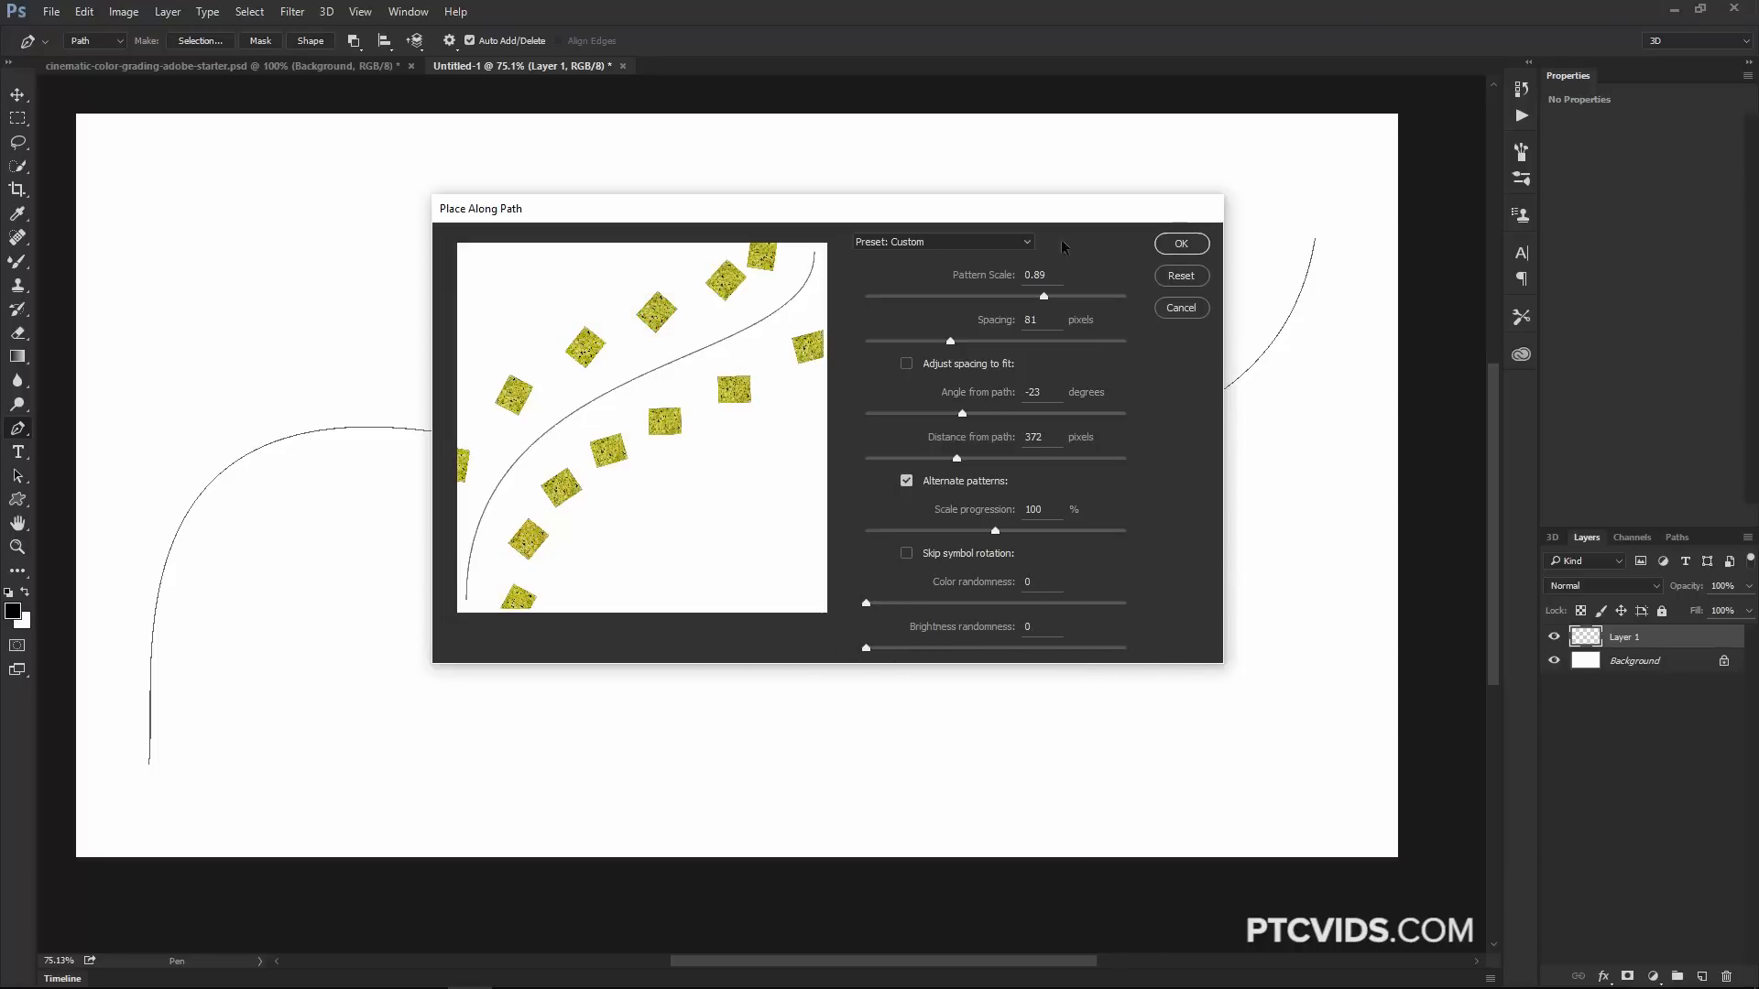
pyautogui.click(1181, 246)
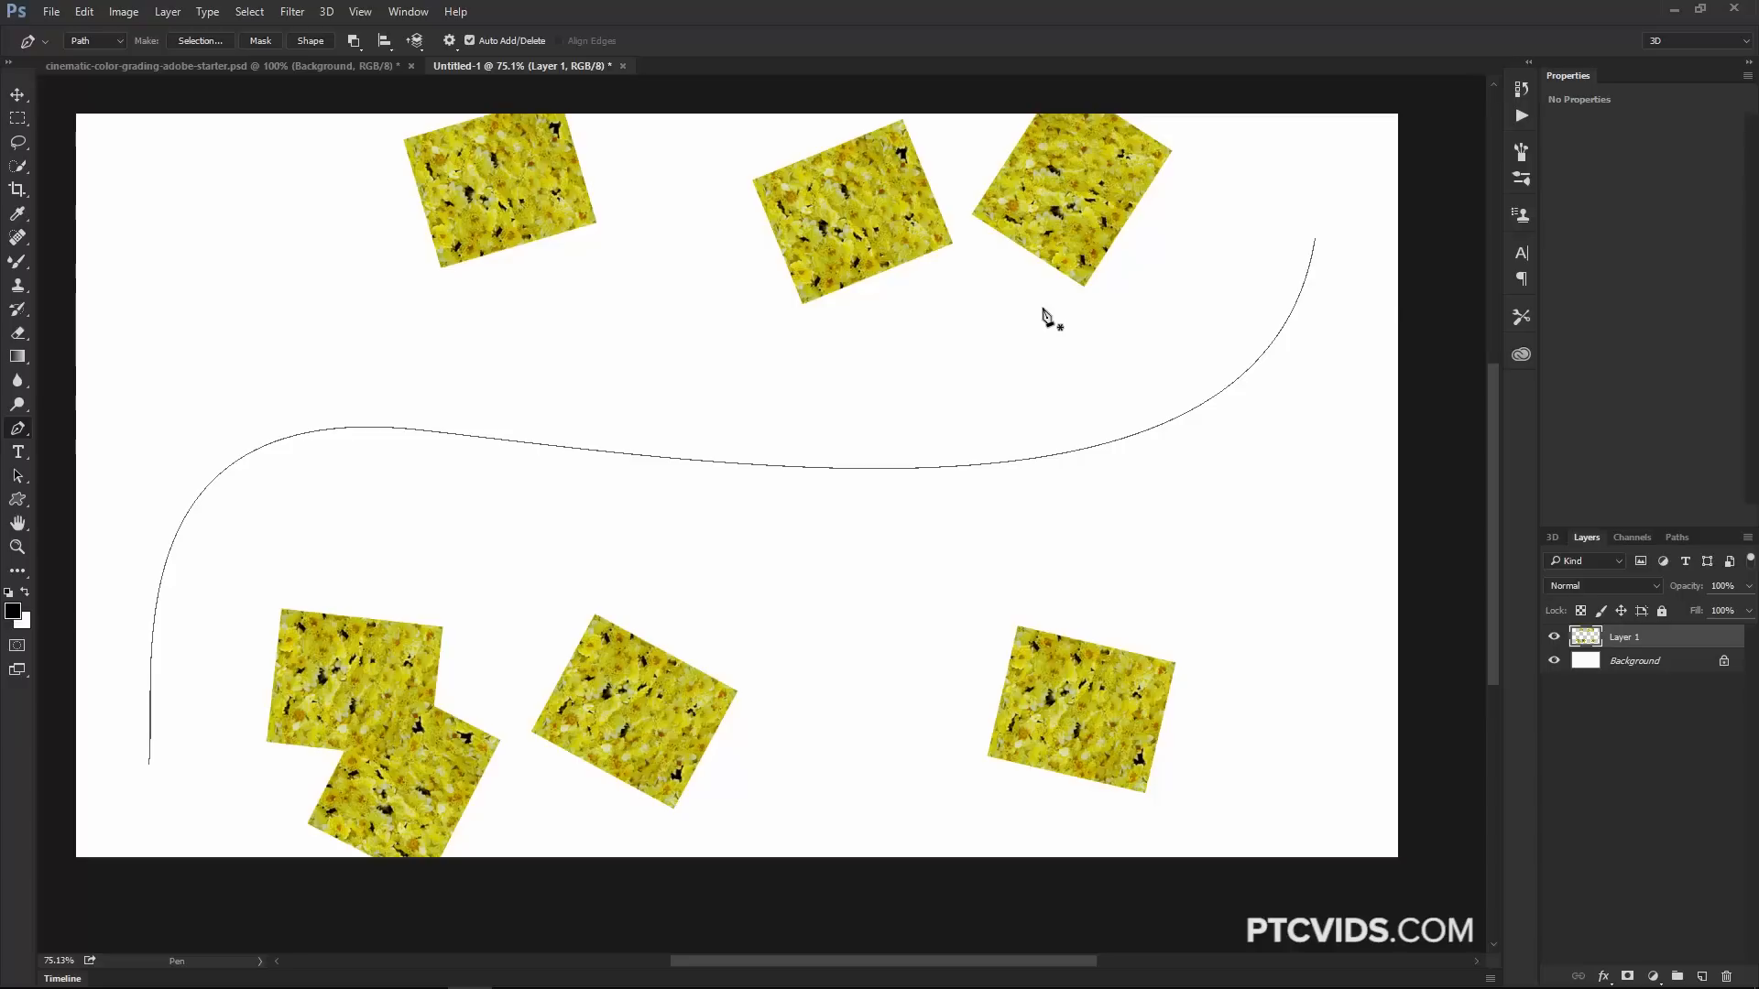
pyautogui.hotkey('ctrl', 'z')
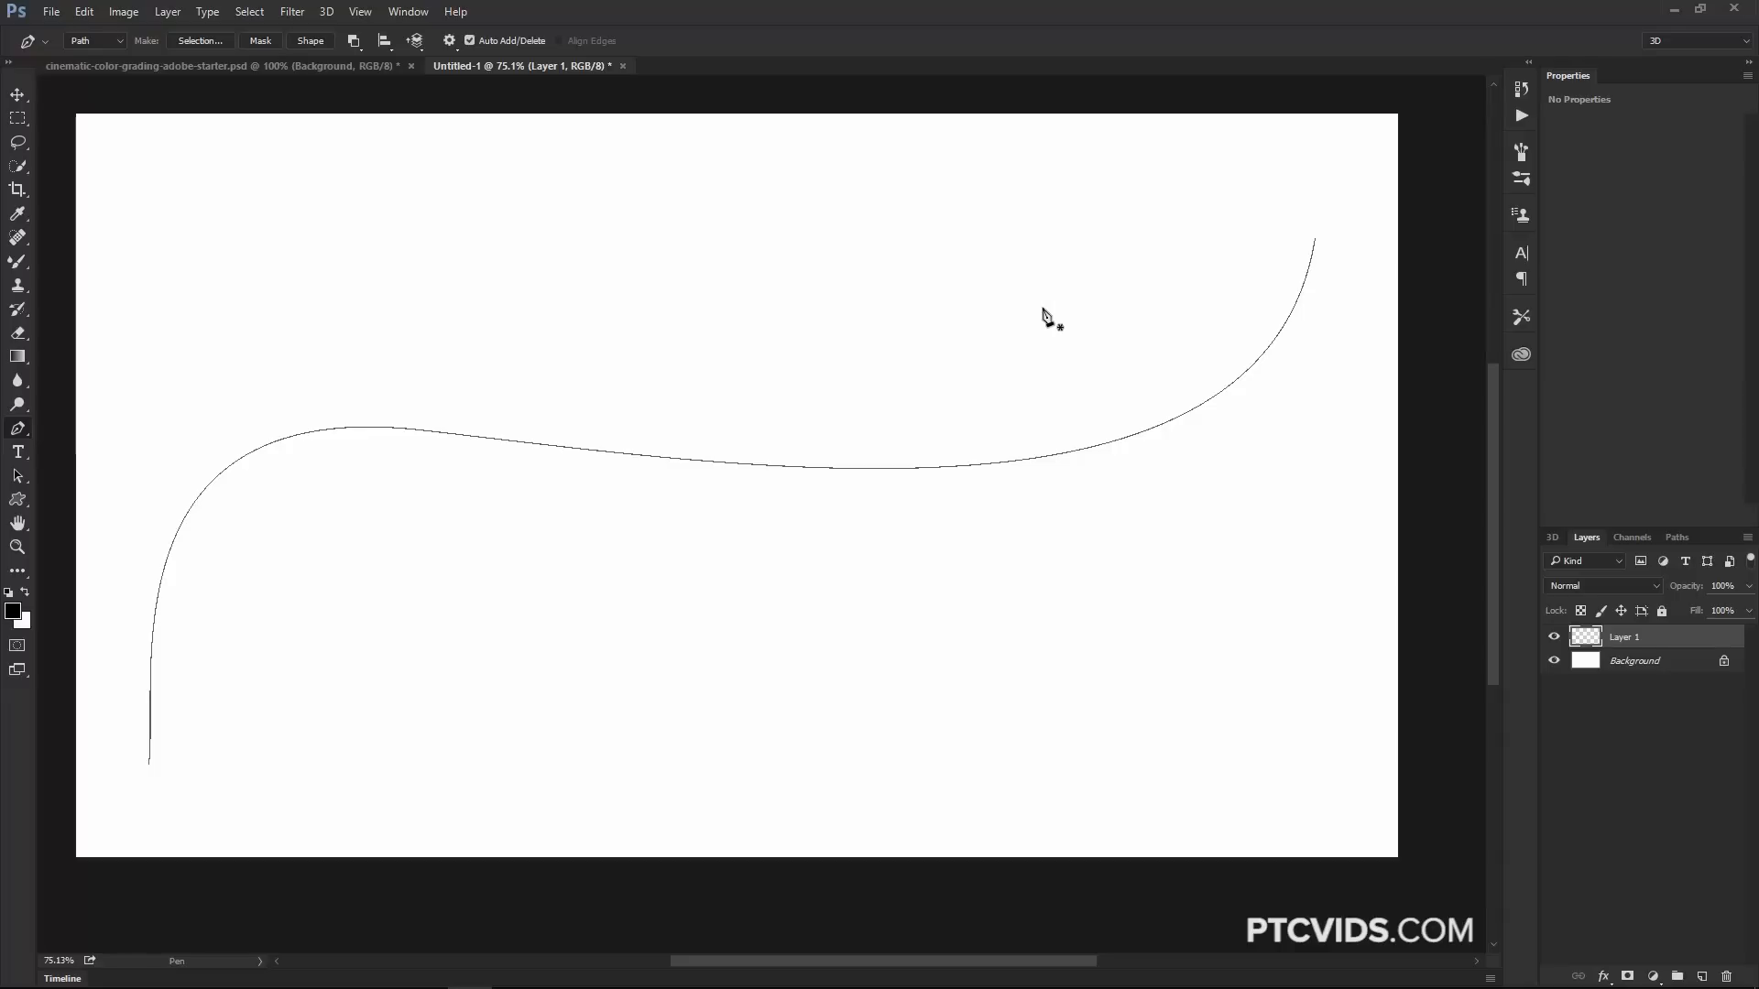
# Draw a black paw print about 248 px wide in the canvas's upper-left area with the Custom Shape tool.
pyautogui.moveTo(19, 502); pyautogui.dragTo(122, 592)
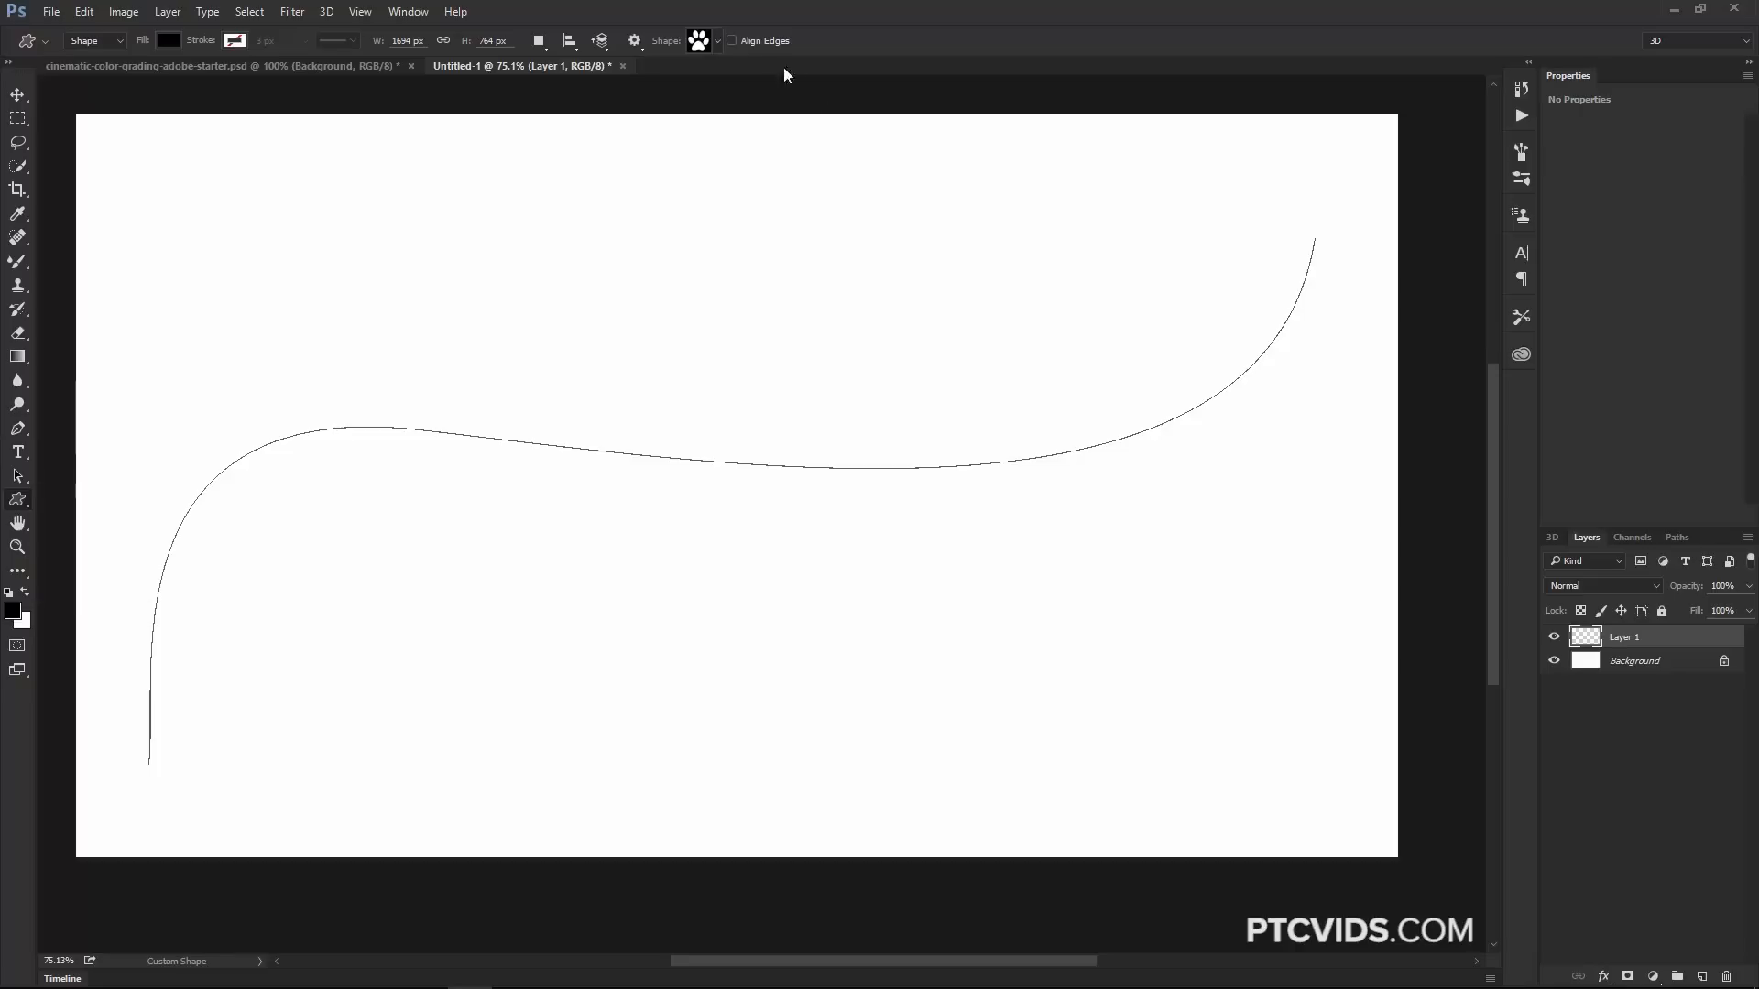
pyautogui.click(717, 40)
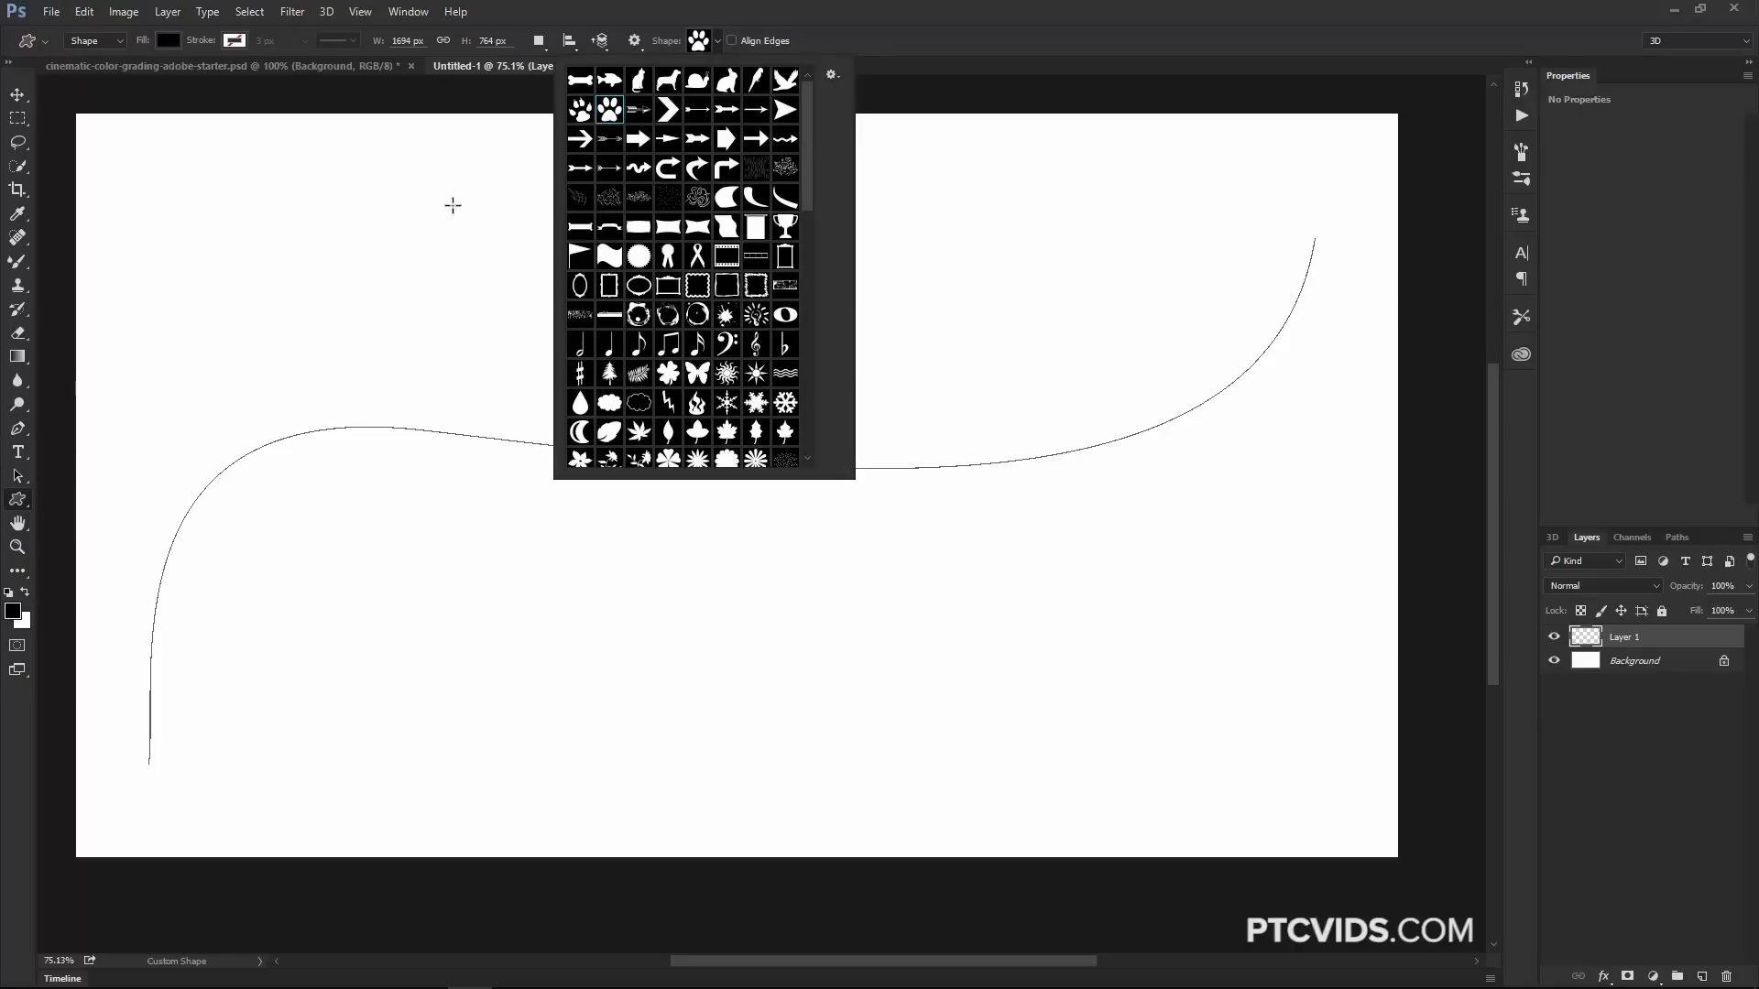
pyautogui.moveTo(440, 200); pyautogui.dragTo(606, 365)
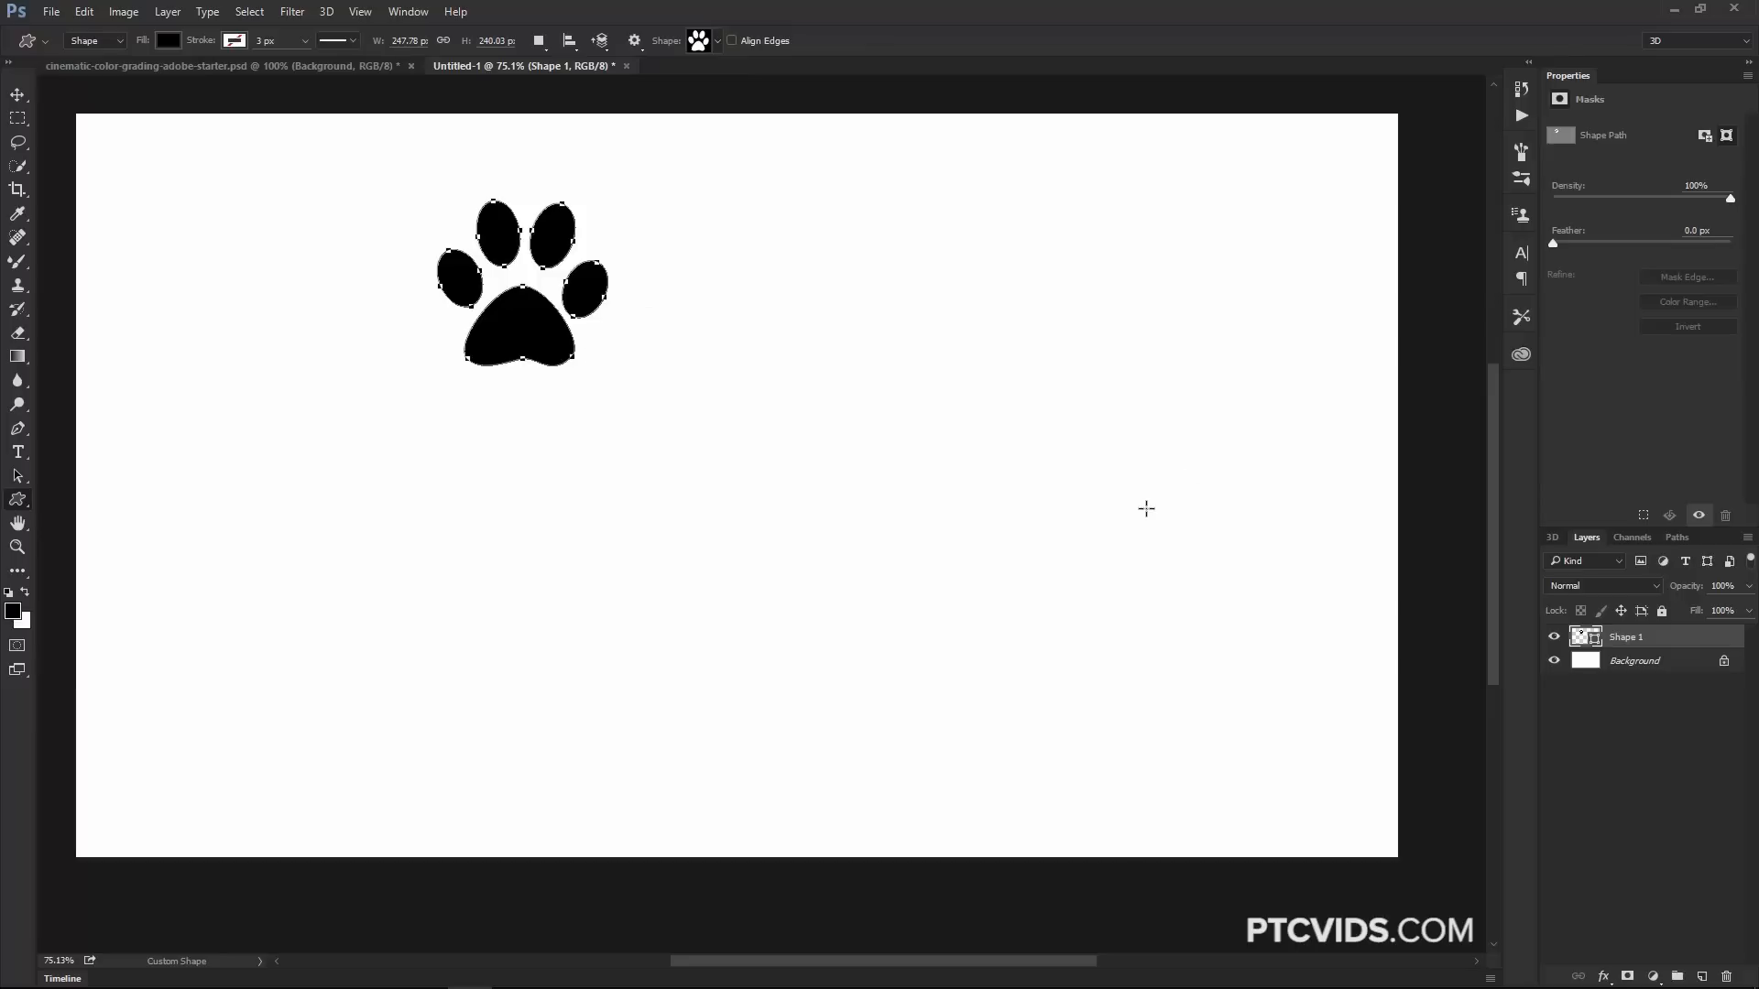
# Add a Bevel & Emboss effect and a dark brown Color Overlay to the Shape 1 paw print.
pyautogui.doubleClick(1711, 642)
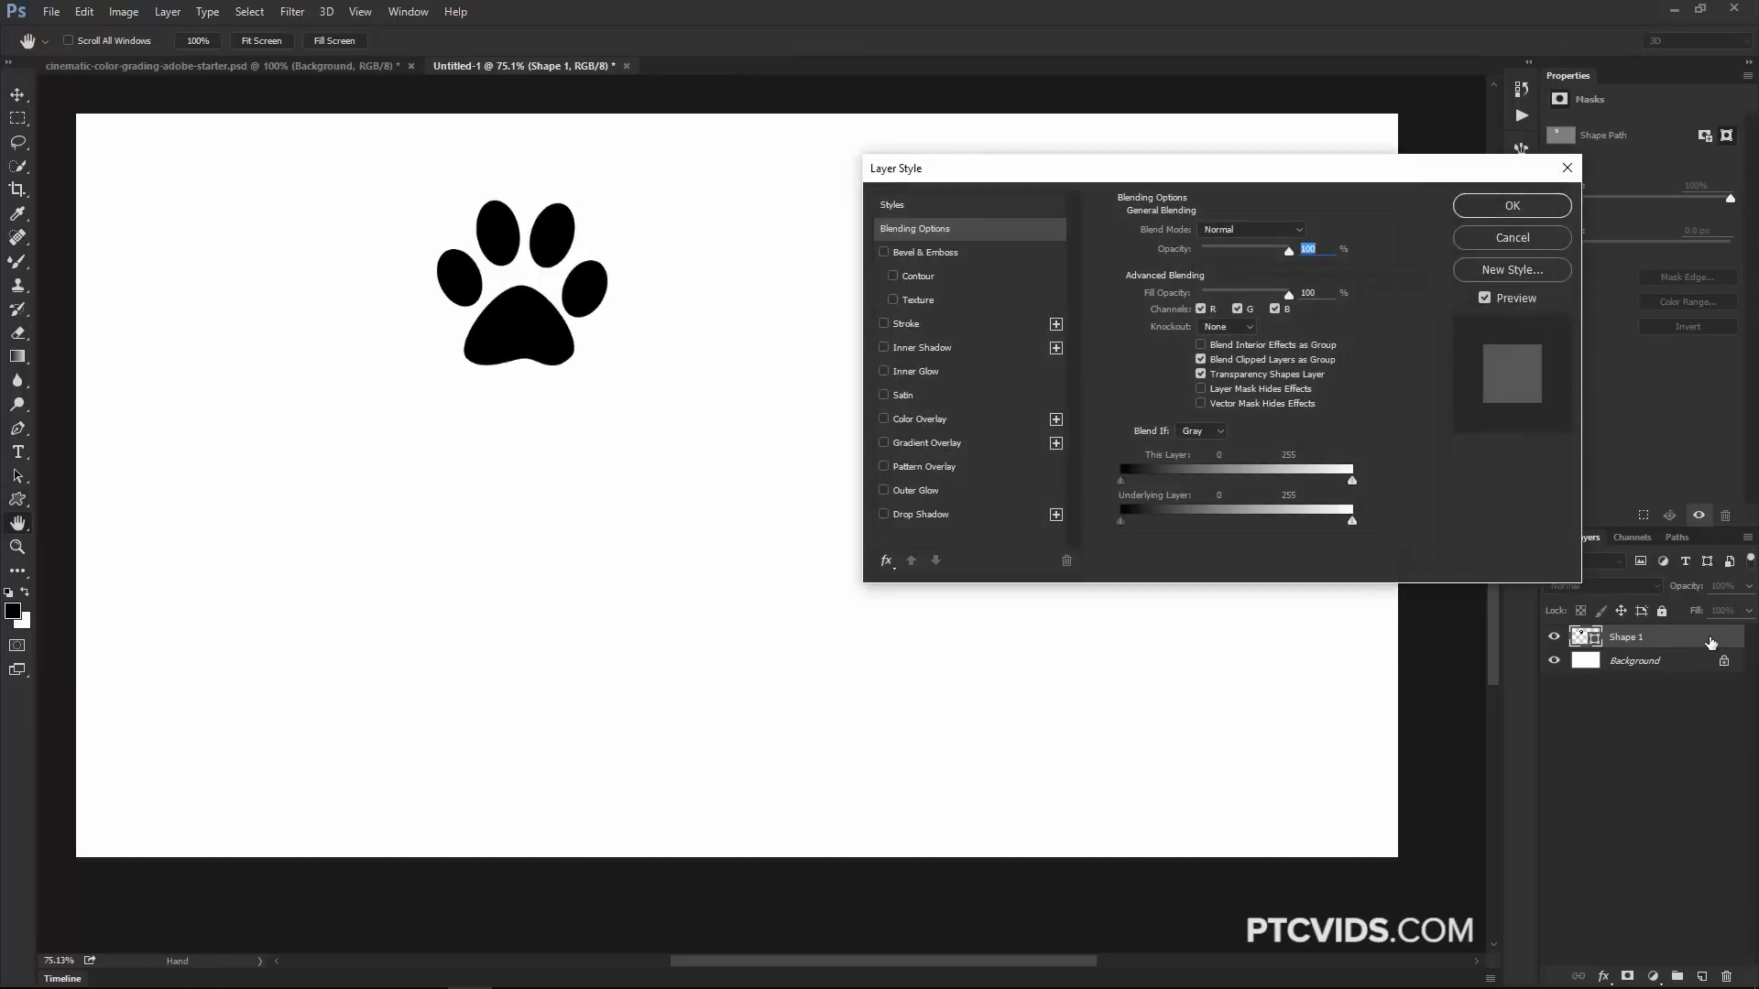
pyautogui.click(926, 253)
pyautogui.click(910, 421)
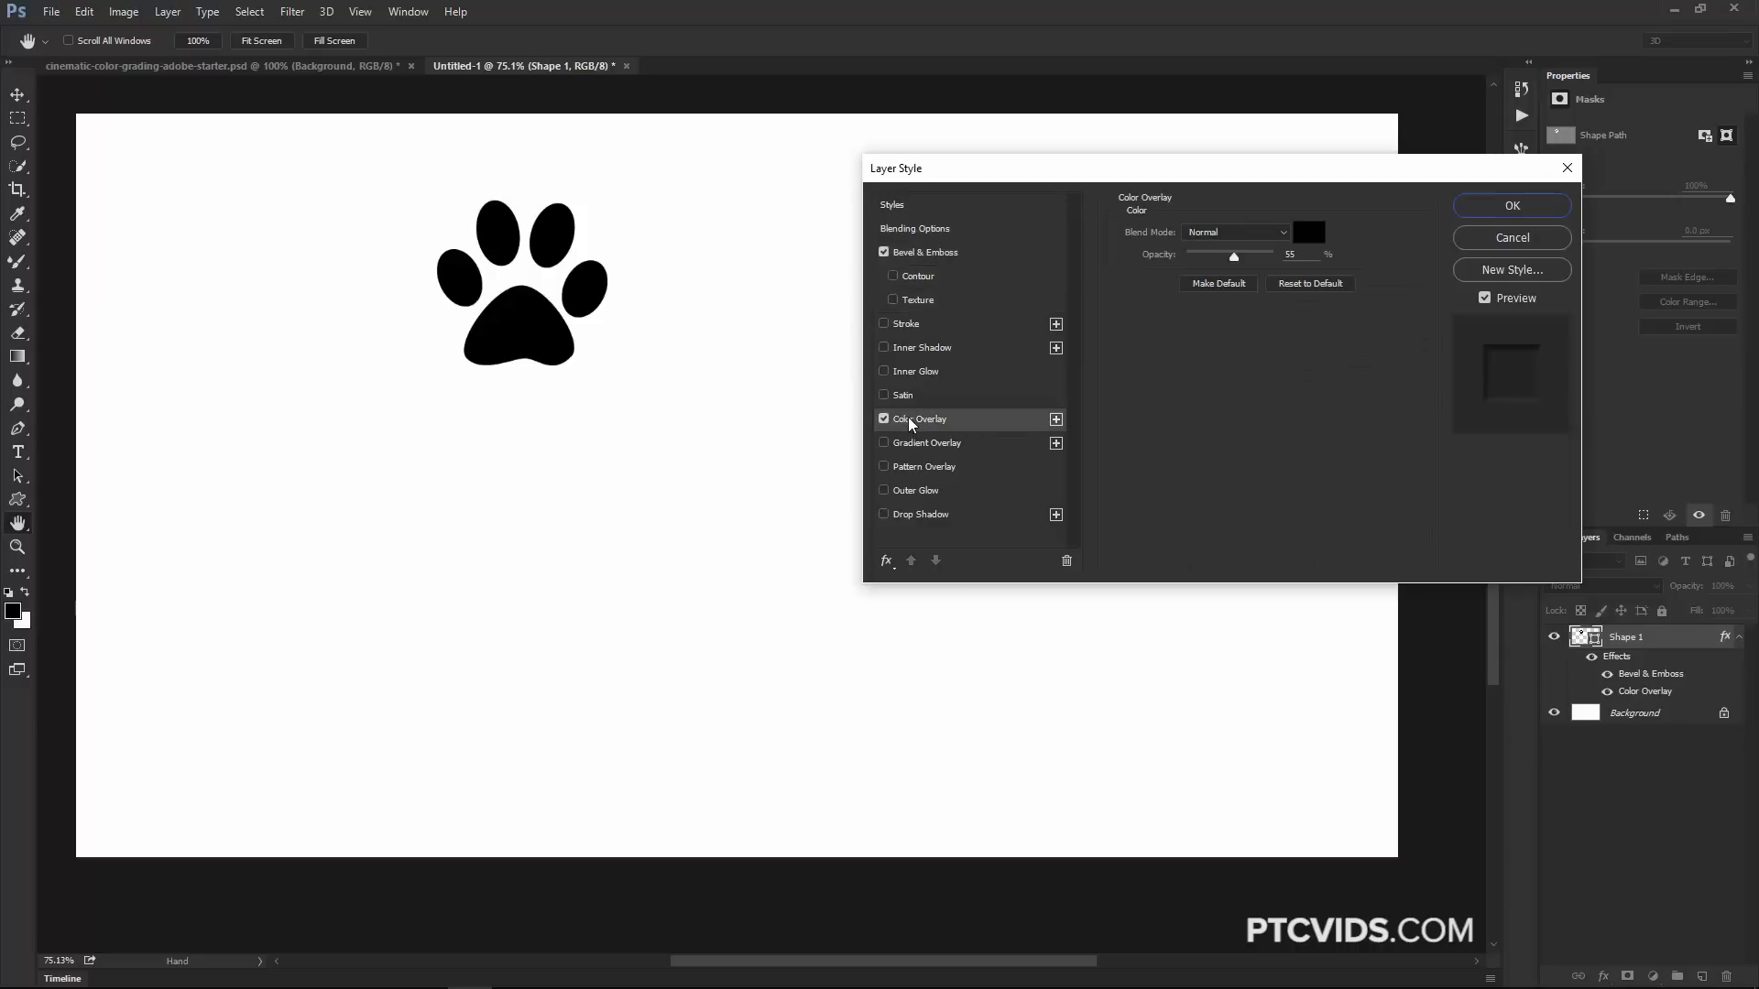
pyautogui.click(1310, 234)
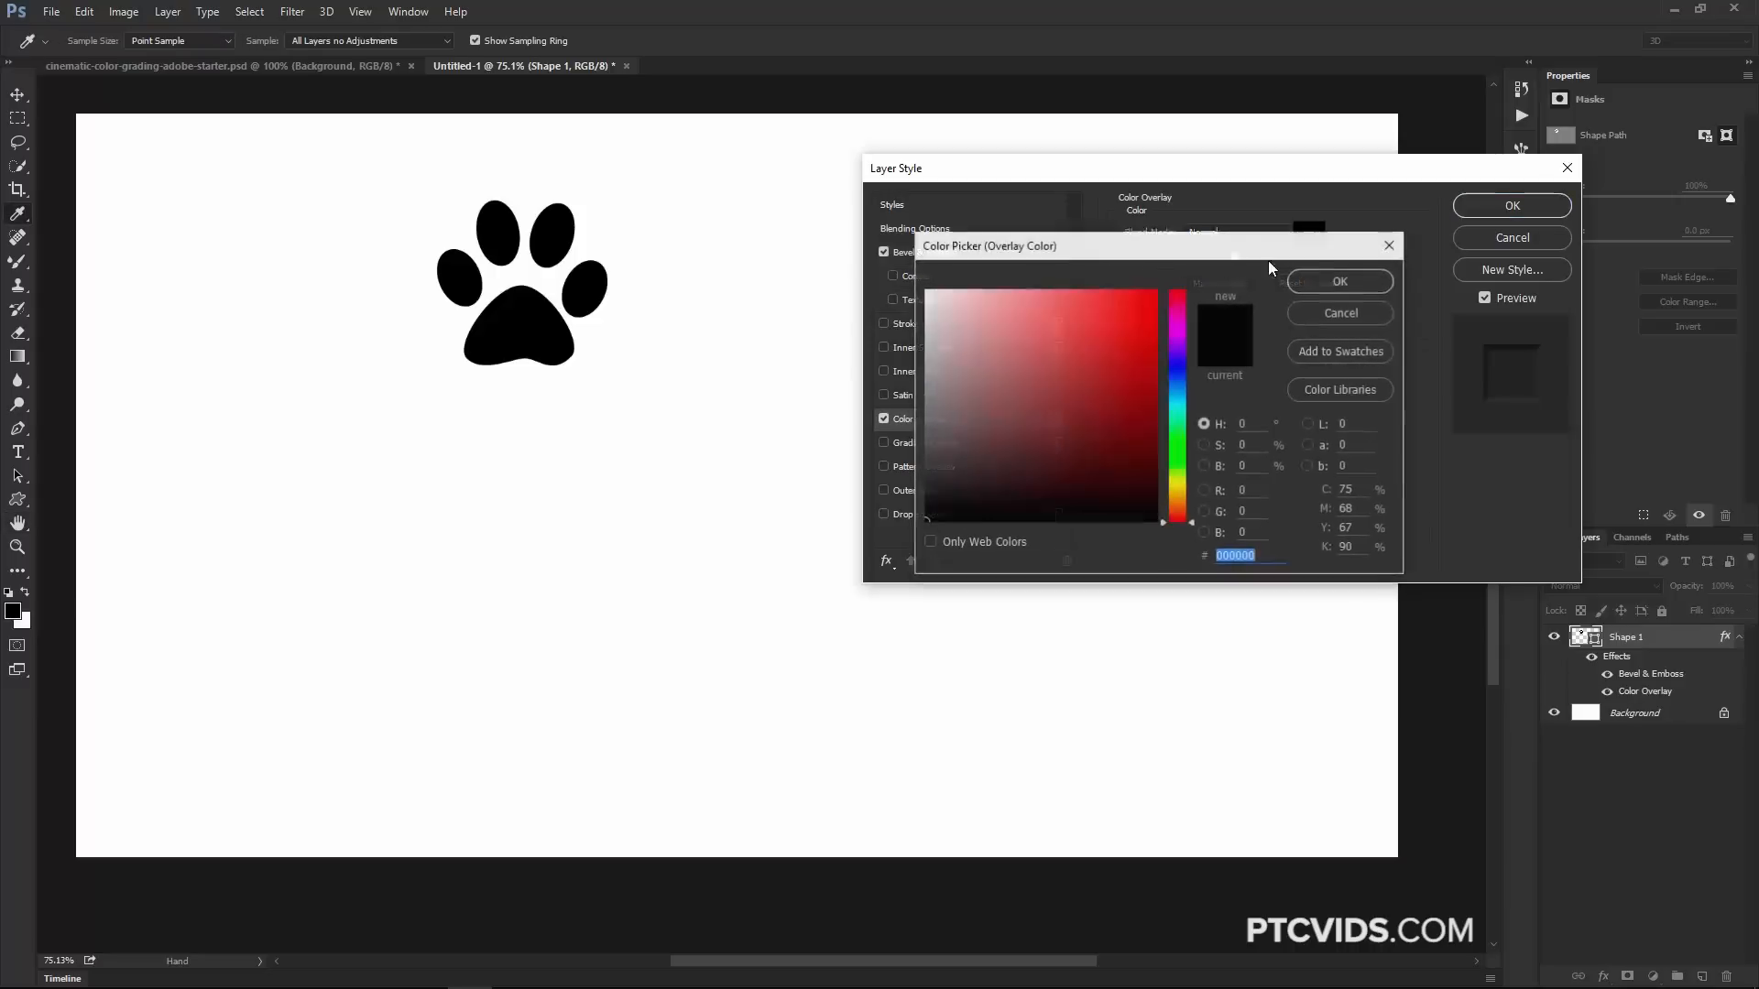
pyautogui.click(1177, 497)
pyautogui.click(1157, 399)
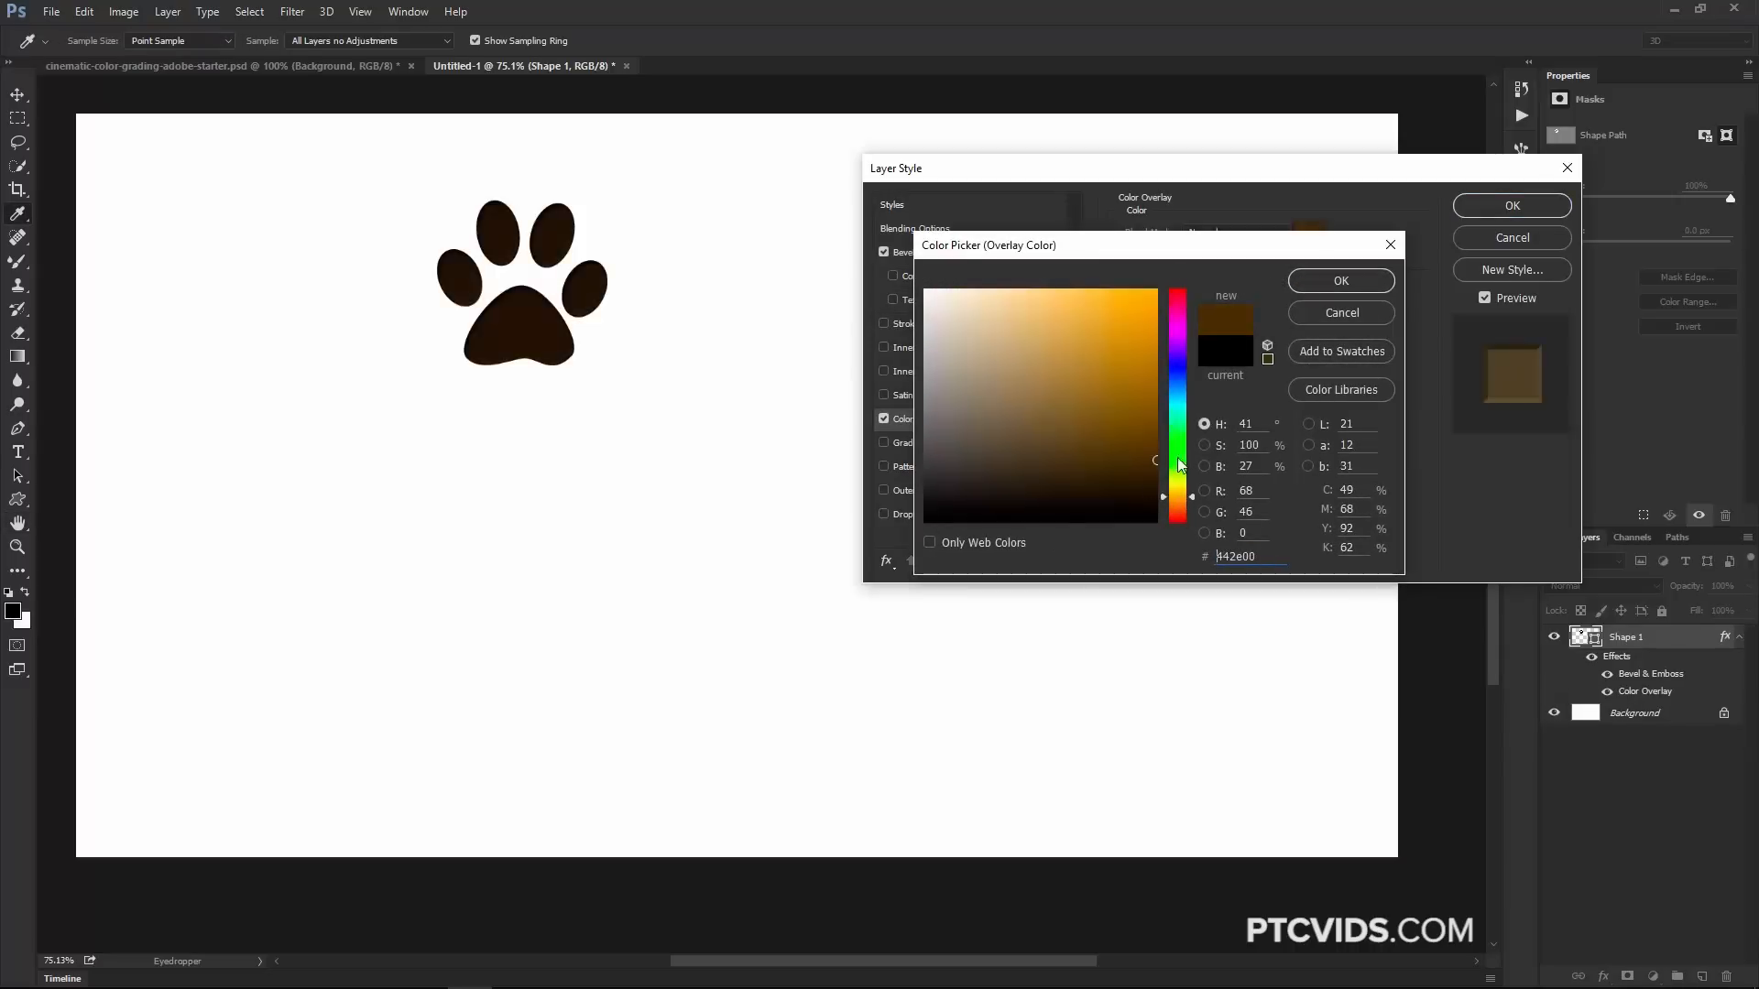
pyautogui.click(1359, 284)
# Slightly increase the size of the paw print's Bevel & Emboss effect and enable its Texture option.
pyautogui.click(948, 253)
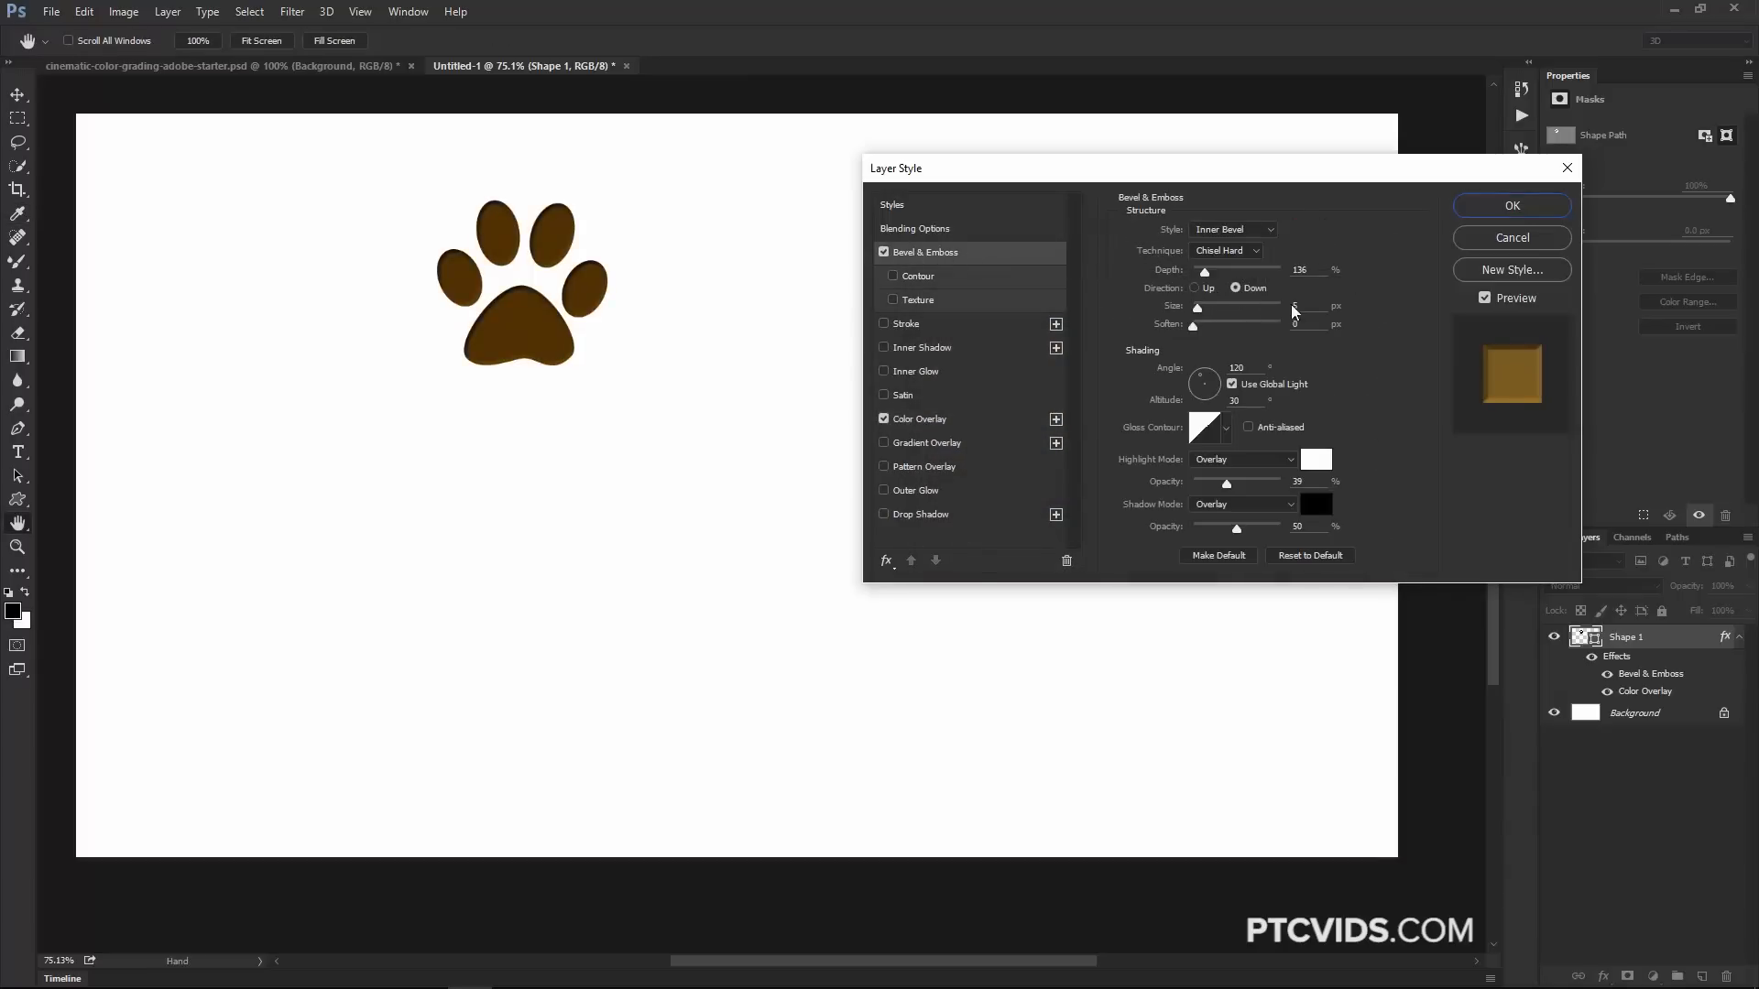
pyautogui.moveTo(1197, 309); pyautogui.dragTo(1201, 310)
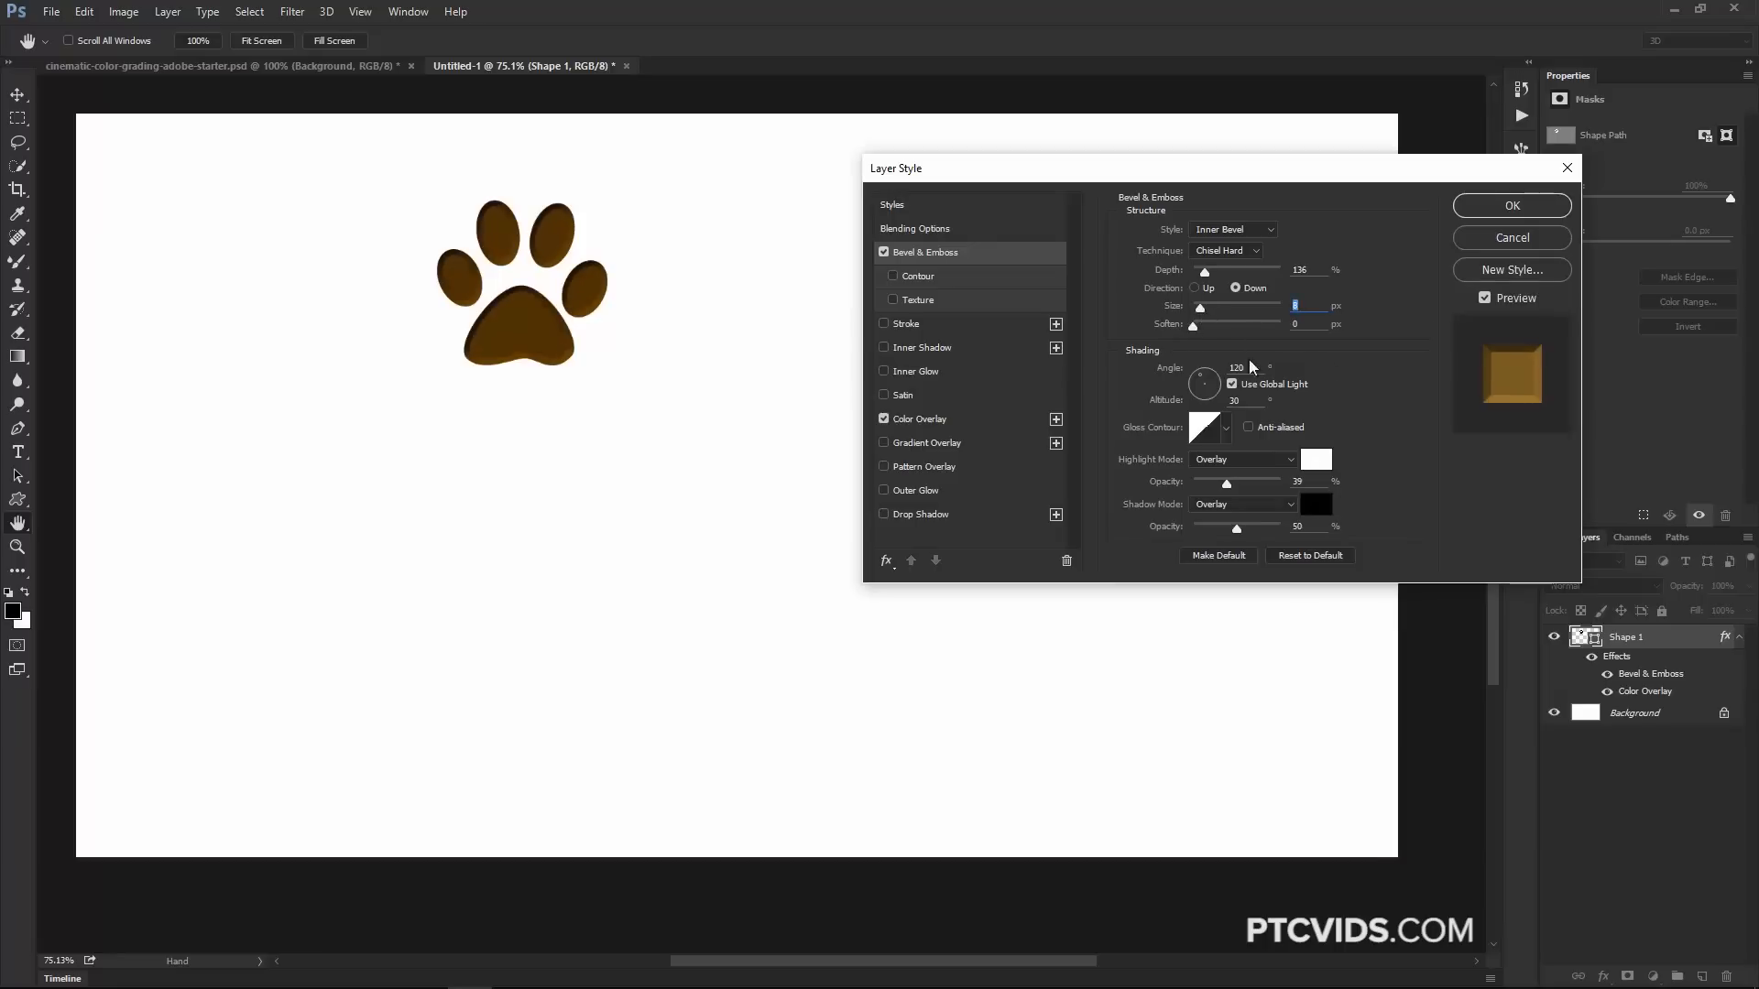
pyautogui.click(918, 301)
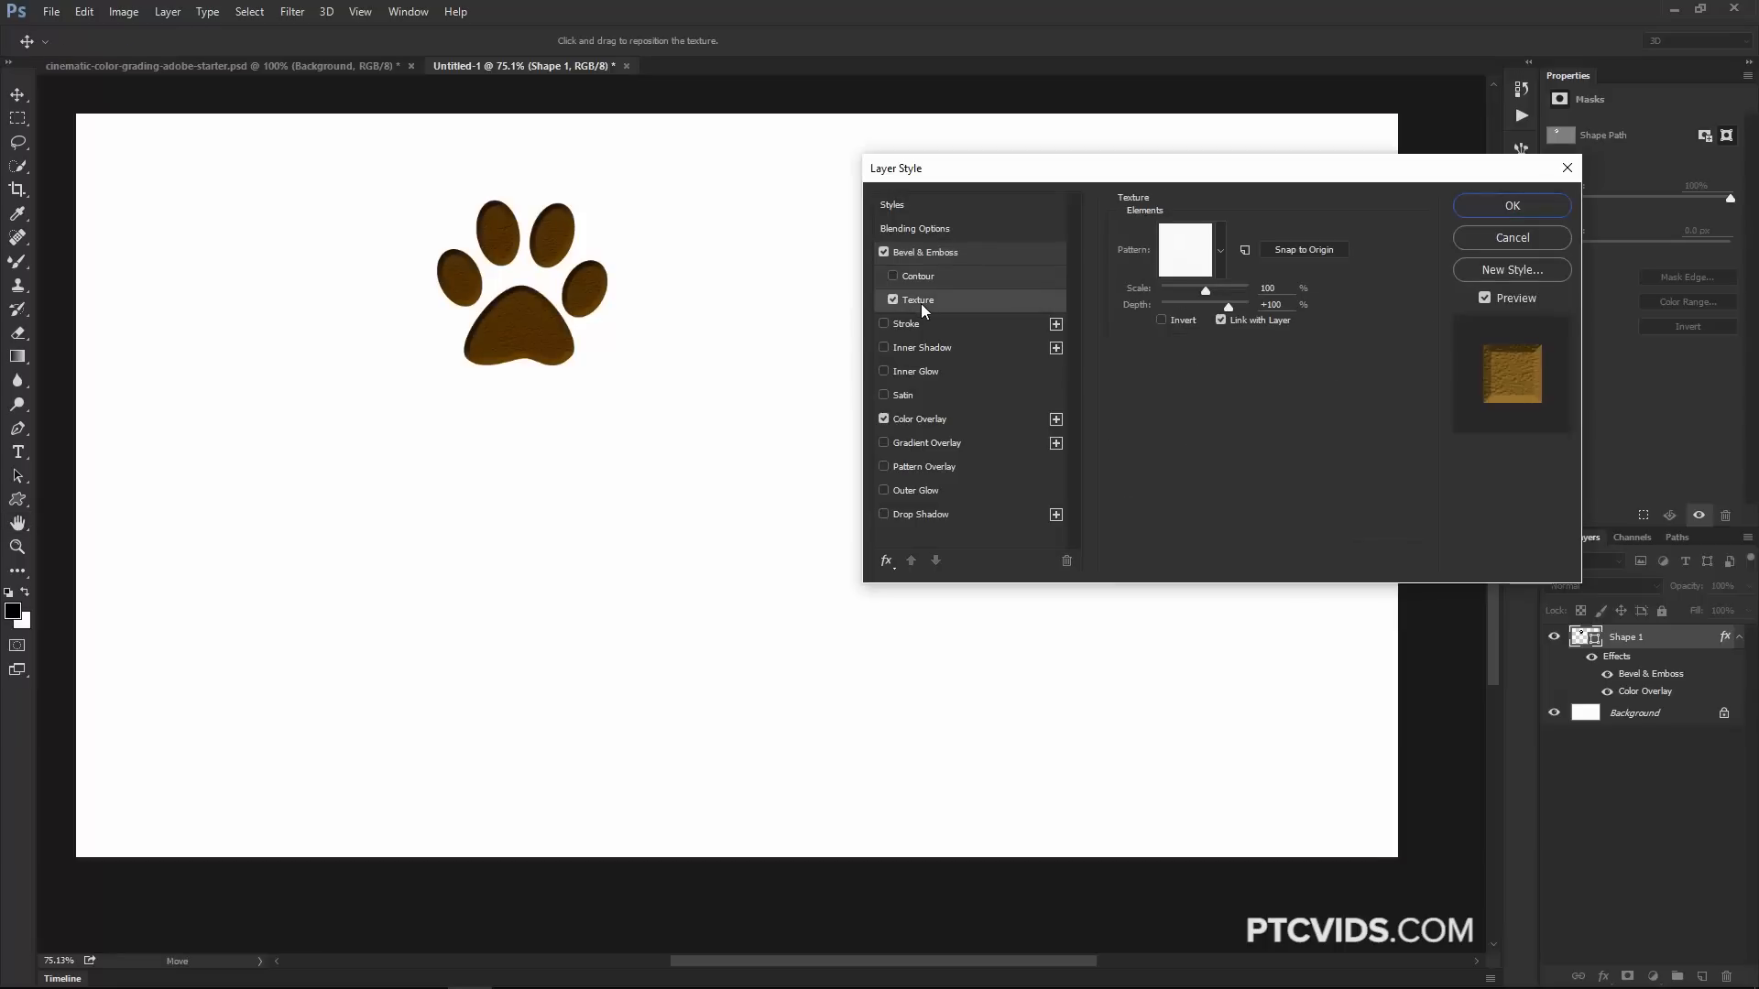
# Give the paw print a black Outer Glow with 51% opacity and a size of 13 px, and apply the layer style.
pyautogui.click(915, 492)
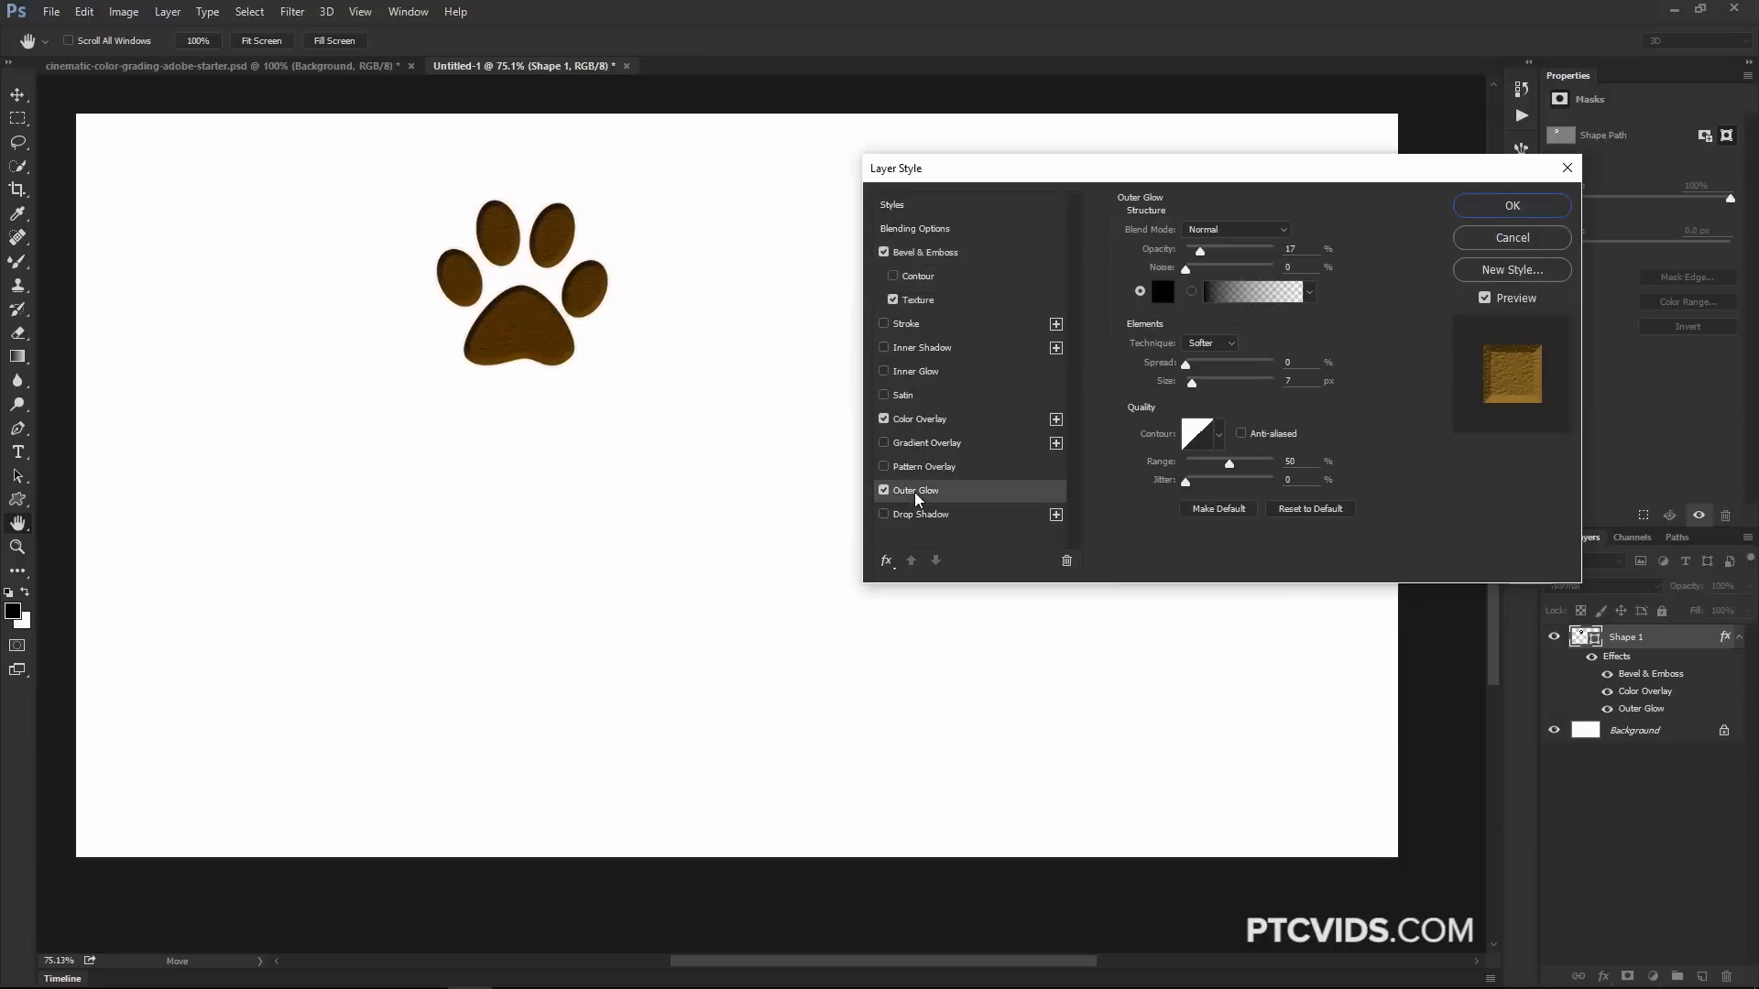
pyautogui.click(1163, 291)
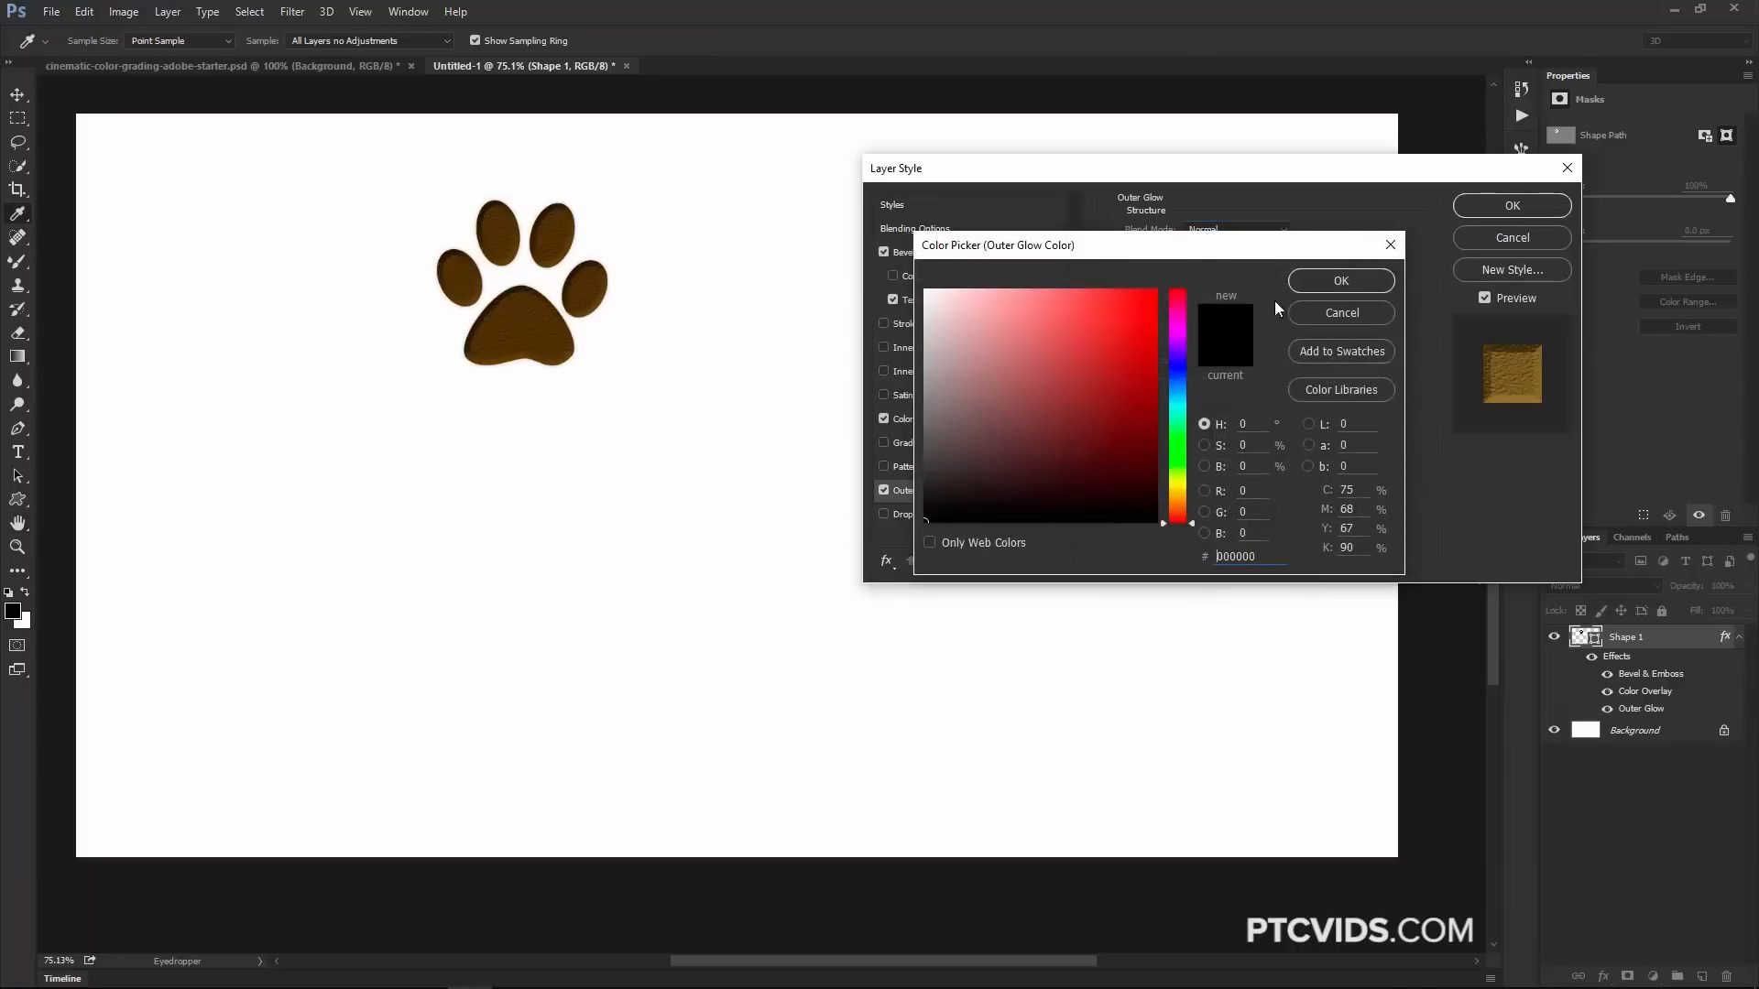
pyautogui.click(1337, 280)
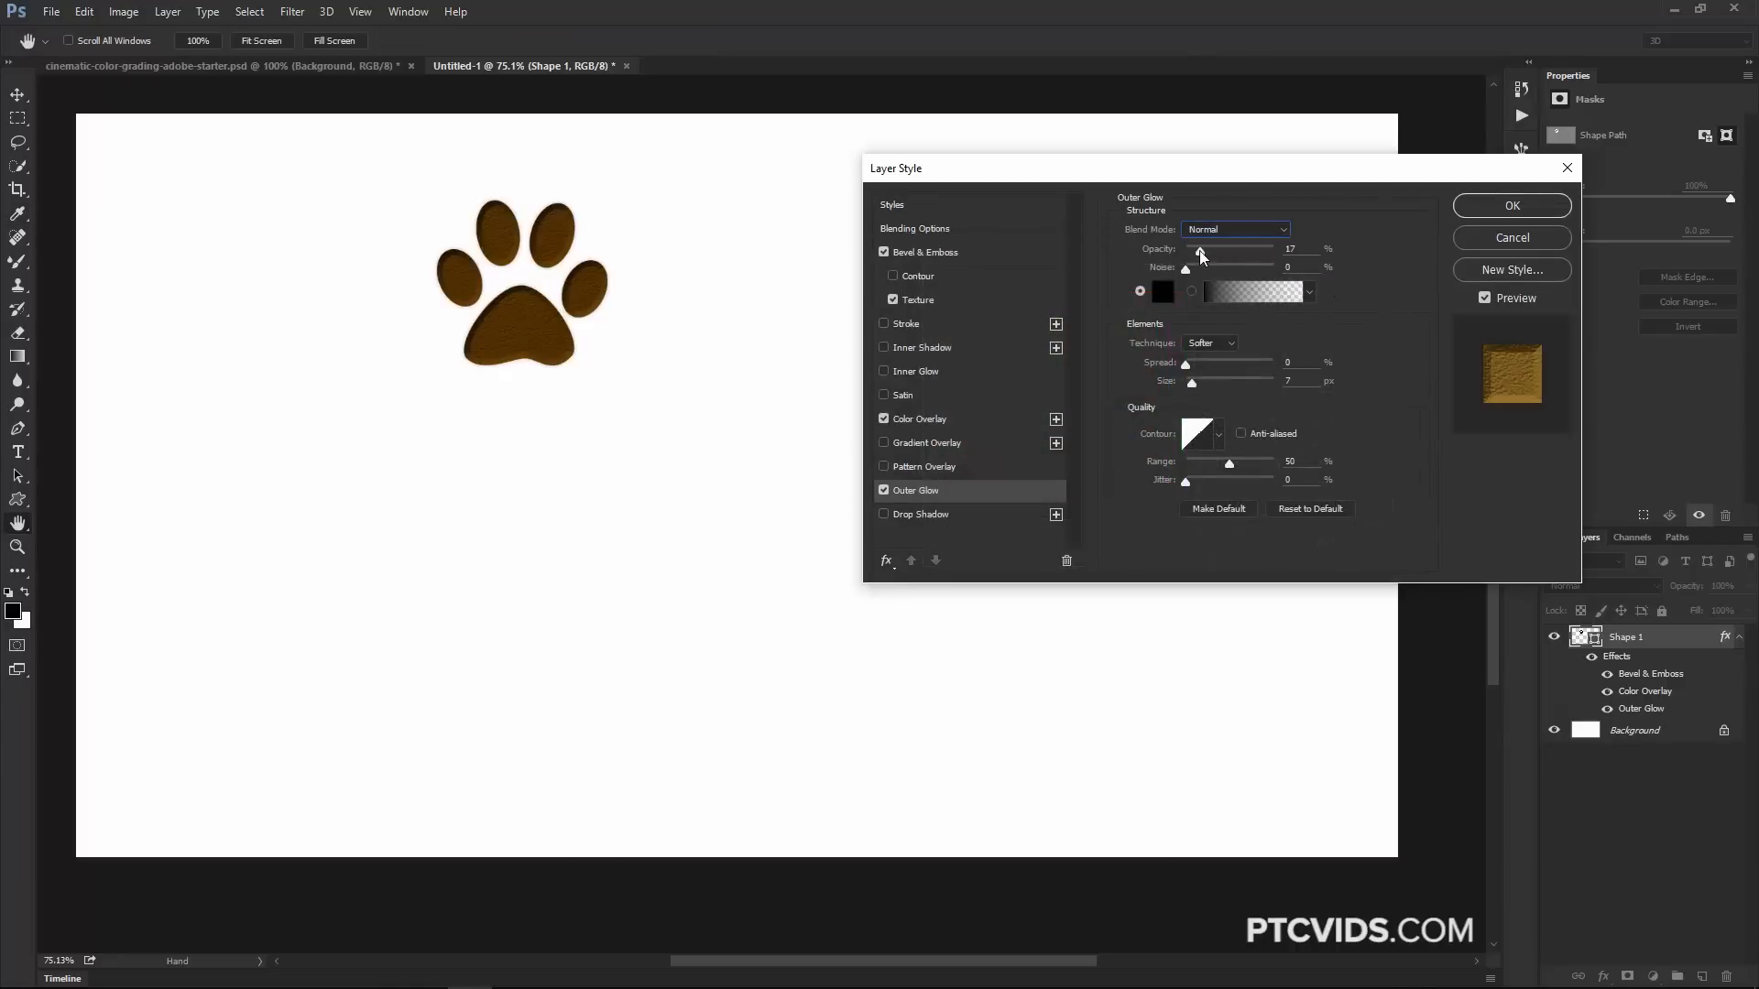
pyautogui.moveTo(1202, 258); pyautogui.dragTo(1230, 260)
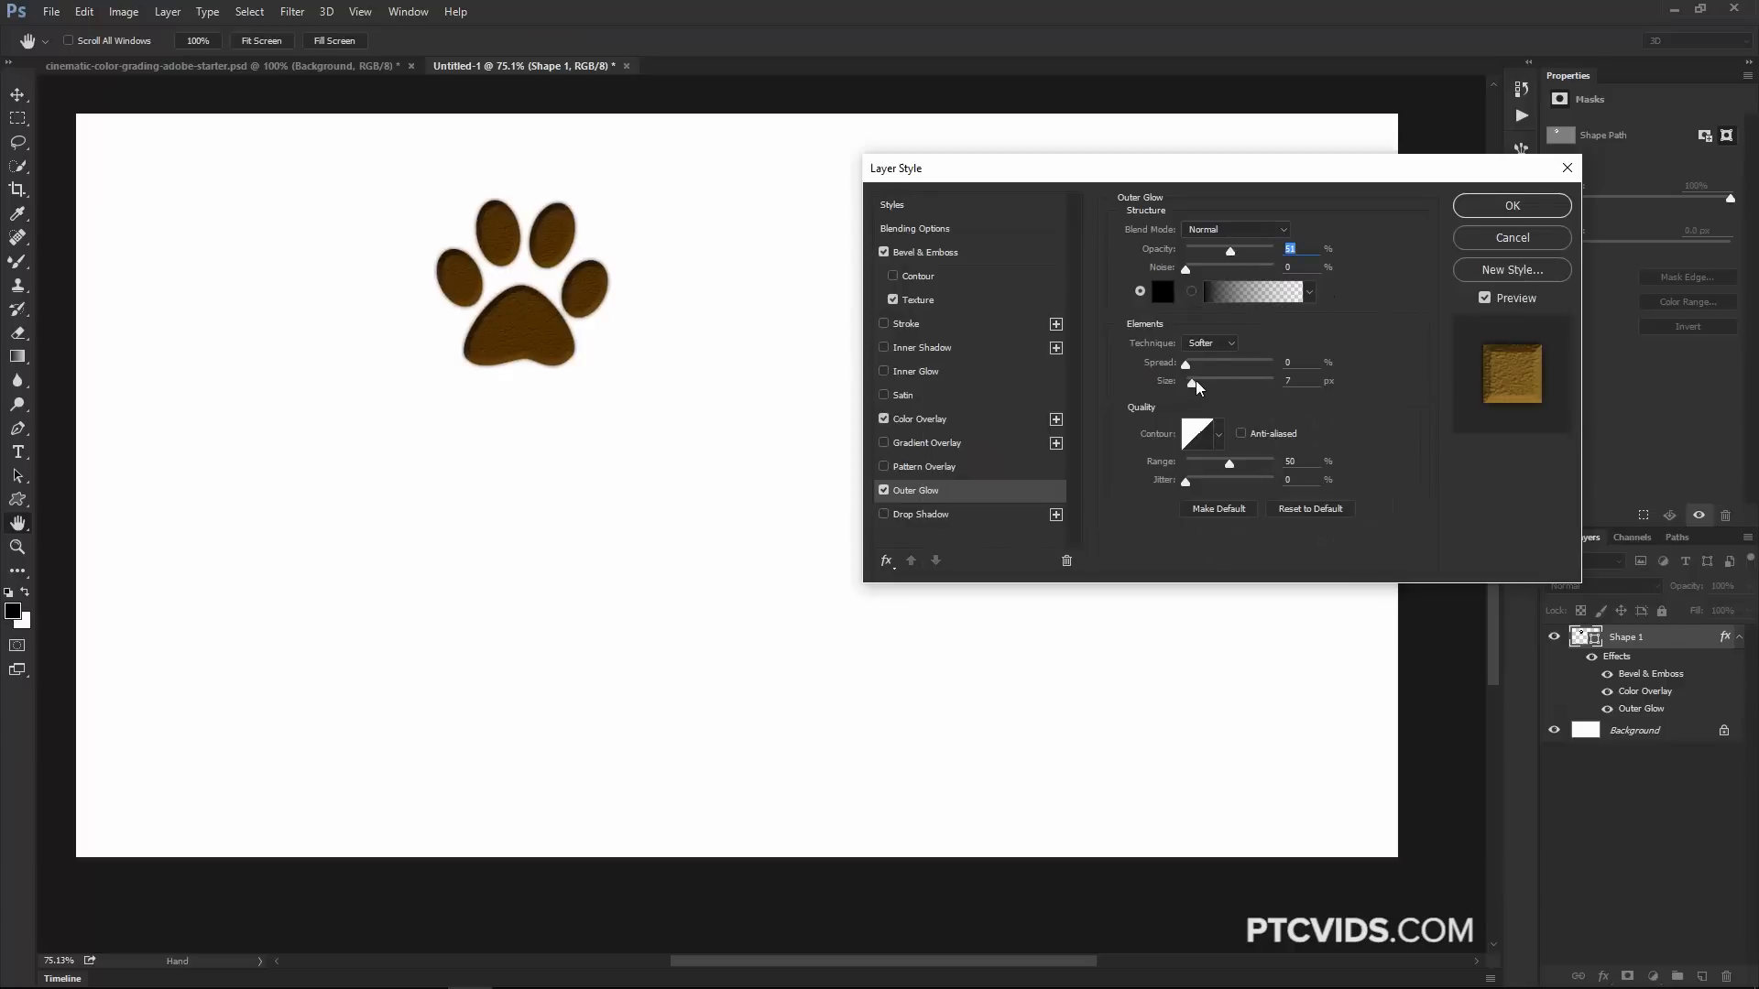
pyautogui.moveTo(1196, 381); pyautogui.dragTo(1194, 380)
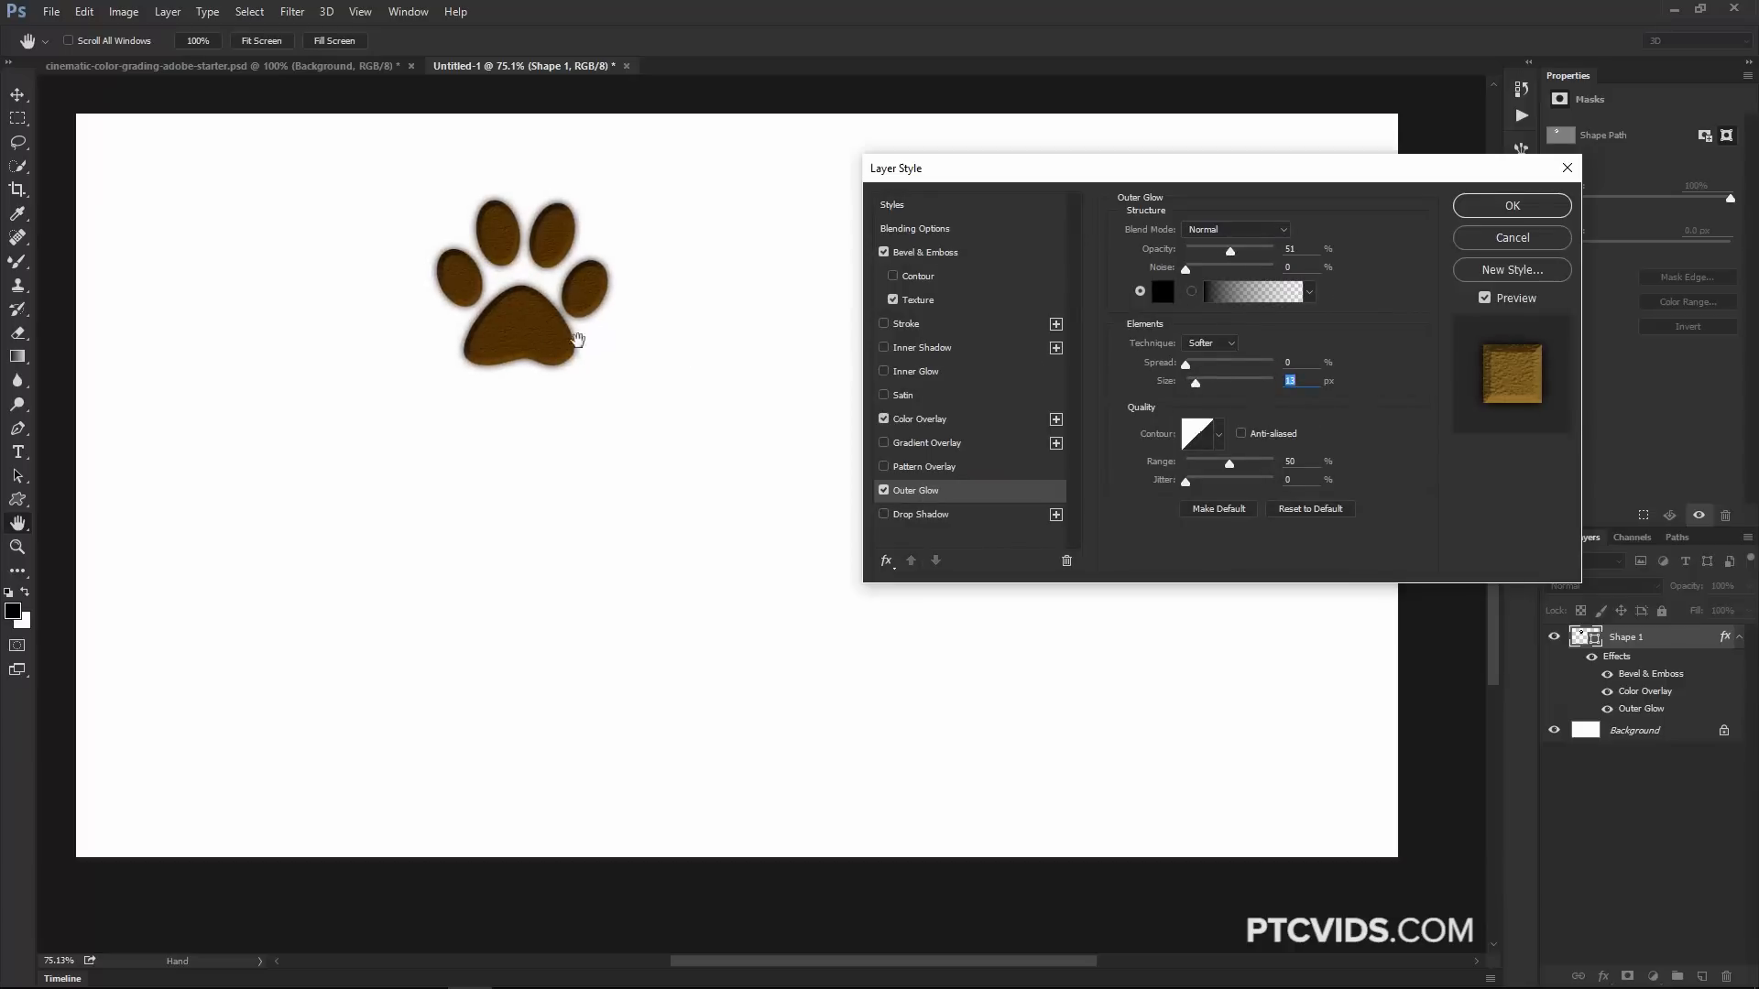
pyautogui.click(1486, 205)
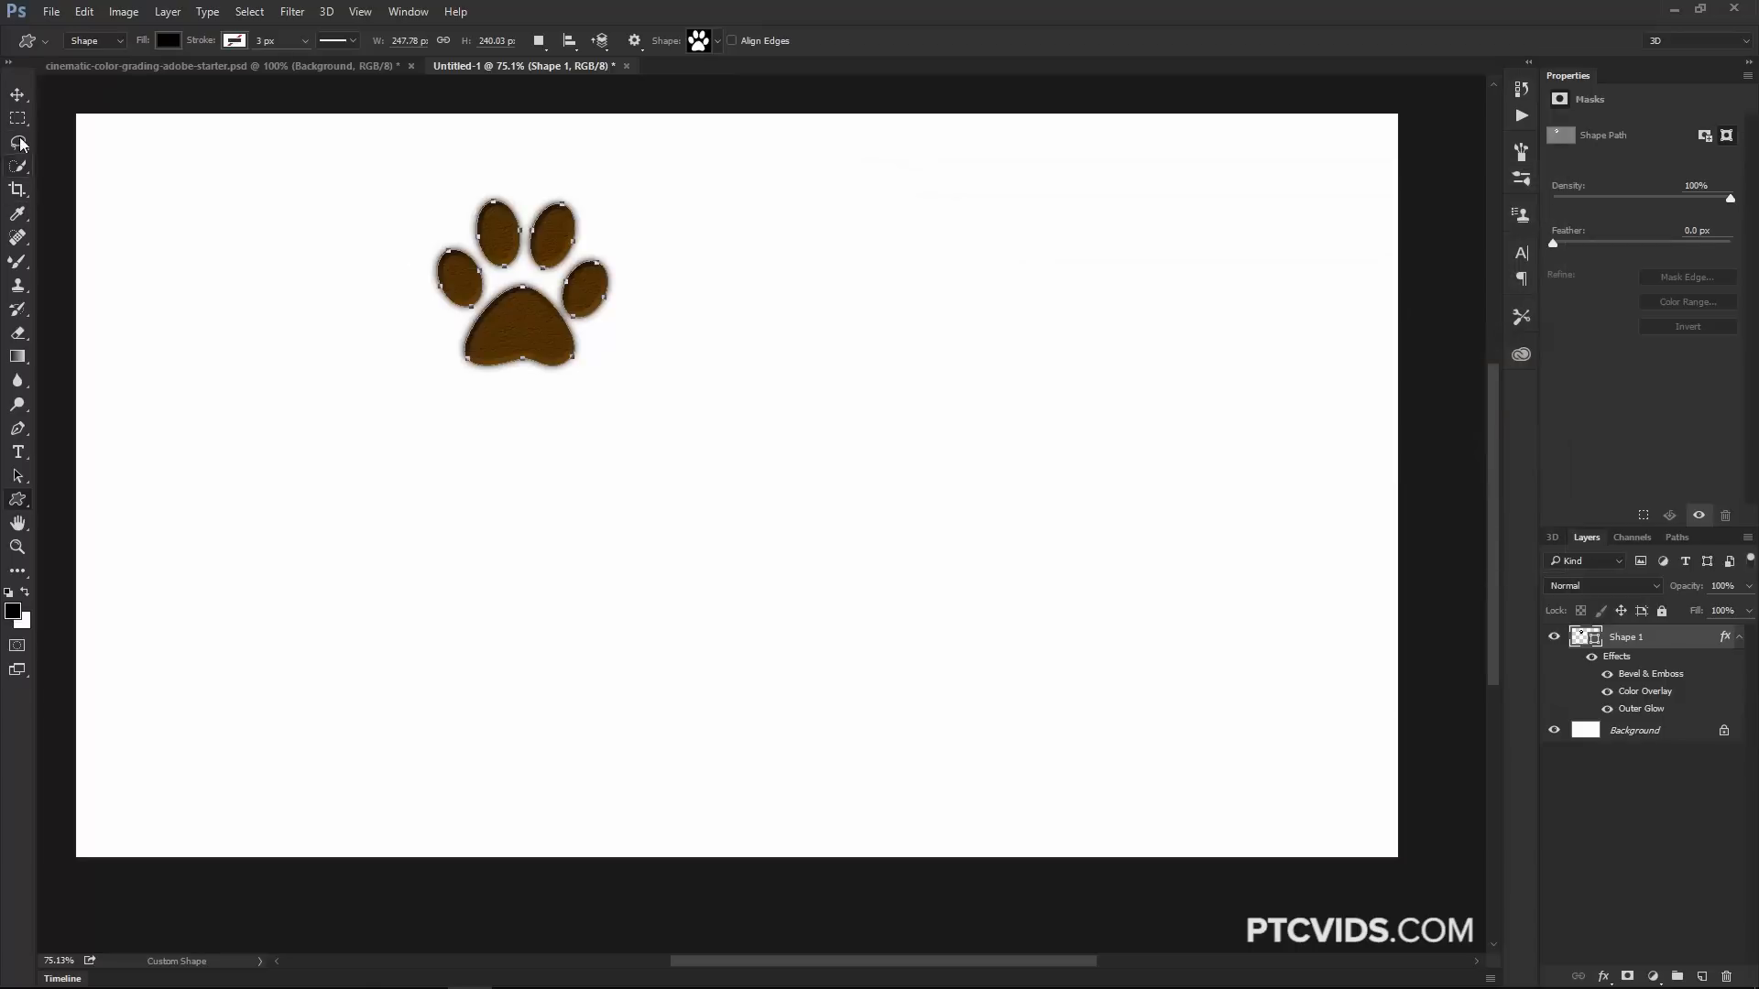
# Make a rectangular selection closely around the paw print and hide the Background layer.
pyautogui.click(18, 118)
pyautogui.moveTo(424, 190); pyautogui.dragTo(616, 379)
pyautogui.click(1554, 730)
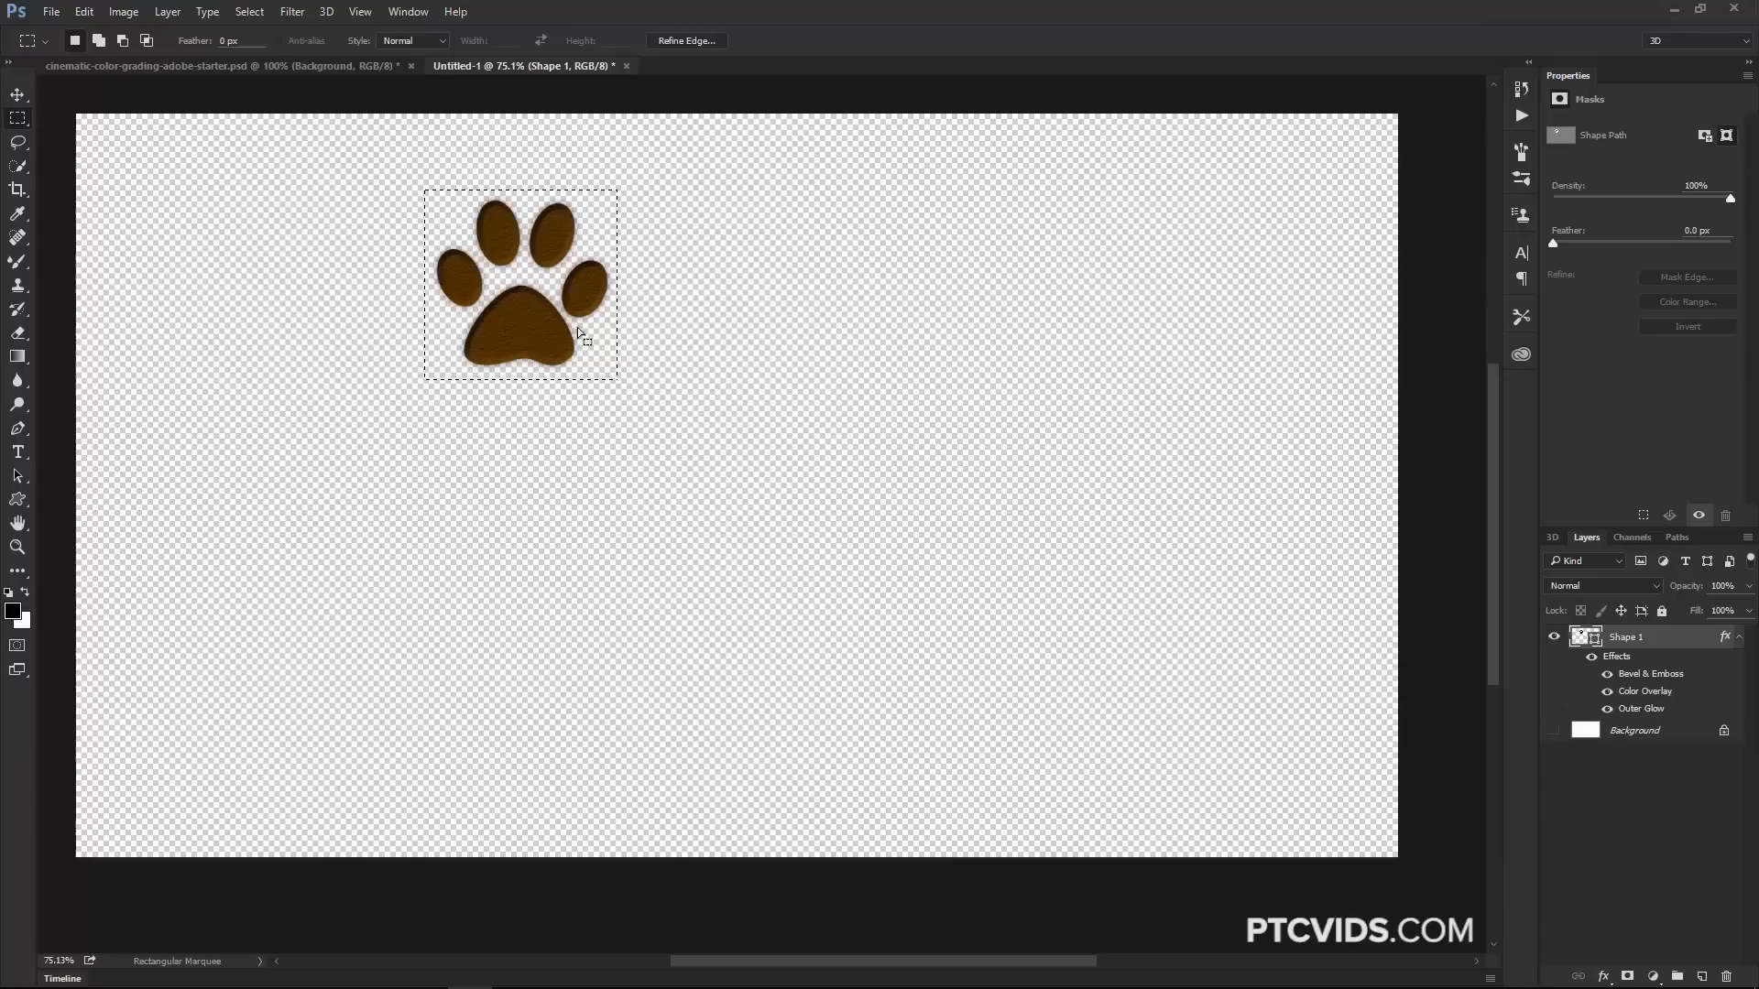
# Define the selected paw as a new pattern named "paw print".
pyautogui.click(83, 11)
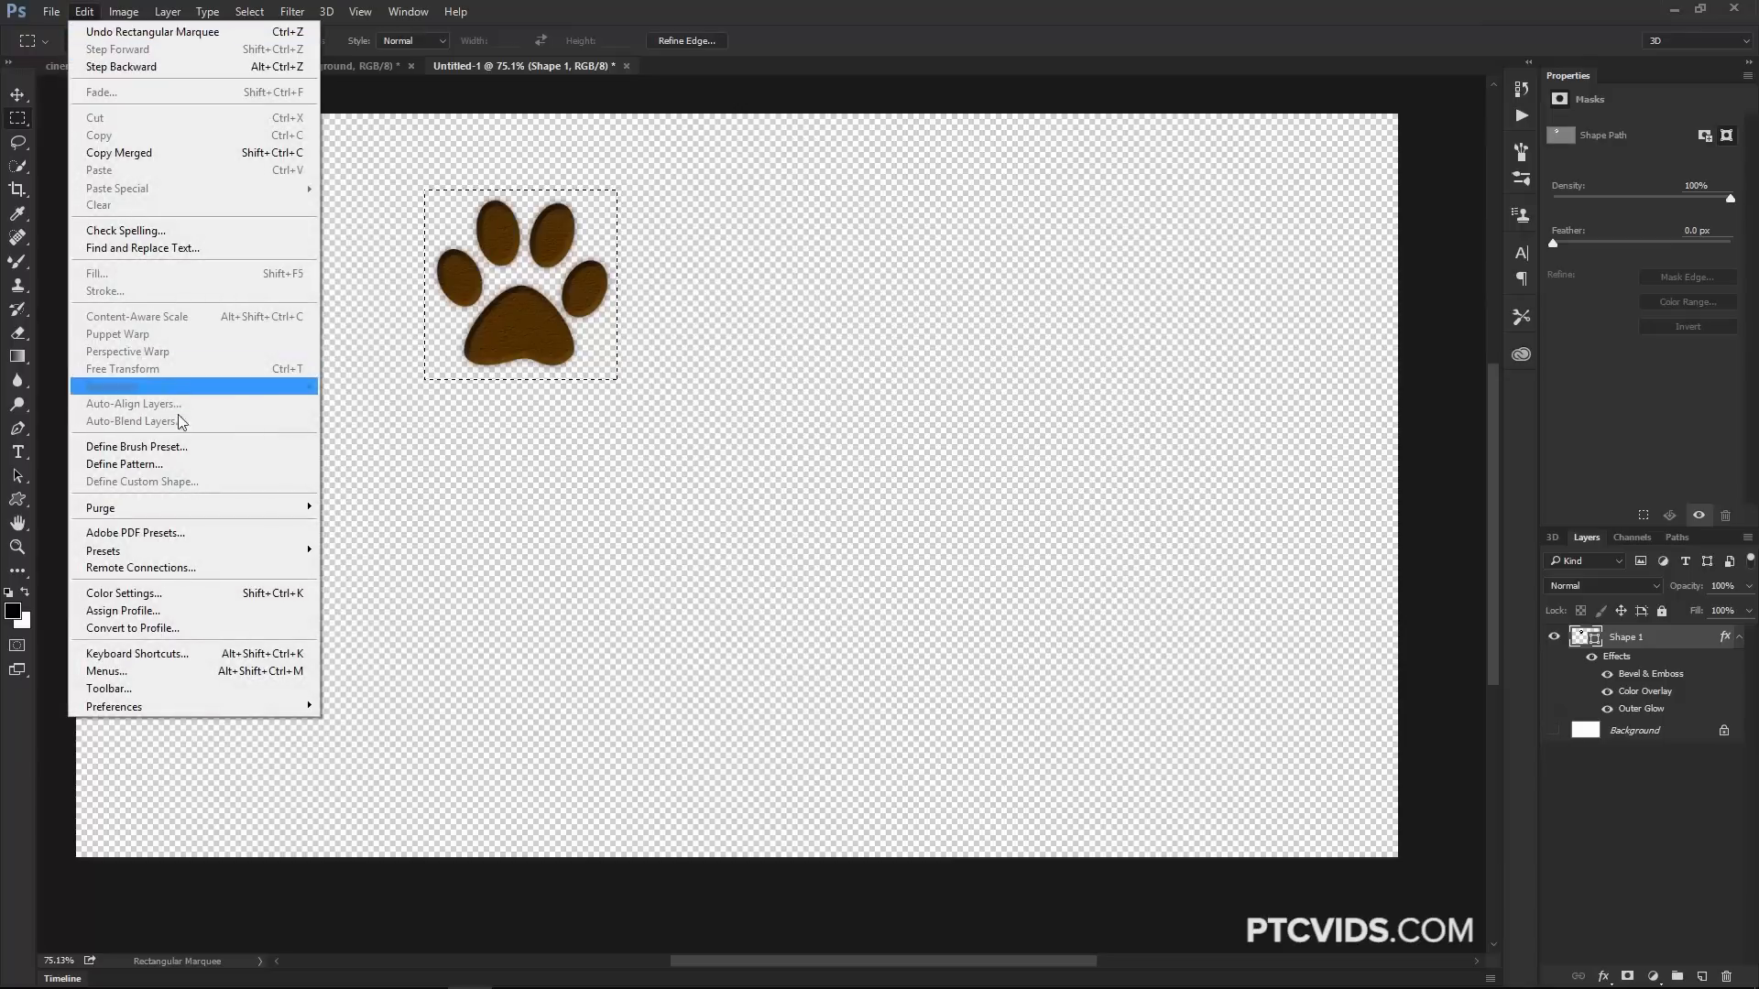
pyautogui.click(180, 465)
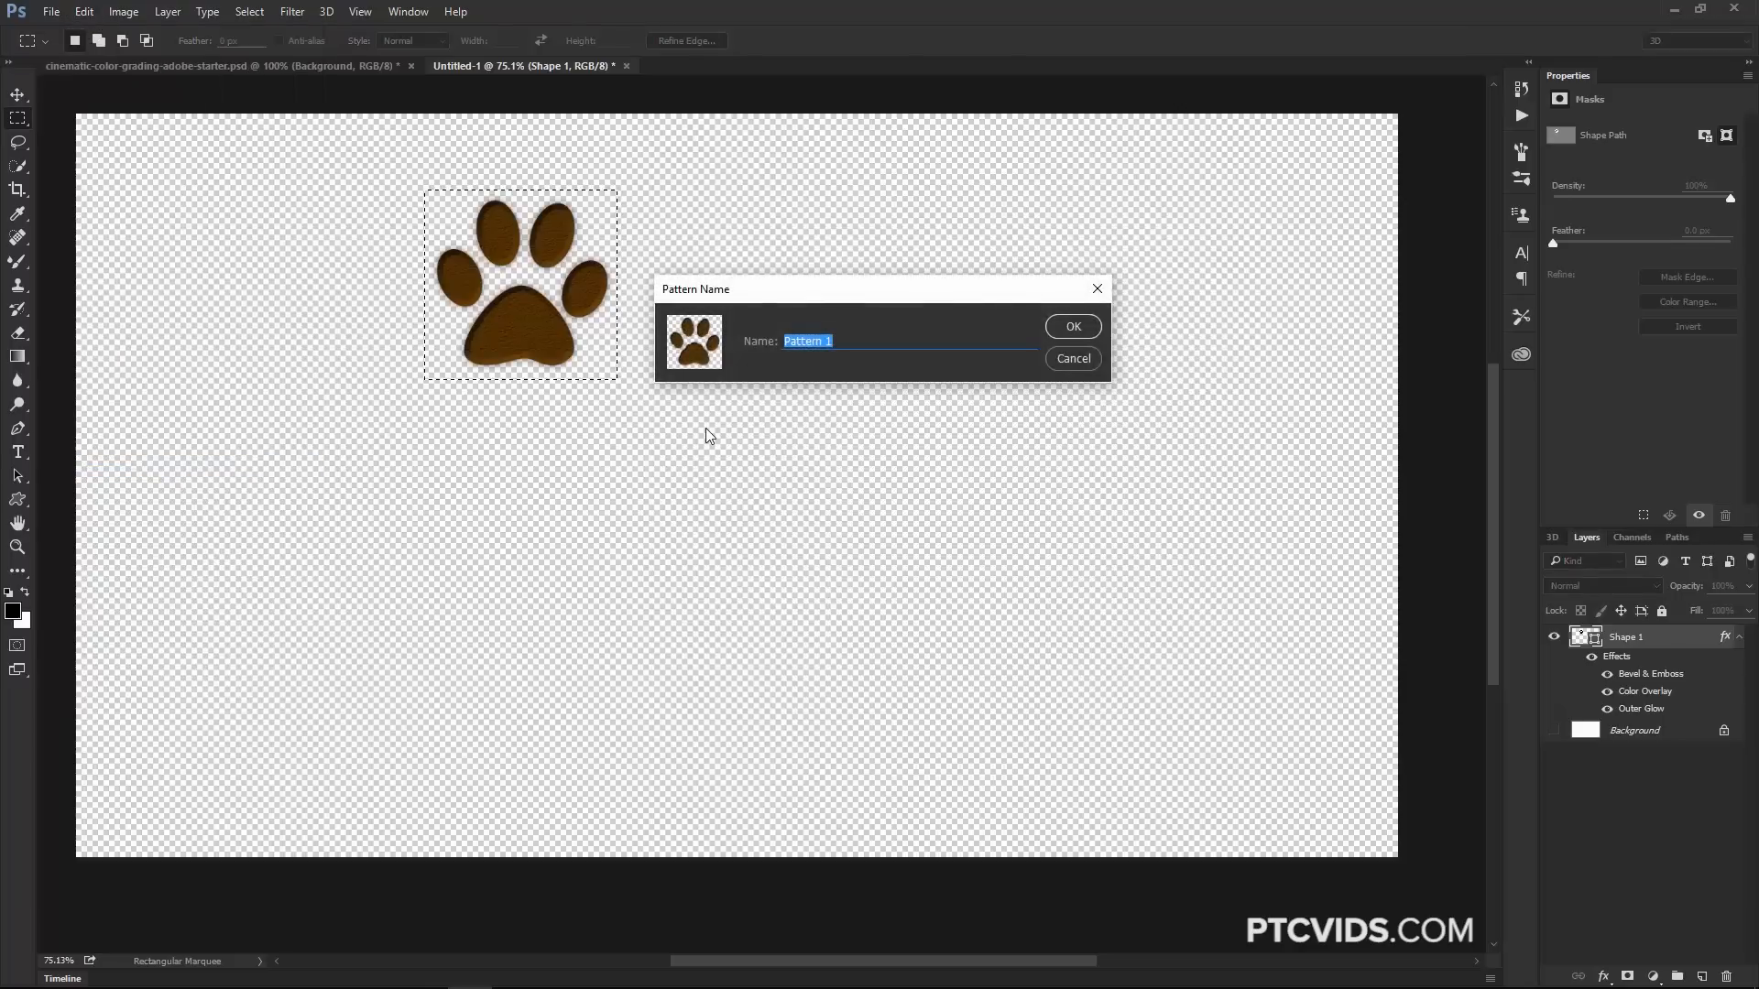
pyautogui.write('pae')
pyautogui.press('BackSpace')
pyautogui.write('w print')
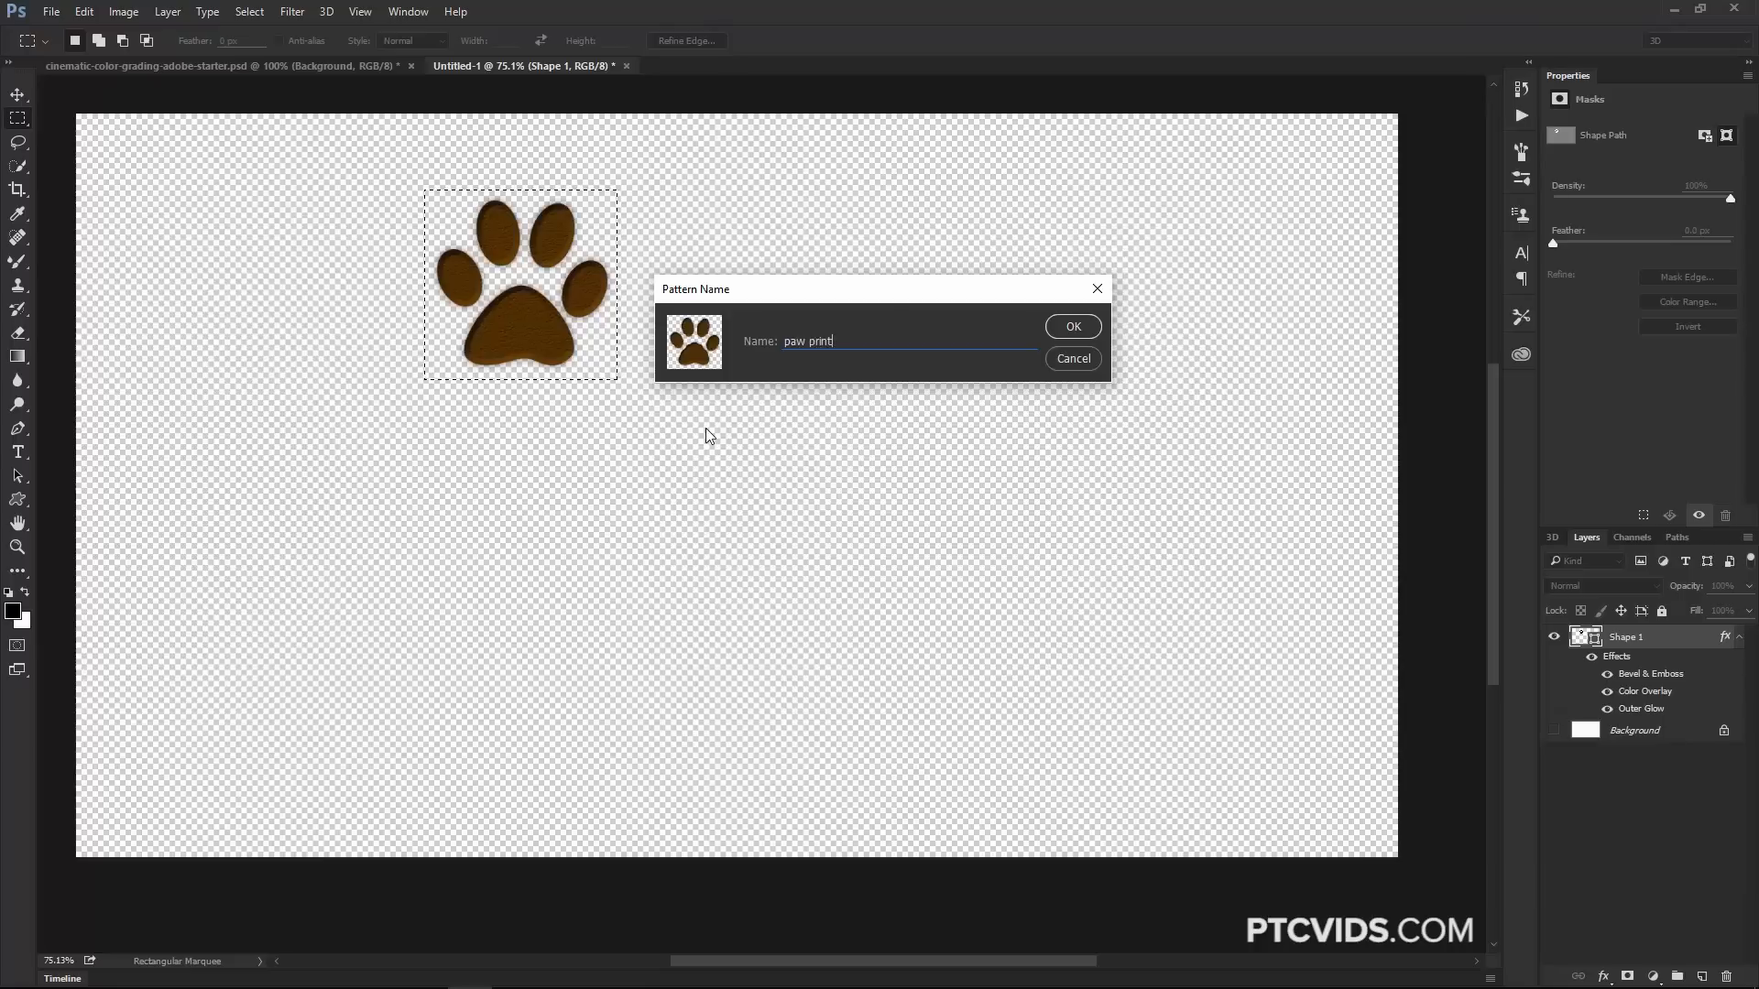
pyautogui.press('Return')
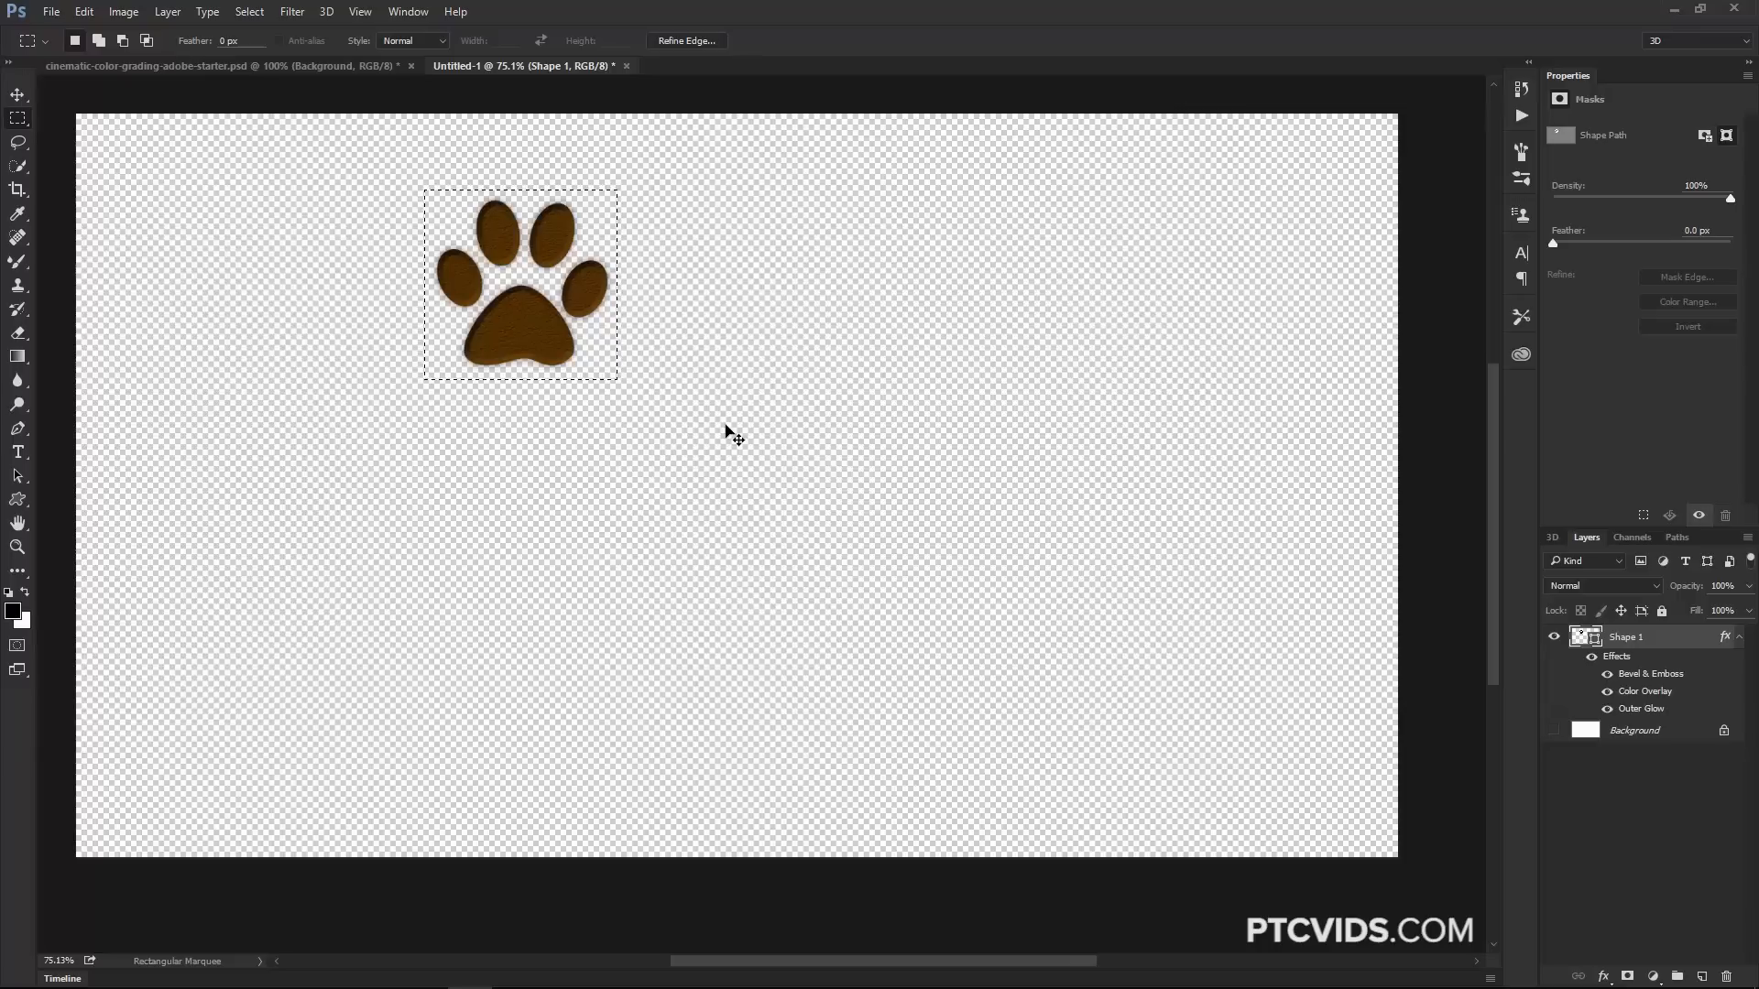
# Deselect, hide the Shape 1 layer, show the Background again and add a new empty layer above Shape 1.
pyautogui.hotkey('ctrl', 'd')
pyautogui.click(1555, 639)
pyautogui.click(1555, 730)
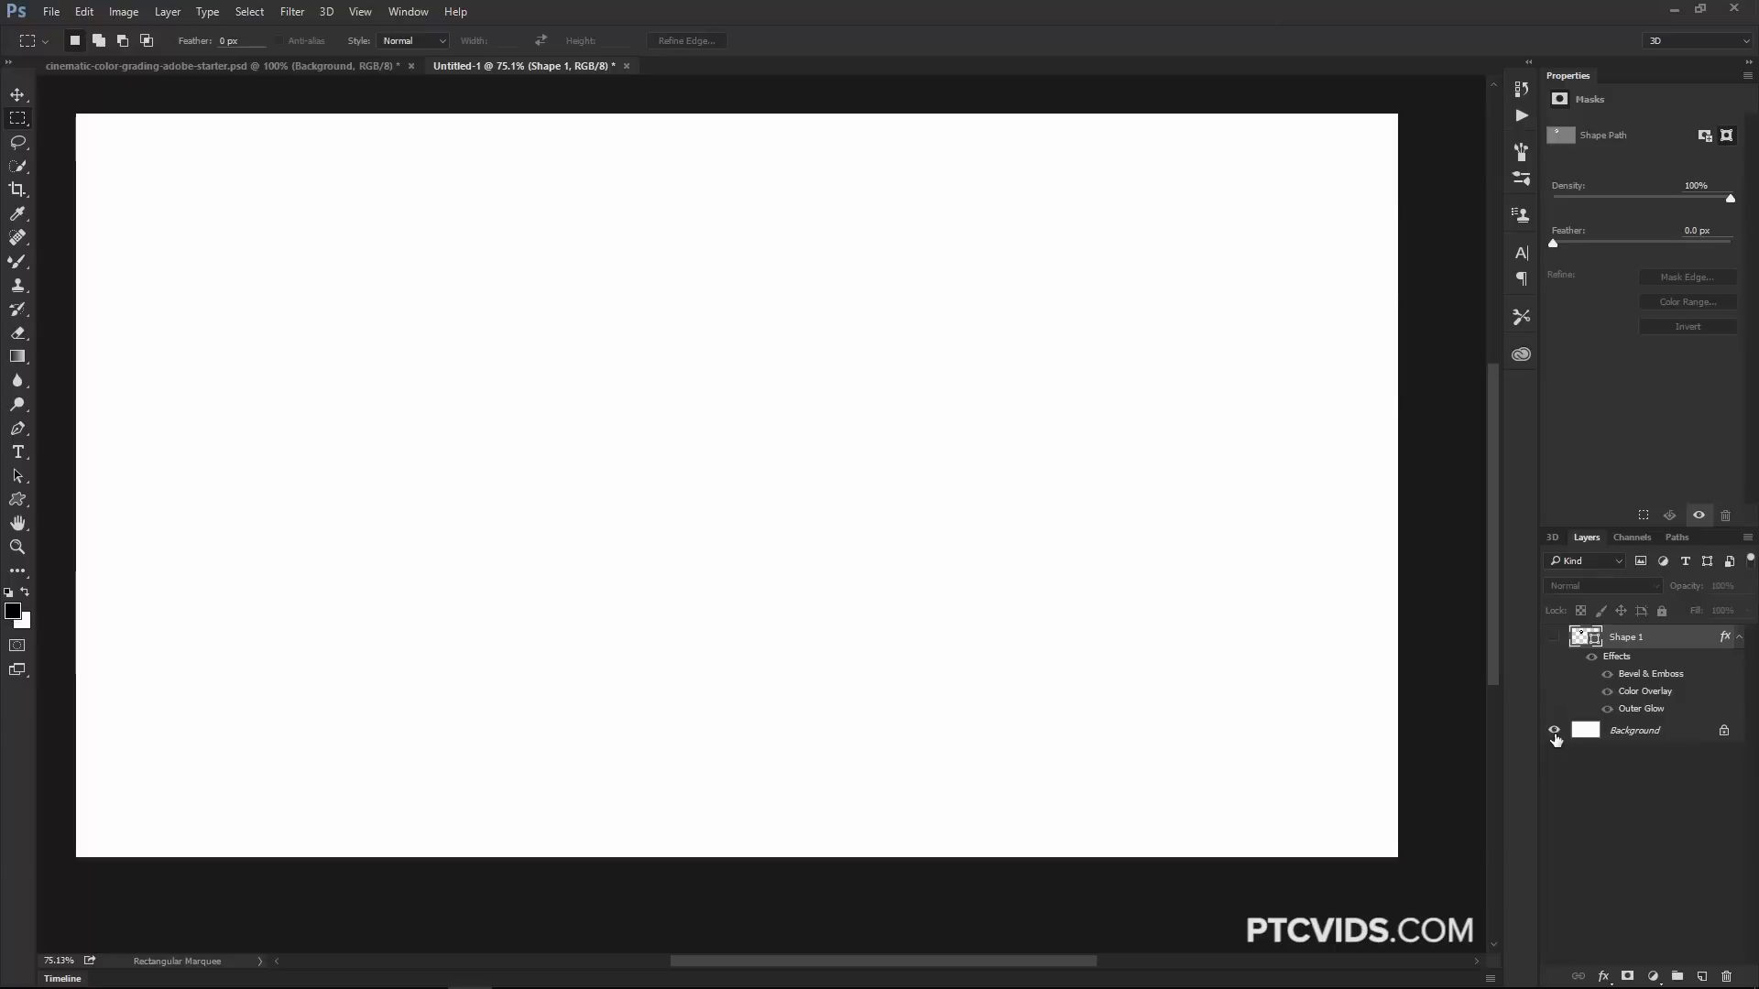
pyautogui.click(1704, 977)
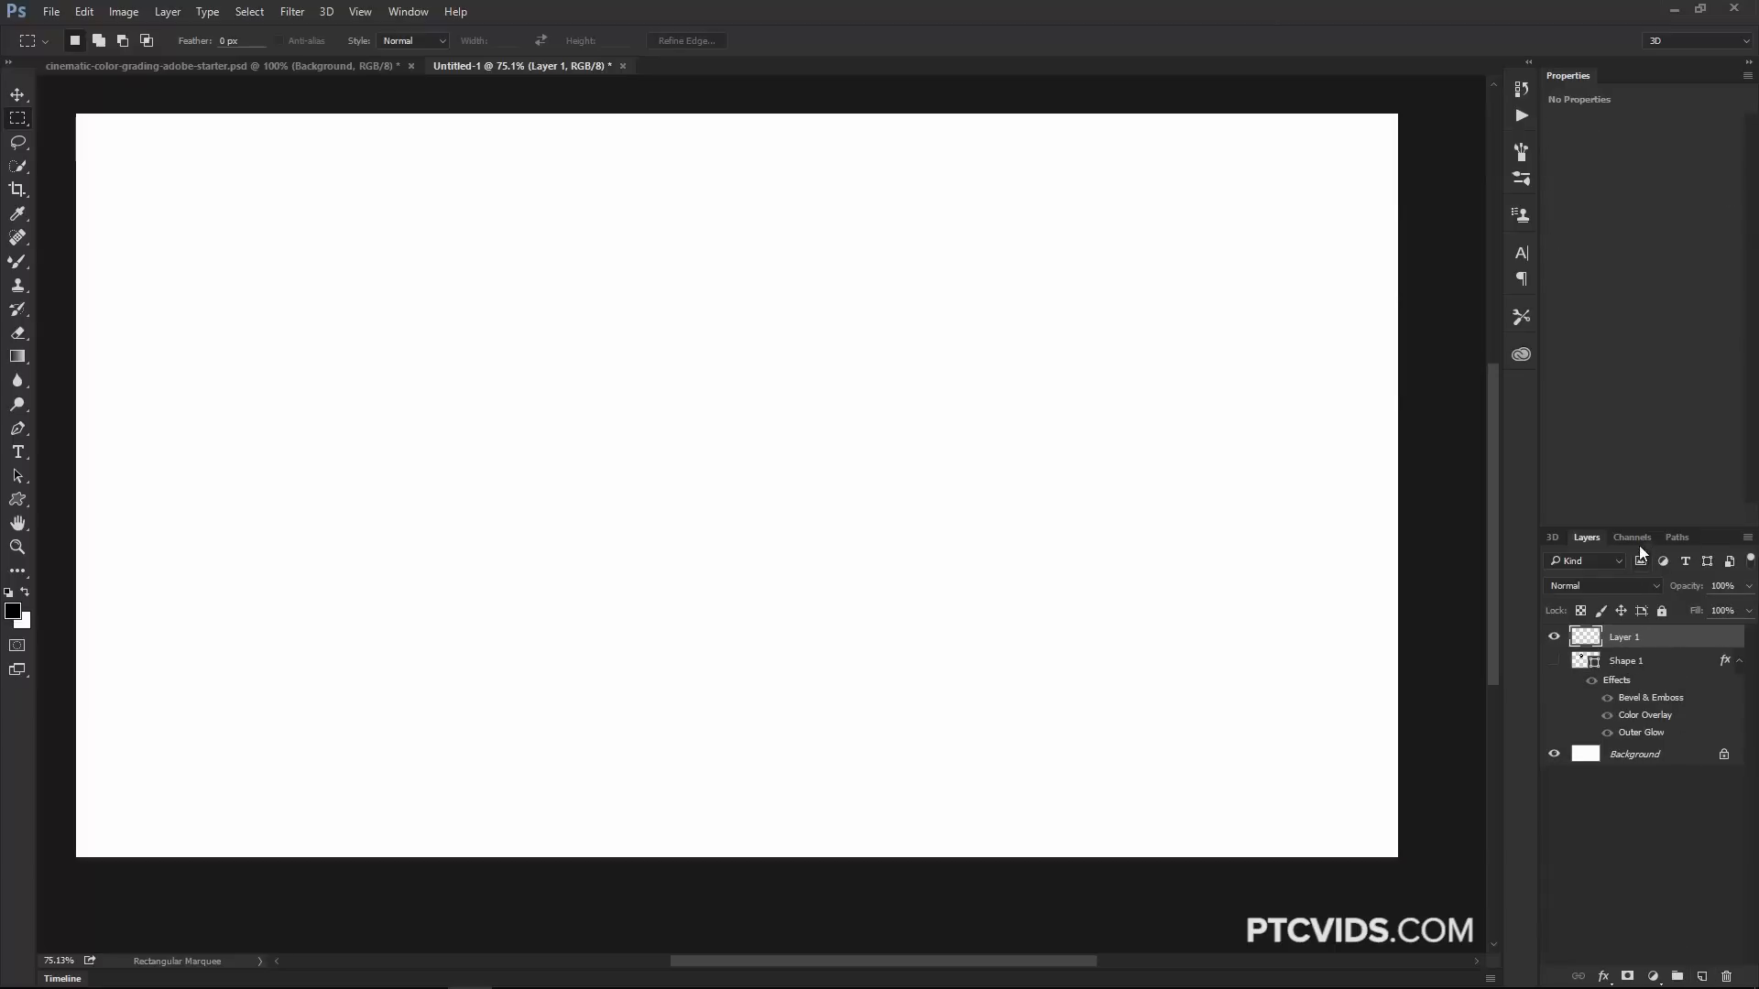
# With the curved Work Path active, start a pattern fill on Layer 1 using the paw print pattern and the Place Along Path script.
pyautogui.click(1673, 537)
pyautogui.click(1573, 561)
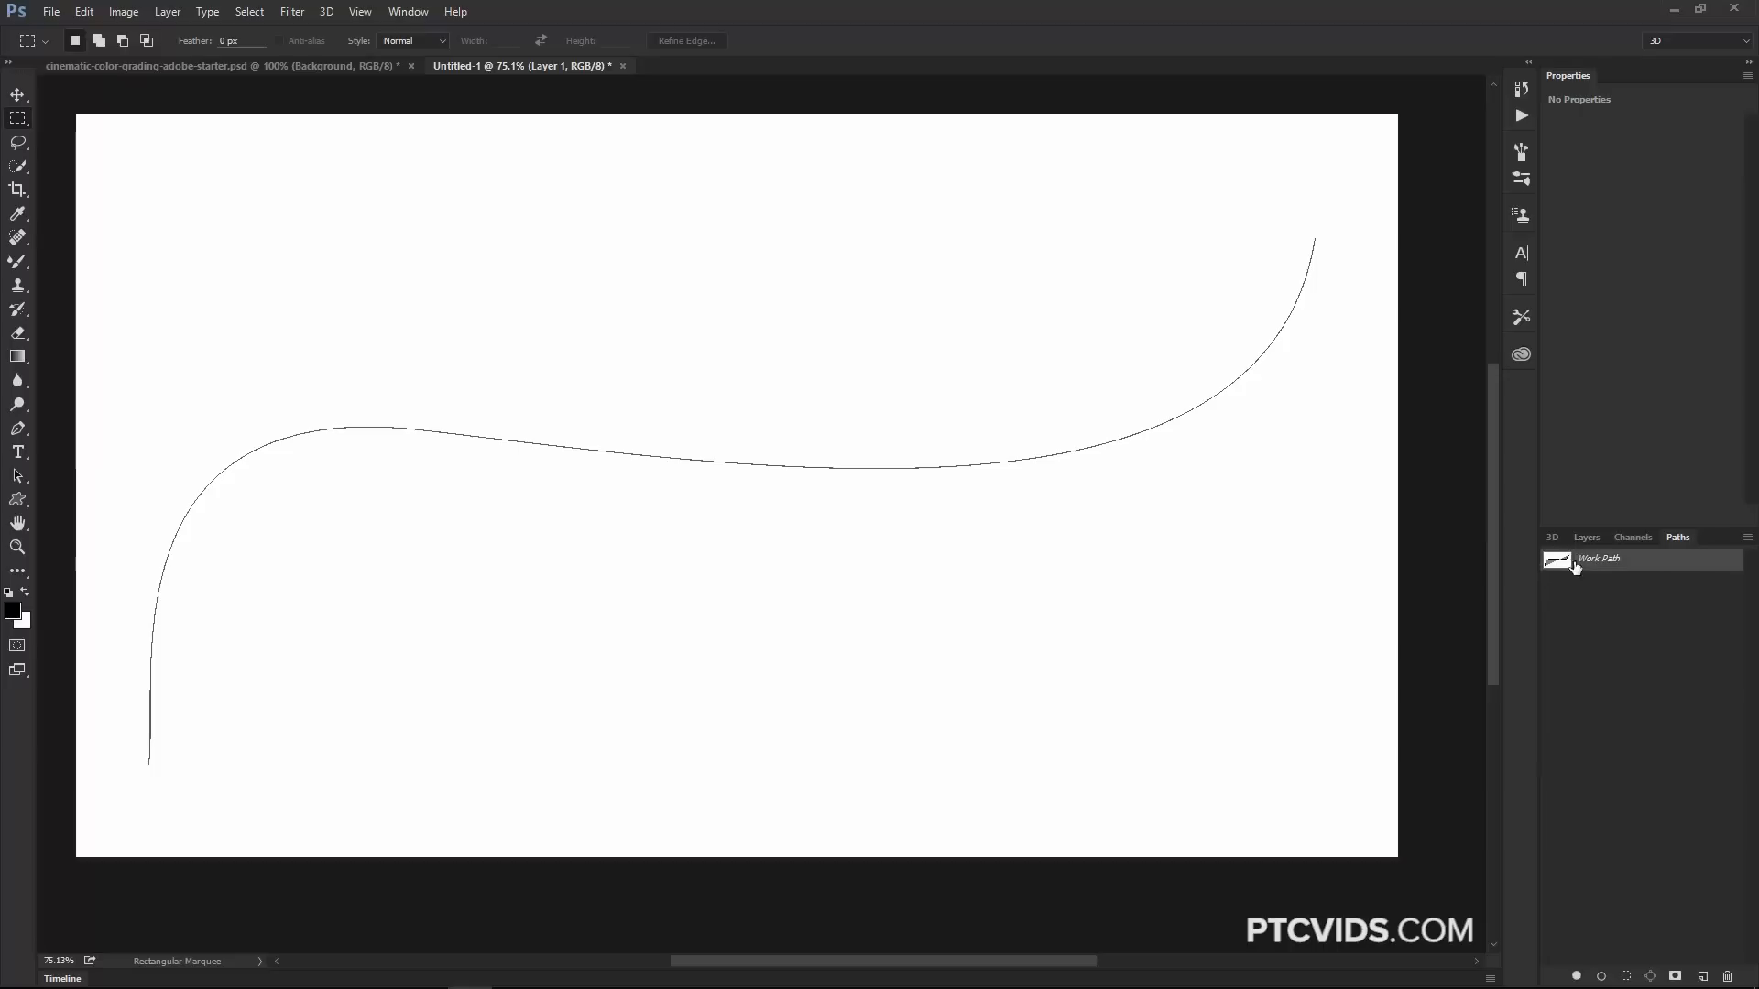
pyautogui.click(1585, 537)
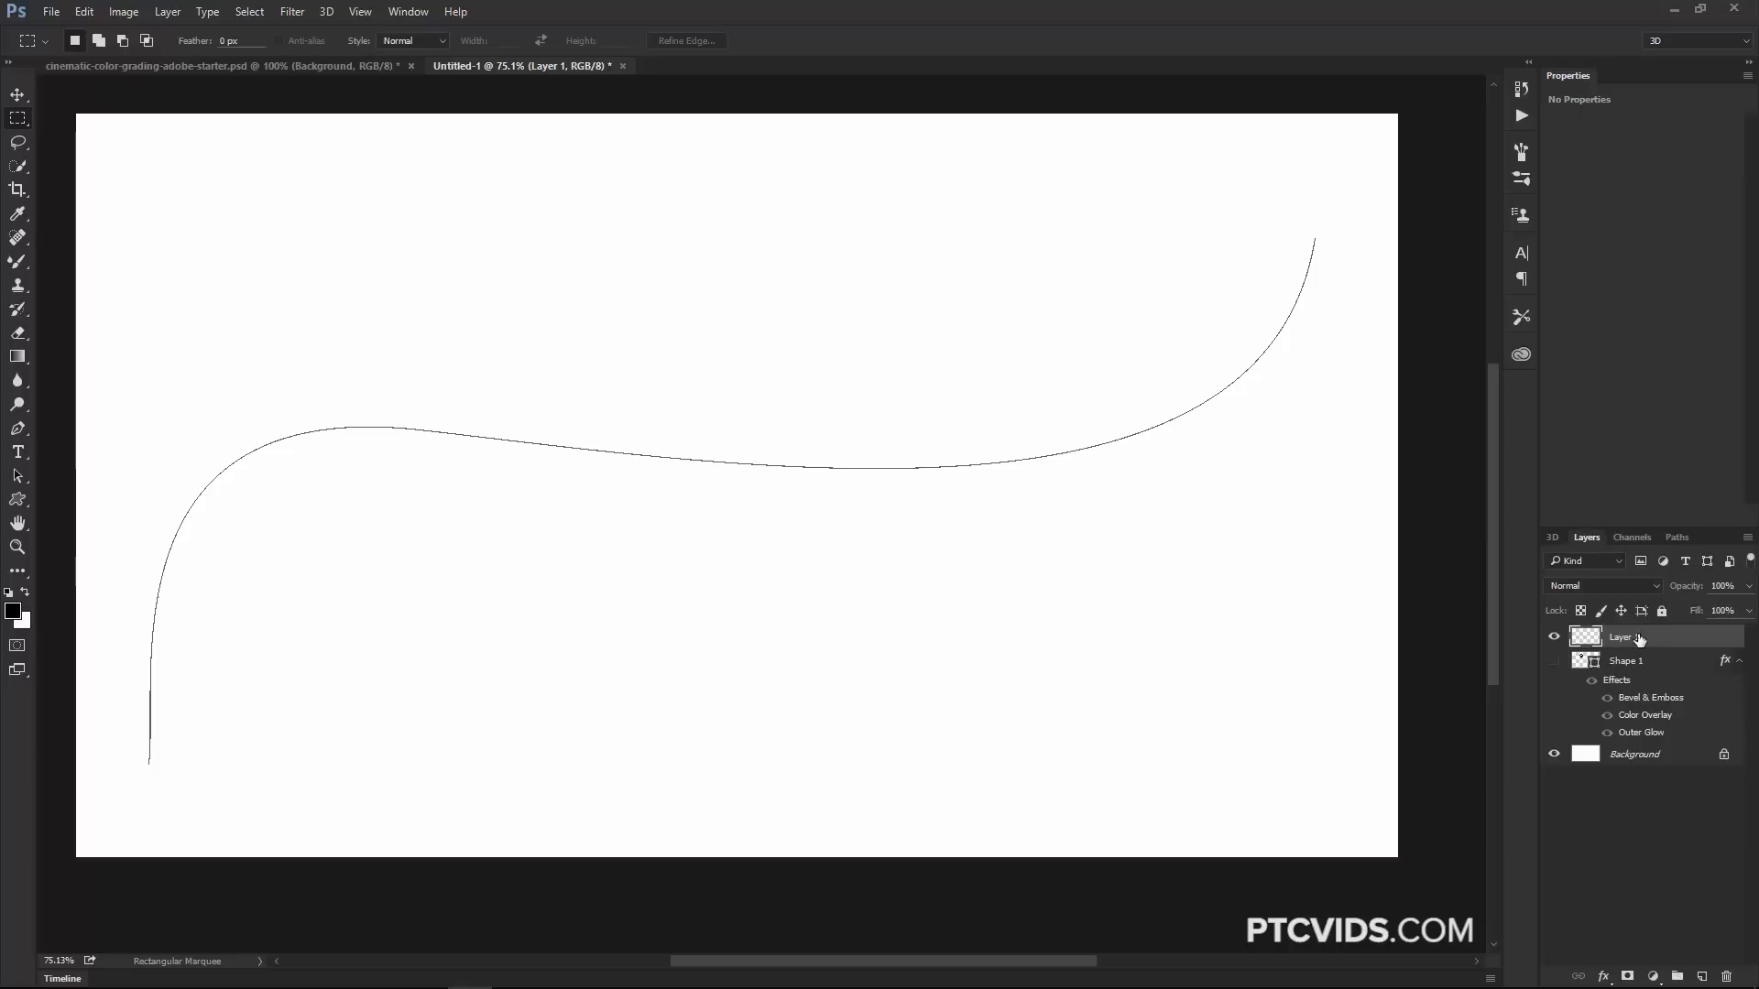
pyautogui.click(83, 12)
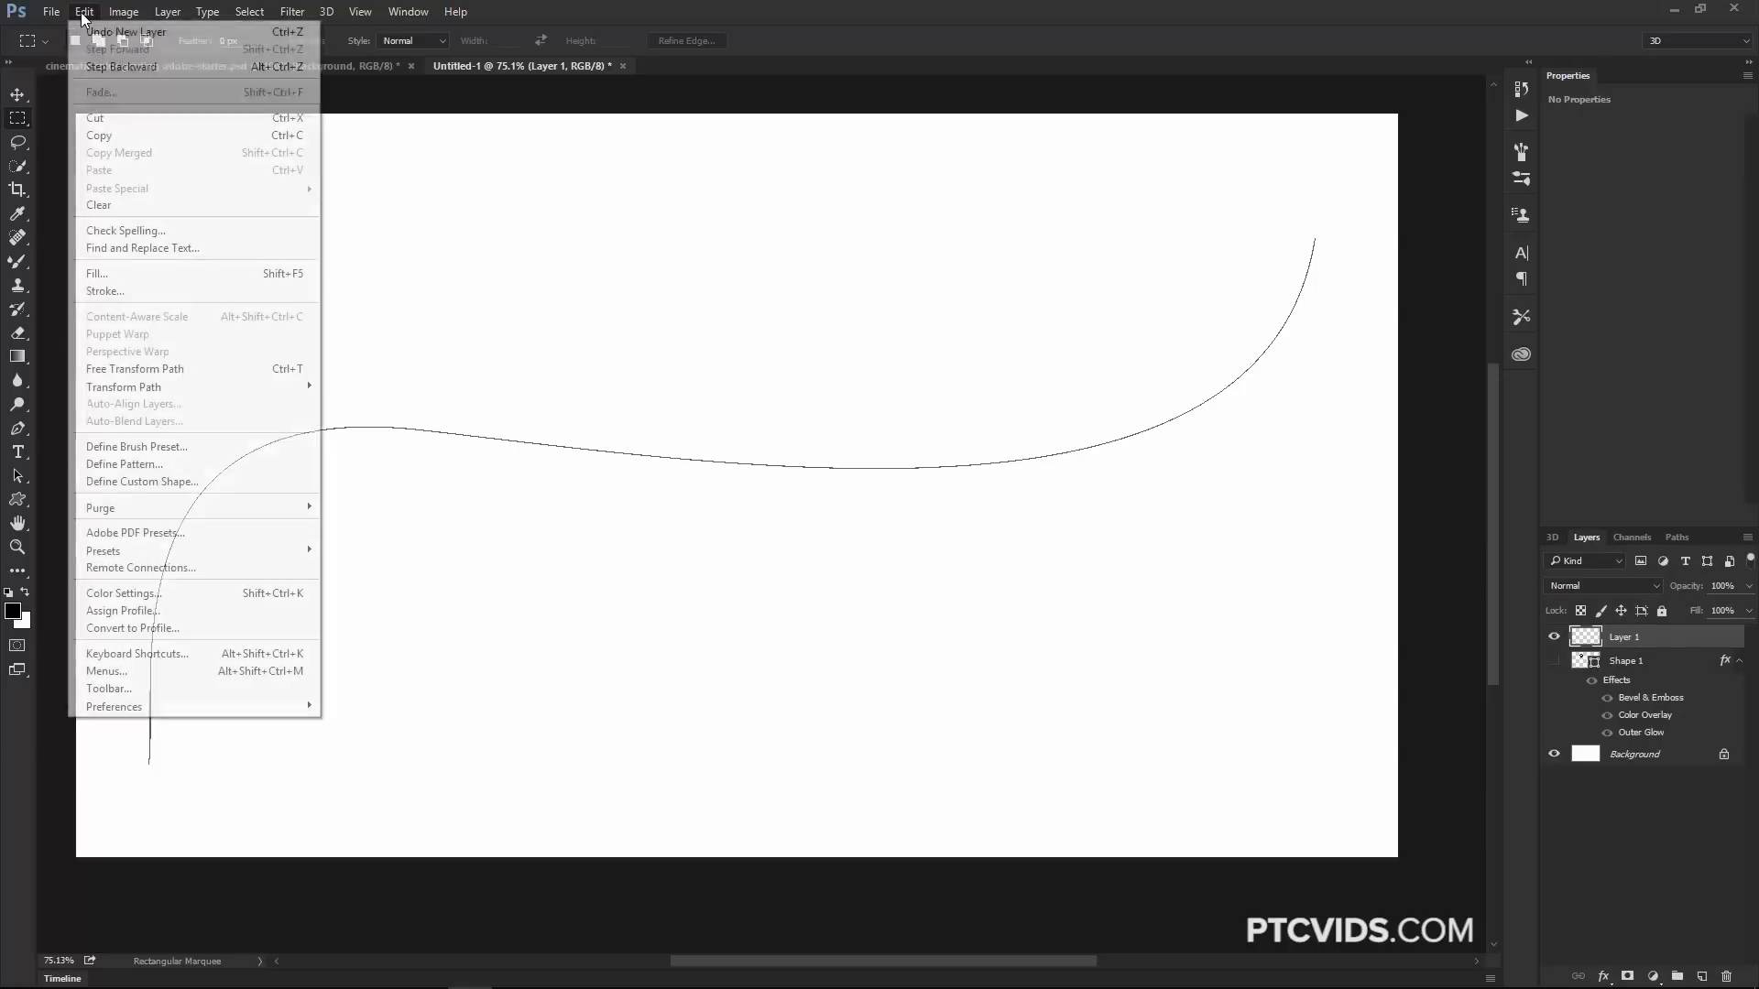
pyautogui.click(151, 273)
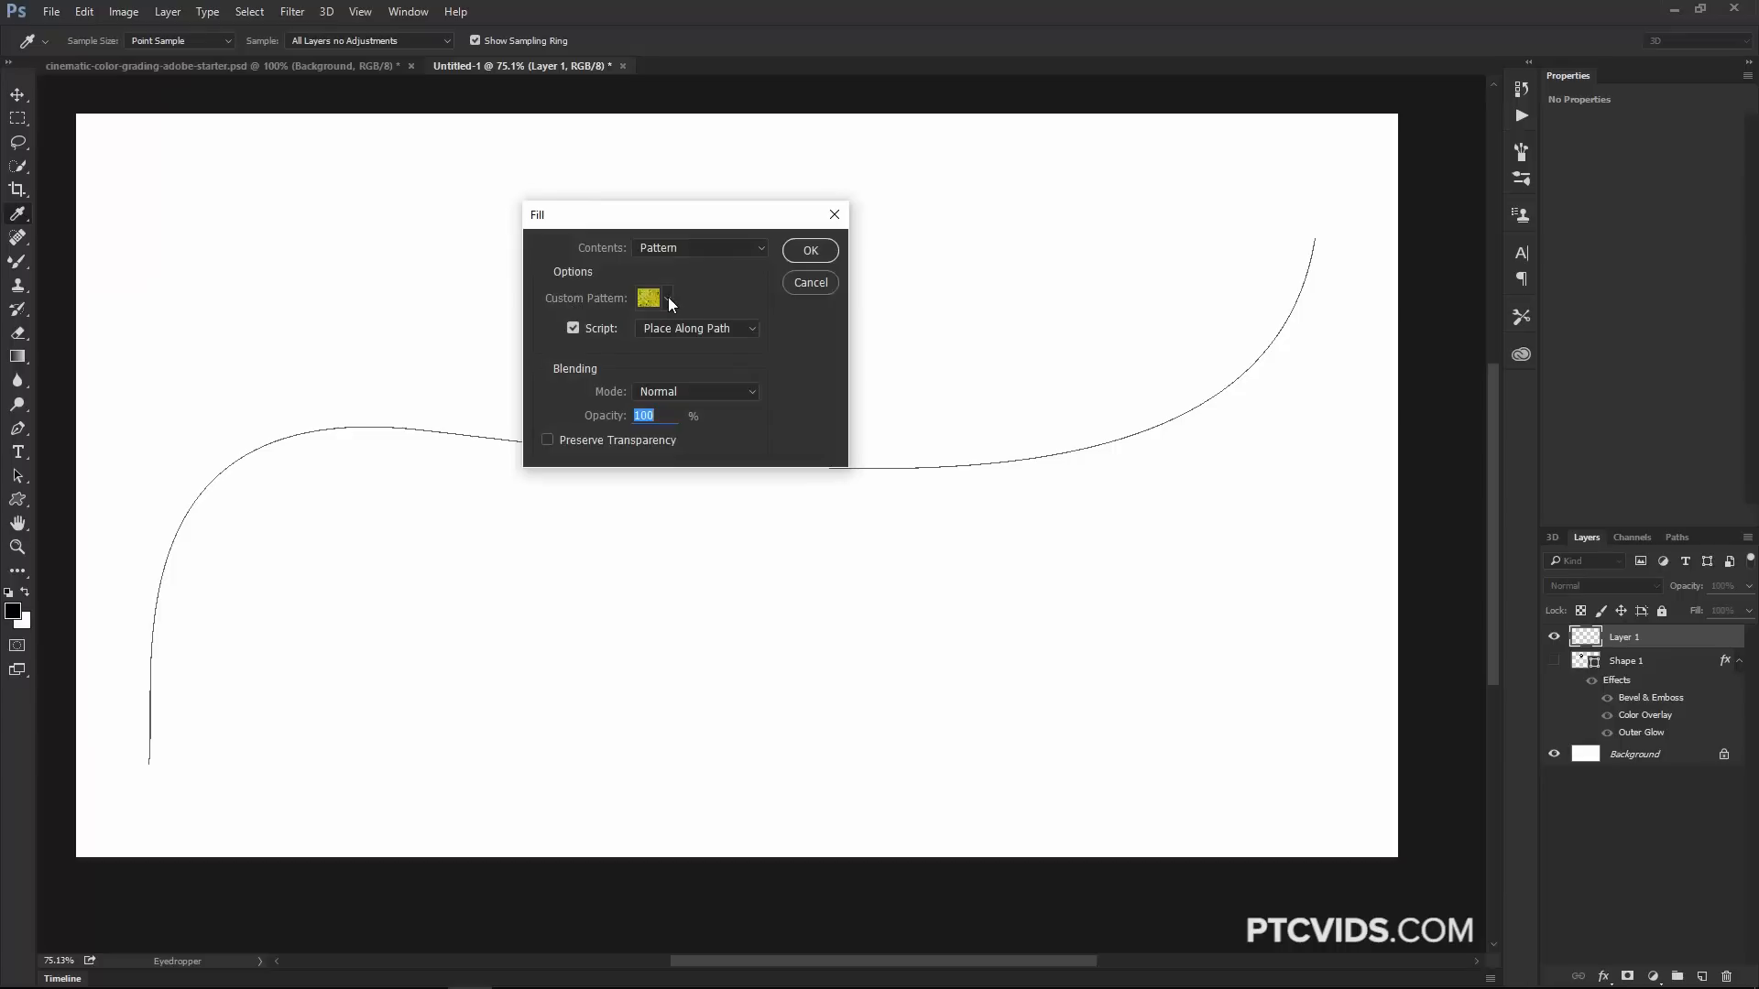
pyautogui.click(668, 297)
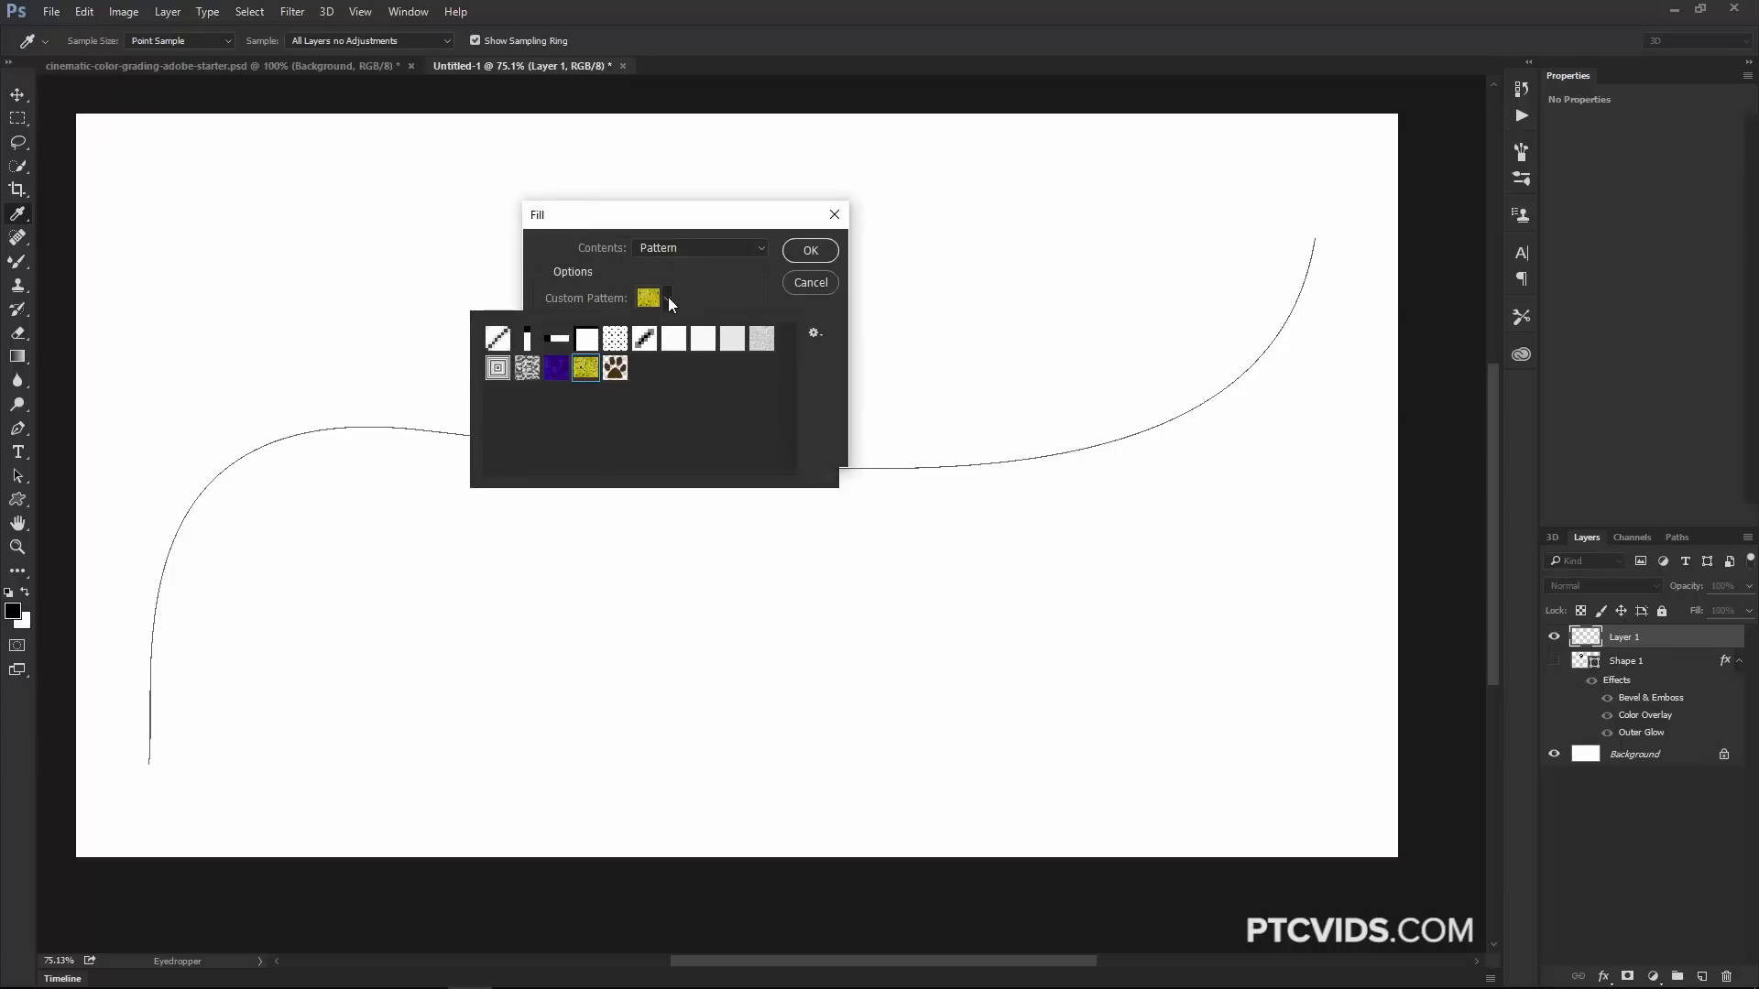
pyautogui.click(614, 367)
pyautogui.click(702, 300)
pyautogui.click(810, 251)
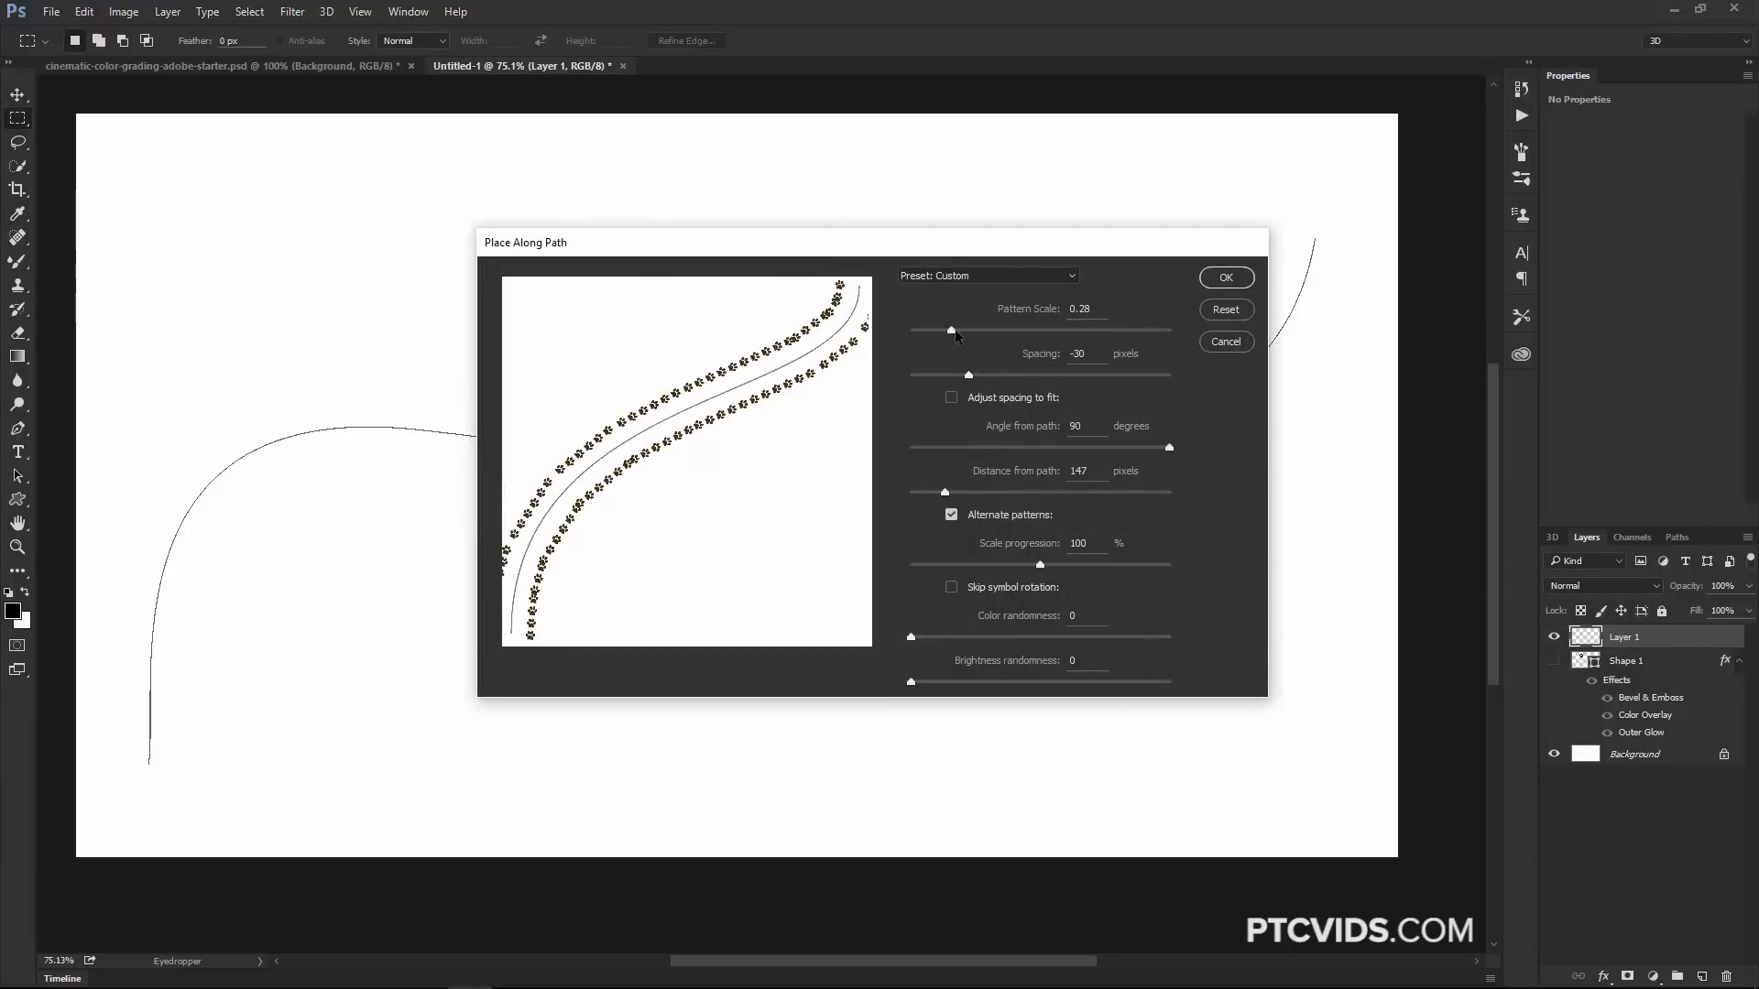
# Set the pattern scale to 0.25 and the spacing to -2 pixels, apply the paw print fill along the path, and undo the fill.
pyautogui.moveTo(973, 379); pyautogui.dragTo(944, 337)
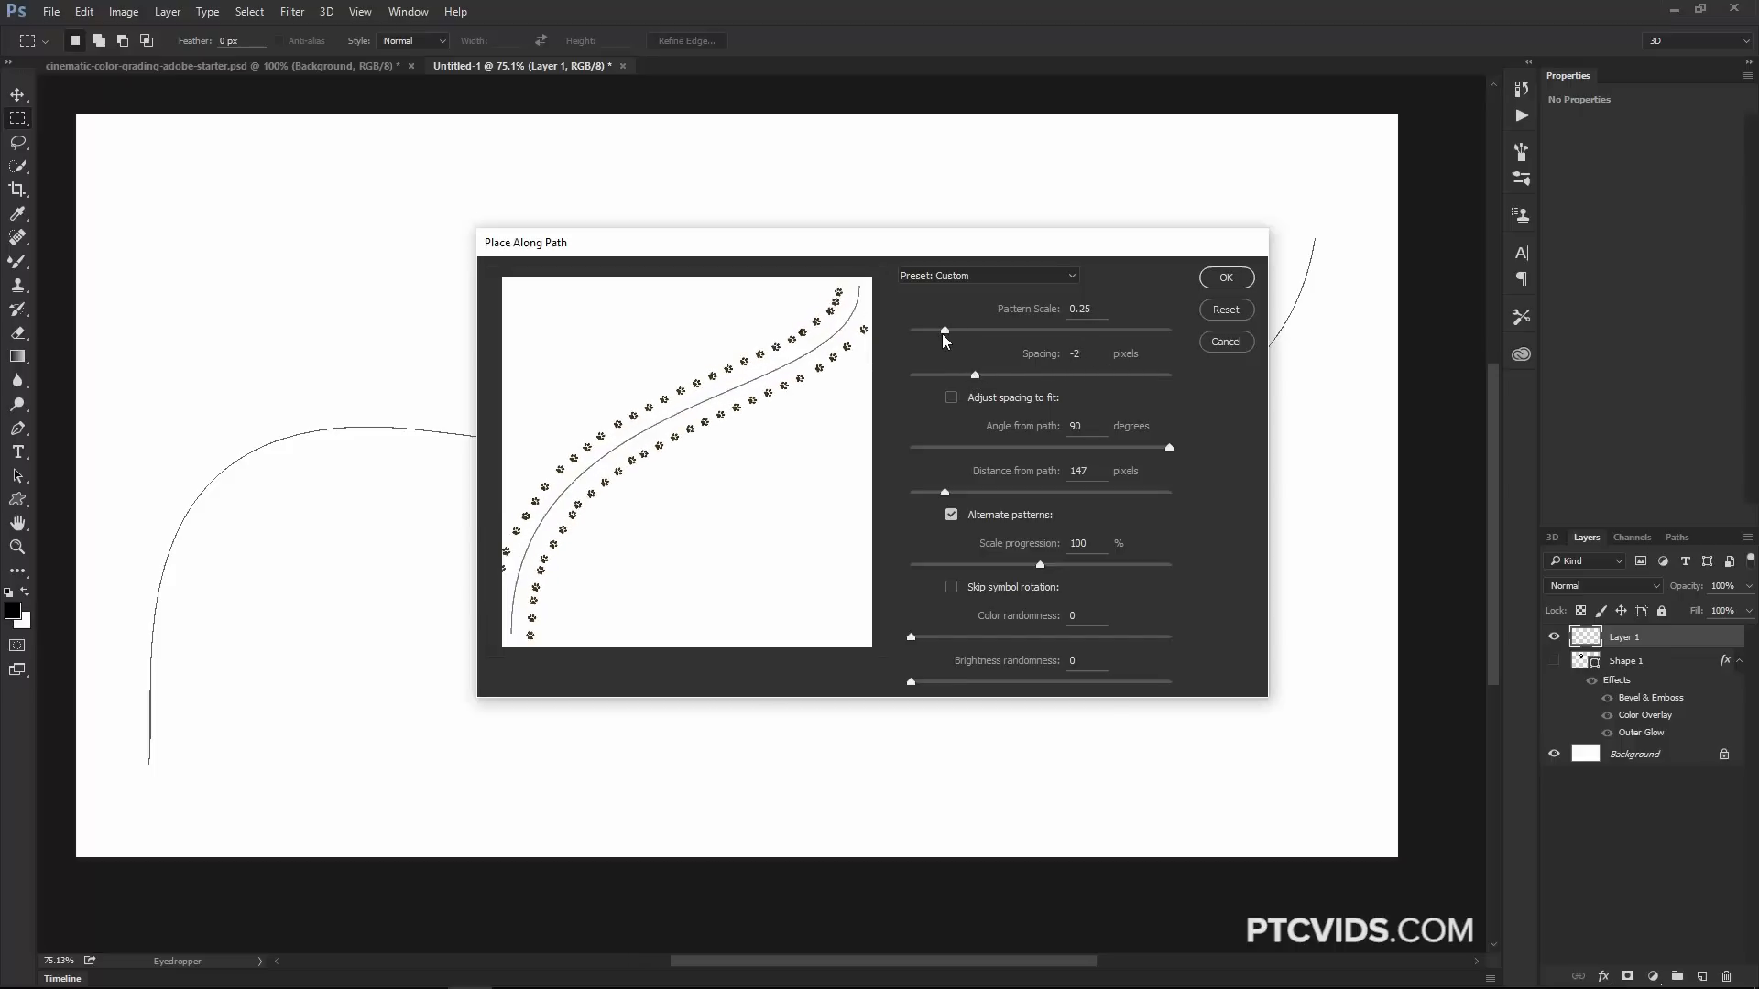
pyautogui.click(1221, 284)
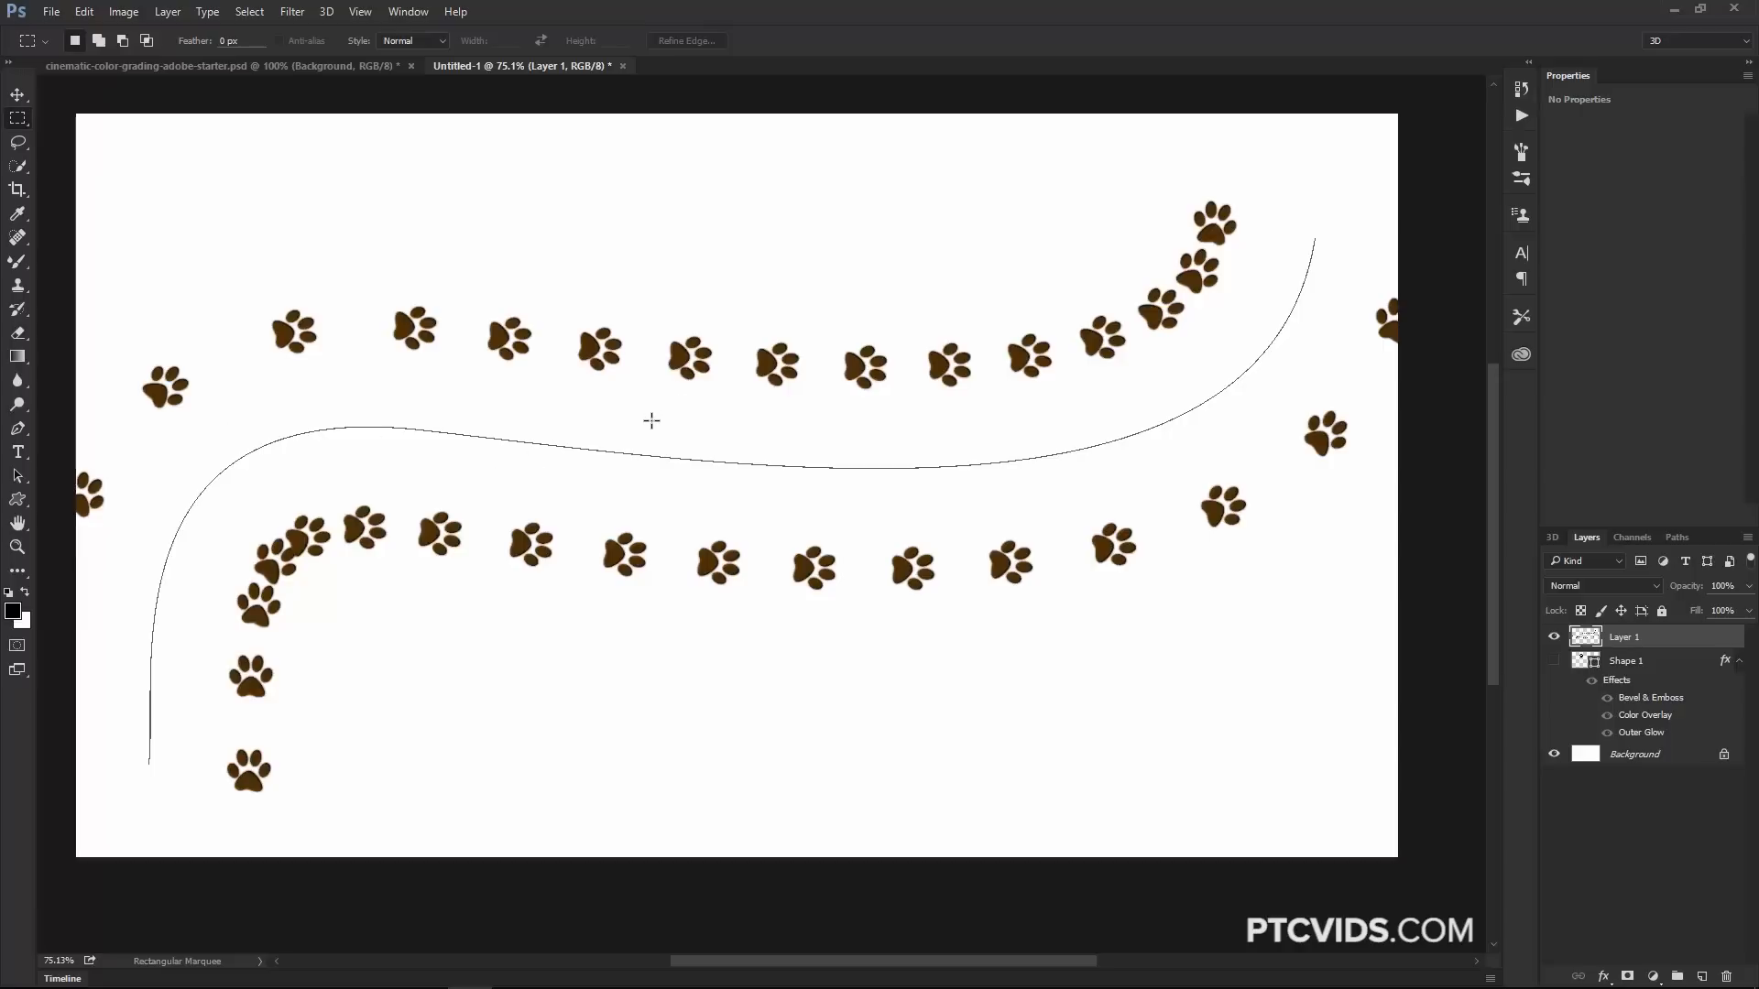
pyautogui.hotkey('ctrl', 'alt', 'z')
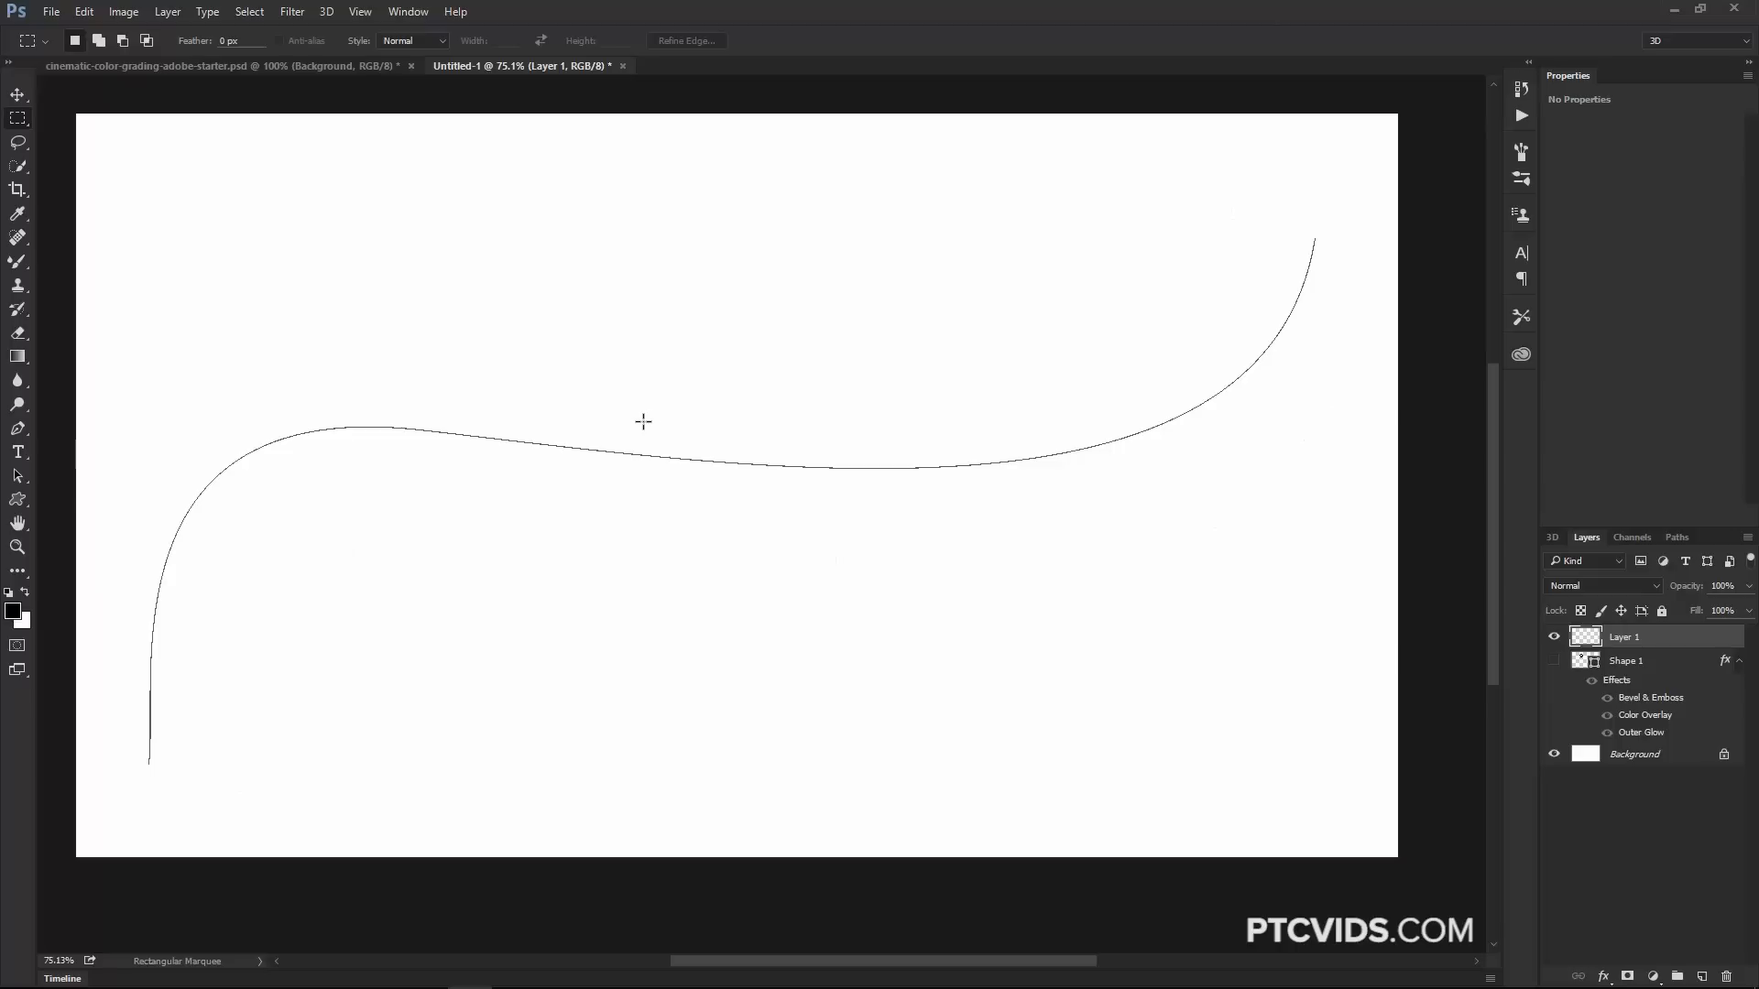
# Fill Layer 1 again with paw prints along the path, using a distance from path of 79 pixels and a spacing of 26 pixels.
pyautogui.click(84, 12)
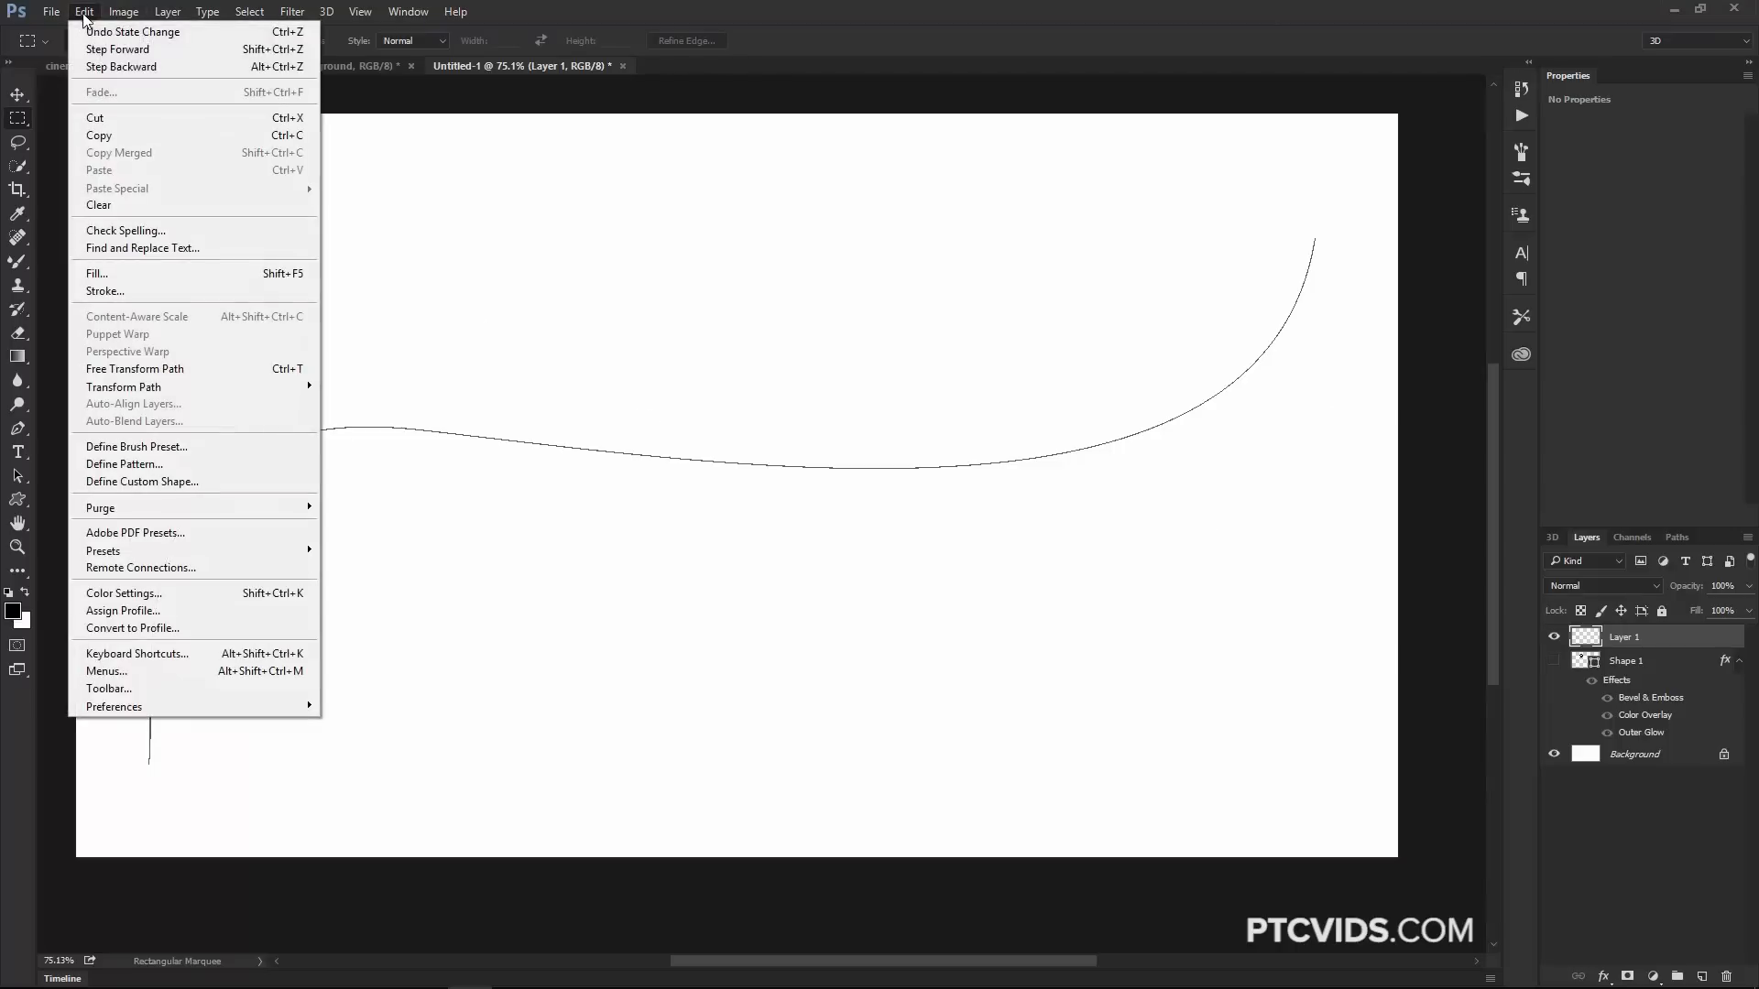
pyautogui.click(167, 275)
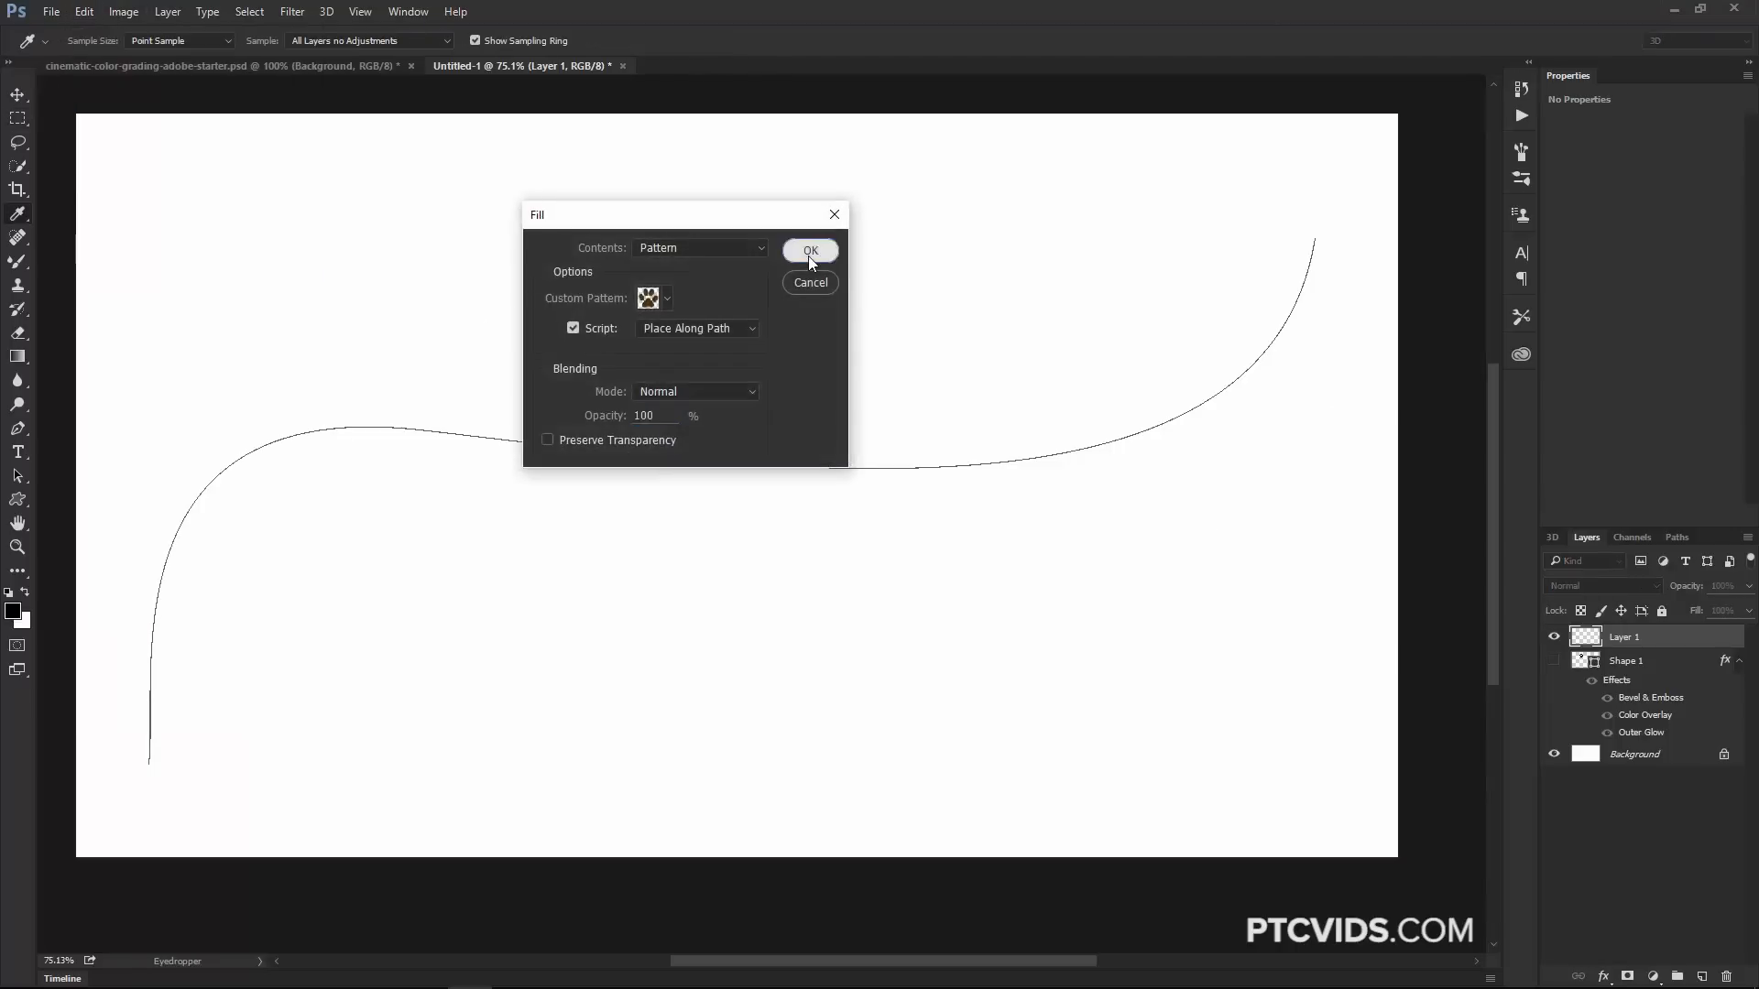
pyautogui.click(810, 251)
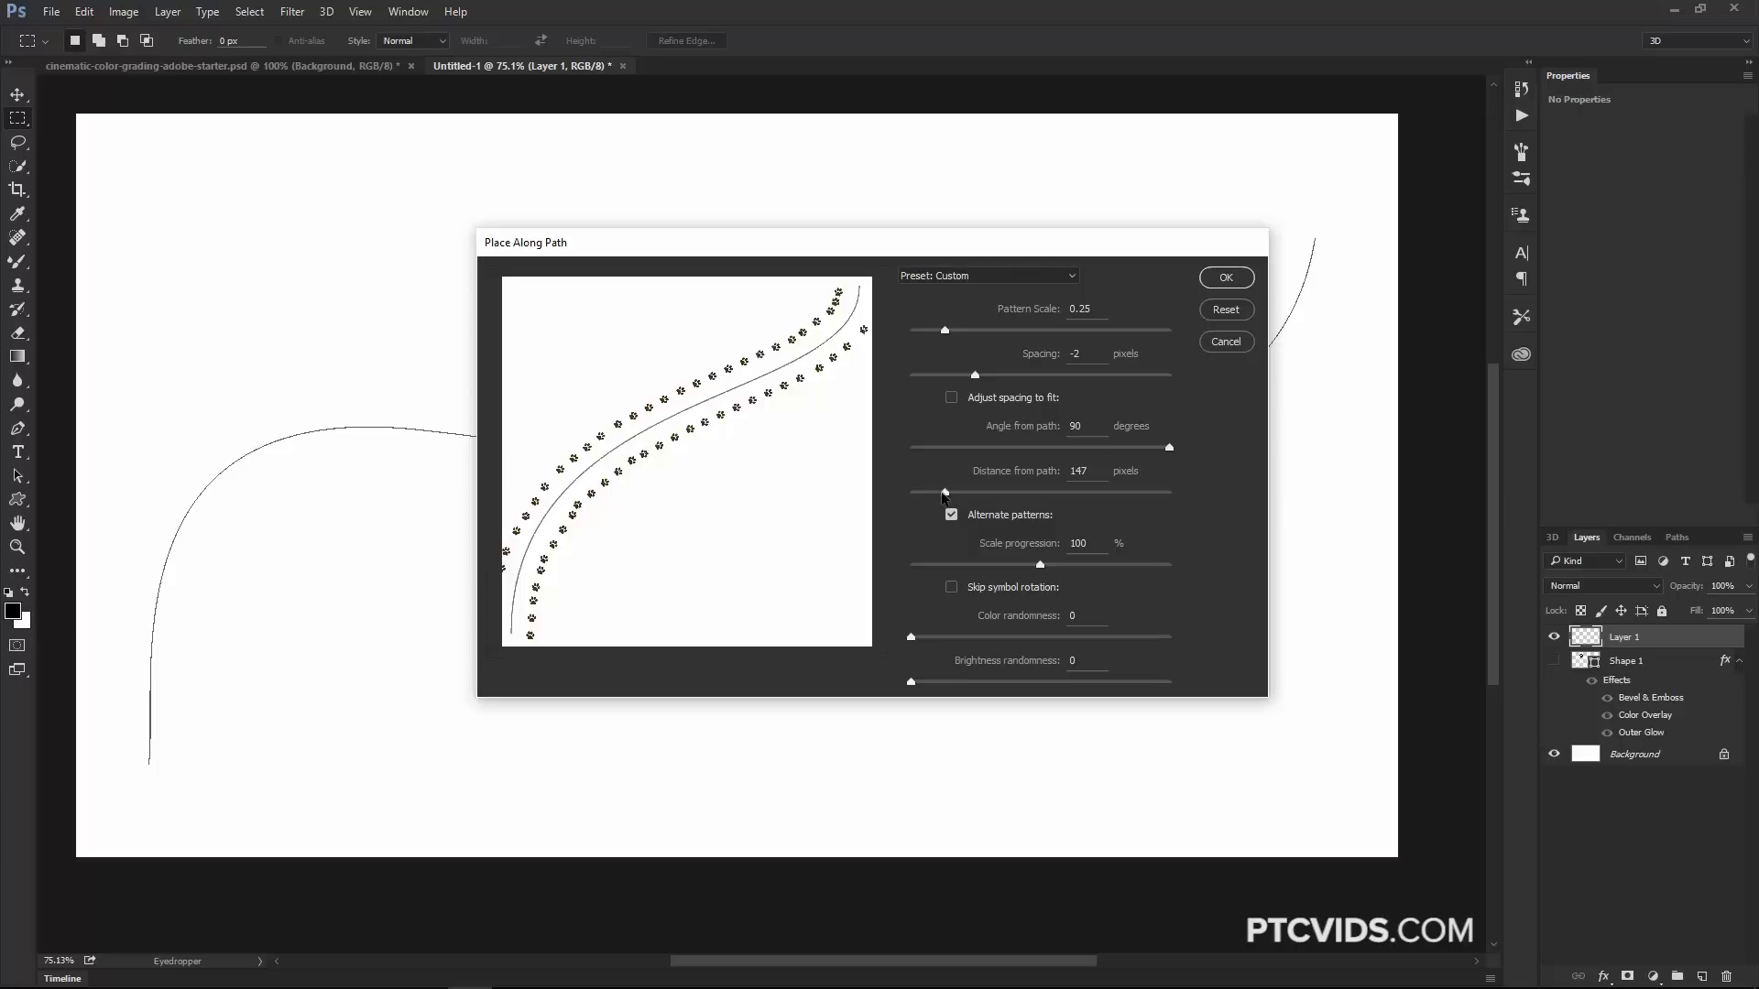
pyautogui.moveTo(943, 496); pyautogui.dragTo(927, 495)
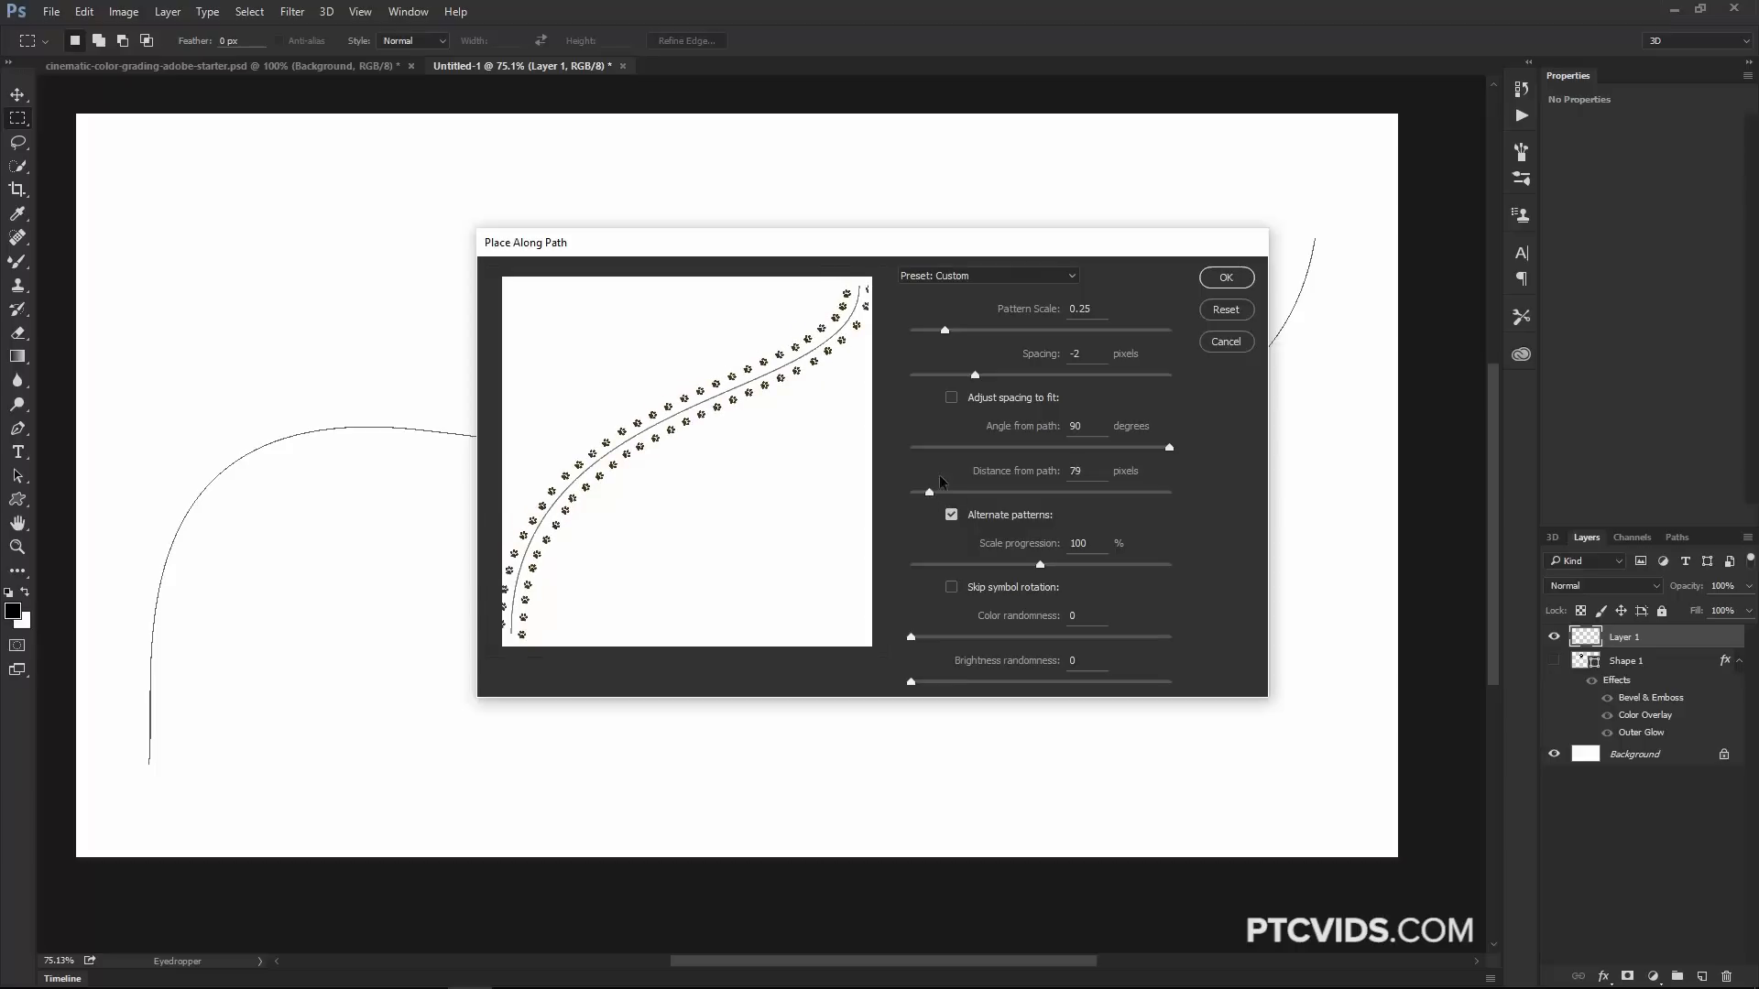
pyautogui.moveTo(973, 376); pyautogui.dragTo(981, 376)
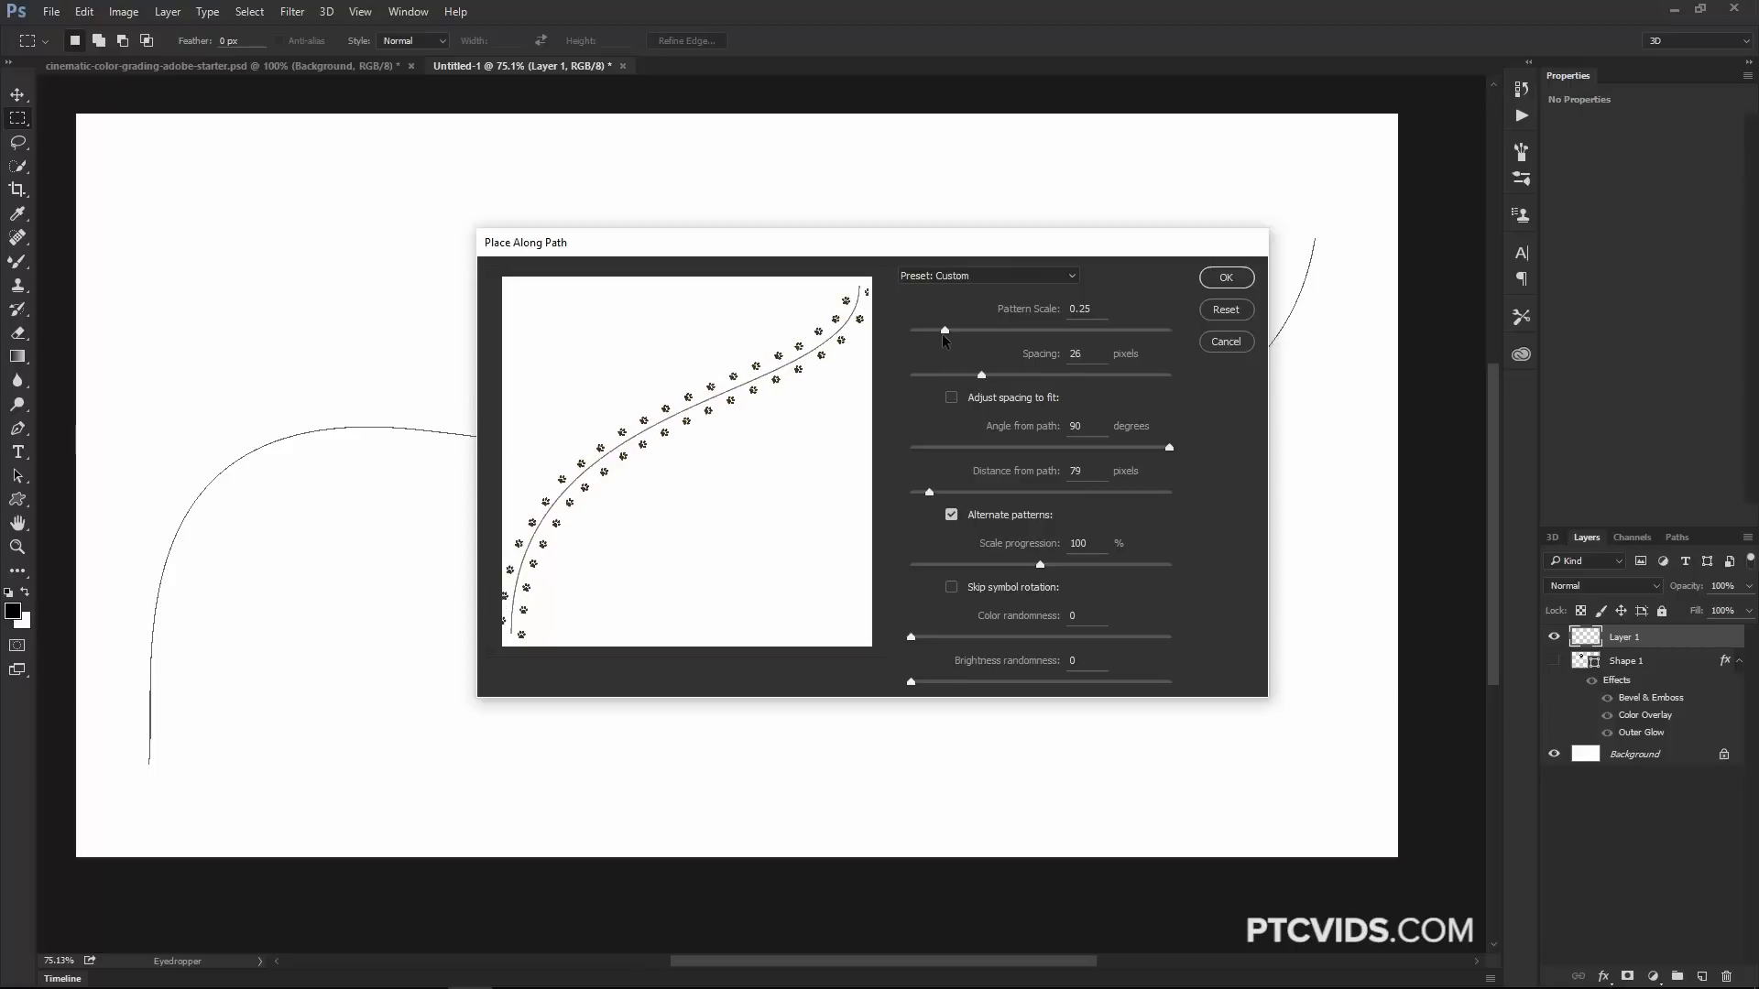
pyautogui.click(1226, 276)
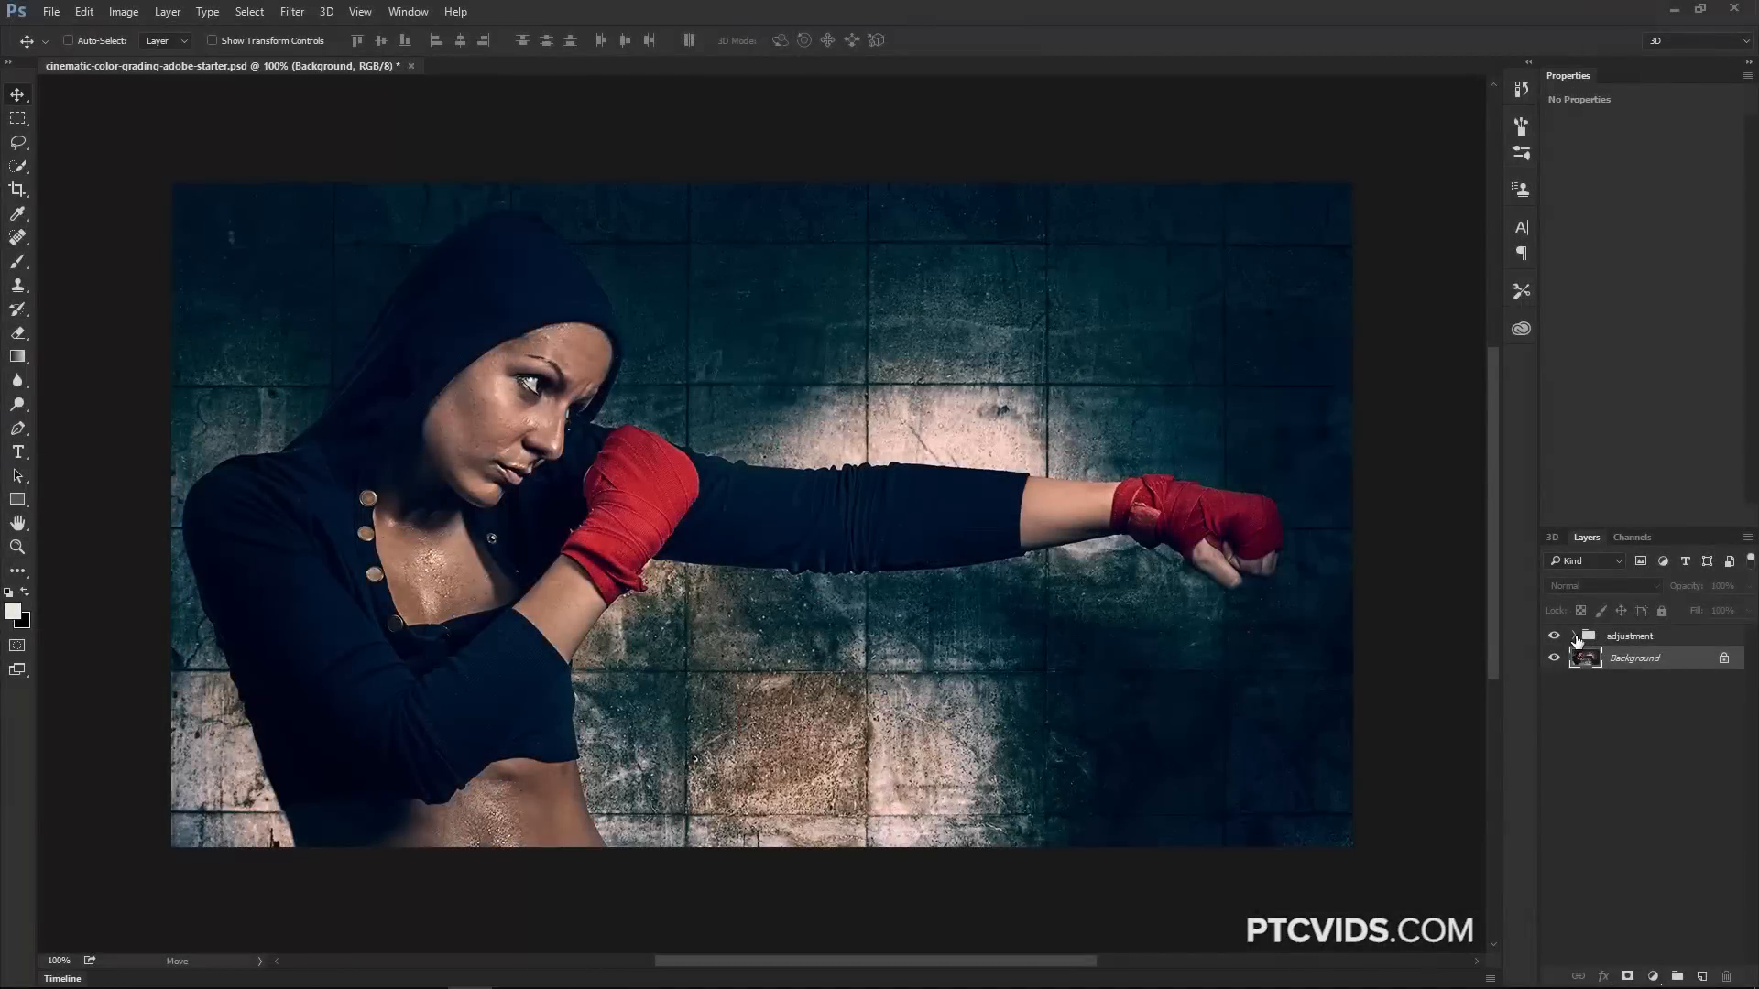
# Examine the adjustment group by toggling its visibility and inspecting the settings of its Color, Luminosity and Vibrance 1 layers.
pyautogui.click(1574, 636)
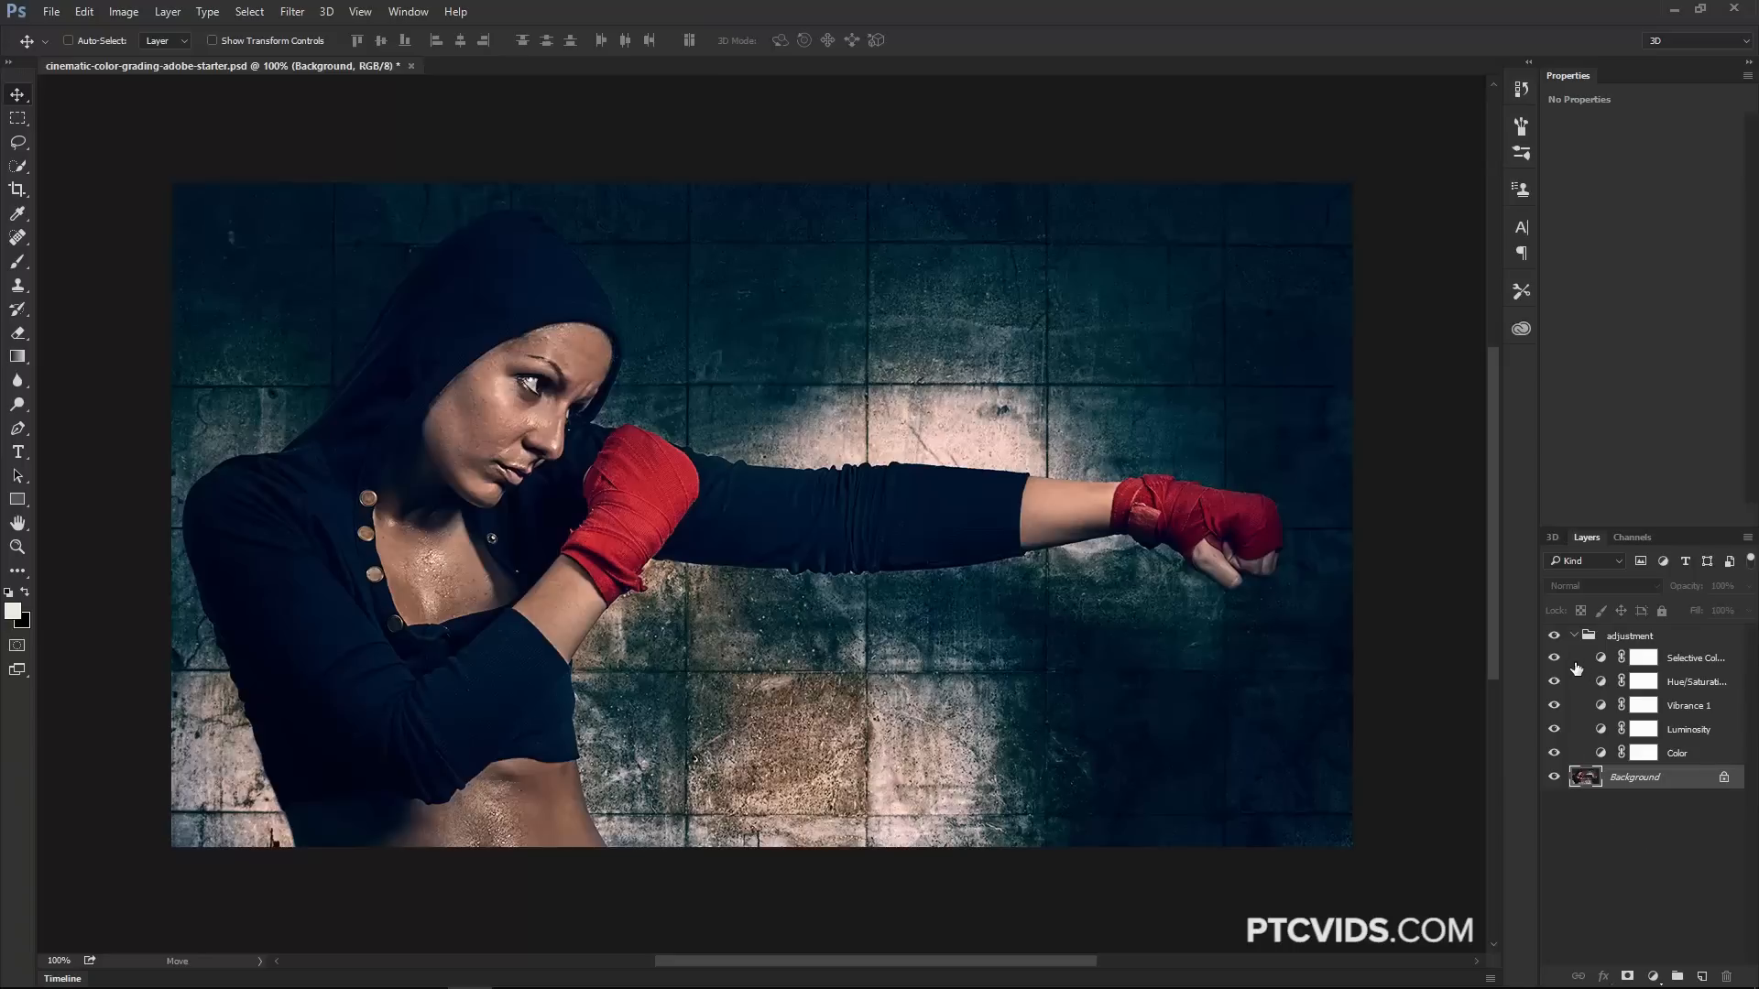
pyautogui.moveTo(1554, 658)
pyautogui.mouseDown()
pyautogui.moveTo(1557, 756)
pyautogui.moveTo(1557, 658)
pyautogui.mouseUp()
pyautogui.click(1557, 637)
pyautogui.click(1555, 638)
pyautogui.click(1676, 756)
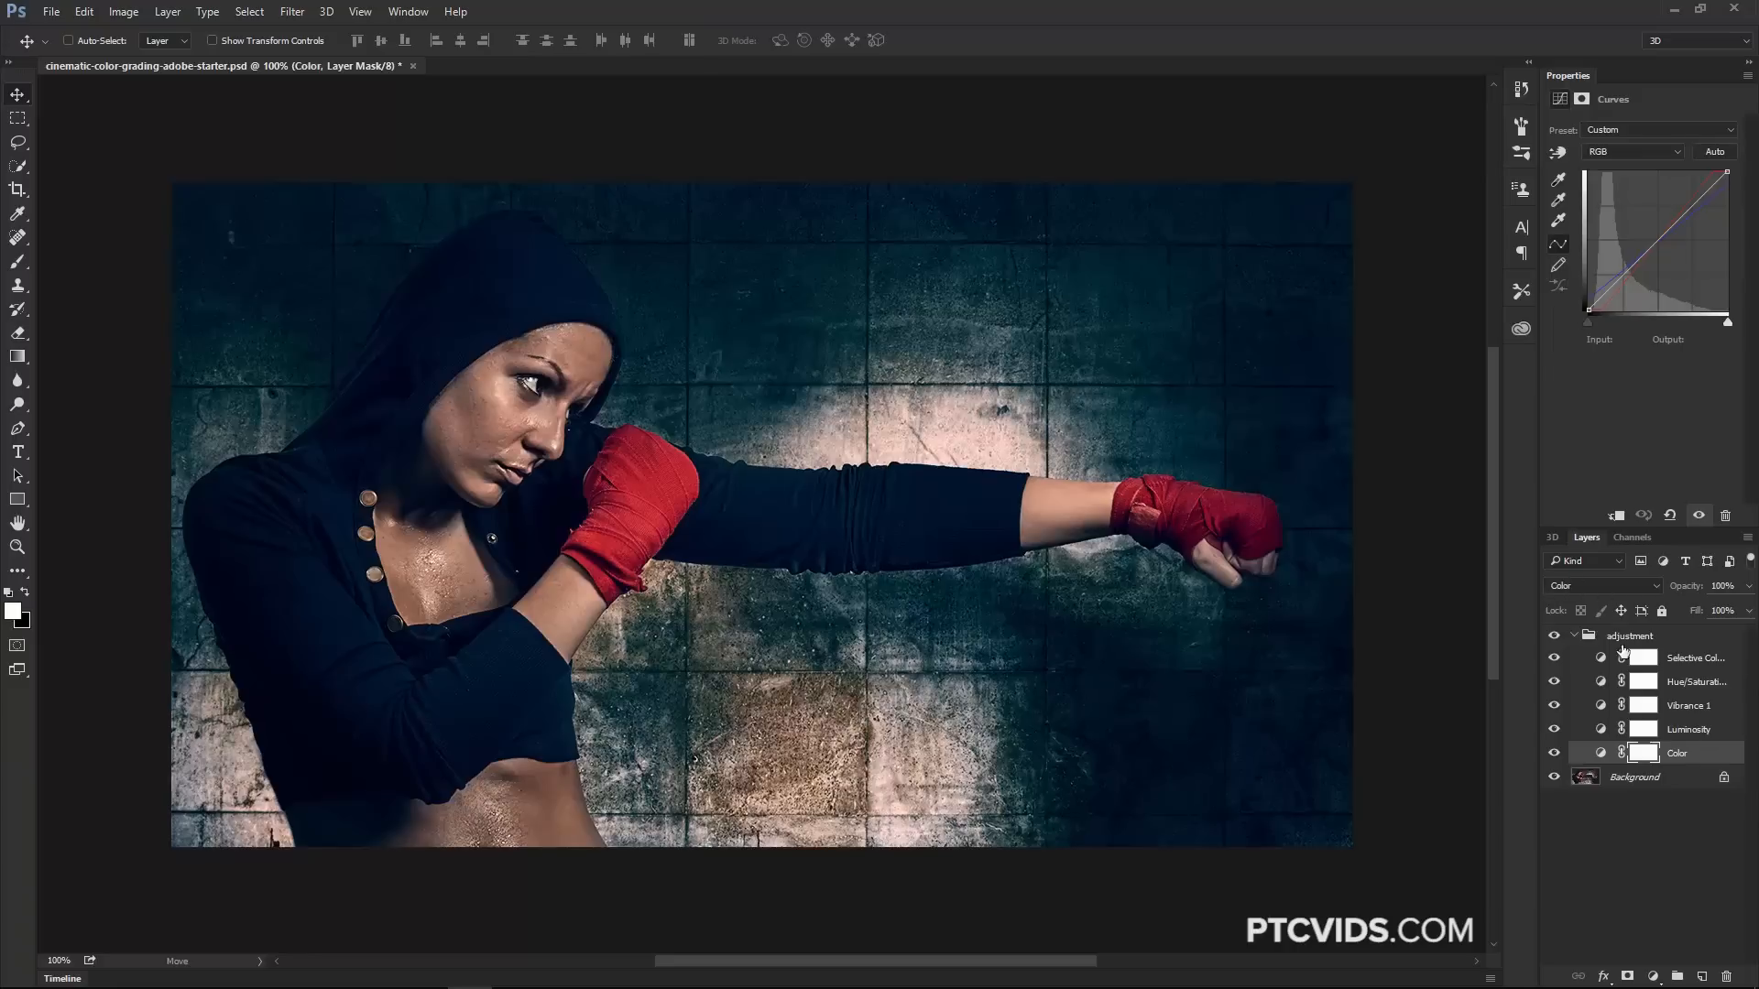
pyautogui.click(1667, 733)
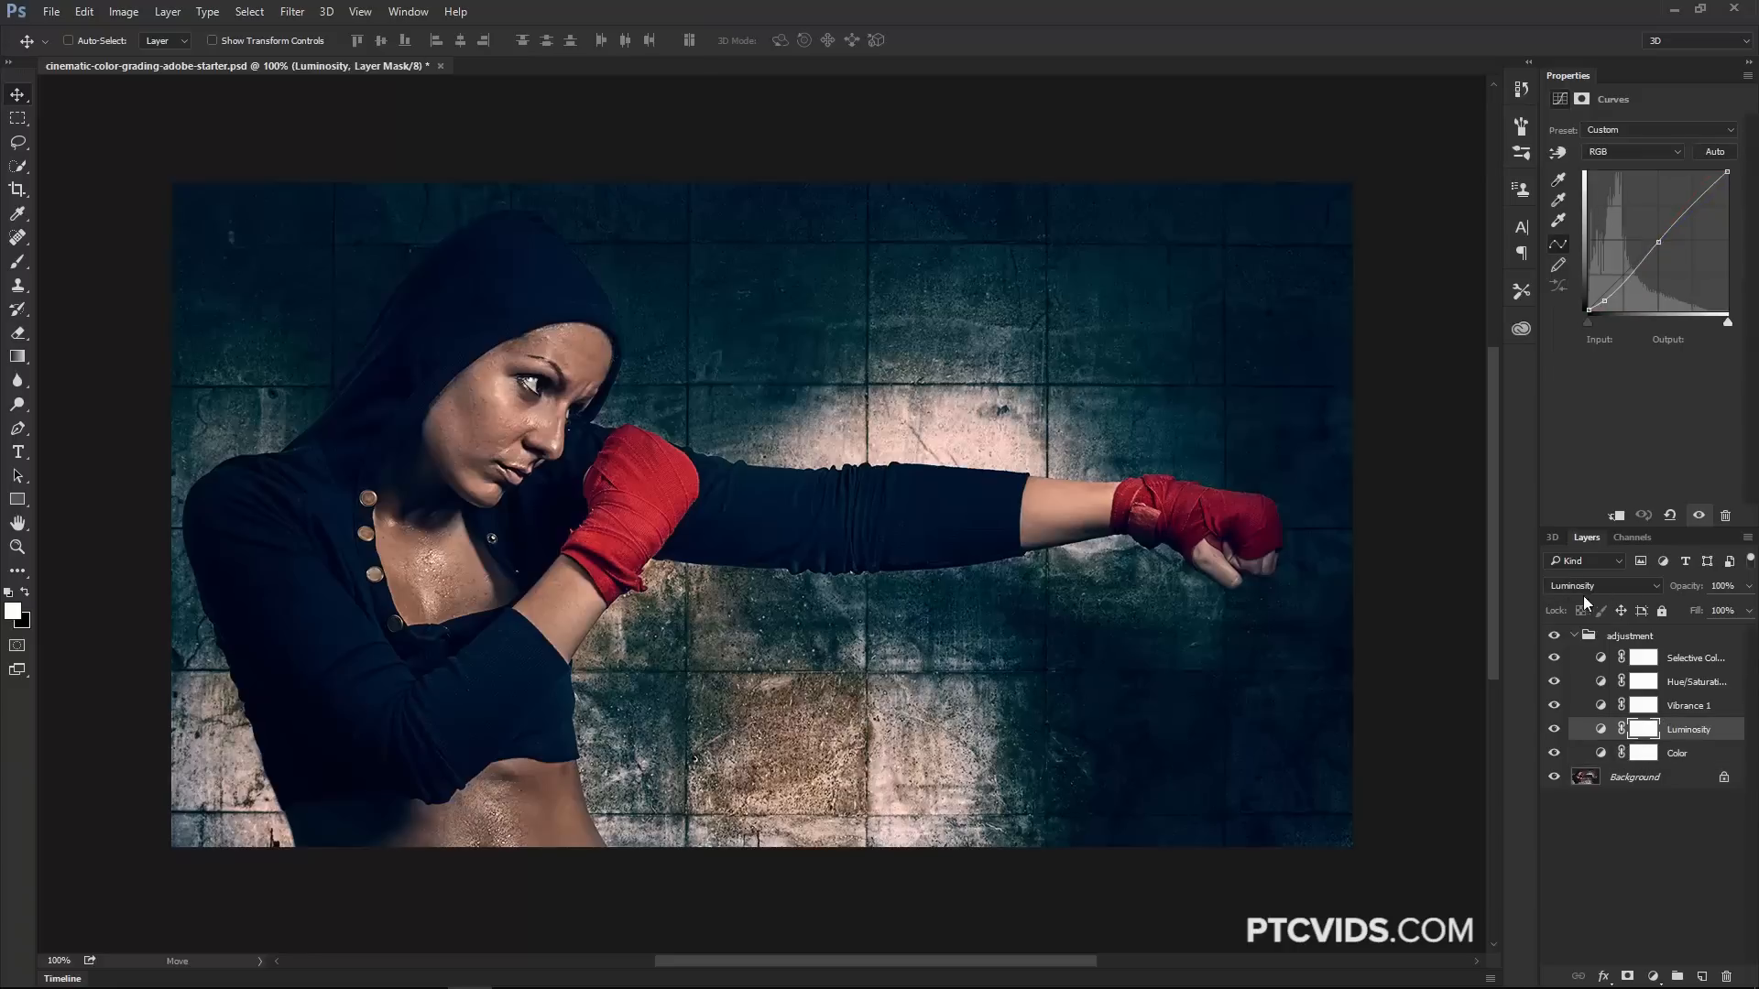
pyautogui.click(1677, 705)
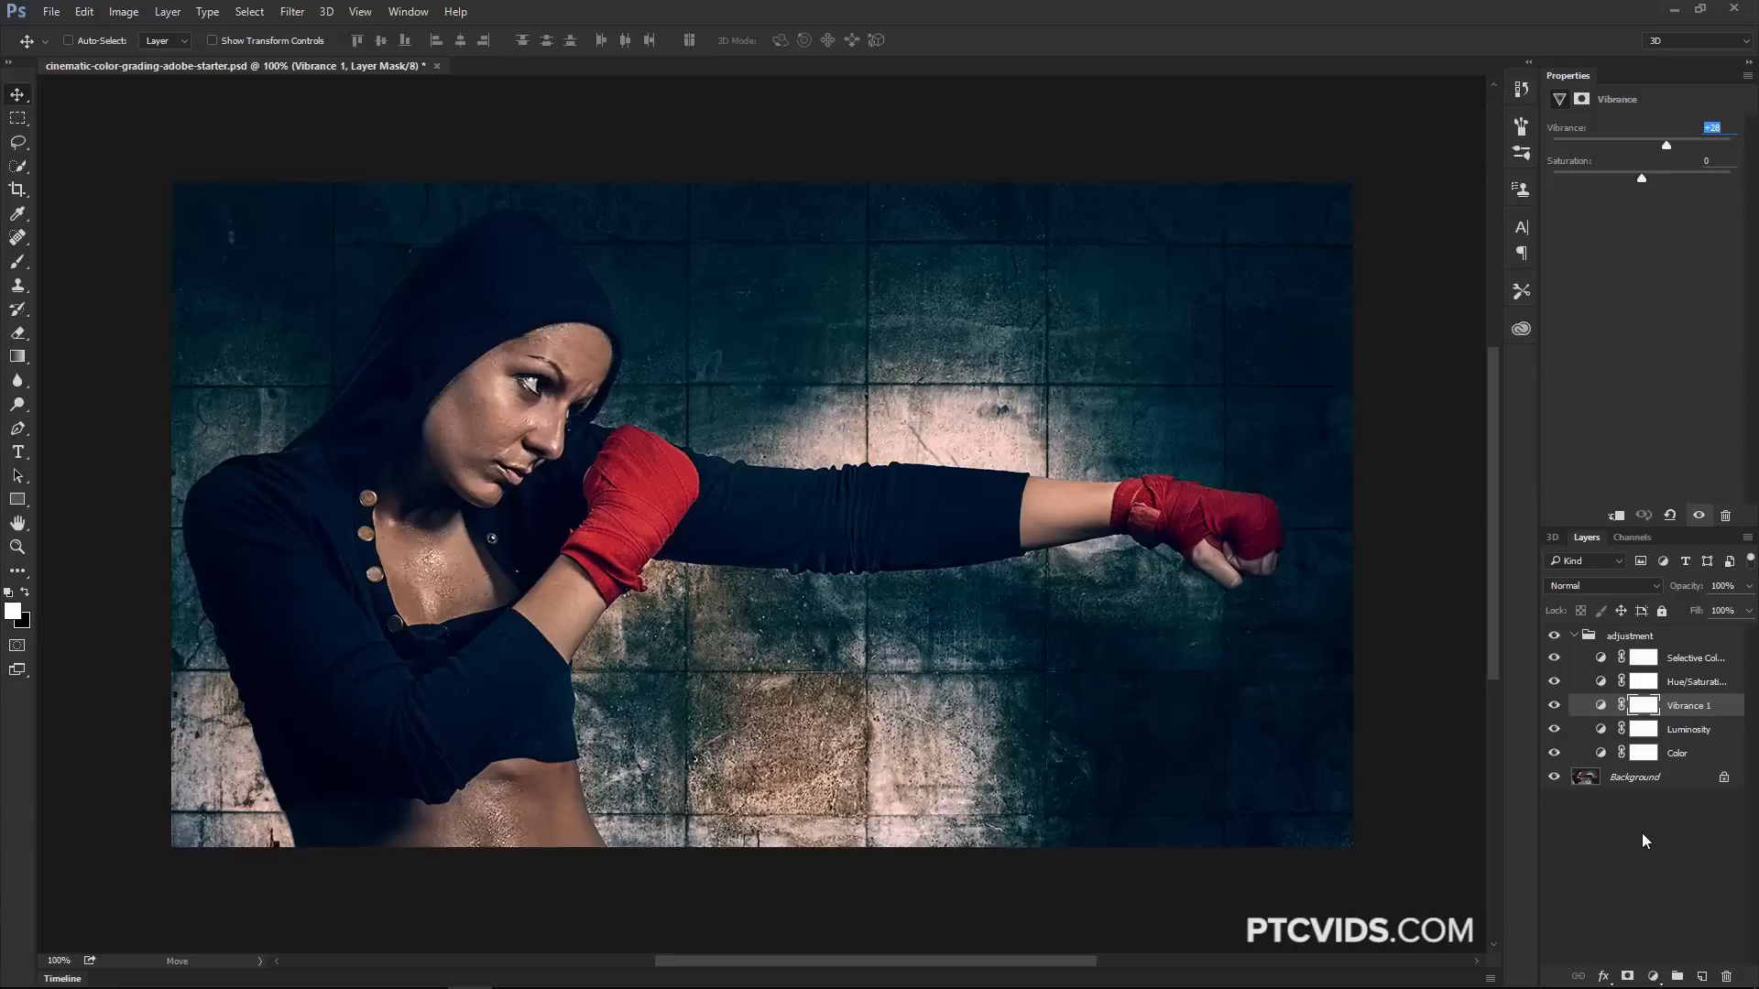
pyautogui.click(1575, 639)
pyautogui.click(1575, 637)
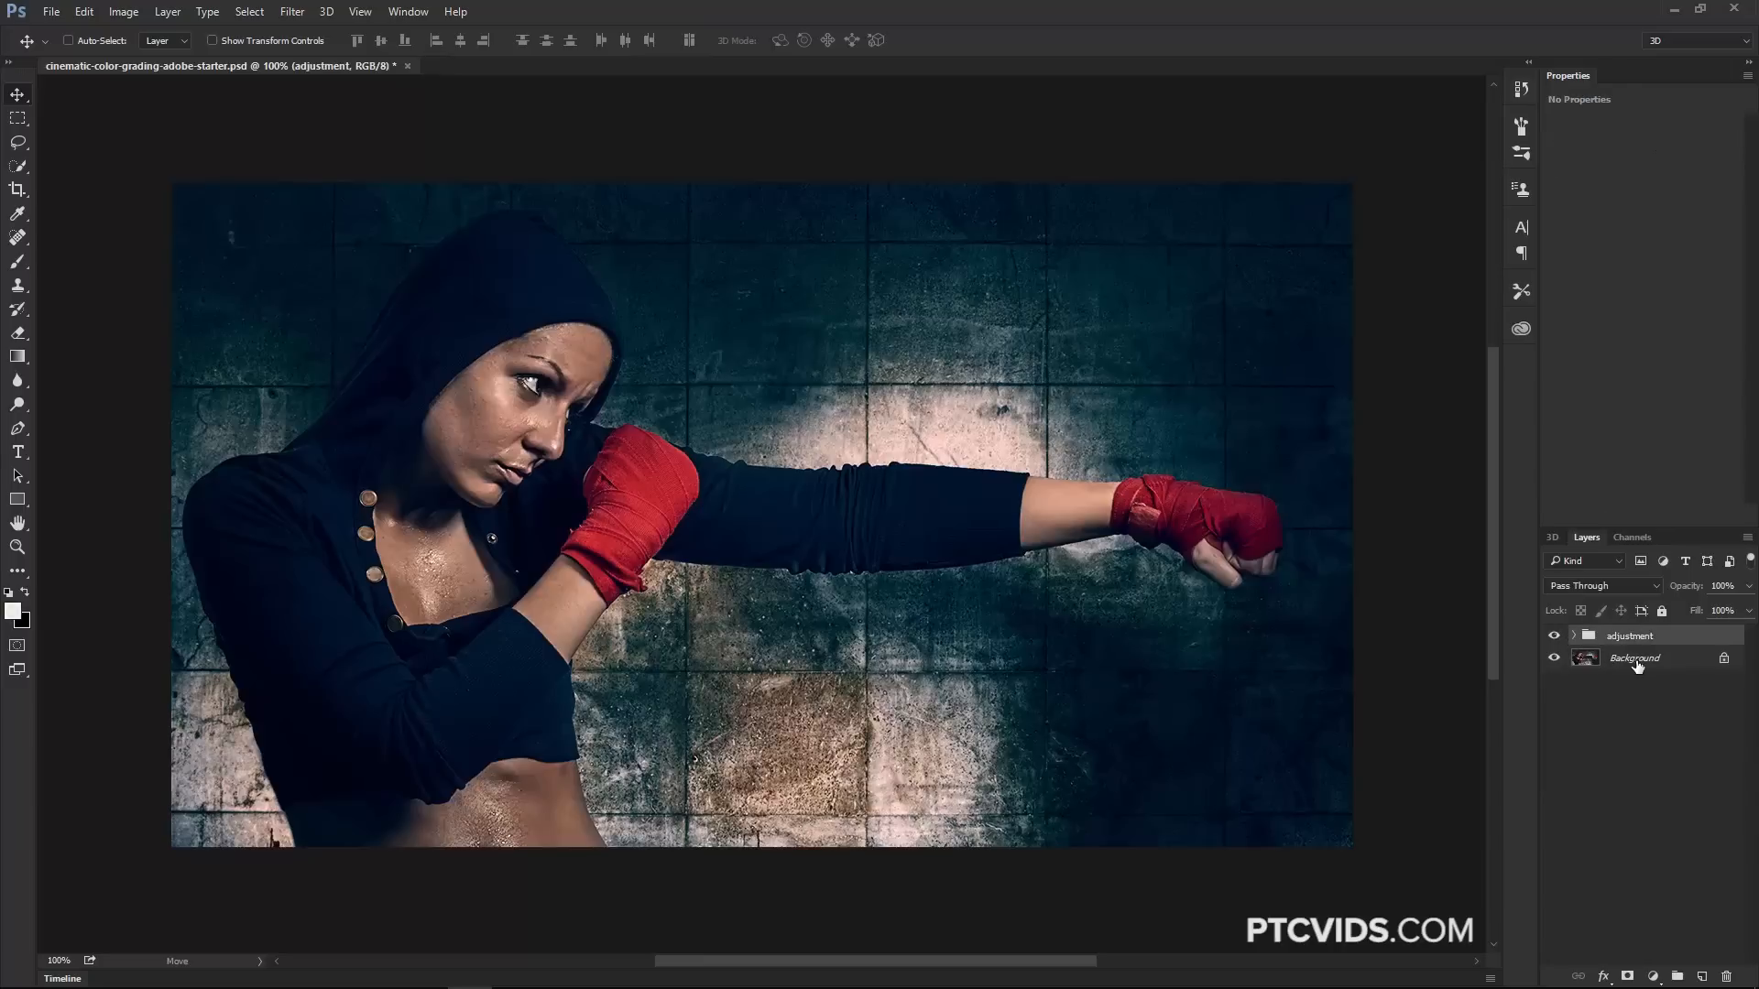
# Convert the locked Background into a regular layer and try to export color lookup tables from the document.
pyautogui.click(1723, 657)
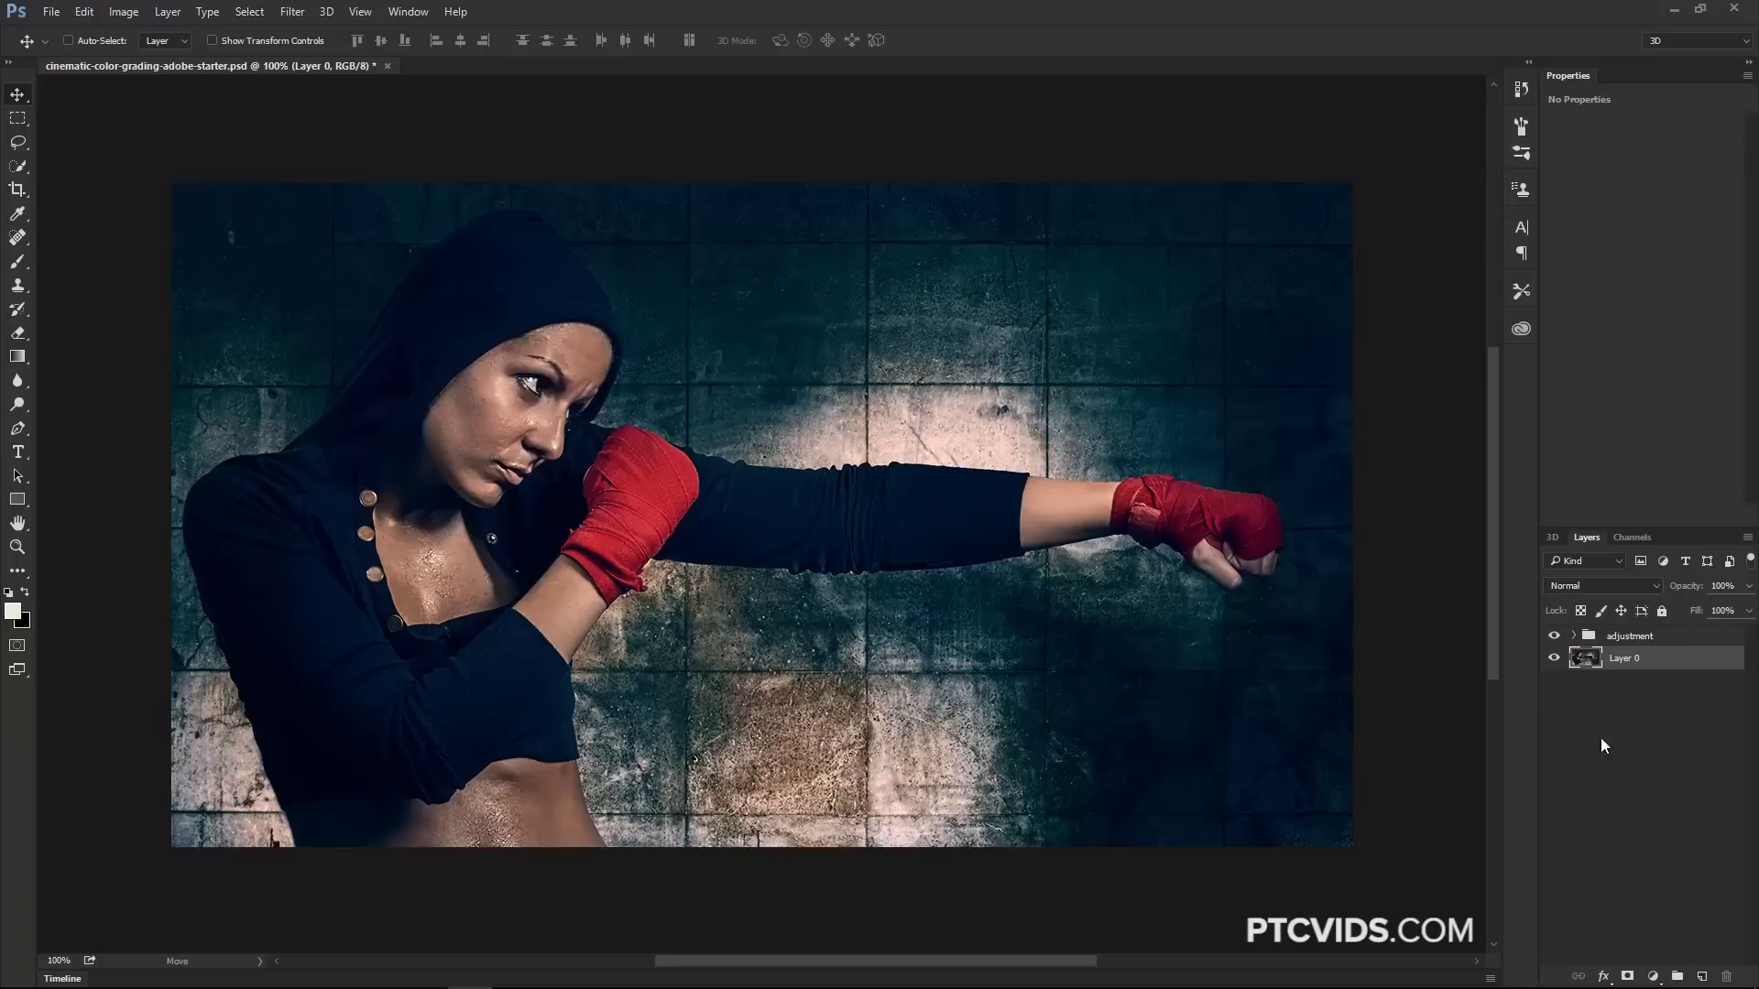
pyautogui.click(51, 12)
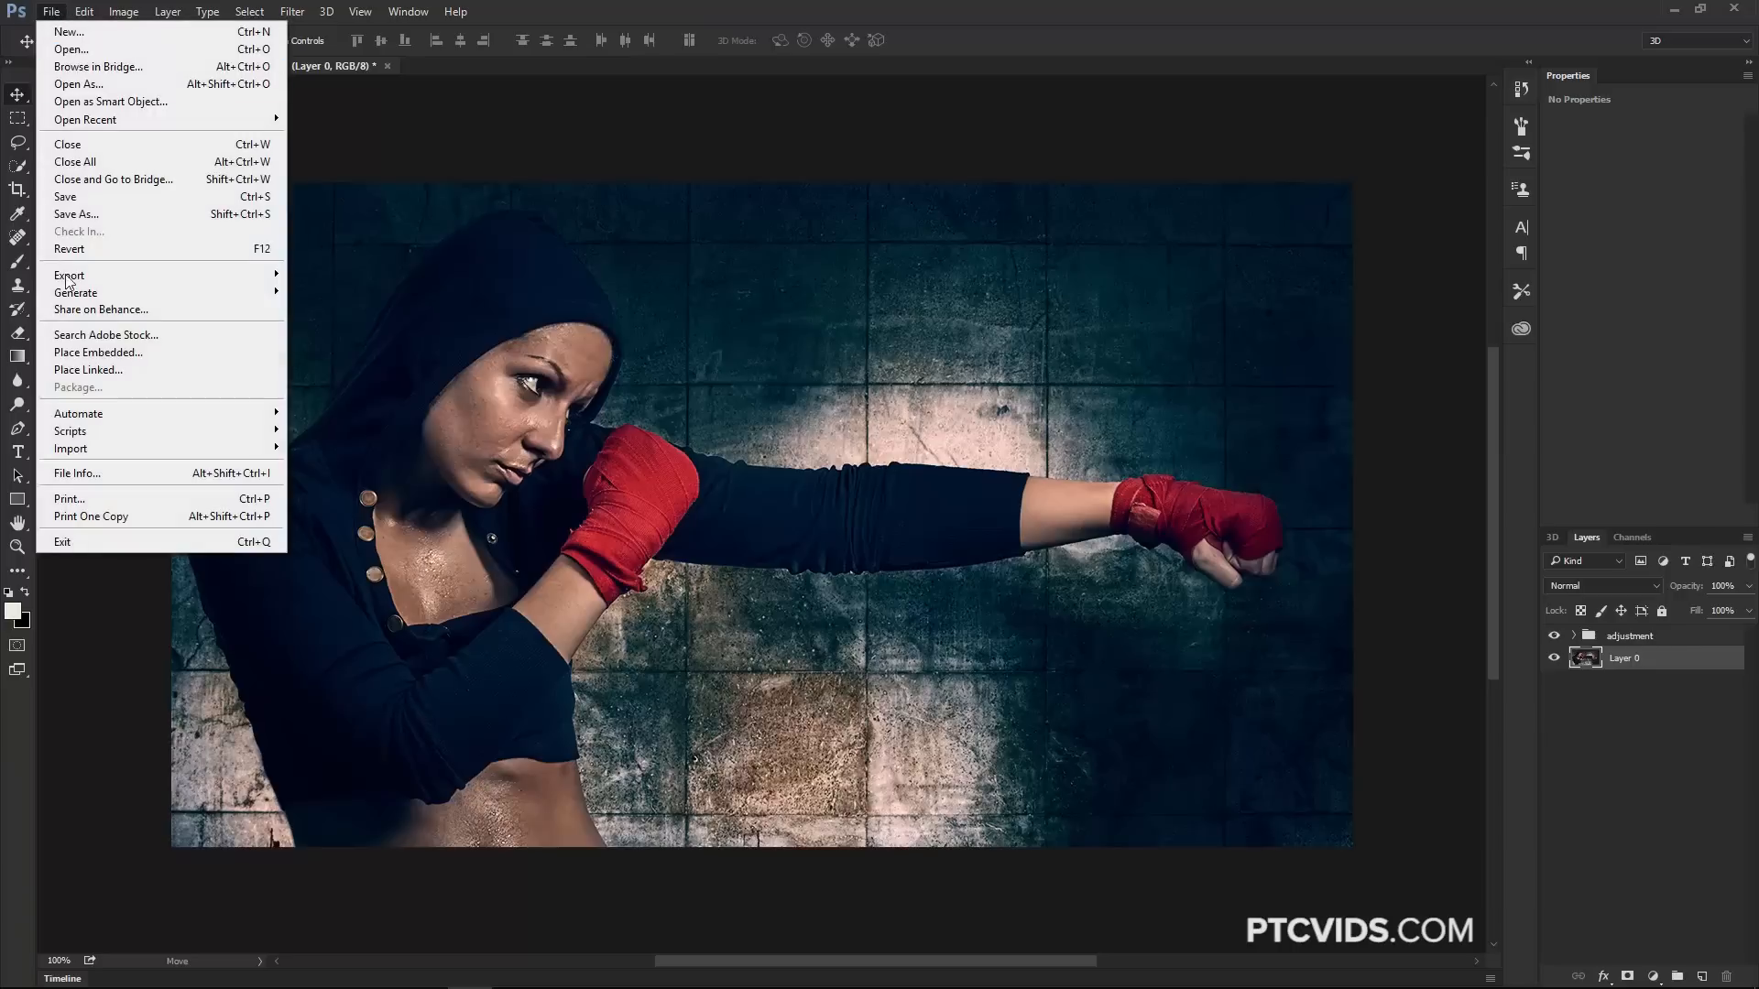
pyautogui.moveTo(101, 275)
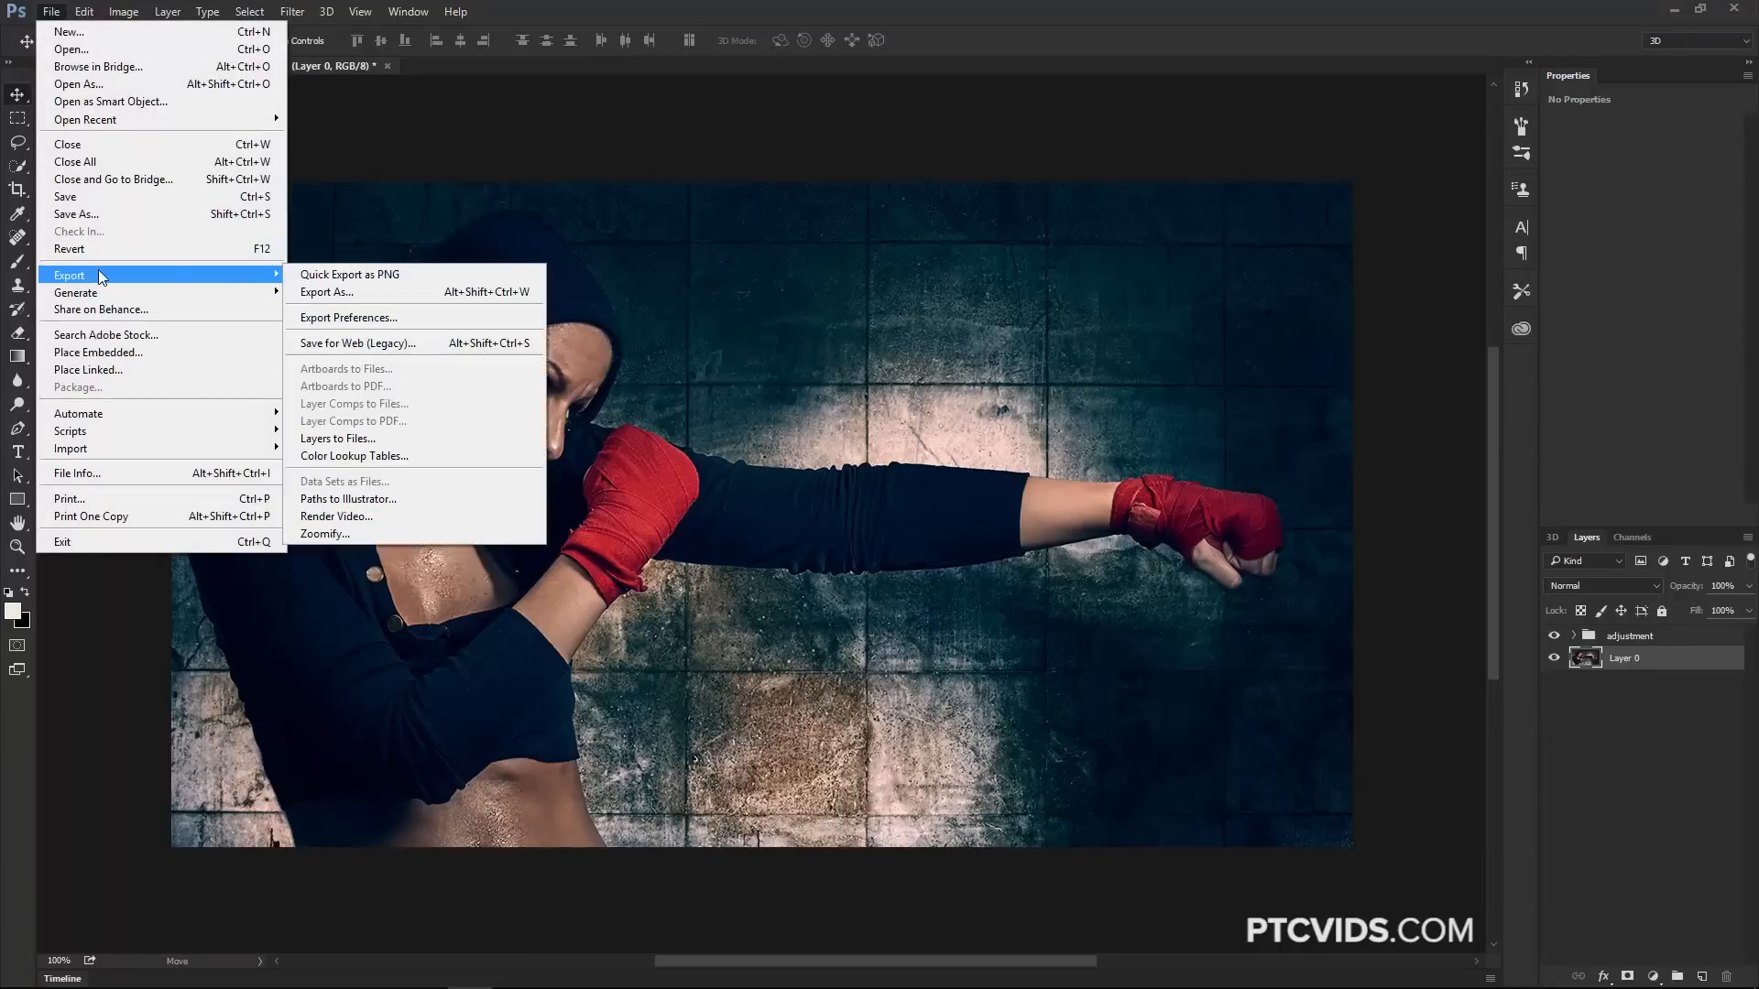
pyautogui.click(403, 458)
pyautogui.moveTo(805, 464); pyautogui.dragTo(724, 399)
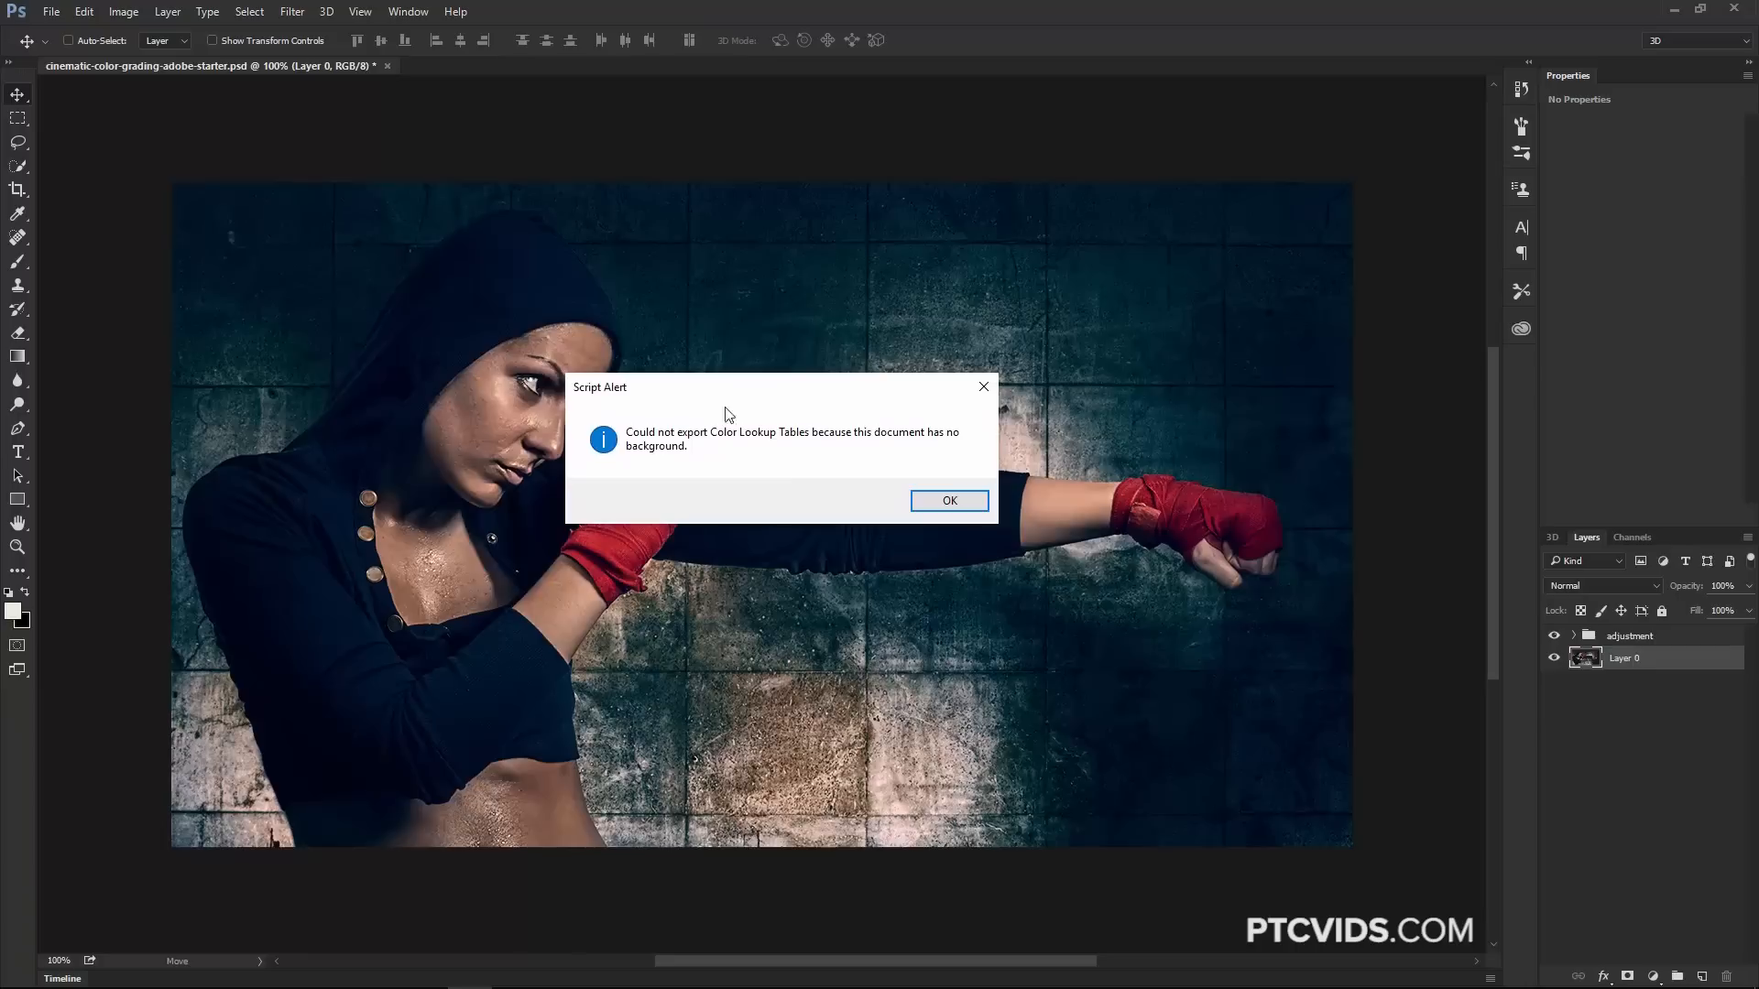
pyautogui.click(982, 389)
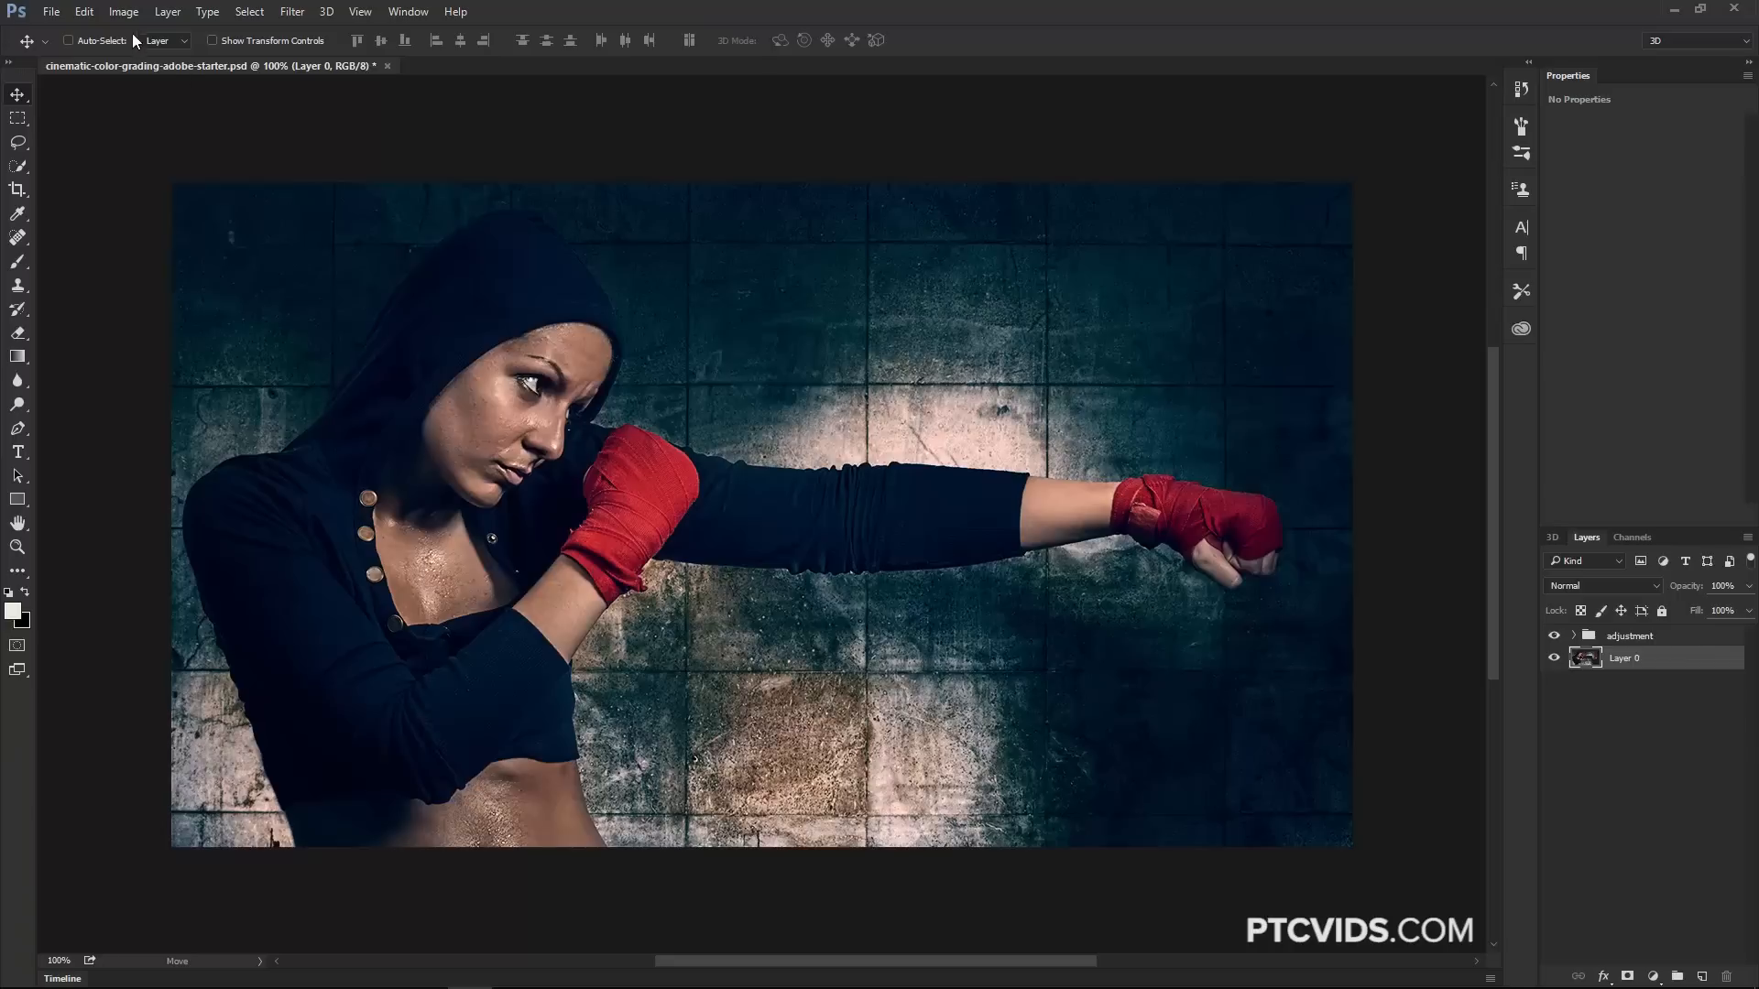
# Convert Layer 0 back into the document's Background layer.
pyautogui.click(174, 13)
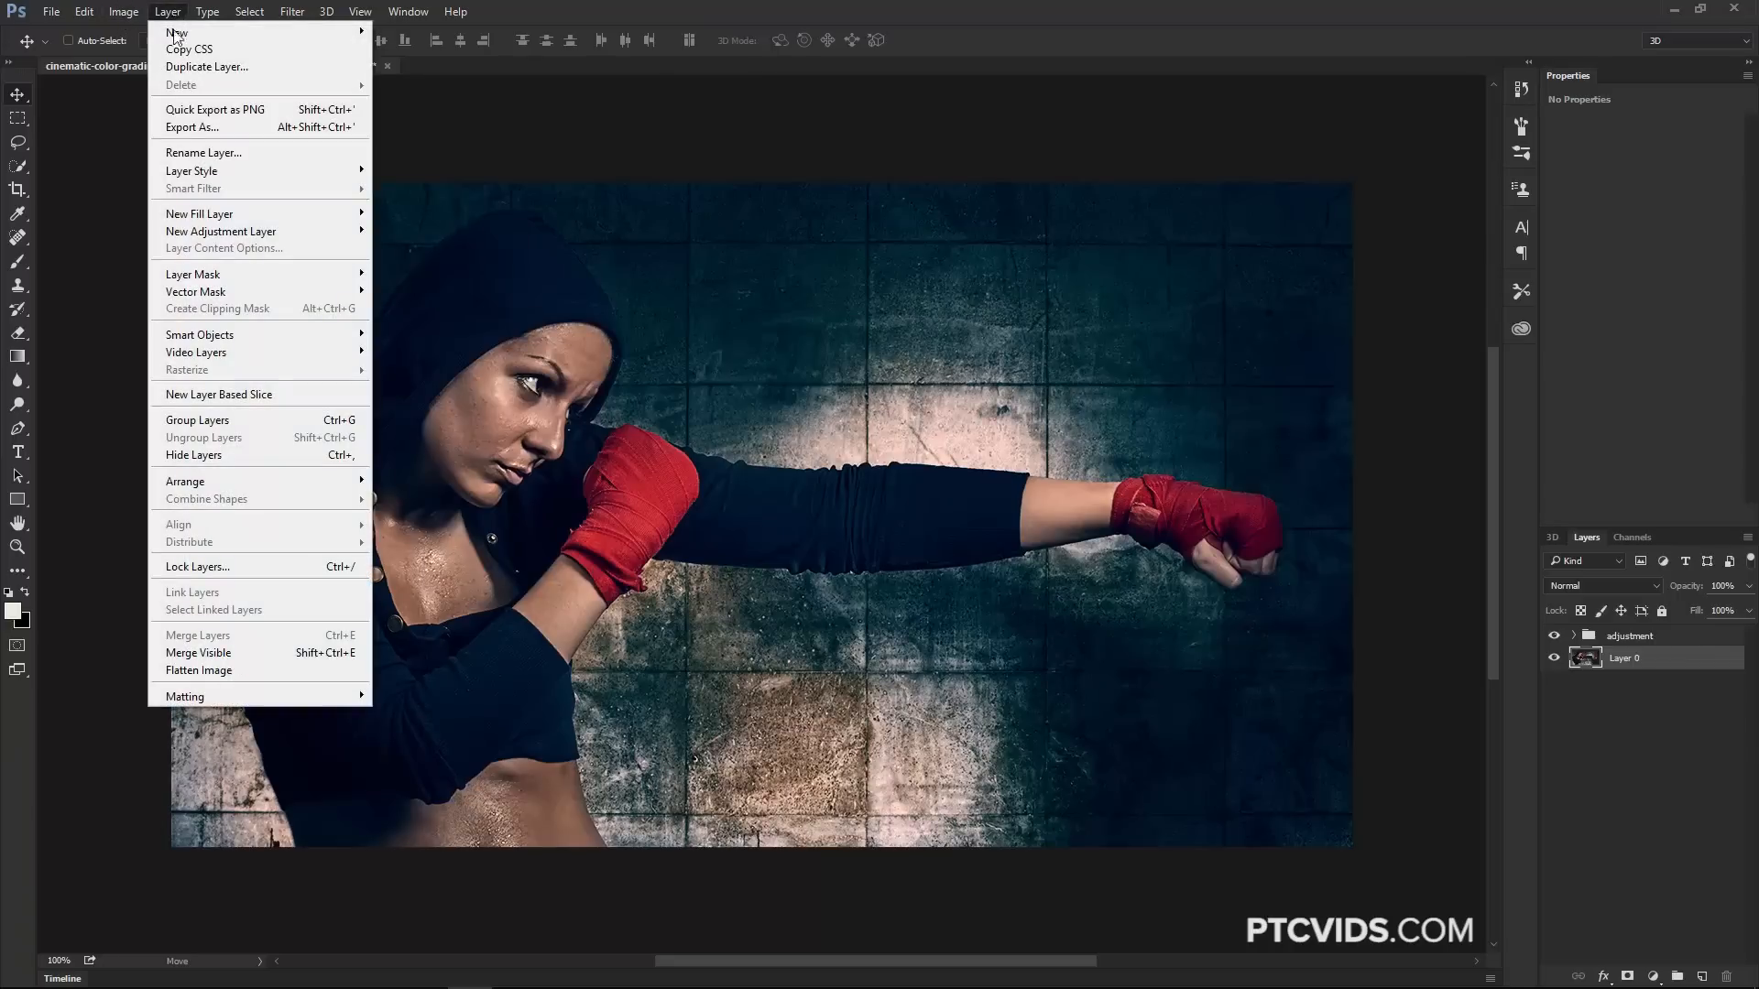
pyautogui.moveTo(229, 32)
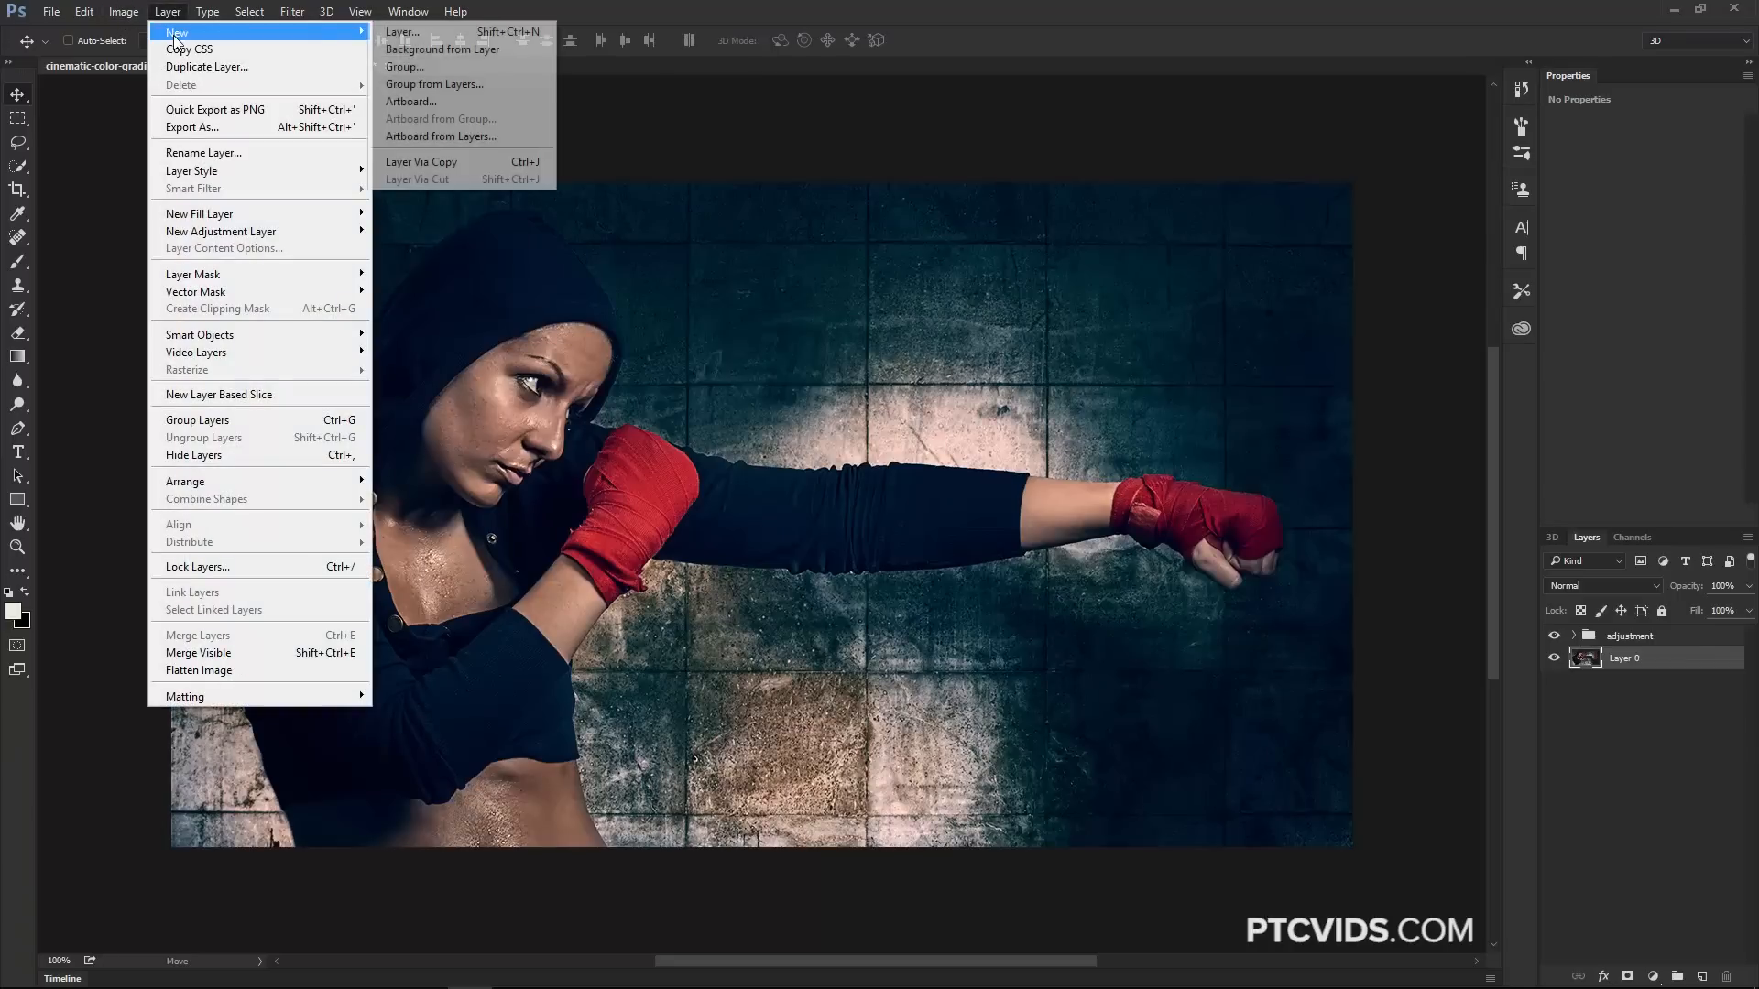
pyautogui.click(435, 50)
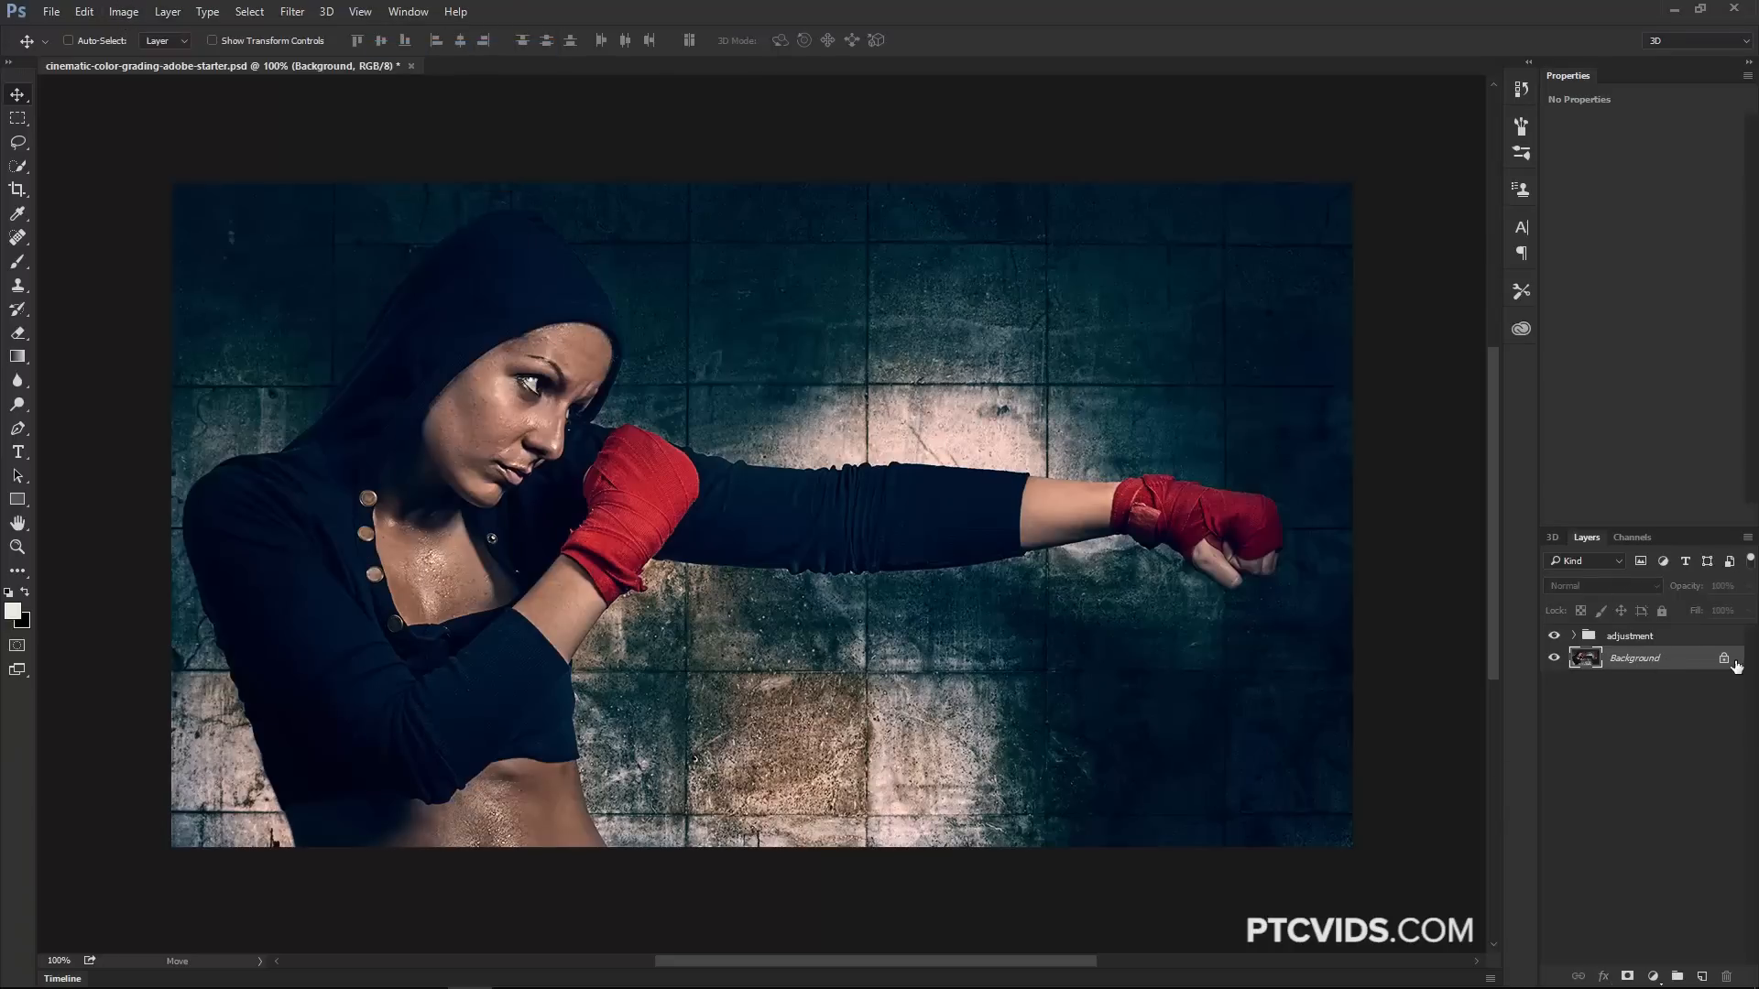
# Export the color grading as a CUBE color lookup table with 64 grid points and High quality, keeping the suggested file name.
pyautogui.click(55, 15)
pyautogui.moveTo(106, 284)
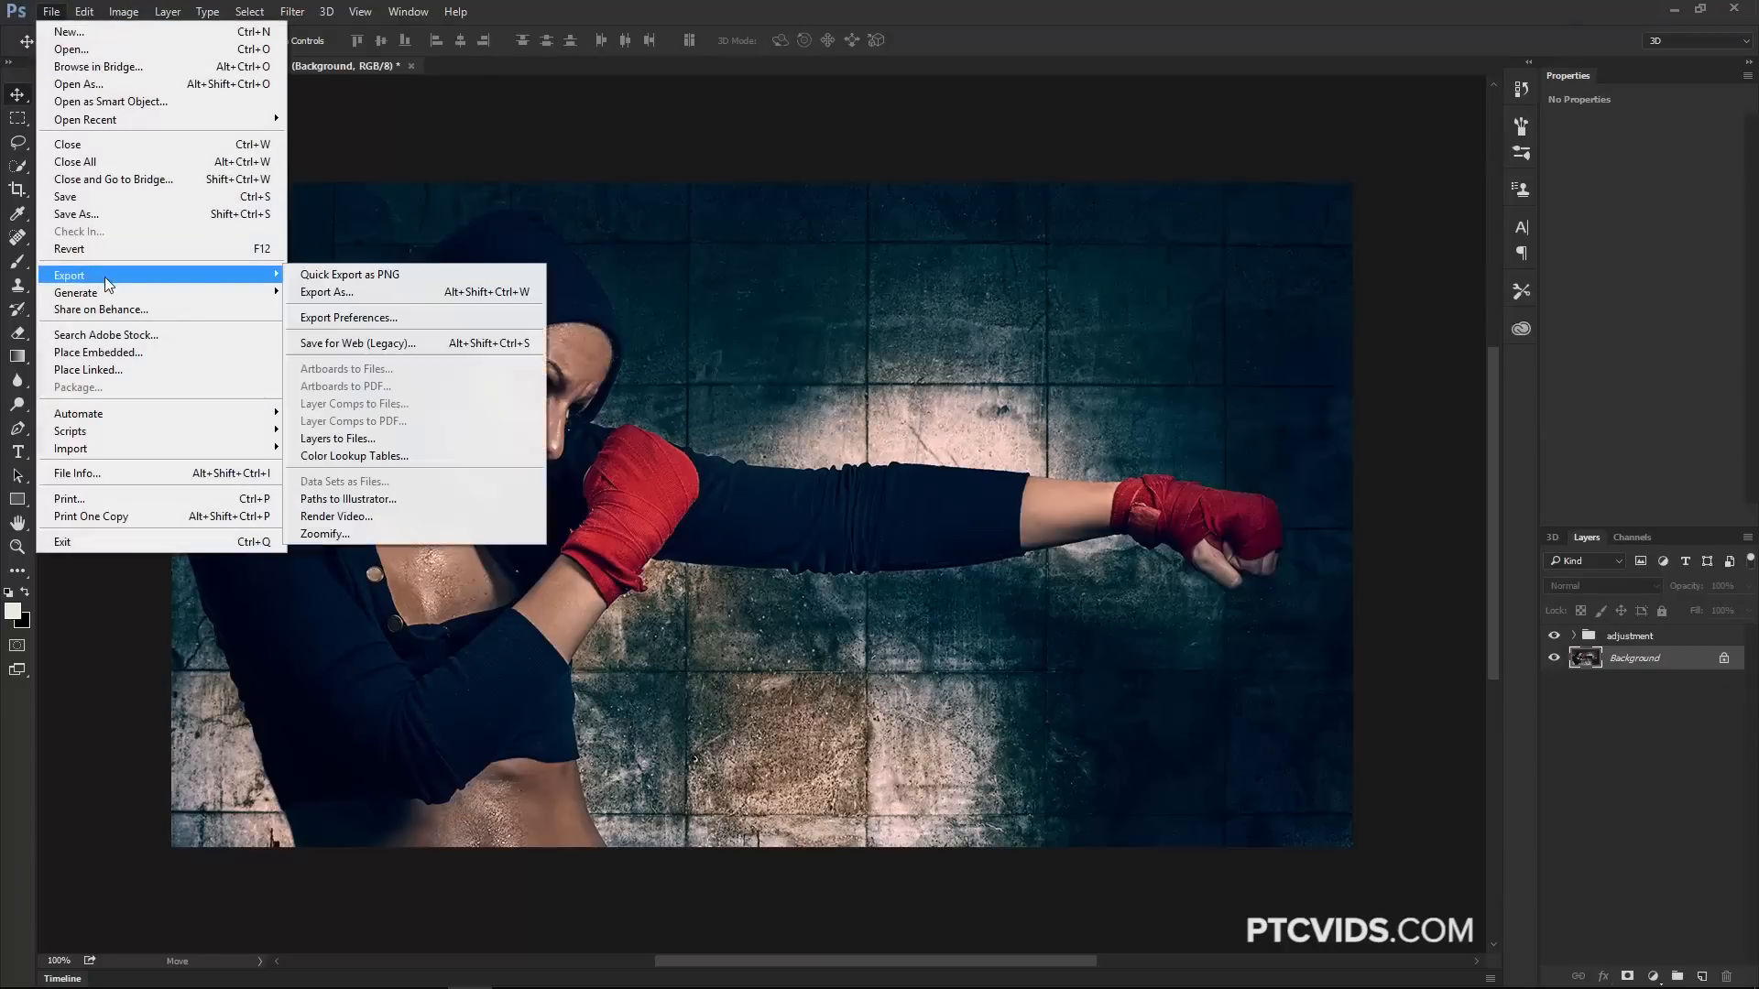
pyautogui.click(372, 457)
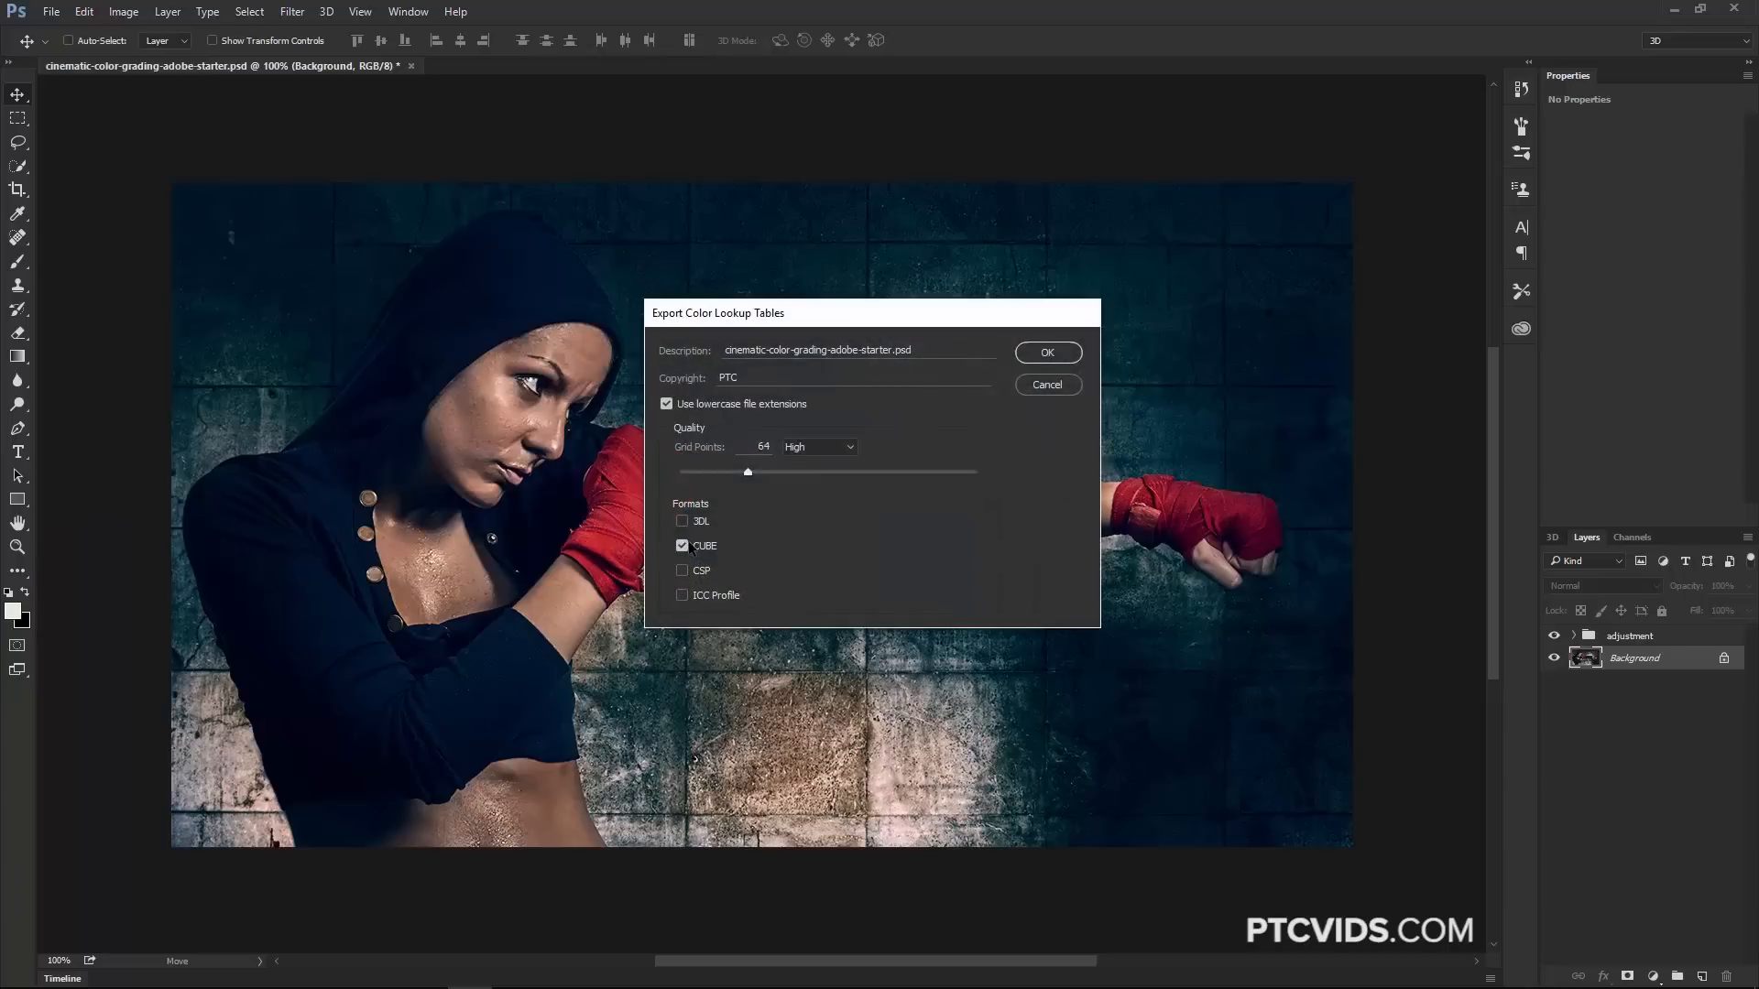
pyautogui.click(1047, 355)
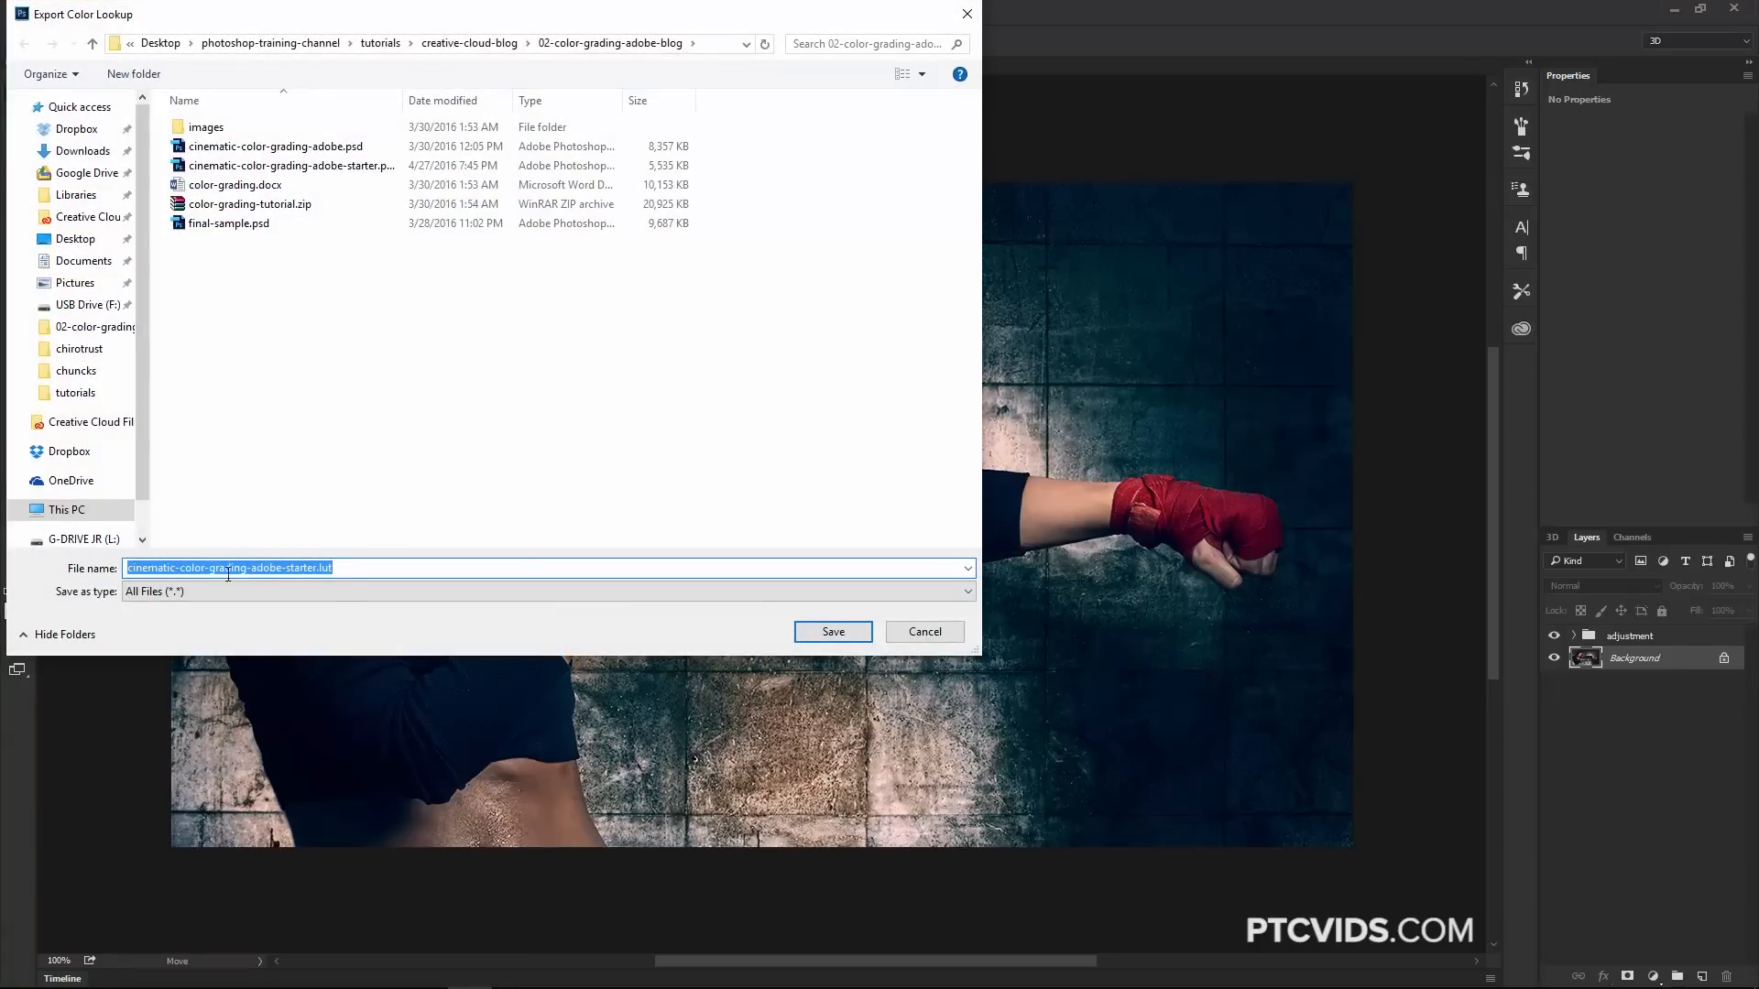
pyautogui.click(850, 645)
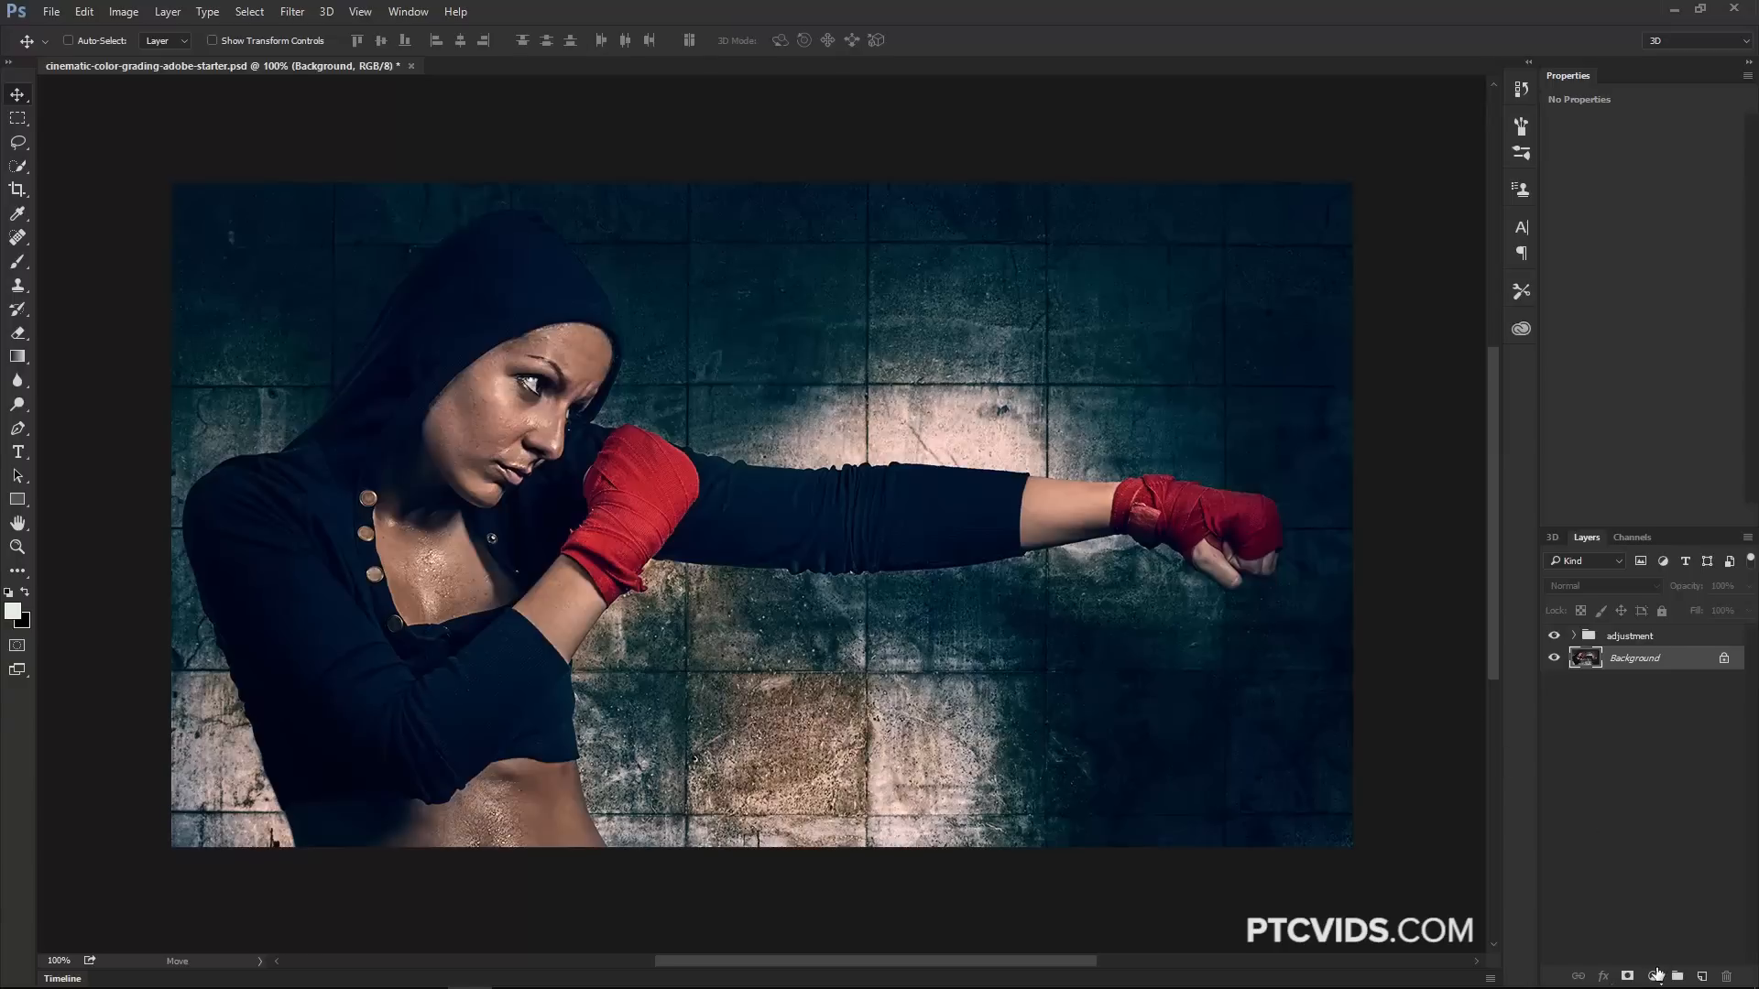
# Add a Color Lookup adjustment layer above the Background and load cinematic-color-grading-adobe-starter.cube as its 3D LUT.
pyautogui.click(1655, 974)
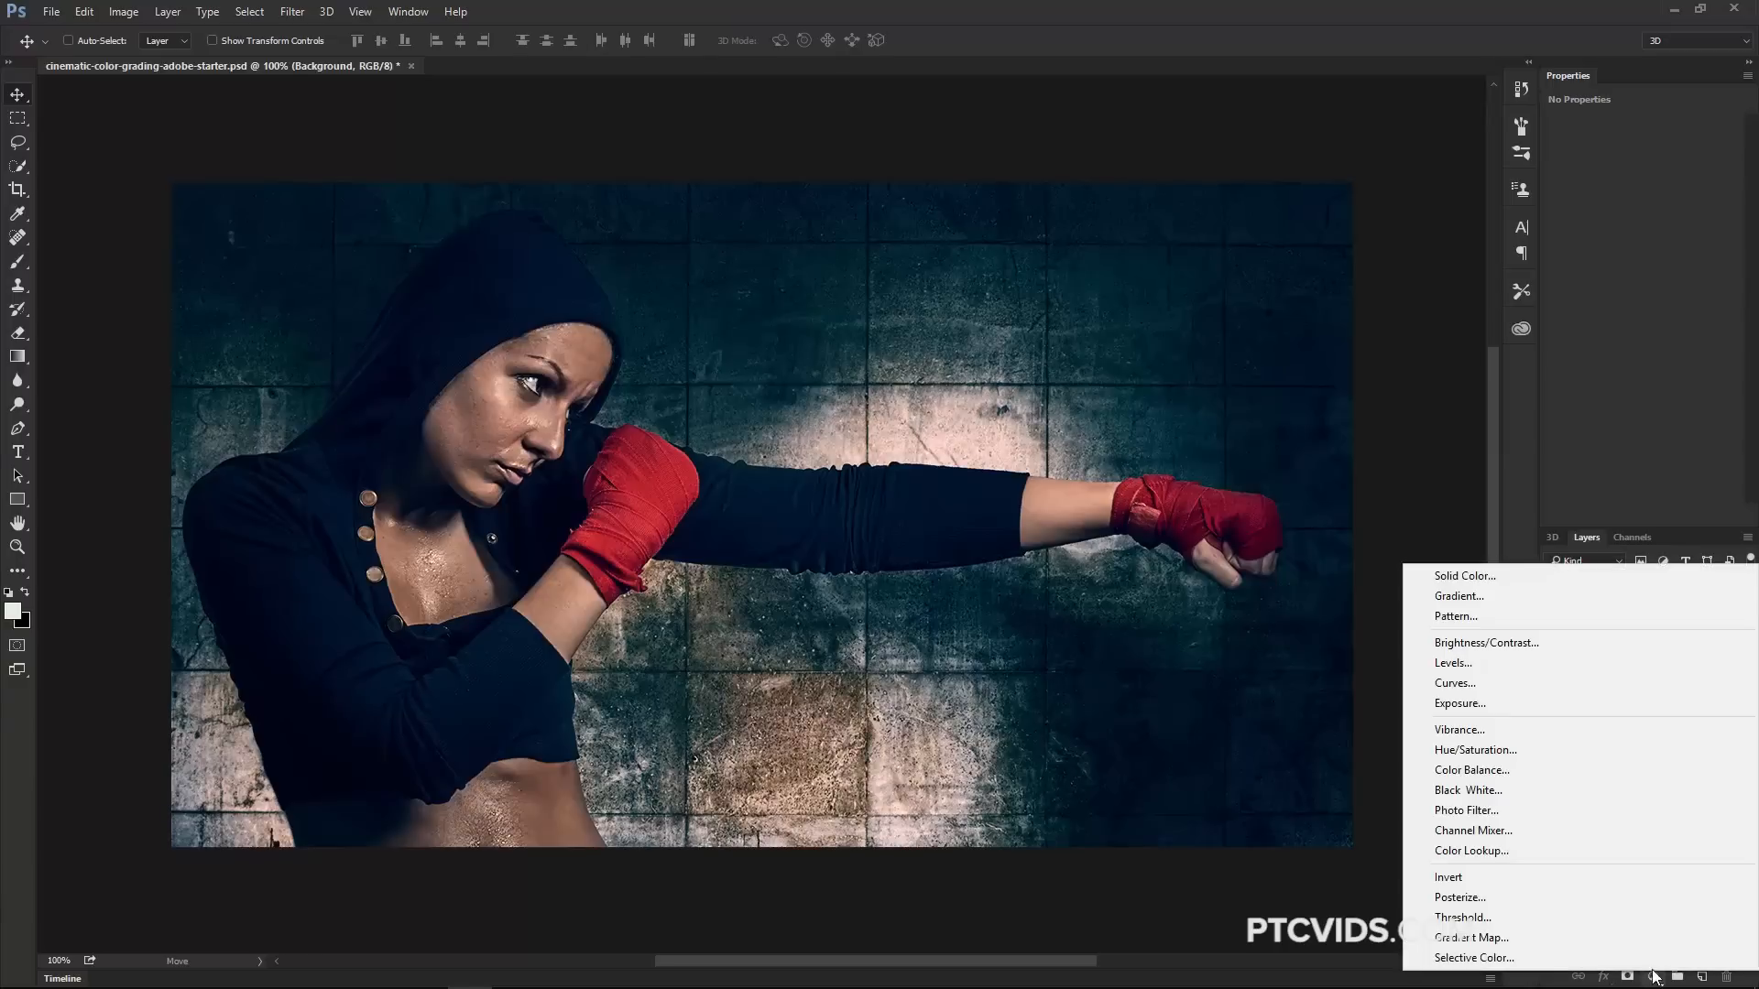
pyautogui.click(1469, 851)
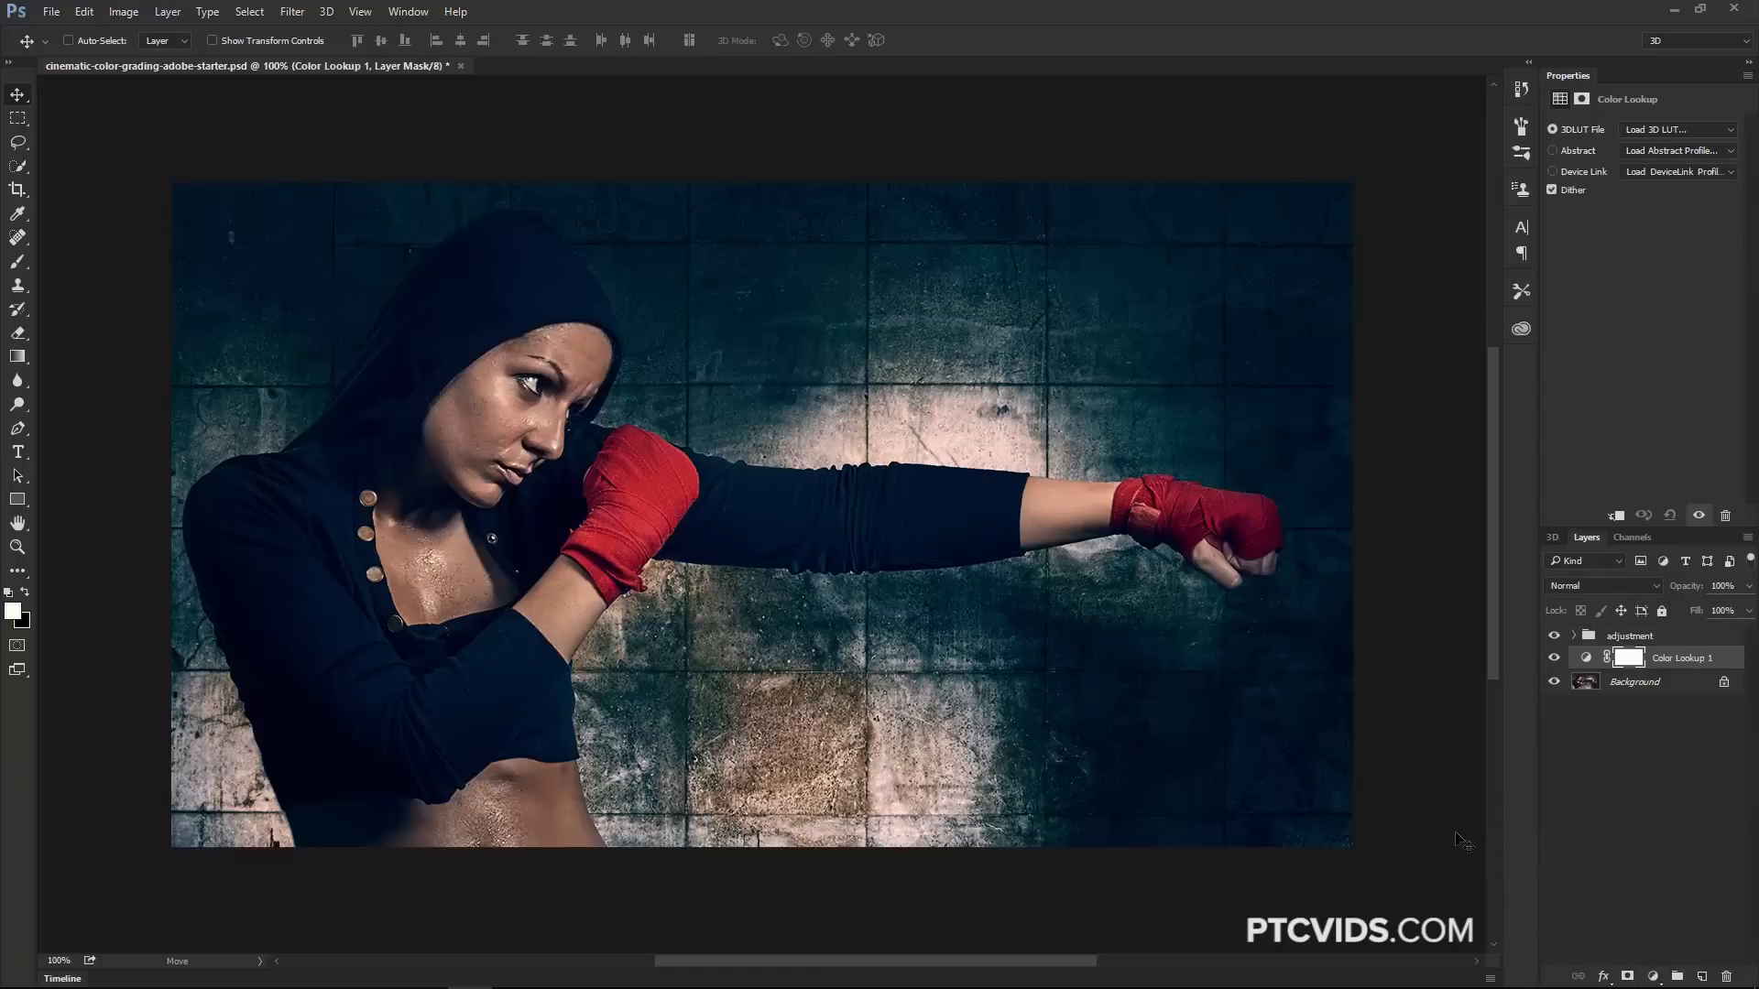
pyautogui.click(1676, 129)
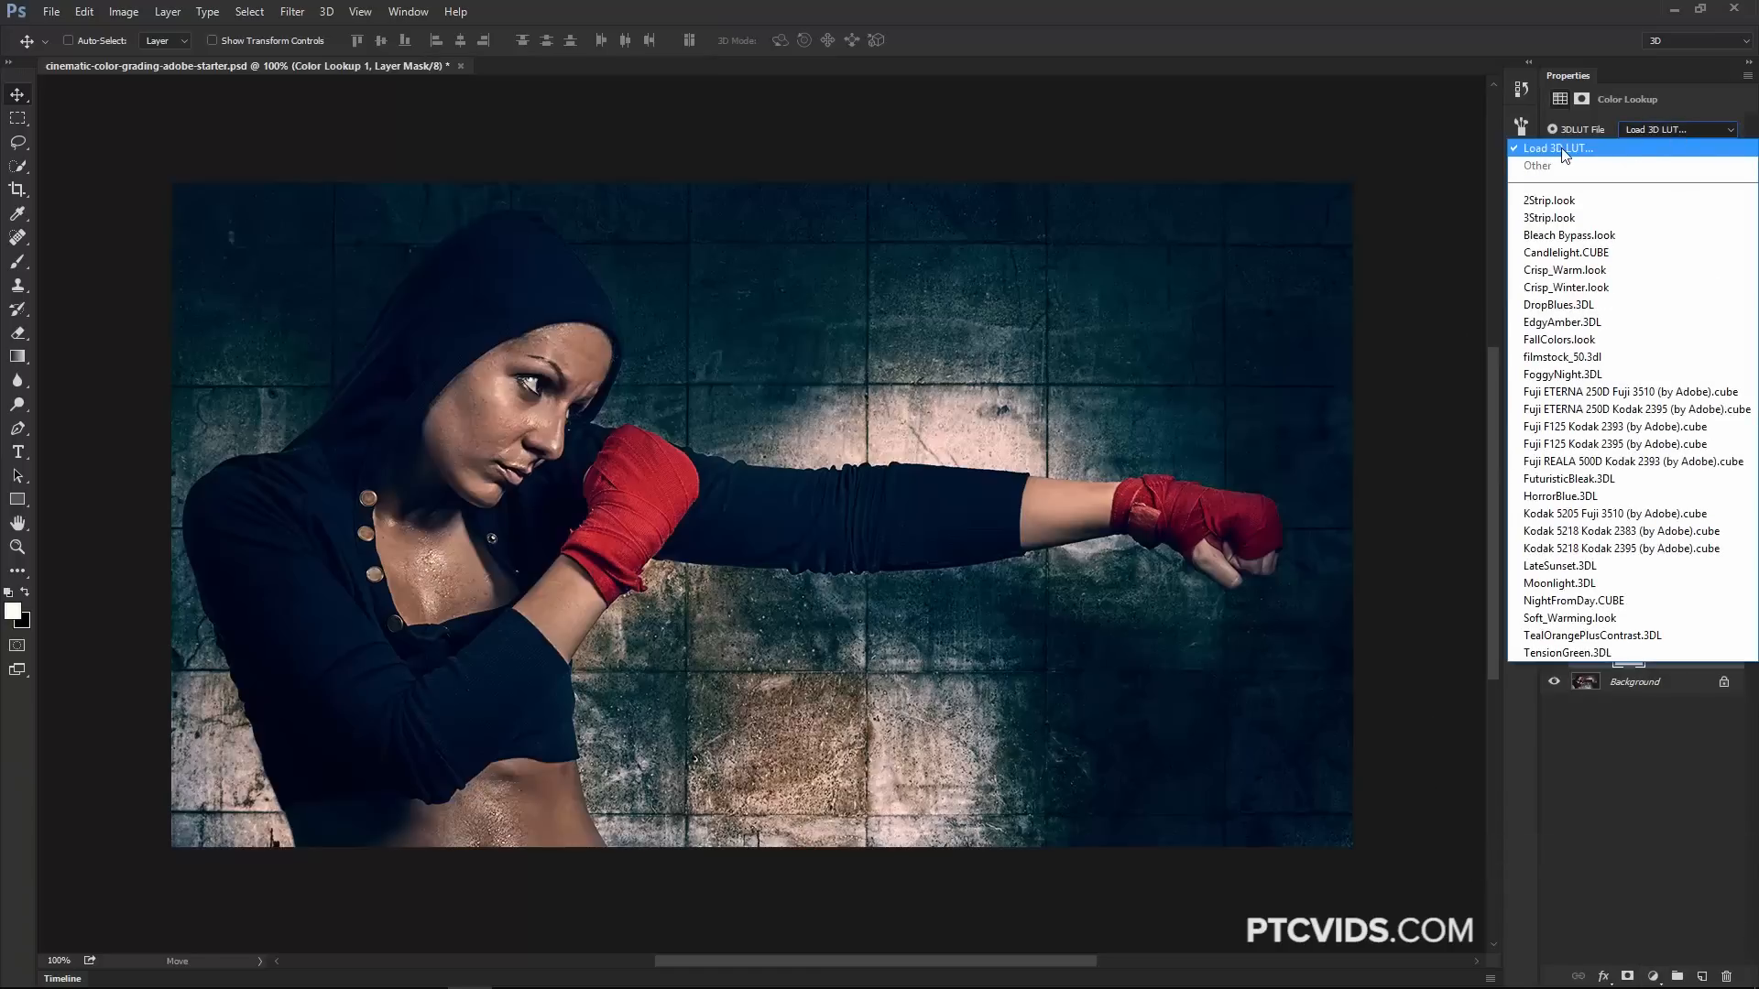
pyautogui.click(1561, 150)
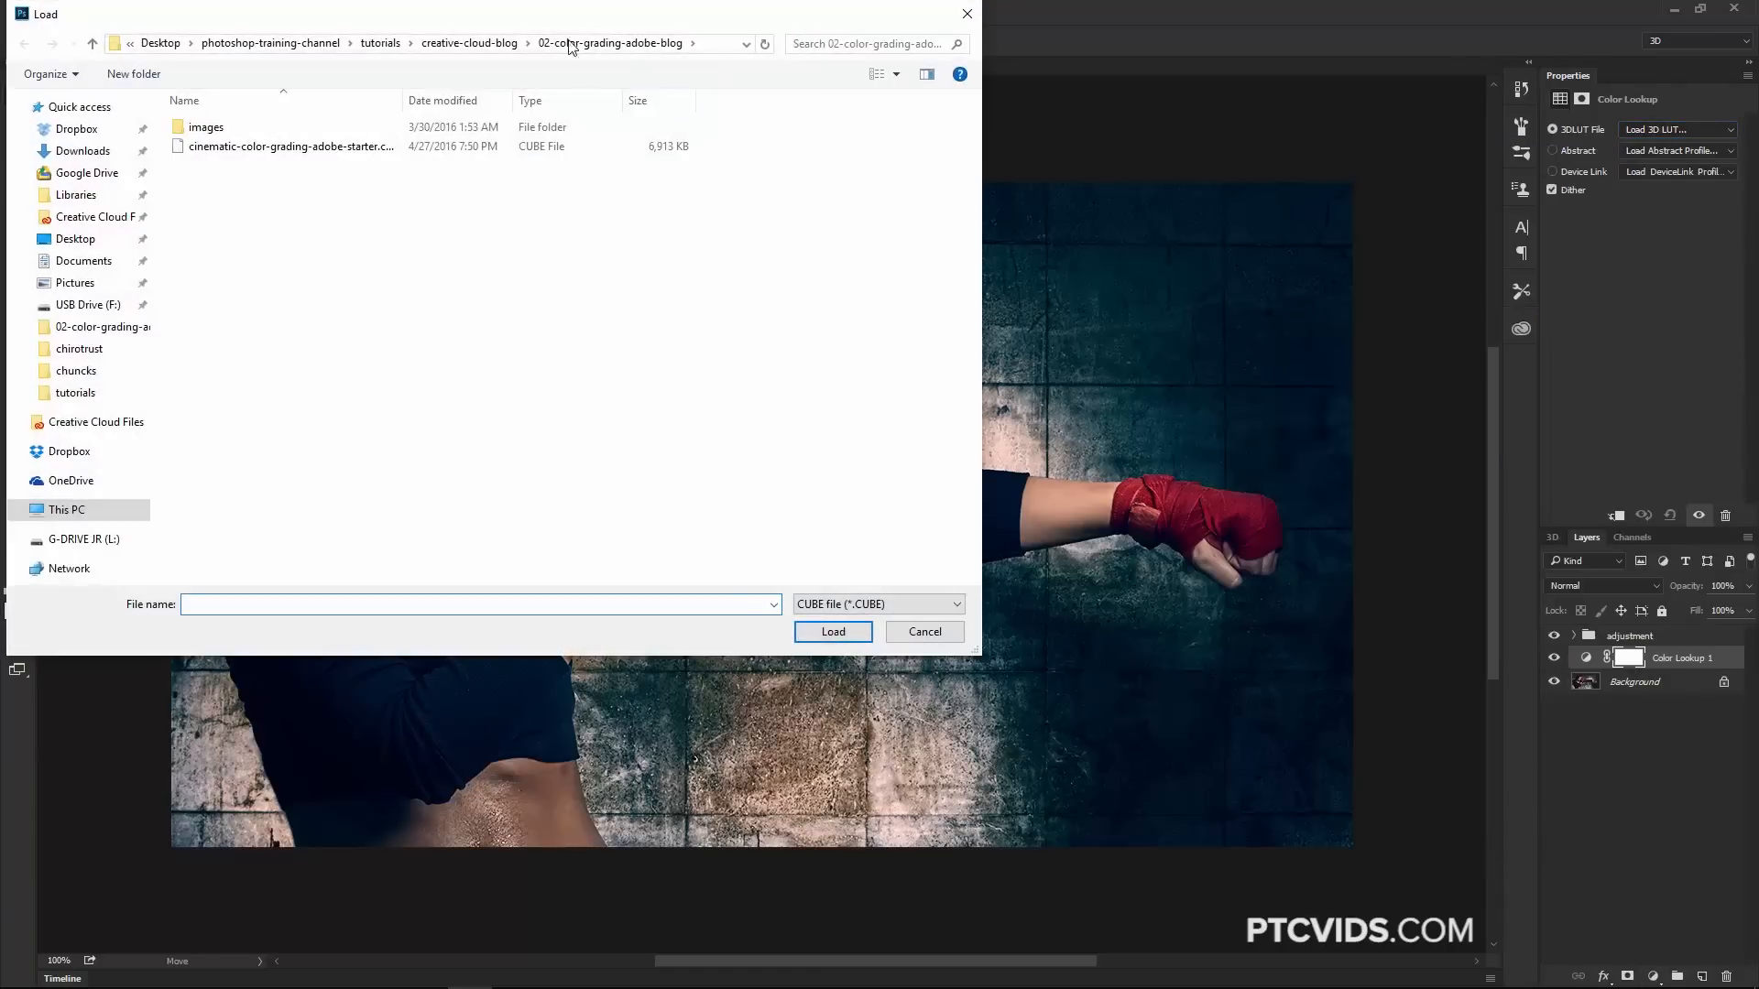
pyautogui.moveTo(675, 83); pyautogui.dragTo(661, 101)
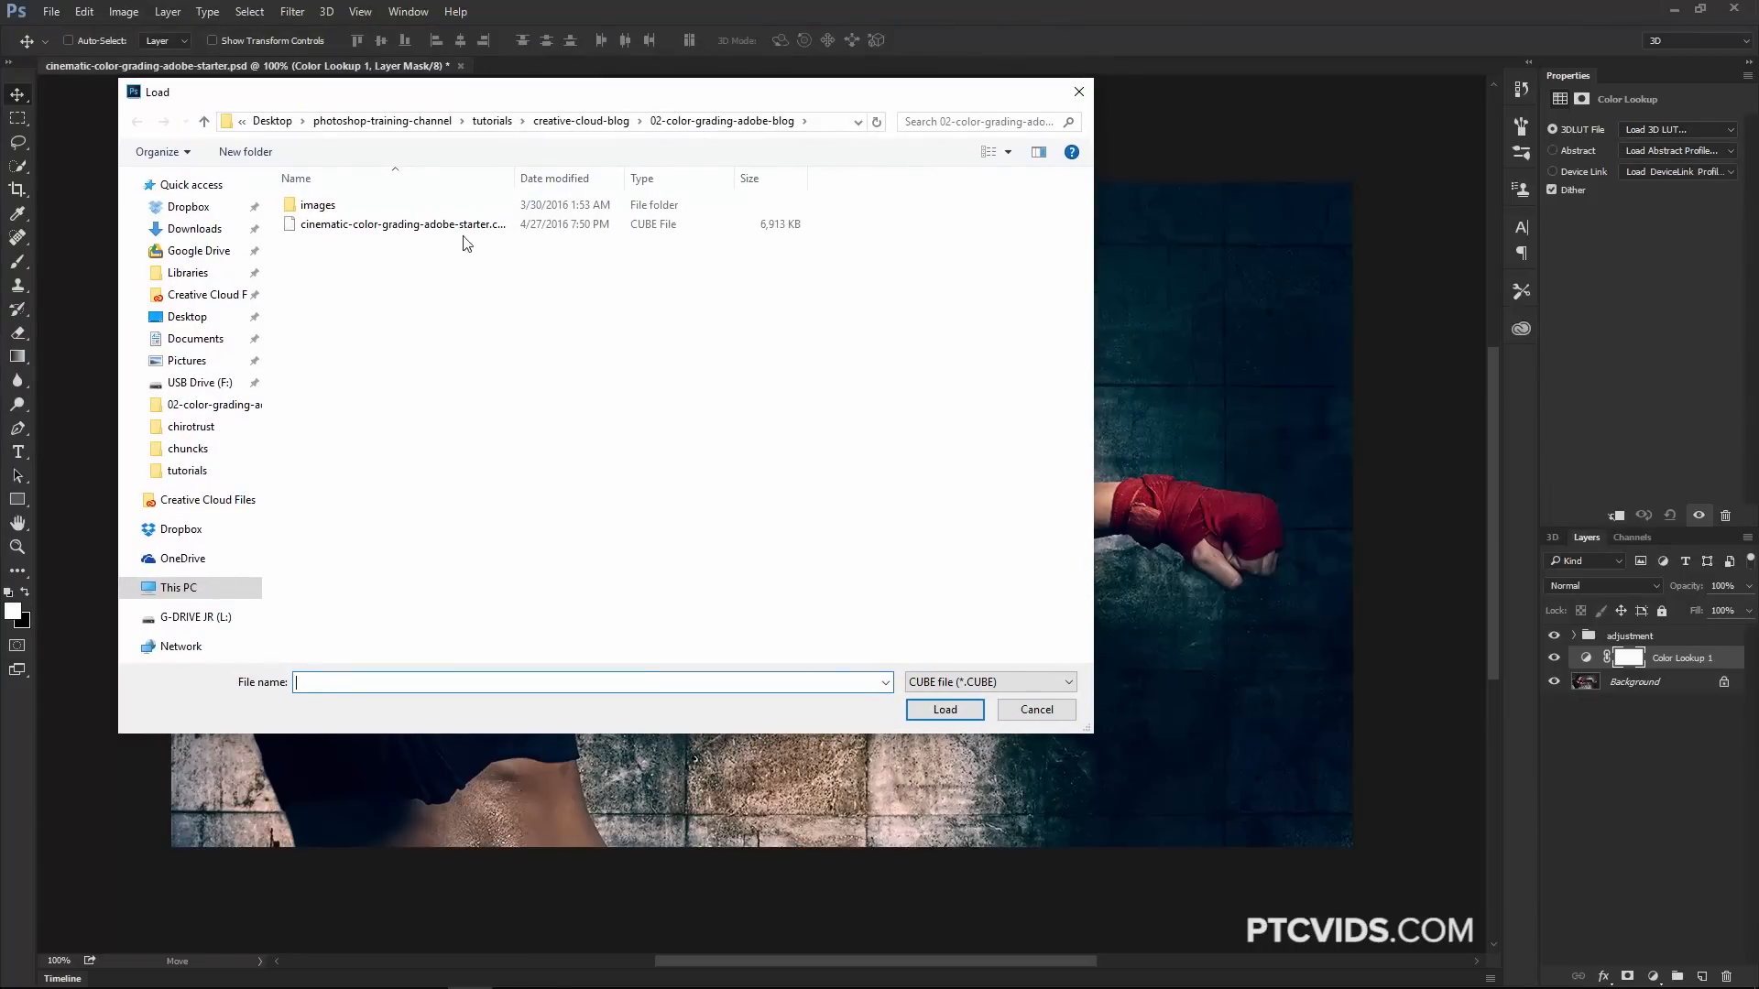
pyautogui.click(374, 233)
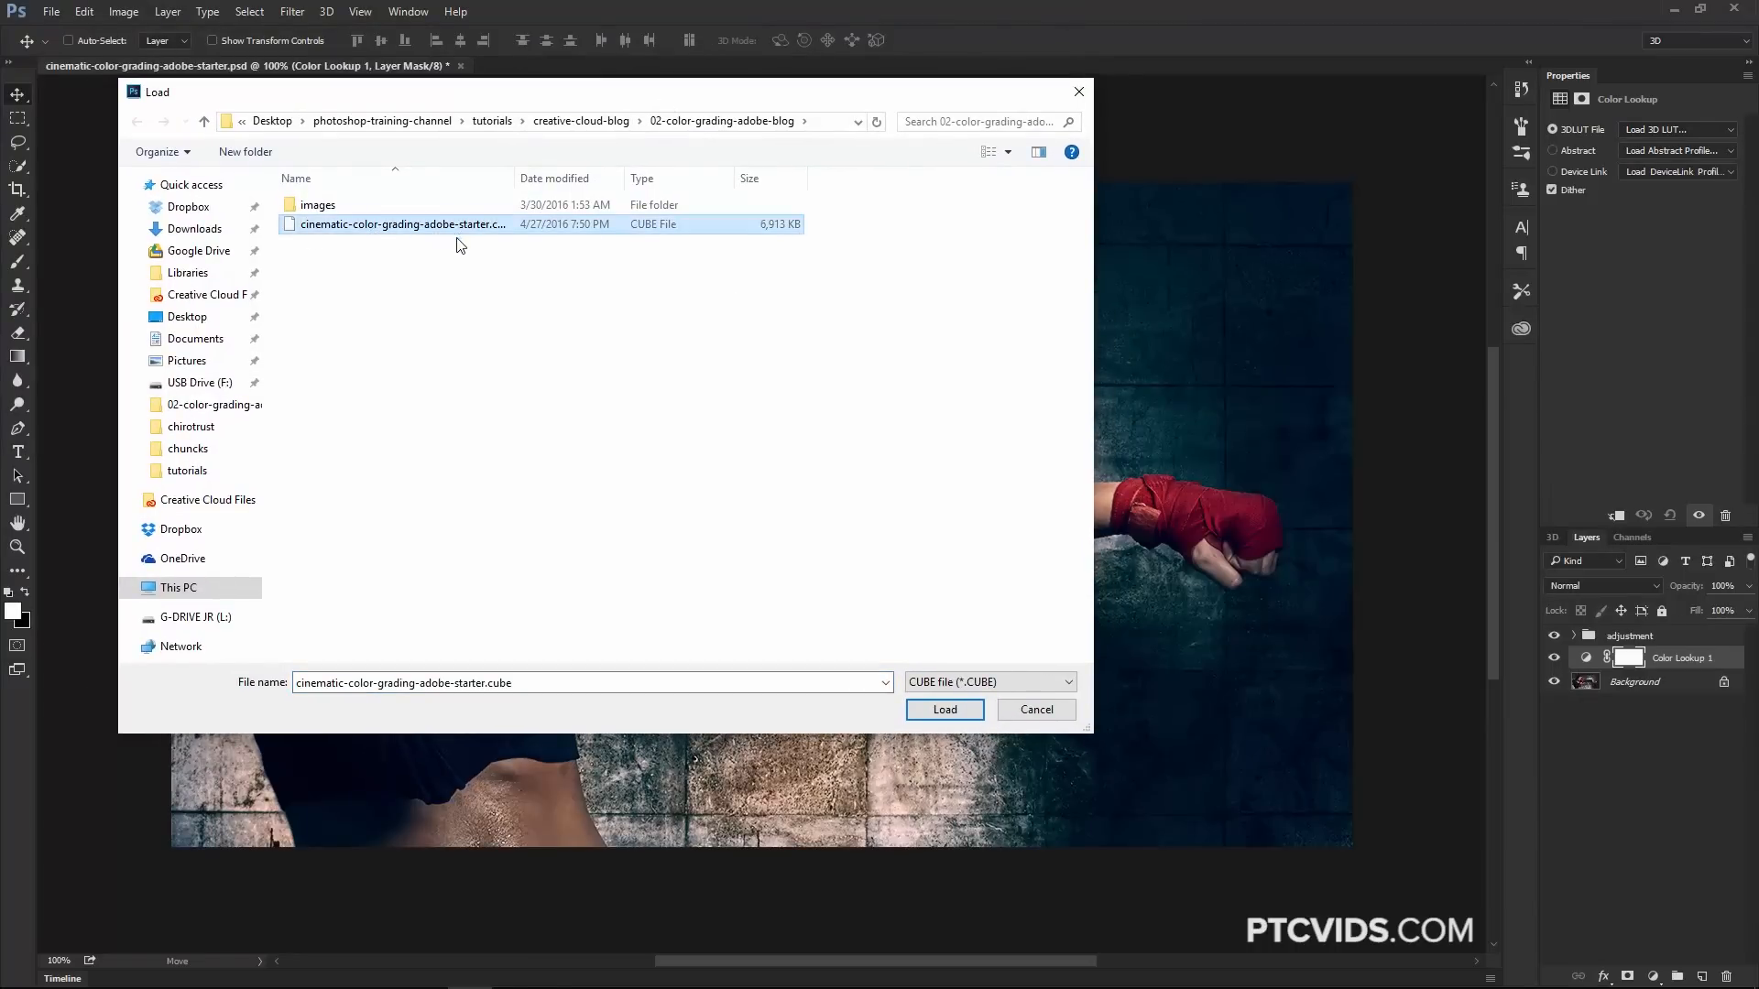
pyautogui.click(929, 715)
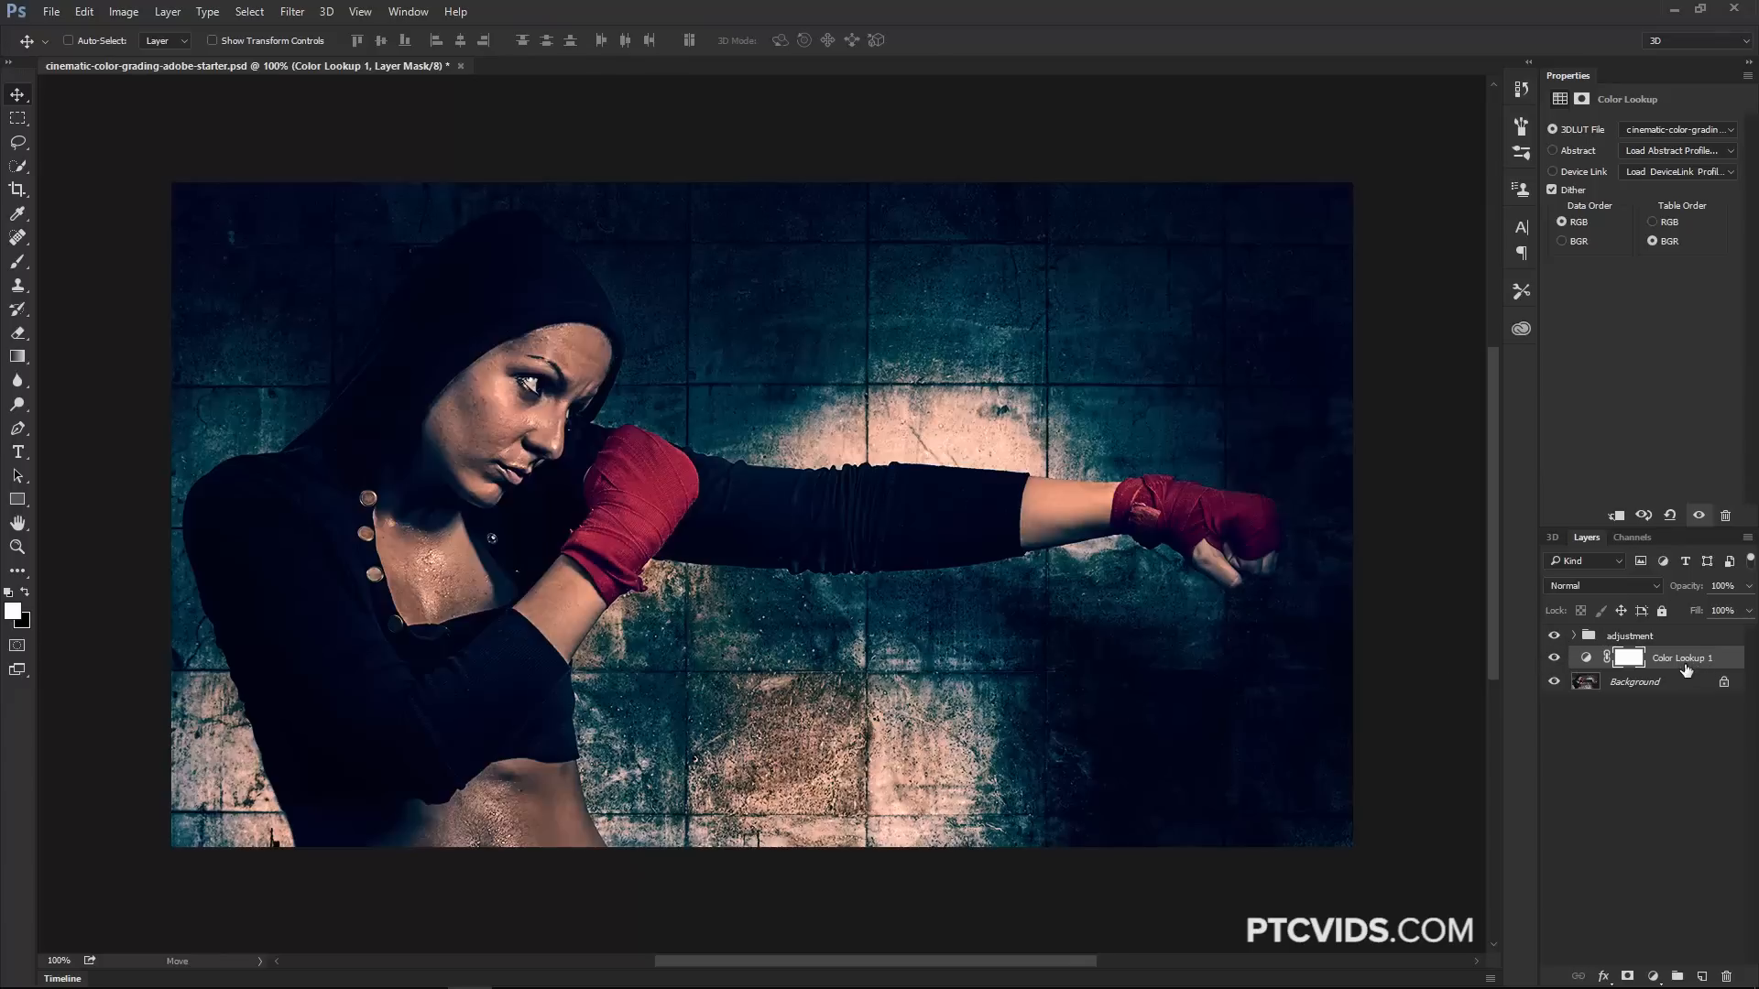
# Compare the adjustment group with the Color Lookup 1 layer by alternating their visibility, leaving the group hidden and the lookup visible.
pyautogui.click(1554, 635)
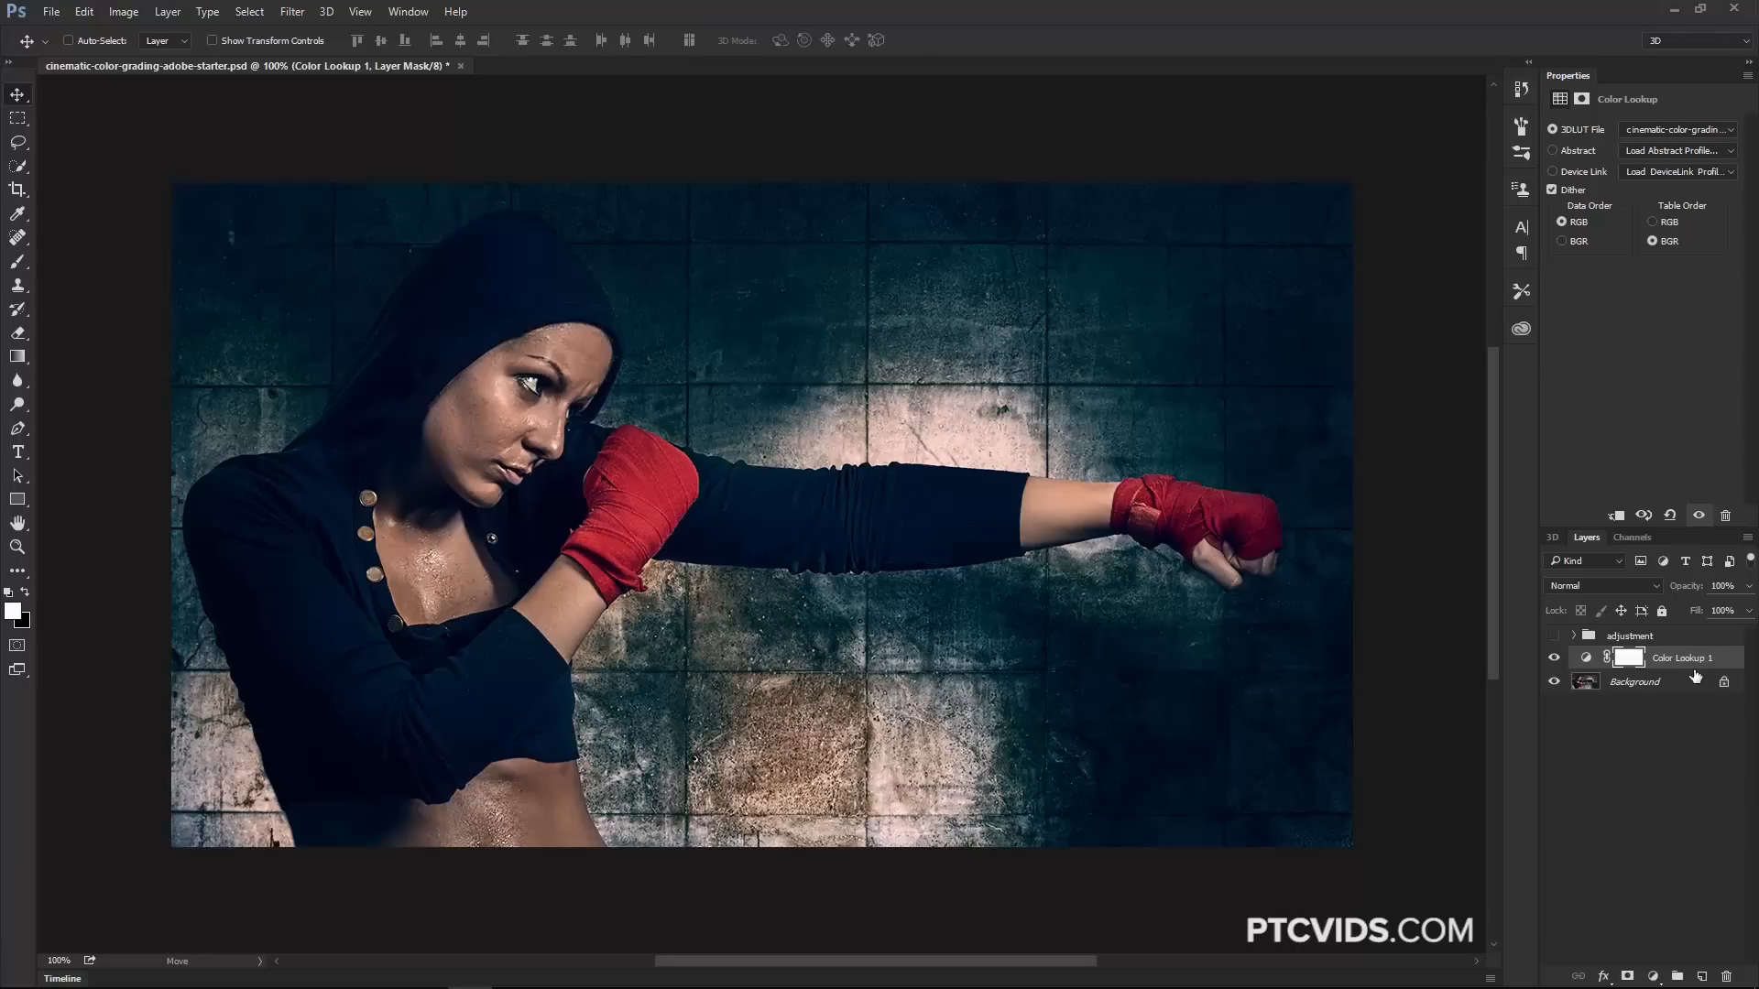
pyautogui.click(1554, 658)
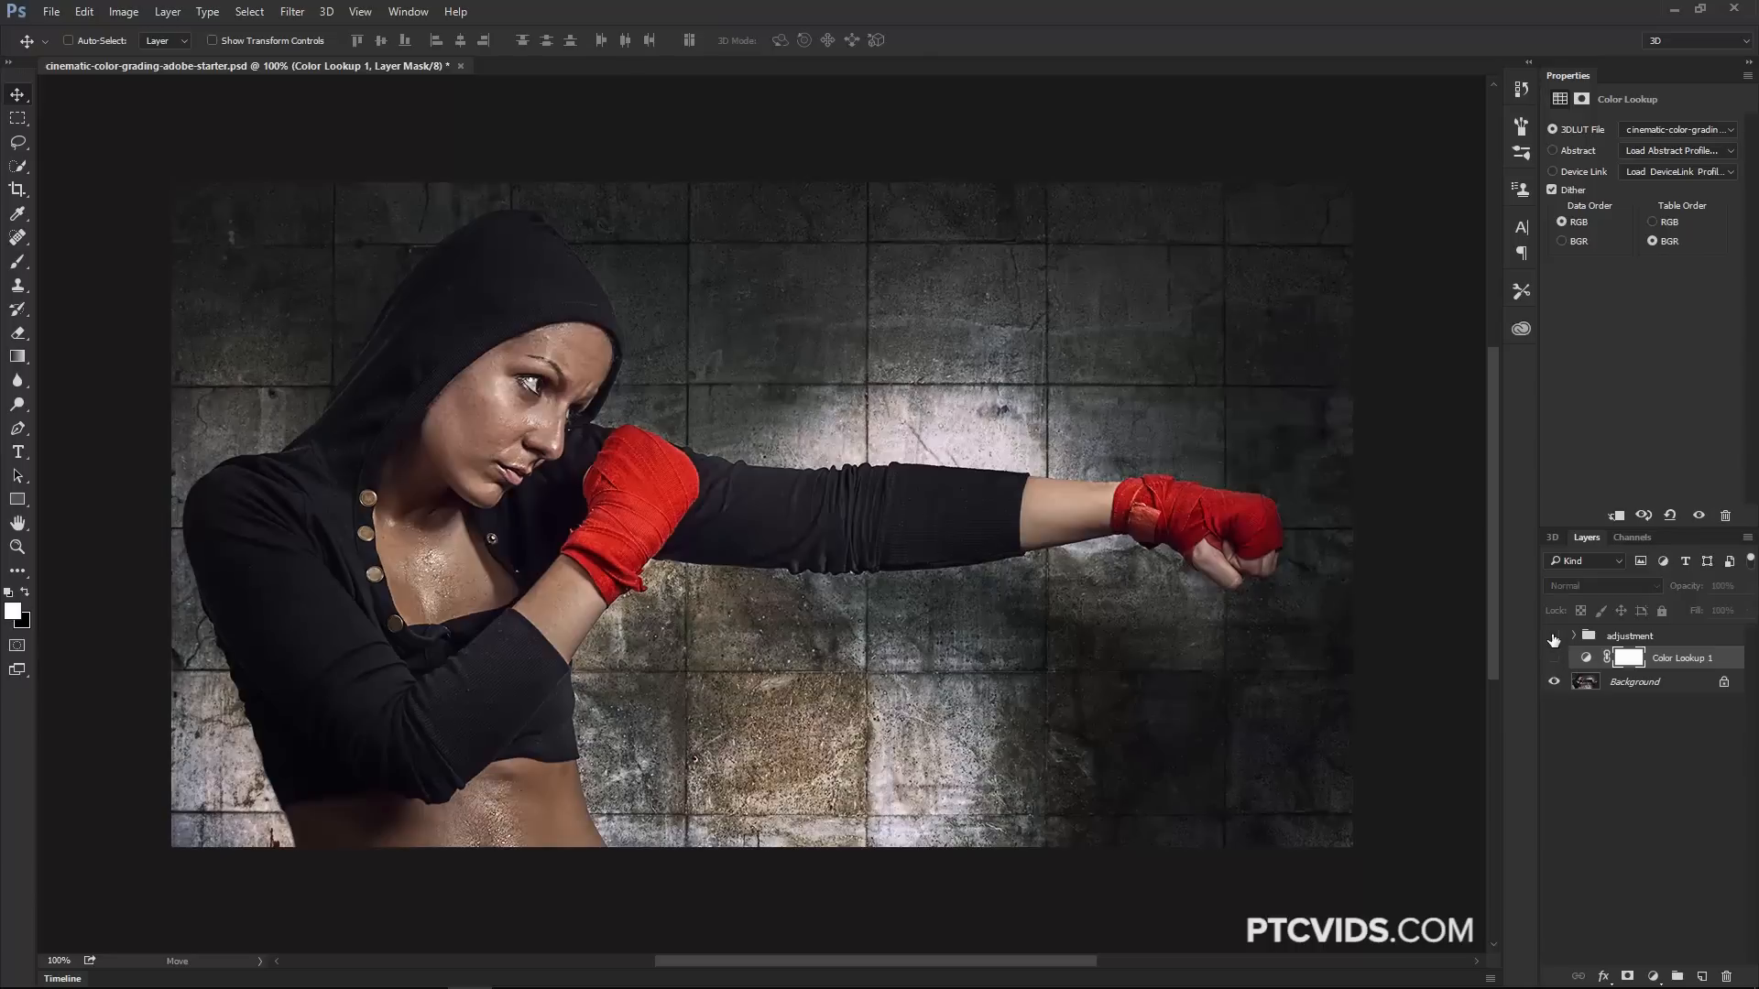
pyautogui.click(1553, 636)
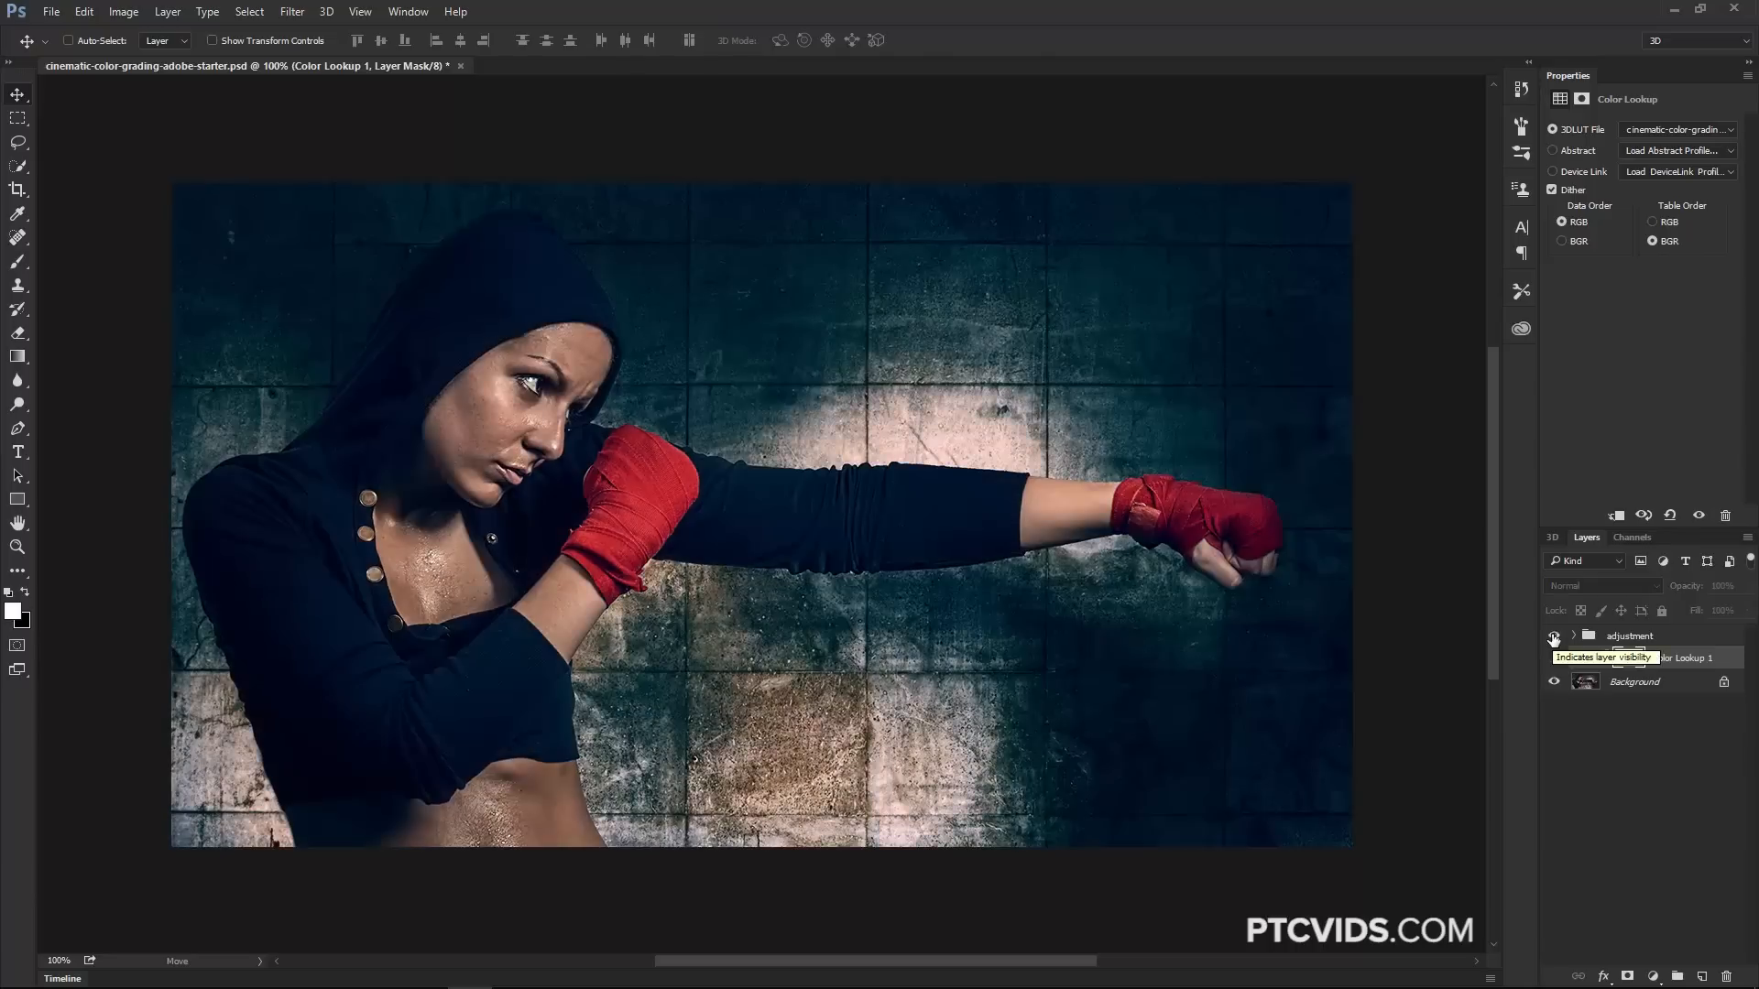
pyautogui.click(1554, 636)
pyautogui.click(1554, 659)
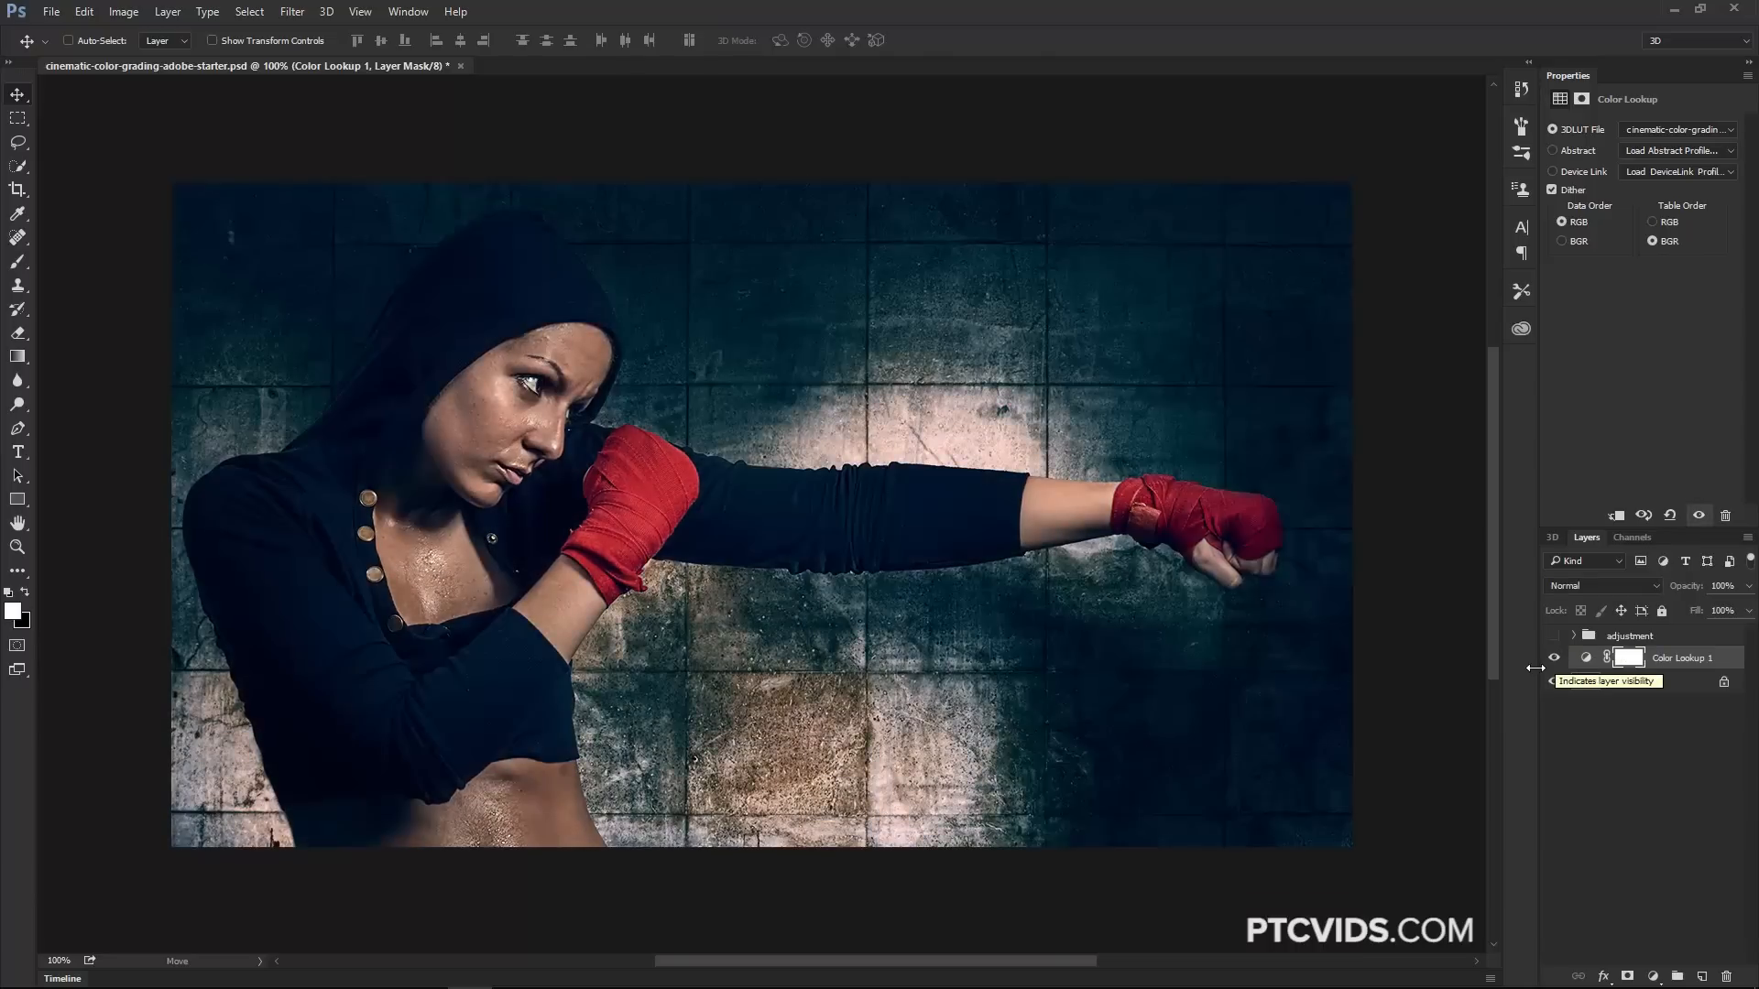
pyautogui.click(1554, 657)
pyautogui.click(1554, 636)
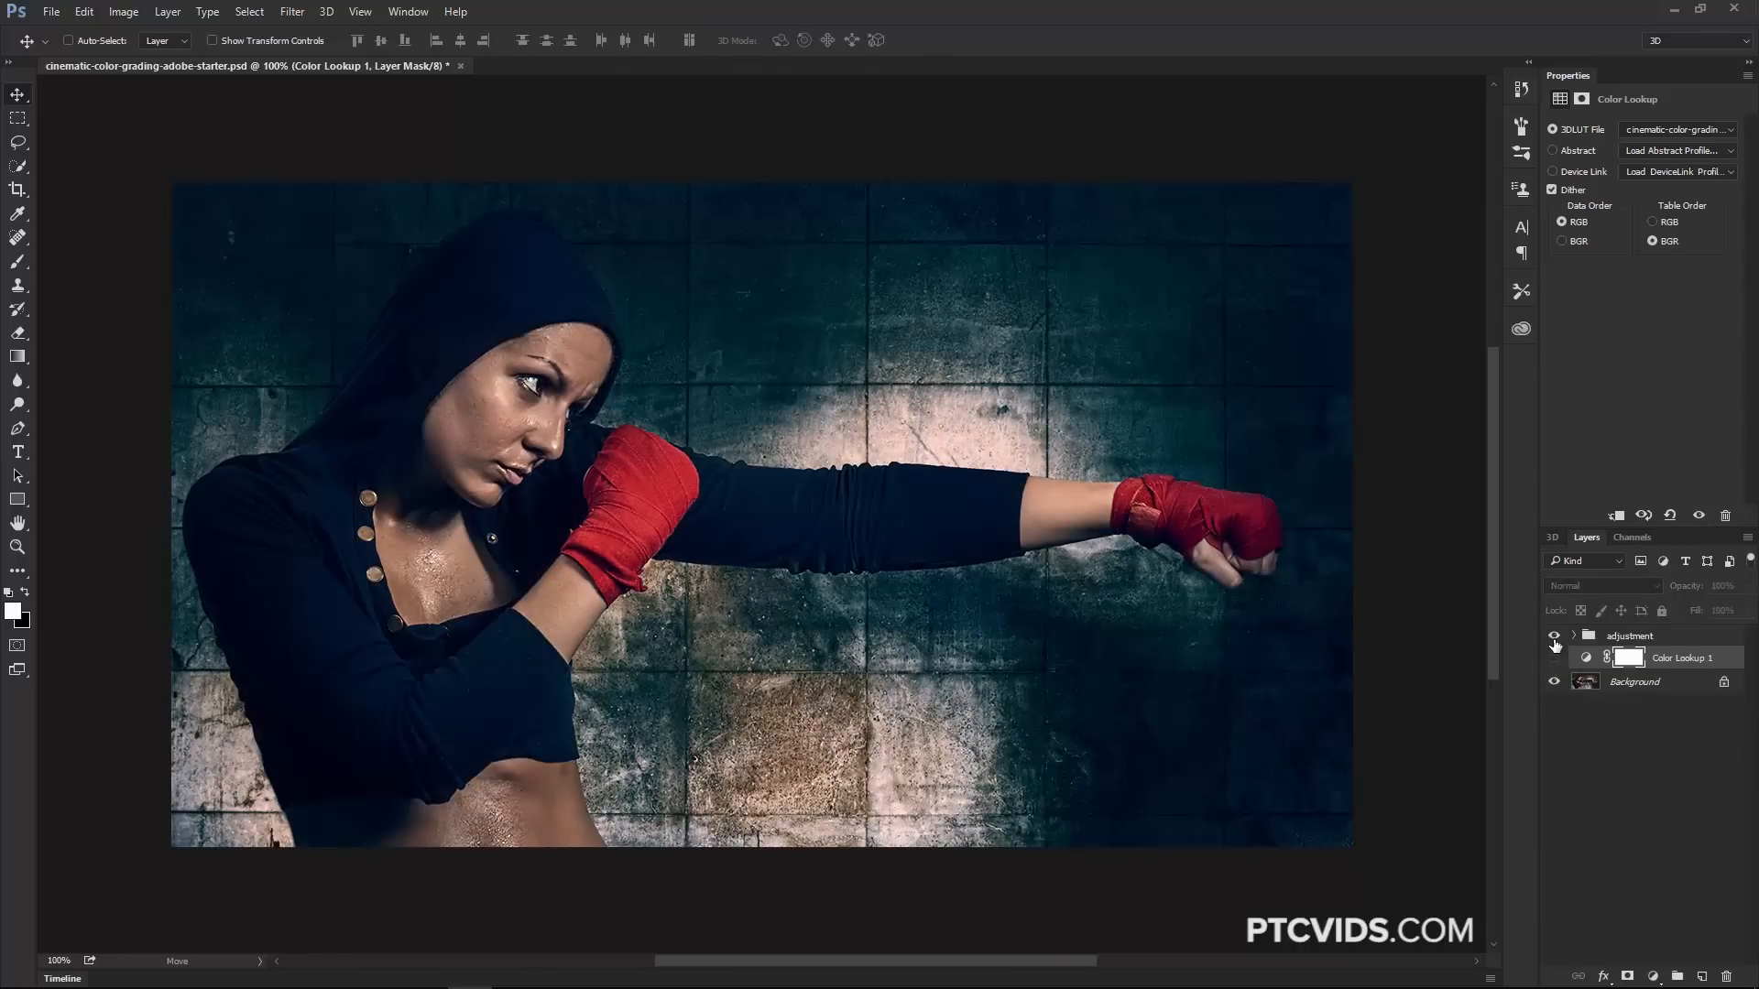
pyautogui.click(1575, 638)
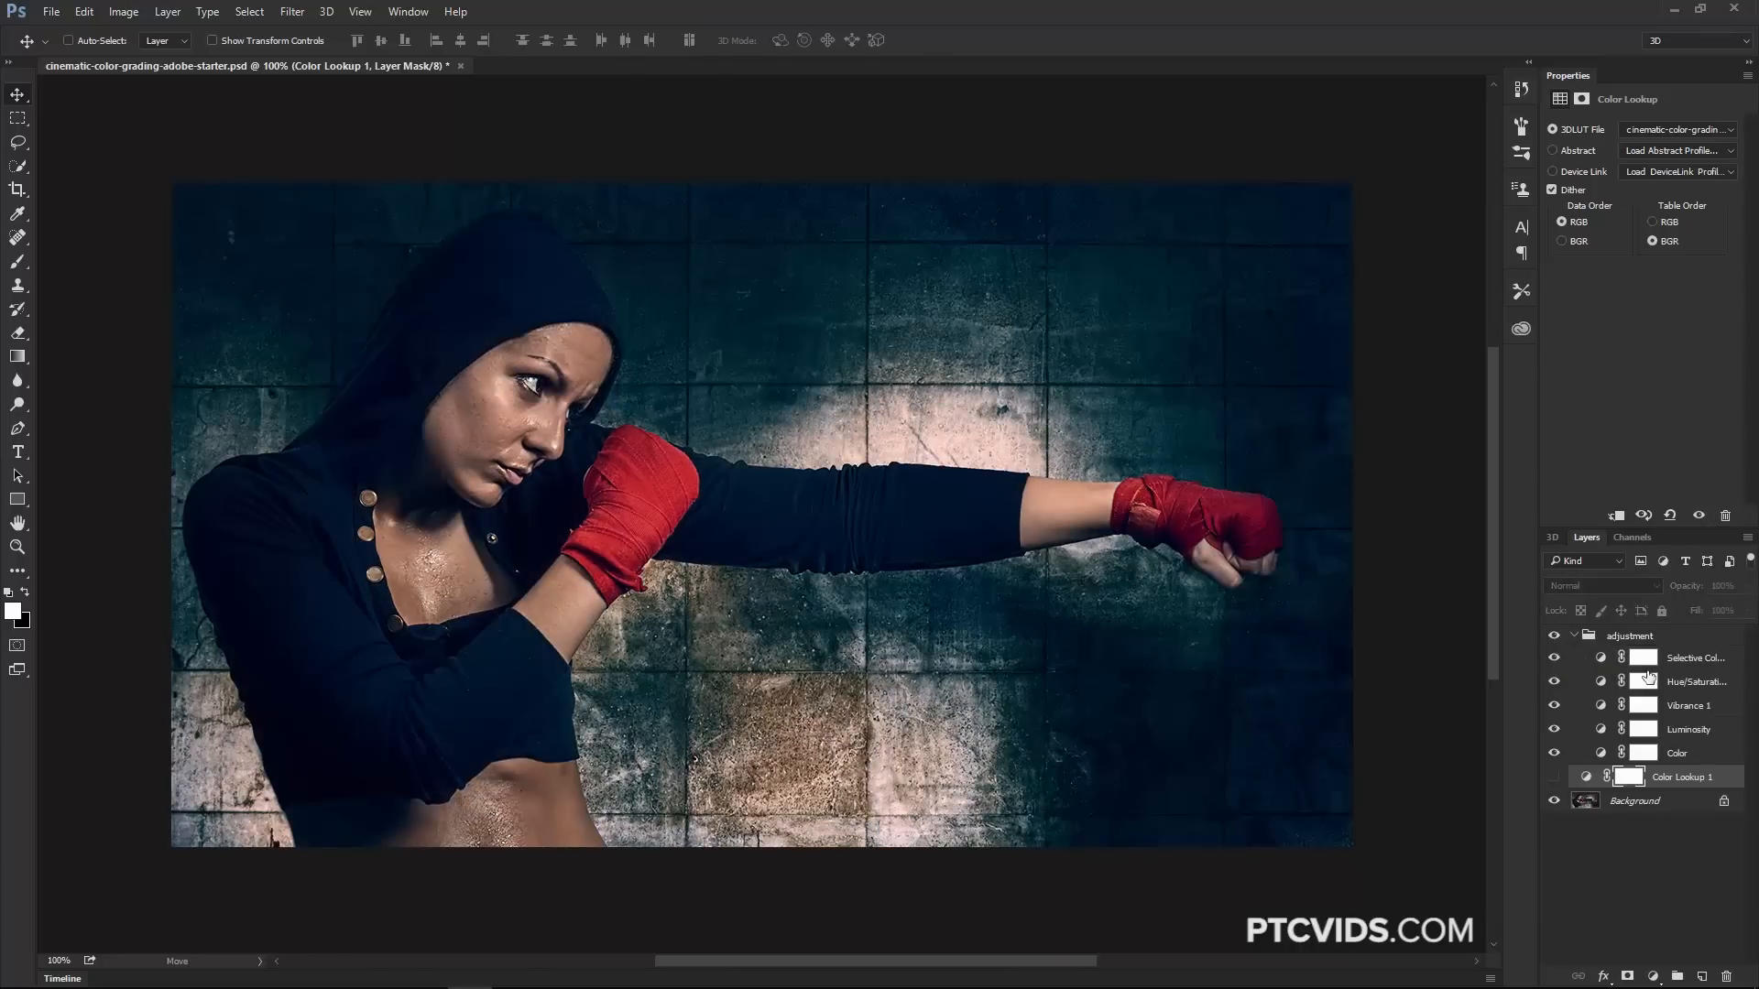
pyautogui.click(1575, 637)
pyautogui.click(1554, 636)
pyautogui.click(1554, 657)
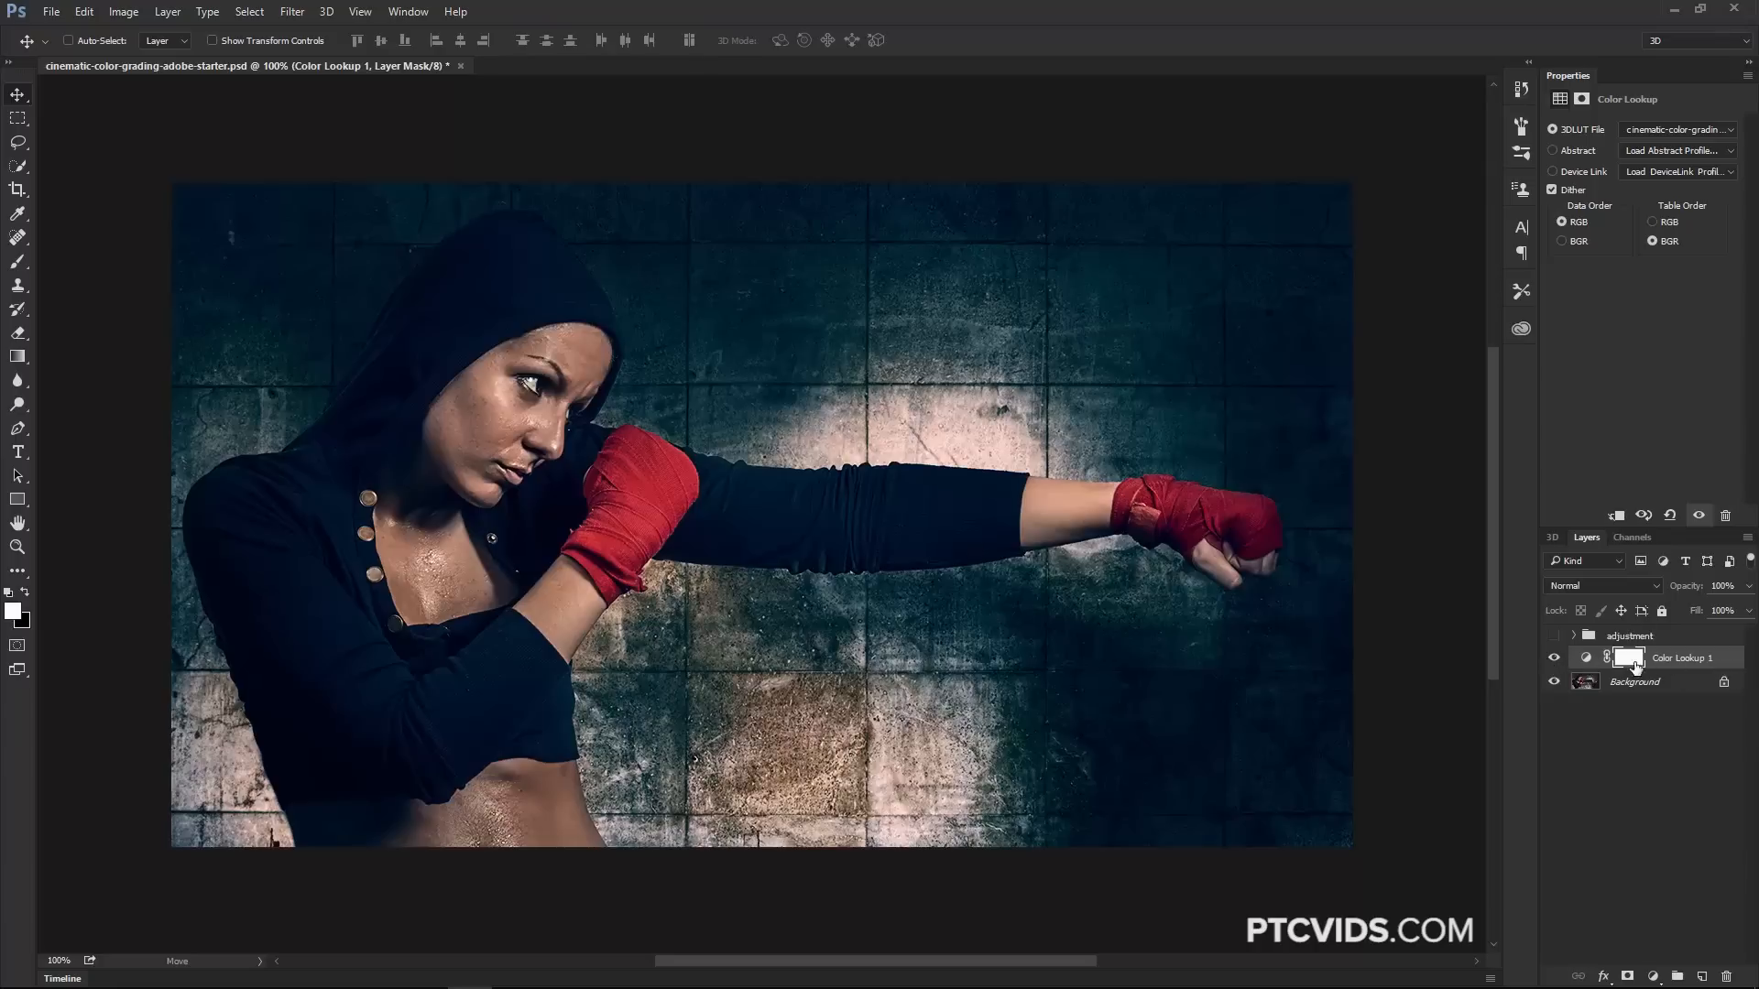
# Try a lower opacity on the Color Lookup 1 layer, then set it back to 100%.
pyautogui.moveTo(1692, 589); pyautogui.dragTo(1676, 591)
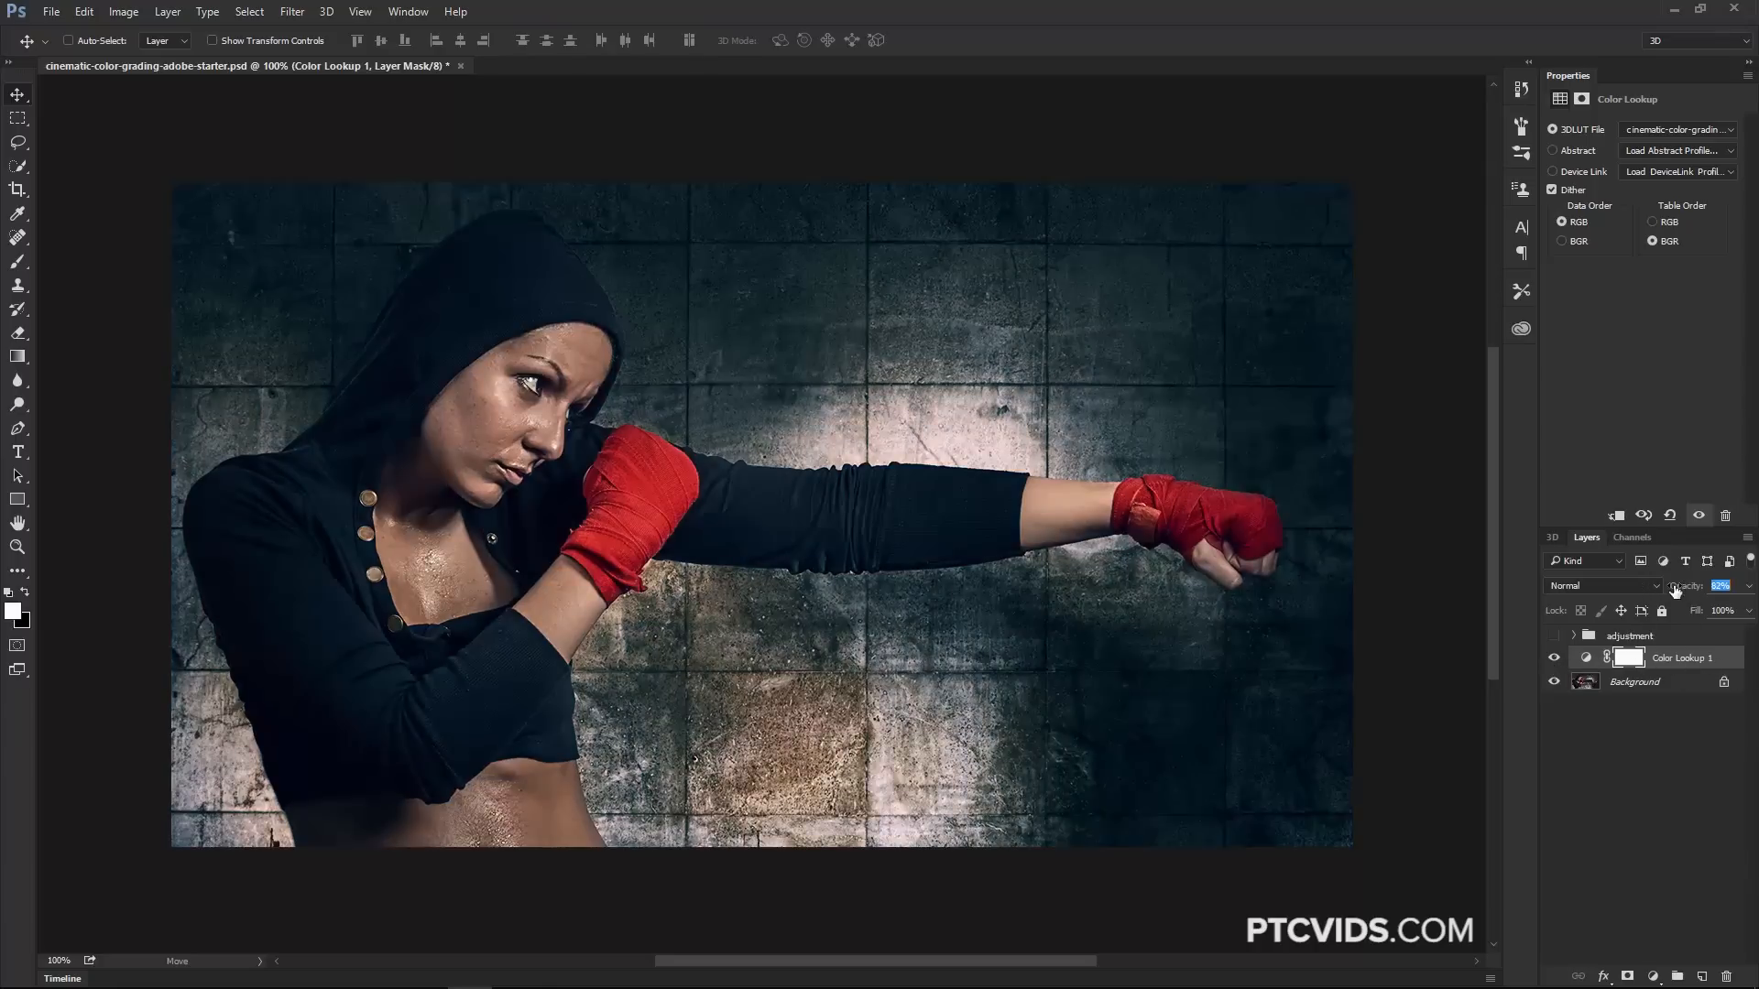
pyautogui.write('100')
pyautogui.press('Return')
# Look over the blending modes available for Color Lookup 1, keep Normal, and deselect the layer.
pyautogui.click(1618, 588)
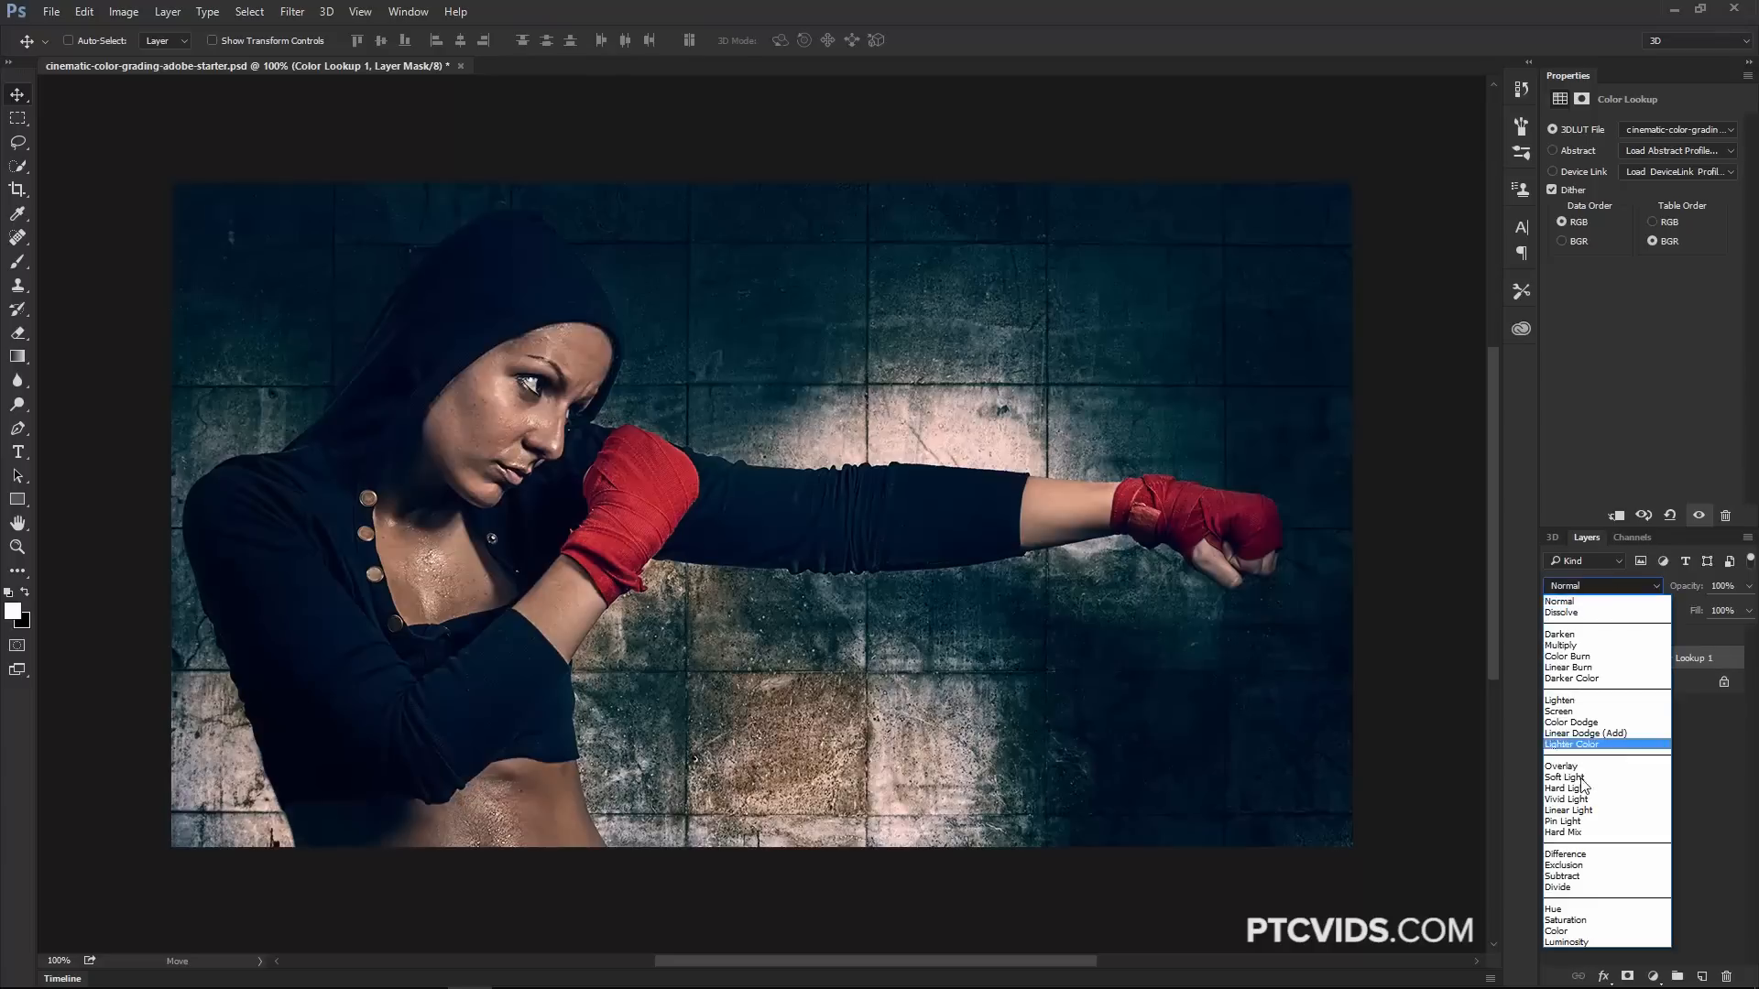
pyautogui.click(1717, 636)
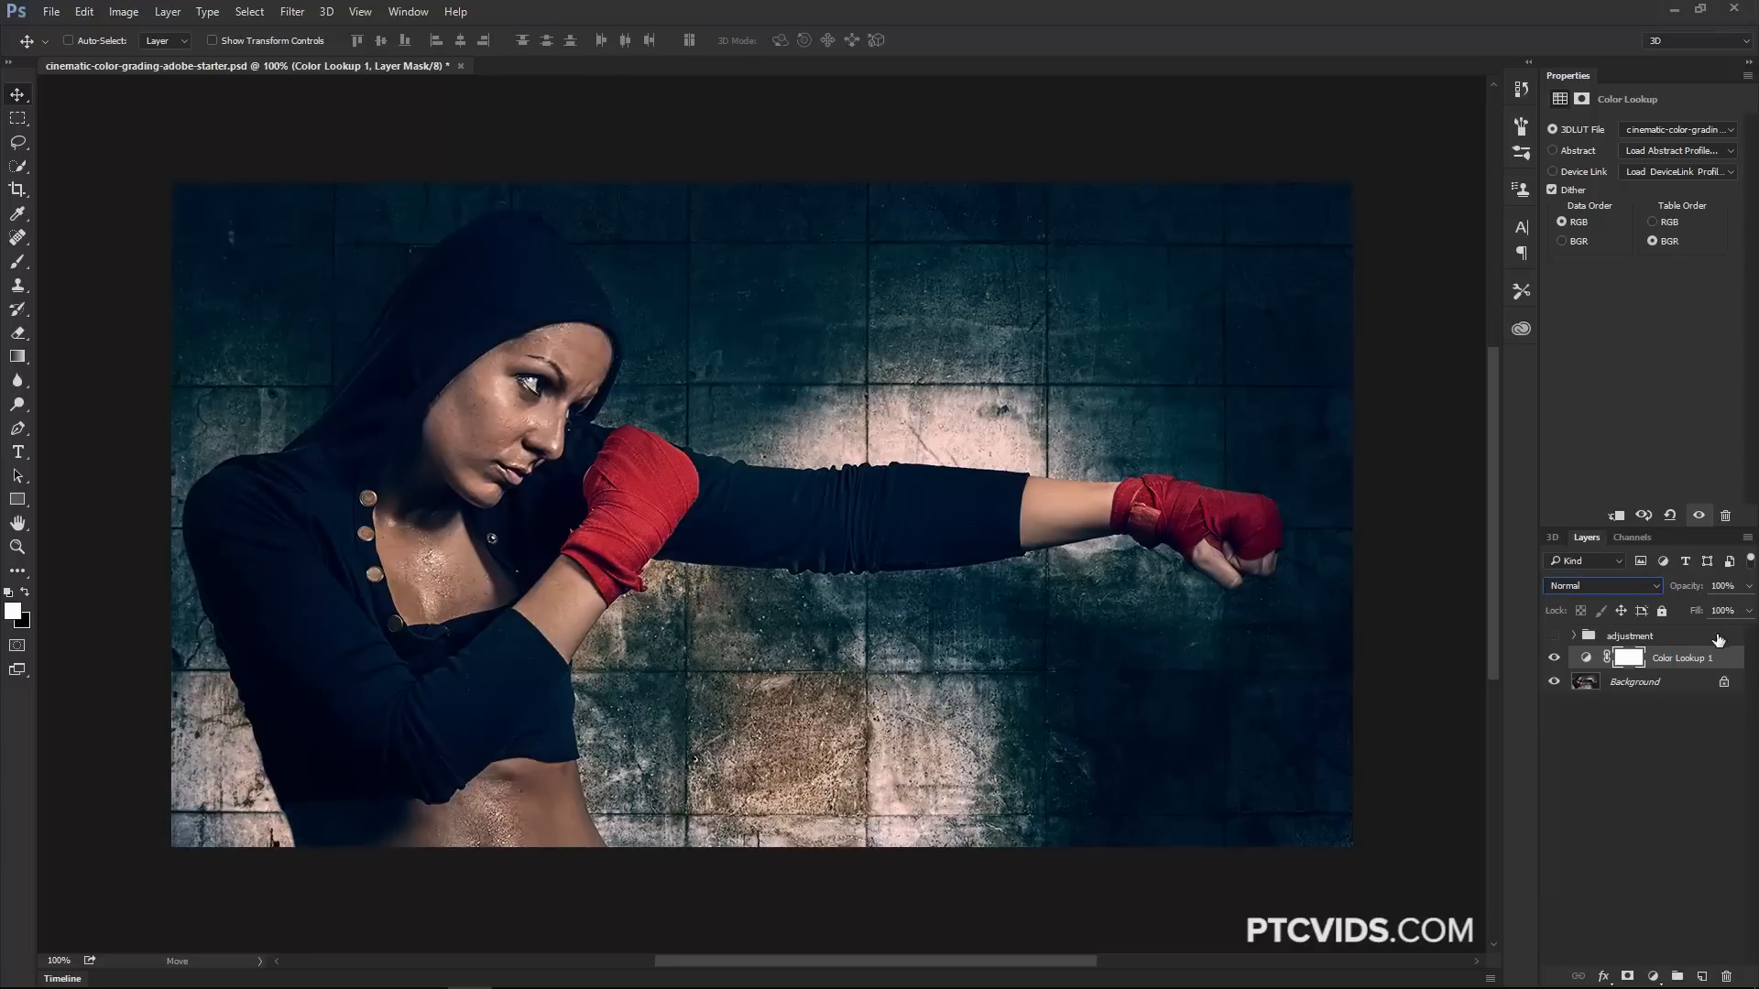
pyautogui.click(1670, 764)
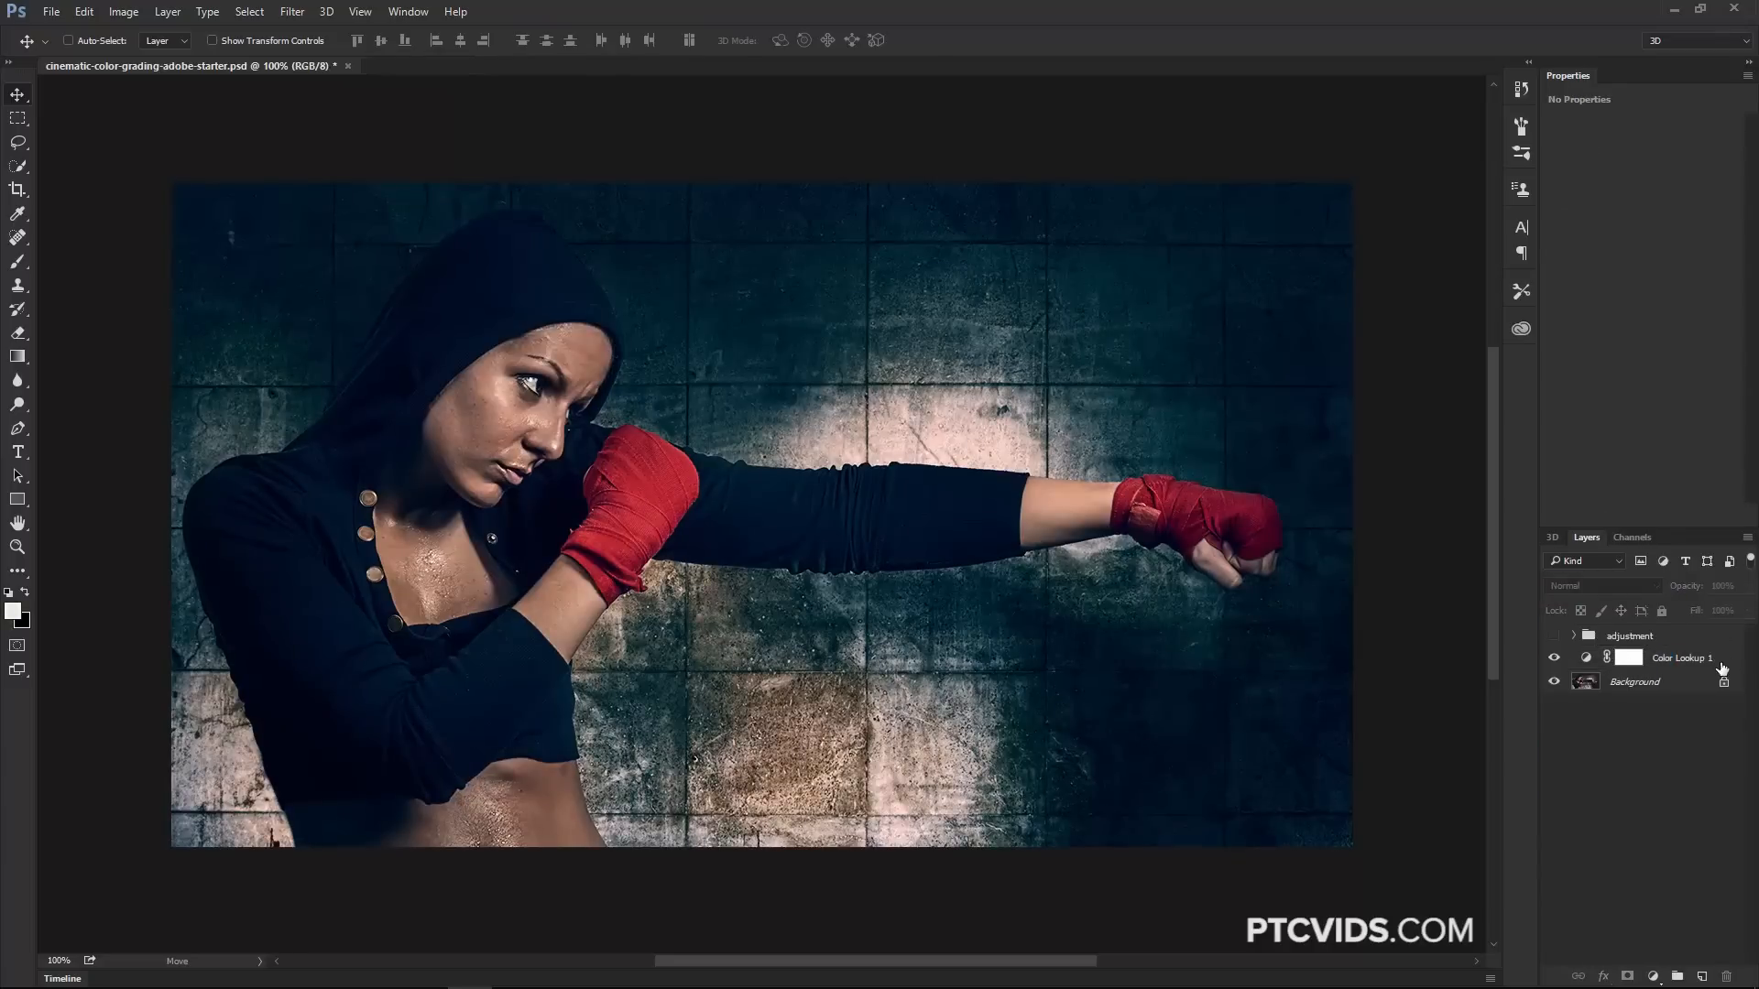
# Compare the adjustment group, including its contents, with Color Lookup 1 by toggling their visibility, leaving the group collapsed and hidden and the lookup visible.
pyautogui.click(1553, 658)
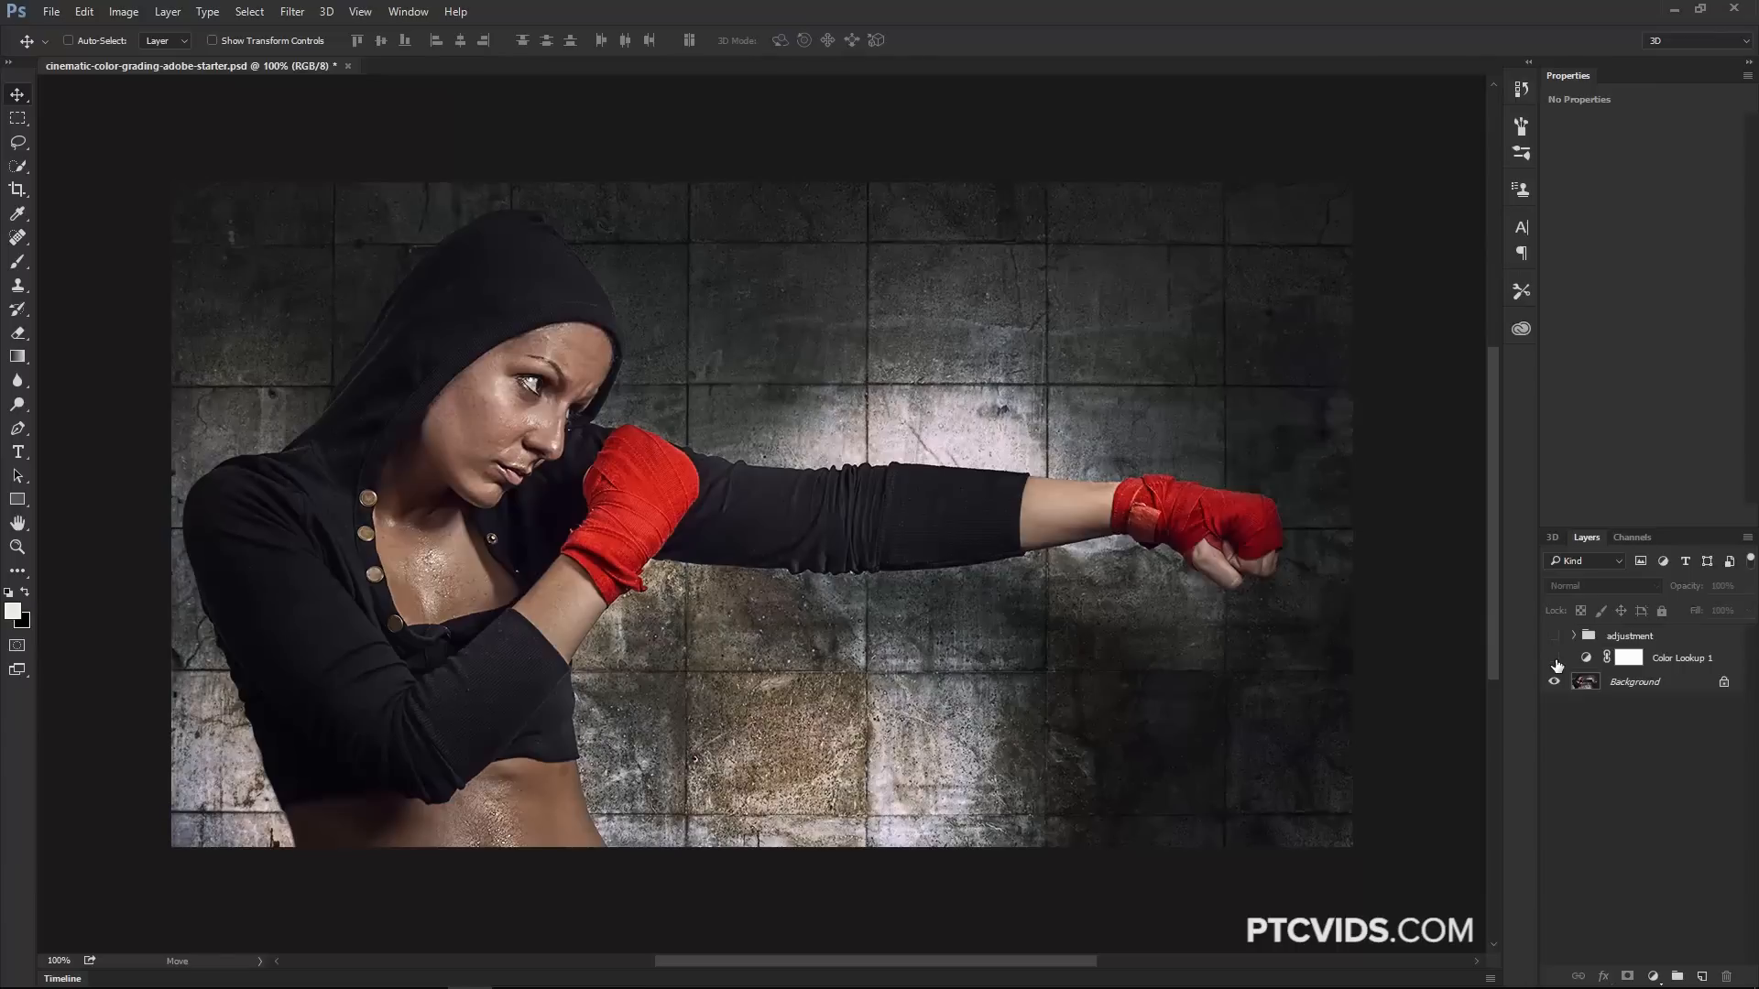
pyautogui.click(1554, 636)
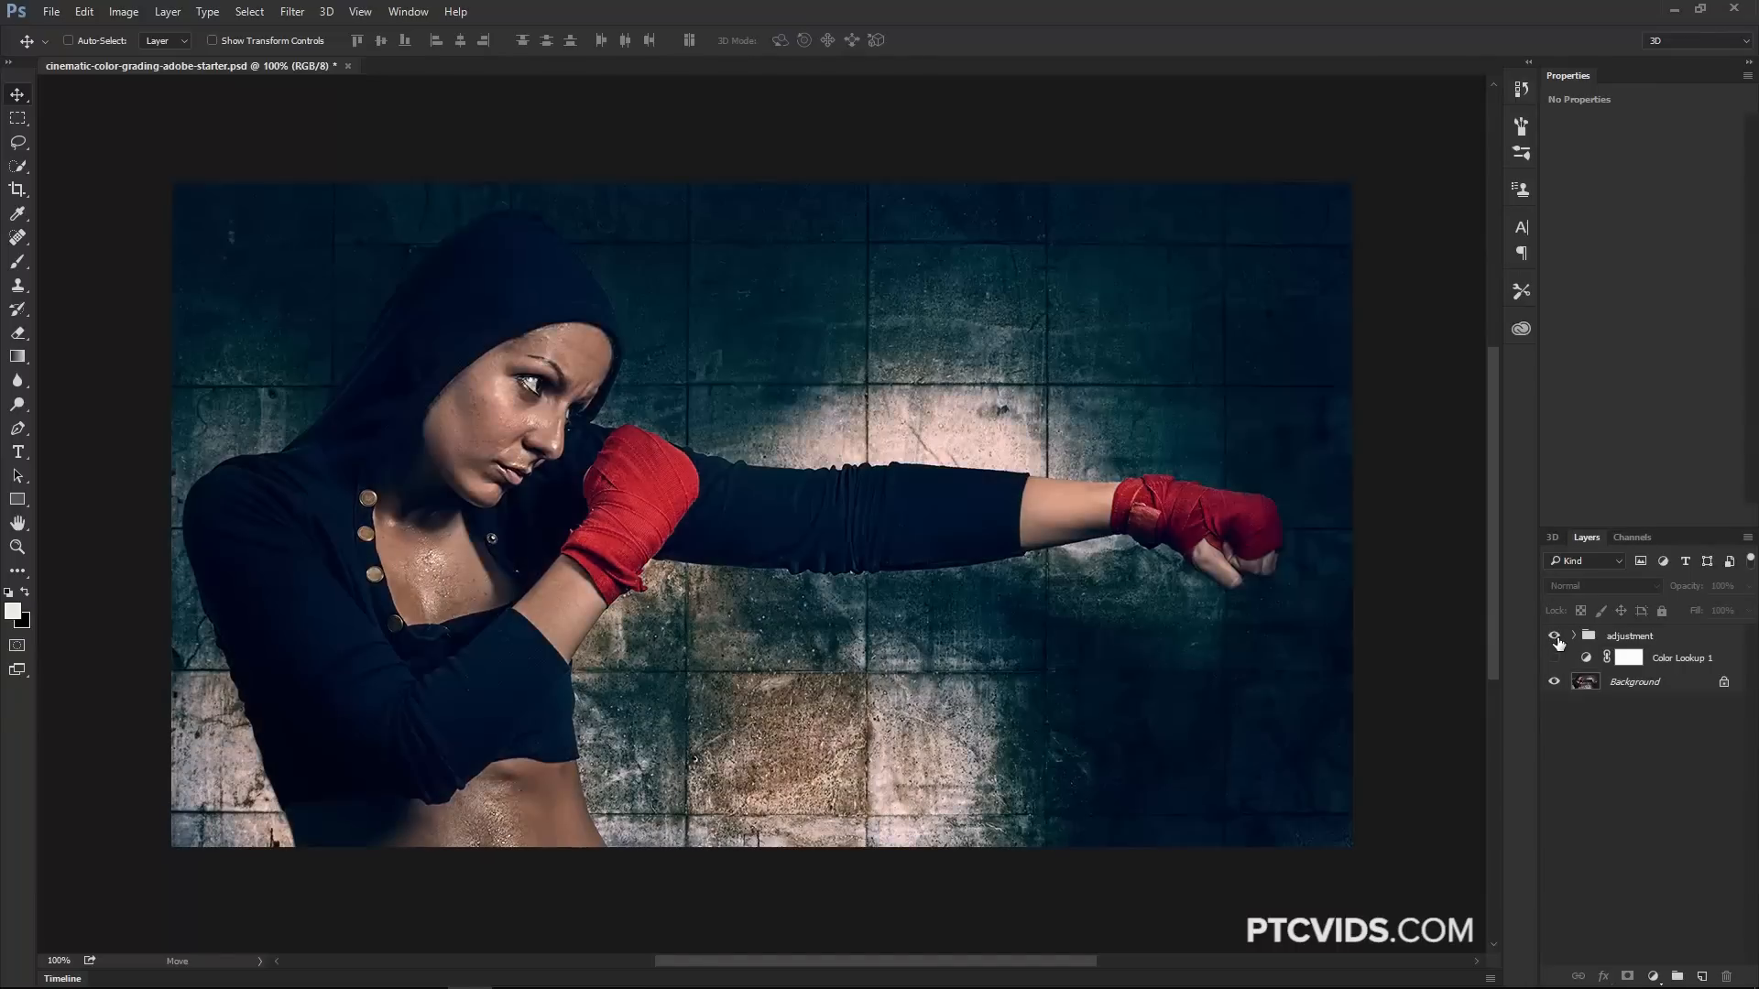
pyautogui.click(1573, 635)
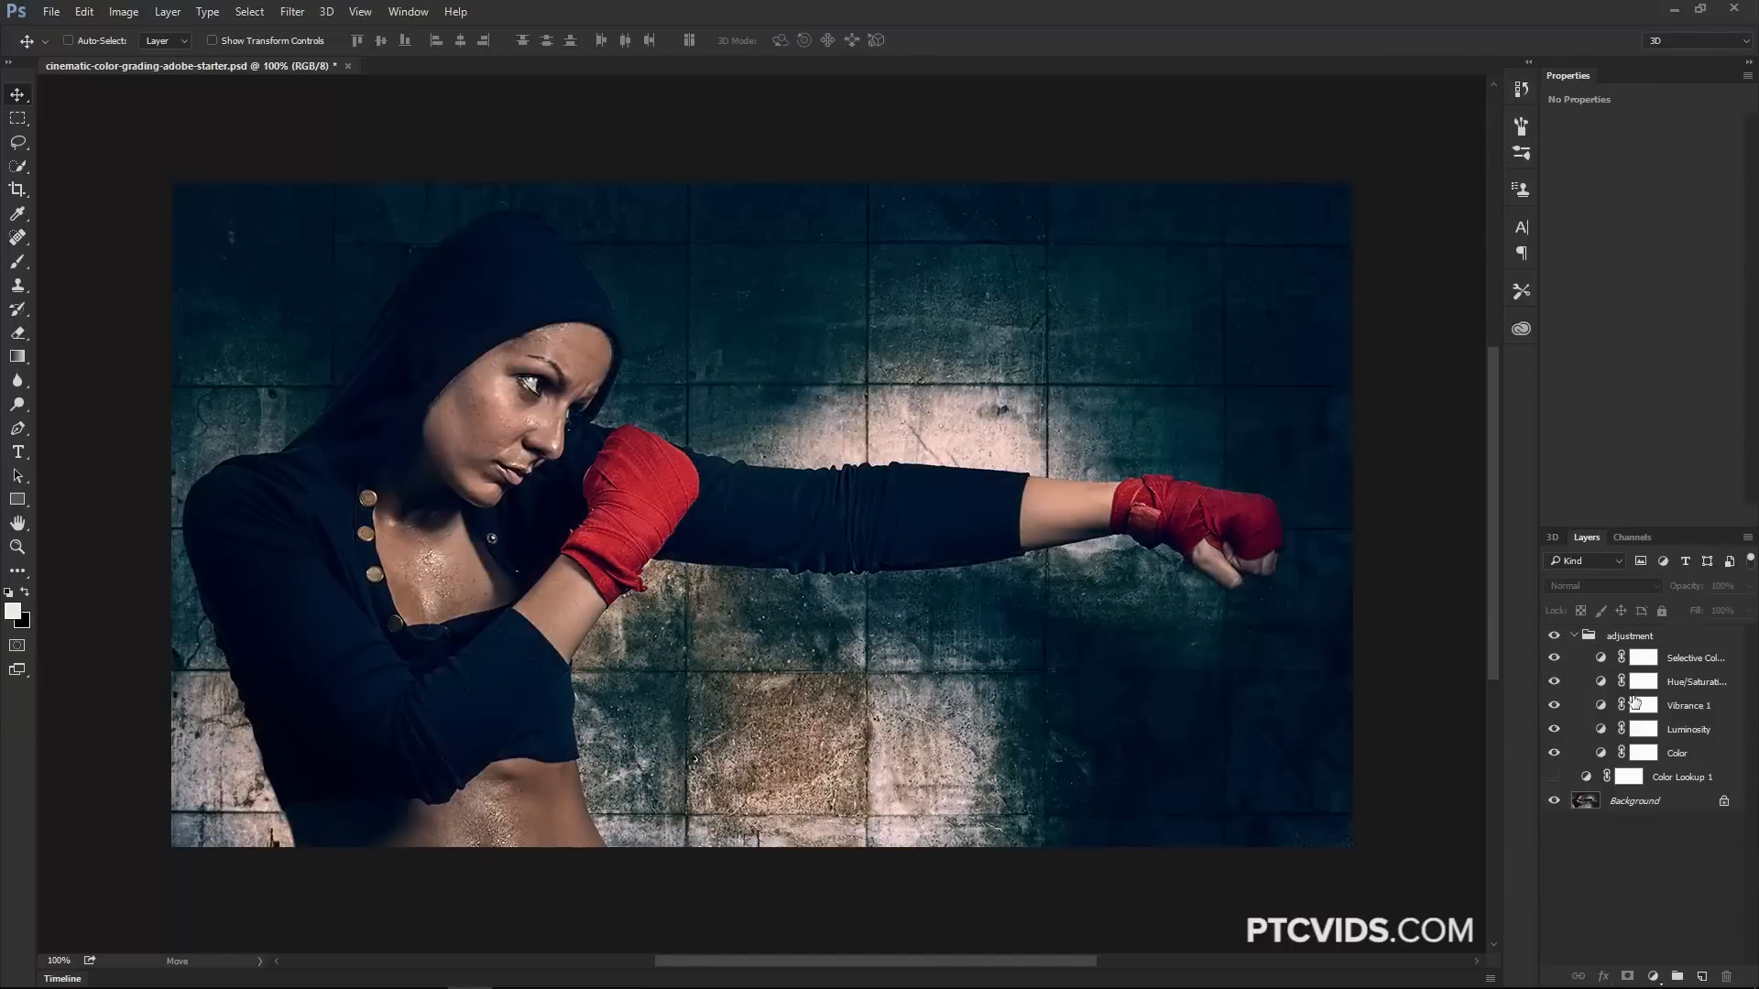
pyautogui.click(1573, 635)
pyautogui.click(1554, 635)
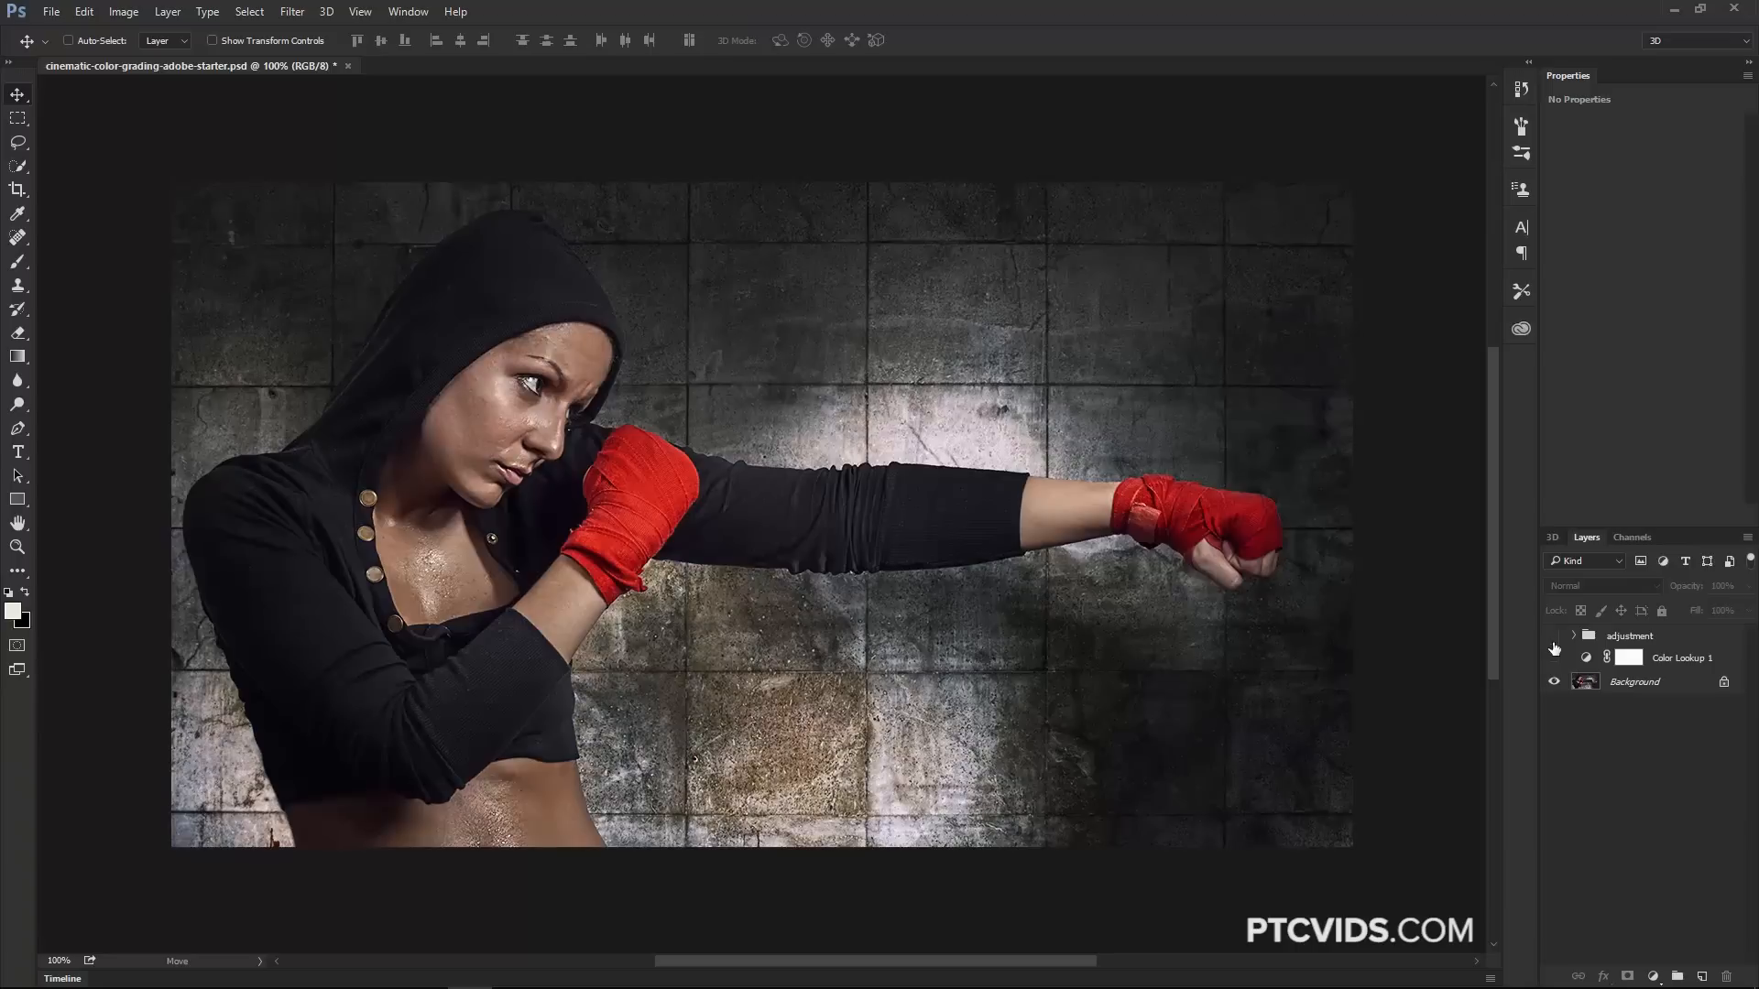
pyautogui.click(1555, 663)
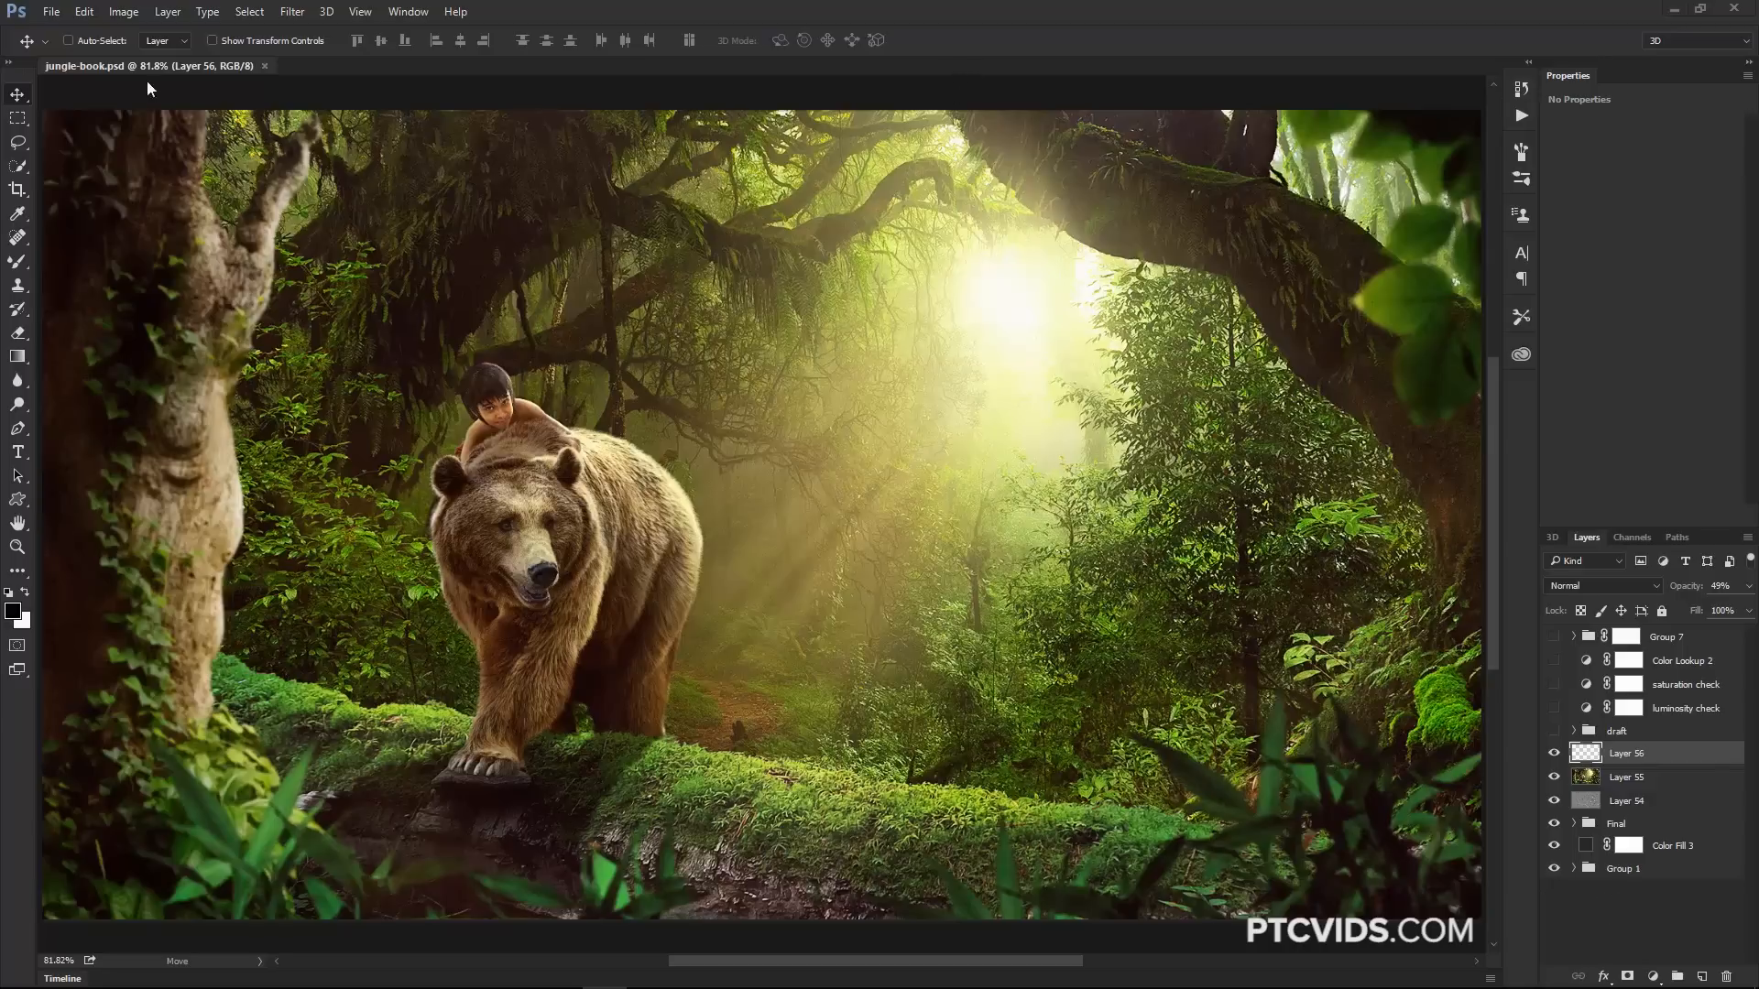
# Open the Interface preferences and try the lighter color themes, returning to the darkest one.
pyautogui.click(83, 11)
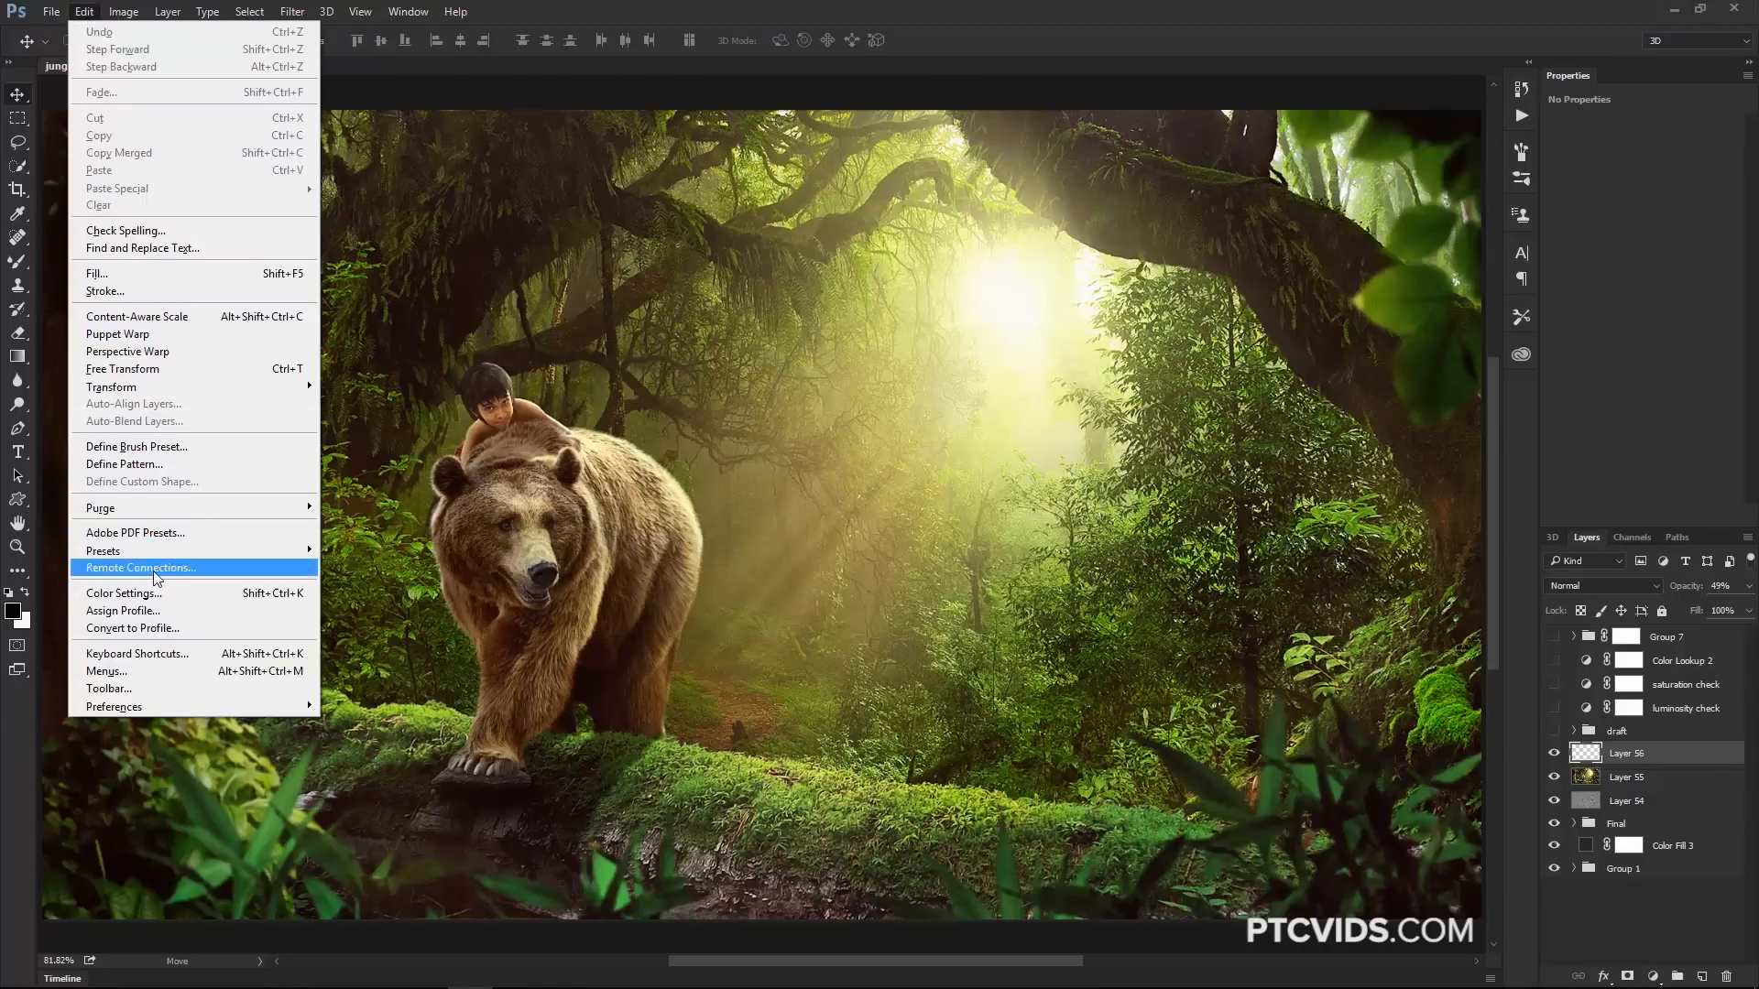
pyautogui.moveTo(144, 704)
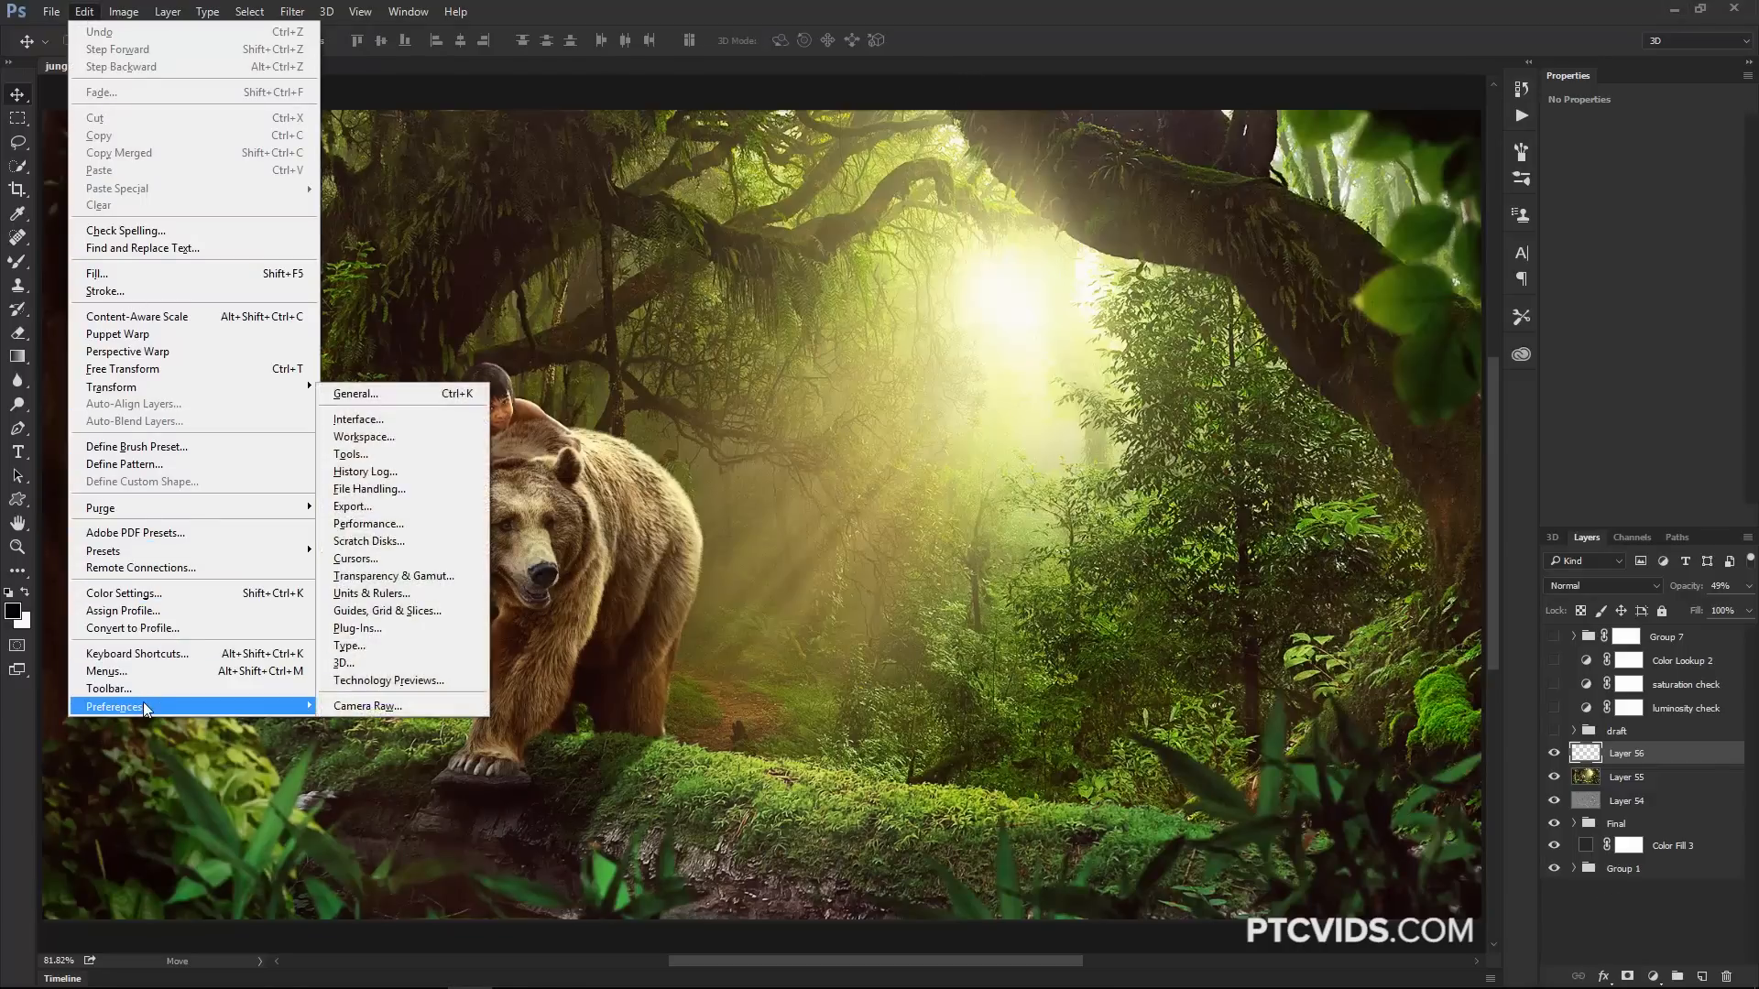
pyautogui.click(203, 763)
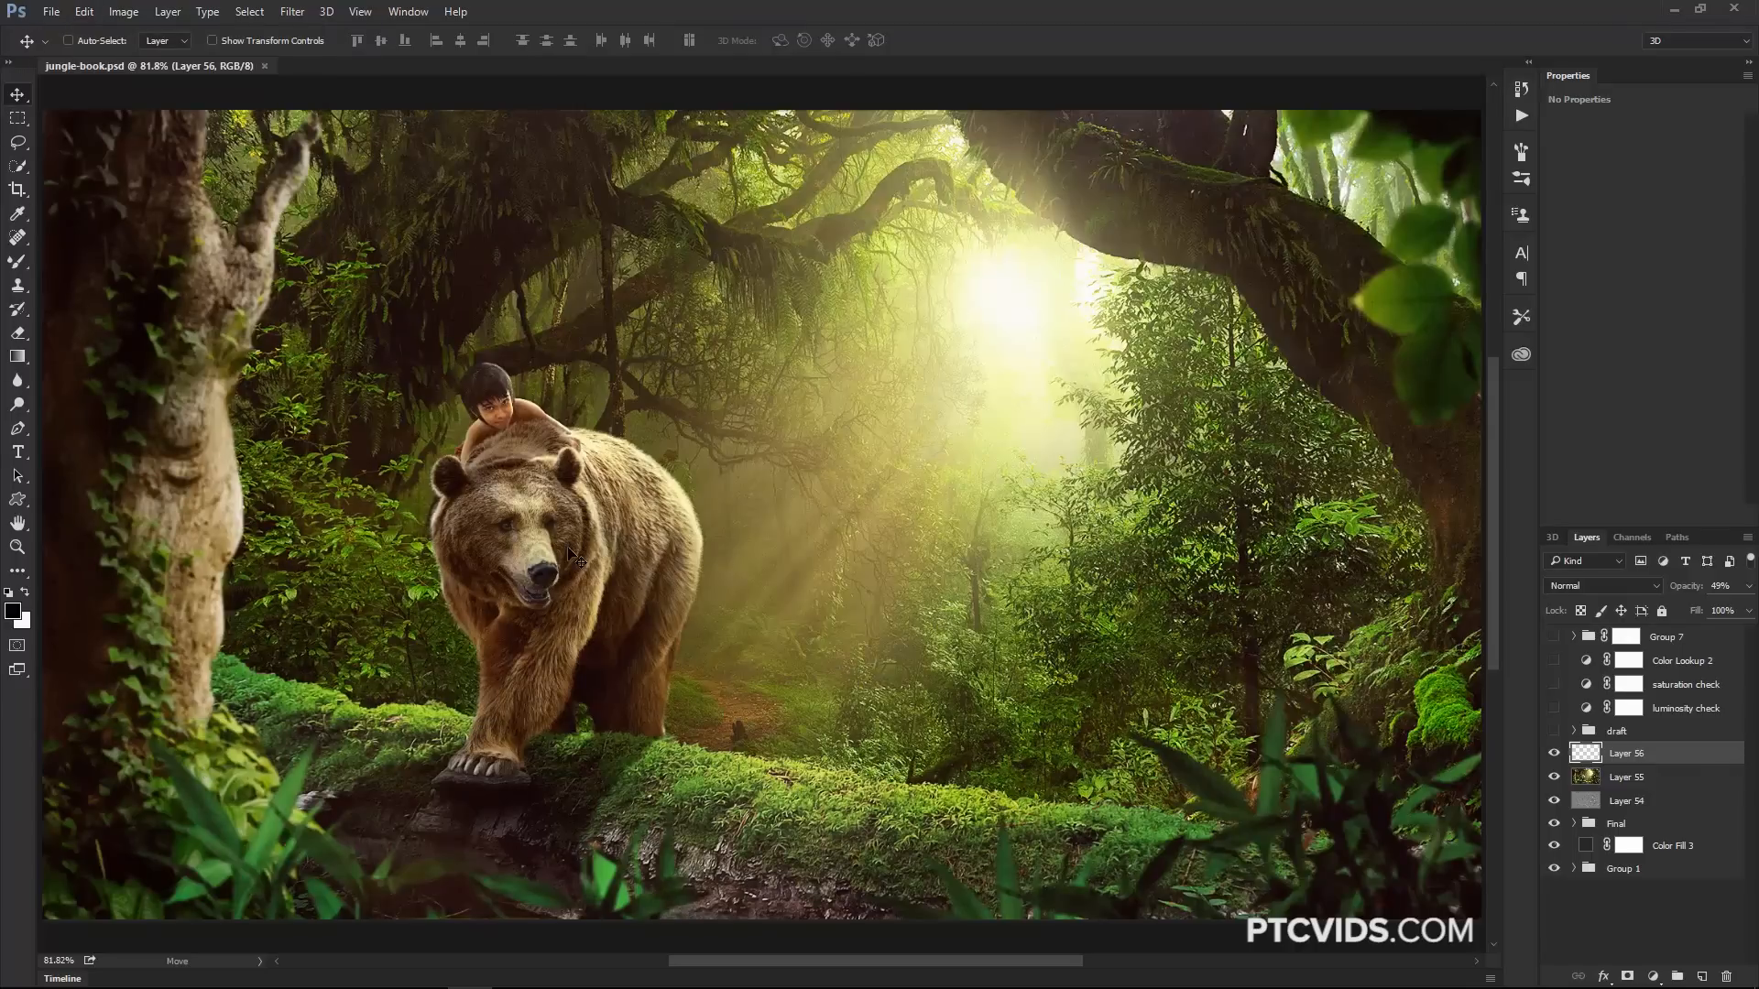
pyautogui.press('ctrl')
pyautogui.press('i')
pyautogui.hotkey('ctrl', 'k')
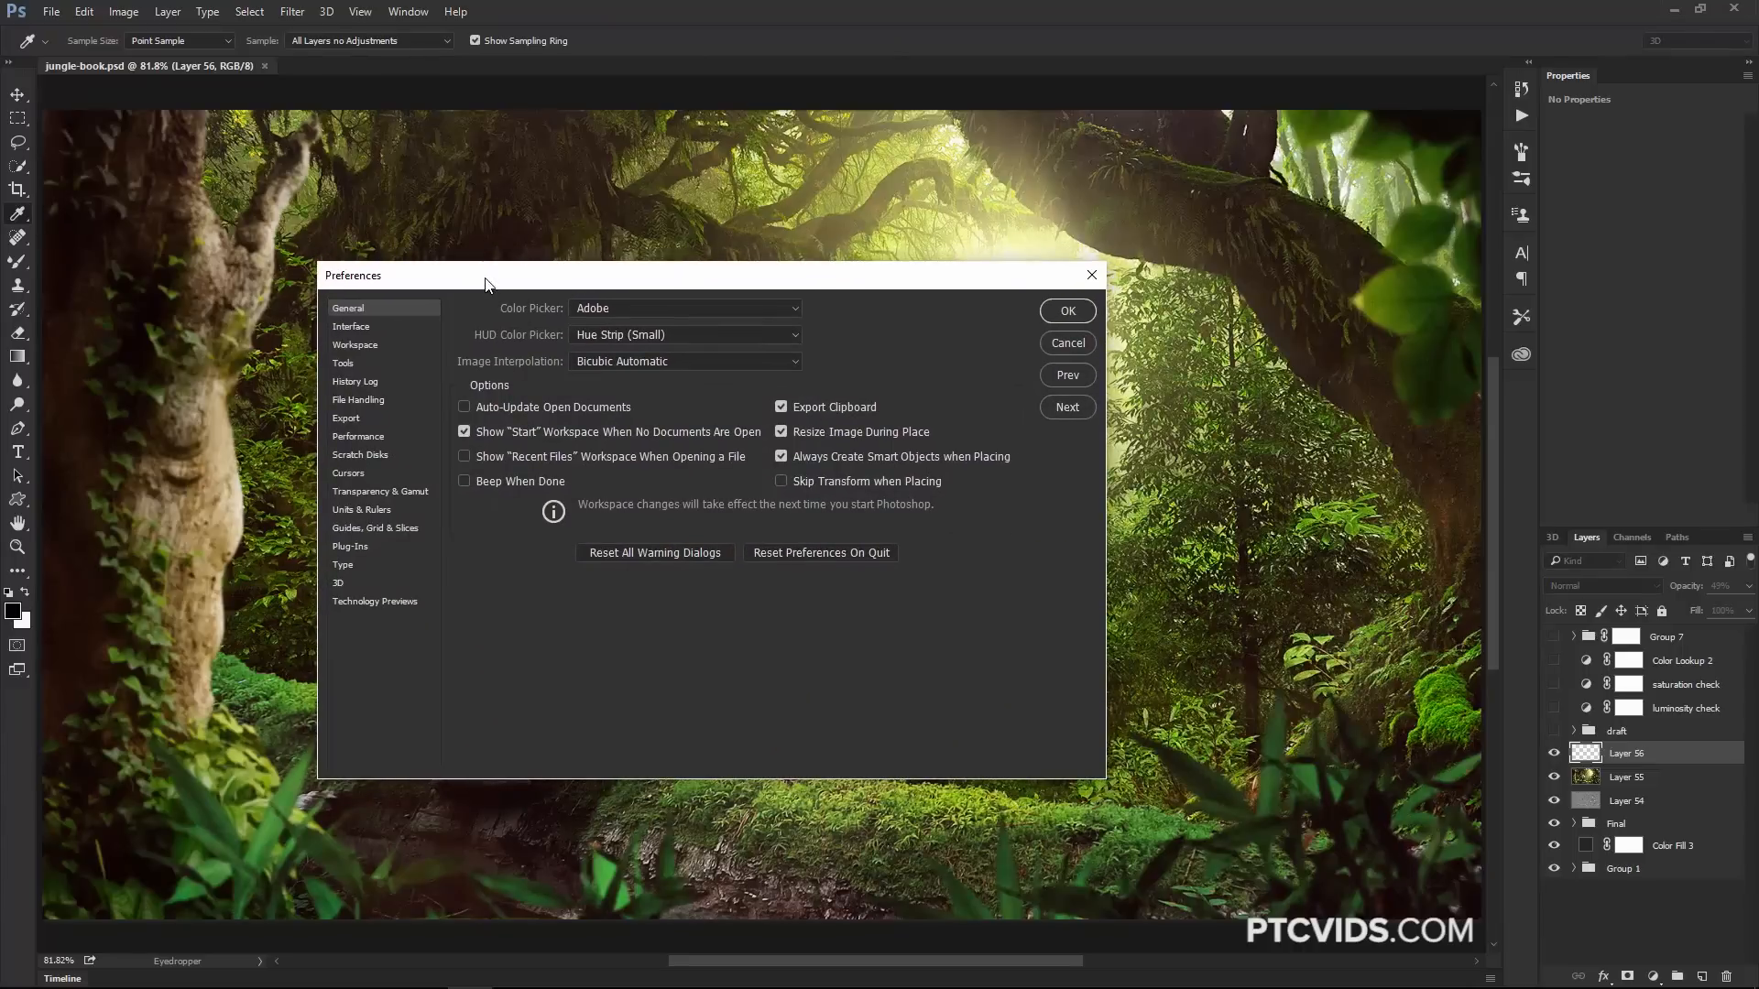
pyautogui.click(374, 328)
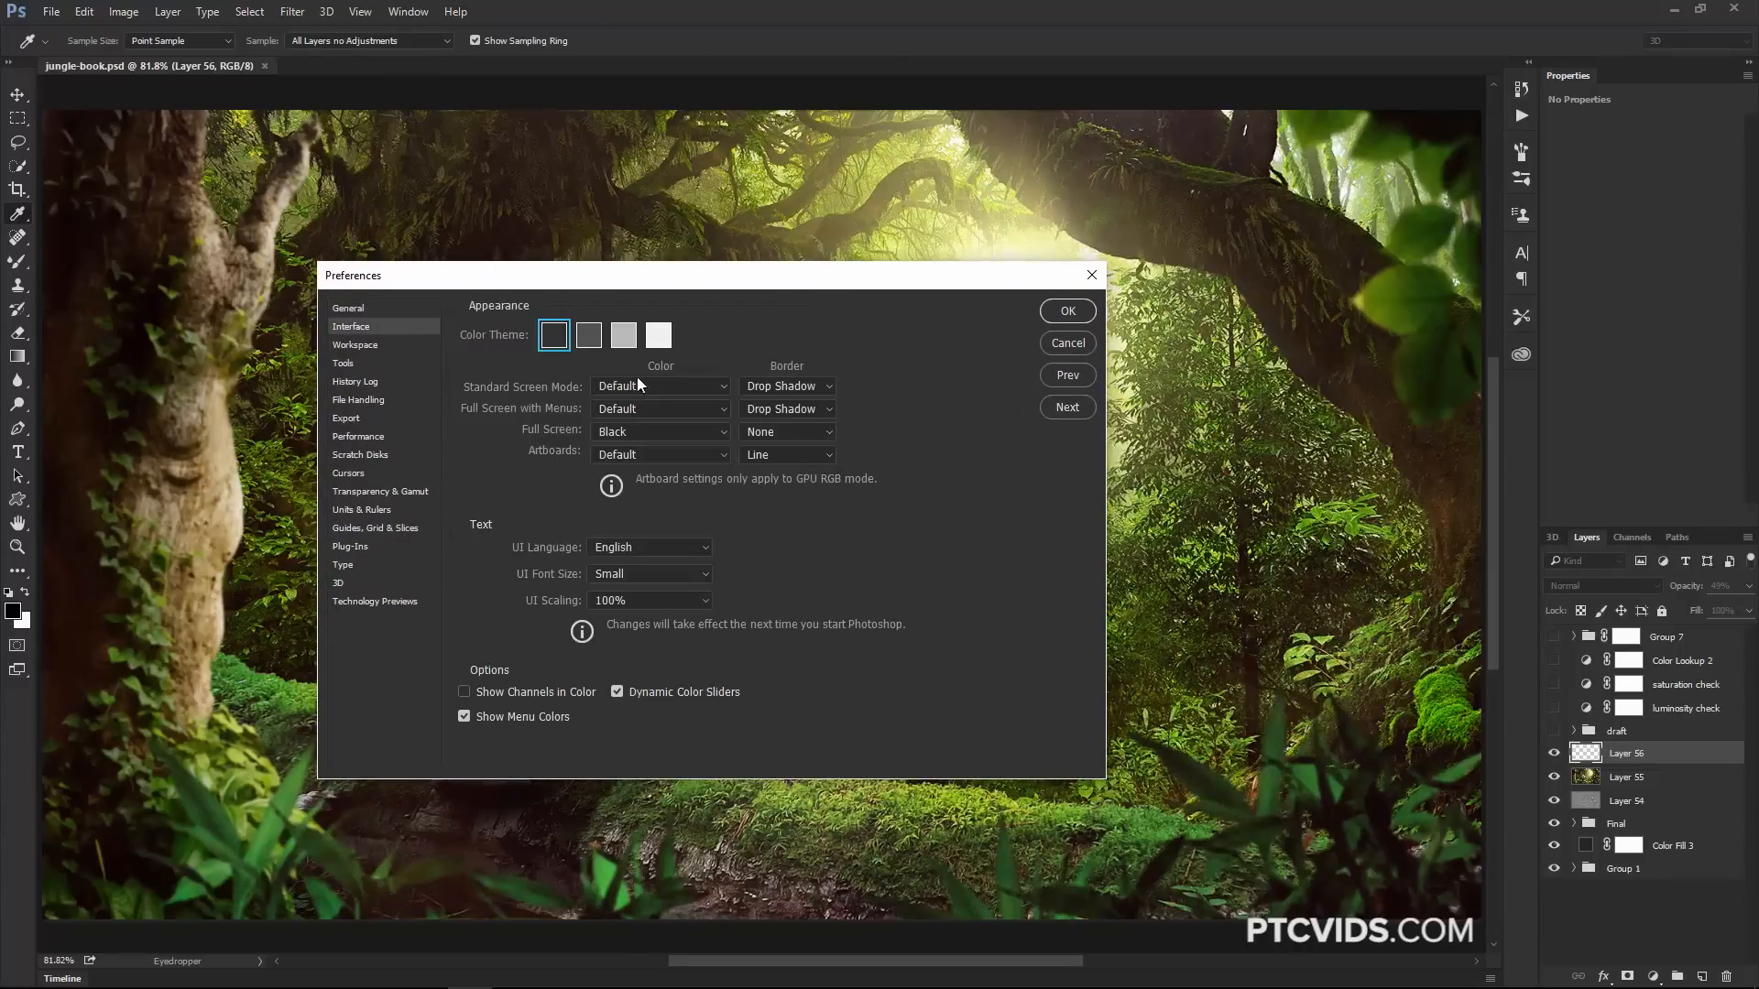
pyautogui.click(623, 335)
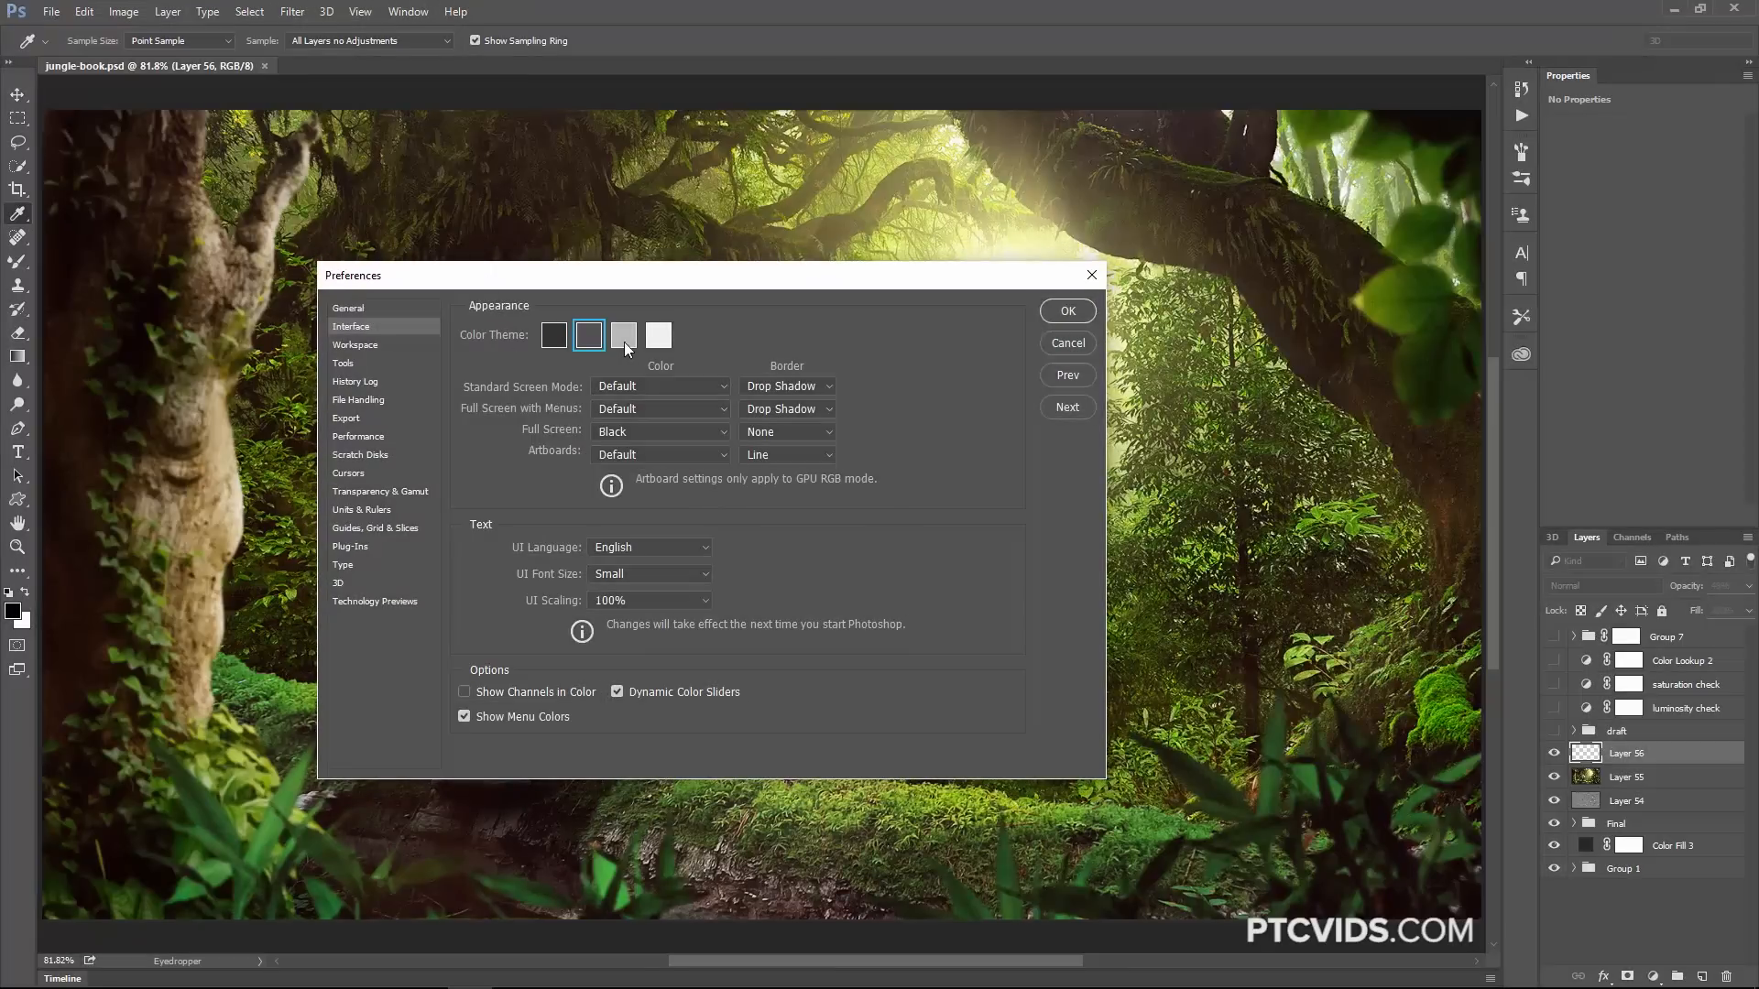
pyautogui.click(660, 339)
pyautogui.click(555, 339)
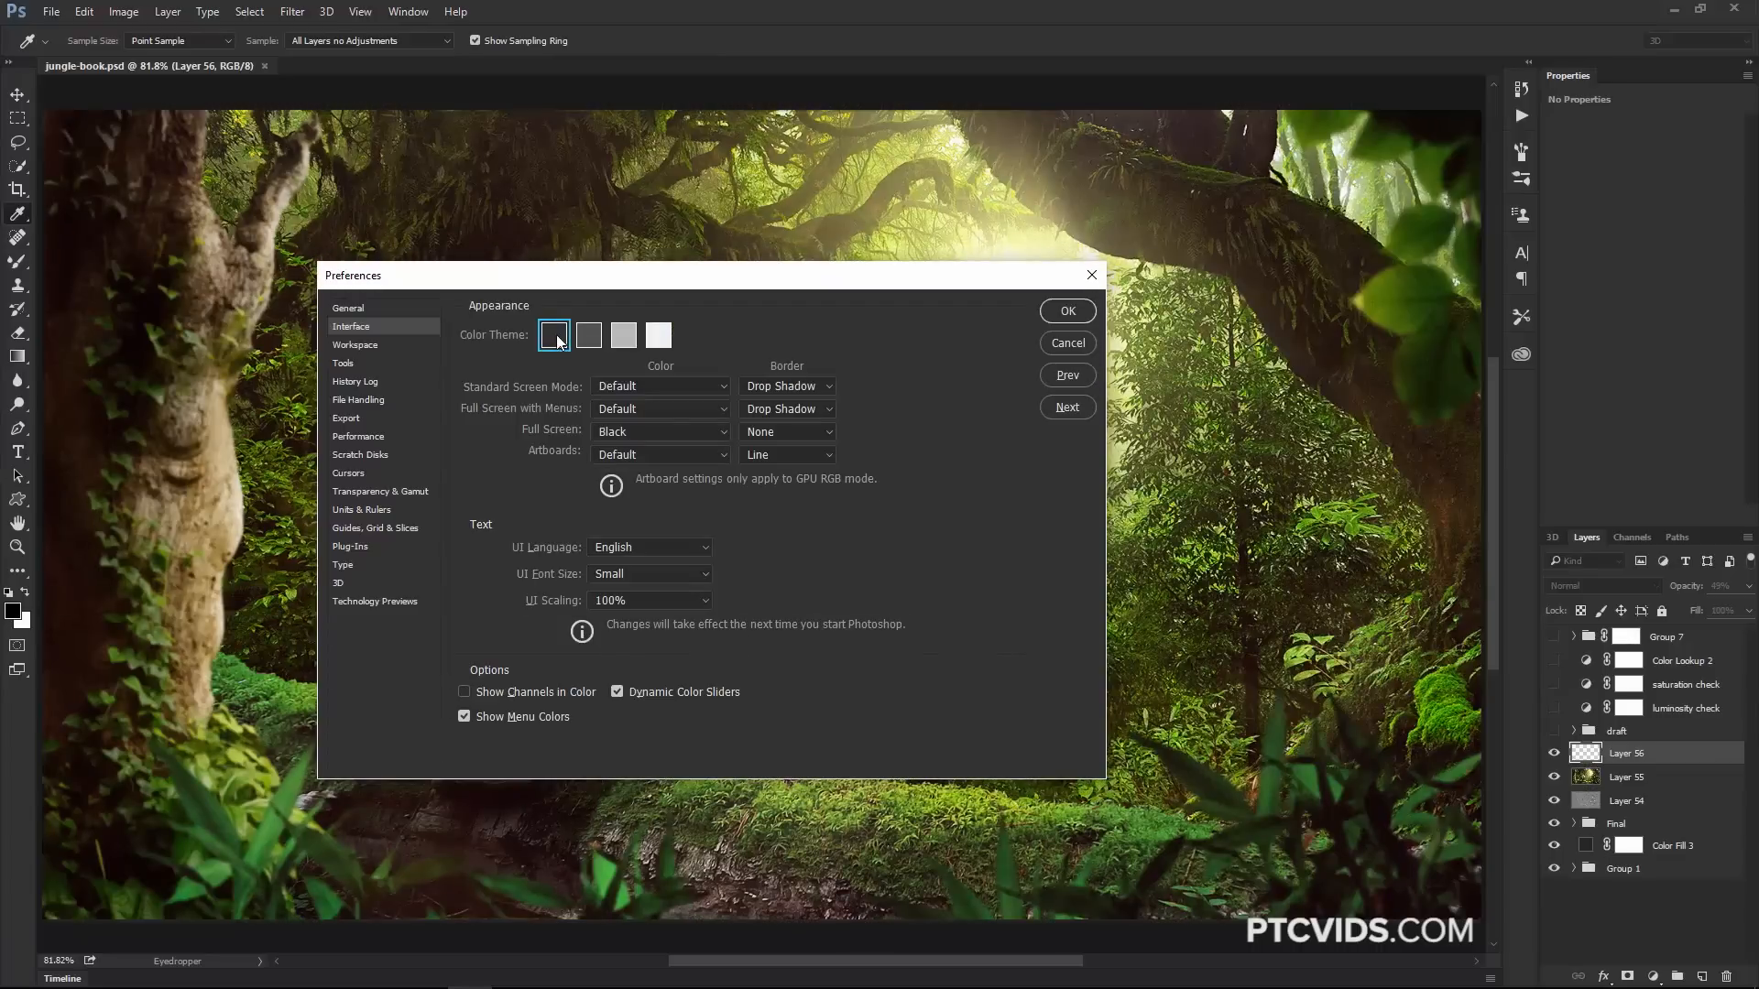
# Switch the color theme swatches to their hidden toast icons, try the four themes, then cancel the preferences and activate the Move tool.
pyautogui.press('alt')
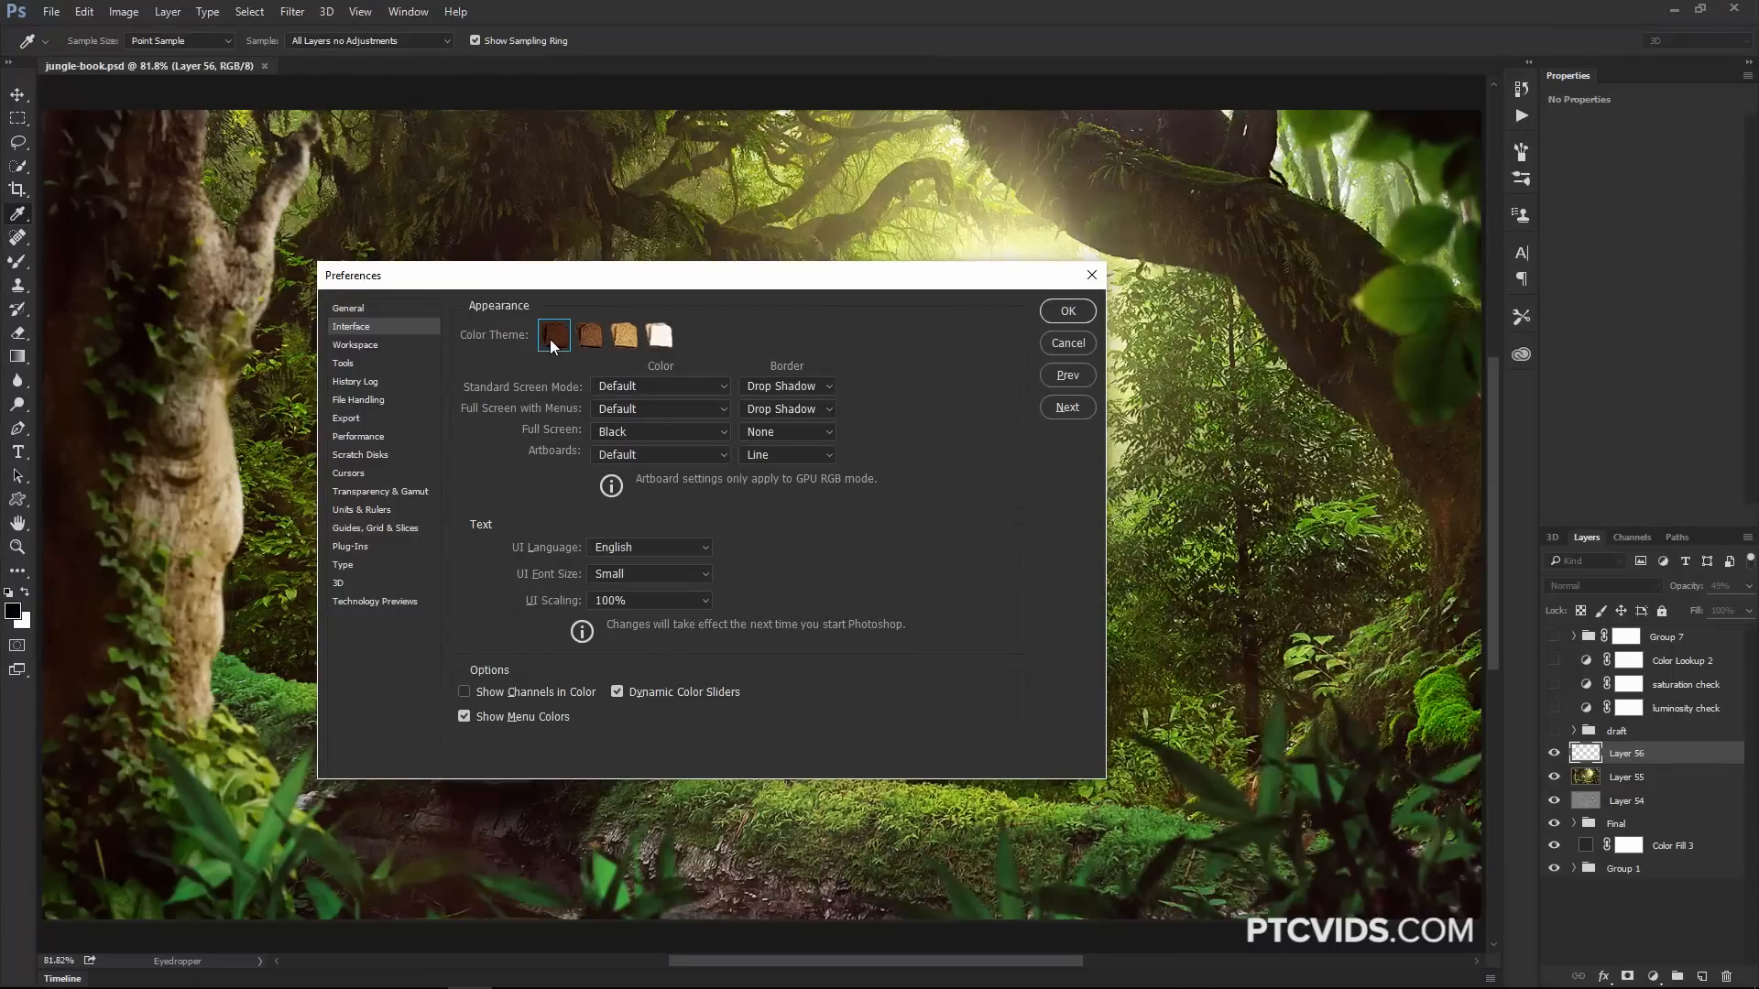
pyautogui.click(658, 339)
pyautogui.click(623, 340)
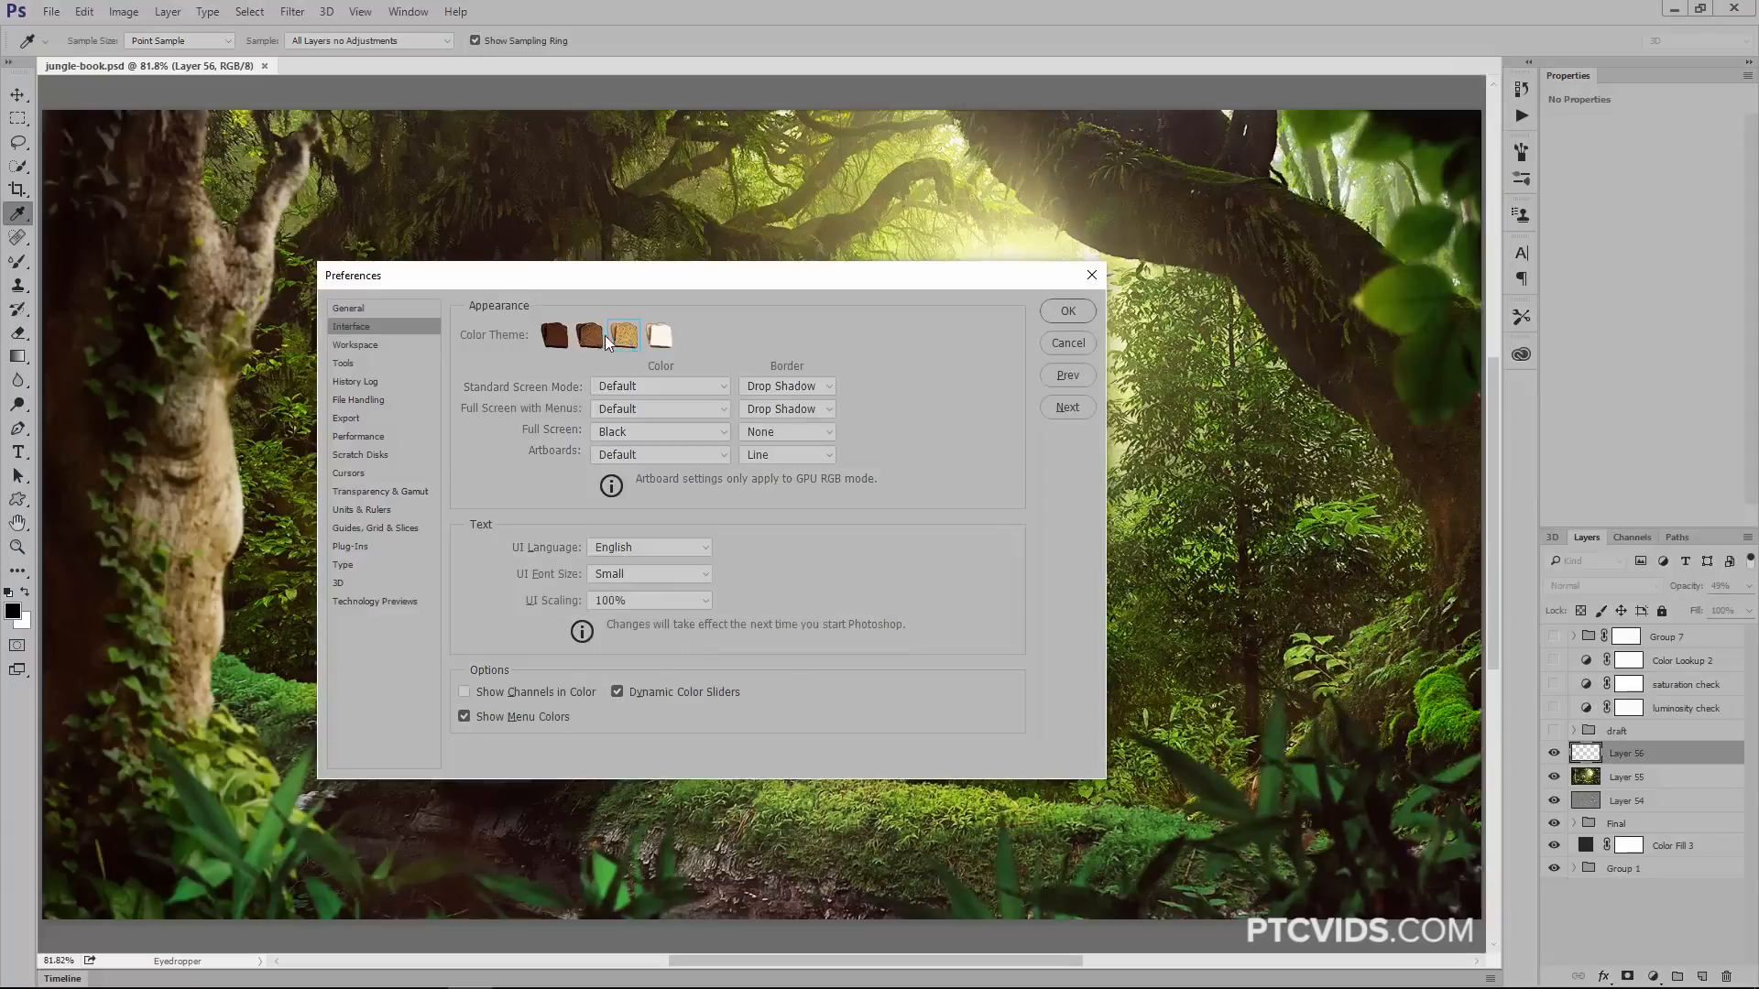
pyautogui.click(589, 340)
pyautogui.click(555, 340)
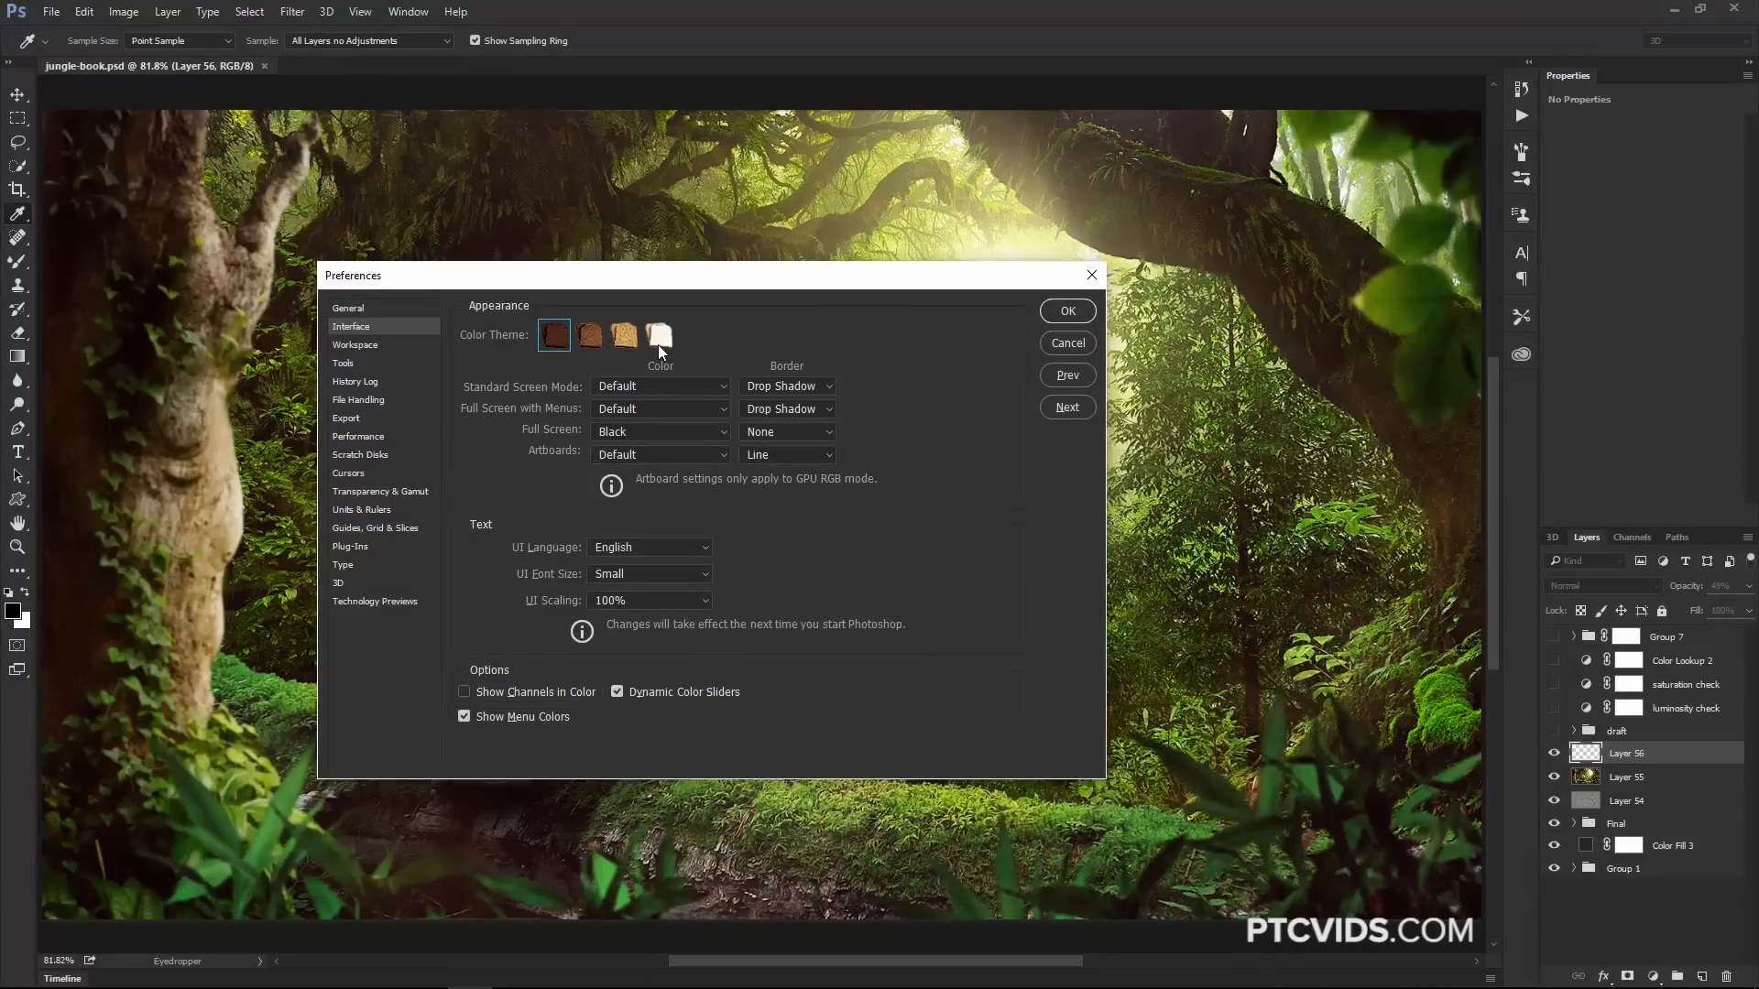
pyautogui.click(1068, 344)
pyautogui.press('v')
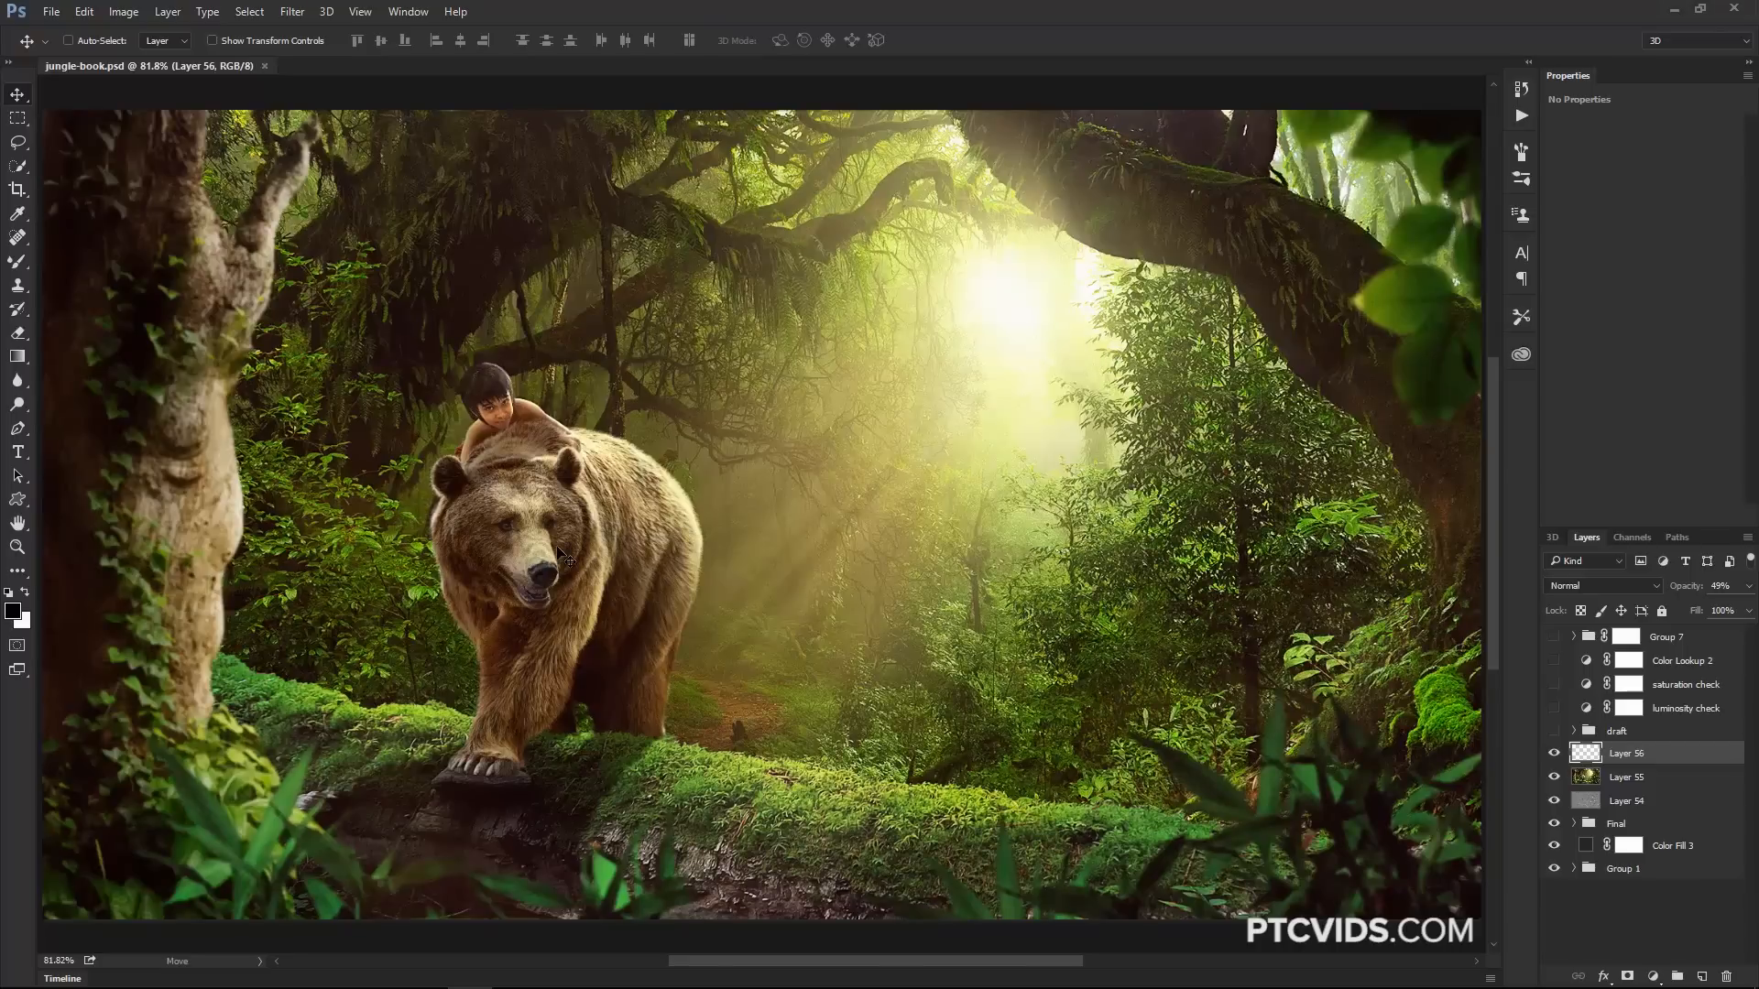
# Open the Customize Toolbar dialog and accept it so that the Edit Toolbar icon turns into the hidden banana.
pyautogui.click(29, 568)
pyautogui.click(17, 571)
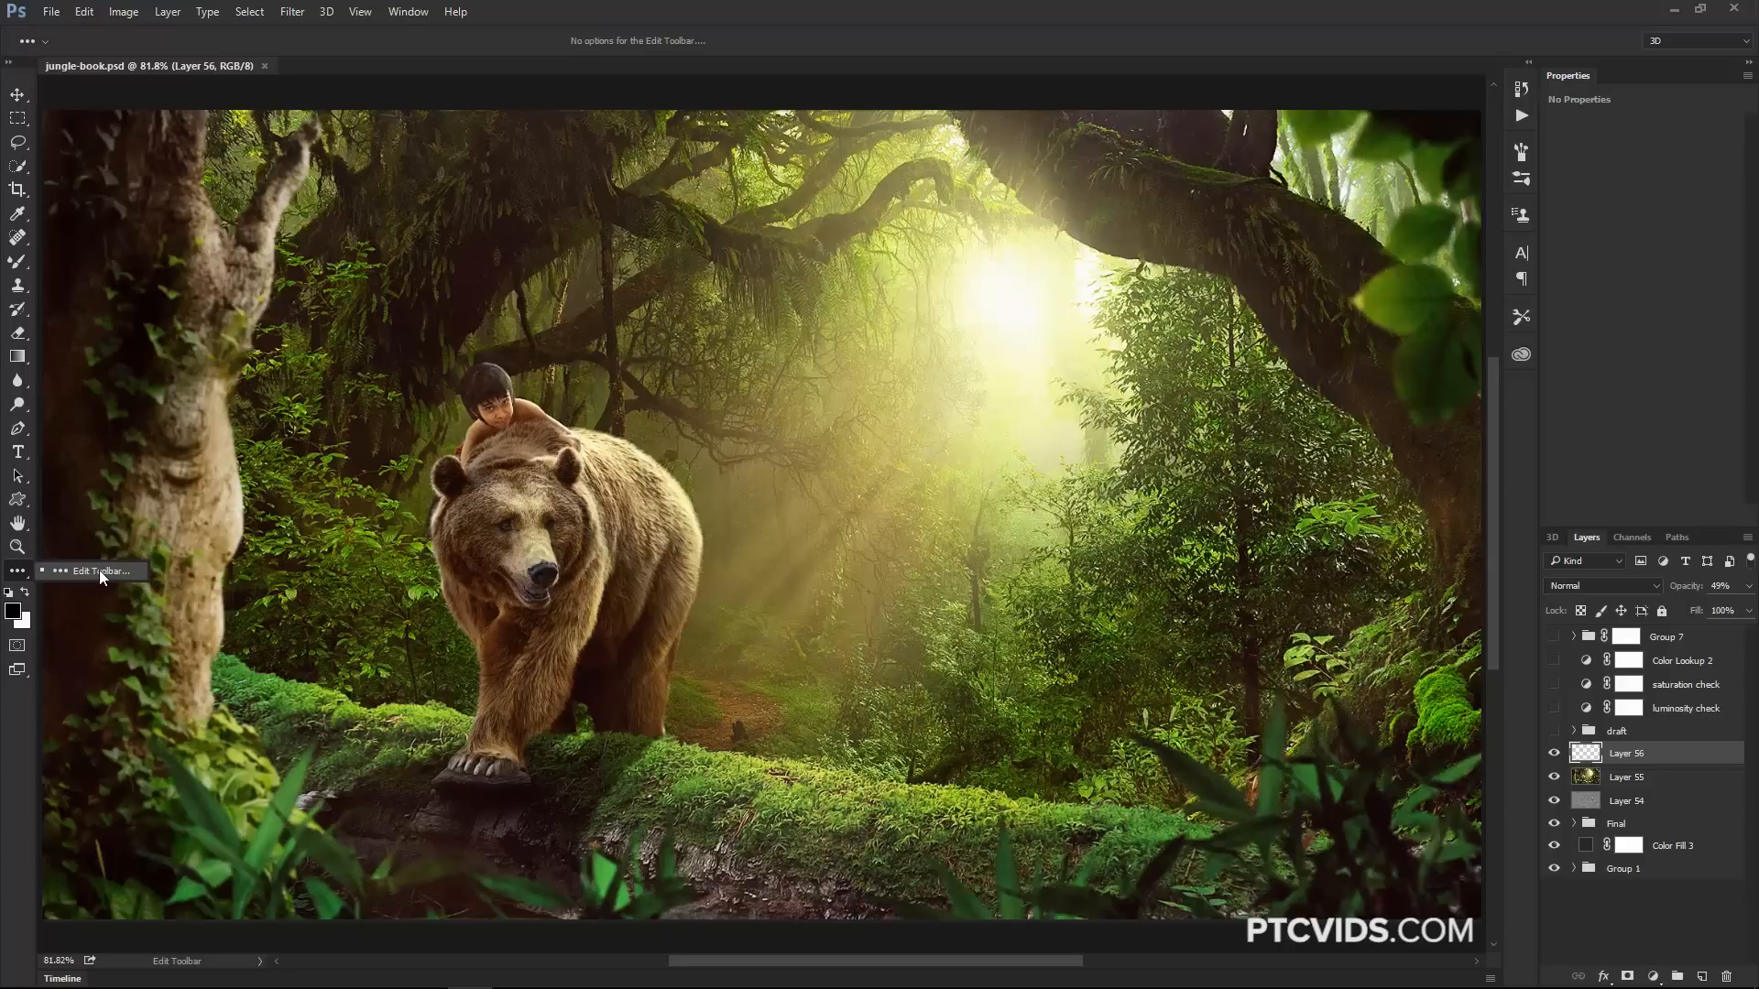
pyautogui.click(83, 13)
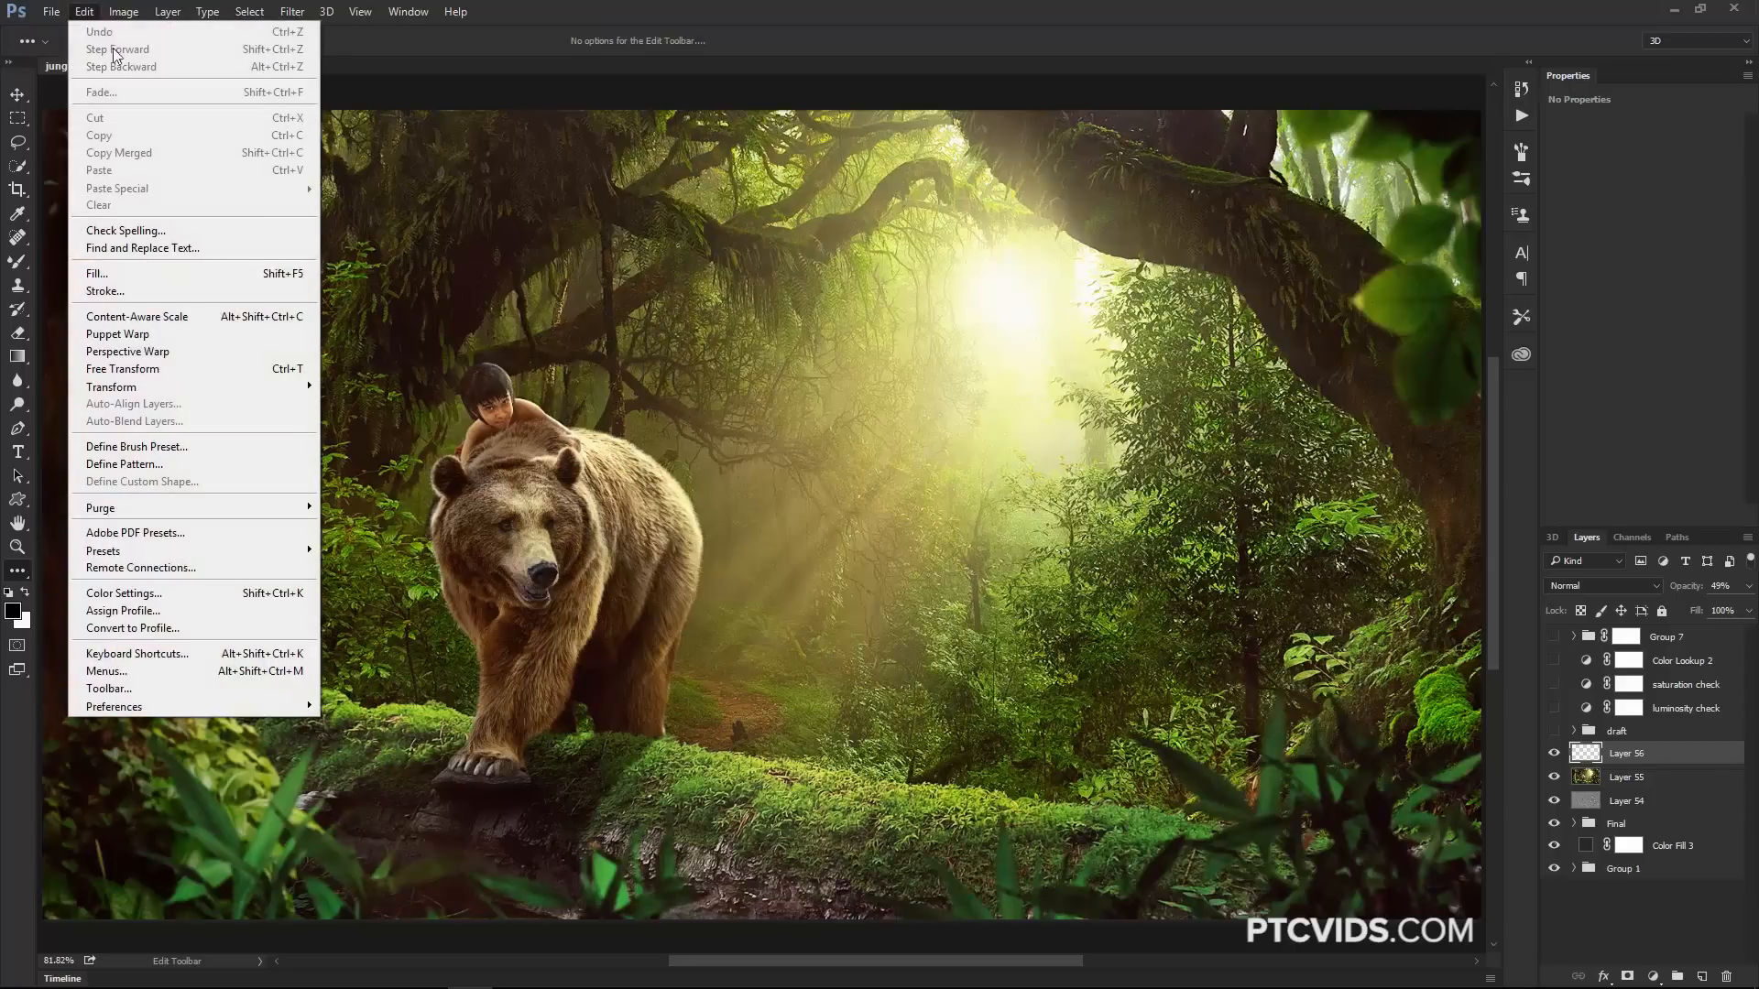
pyautogui.click(147, 689)
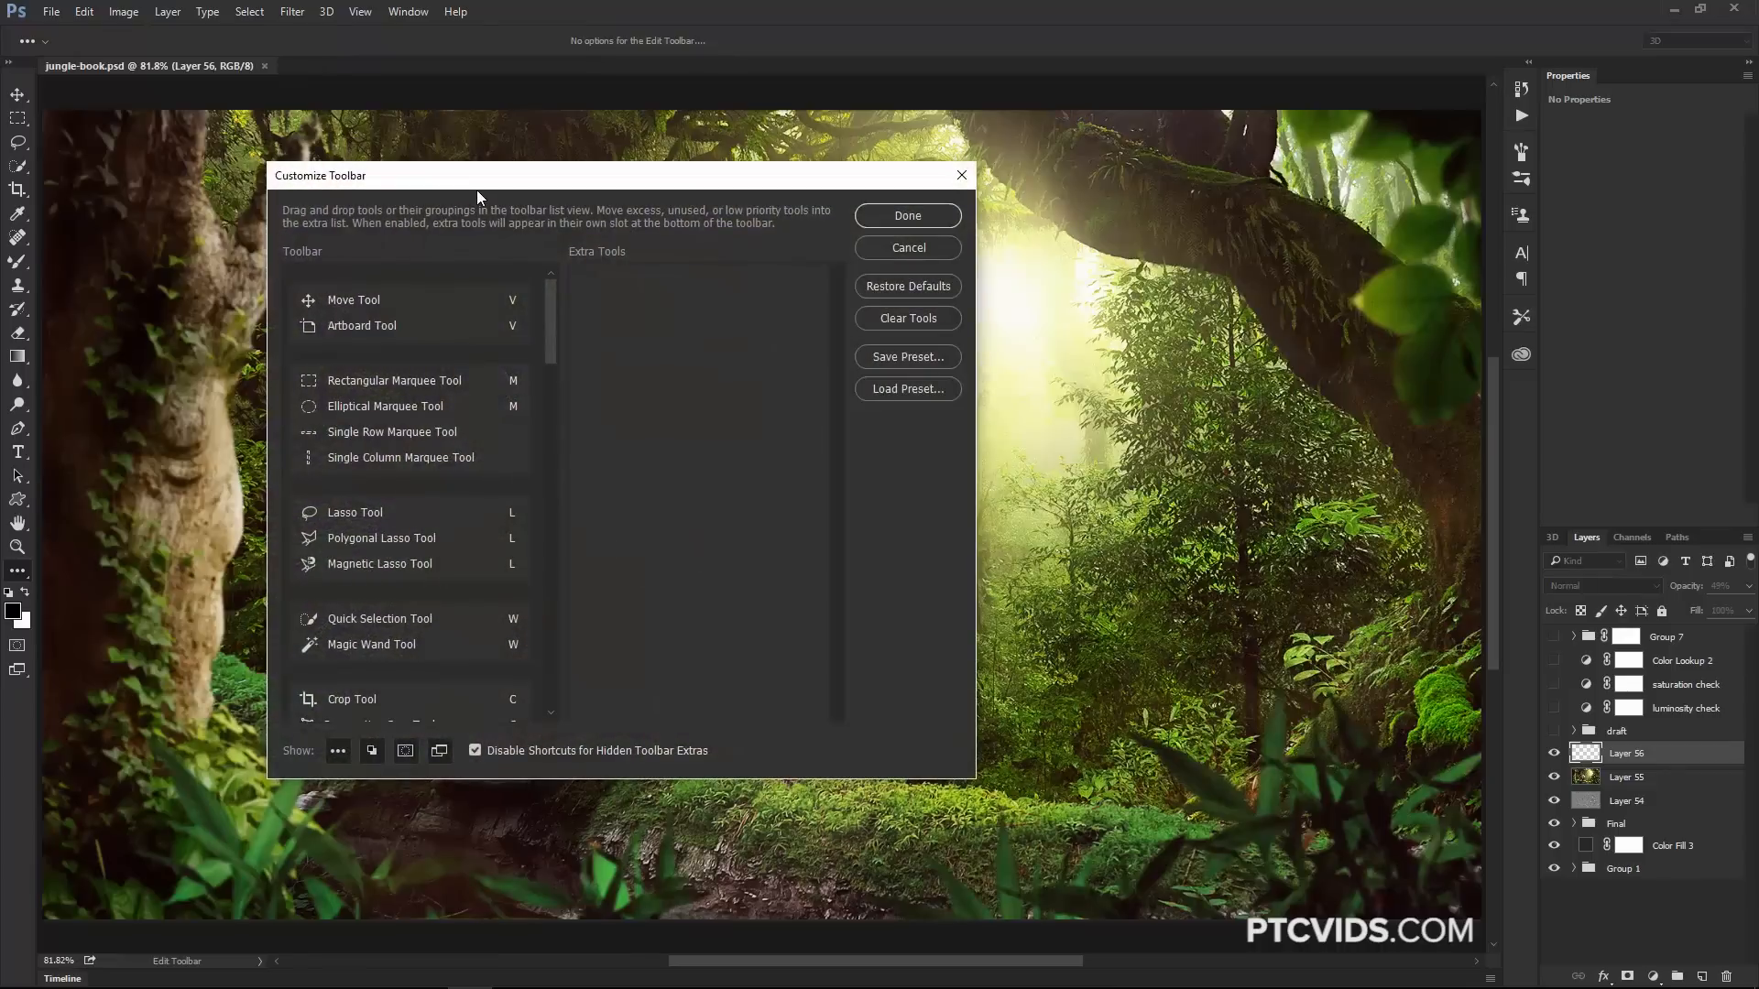
pyautogui.moveTo(482, 192); pyautogui.dragTo(470, 211)
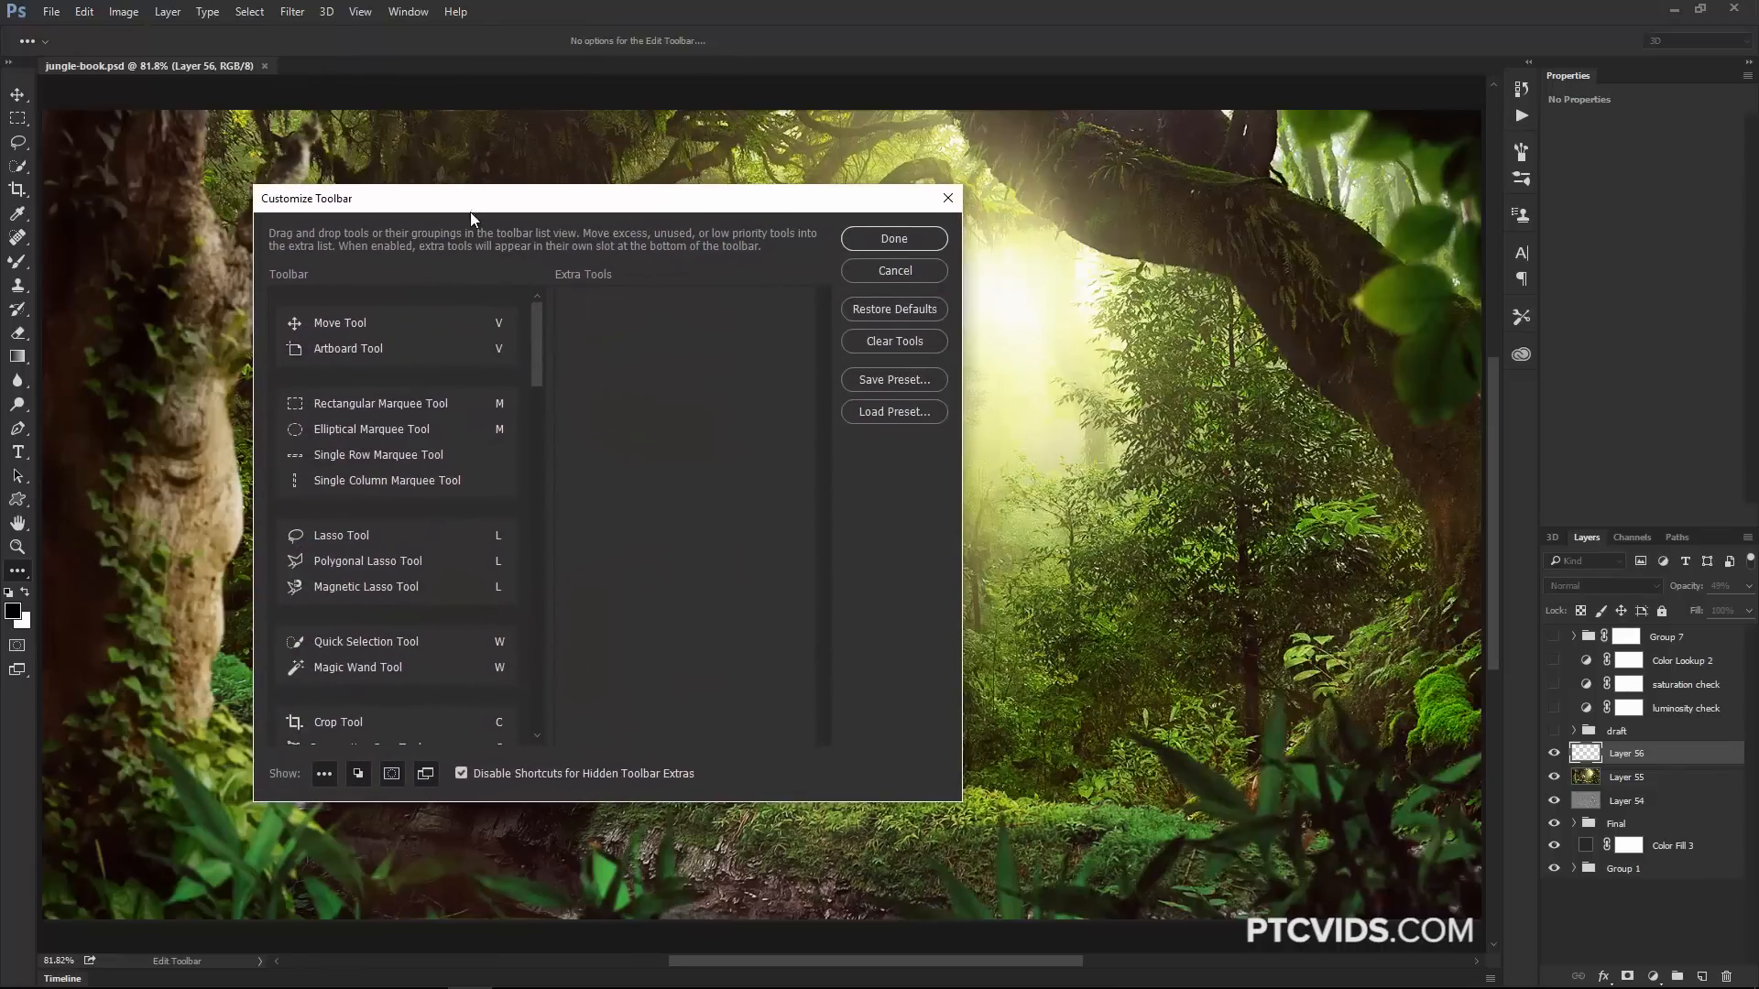
pyautogui.click(887, 236)
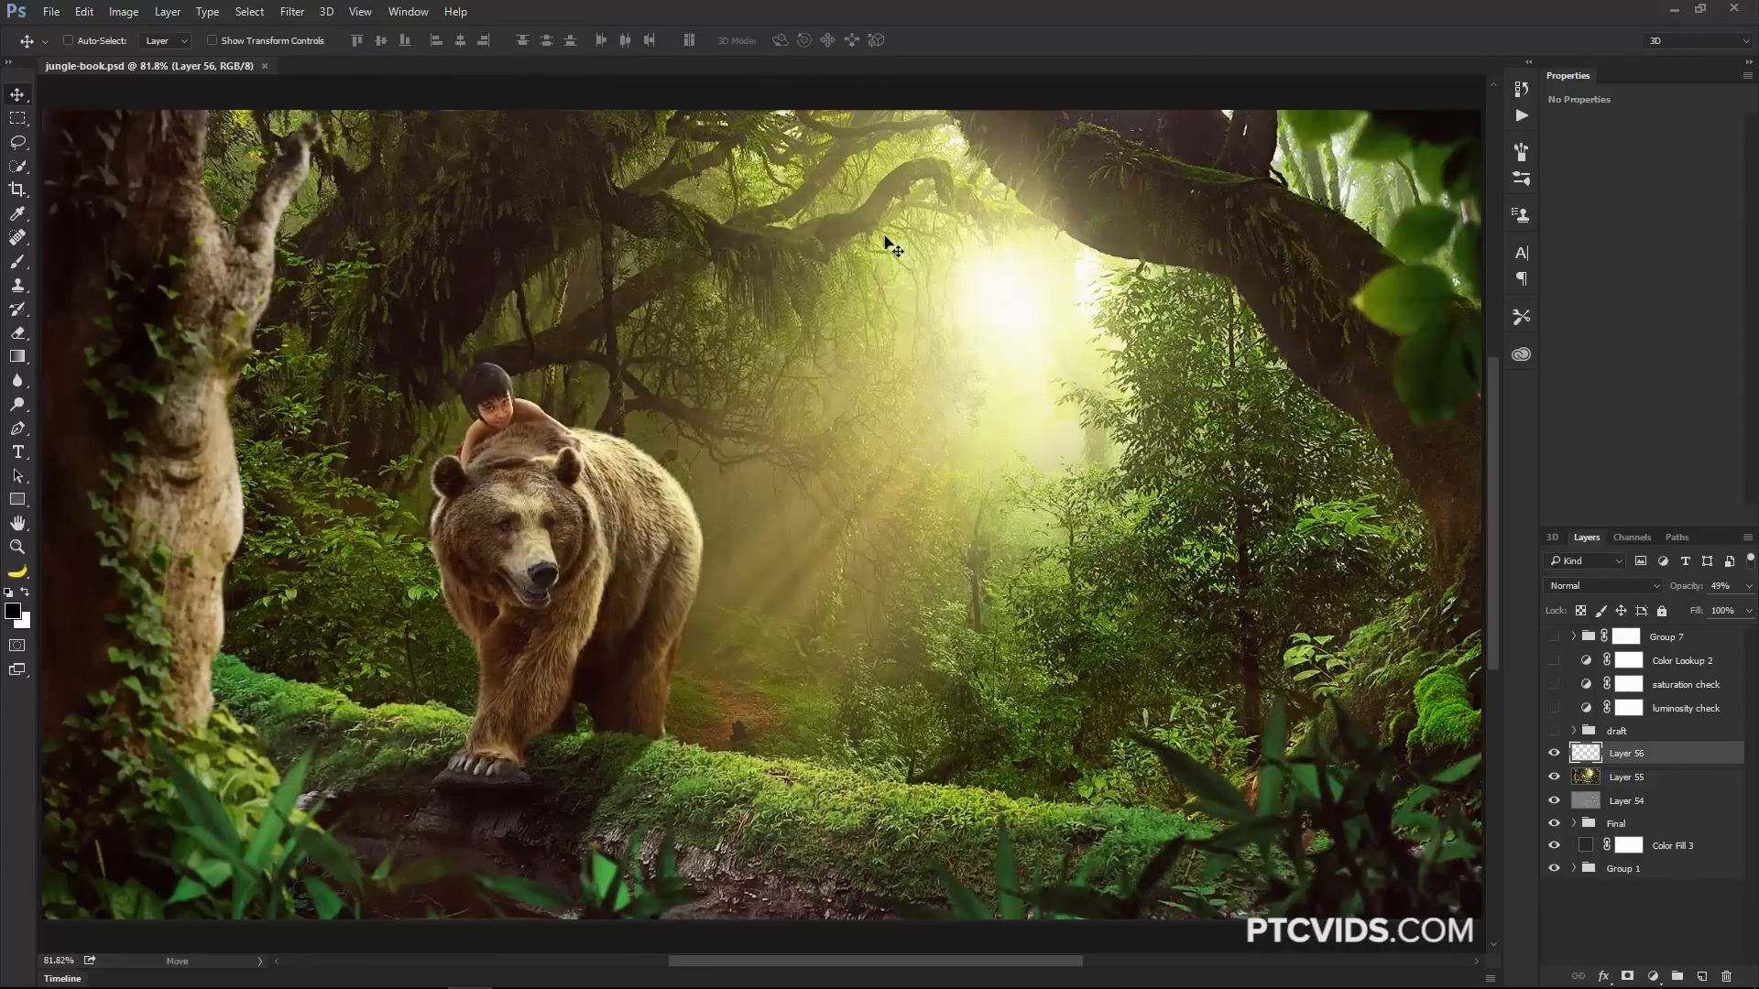